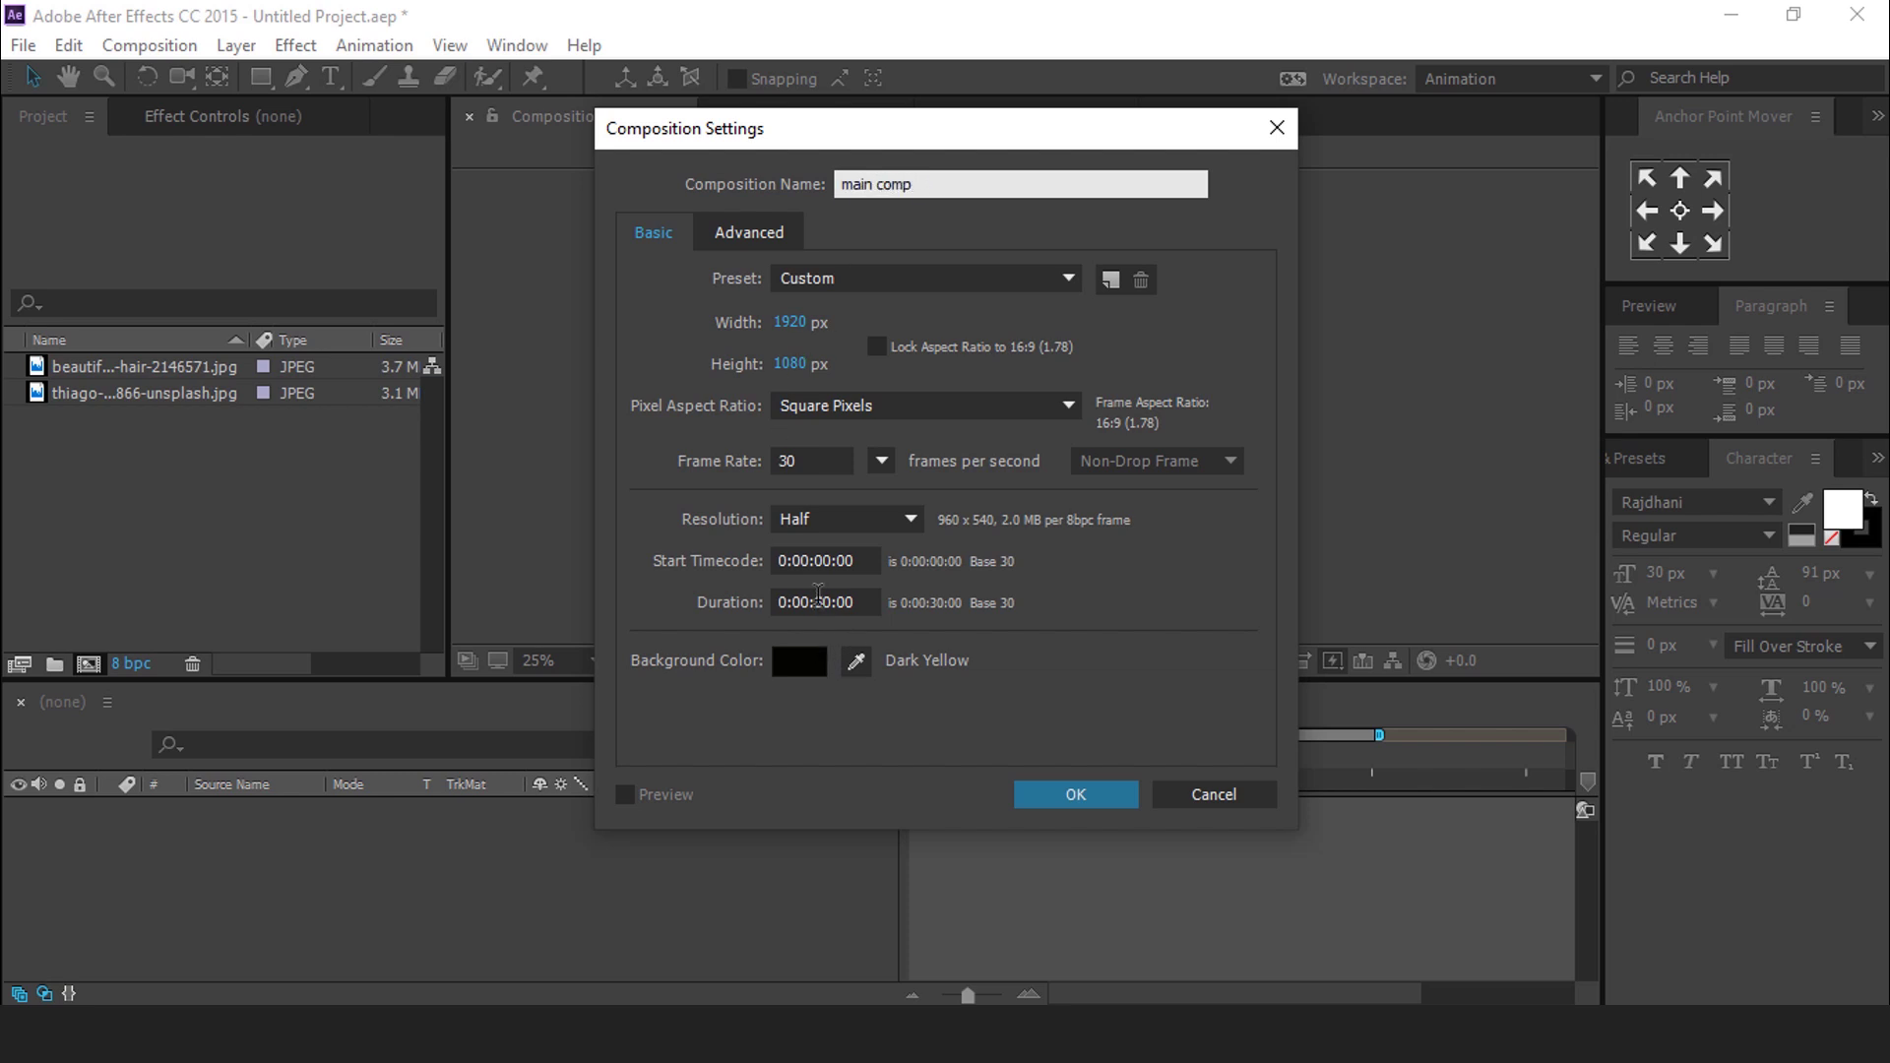
Set the main comp composition's duration to 10 seconds and create it at 1920 x 1080, 30 fps
{"action": "left_click_drag", "start_coordinate": [816, 602], "coordinate": [826, 602]}
{"action": "type", "text": "1"}
{"action": "left_click", "coordinate": [1087, 805]}
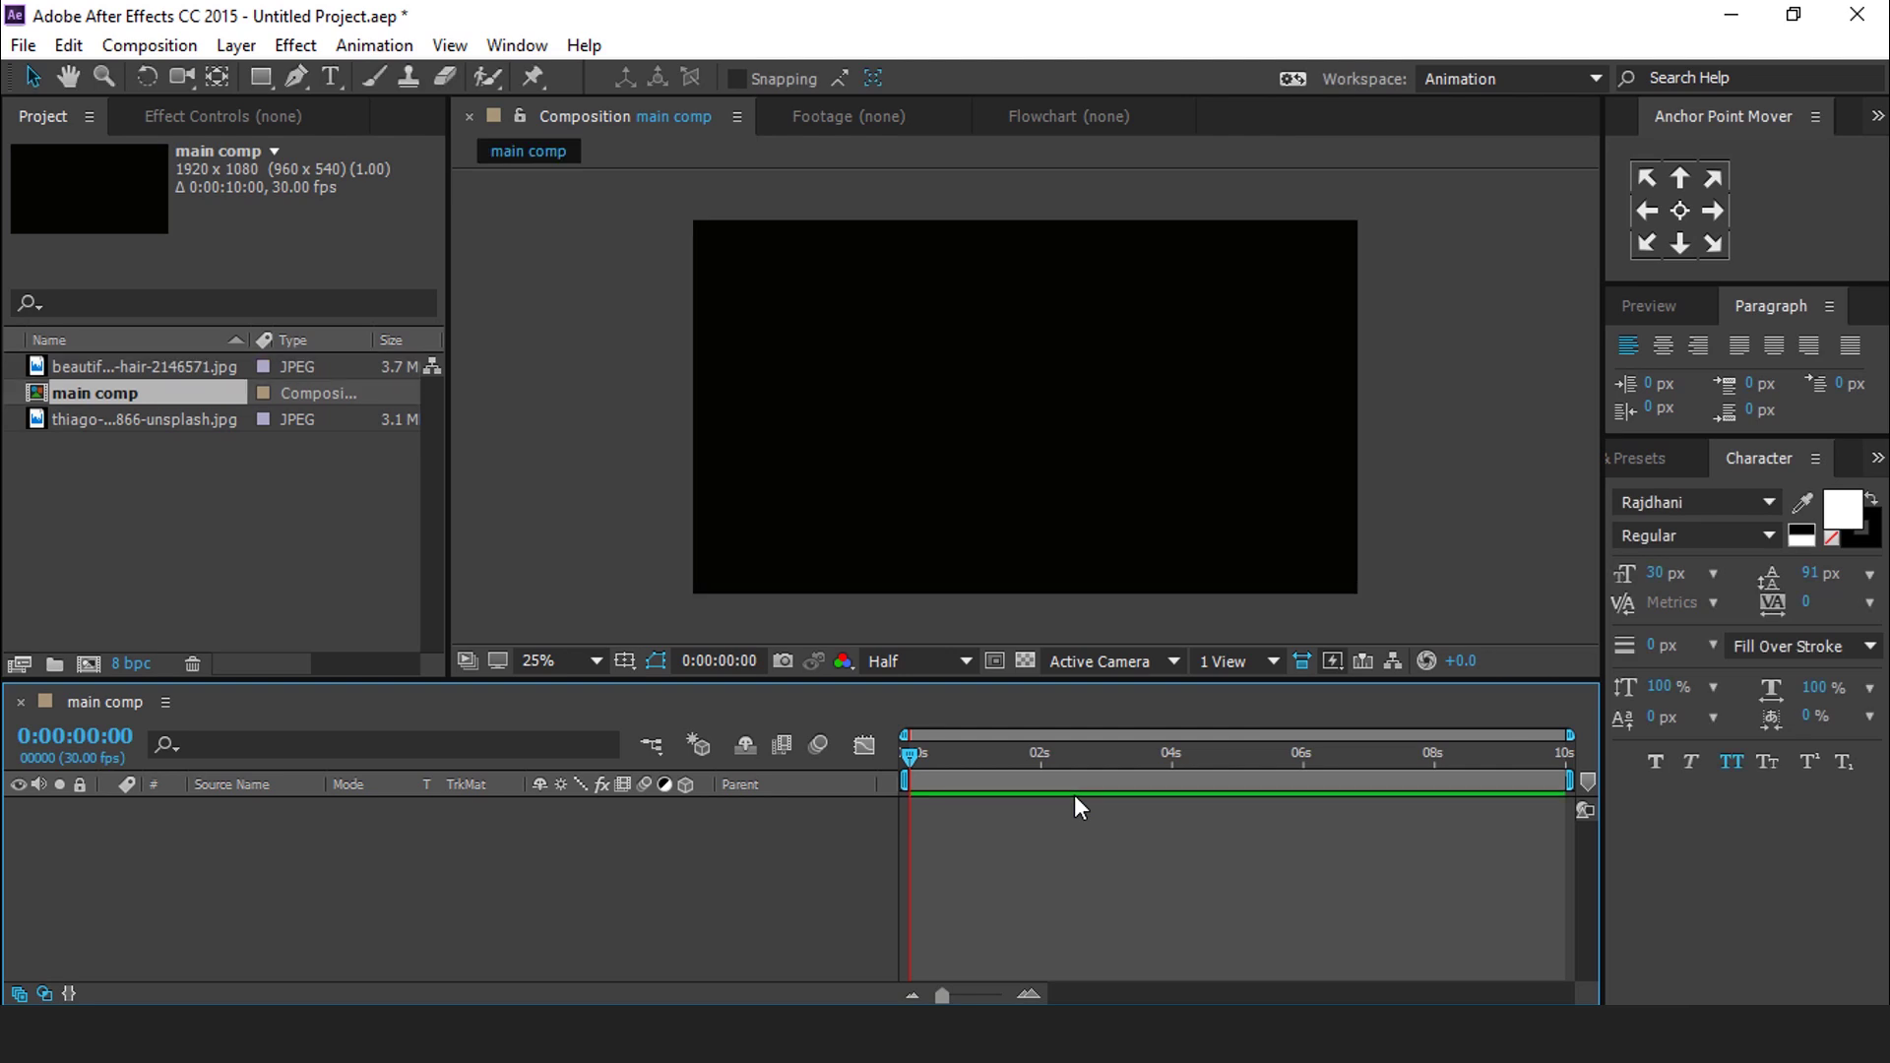
Create a second 1920 x 1080, 10-second composition named scene1
{"action": "left_click", "coordinate": [245, 559]}
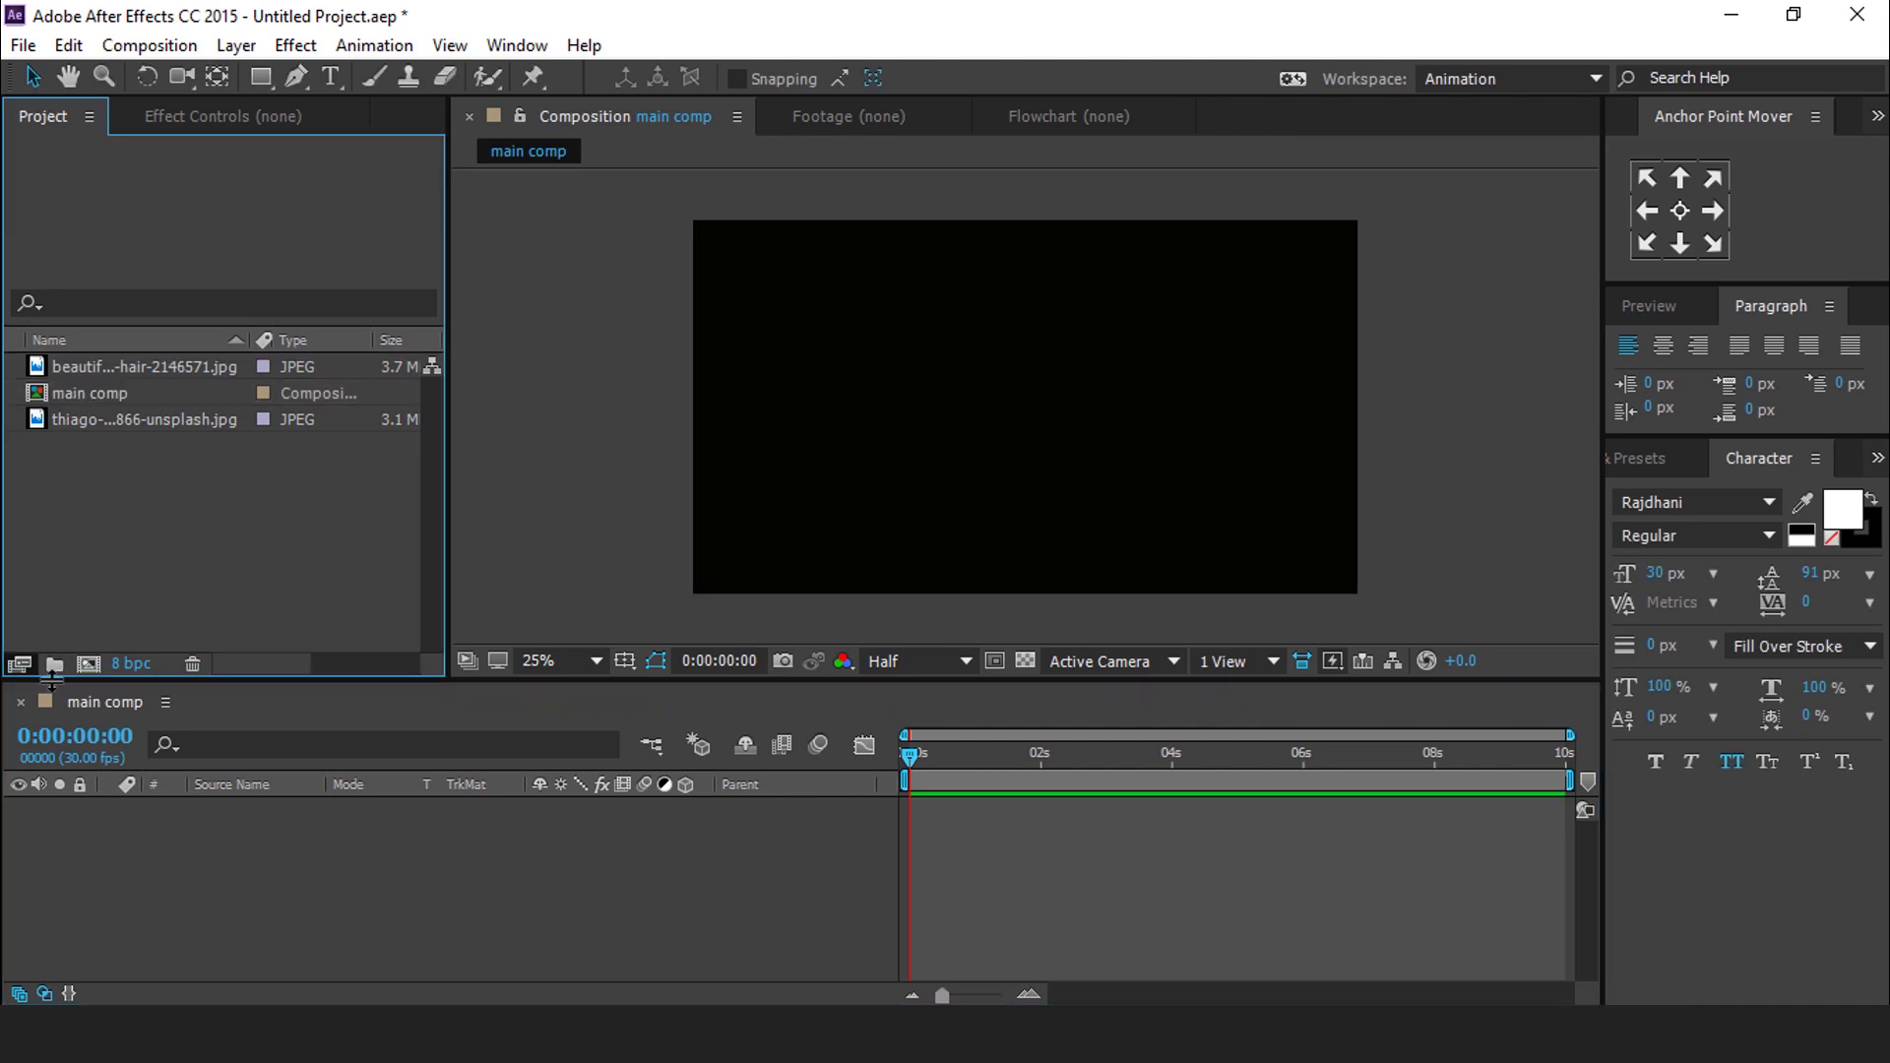
{"action": "left_click", "coordinate": [87, 666]}
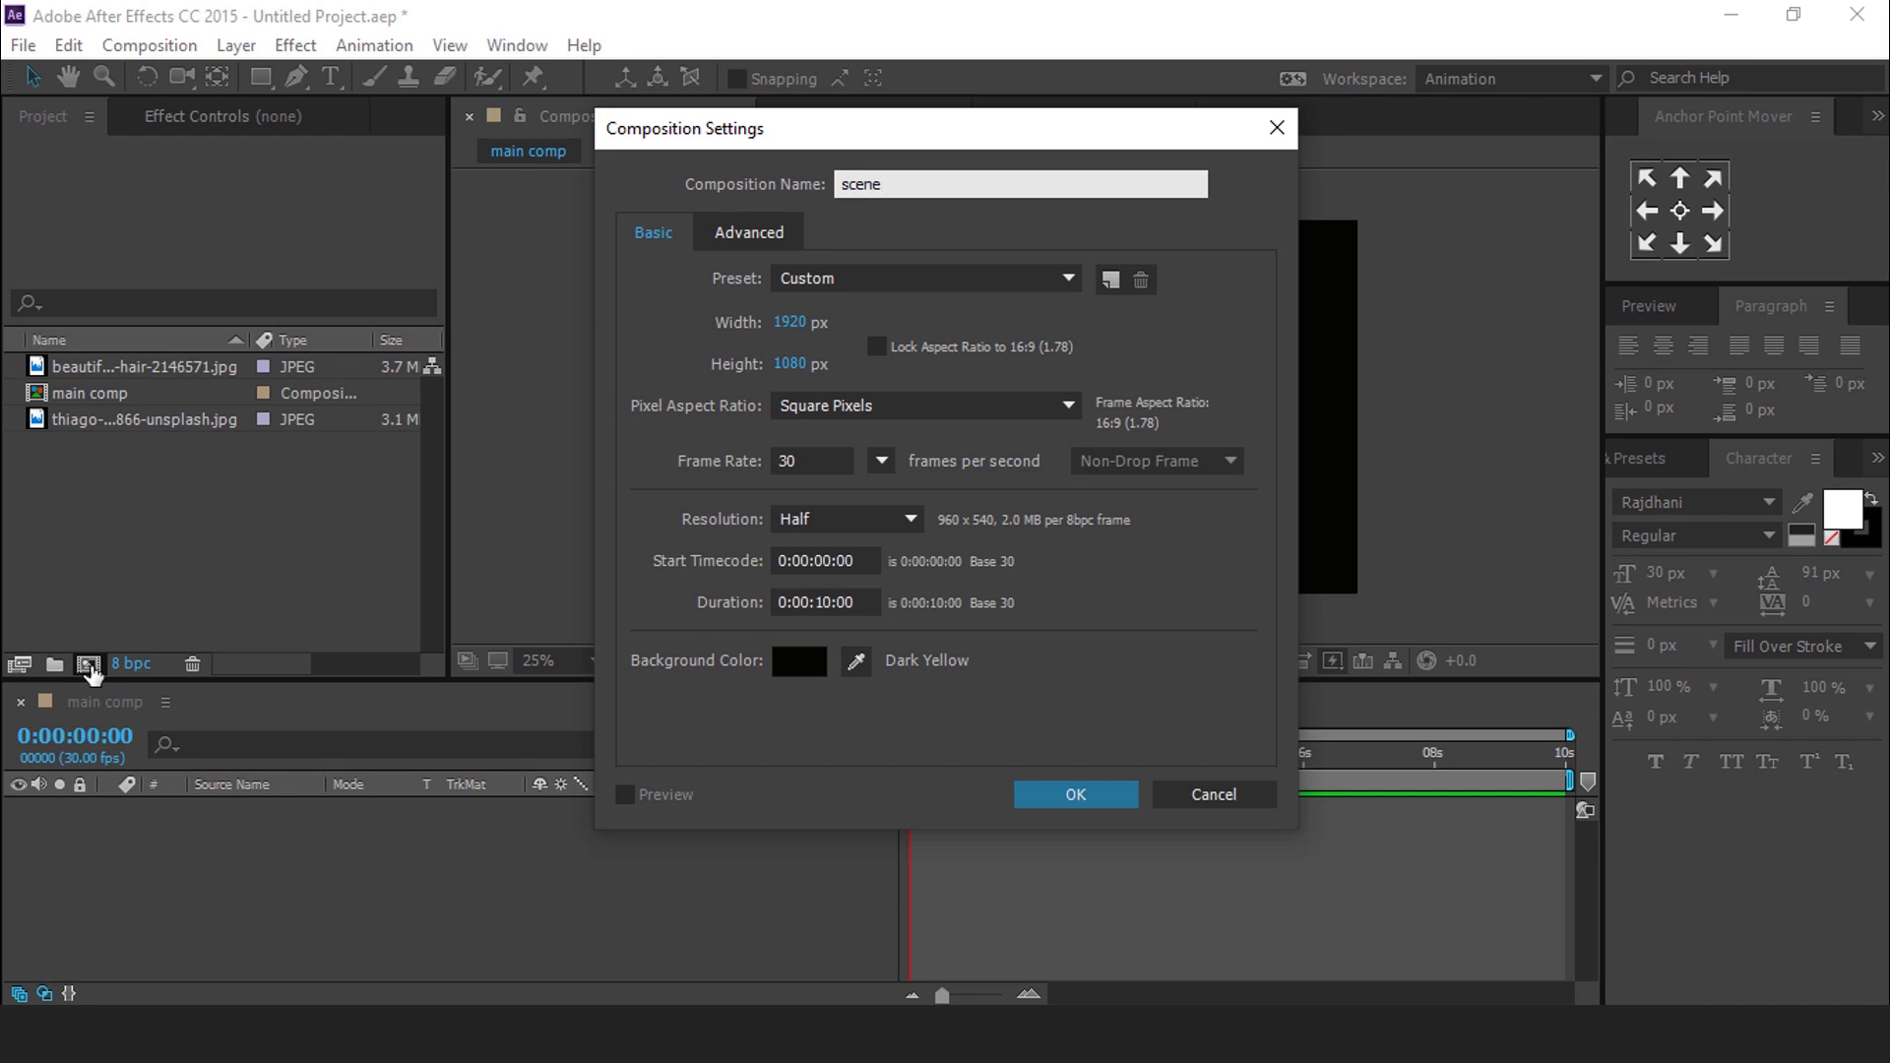
{"action": "left_click", "coordinate": [1080, 791]}
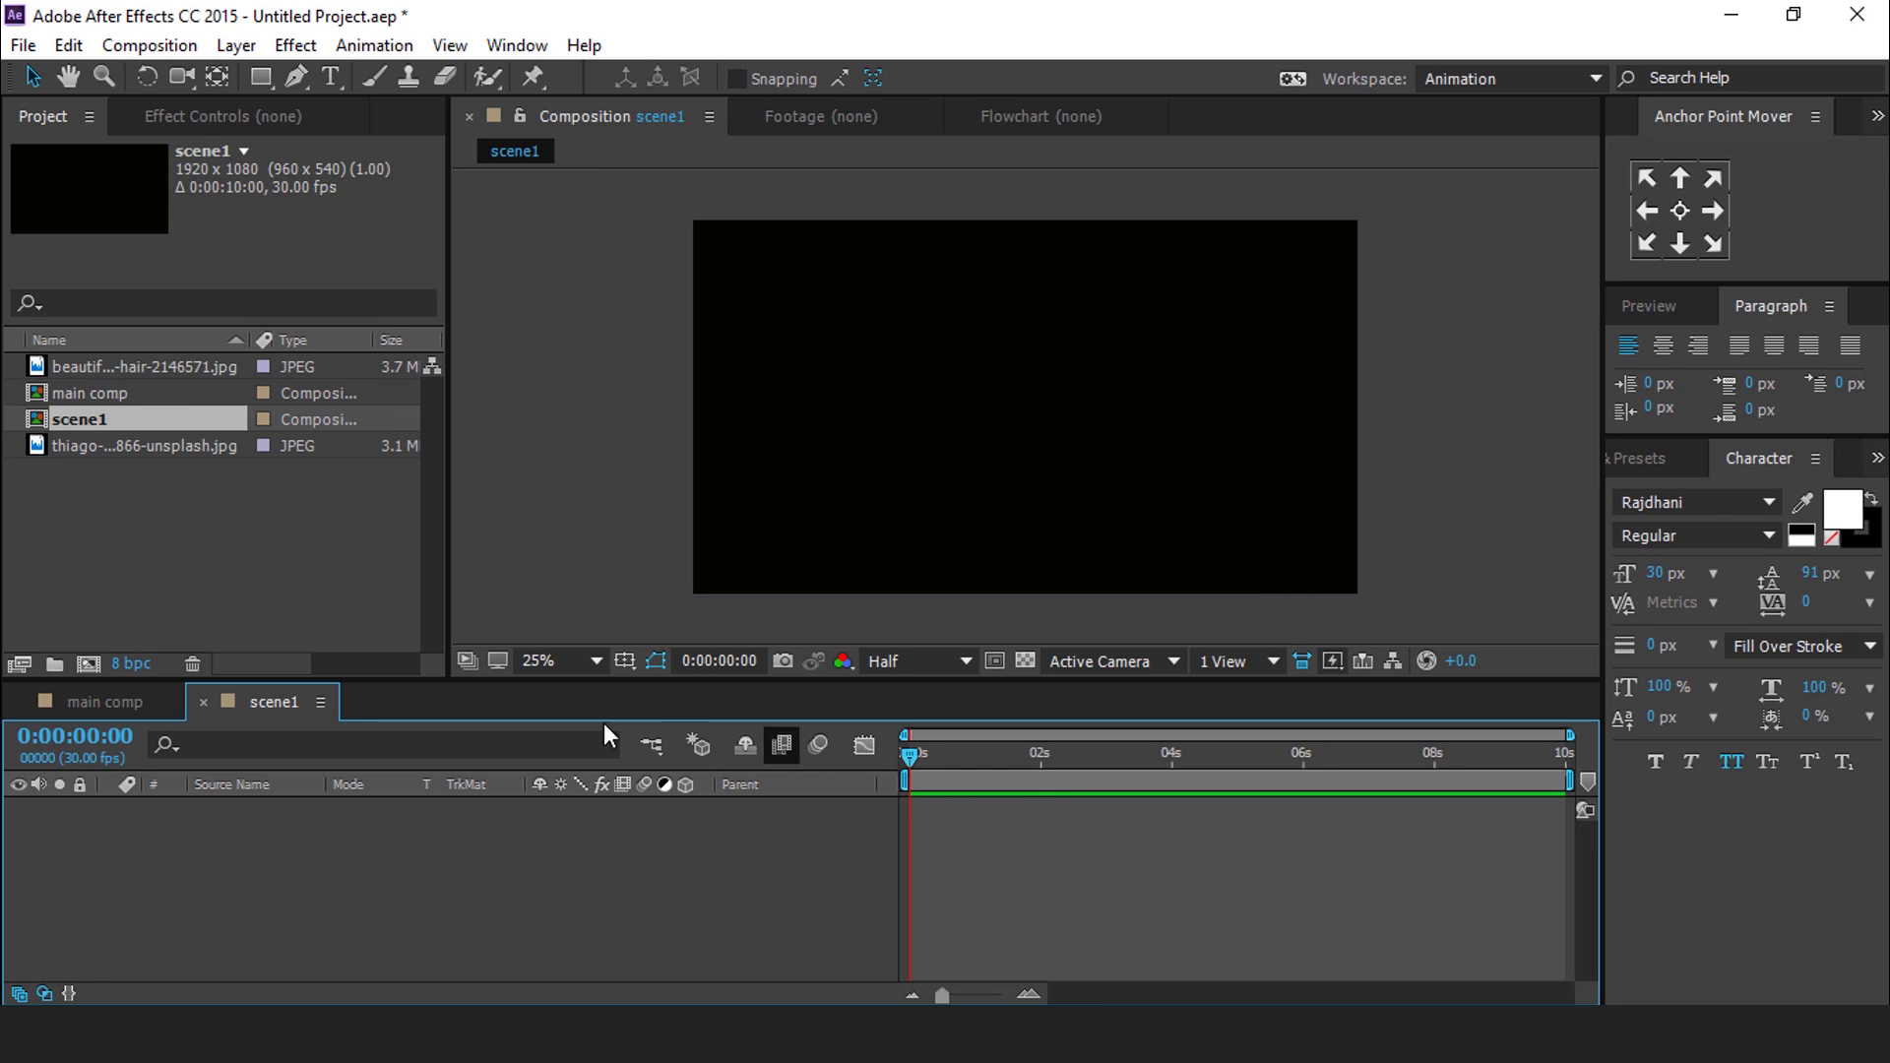
Create a new 10-second composition named BG placeholder with the same 1920 x 1080 settings
{"action": "left_click", "coordinate": [88, 665]}
{"action": "type", "text": "BG placeholder"}
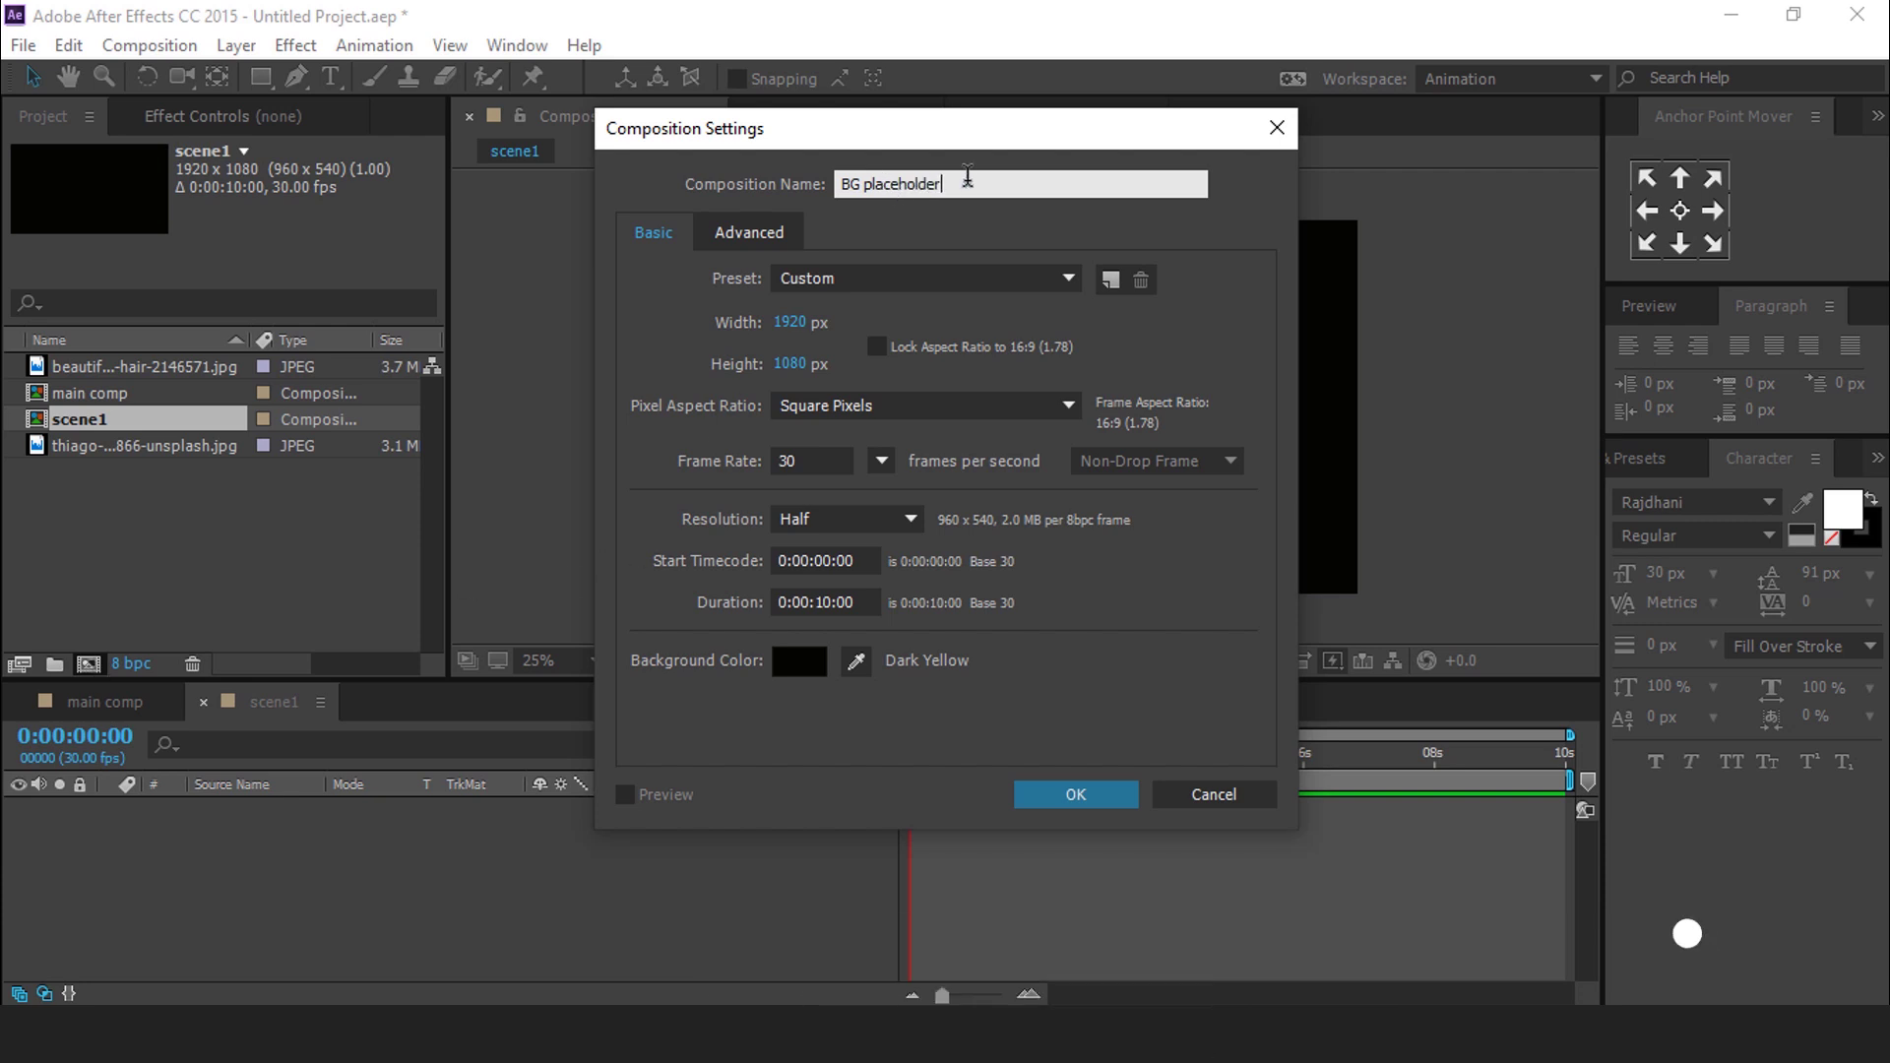
{"action": "left_click", "coordinate": [1070, 793]}
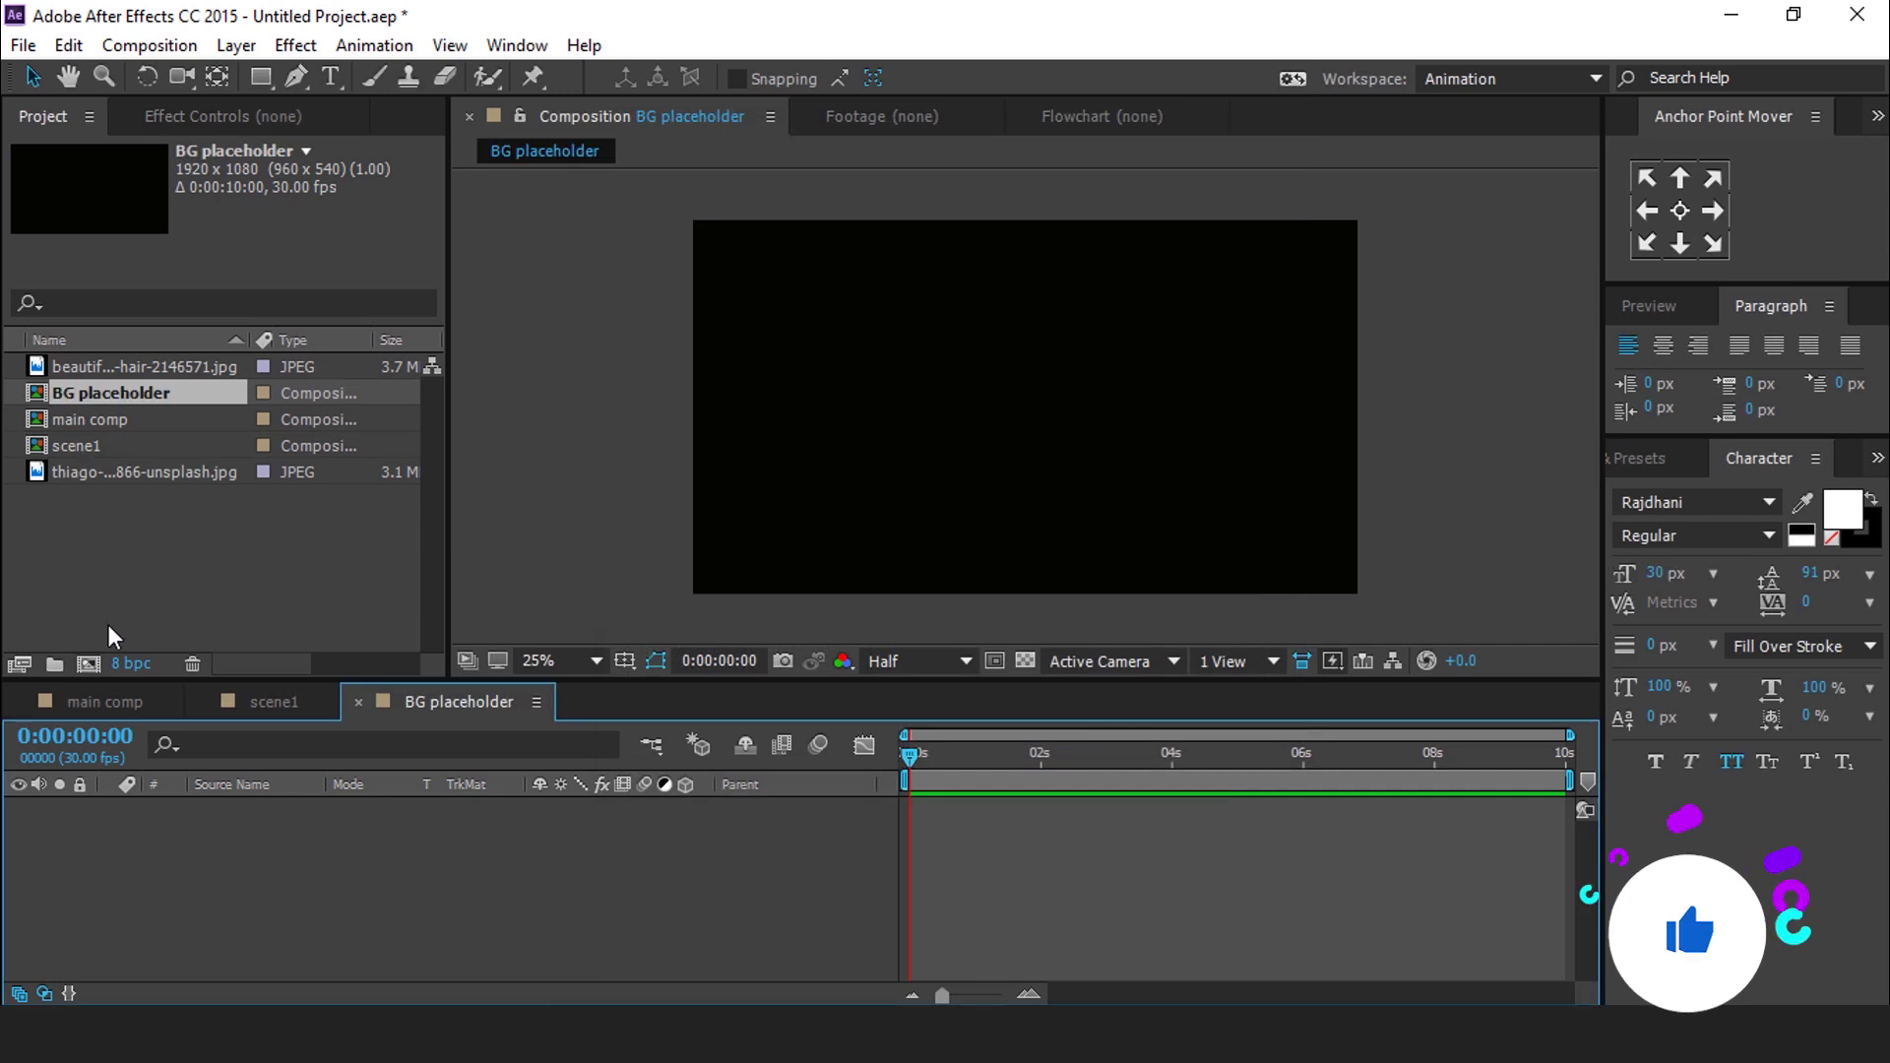
Create another 1920 x 1080, 10-second composition named Bg grid
{"action": "left_click", "coordinate": [89, 664]}
{"action": "type", "text": "Bg grid"}
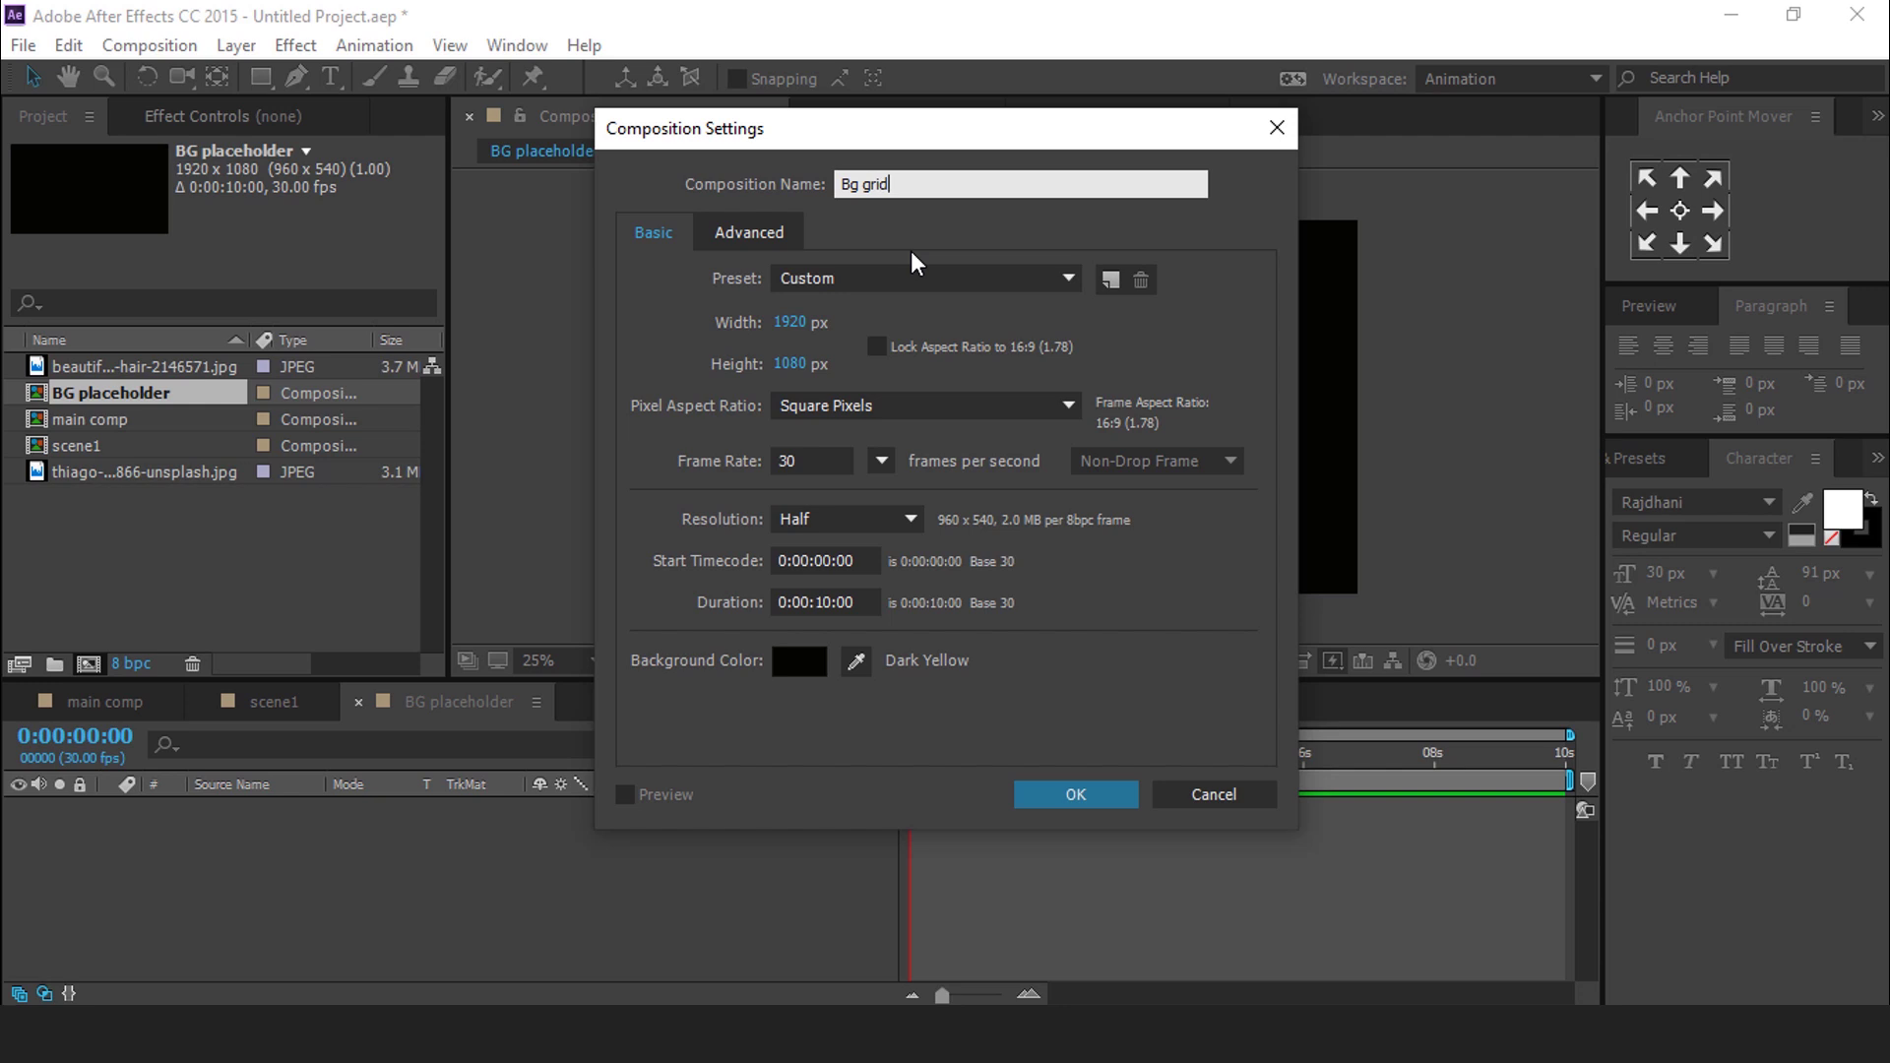
{"action": "left_click", "coordinate": [1059, 798]}
Draw a white rectangle in the upper-left corner of the Bg grid composition, about a fifth of the frame's width
{"action": "left_click", "coordinate": [262, 77]}
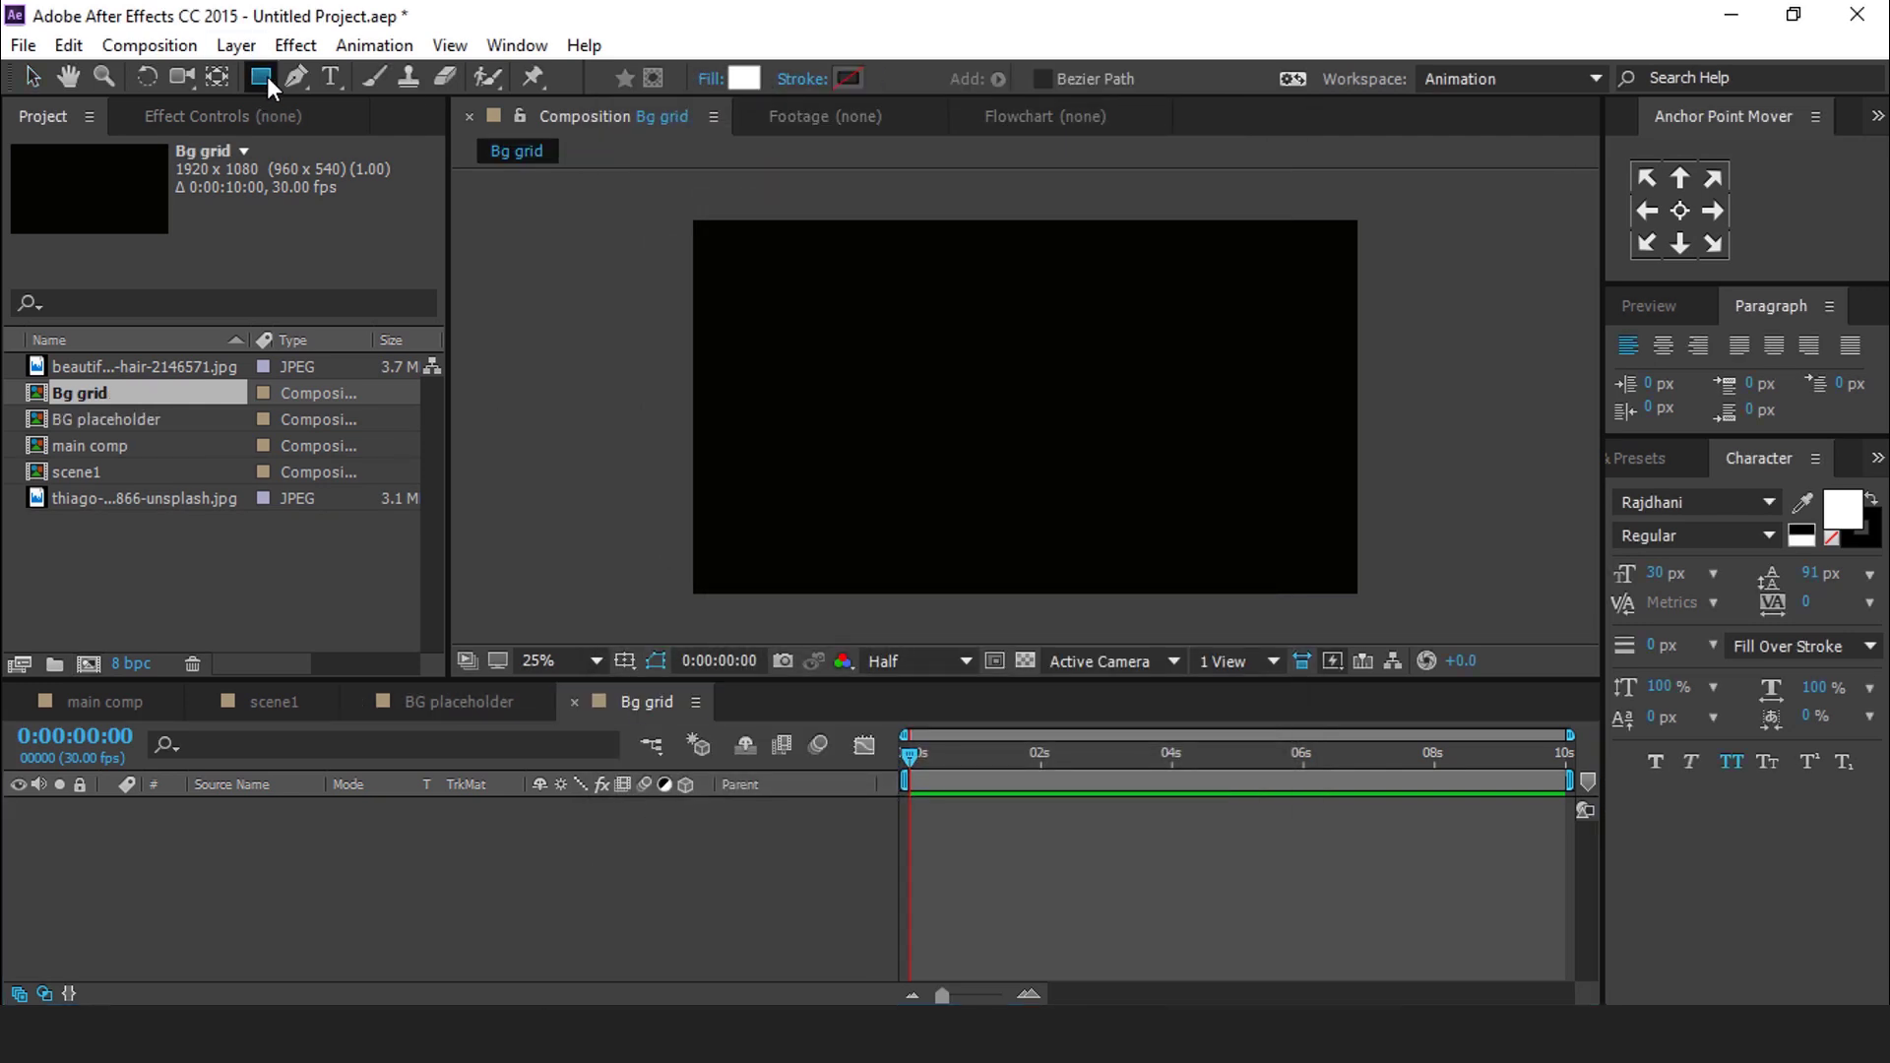
{"action": "scroll", "coordinate": [677, 246], "scroll_direction": "up", "scroll_amount": 1}
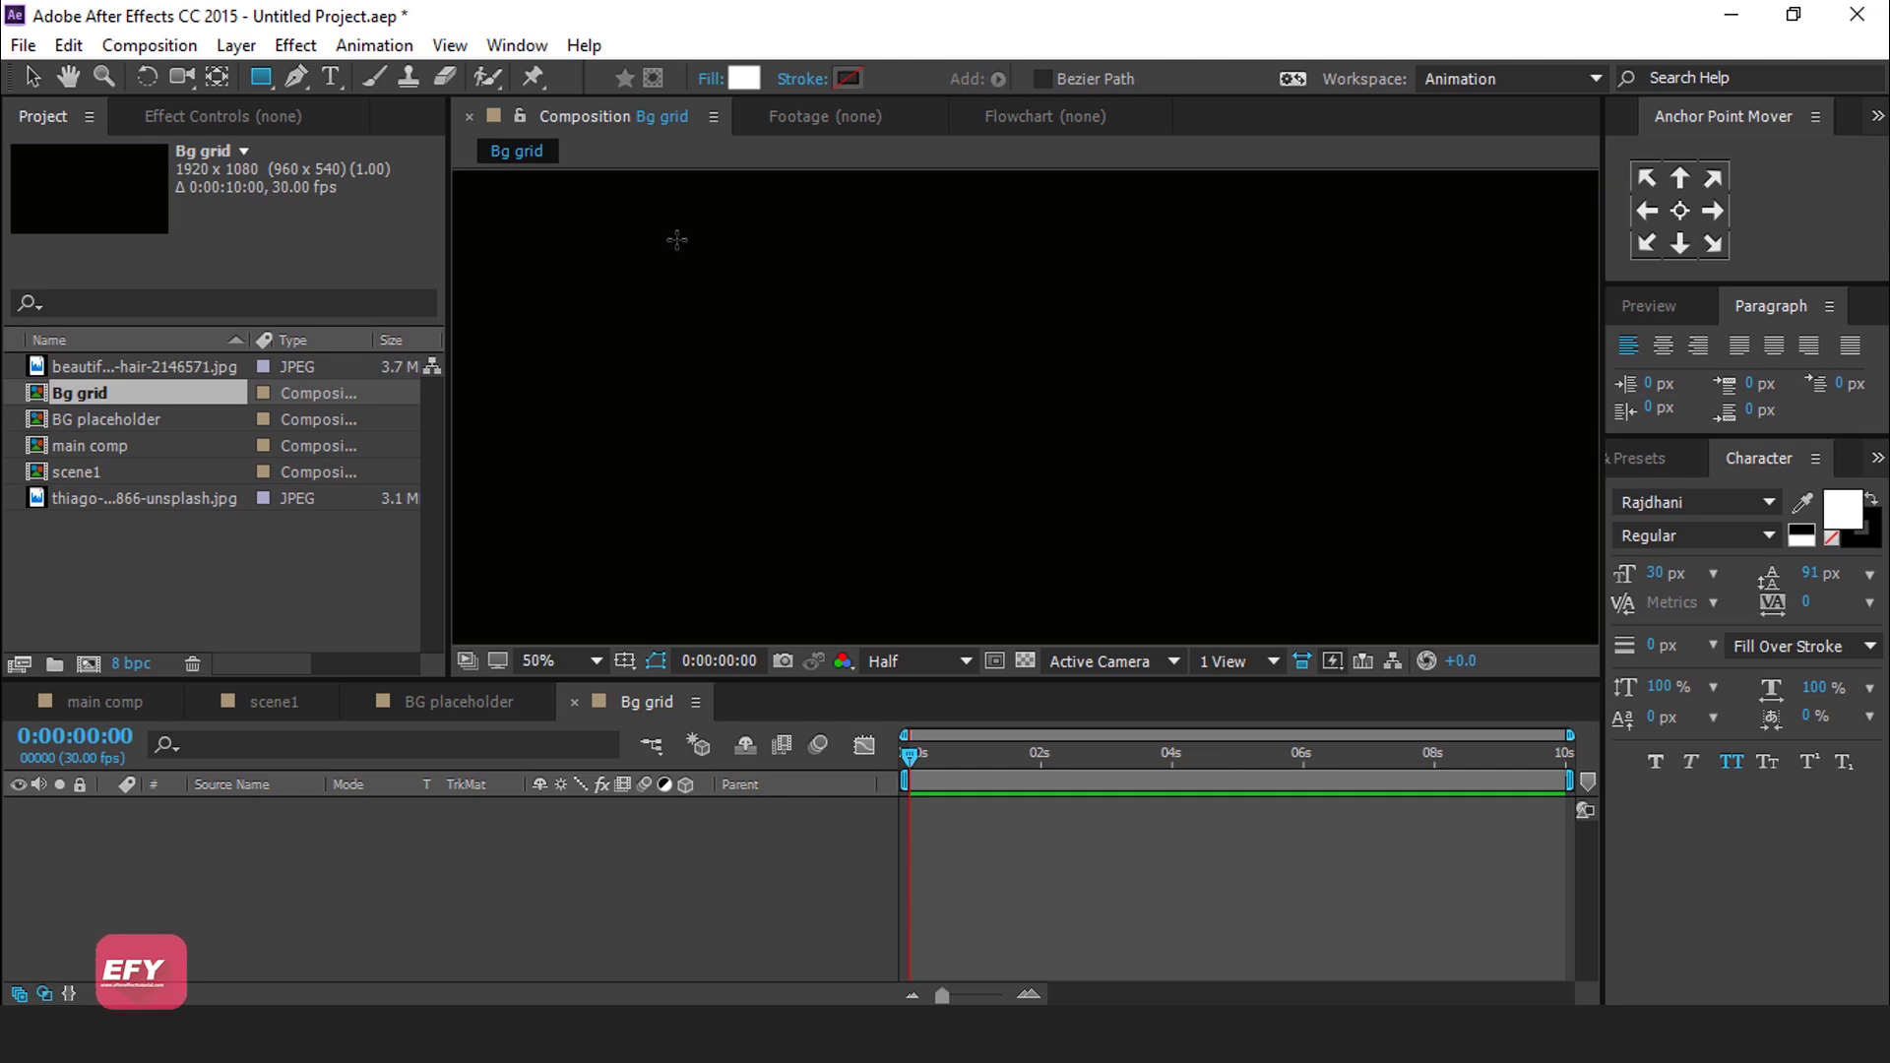
{"action": "left_click_drag", "start_coordinate": [659, 266], "coordinate": [893, 504]}
{"action": "left_click_drag", "start_coordinate": [598, 273], "coordinate": [879, 409]}
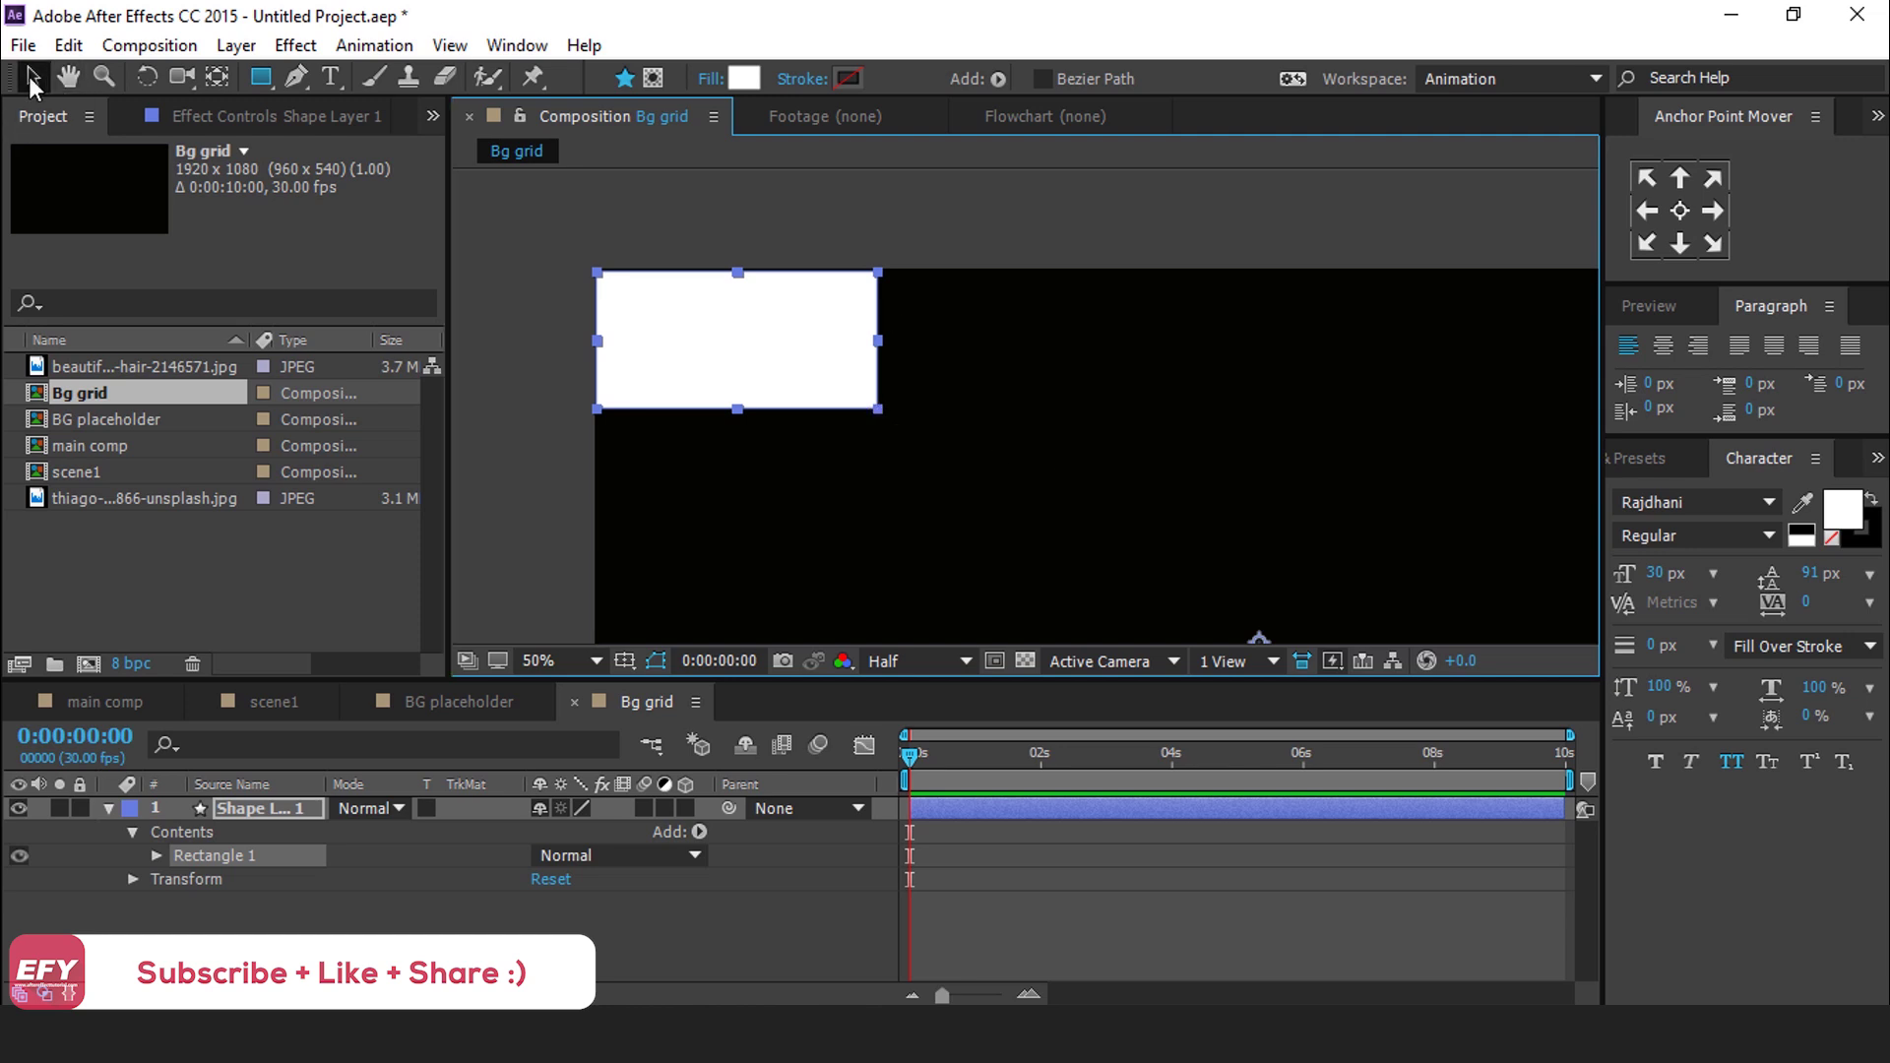
Centre the rectangle's anchor point and align the rectangle flush with the composition's upper-left corner
{"action": "left_click", "coordinate": [33, 79]}
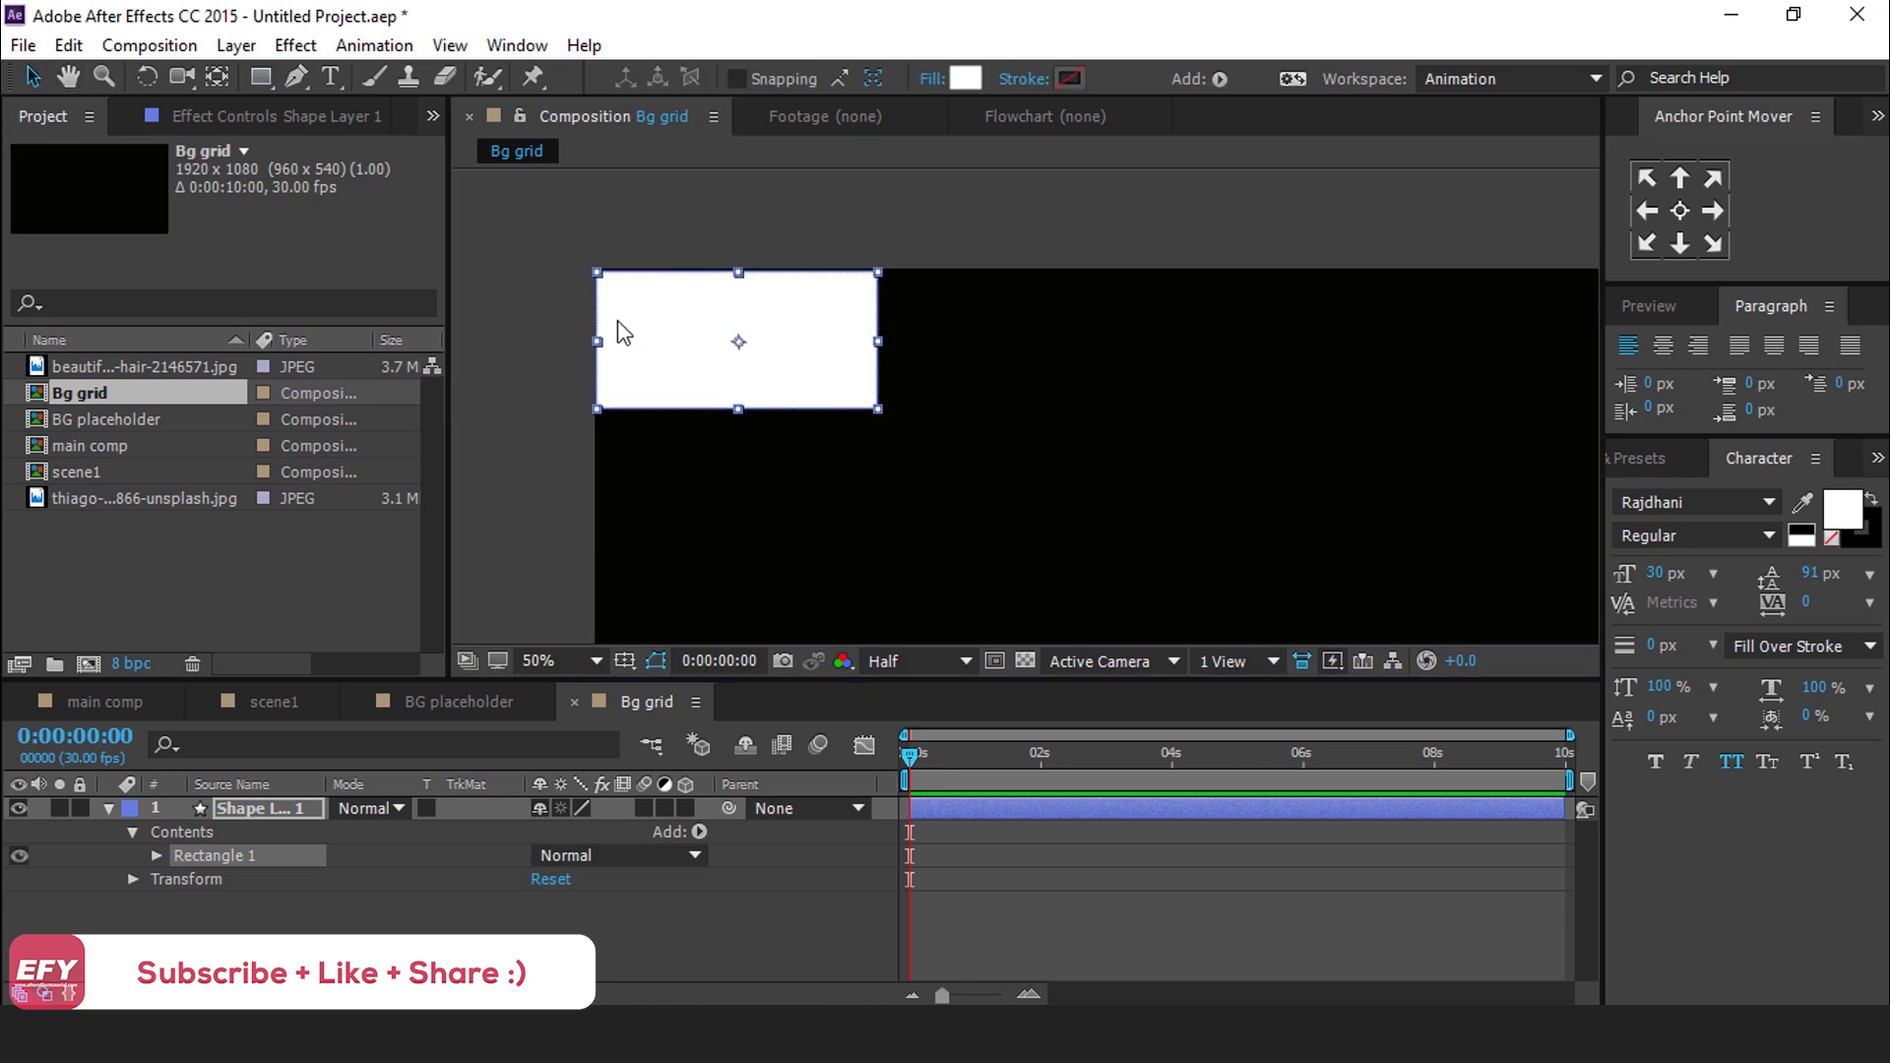
{"action": "scroll", "coordinate": [617, 325], "scroll_direction": "up", "scroll_amount": 3}
{"action": "left_click_drag", "start_coordinate": [528, 286], "coordinate": [710, 492]}
{"action": "scroll", "coordinate": [729, 490], "scroll_direction": "up", "scroll_amount": 1}
{"action": "left_click_drag", "start_coordinate": [722, 234], "coordinate": [705, 446]}
{"action": "left_click", "coordinate": [1879, 116]}
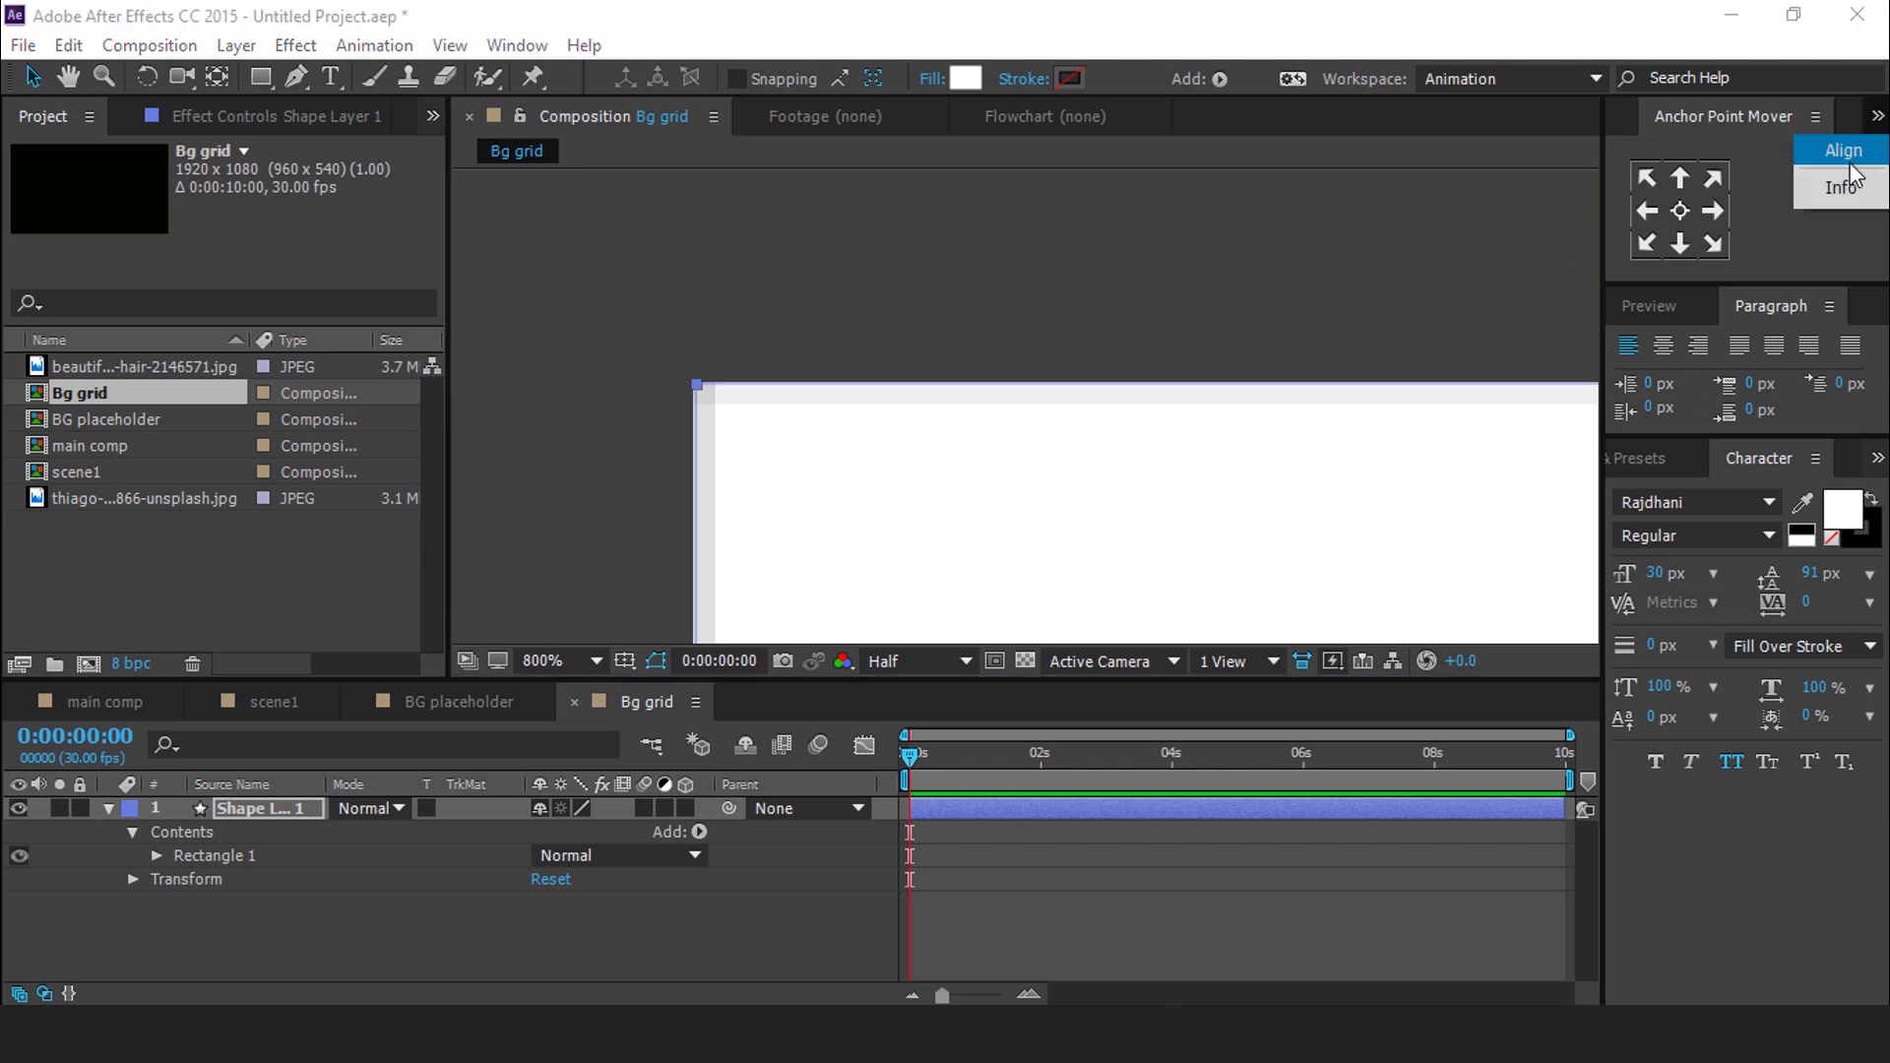
{"action": "left_click", "coordinate": [1839, 175]}
{"action": "scroll", "coordinate": [617, 328], "scroll_direction": "down", "scroll_amount": 2}
{"action": "scroll", "coordinate": [617, 328], "scroll_direction": "down", "scroll_amount": 3}
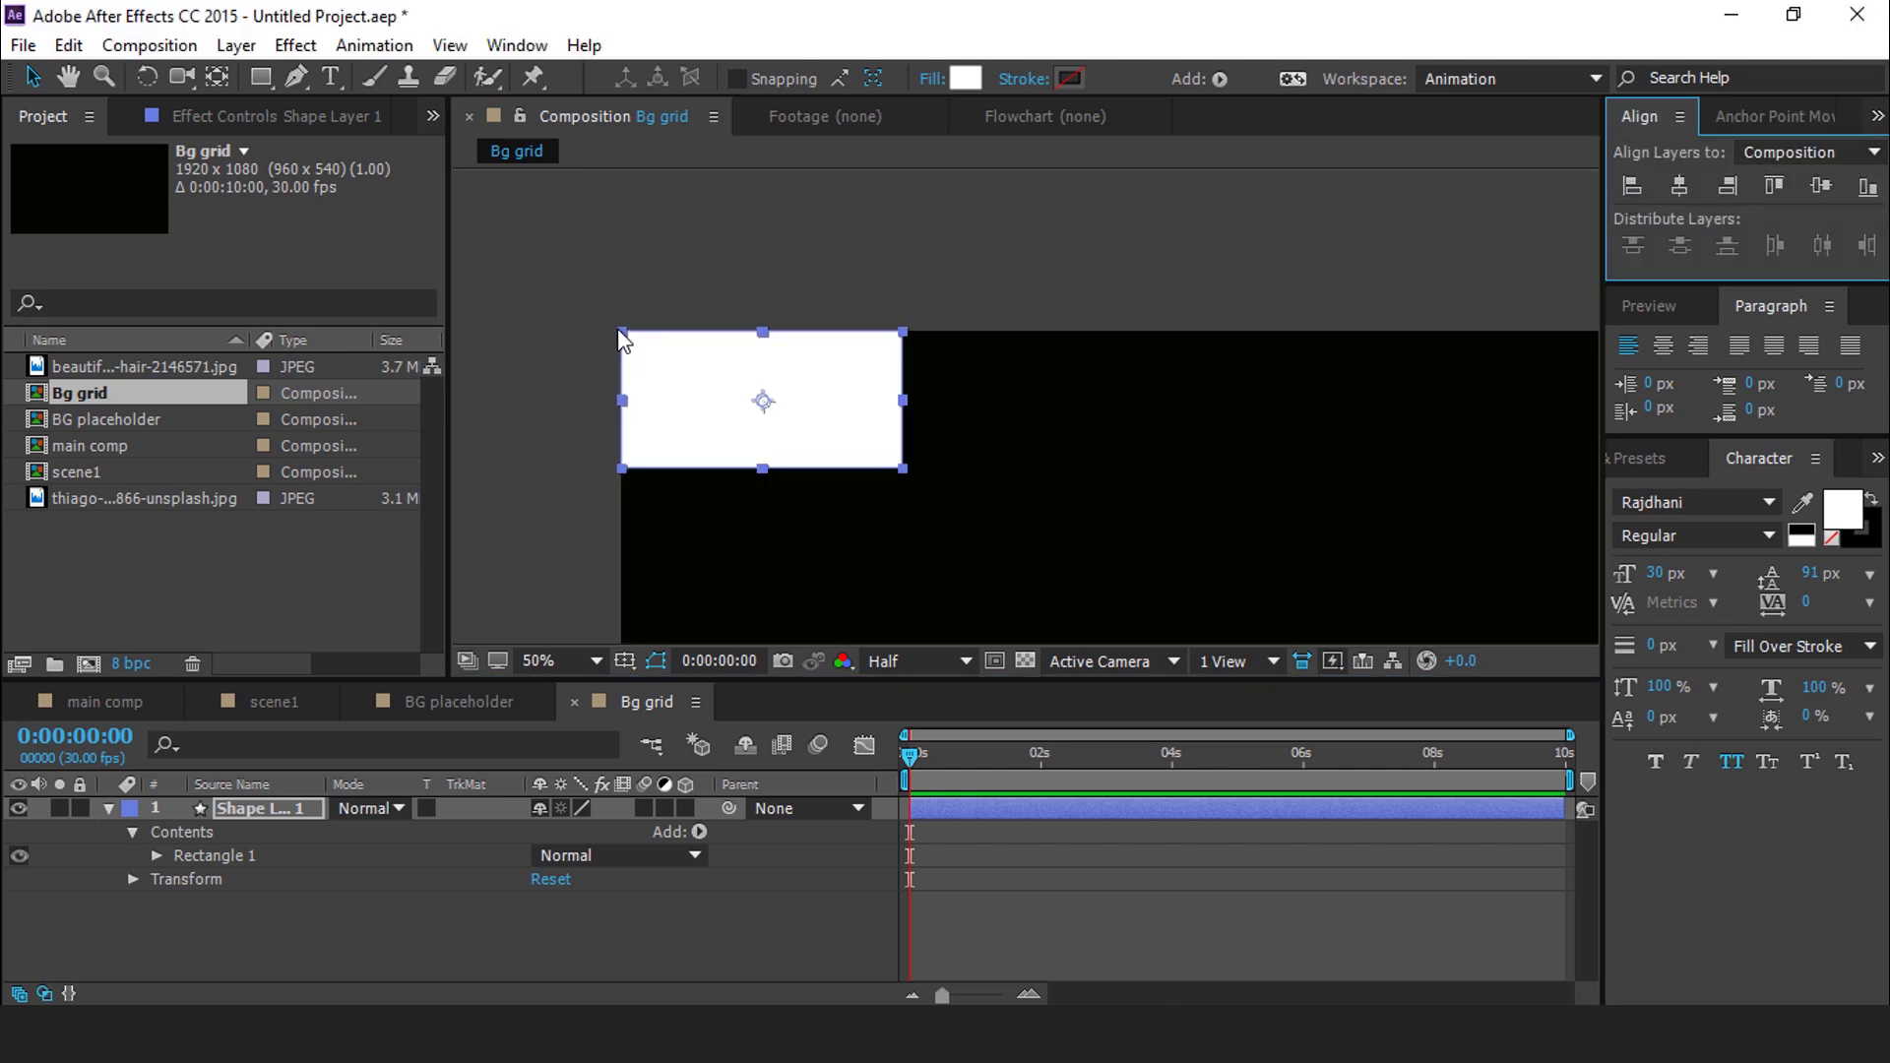
Duplicate the white rectangle and place the copy directly below the original, leaving a thin gap between them
{"action": "key", "text": "ctrl+d"}
{"action": "left_click_drag", "start_coordinate": [764, 279], "coordinate": [774, 340]}
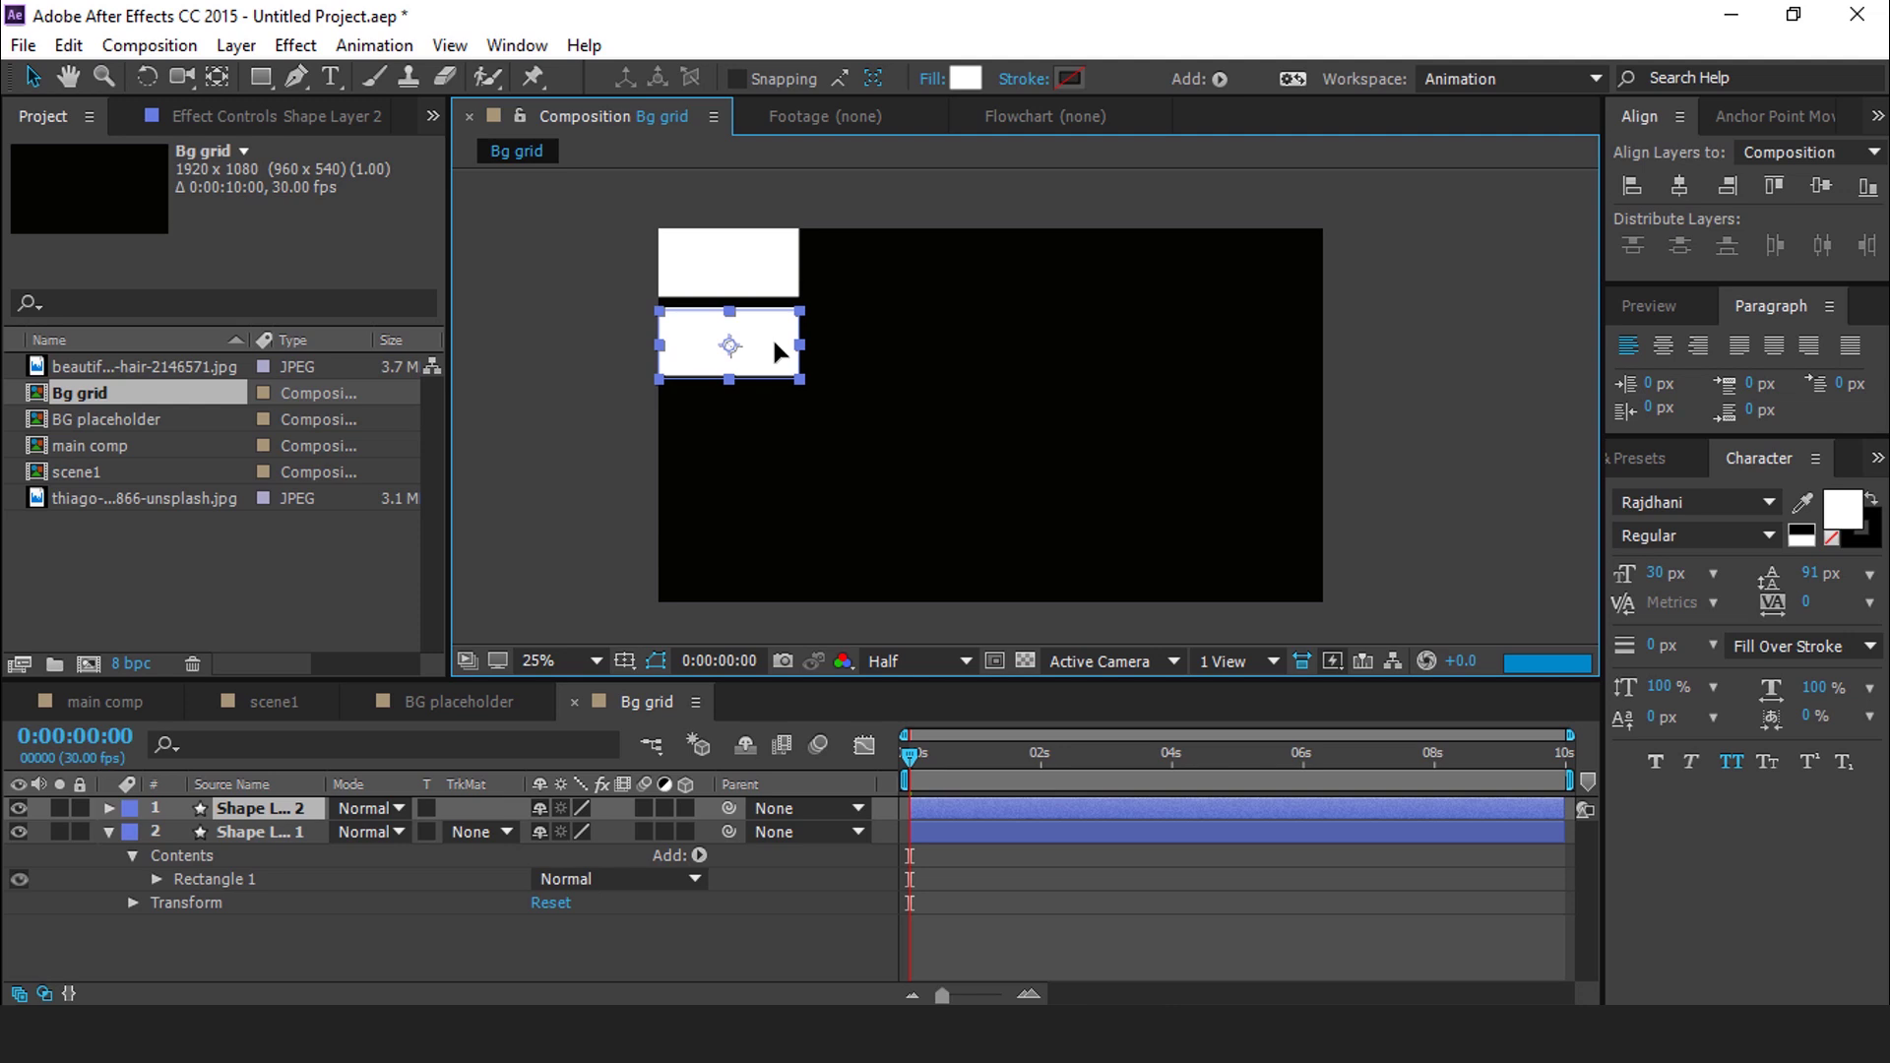
{"action": "scroll", "coordinate": [689, 335], "scroll_direction": "up", "scroll_amount": 6}
{"action": "left_click_drag", "start_coordinate": [853, 283], "coordinate": [826, 328]}
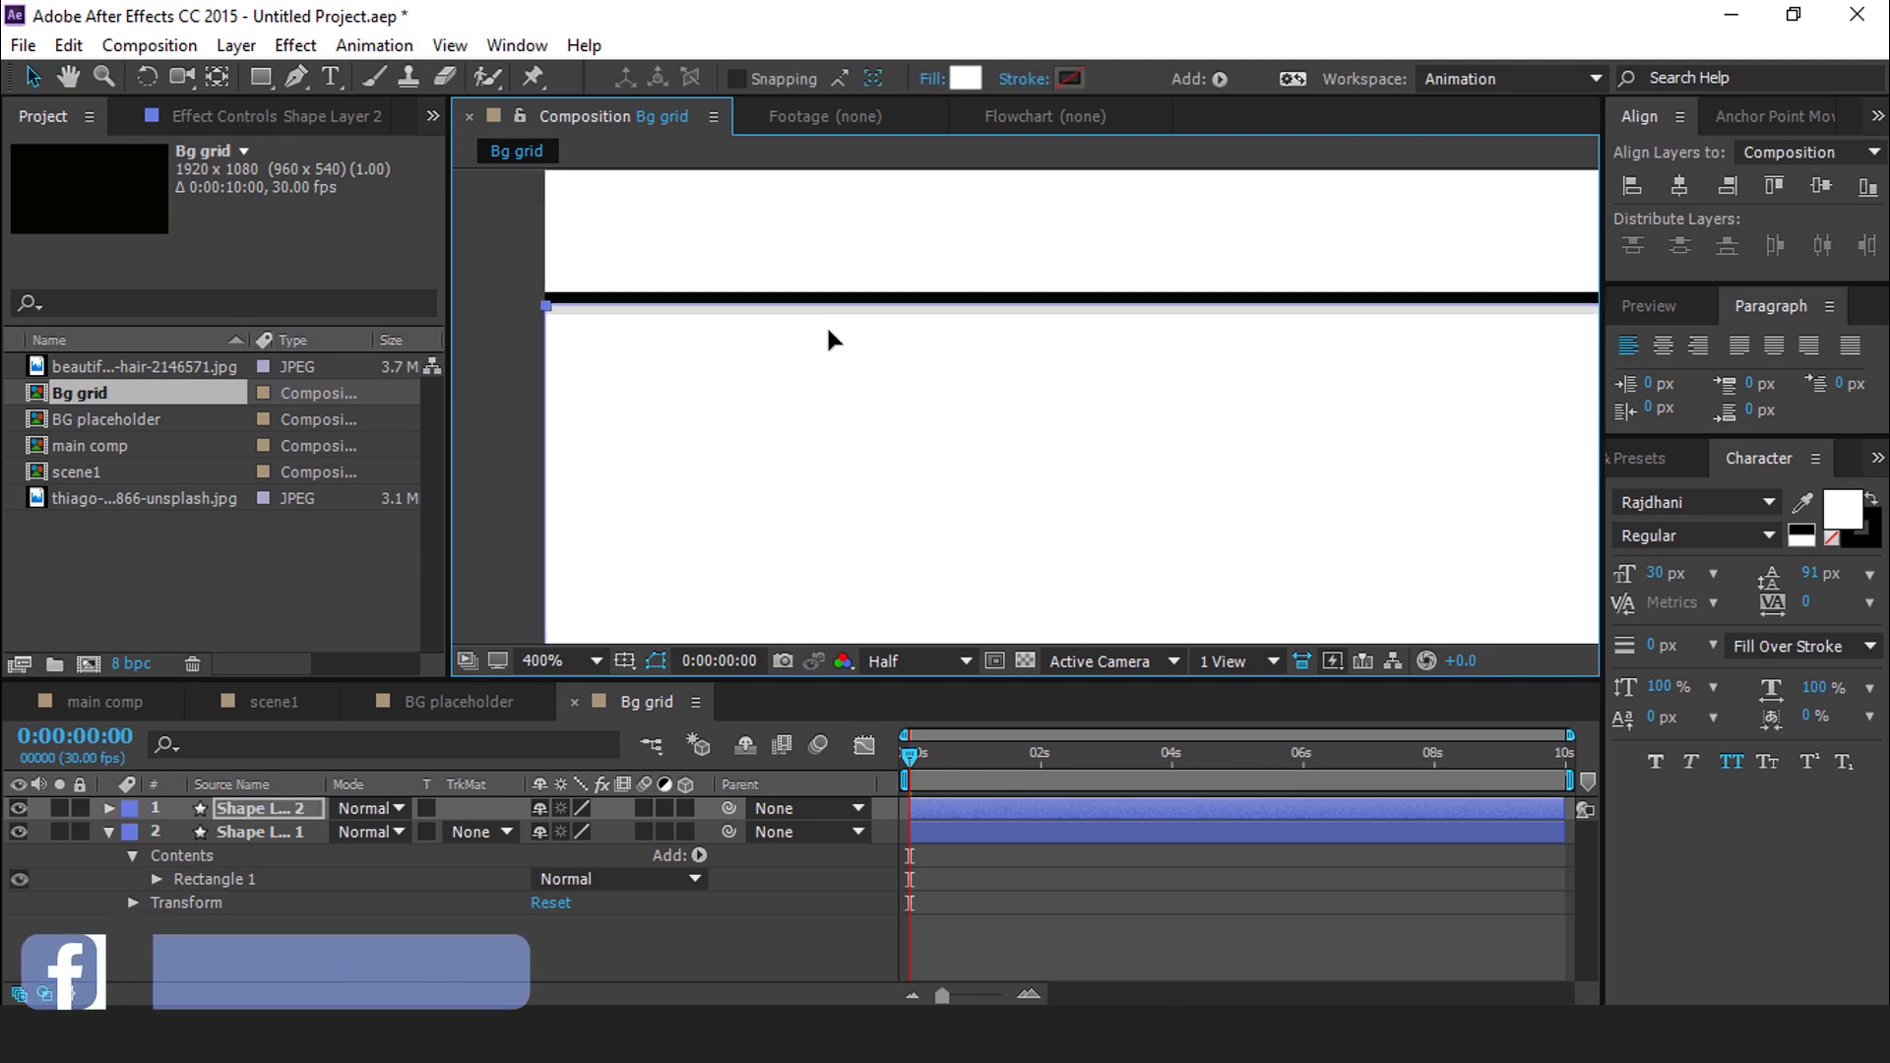
{"action": "scroll", "coordinate": [886, 336], "scroll_direction": "down", "scroll_amount": 5}
{"action": "left_click", "coordinate": [1072, 447]}
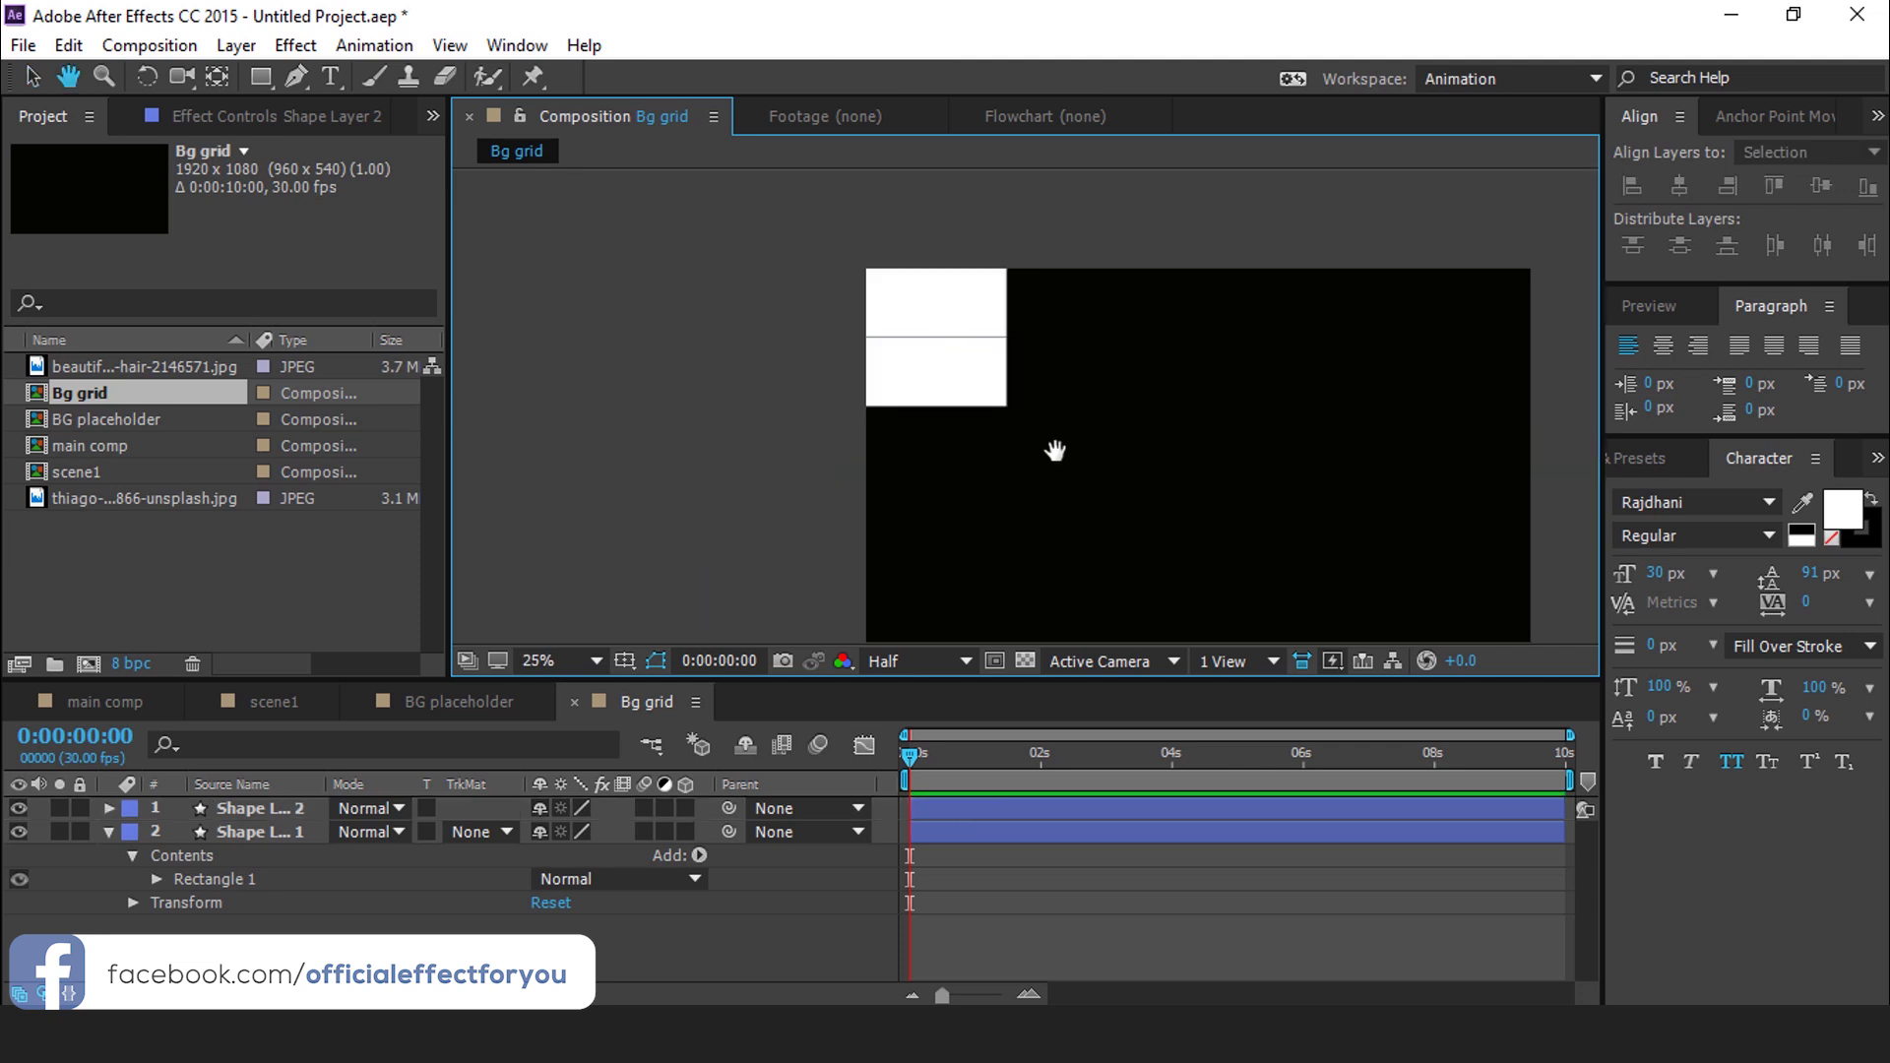
{"action": "left_click_drag", "start_coordinate": [1072, 449], "coordinate": [815, 430]}
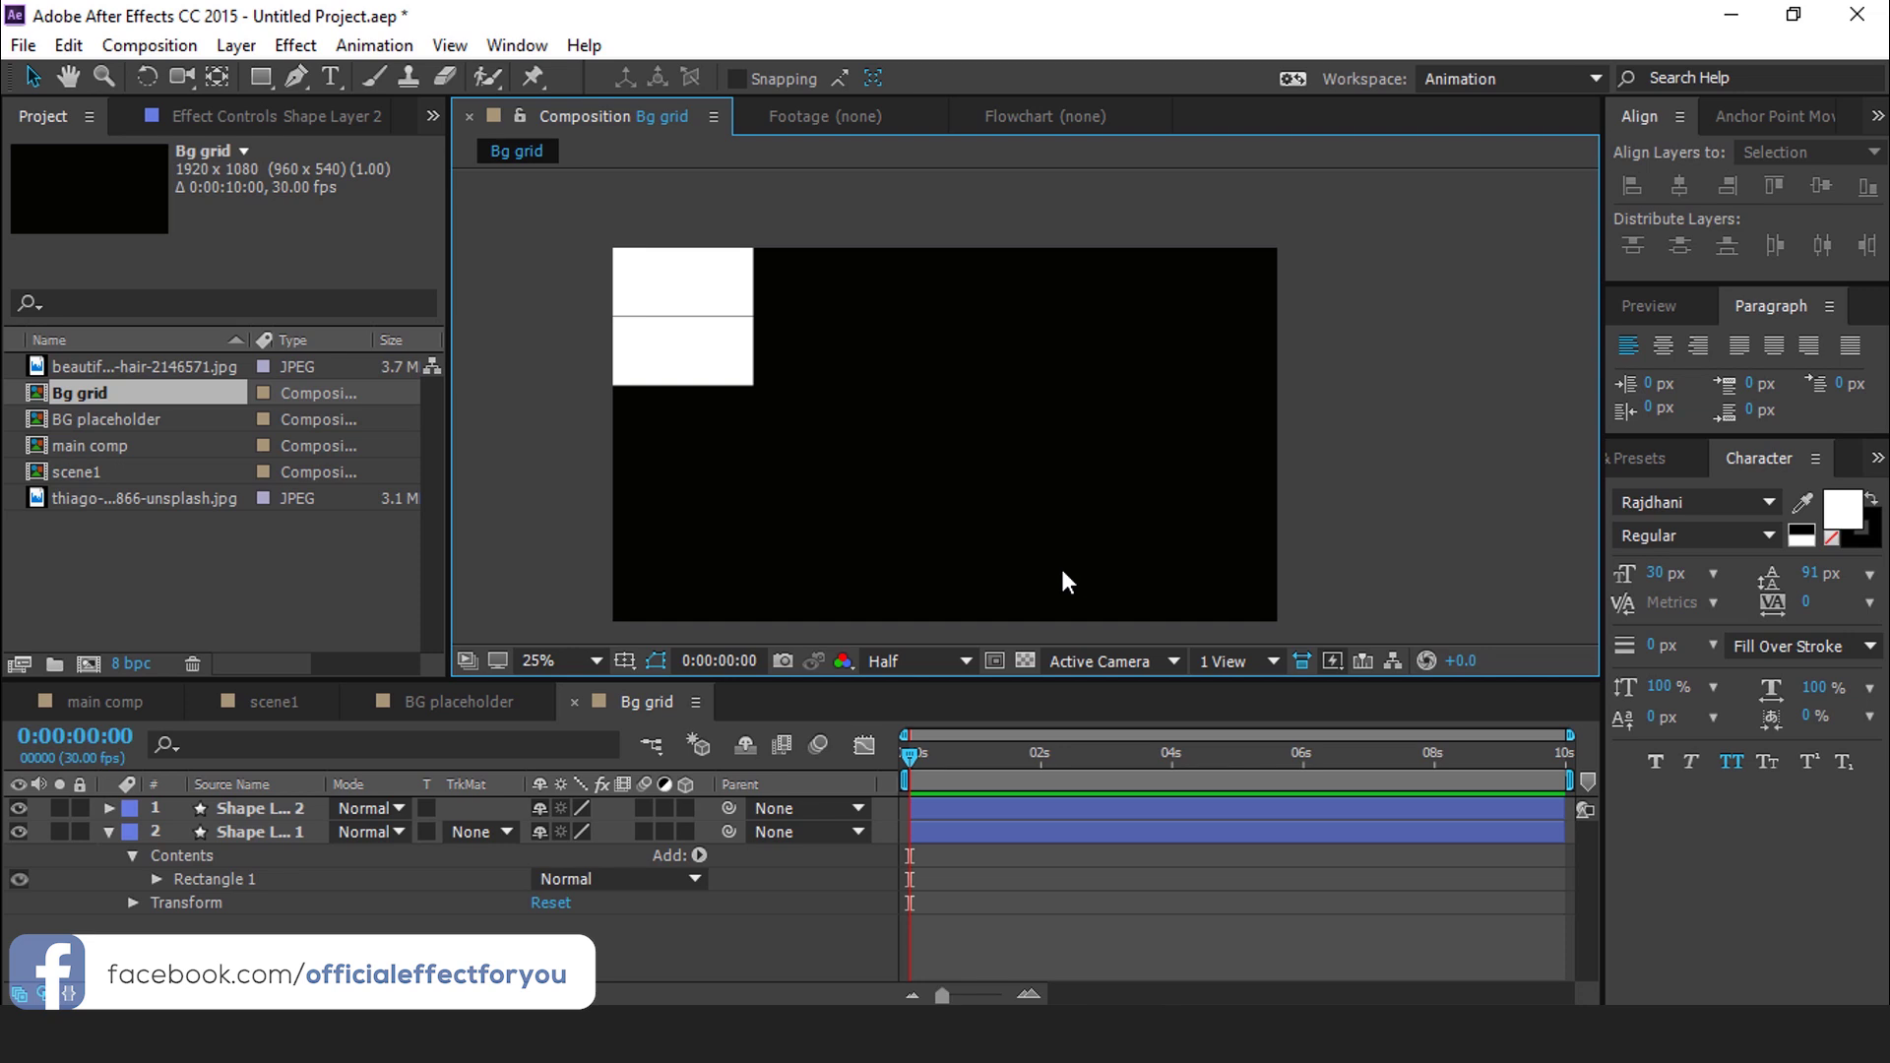
{"action": "key", "text": "space"}
{"action": "left_click_drag", "start_coordinate": [1060, 541], "coordinate": [1088, 520]}
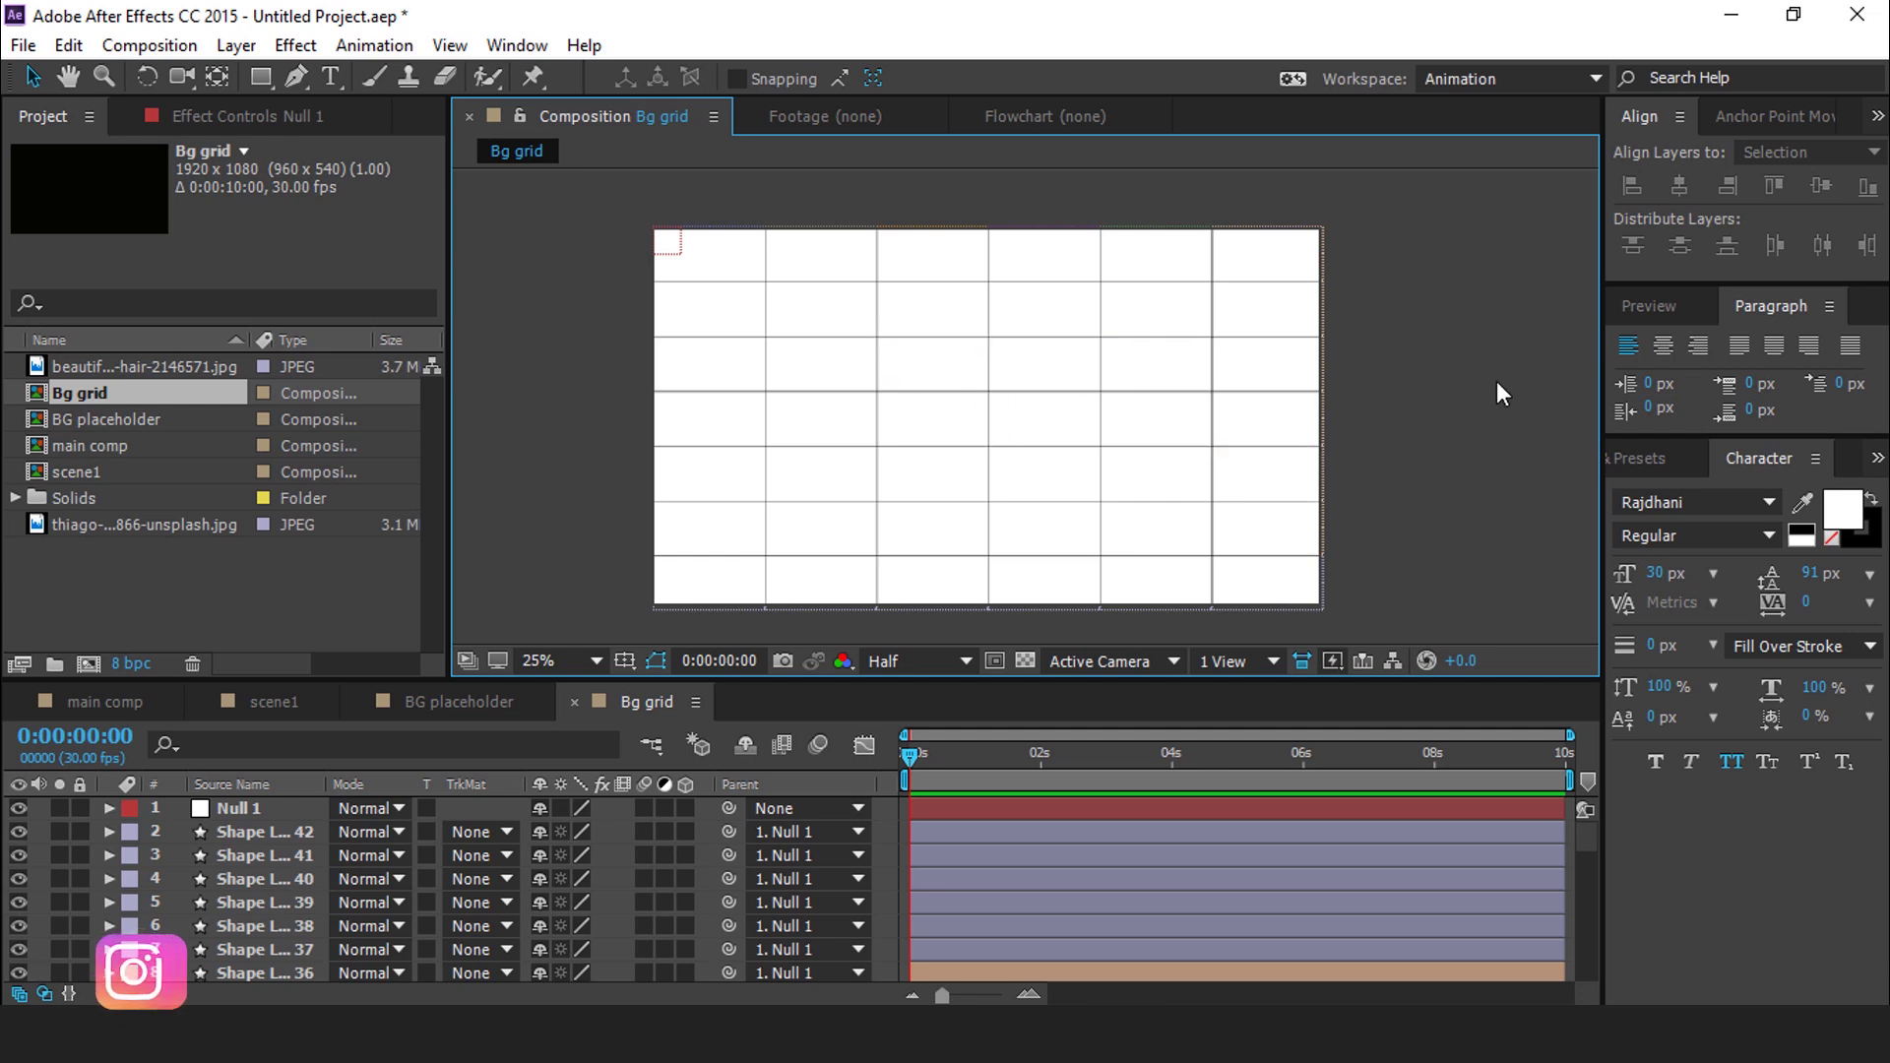
Select 14 scattered grid cells across the frame and give them a 100% Opacity keyframe at 0:00:00:21
{"action": "left_click", "coordinate": [1029, 994]}
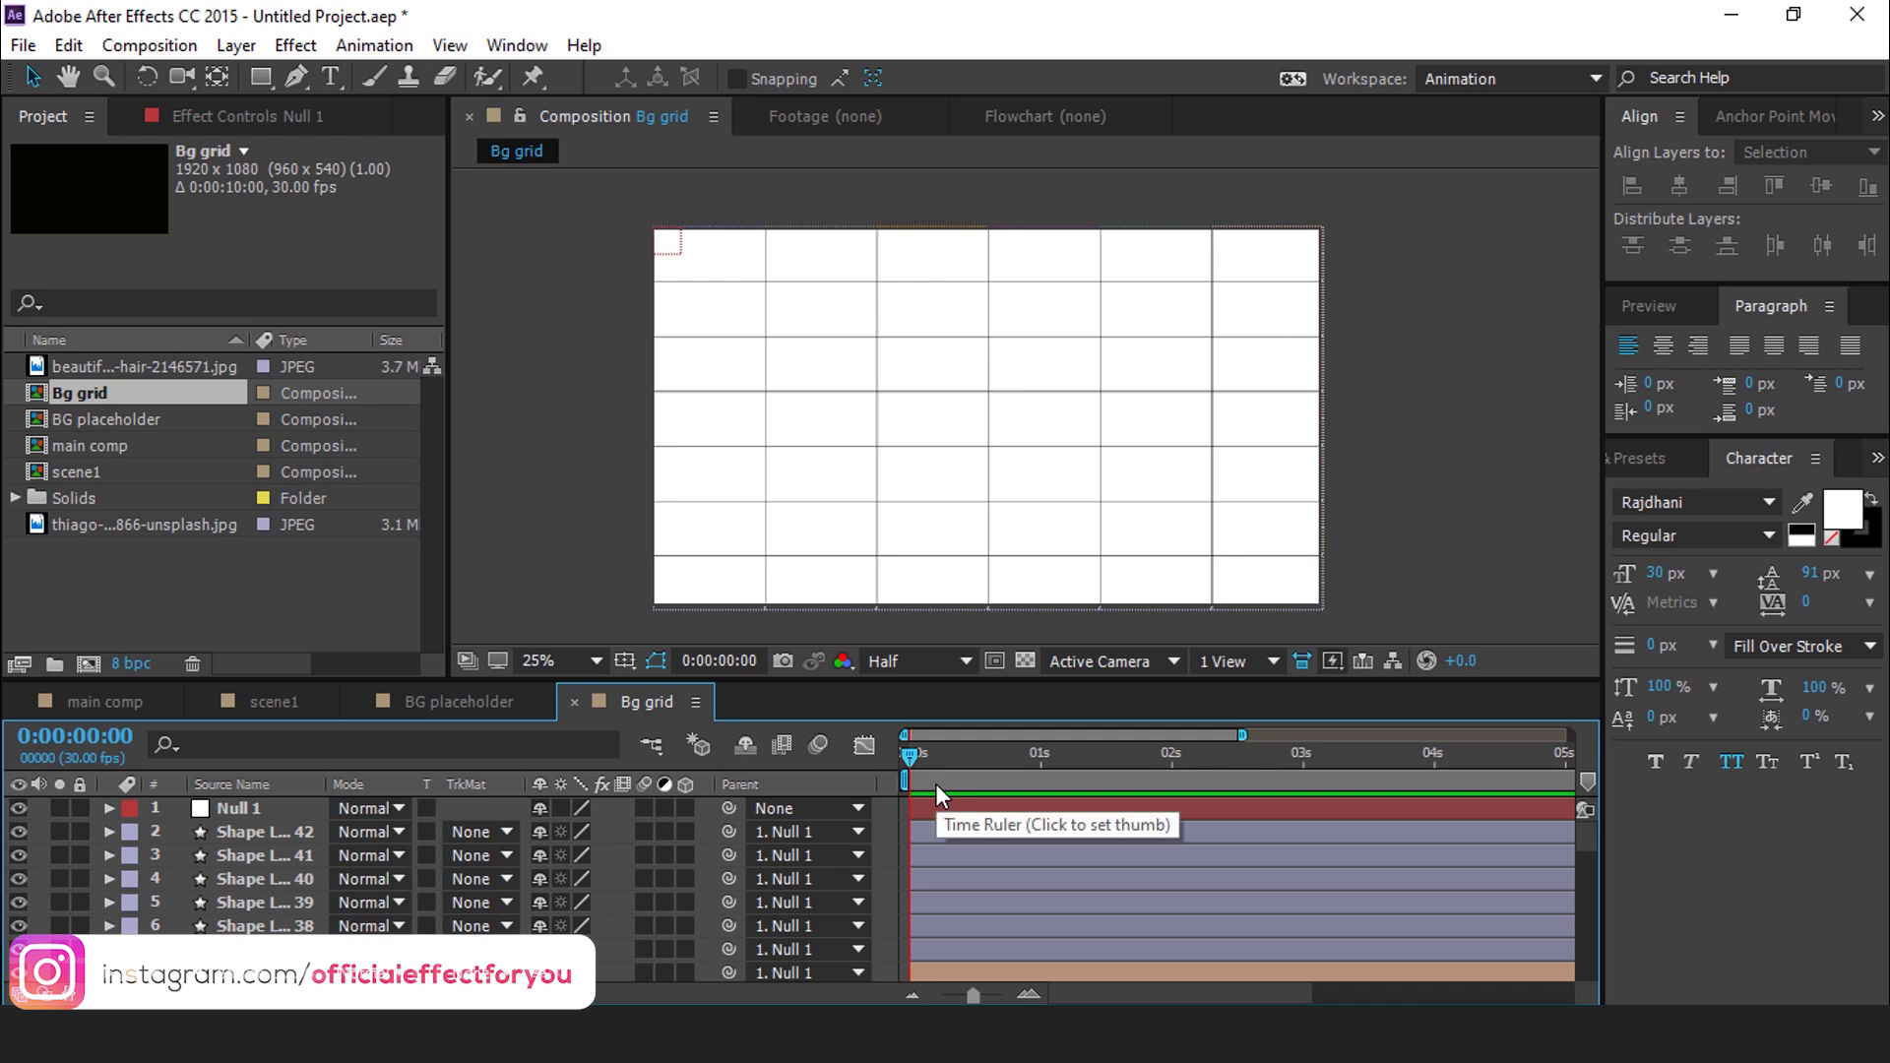
{"action": "left_click", "coordinate": [703, 310]}
{"action": "left_click", "coordinate": [851, 348], "text": "shift"}
{"action": "left_click", "coordinate": [950, 320], "text": "shift"}
{"action": "left_click", "coordinate": [1073, 317], "text": "shift"}
{"action": "left_click", "coordinate": [945, 327], "text": "shift"}
{"action": "left_click", "coordinate": [720, 492], "text": "shift"}
{"action": "left_click", "coordinate": [940, 477], "text": "shift"}
{"action": "left_click", "coordinate": [1261, 365], "text": "shift"}
{"action": "left_click", "coordinate": [1260, 320], "text": "shift"}
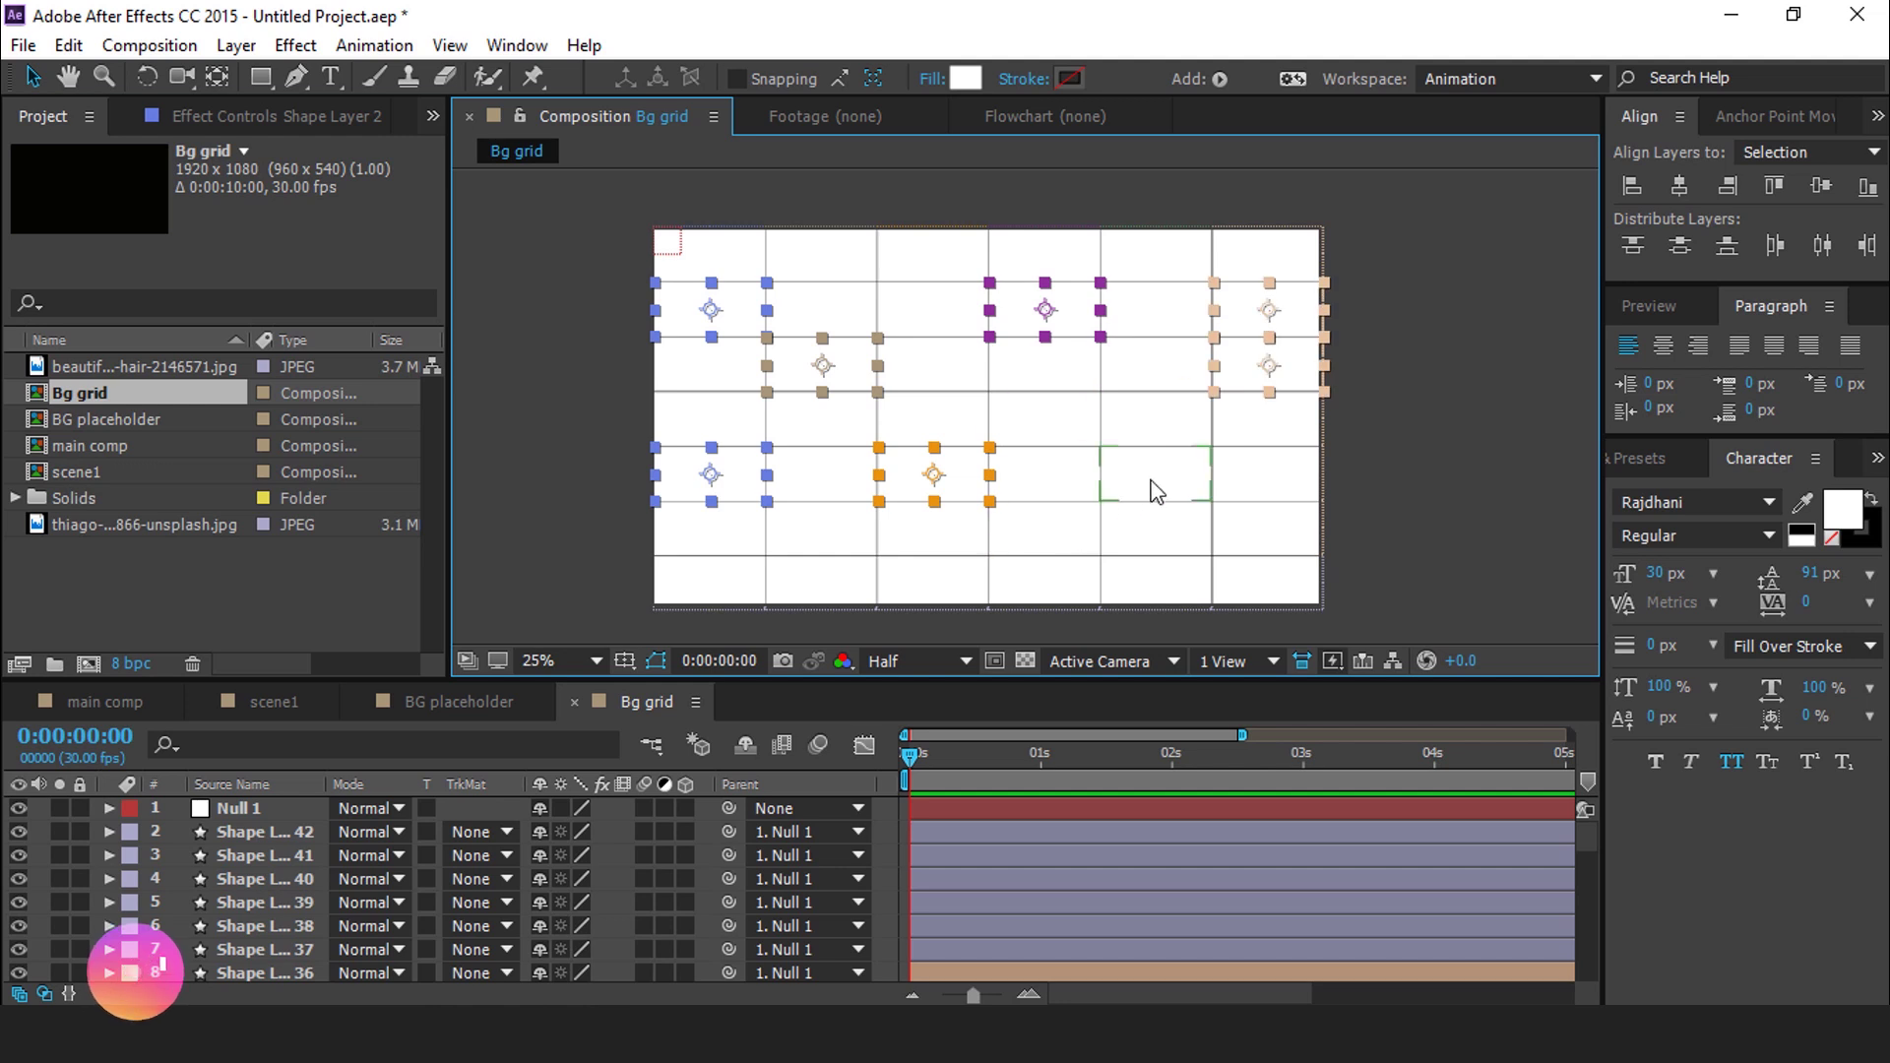
{"action": "left_click", "coordinate": [1147, 482], "text": "shift"}
{"action": "left_click", "coordinate": [724, 580], "text": "shift"}
{"action": "left_click", "coordinate": [970, 578], "text": "shift"}
{"action": "left_click", "coordinate": [1045, 579], "text": "shift"}
{"action": "left_click", "coordinate": [1282, 595], "text": "shift"}
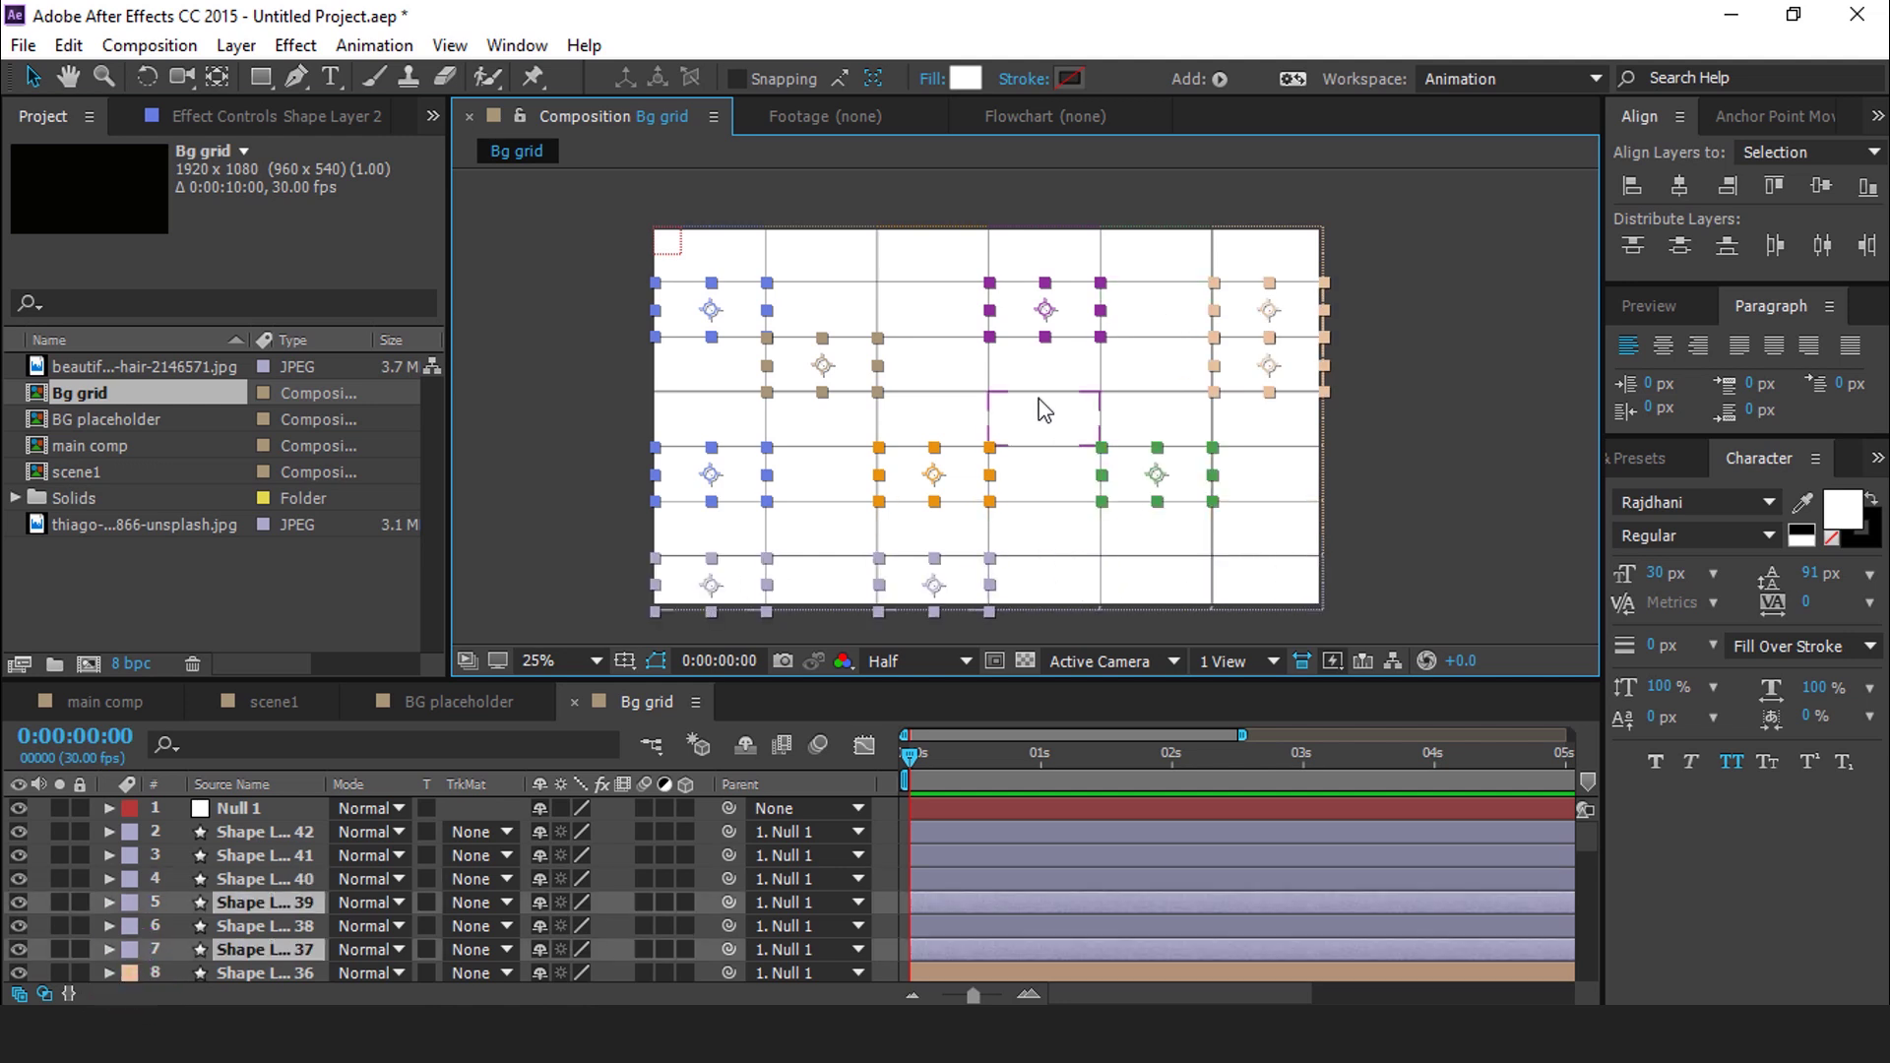
{"action": "left_click", "coordinate": [1046, 421], "text": "shift"}
{"action": "left_click", "coordinate": [1280, 497], "text": "shift"}
{"action": "left_click", "coordinate": [935, 256], "text": "shift"}
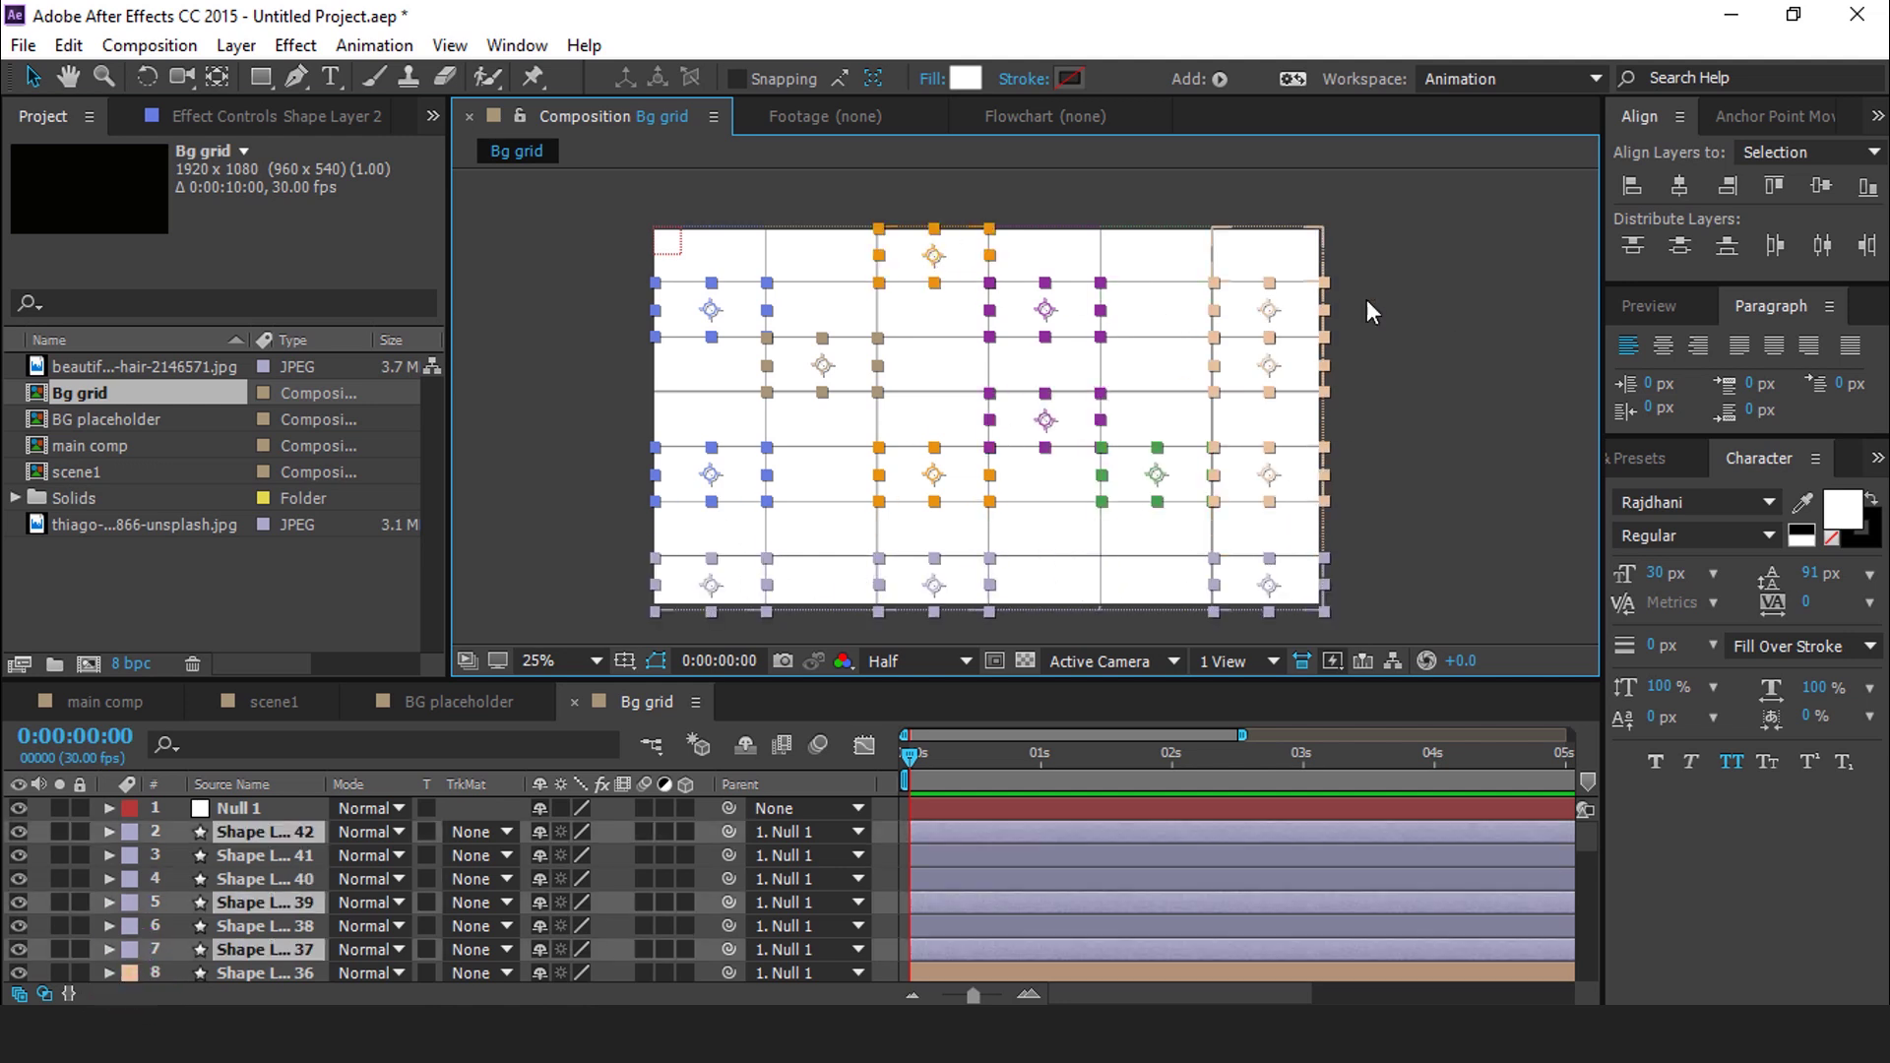
{"action": "left_click_drag", "start_coordinate": [908, 753], "coordinate": [1002, 755]}
{"action": "key", "text": "t"}
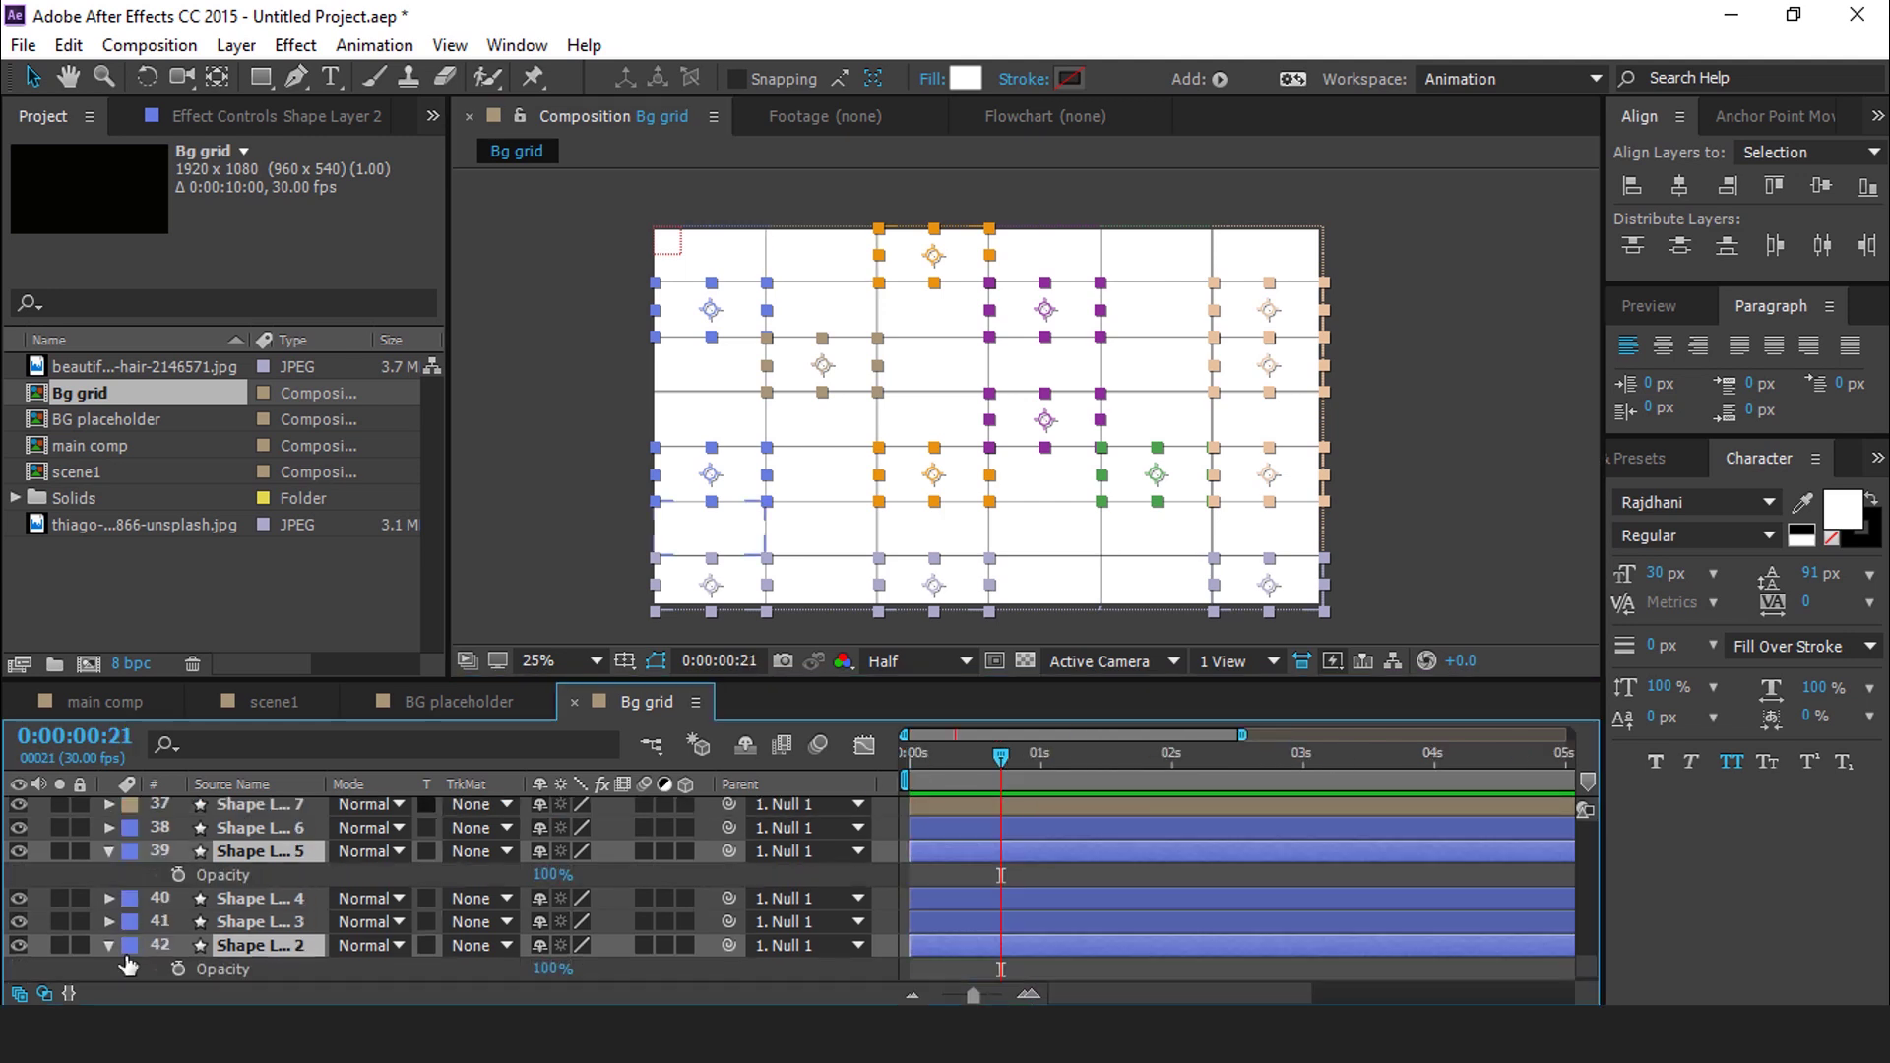
{"action": "left_click", "coordinate": [181, 873]}
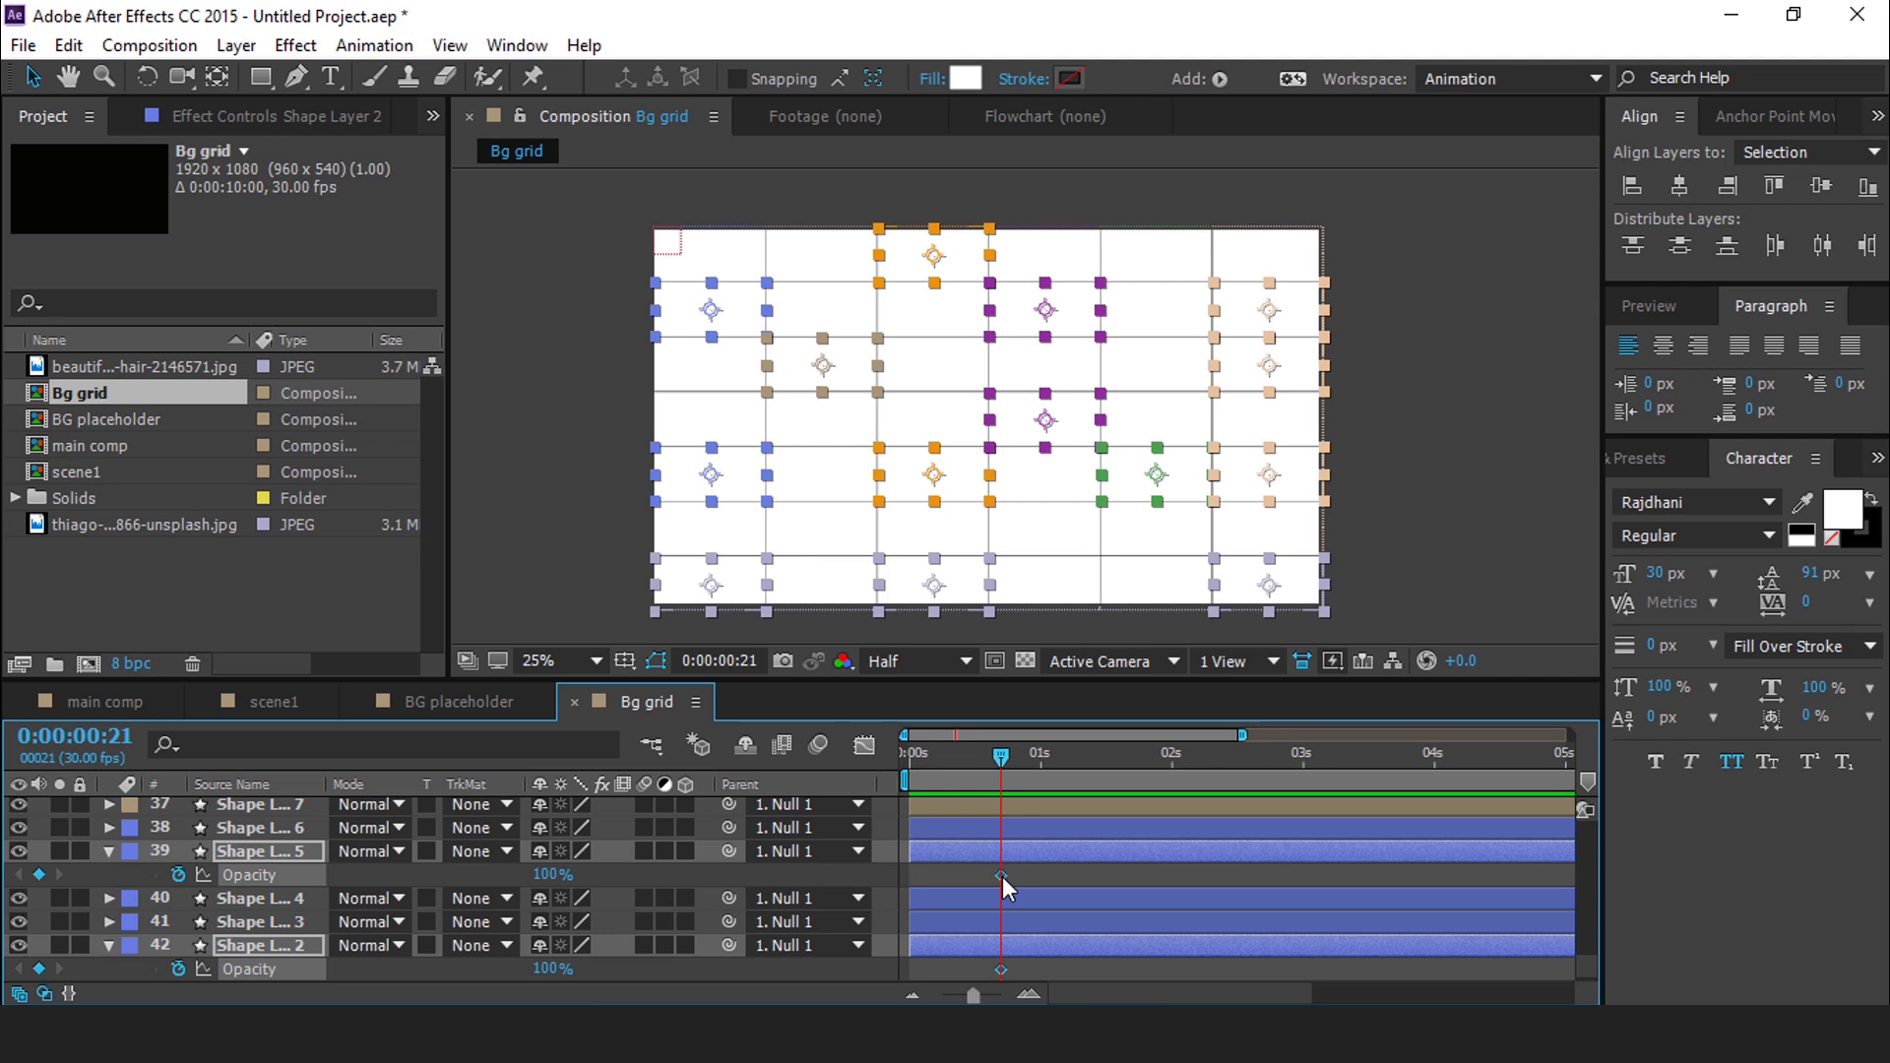
Add a 0% Opacity keyframe near the composition's start for the selected cells so they fade in
{"action": "left_click_drag", "start_coordinate": [994, 757], "coordinate": [945, 759]}
{"action": "left_click_drag", "start_coordinate": [518, 875], "coordinate": [455, 880]}
{"action": "key", "text": "Home"}
{"action": "left_click", "coordinate": [1521, 531]}
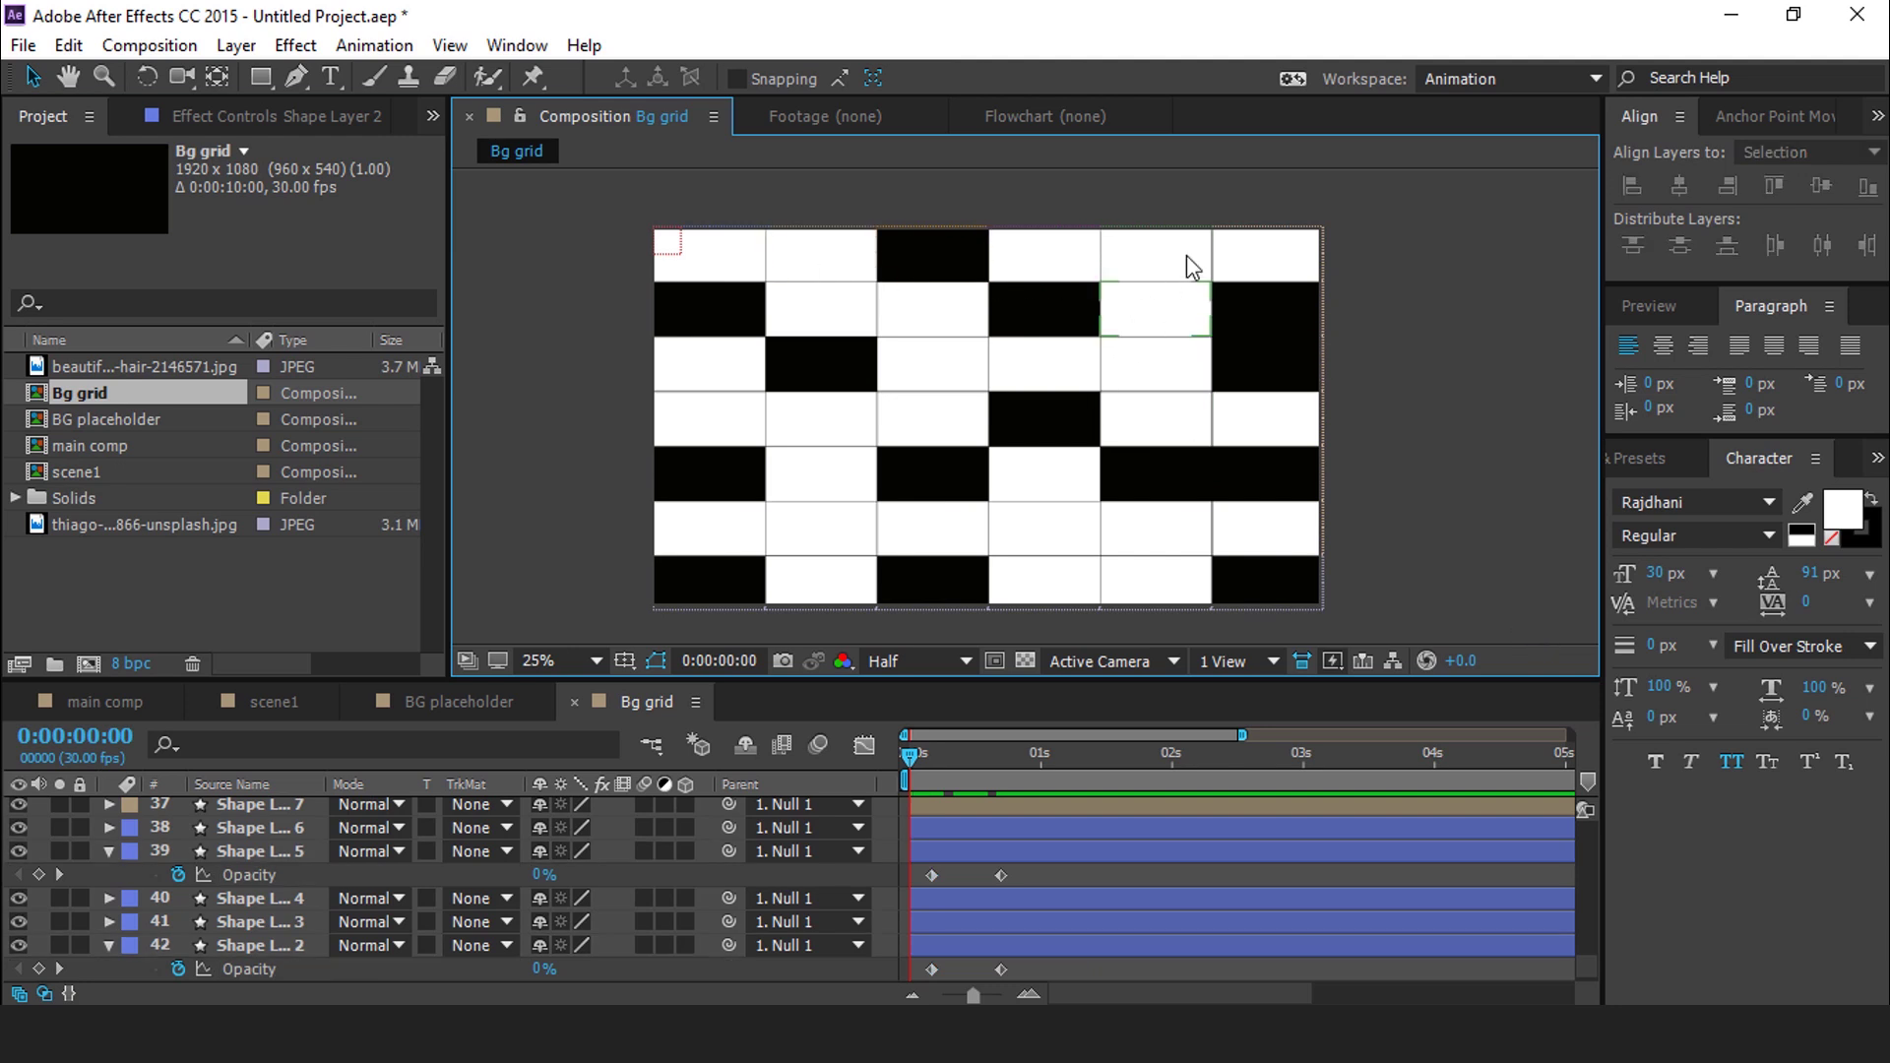
Select nine other scattered white cells and give them an 80% Opacity keyframe at 0:00:01:06
{"action": "left_click", "coordinate": [1160, 266]}
{"action": "left_click", "coordinate": [1039, 379], "text": "shift"}
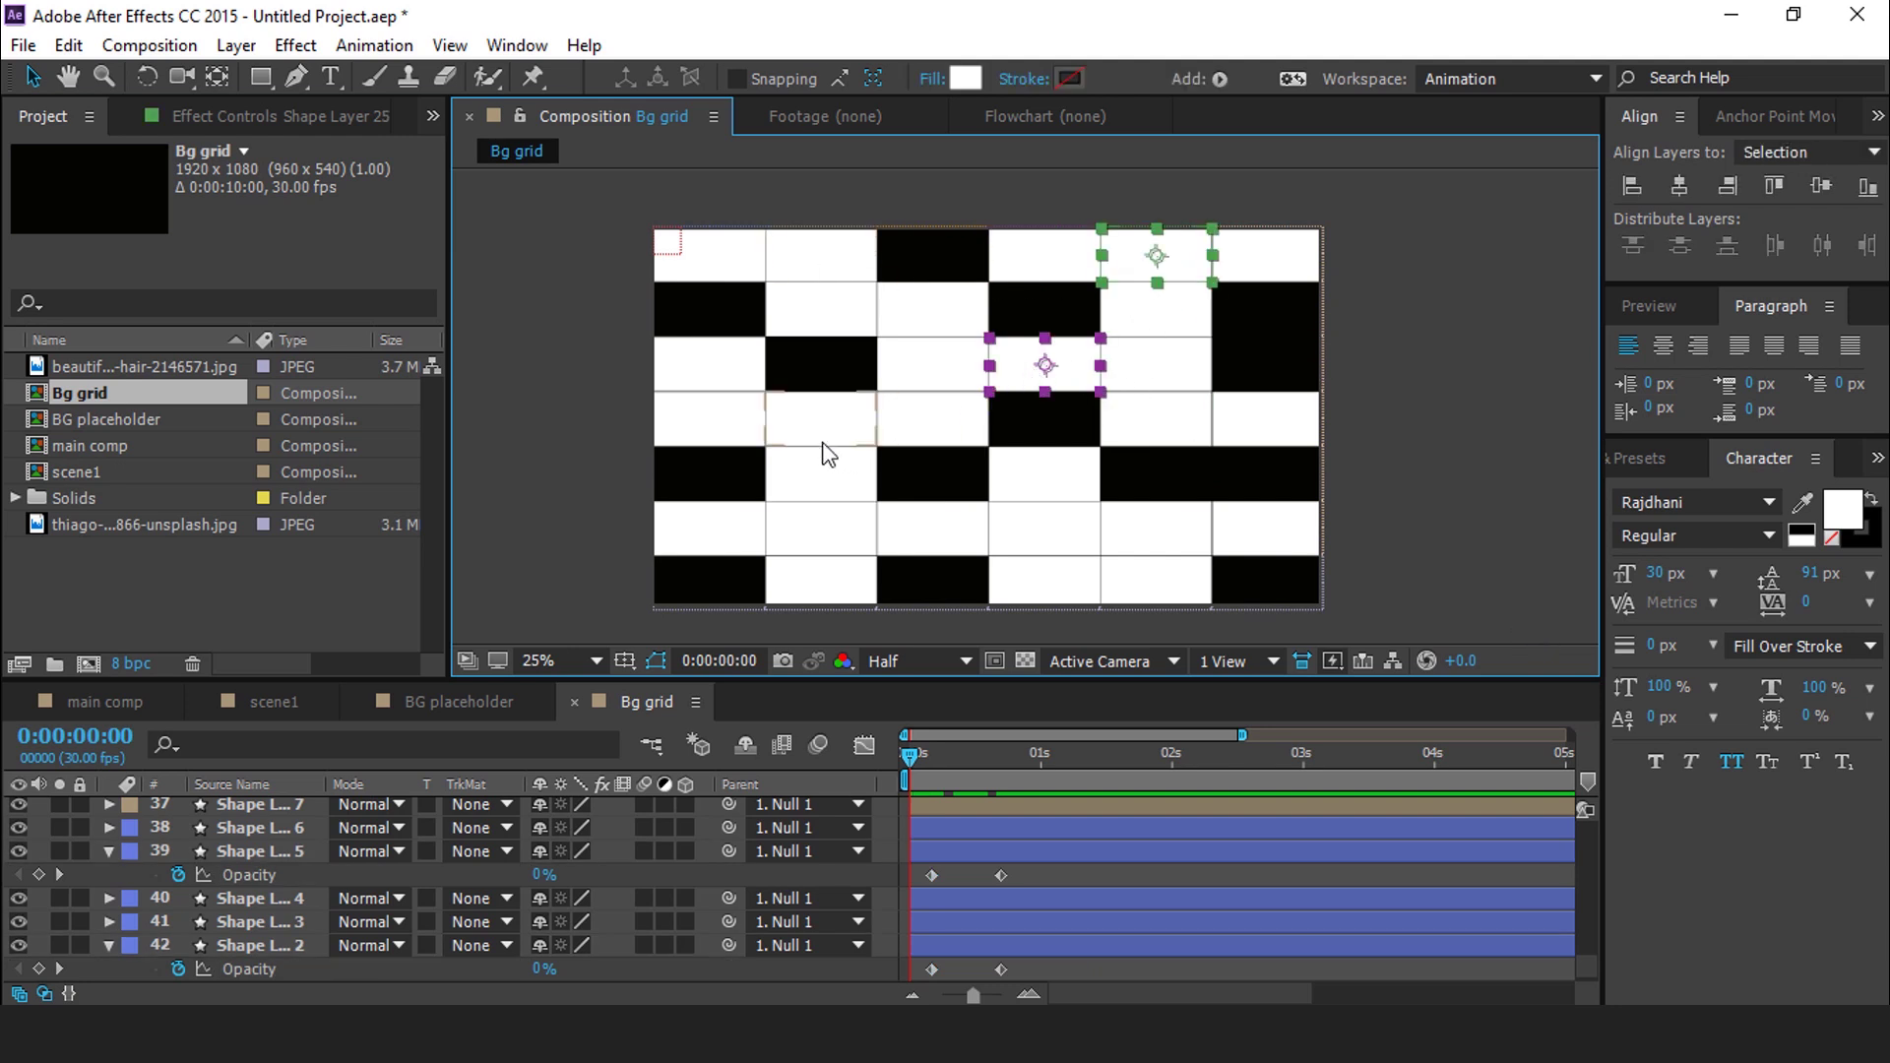
{"action": "left_click", "coordinate": [827, 434], "text": "shift"}
{"action": "left_click", "coordinate": [714, 375], "text": "shift"}
{"action": "left_click", "coordinate": [822, 531], "text": "shift"}
{"action": "left_click", "coordinate": [1044, 532], "text": "shift"}
{"action": "left_click", "coordinate": [1145, 596], "text": "shift"}
{"action": "left_click", "coordinate": [1157, 424], "text": "shift"}
{"action": "left_click", "coordinate": [825, 308], "text": "shift"}
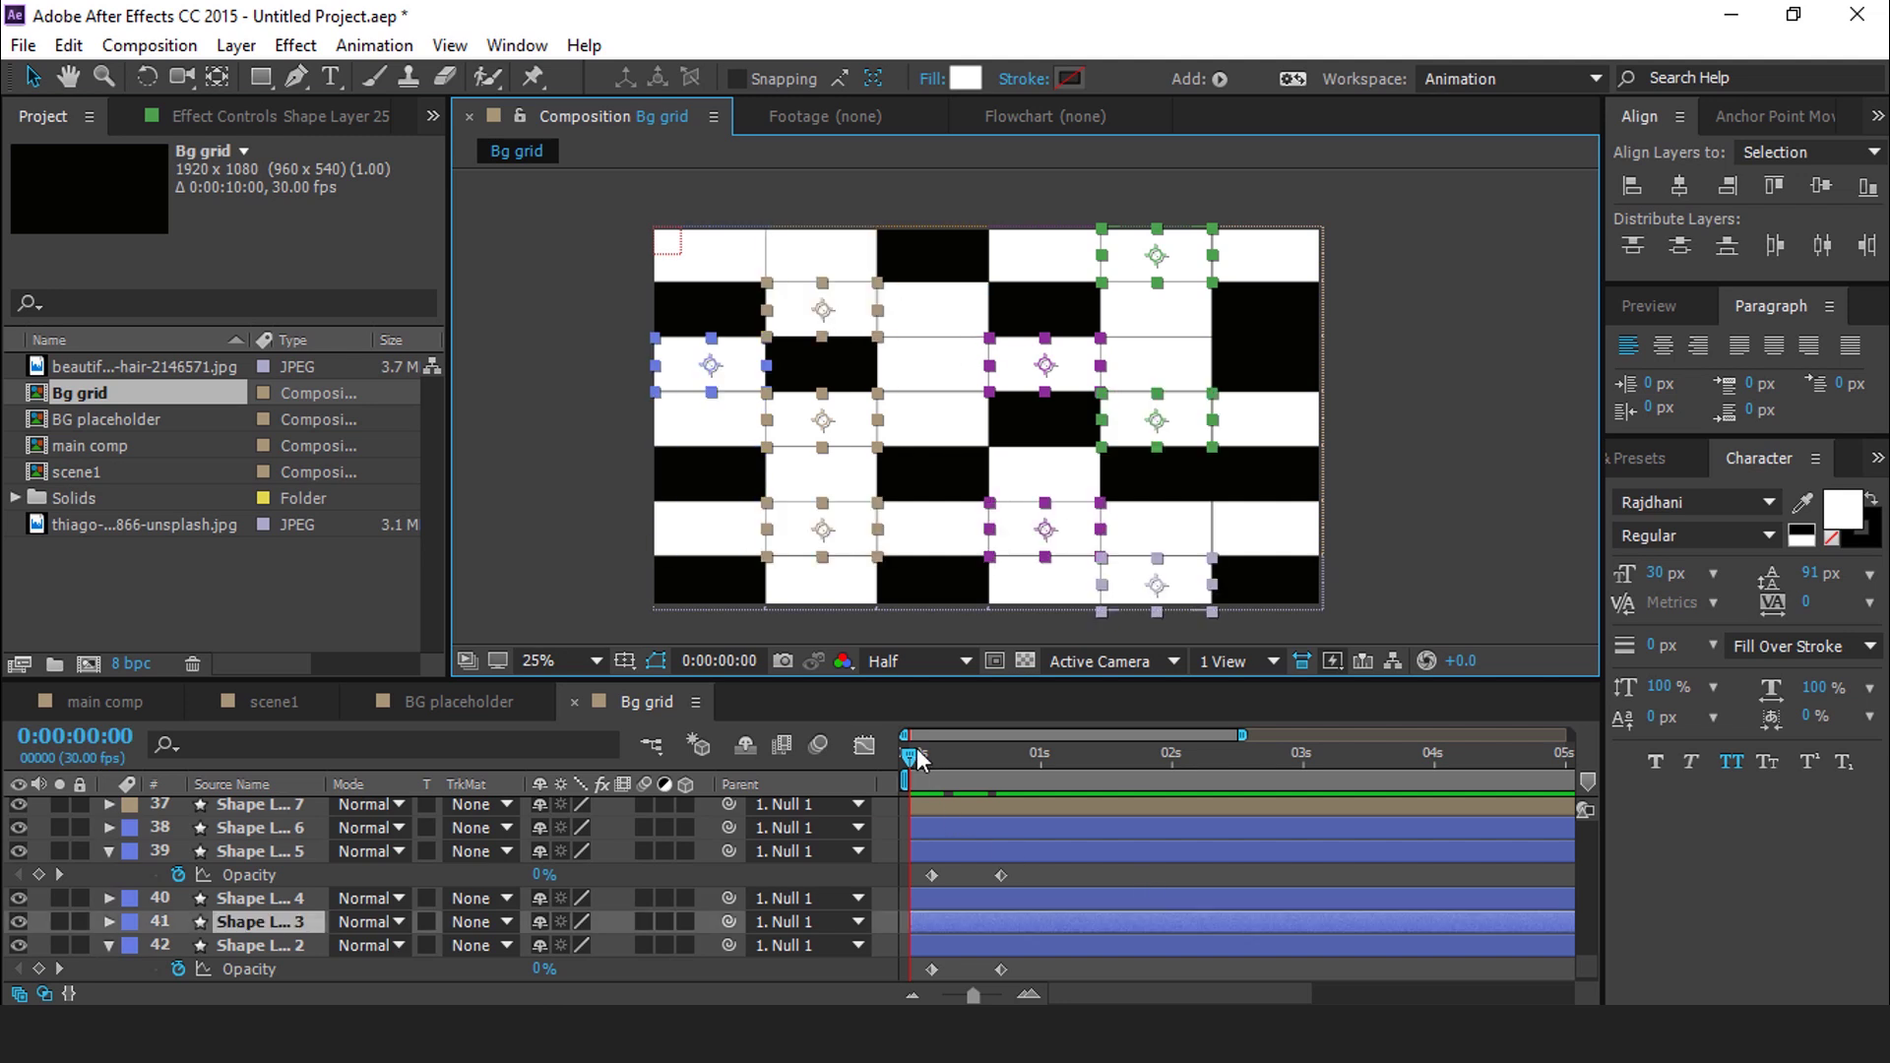
{"action": "left_click_drag", "start_coordinate": [910, 756], "coordinate": [966, 759]}
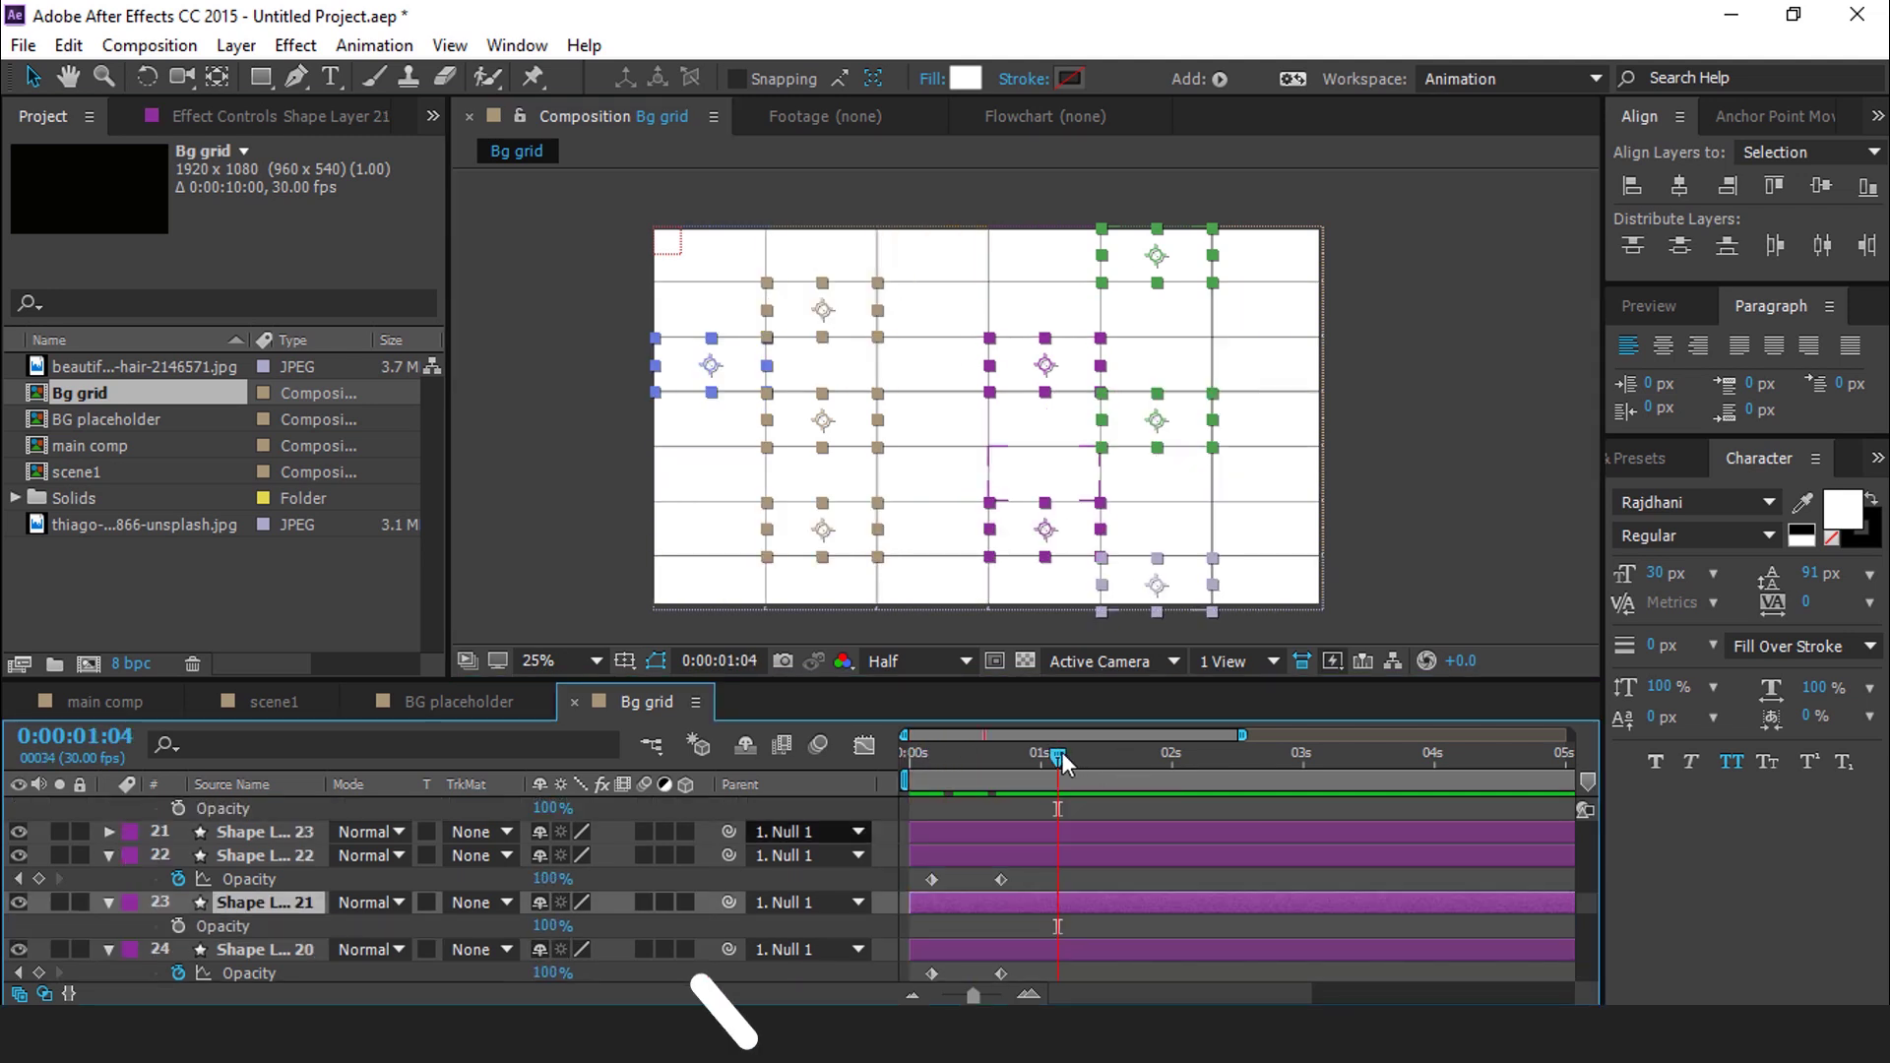
{"action": "left_click_drag", "start_coordinate": [1067, 752], "coordinate": [1069, 755]}
{"action": "left_click", "coordinate": [178, 925]}
{"action": "left_click", "coordinate": [548, 926]}
{"action": "type", "text": "80"}
{"action": "key", "text": "Return"}
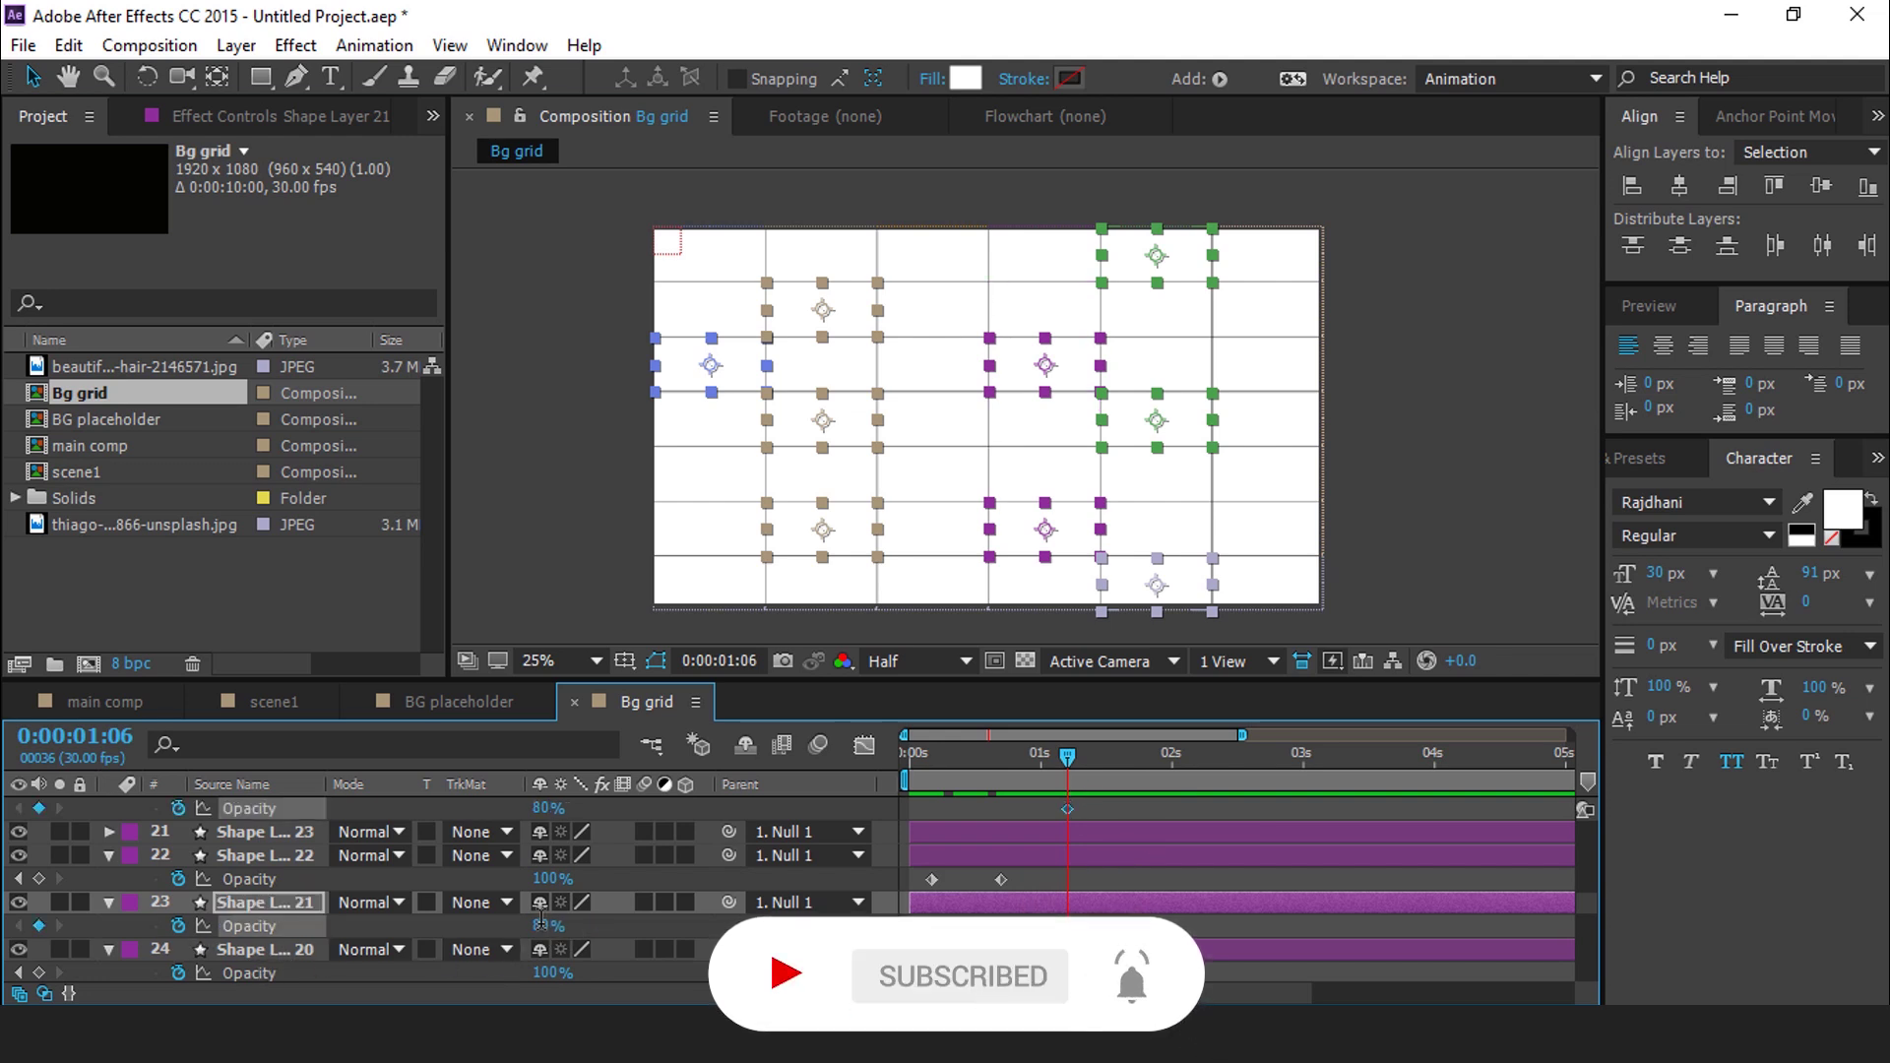
Add a 0% Opacity keyframe at 0:00:00:19 for the nine selected cells
{"action": "left_click", "coordinate": [995, 759]}
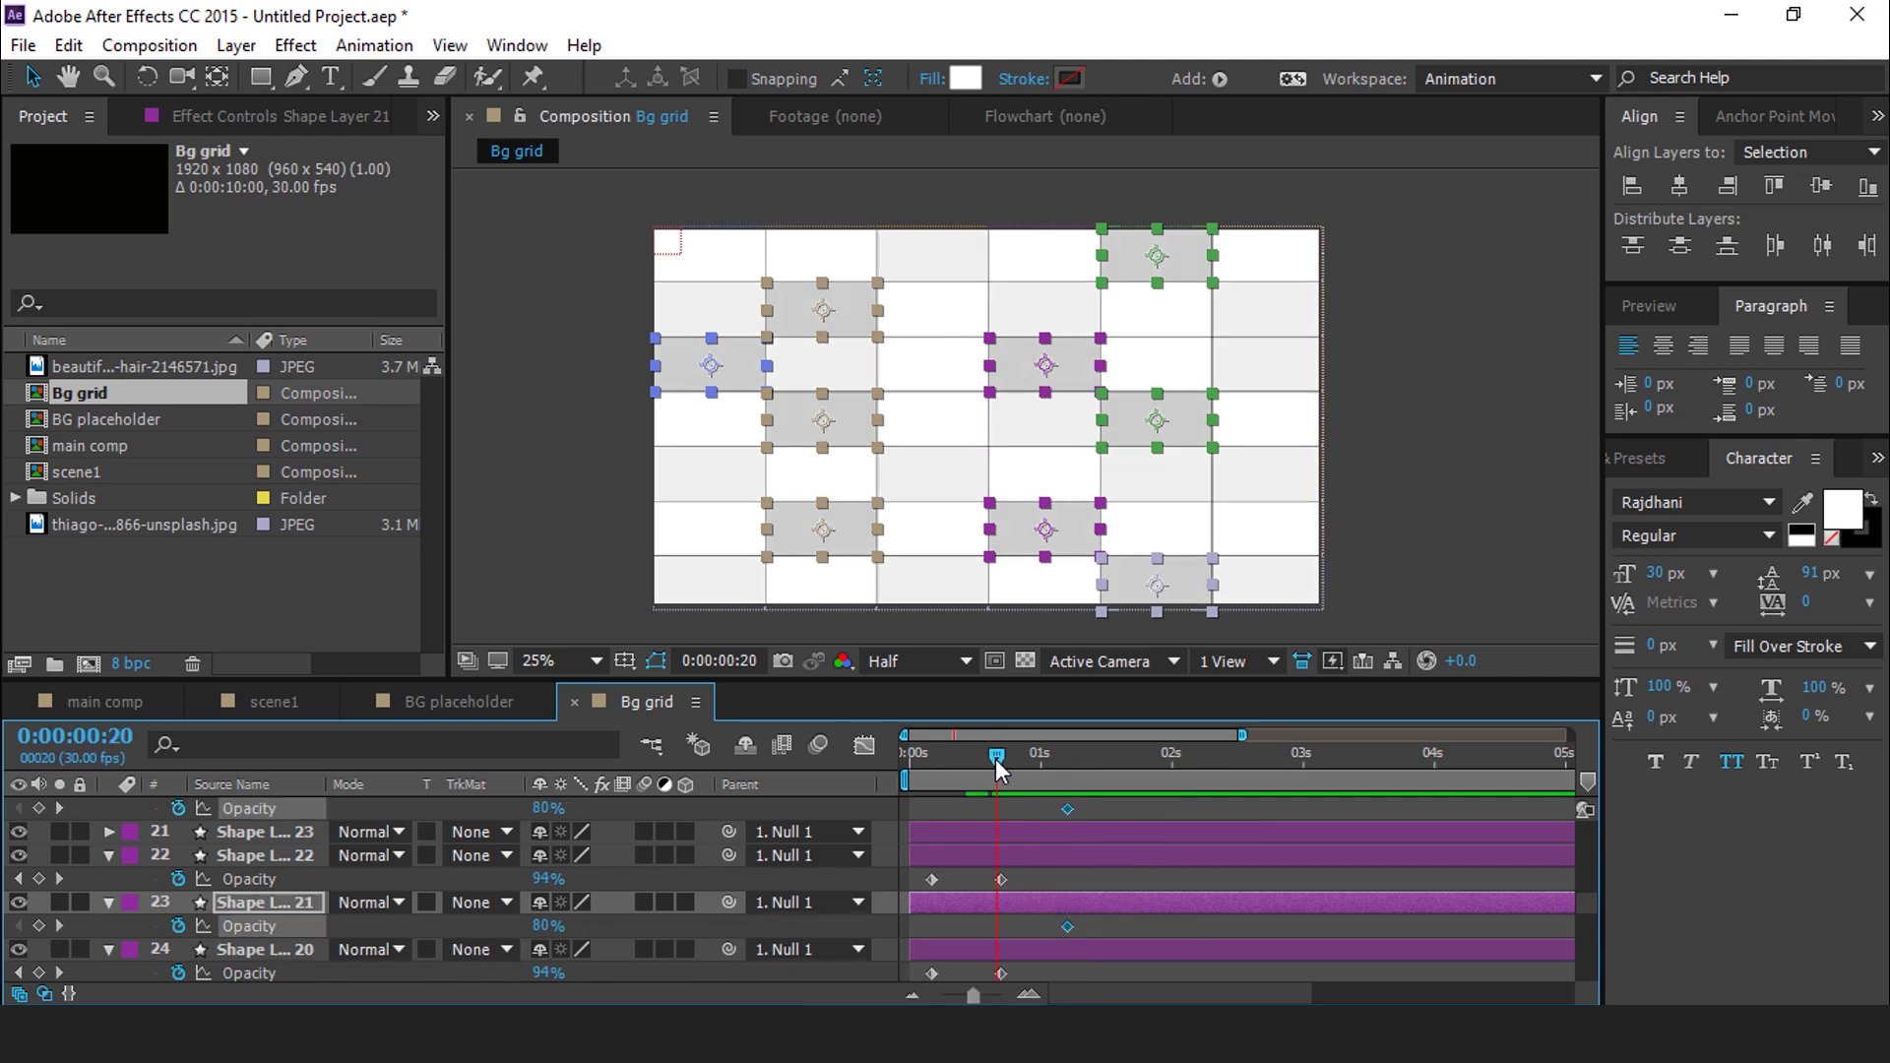
{"action": "left_click_drag", "start_coordinate": [993, 759], "coordinate": [985, 761]}
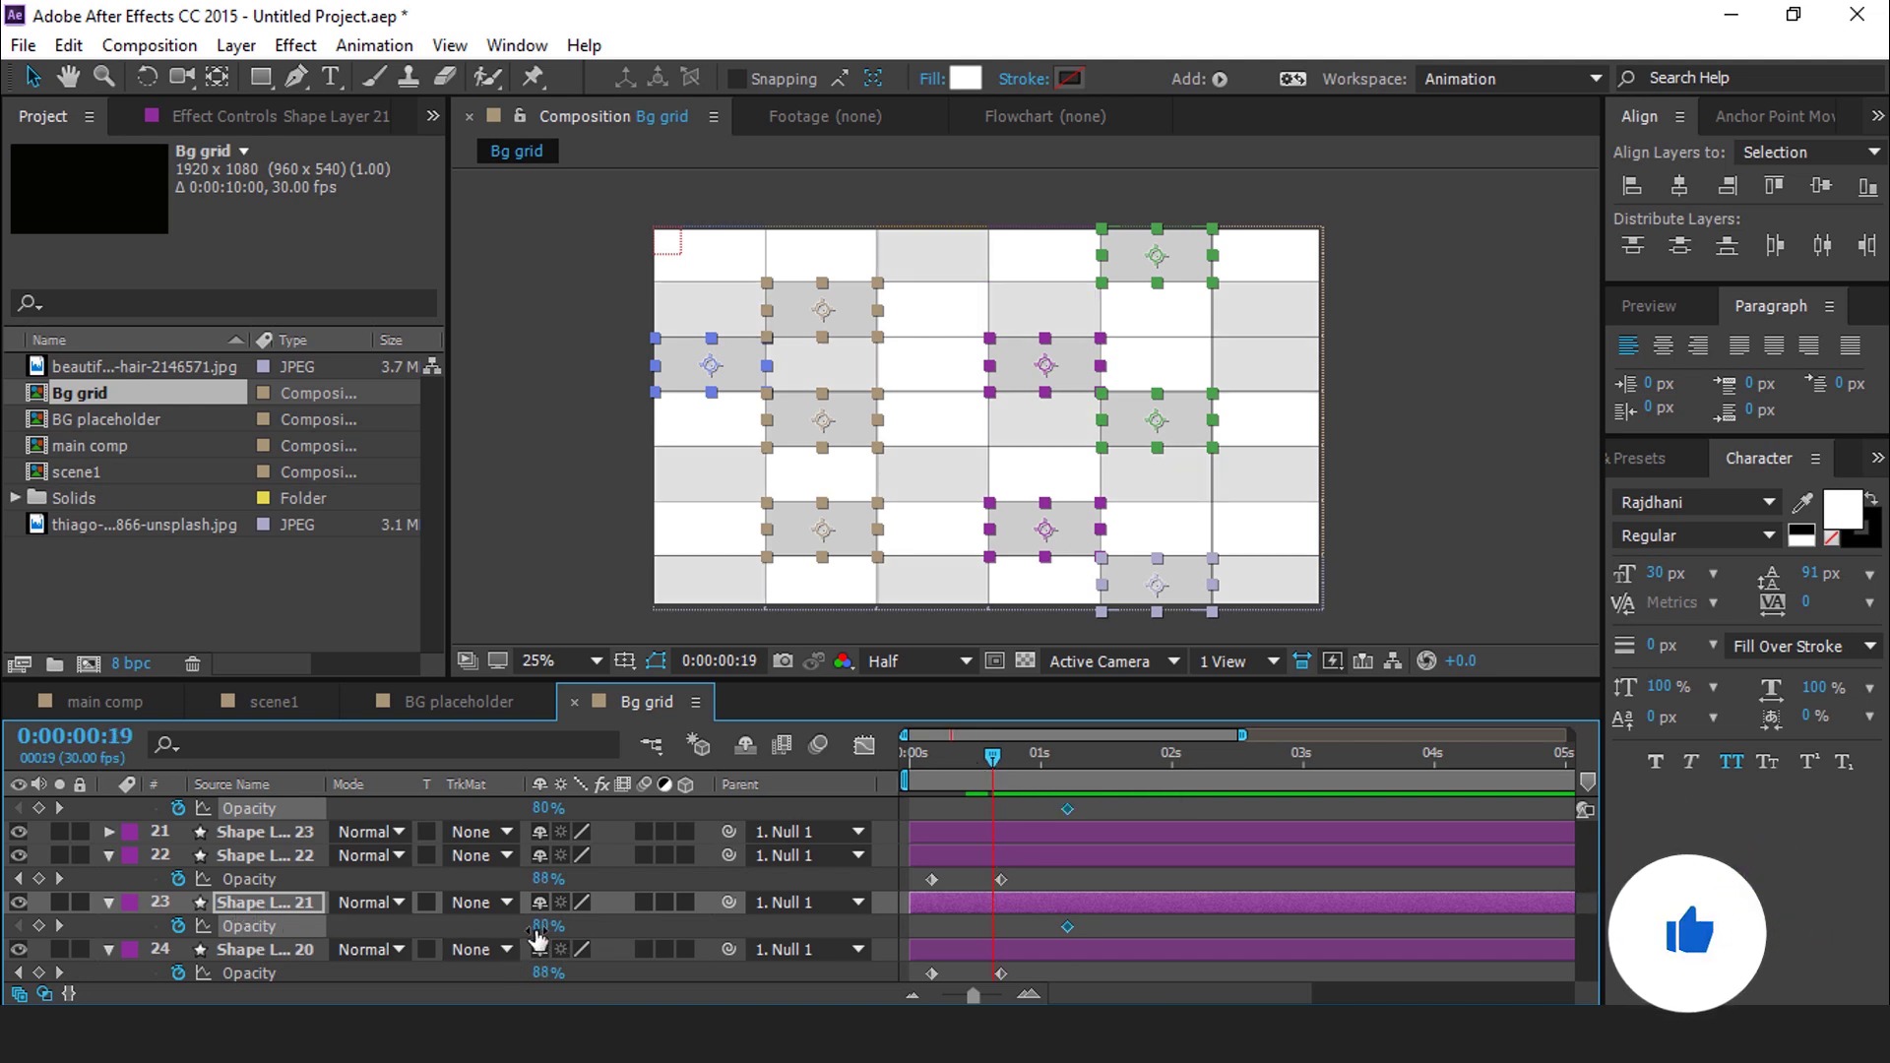
{"action": "type", "text": "0"}
{"action": "key", "text": "Return"}
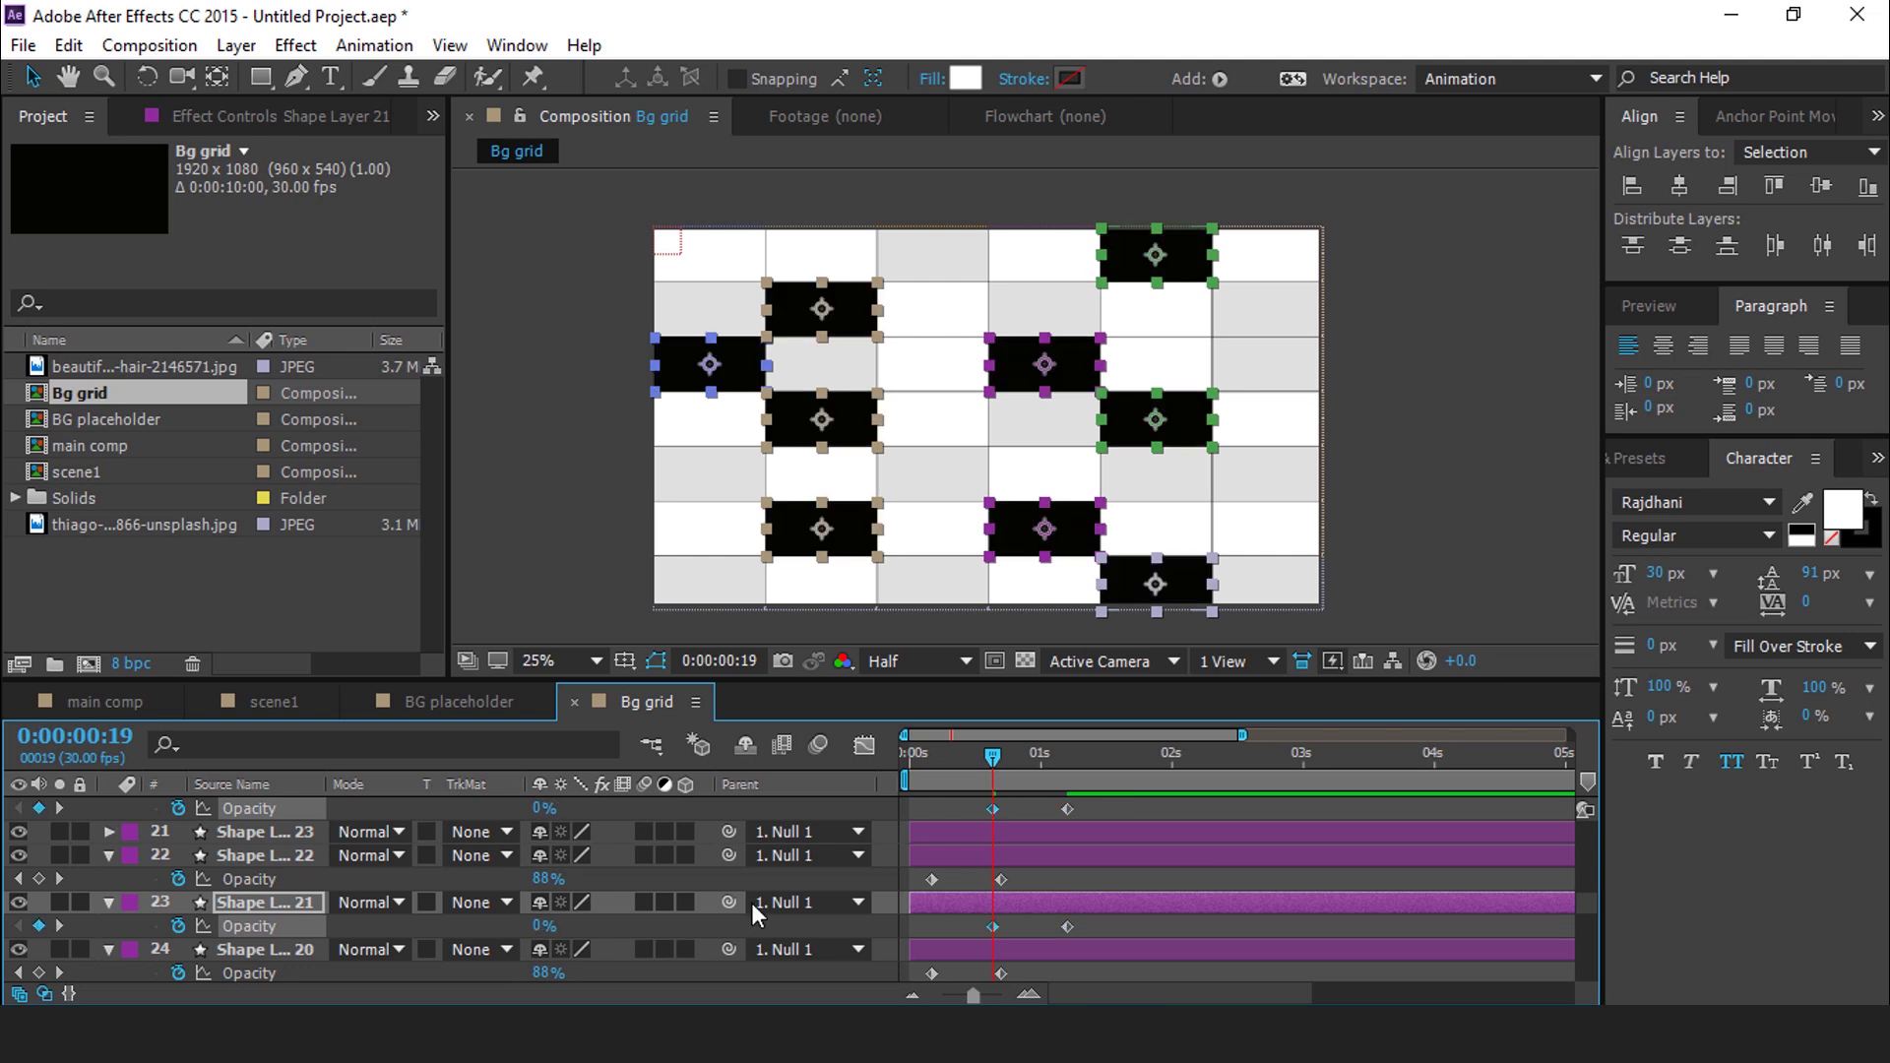
{"action": "left_click", "coordinate": [1108, 921]}
Play back and scrub through the opening seconds of Bg grid to review the cells' fade-in animation
{"action": "left_click_drag", "start_coordinate": [991, 762], "coordinate": [812, 756]}
{"action": "key", "text": "space"}
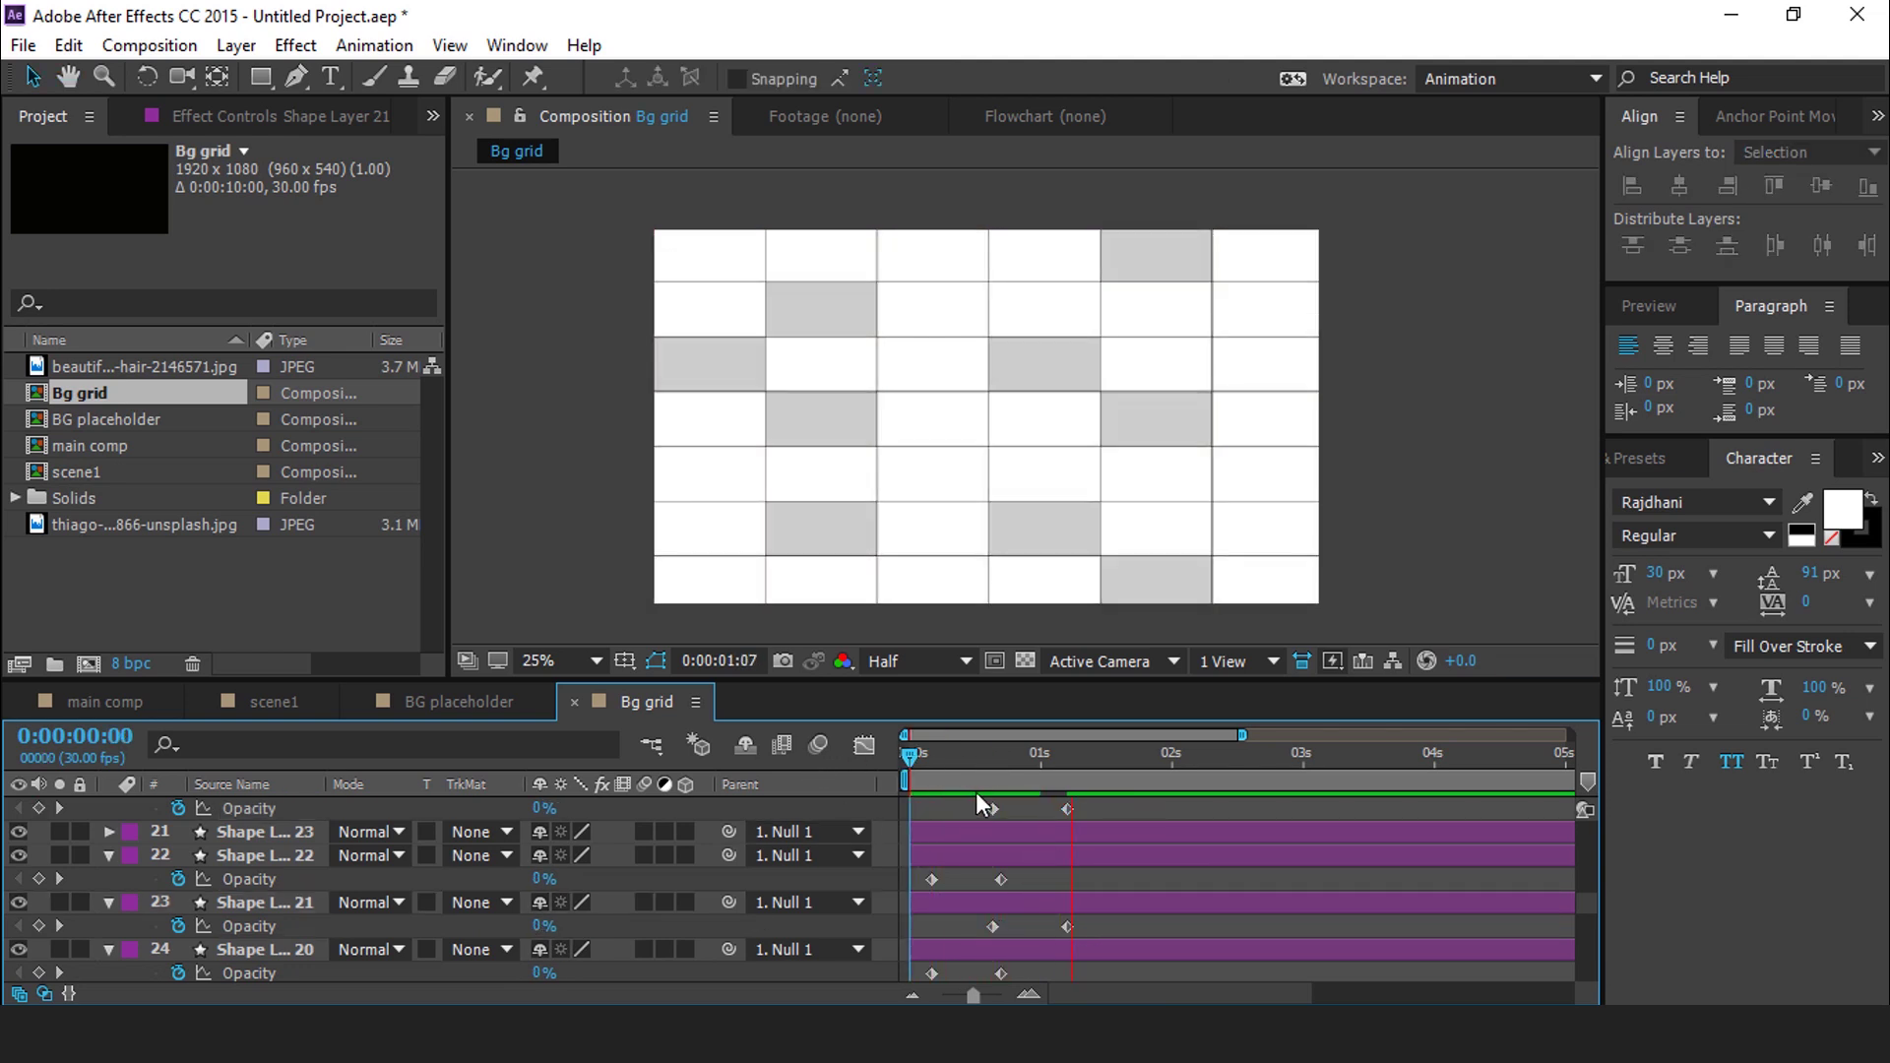
{"action": "key", "text": "space"}
{"action": "left_click_drag", "start_coordinate": [1030, 770], "coordinate": [1118, 783]}
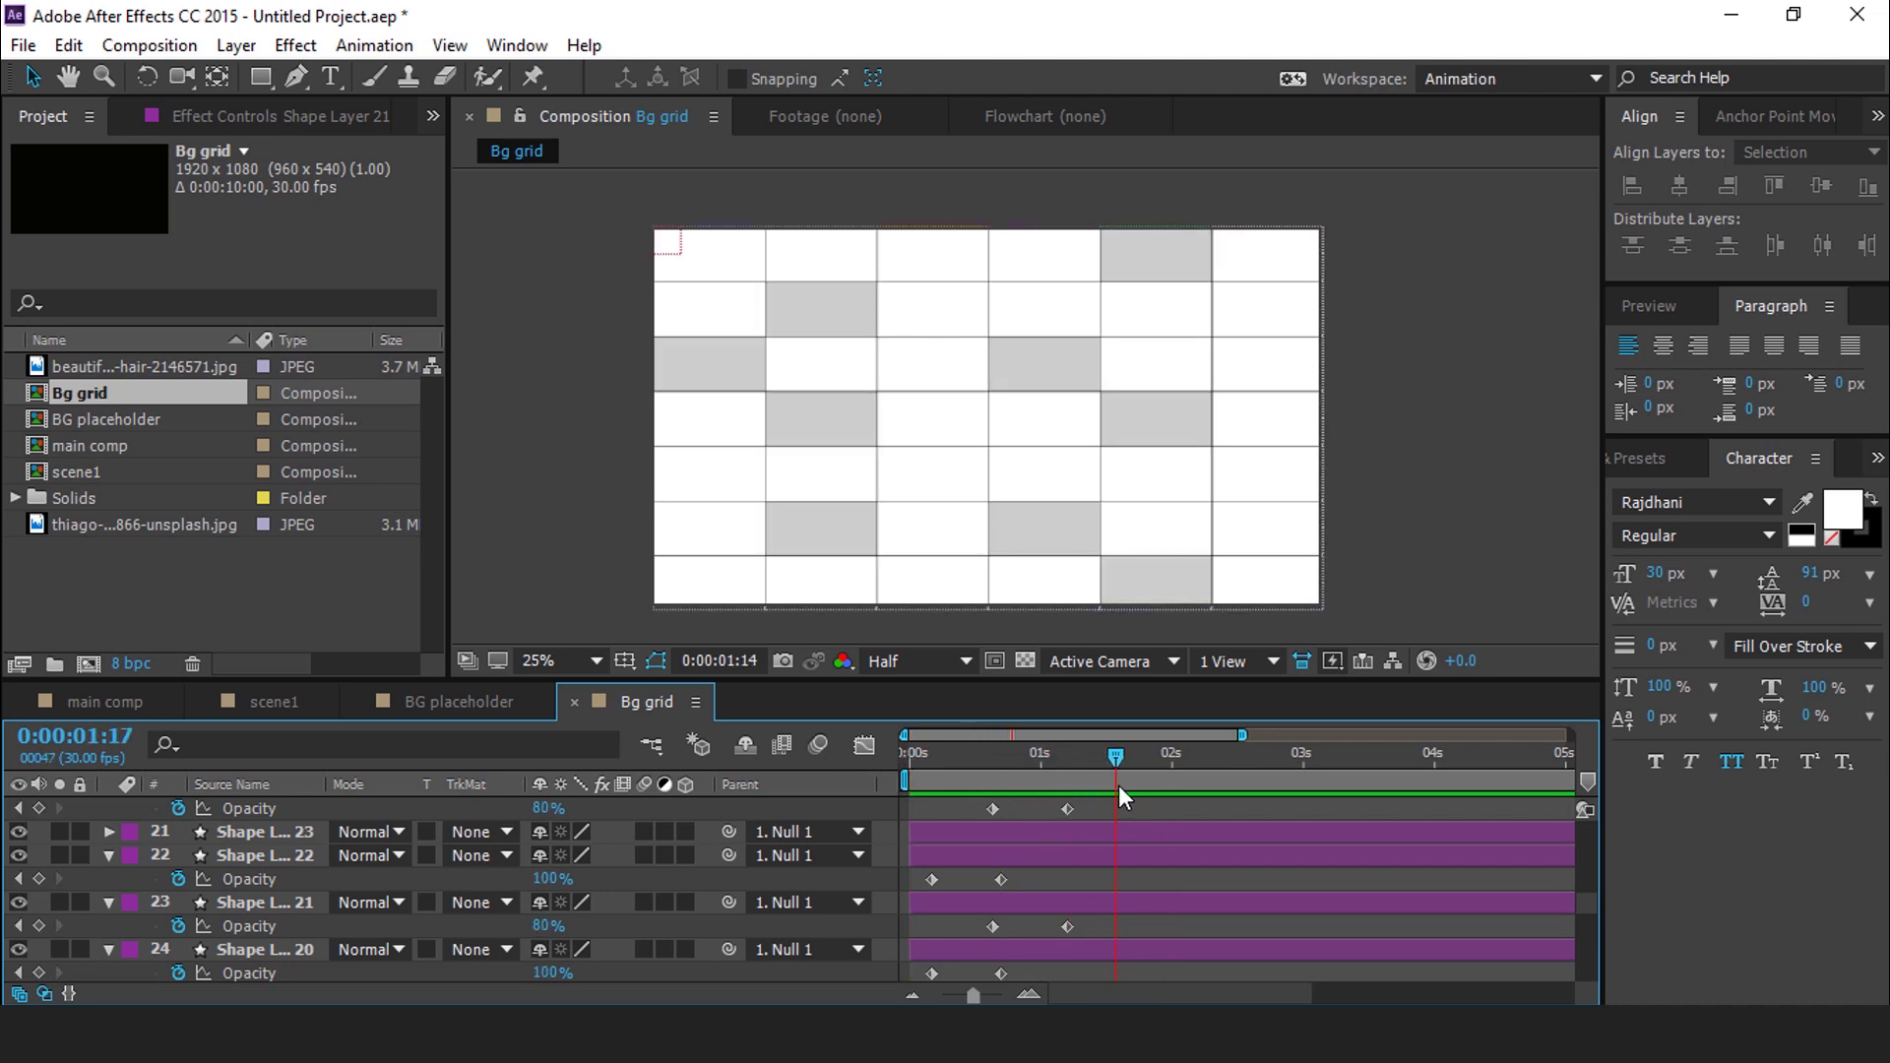
{"action": "left_click", "coordinate": [912, 788]}
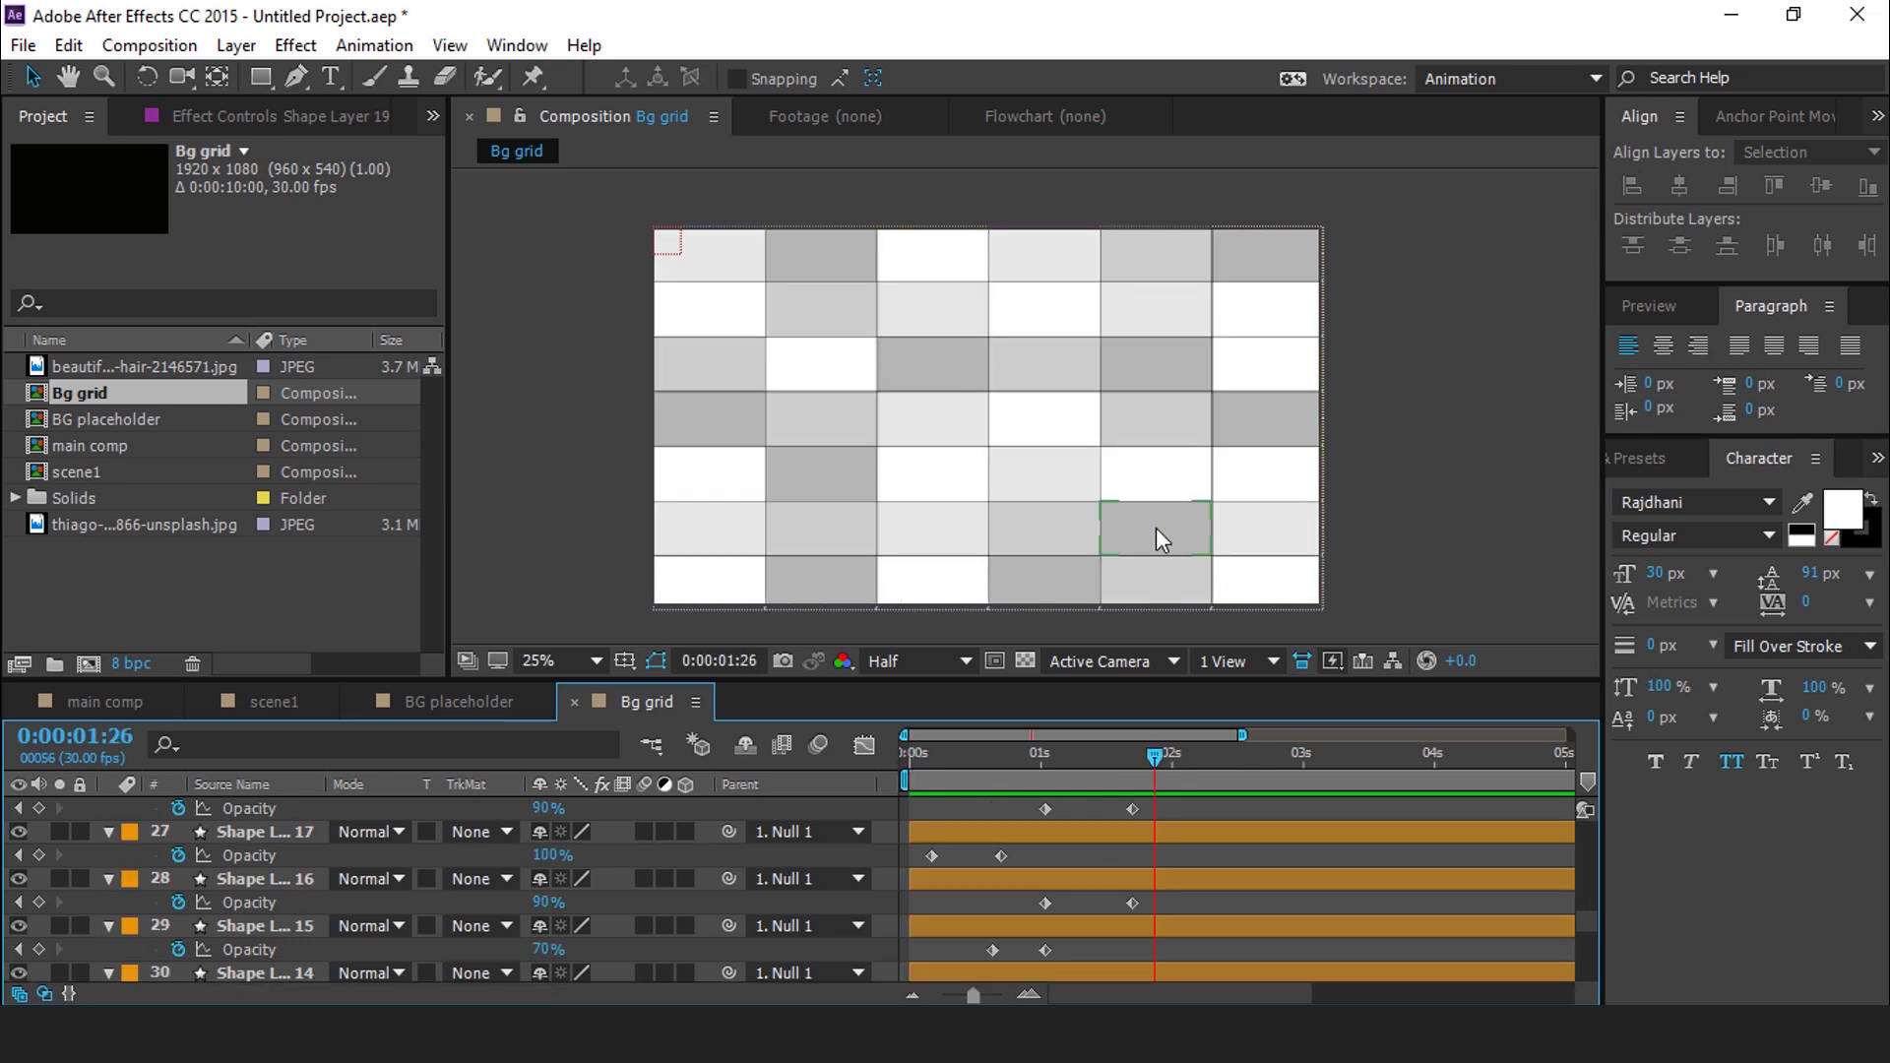
{"action": "left_click_drag", "start_coordinate": [979, 760], "coordinate": [1083, 776]}
{"action": "key", "text": "space"}
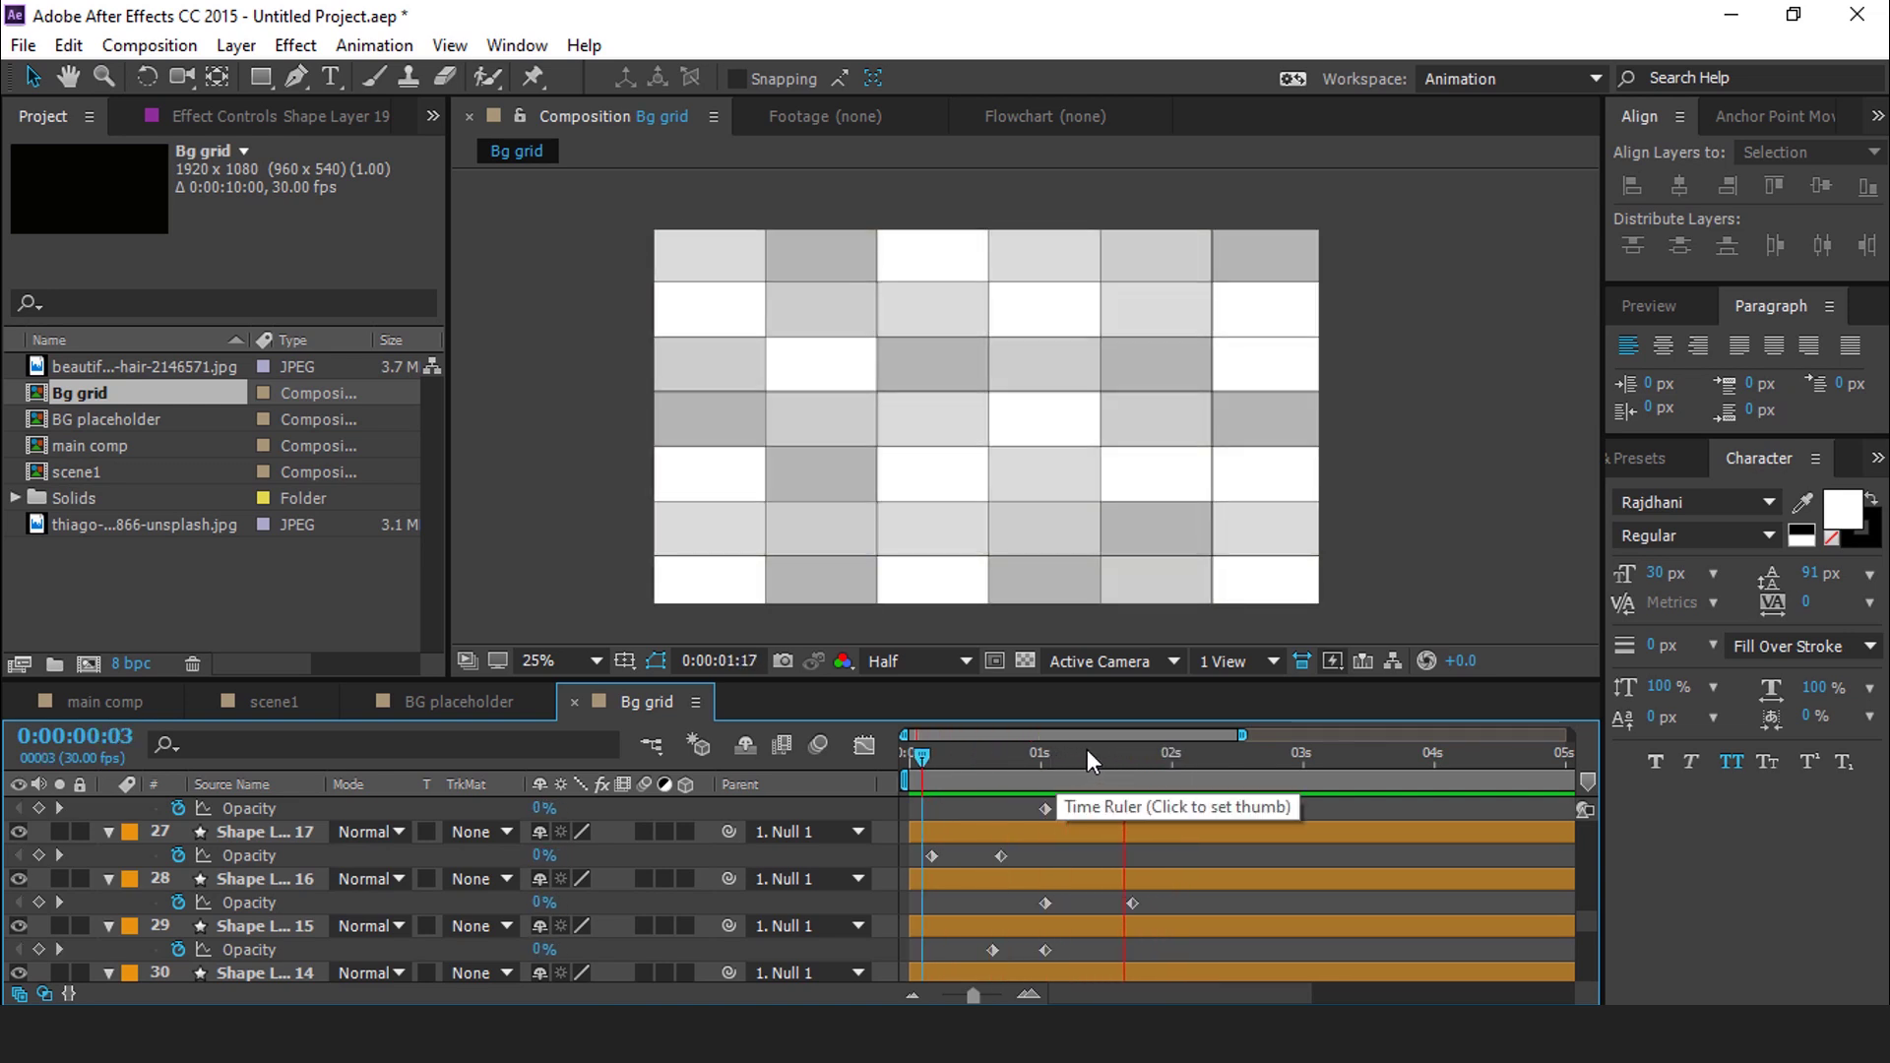
Adjust Opacity keyframe timing on the cell layers lower in the Bg grid stack, and preview the animation from the start
{"action": "left_click", "coordinate": [1125, 752]}
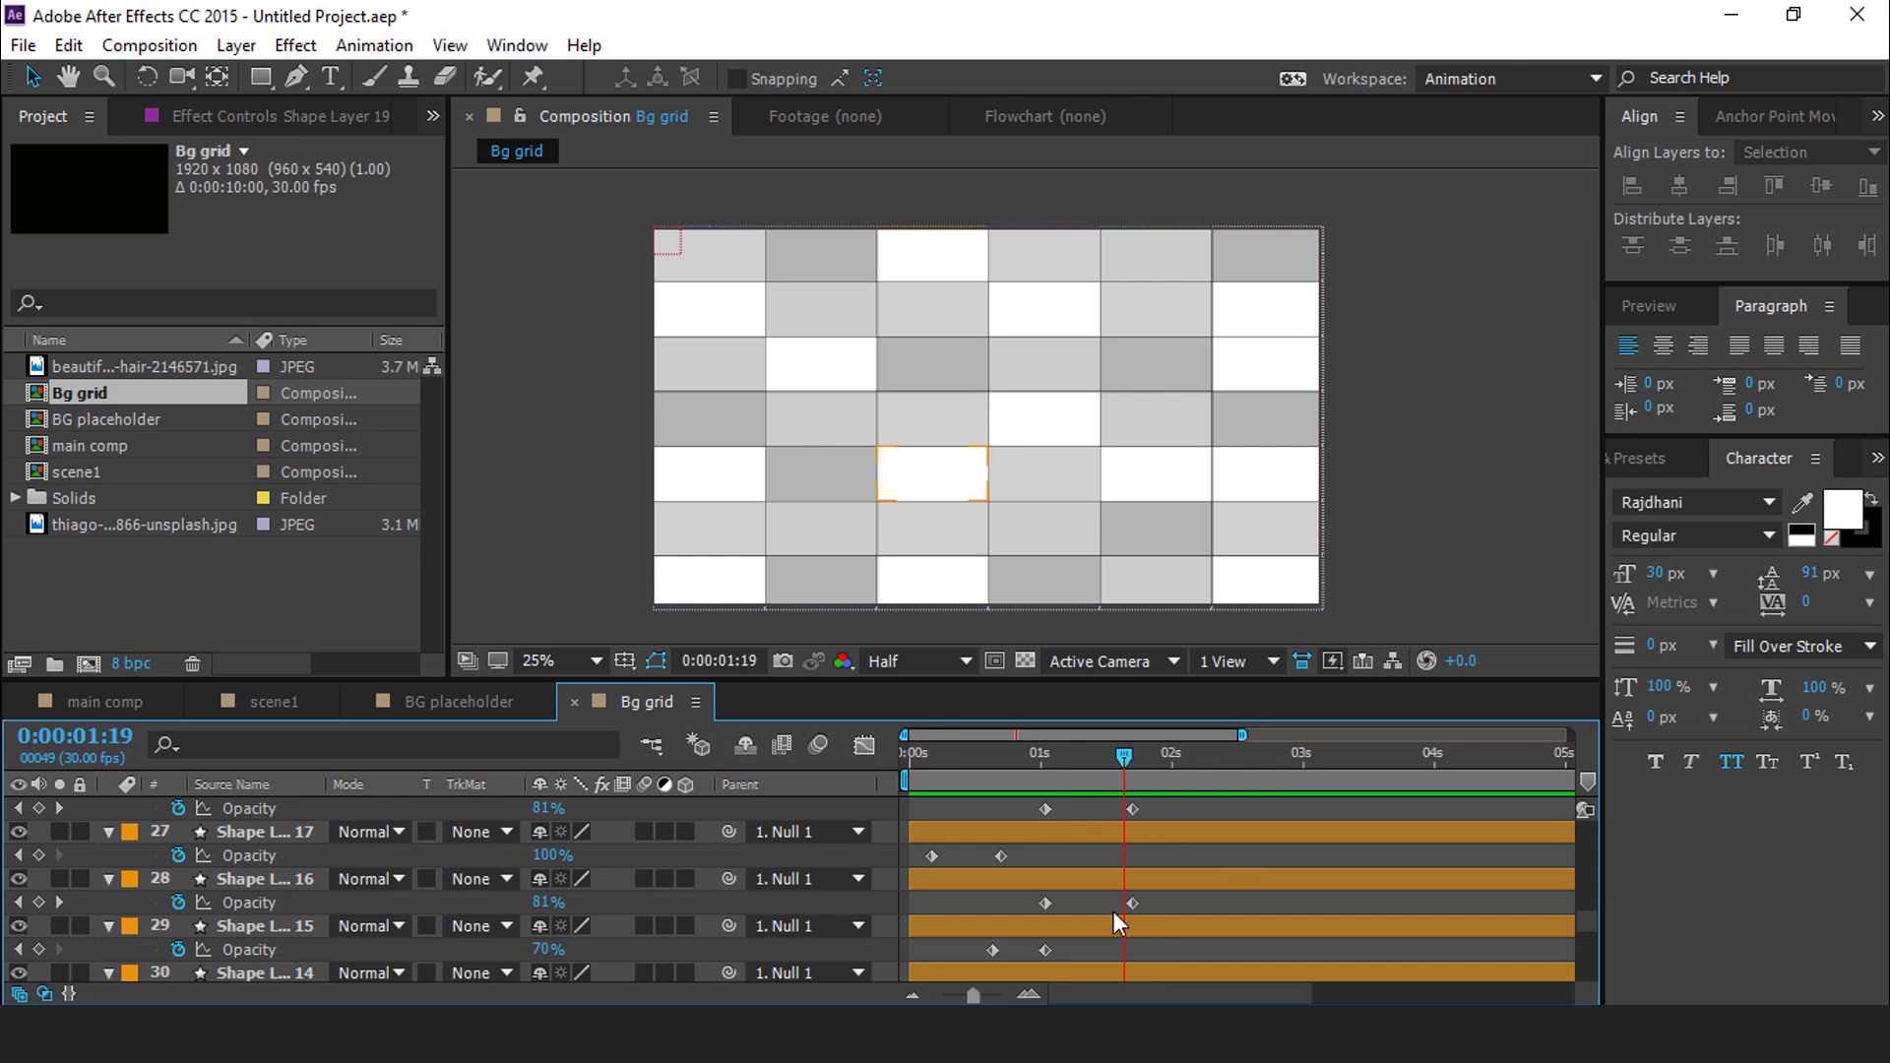
{"action": "scroll", "coordinate": [1033, 896], "scroll_direction": "down", "scroll_amount": 5}
{"action": "scroll", "coordinate": [1062, 896], "scroll_direction": "down", "scroll_amount": 4}
{"action": "left_click_drag", "start_coordinate": [1054, 941], "coordinate": [966, 872]}
{"action": "left_click", "coordinate": [1077, 852]}
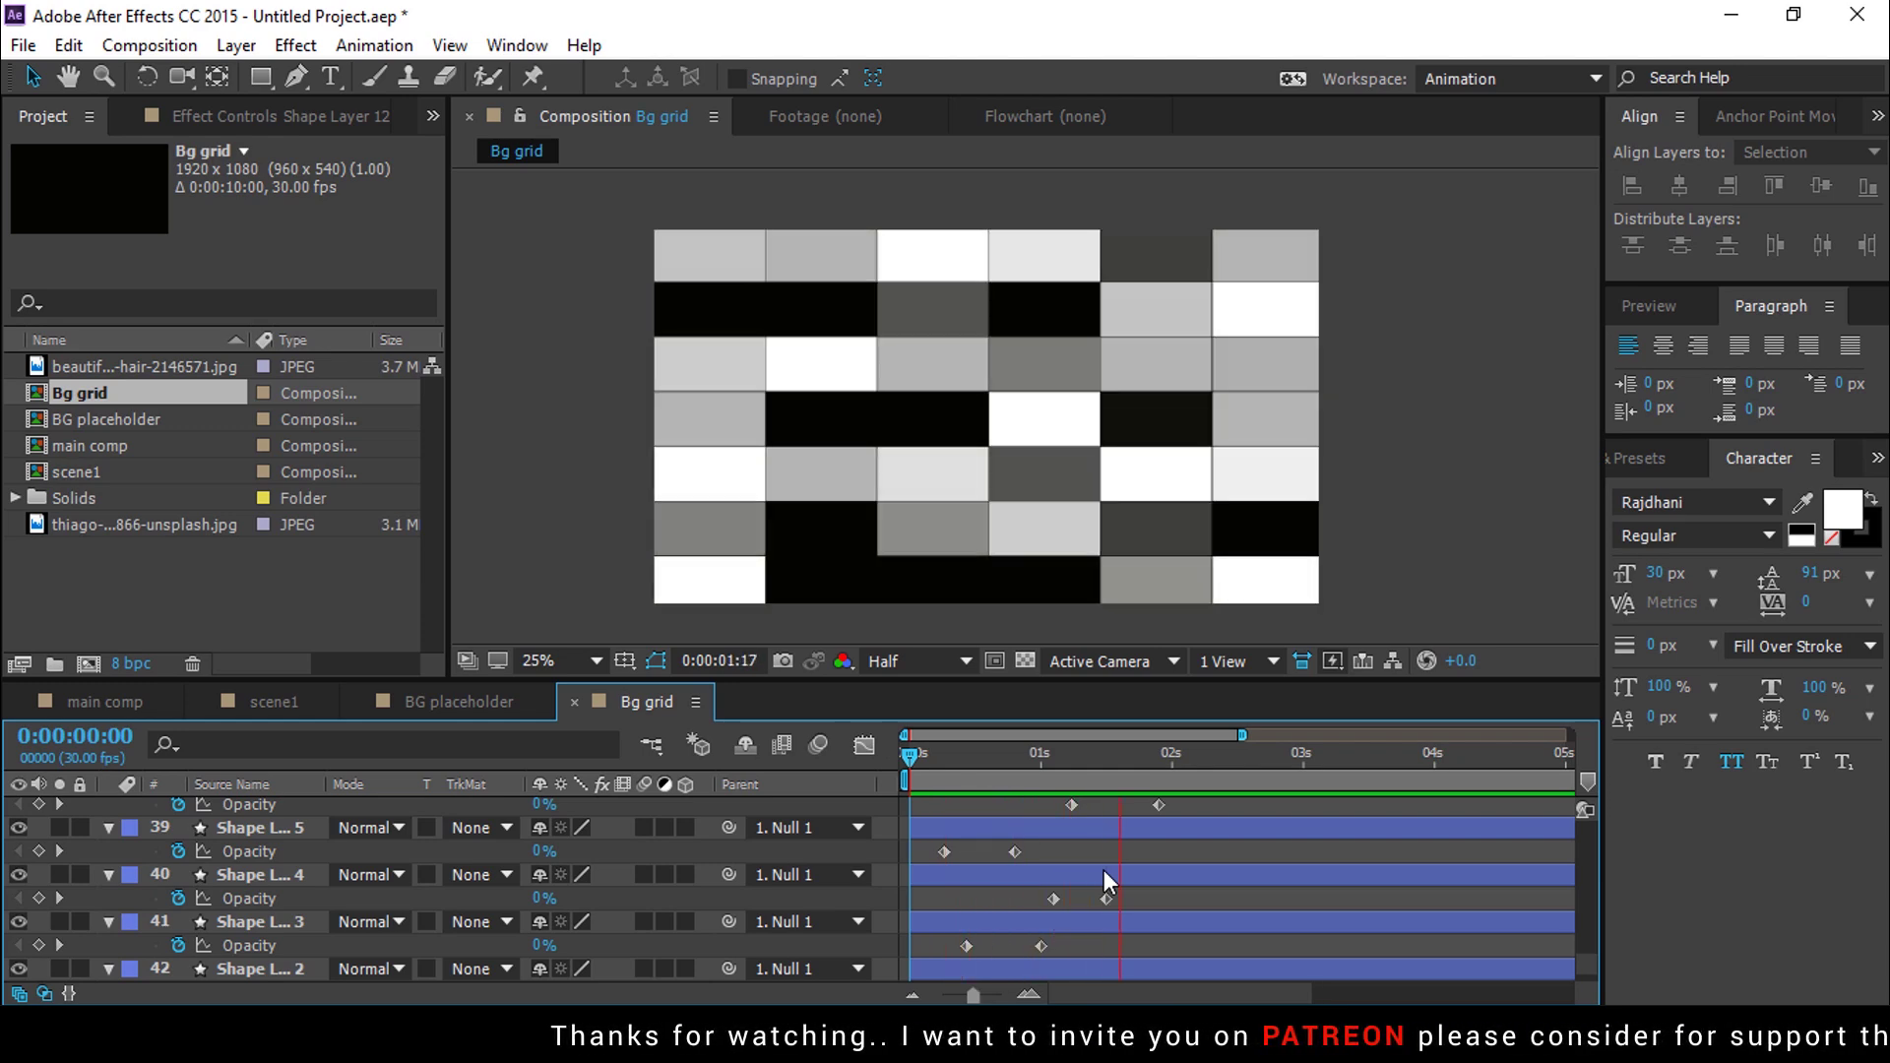
{"action": "left_click", "coordinate": [910, 755]}
{"action": "key", "text": "space"}
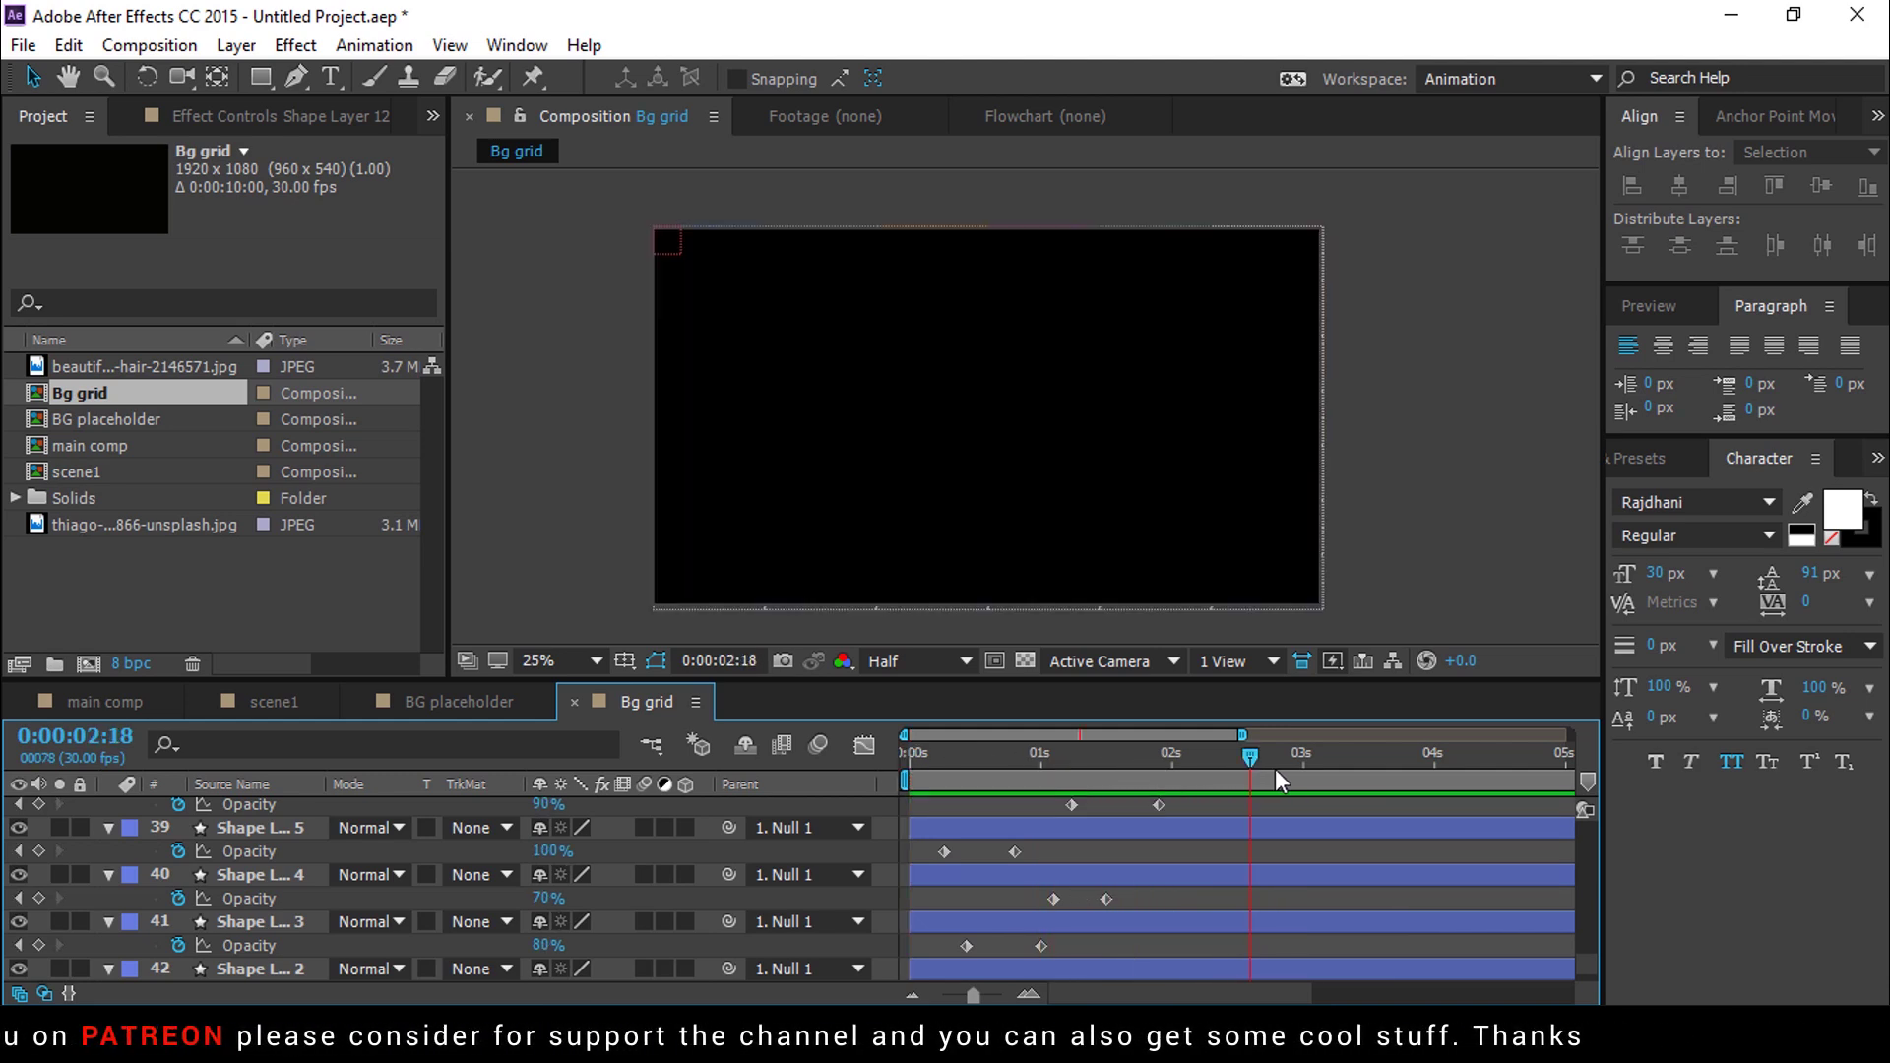
Close Bg grid, place the thiago unsplash photo in the BG placeholder composition, and scale it to 43.5%
{"action": "left_click", "coordinate": [574, 702]}
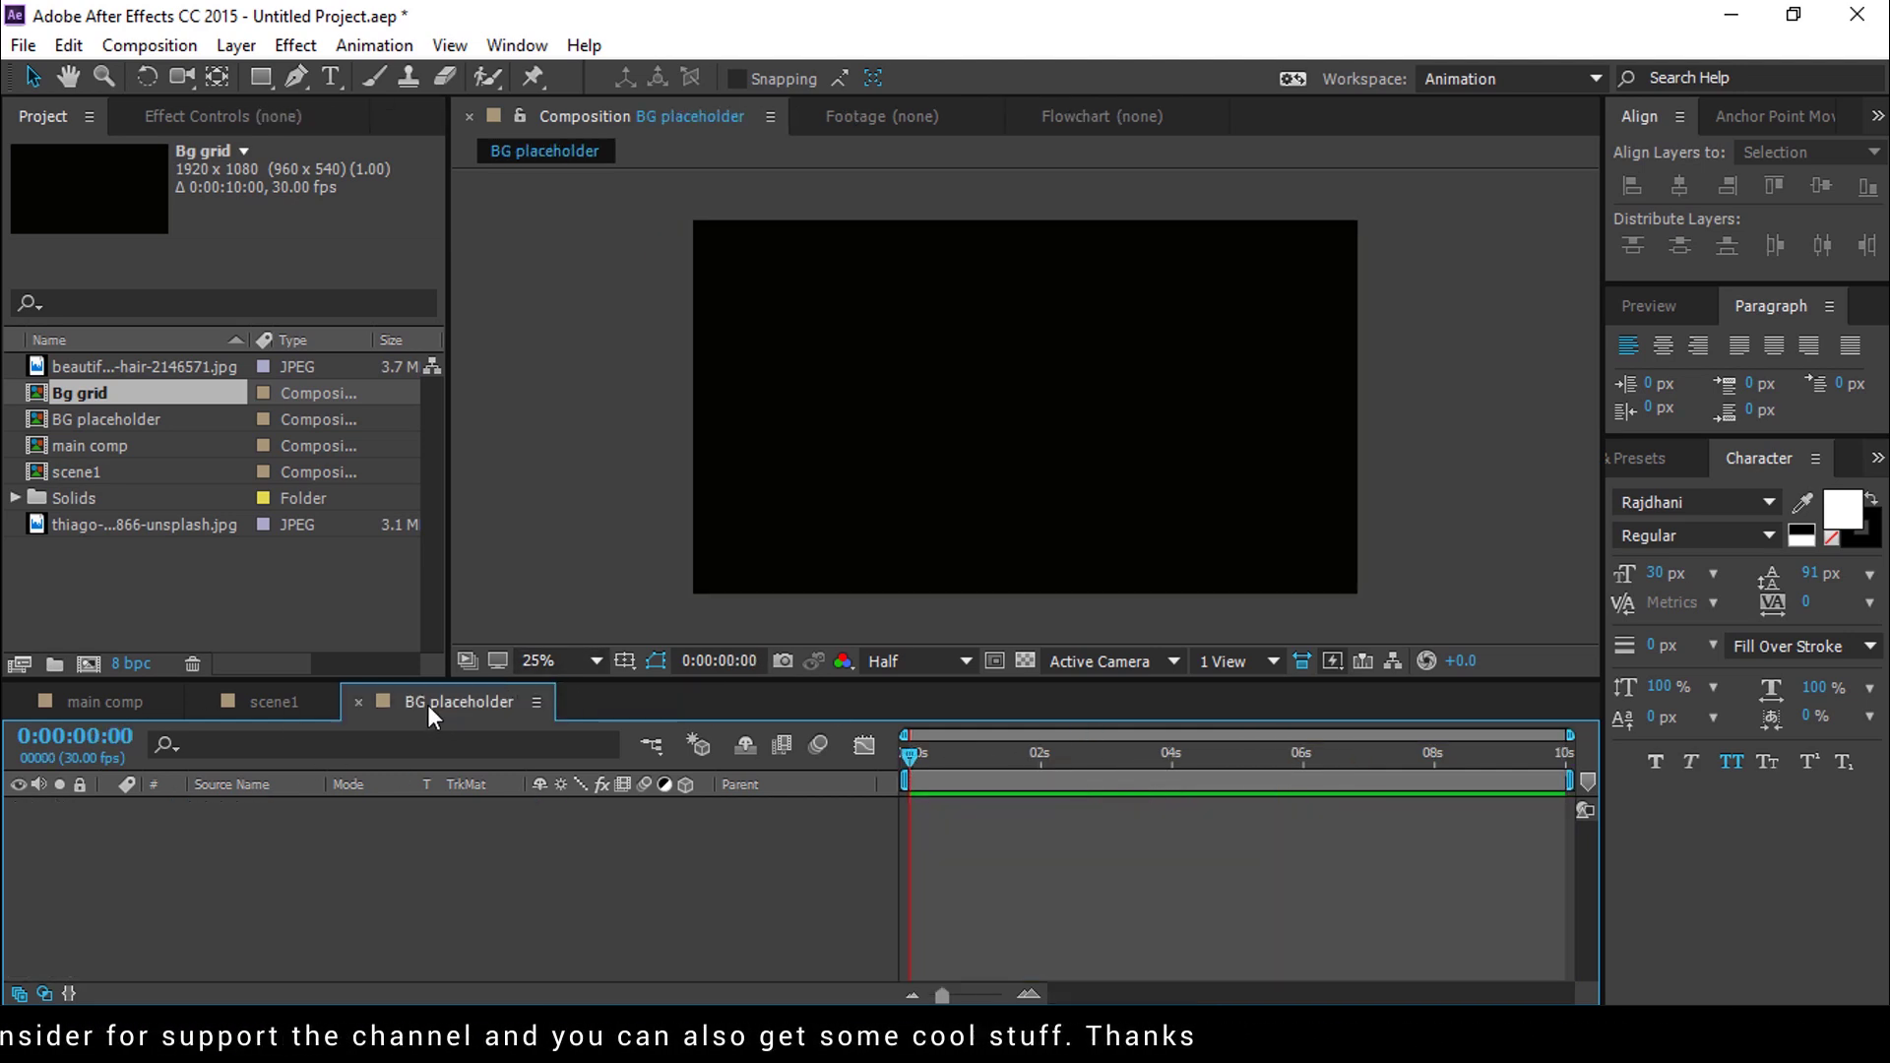
{"action": "left_click", "coordinate": [144, 526]}
{"action": "left_click_drag", "start_coordinate": [110, 573], "coordinate": [140, 895]}
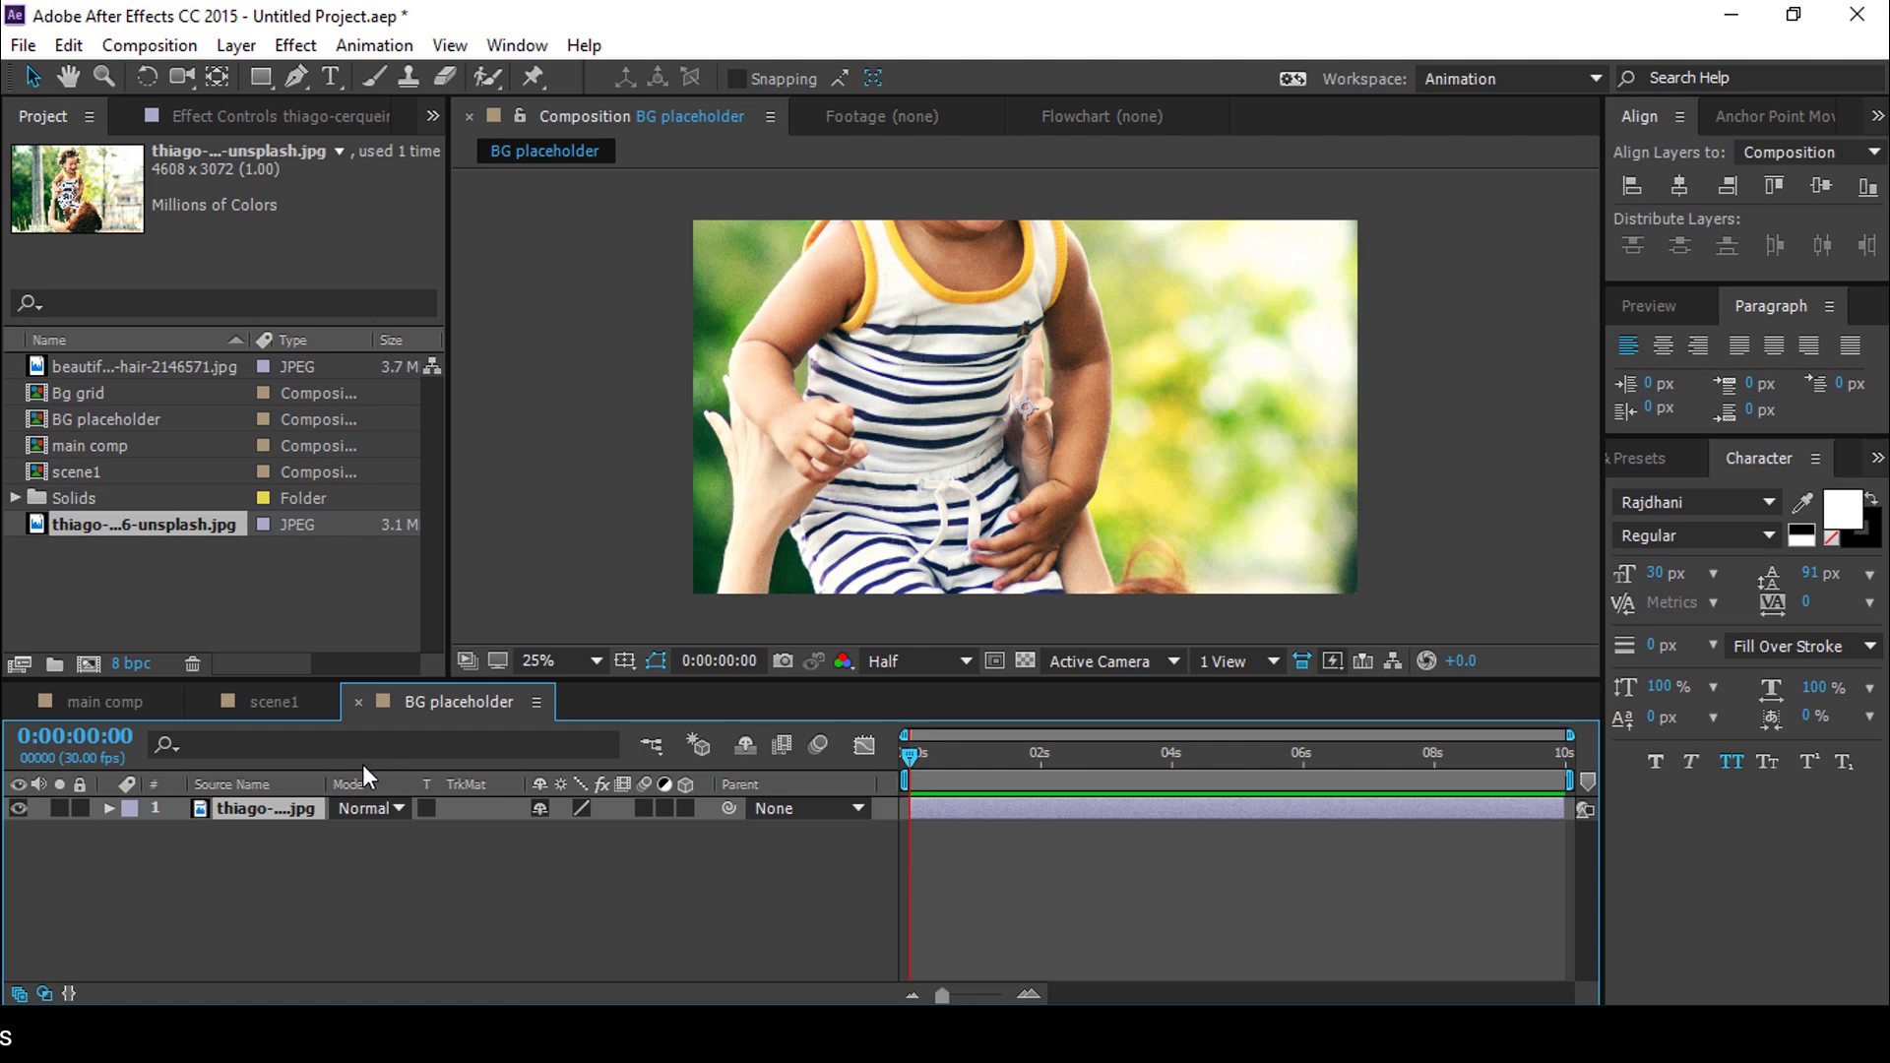
{"action": "key", "text": "s"}
{"action": "left_click_drag", "start_coordinate": [607, 832], "coordinate": [429, 855]}
{"action": "left_click", "coordinate": [505, 937]}
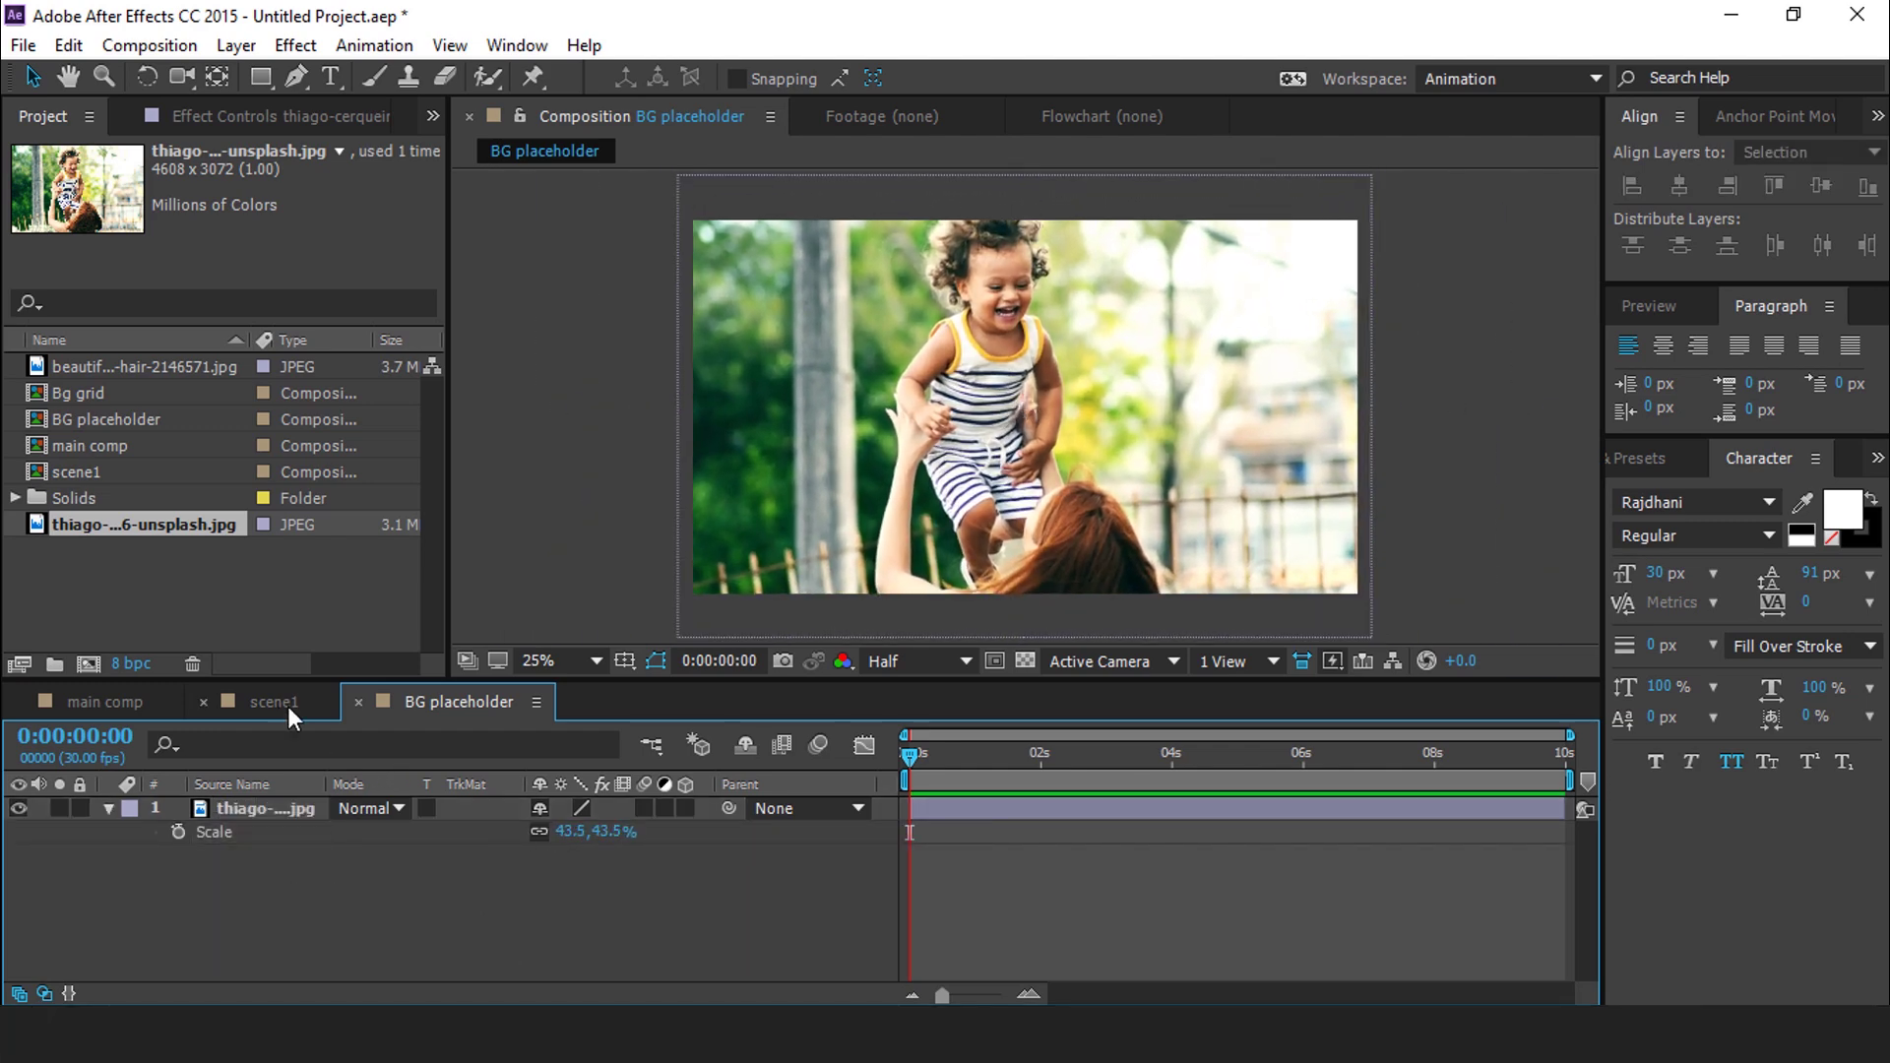
Close BG placeholder and add the Bg grid and BG placeholder compositions to scene1, with Bg grid as the upper layer
{"action": "left_click", "coordinate": [359, 702]}
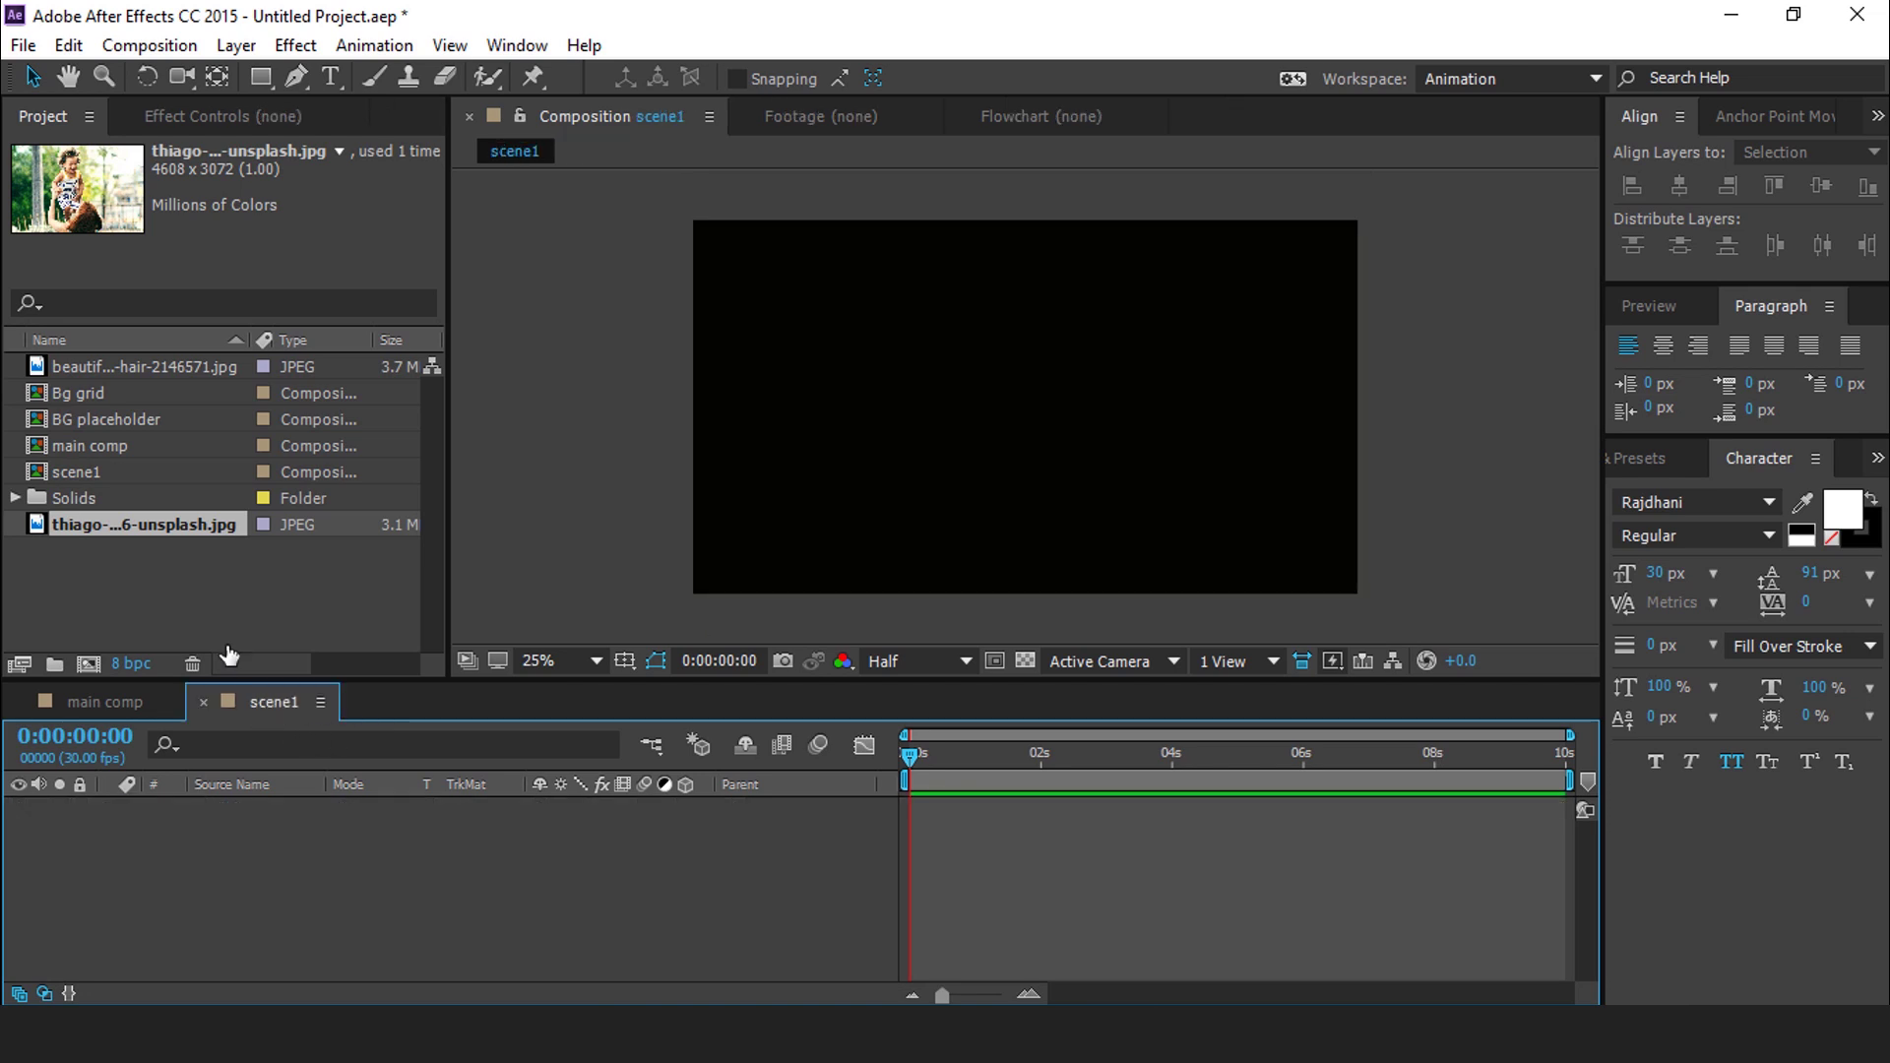
{"action": "left_click", "coordinate": [138, 571]}
{"action": "left_click", "coordinate": [110, 422]}
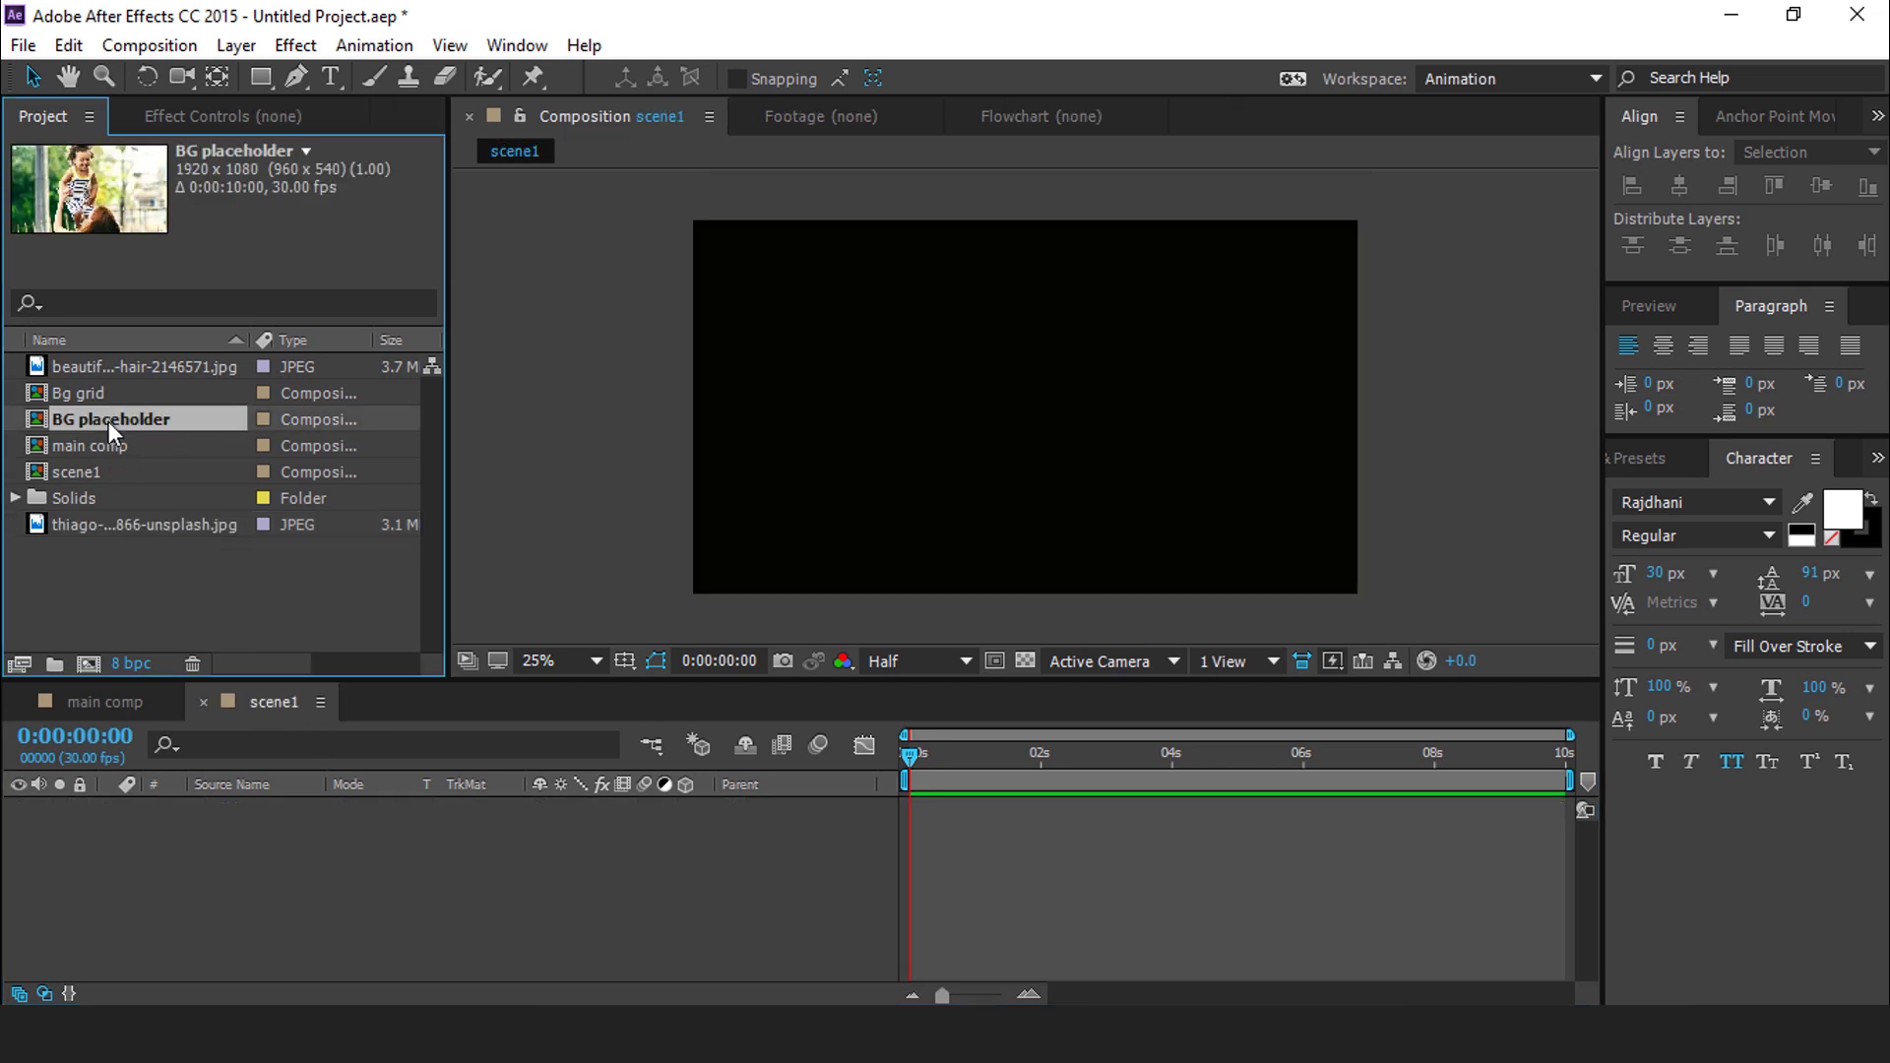
{"action": "left_click", "coordinate": [79, 394]}
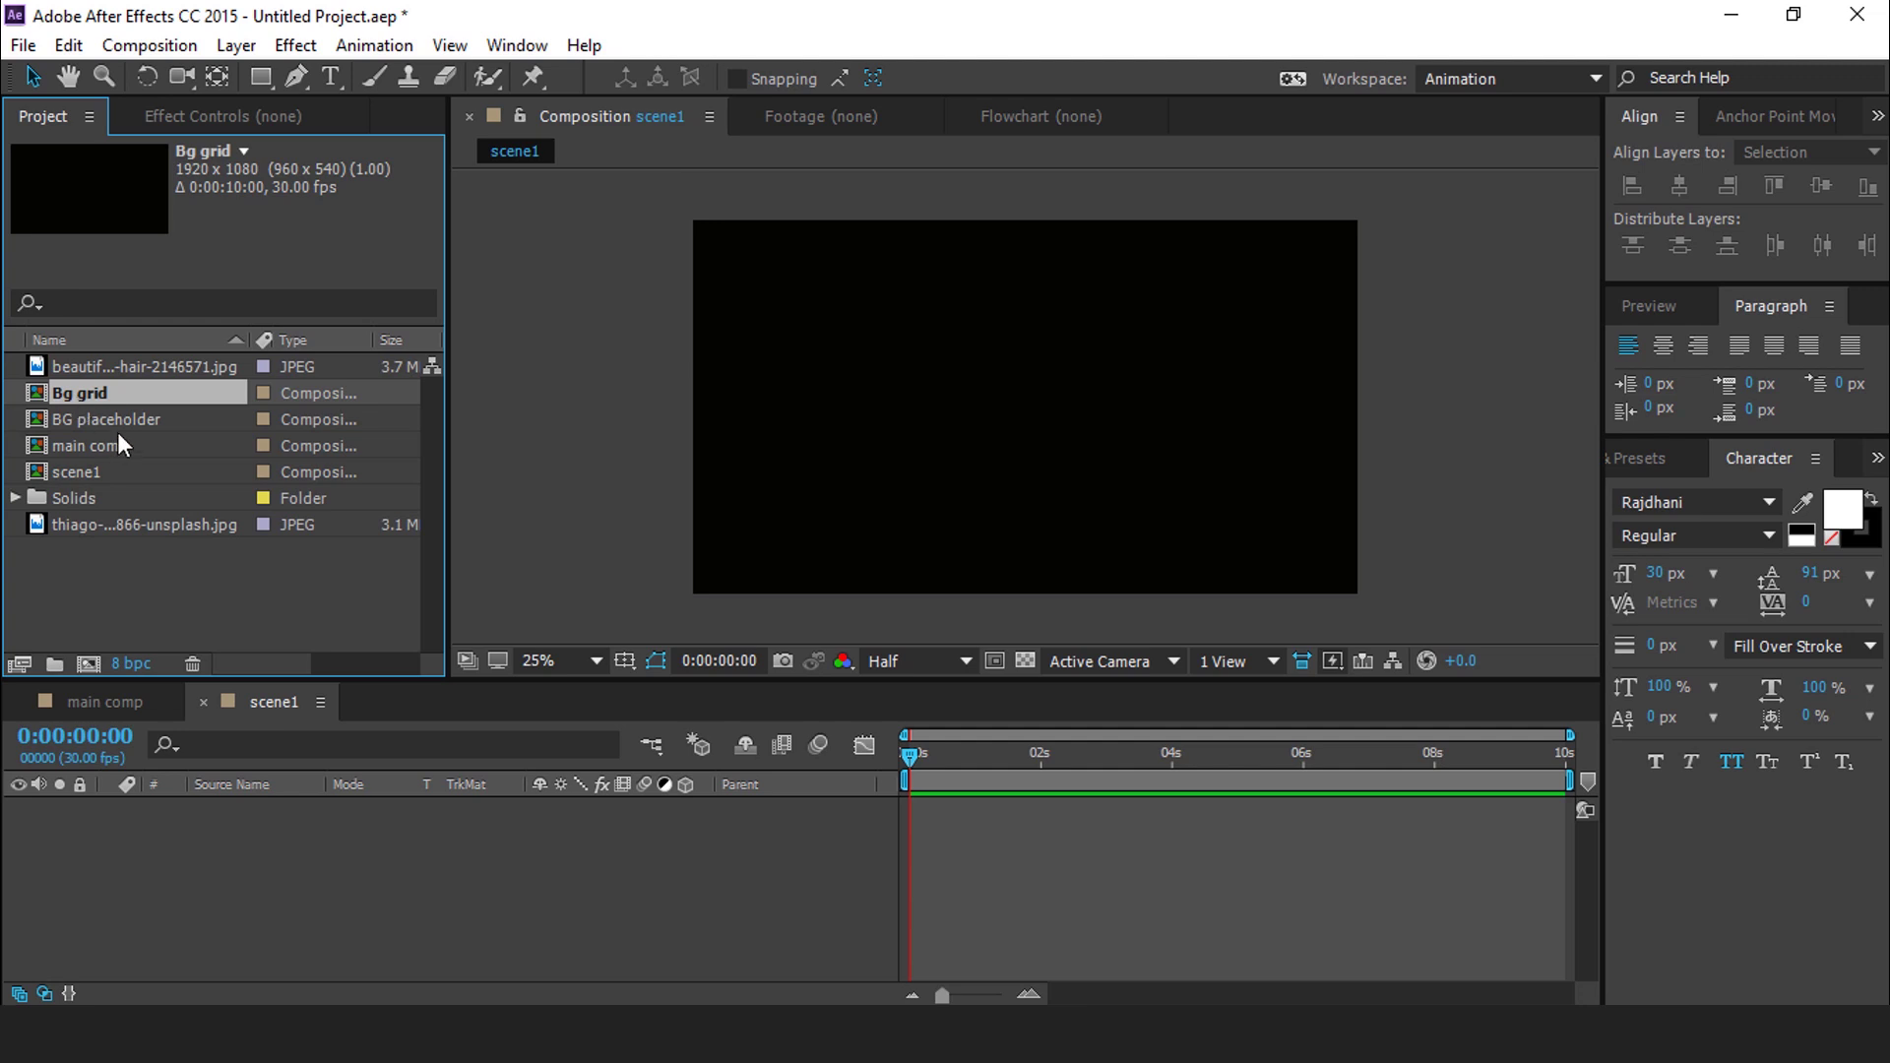
{"action": "left_click", "coordinate": [164, 419], "text": "shift"}
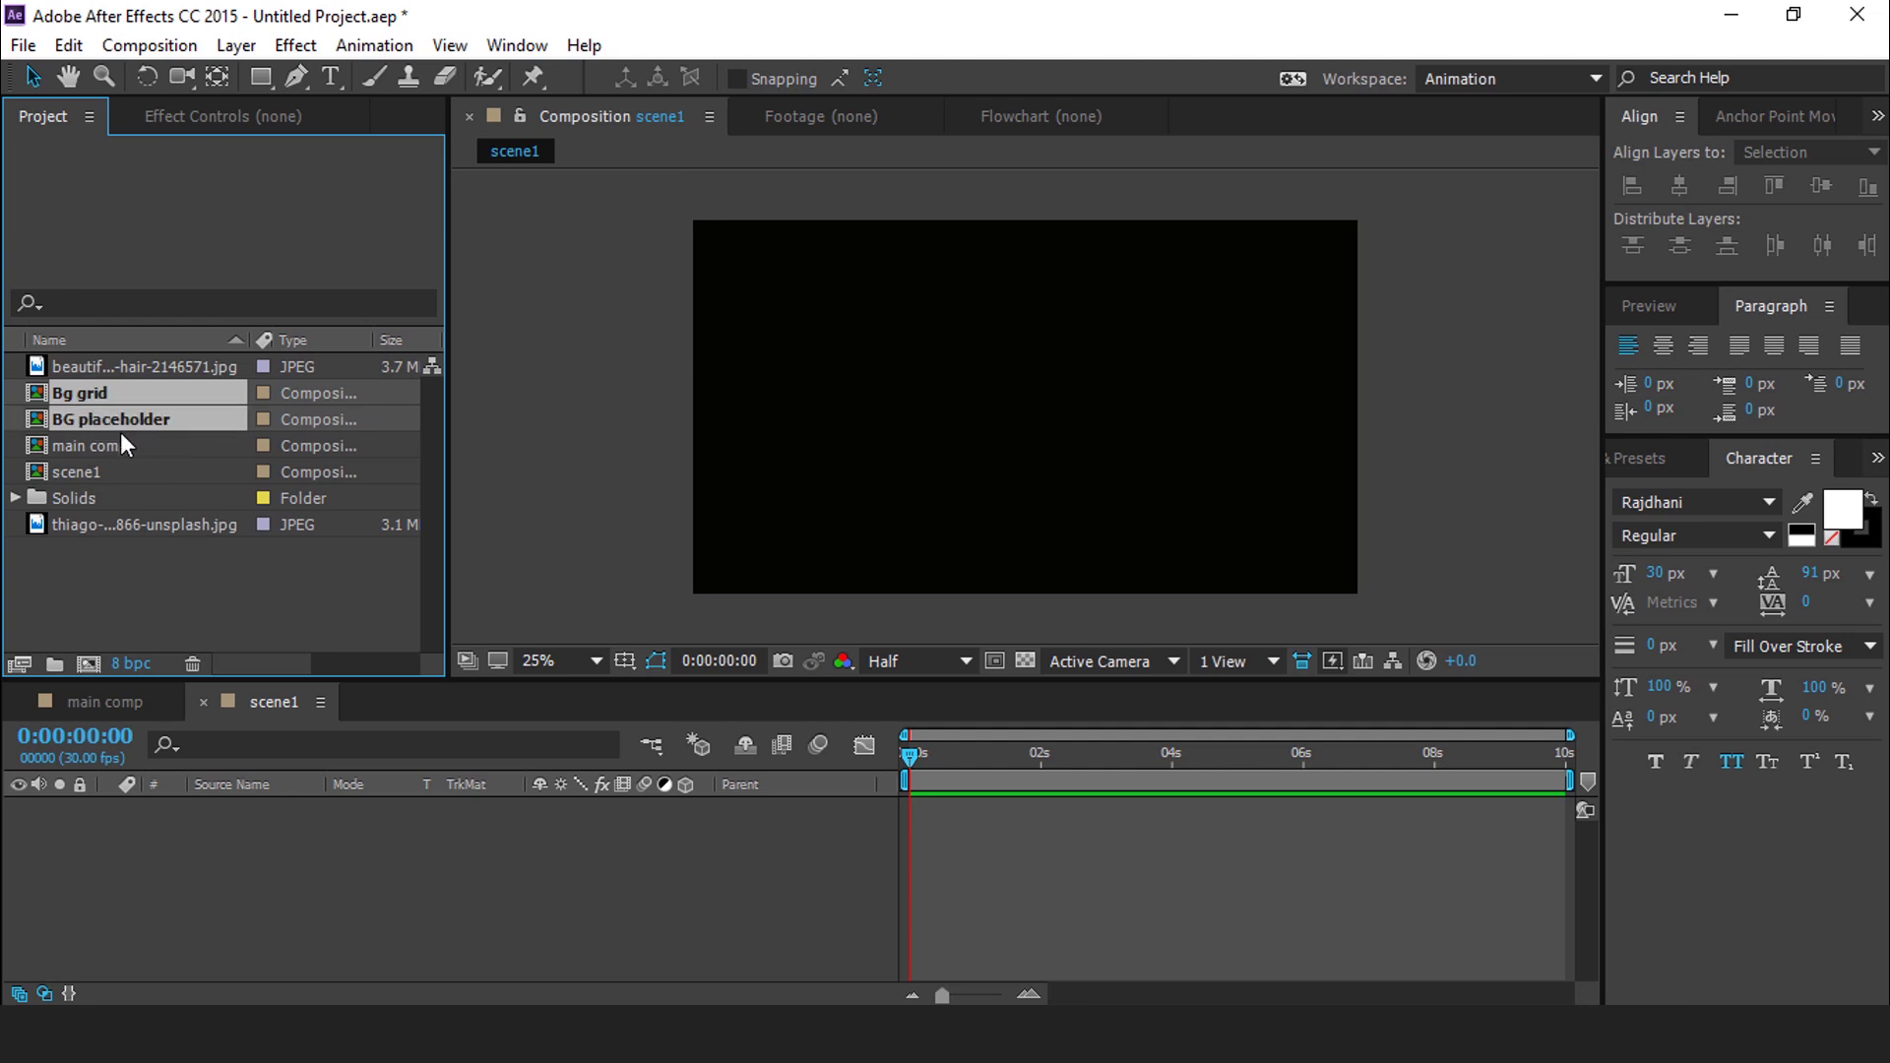
{"action": "left_click_drag", "start_coordinate": [162, 415], "coordinate": [315, 900]}
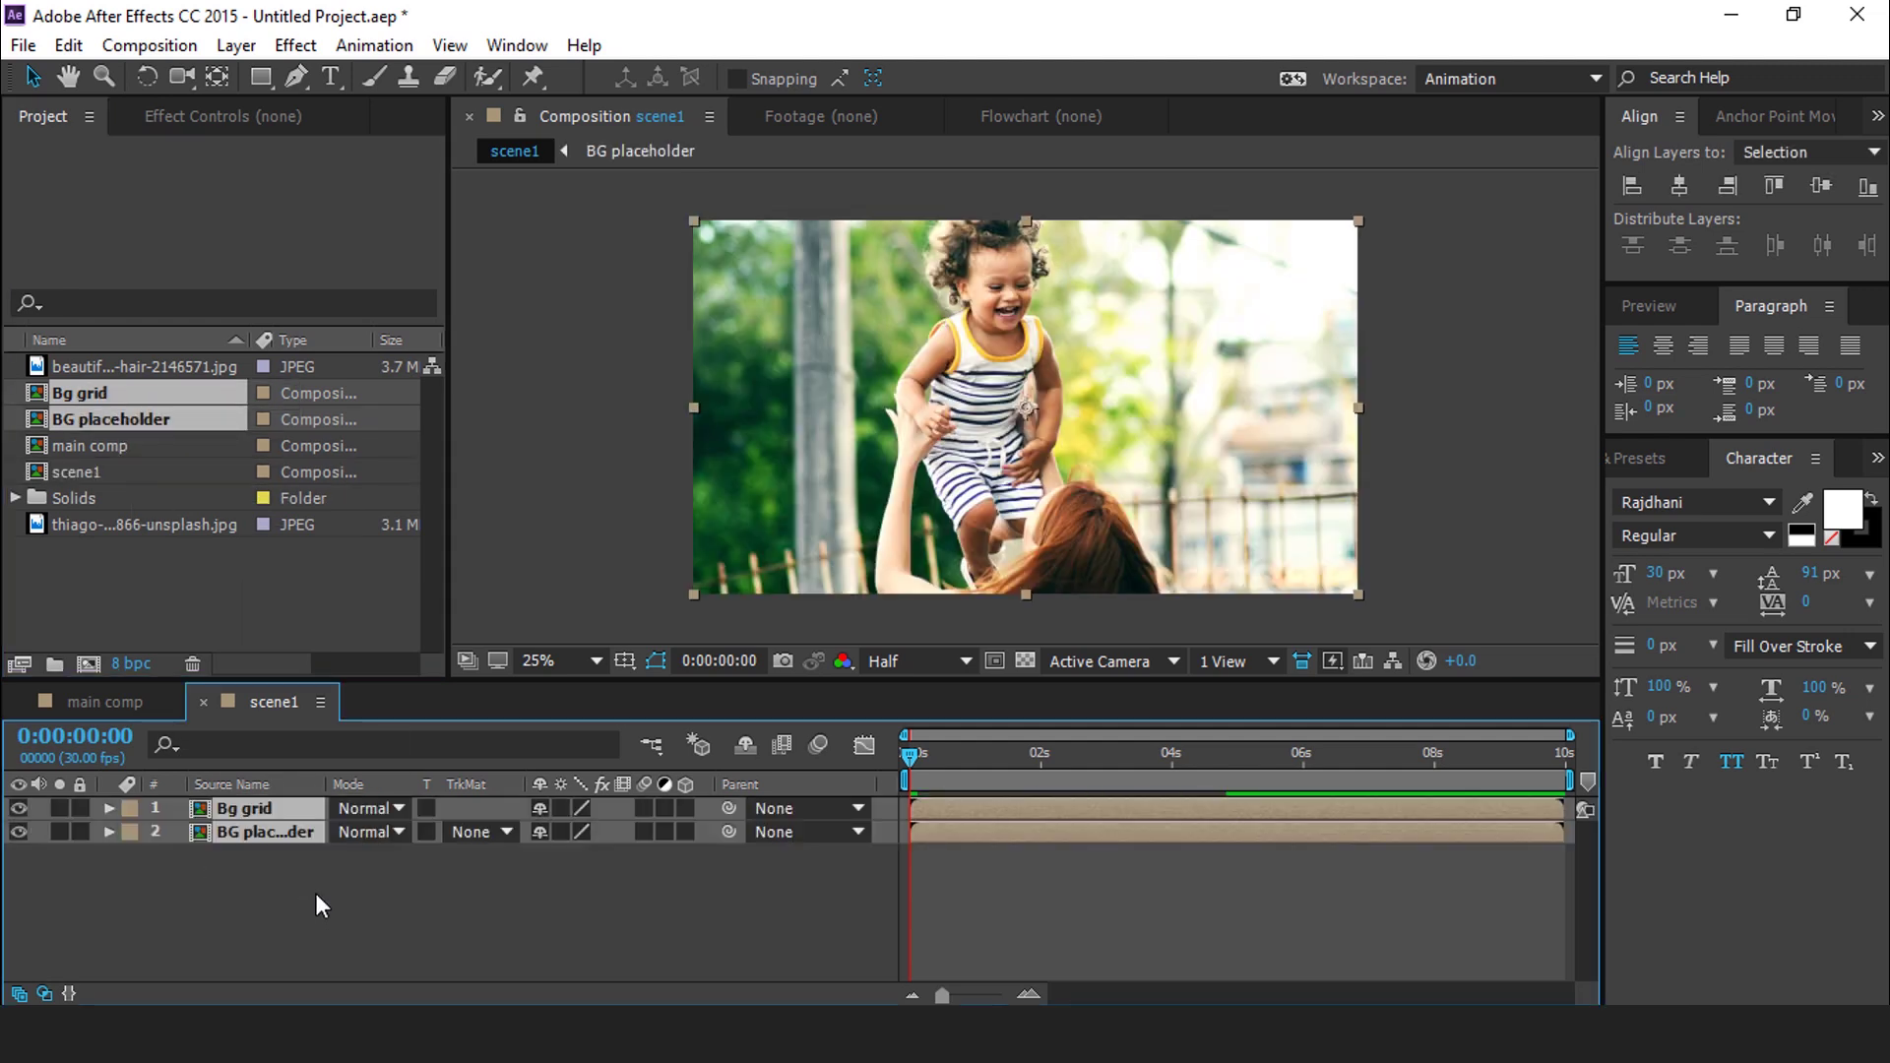
{"action": "left_click", "coordinate": [315, 895]}
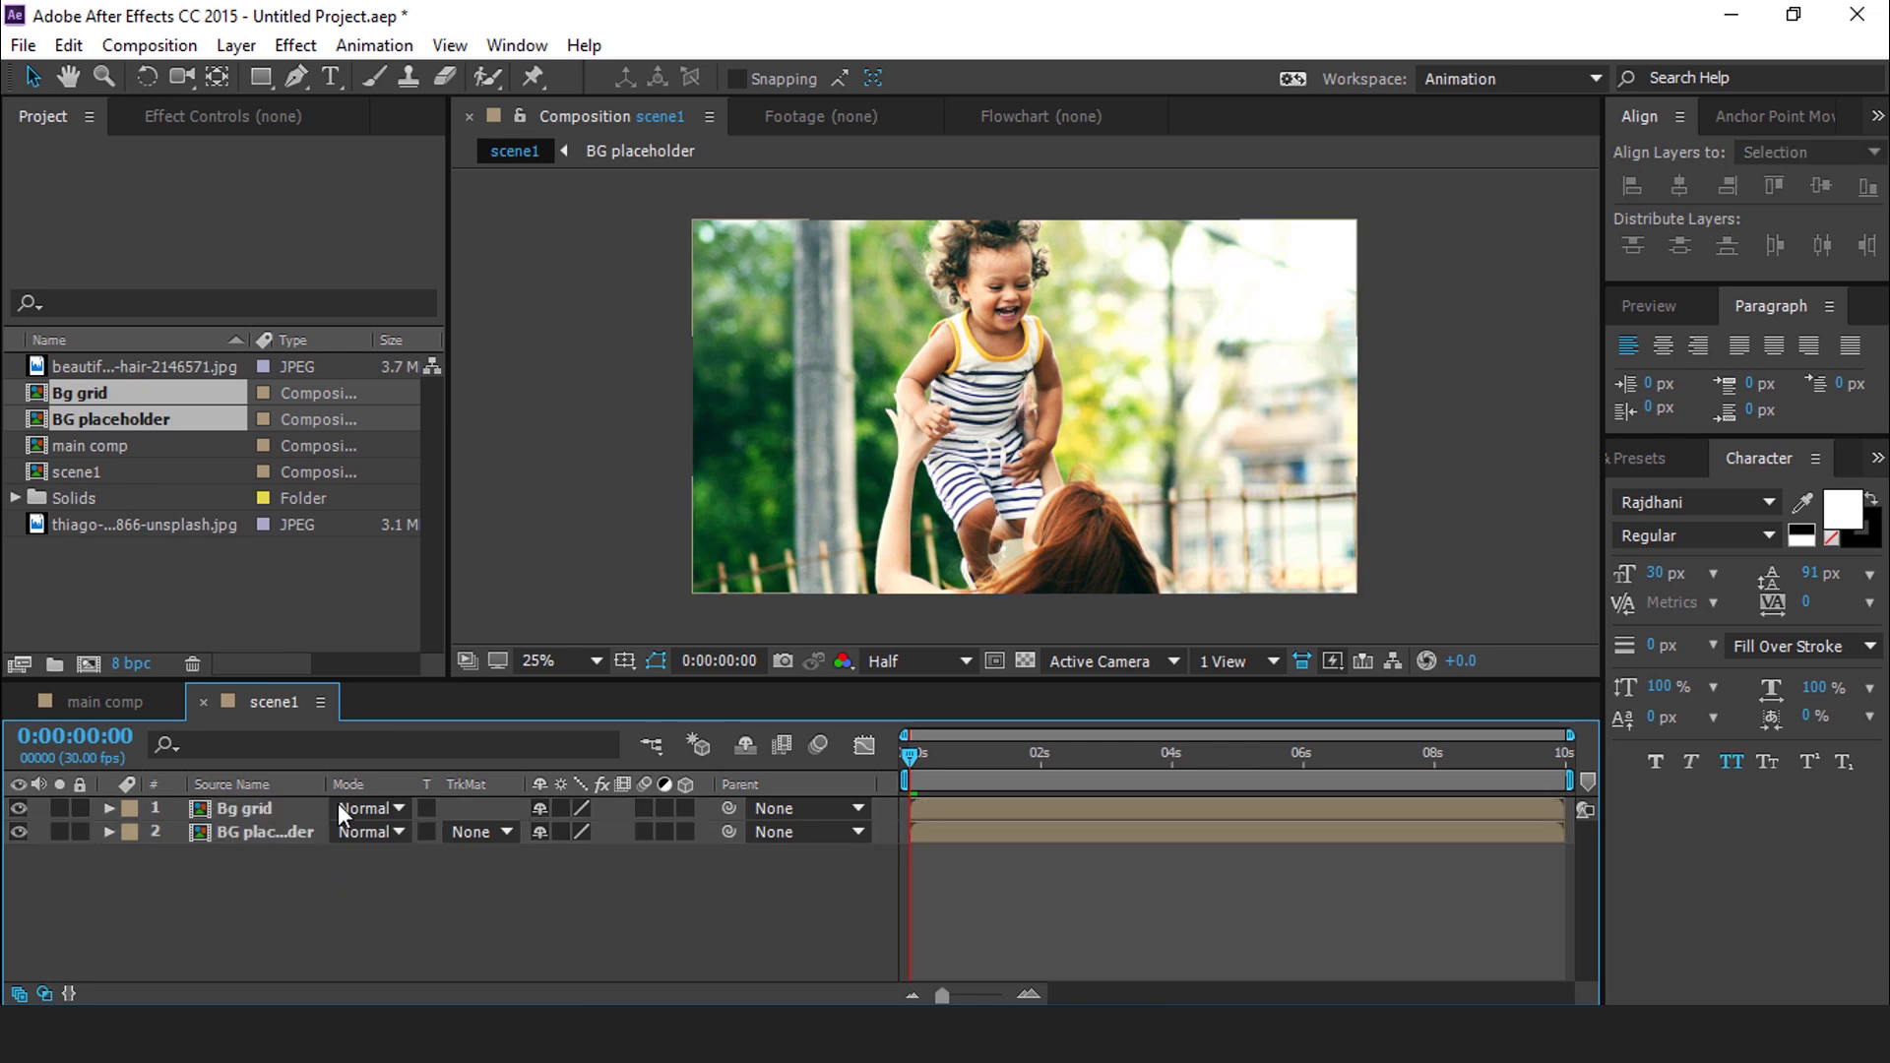
Set the BG placeholder layer's track matte to Alpha Matte "Bg grid" and scrub through the result
{"action": "left_click_drag", "start_coordinate": [323, 785], "coordinate": [402, 784]}
{"action": "left_click", "coordinate": [226, 833]}
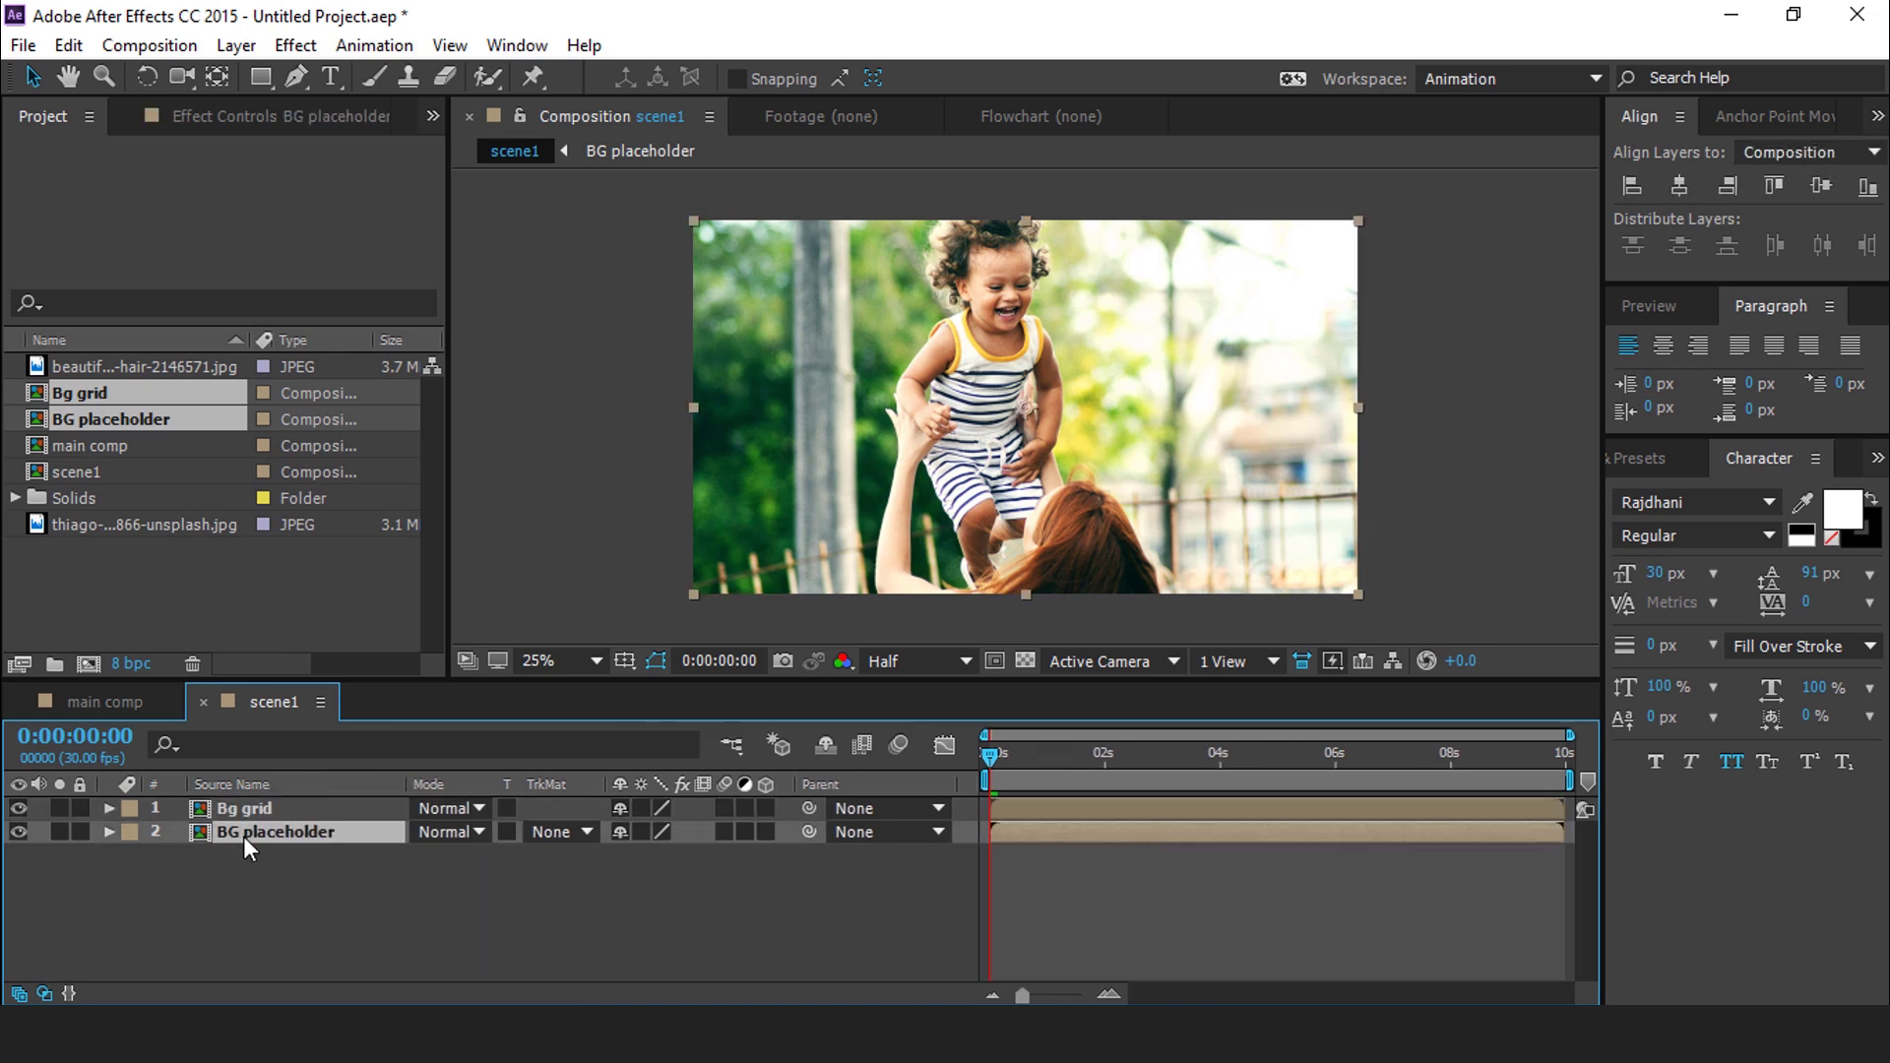
{"action": "left_click", "coordinate": [579, 835]}
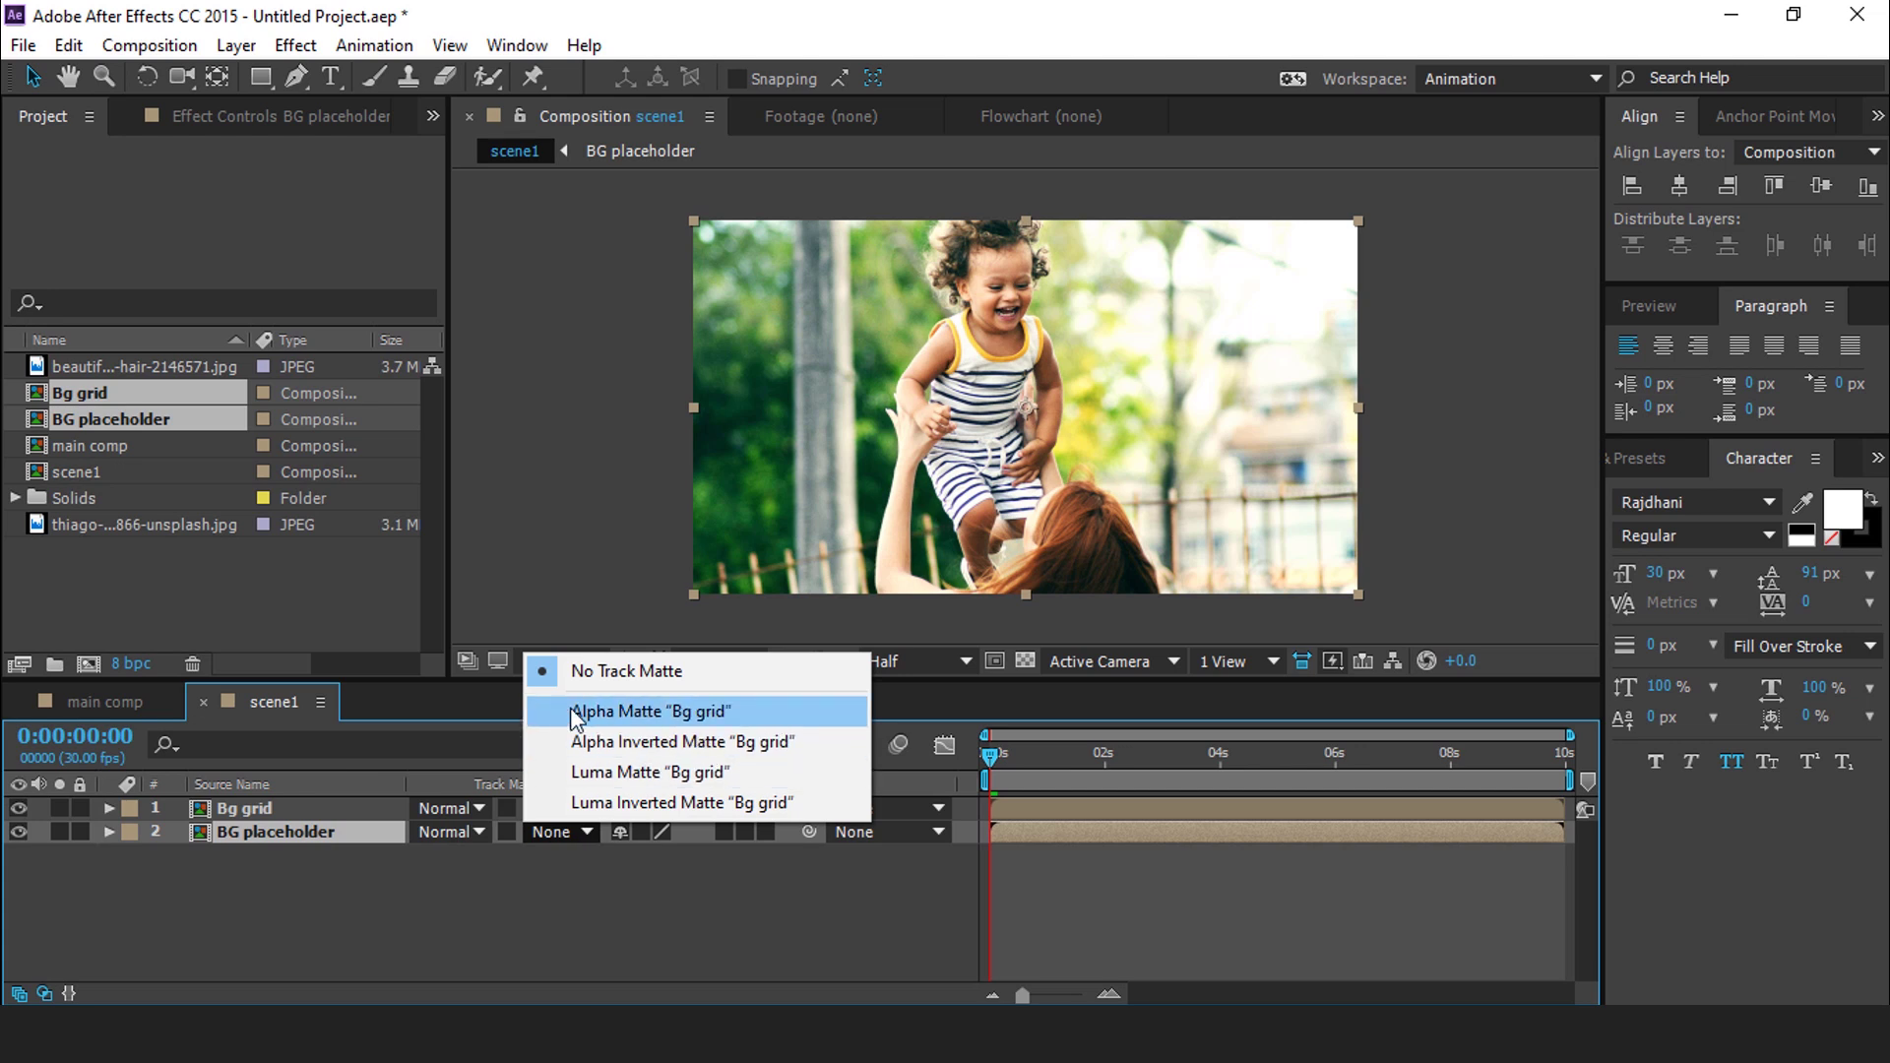
{"action": "left_click", "coordinate": [692, 713]}
{"action": "left_click_drag", "start_coordinate": [994, 765], "coordinate": [1160, 766]}
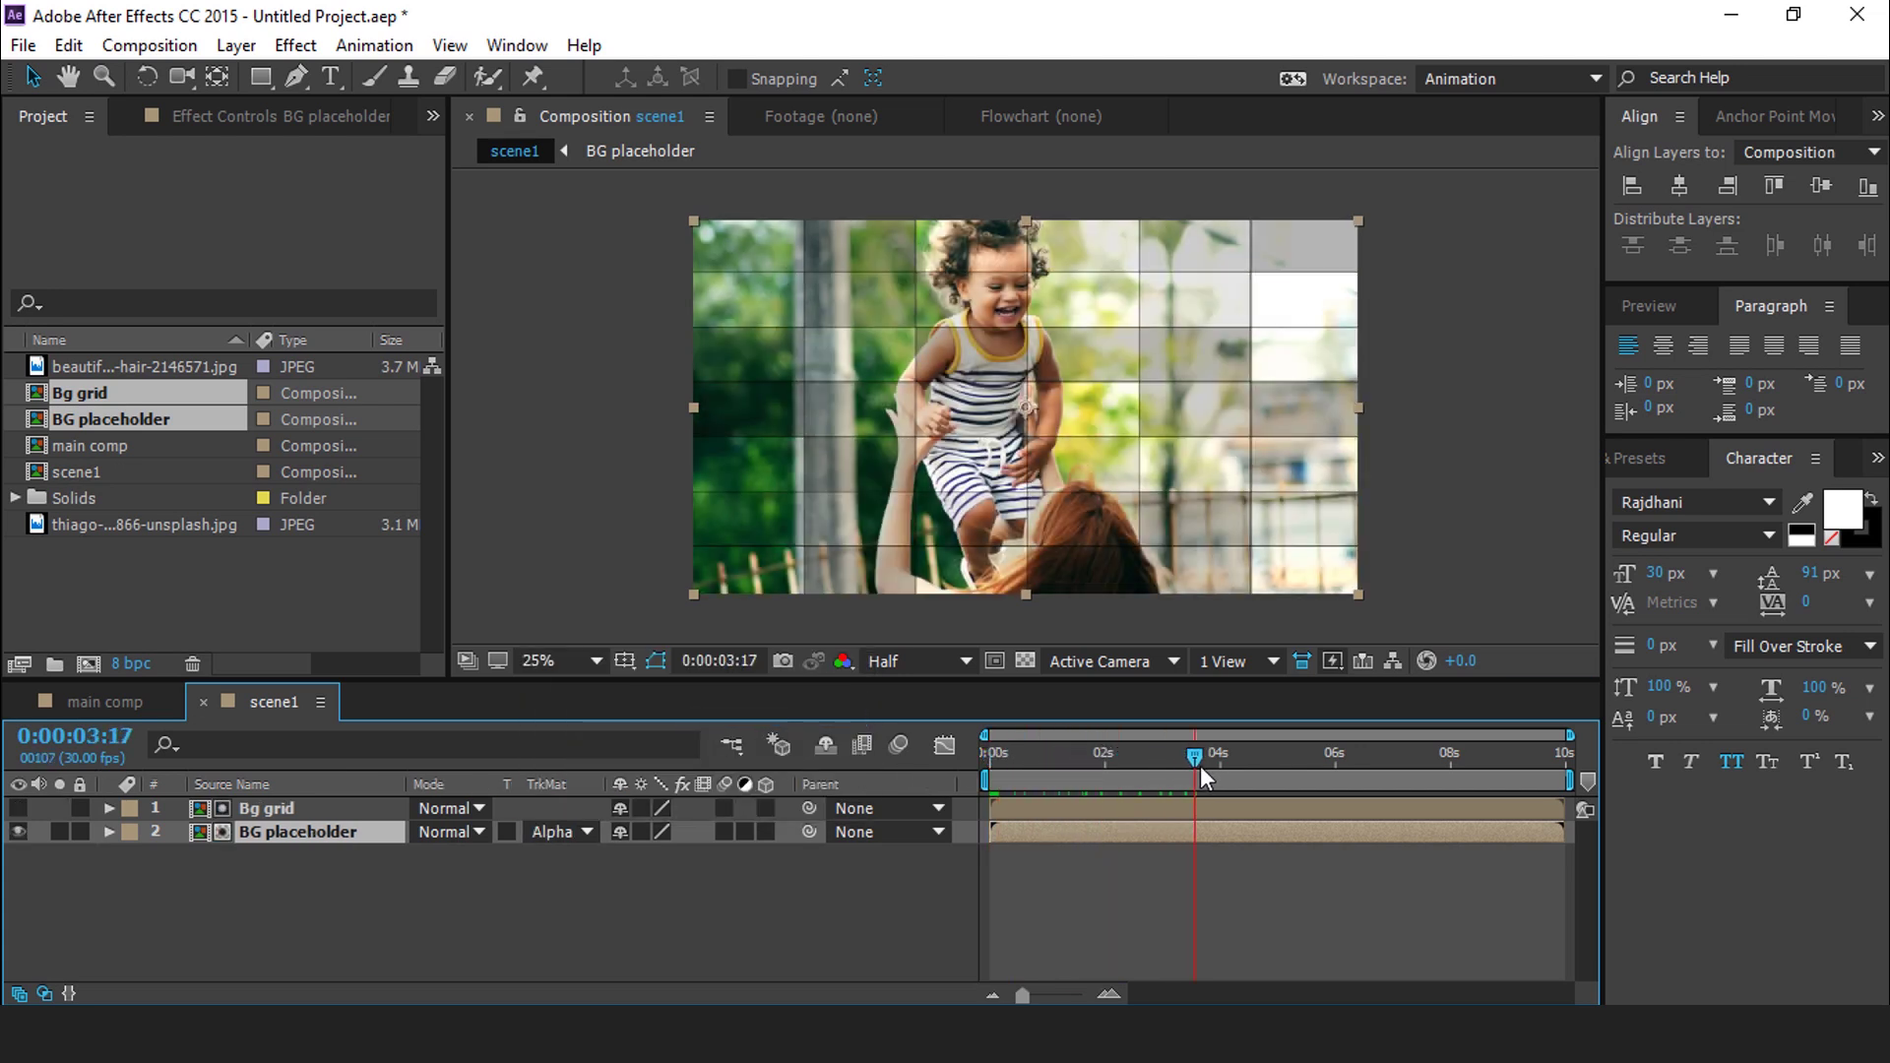
Set the BG placeholder layer's Opacity to 15% in scene1
{"action": "left_click", "coordinate": [205, 872]}
{"action": "left_click", "coordinate": [299, 829]}
{"action": "key", "text": "t"}
{"action": "type", "text": "15"}
{"action": "key", "text": "Return"}
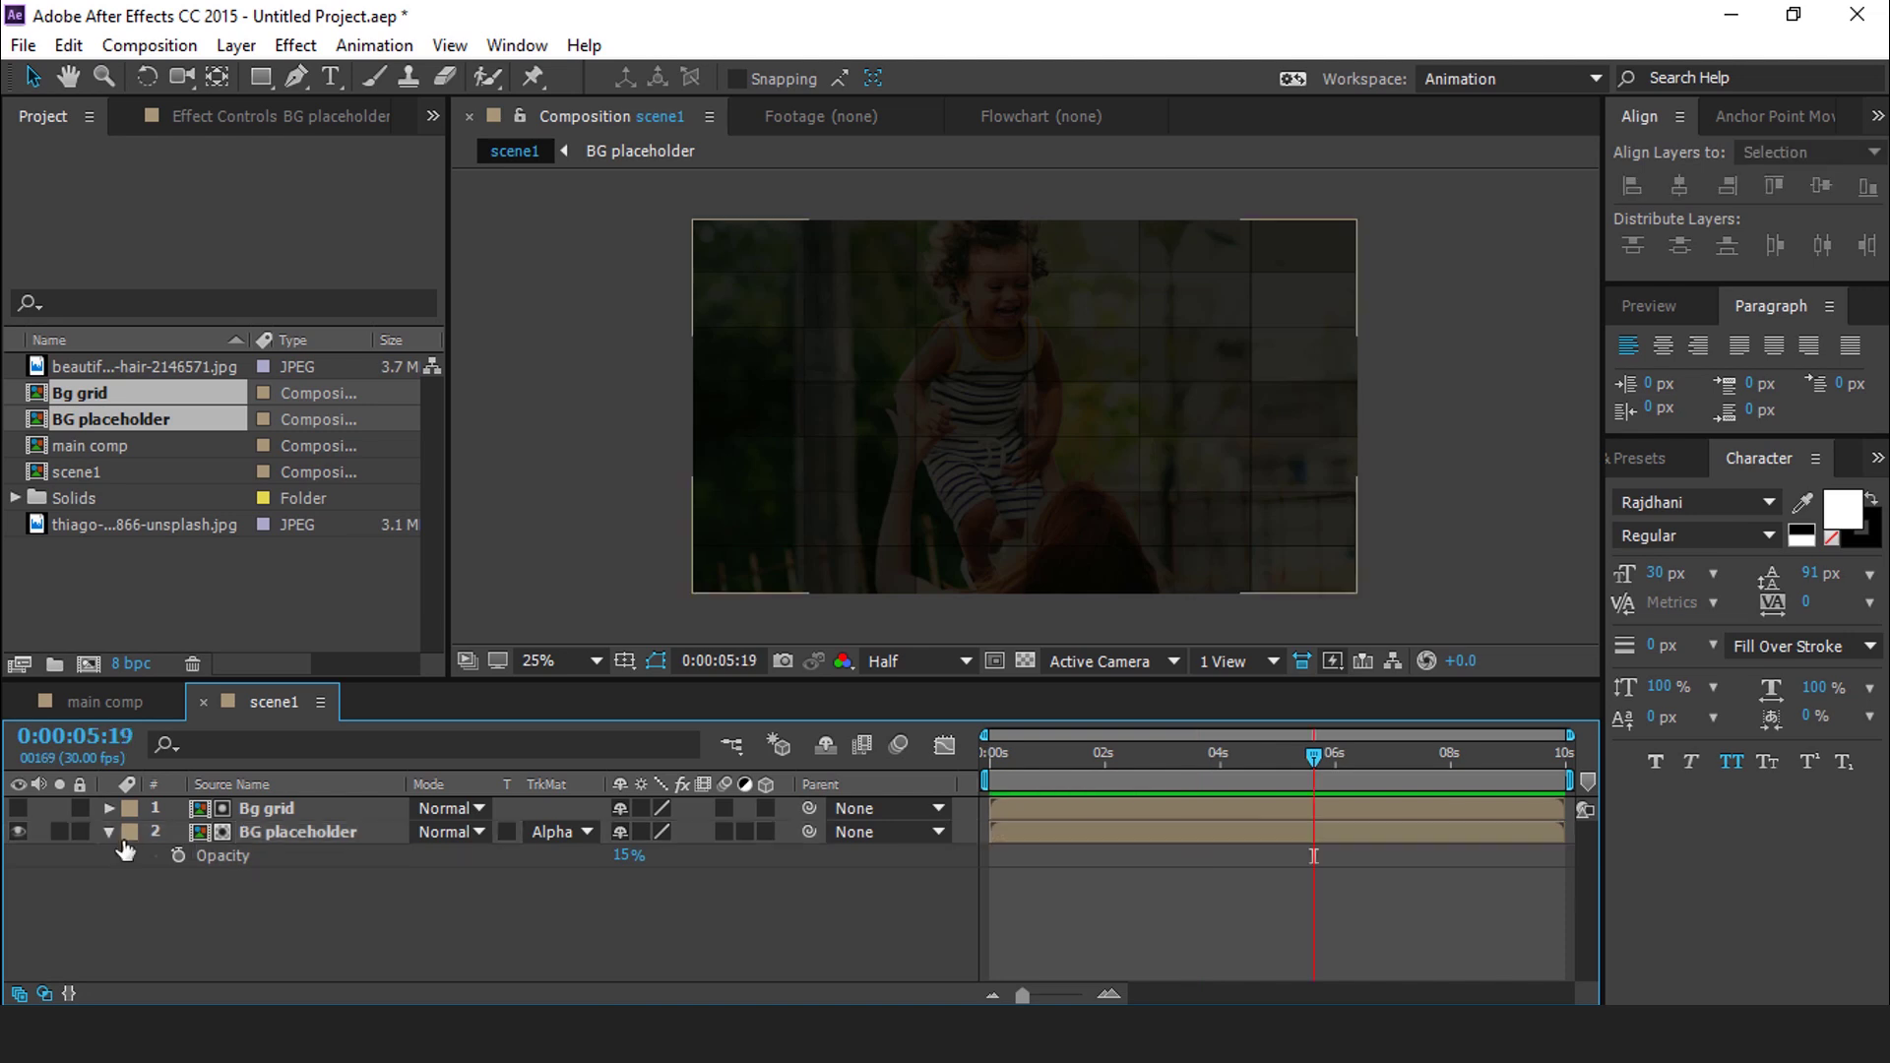
{"action": "left_click", "coordinate": [108, 832]}
Add the white text PROMO to scene1 in Nexa Bold at 1077 px, starting near the frame's left edge
{"action": "left_click", "coordinate": [216, 591]}
{"action": "left_click", "coordinate": [331, 79]}
{"action": "left_click", "coordinate": [843, 414]}
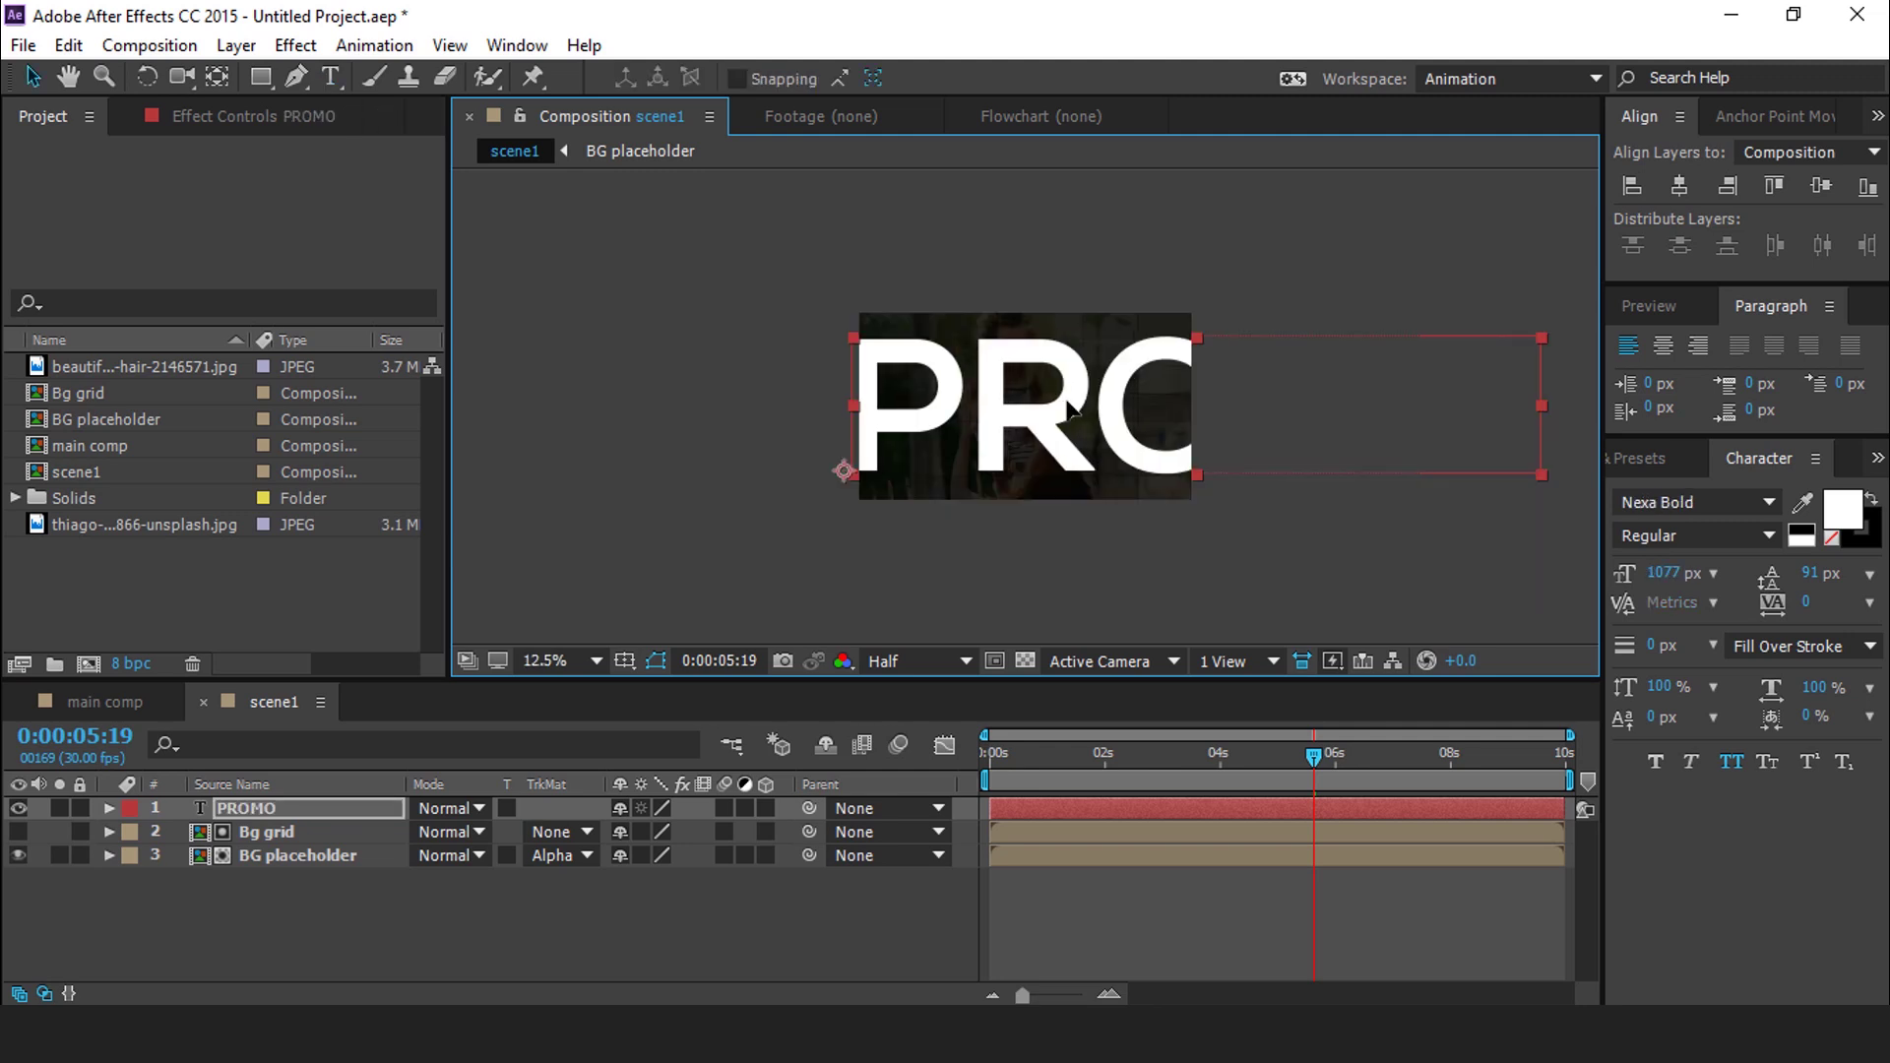
Set the PROMO text layer's Opacity to 5%
{"action": "left_click", "coordinate": [335, 808]}
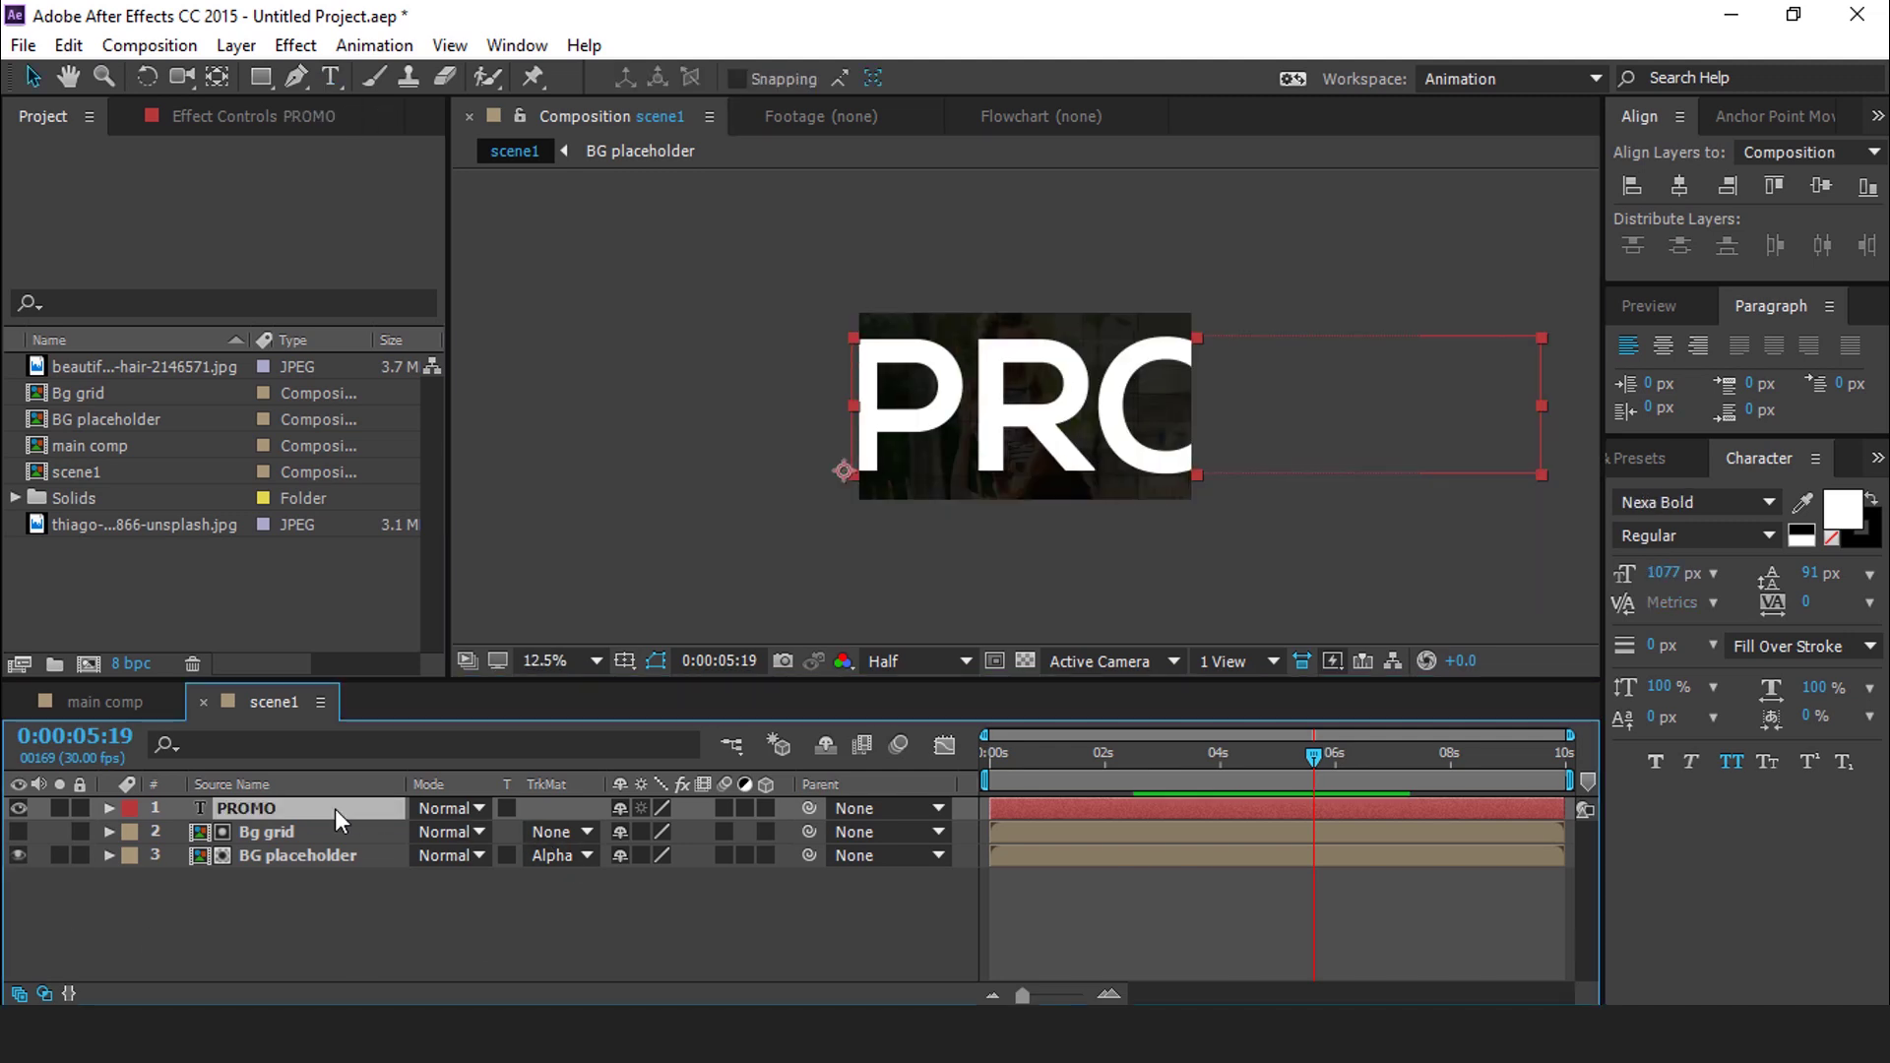
{"action": "key", "text": "t"}
{"action": "left_click", "coordinate": [633, 832]}
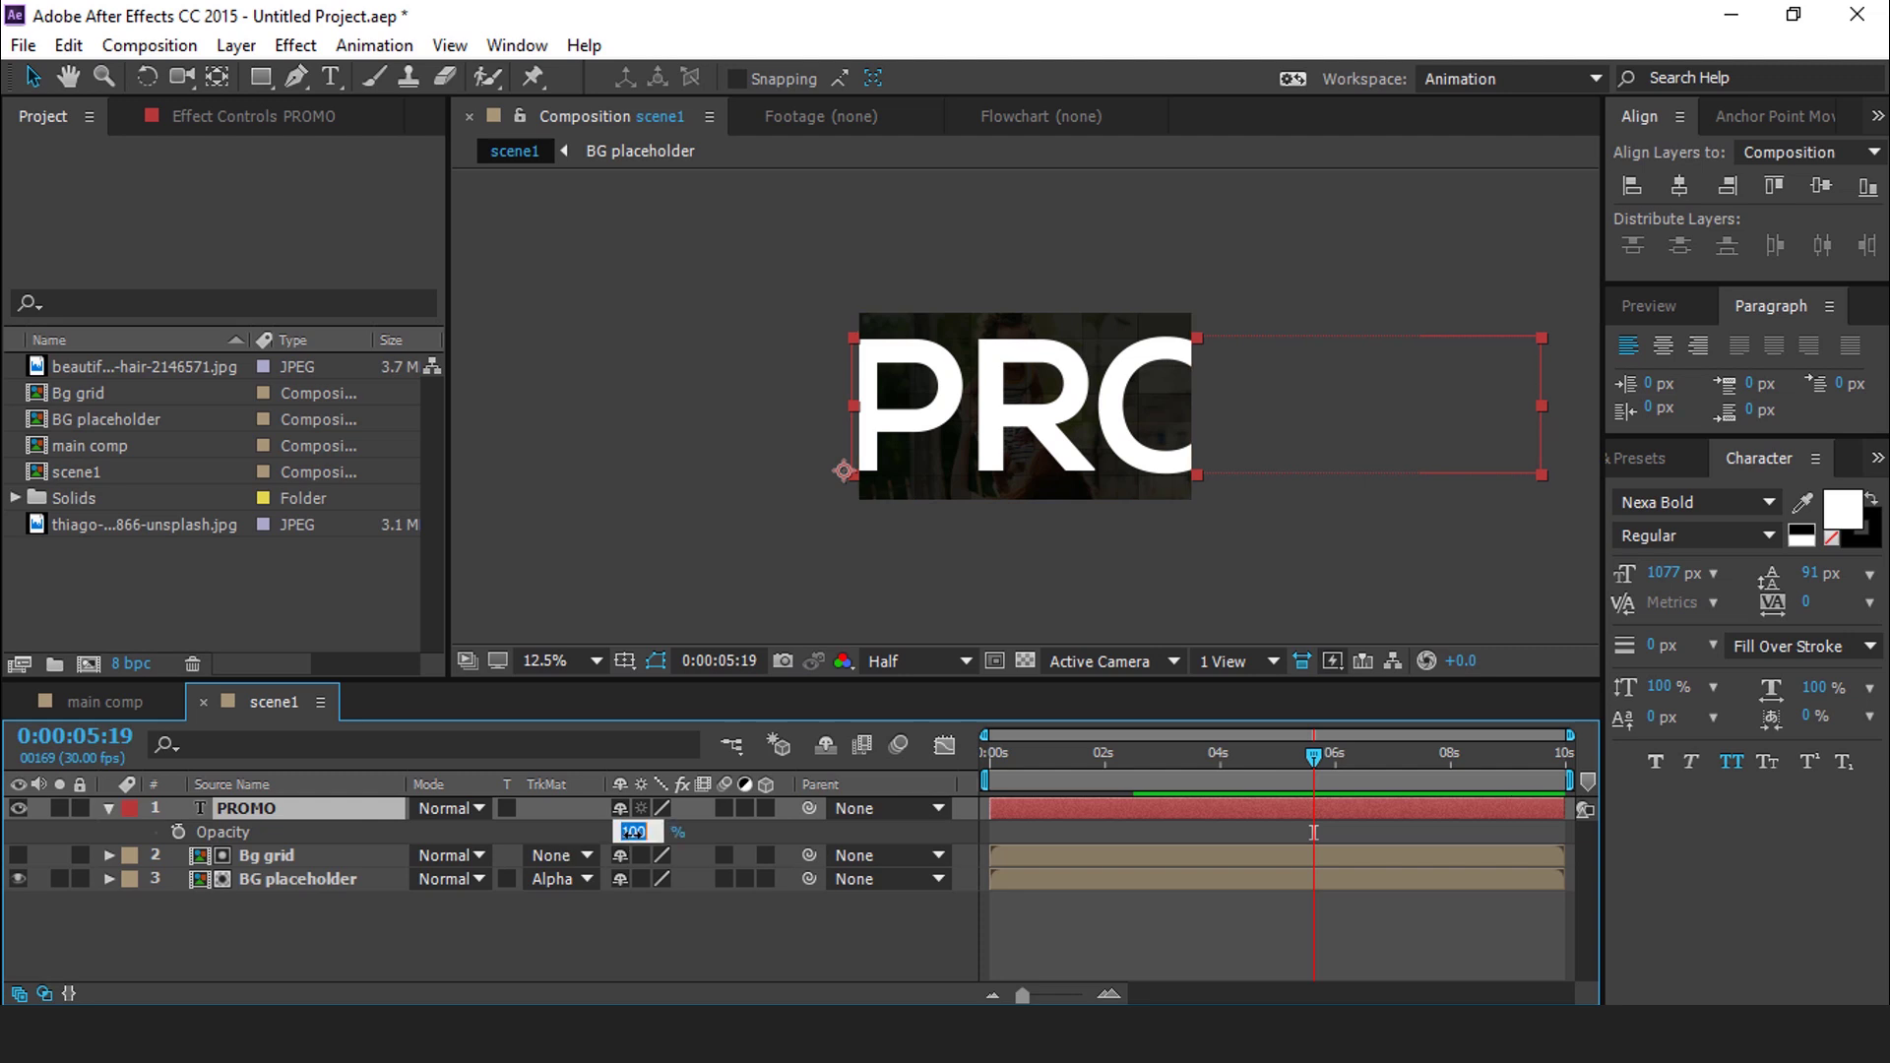
{"action": "type", "text": "5"}
{"action": "key", "text": "Return"}
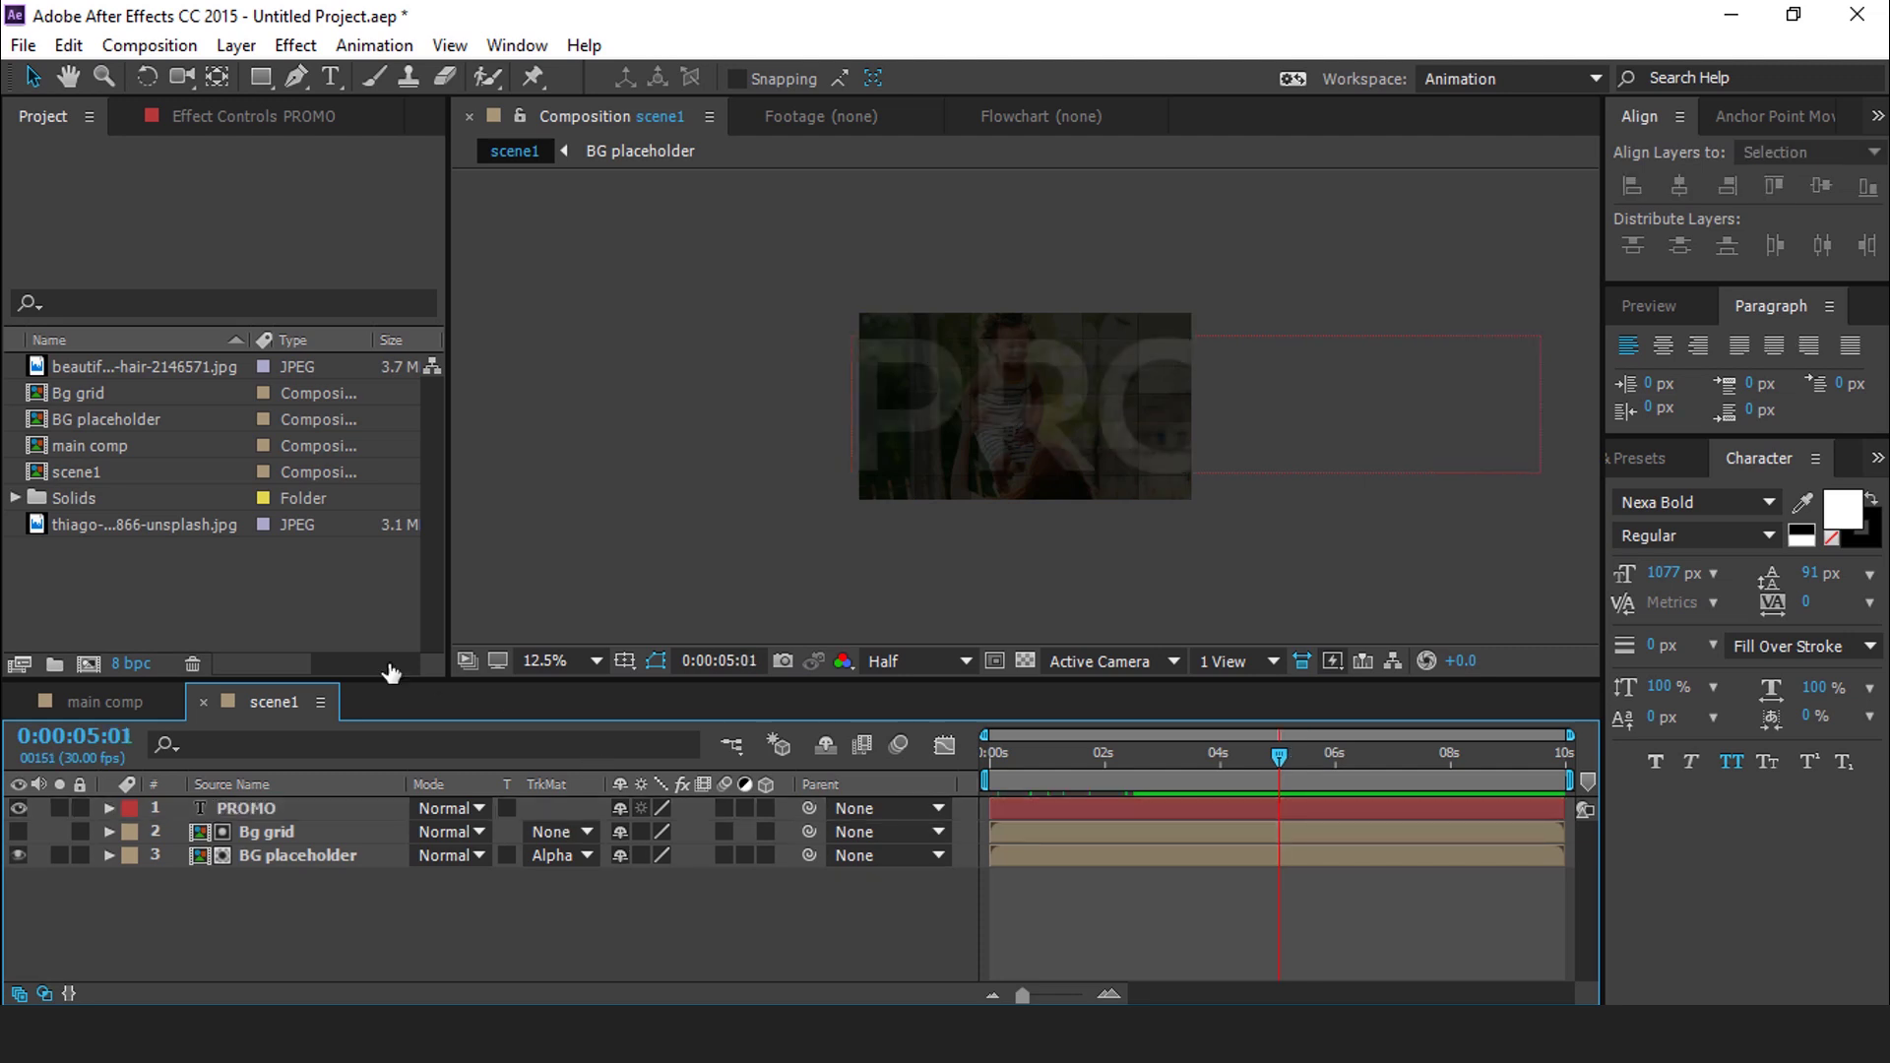
Create two 1920 x 1080, 10-second compositions at 30 fps named media1 and media placeholder1
{"action": "left_click", "coordinate": [89, 663]}
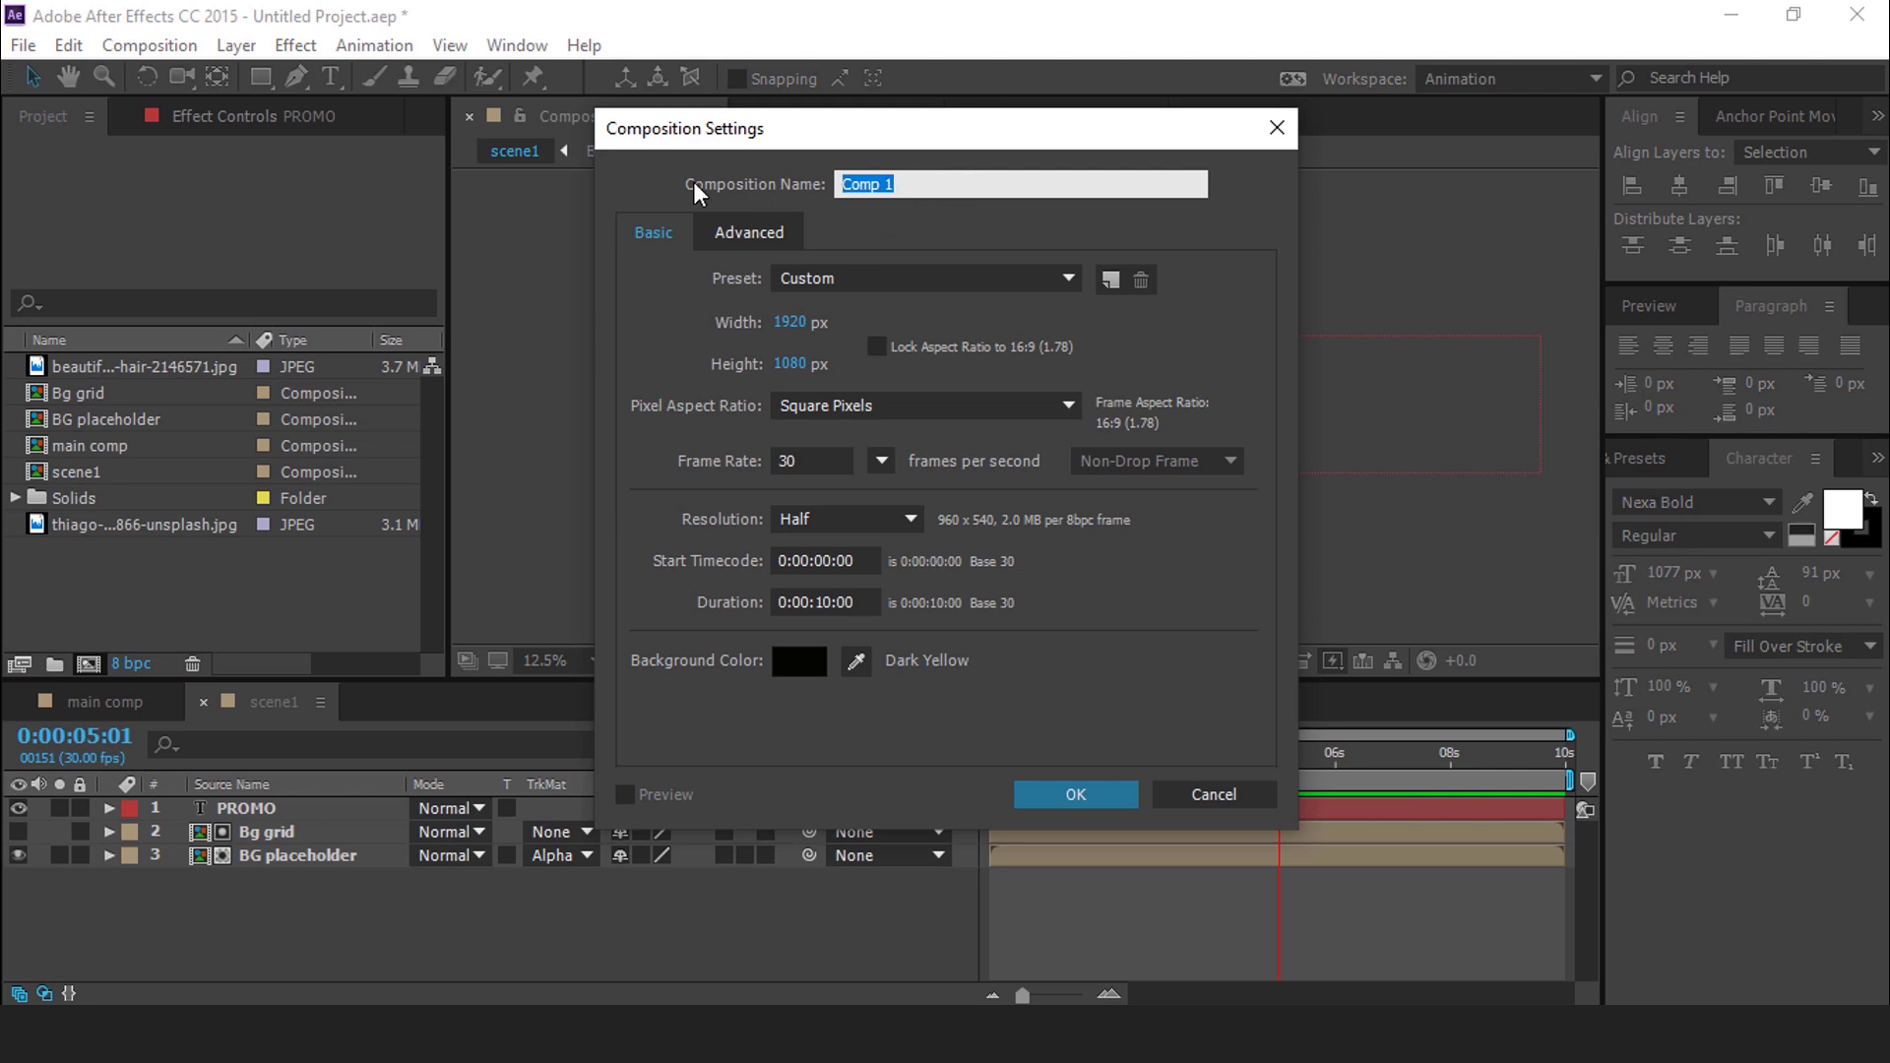
{"action": "type", "text": "media1"}
{"action": "key", "text": "Return"}
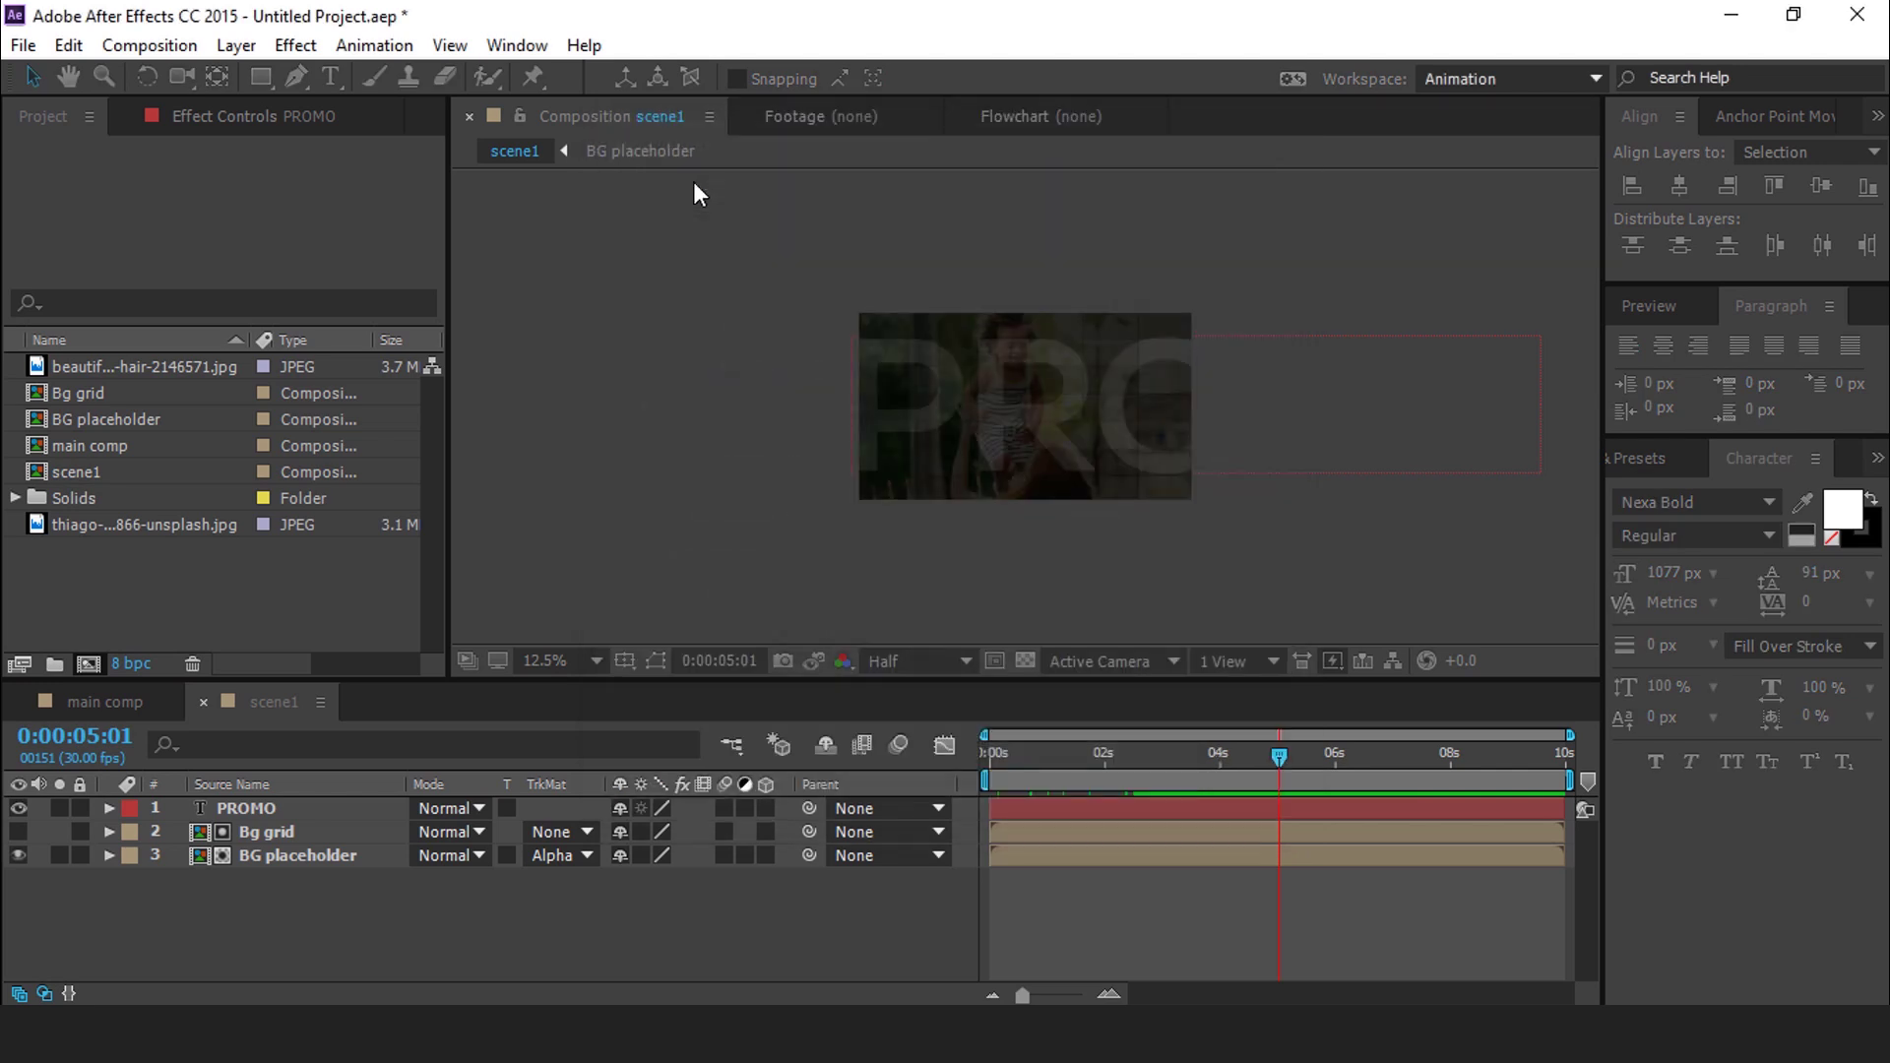
{"action": "left_click", "coordinate": [89, 665]}
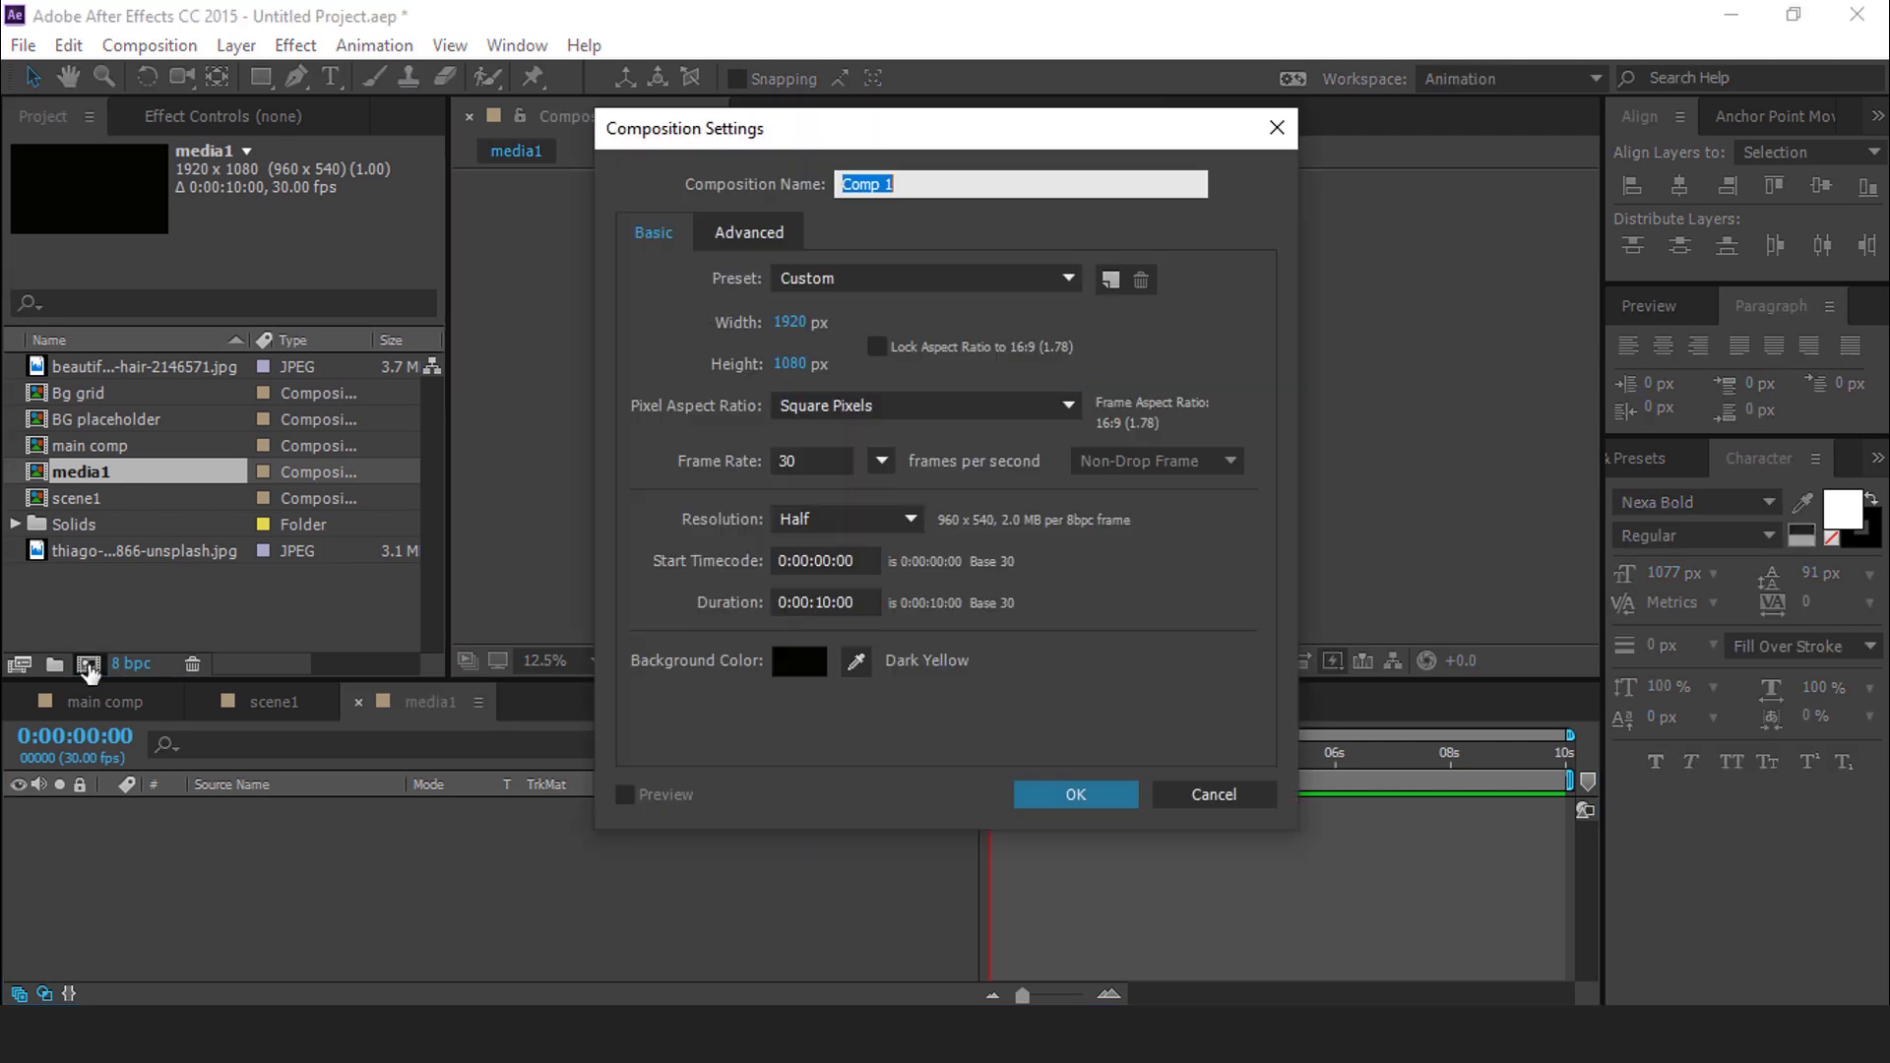
{"action": "type", "text": "media placeholder1"}
{"action": "key", "text": "Return"}
Duplicate the Bg grid composition and rename the copy media grid1
{"action": "left_click", "coordinate": [52, 392]}
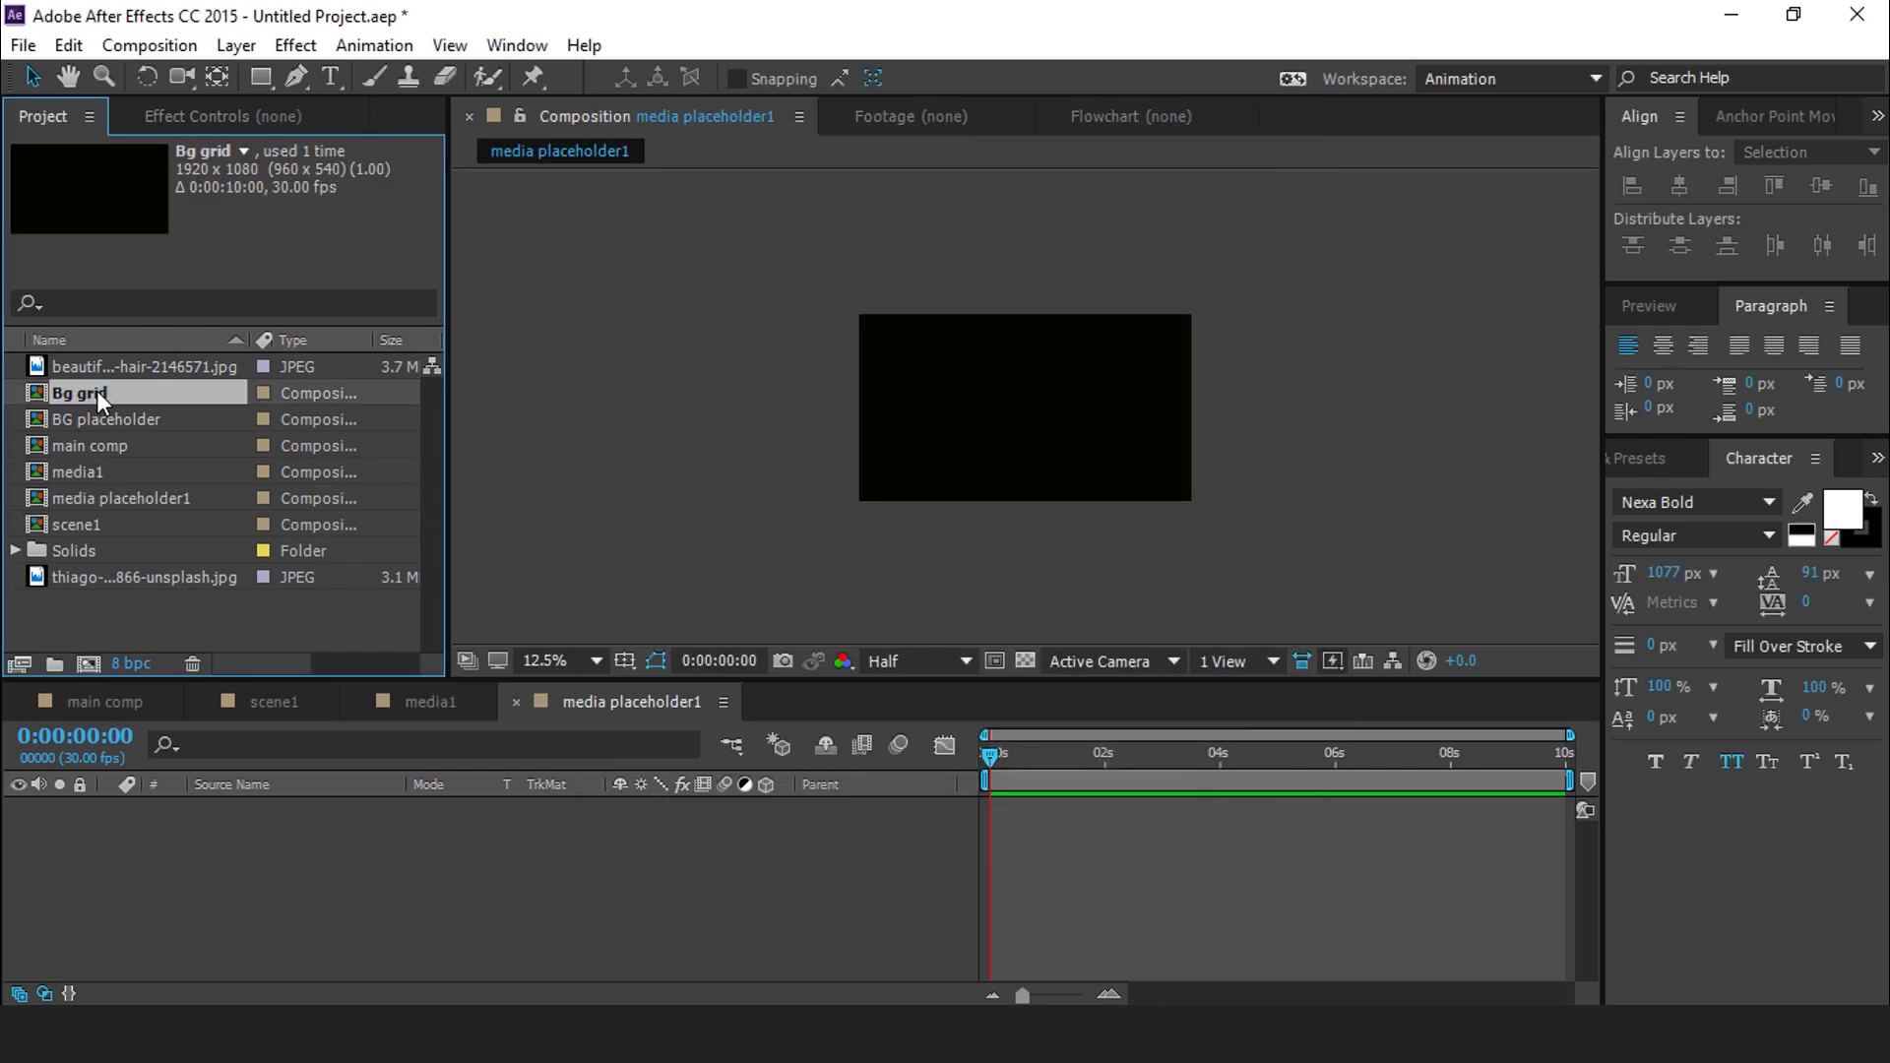
{"action": "key", "text": "ctrl+d"}
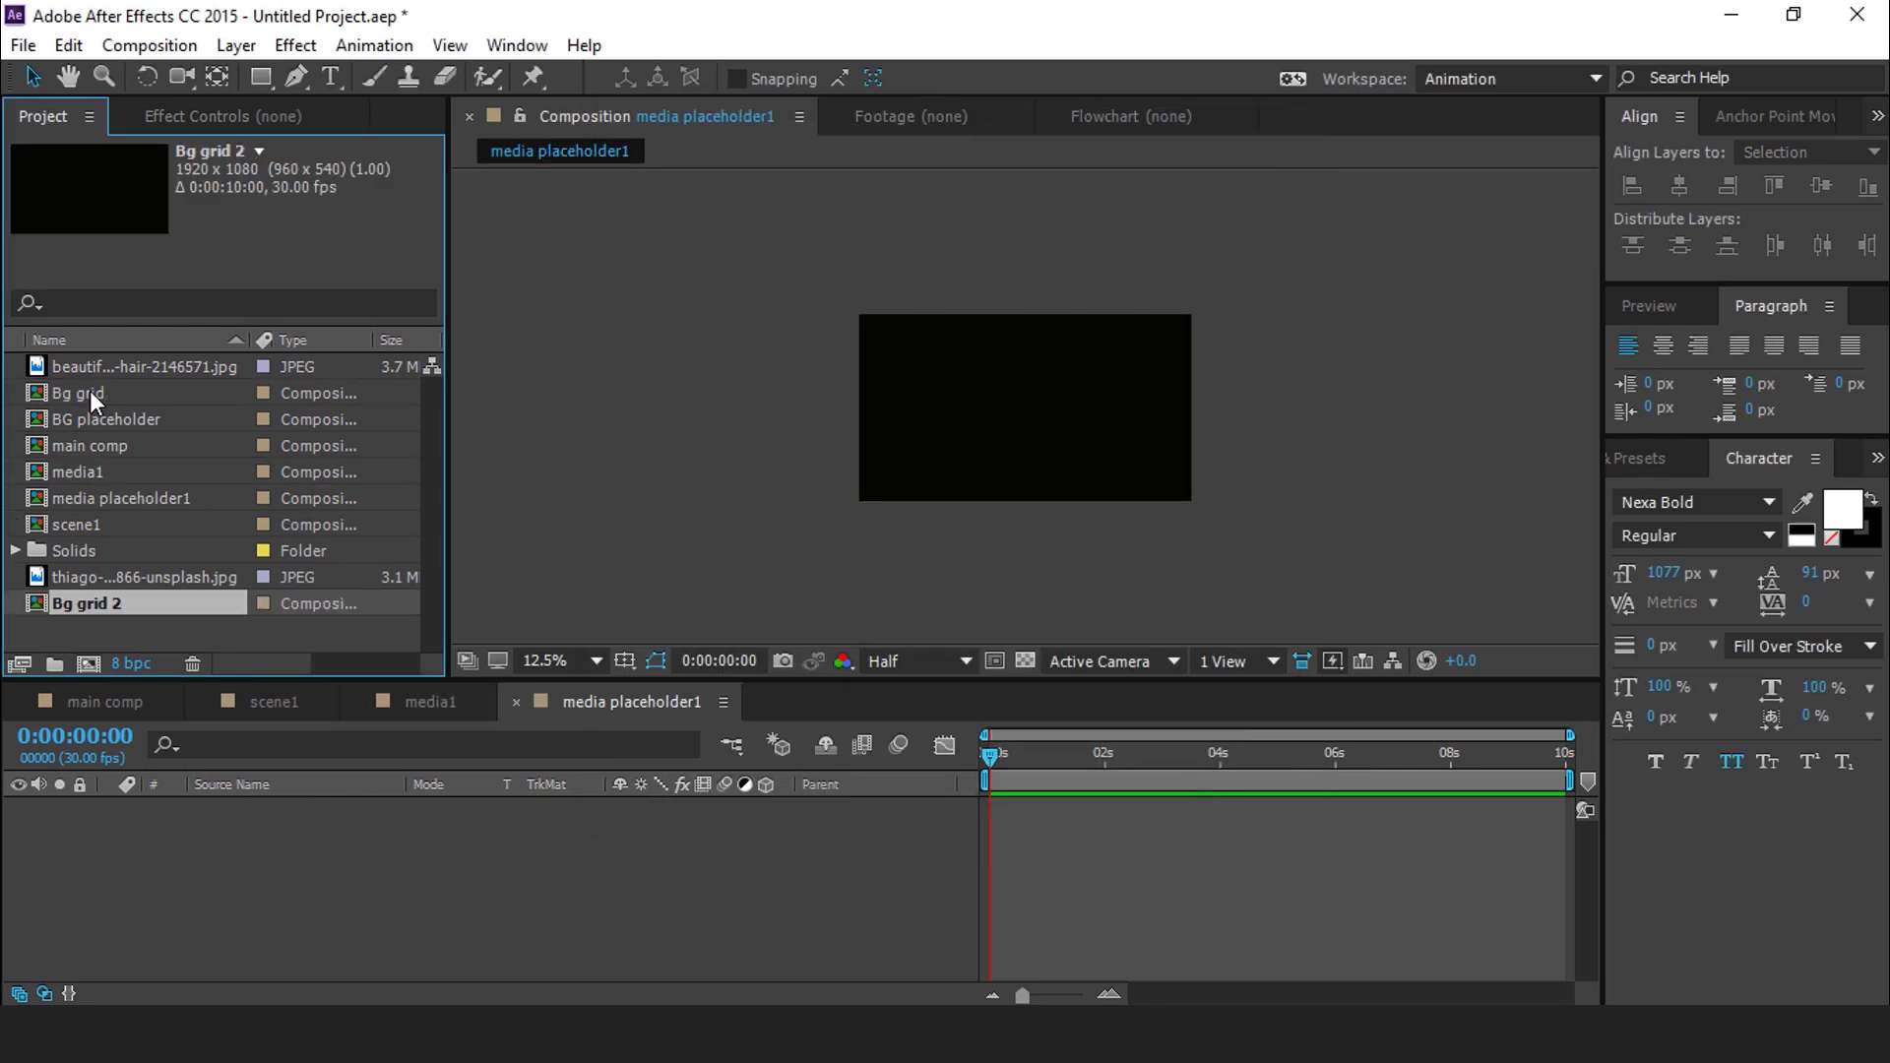
{"action": "key", "text": "Return"}
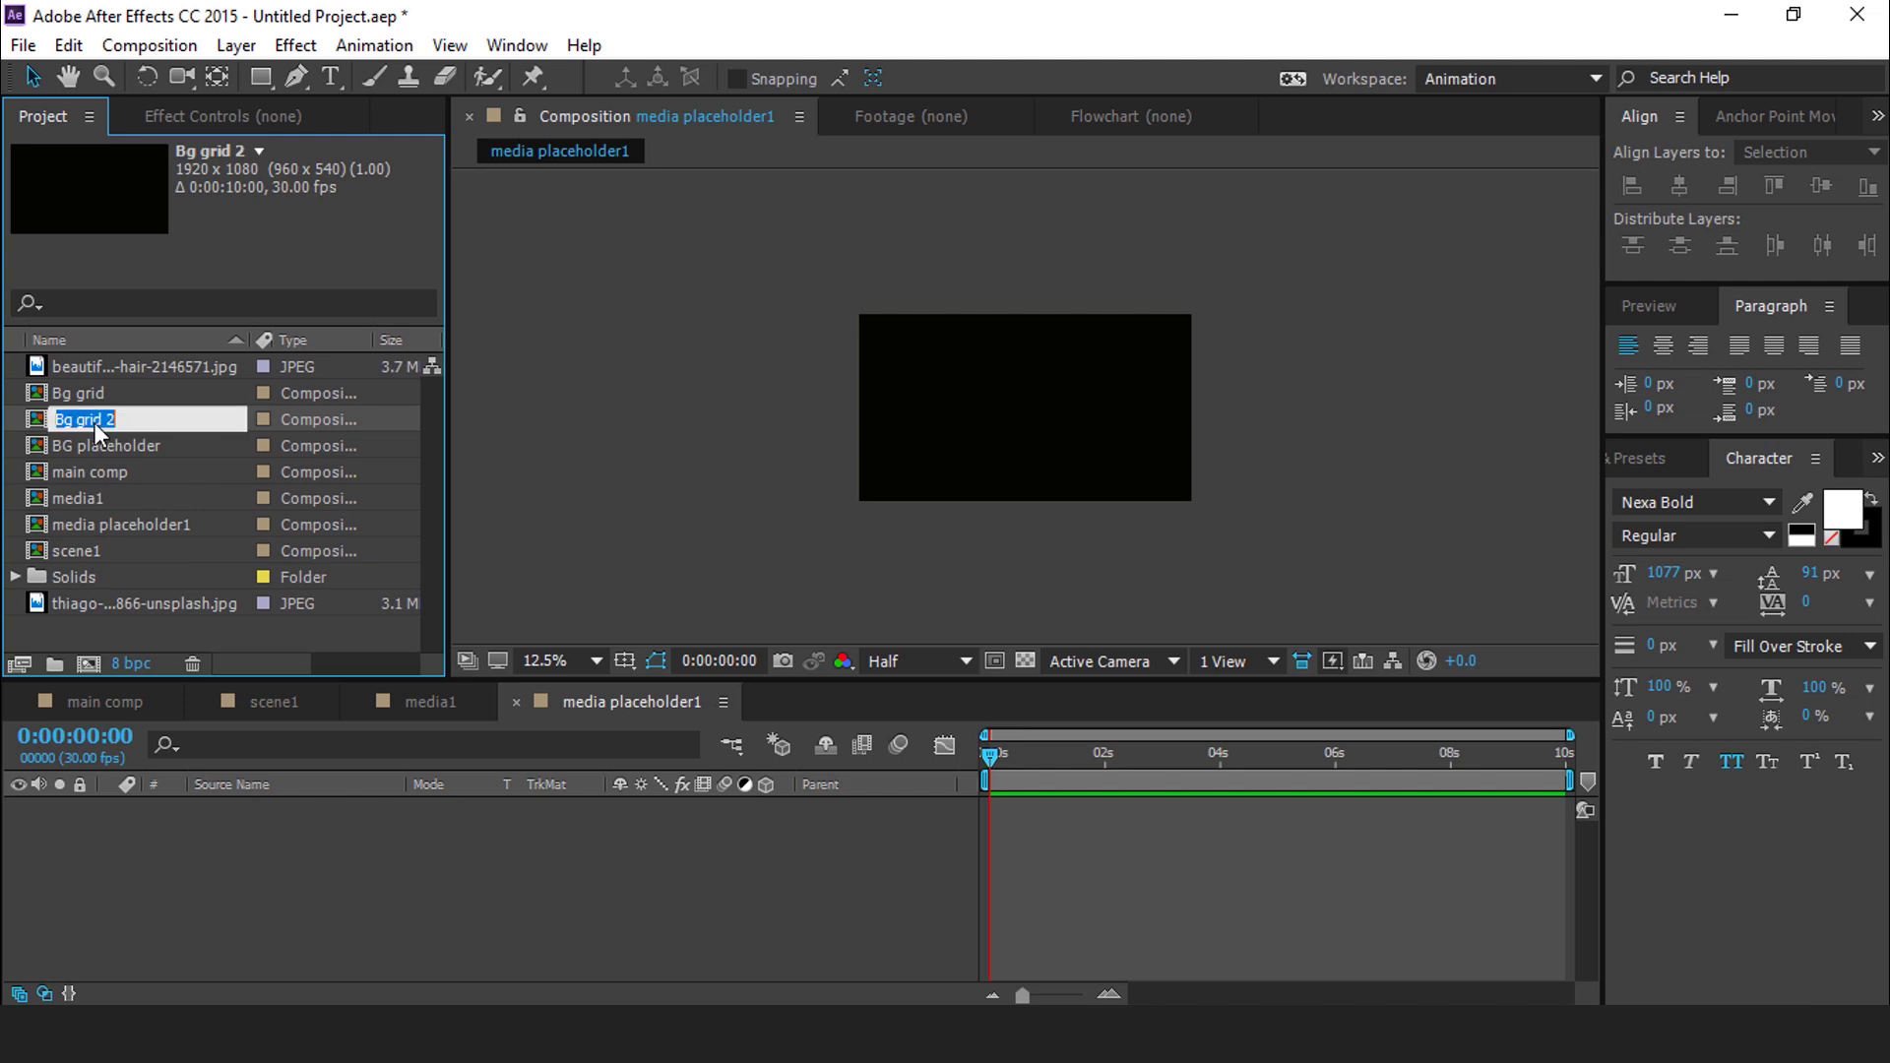
{"action": "type", "text": "media grid"}
{"action": "type", "text": "1"}
{"action": "key", "text": "Return"}
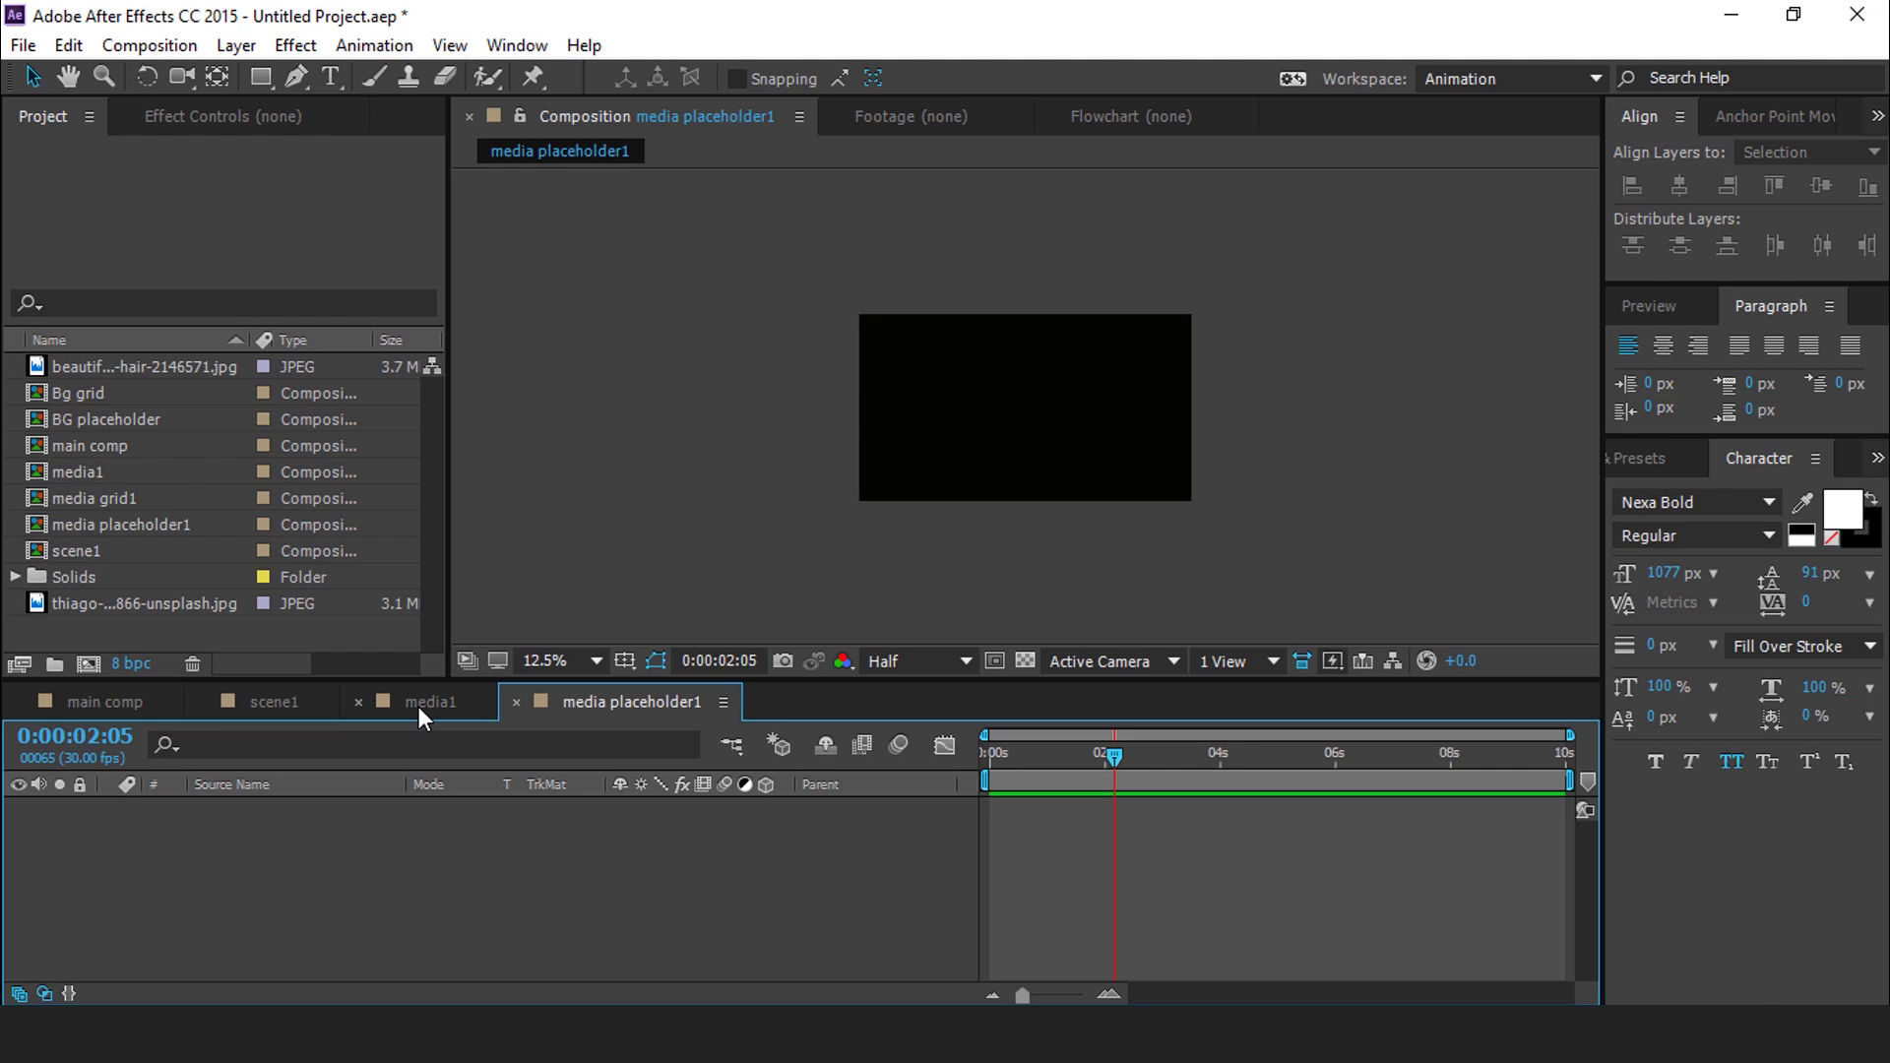
Add media grid1 to the media1 composition and place media placeholder1 beneath it
{"action": "left_click", "coordinate": [425, 702]}
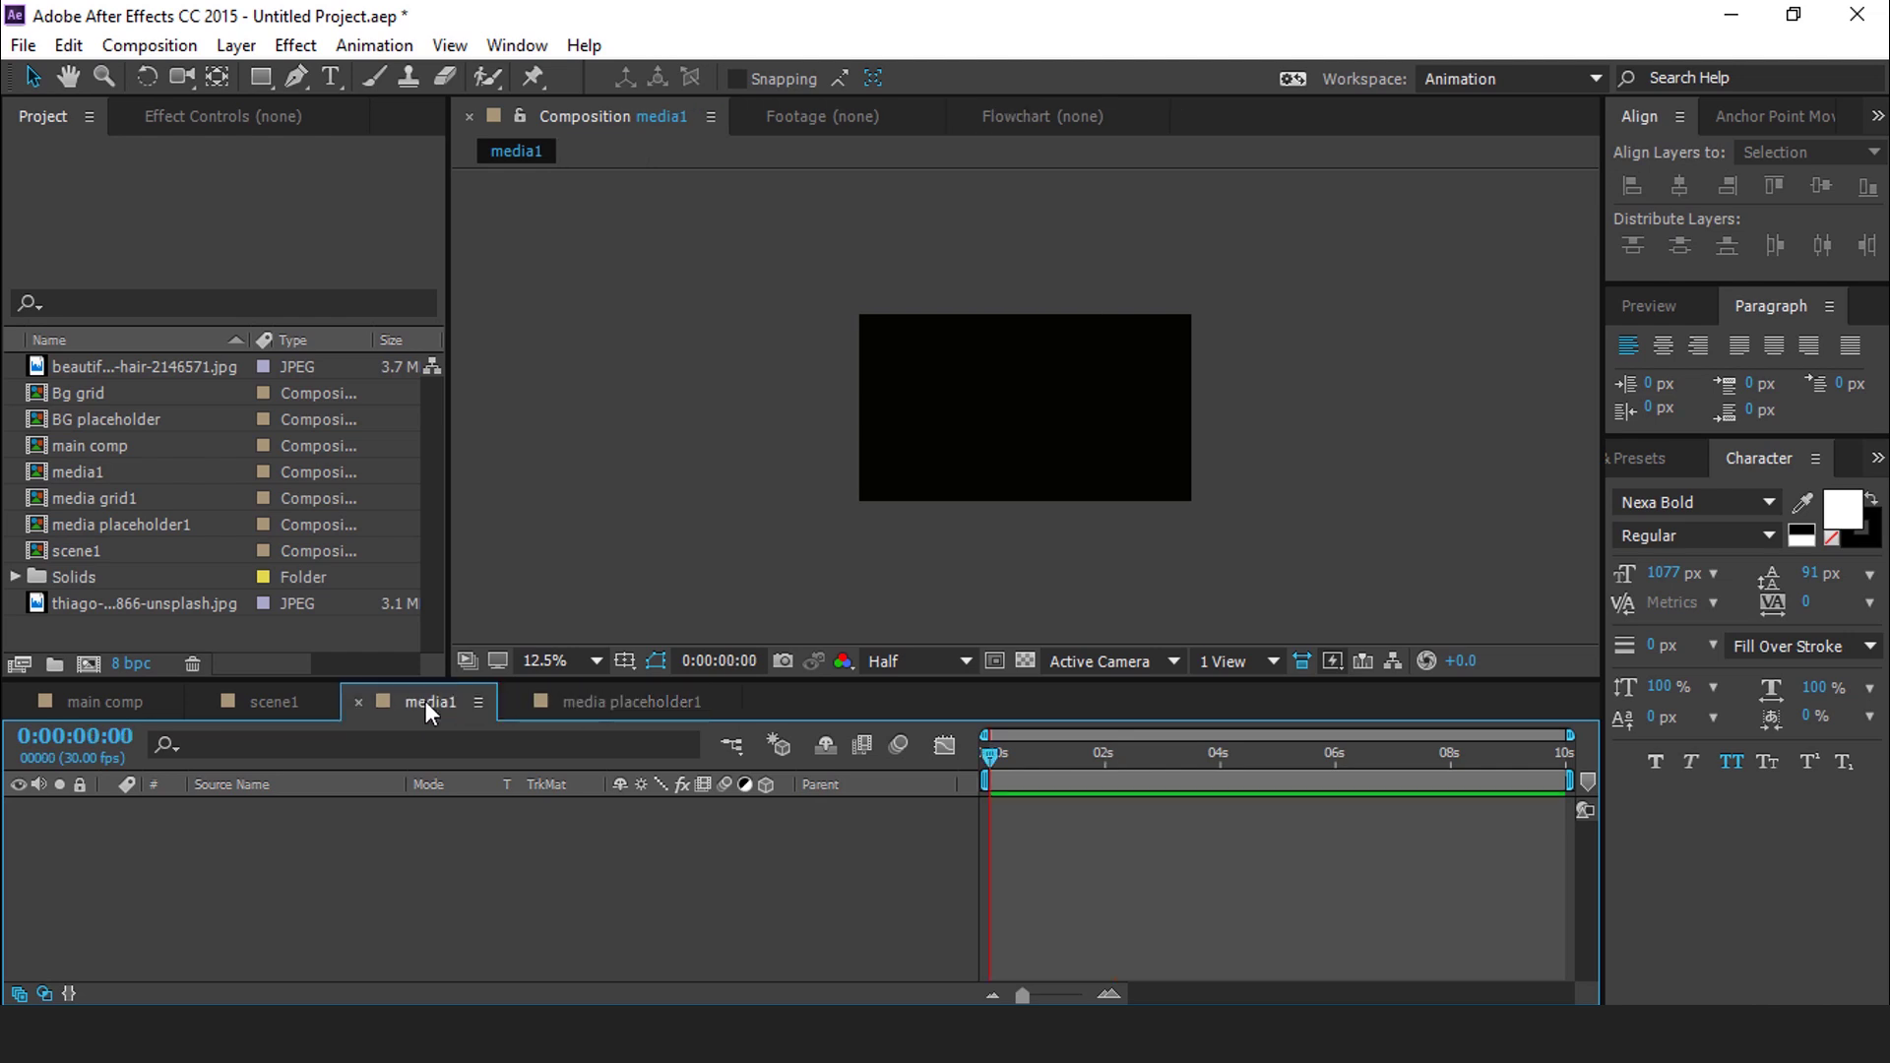
{"action": "left_click", "coordinate": [124, 508]}
{"action": "left_click_drag", "start_coordinate": [73, 501], "coordinate": [439, 873]}
{"action": "left_click", "coordinate": [144, 532]}
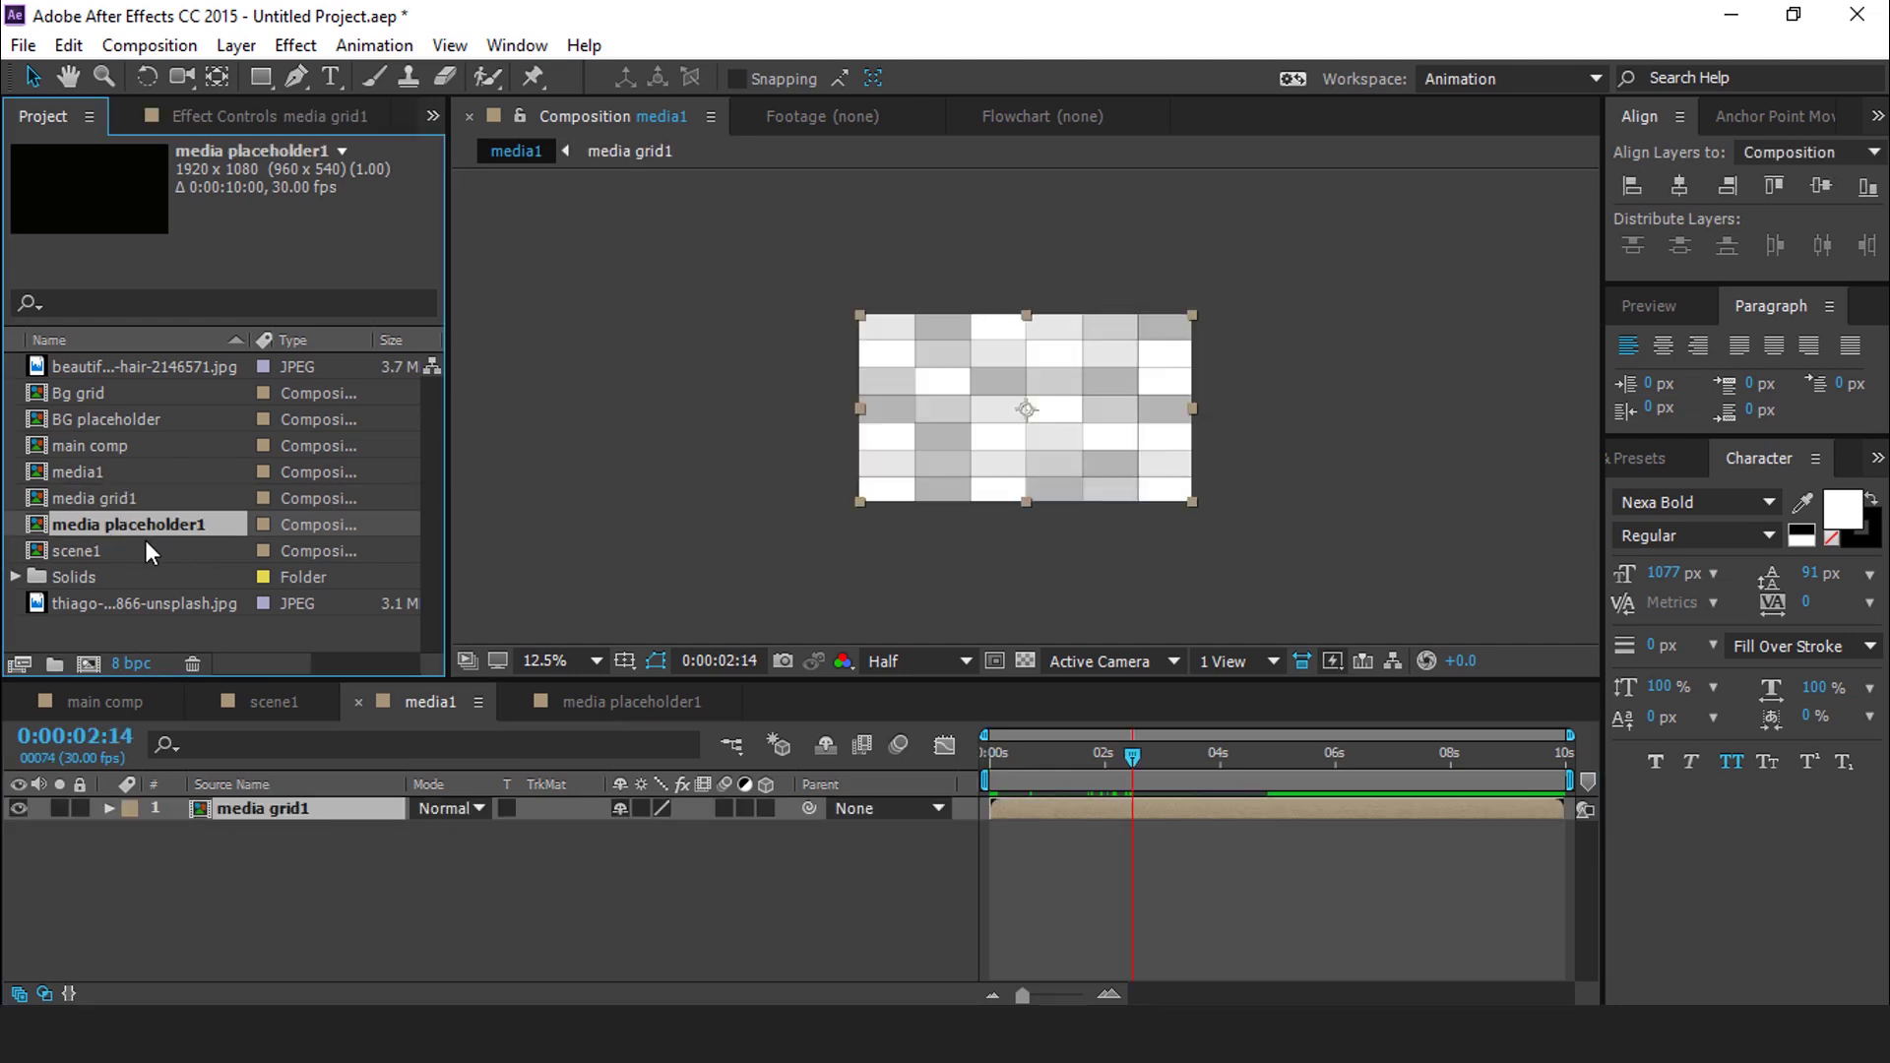
{"action": "left_click_drag", "start_coordinate": [140, 525], "coordinate": [310, 837]}
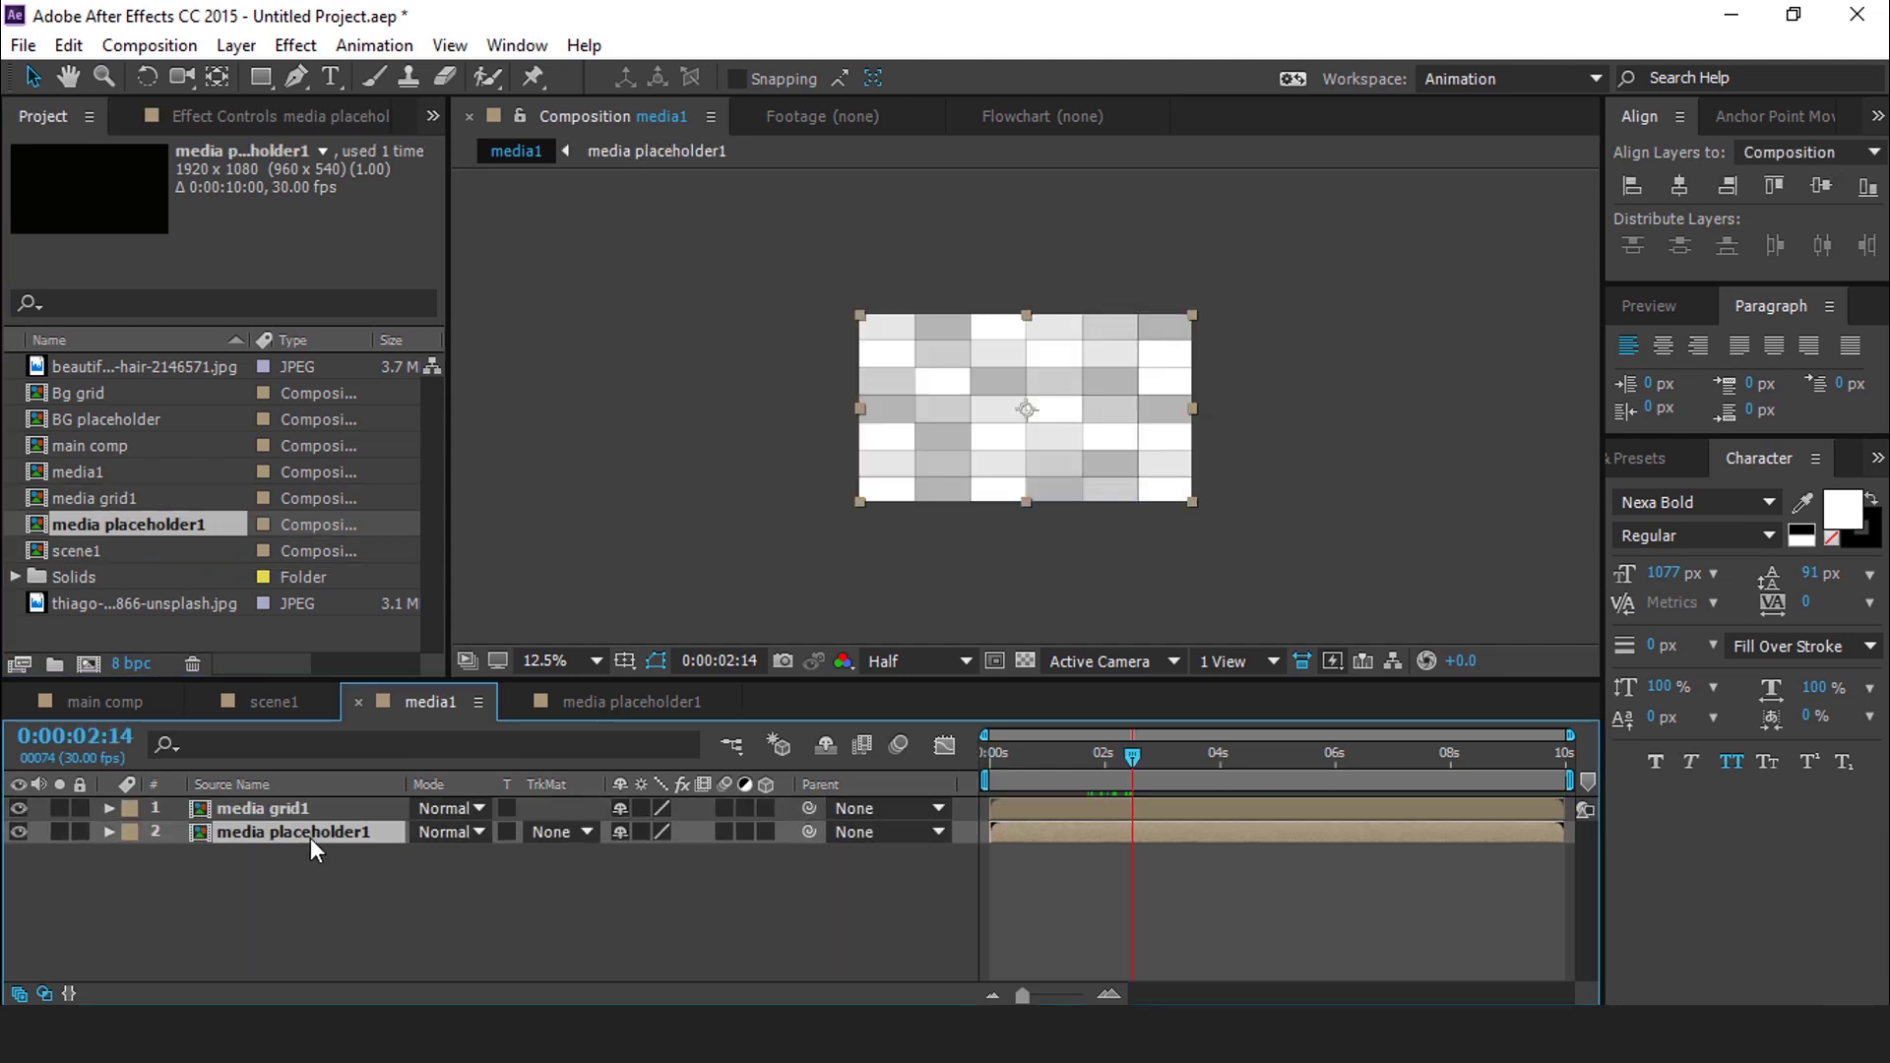
Open media grid1, collapse its layers' keyframes, and scale Null 1 up to 137% to enlarge the whole grid
{"action": "left_click", "coordinate": [1119, 811]}
{"action": "double_click", "coordinate": [1118, 813]}
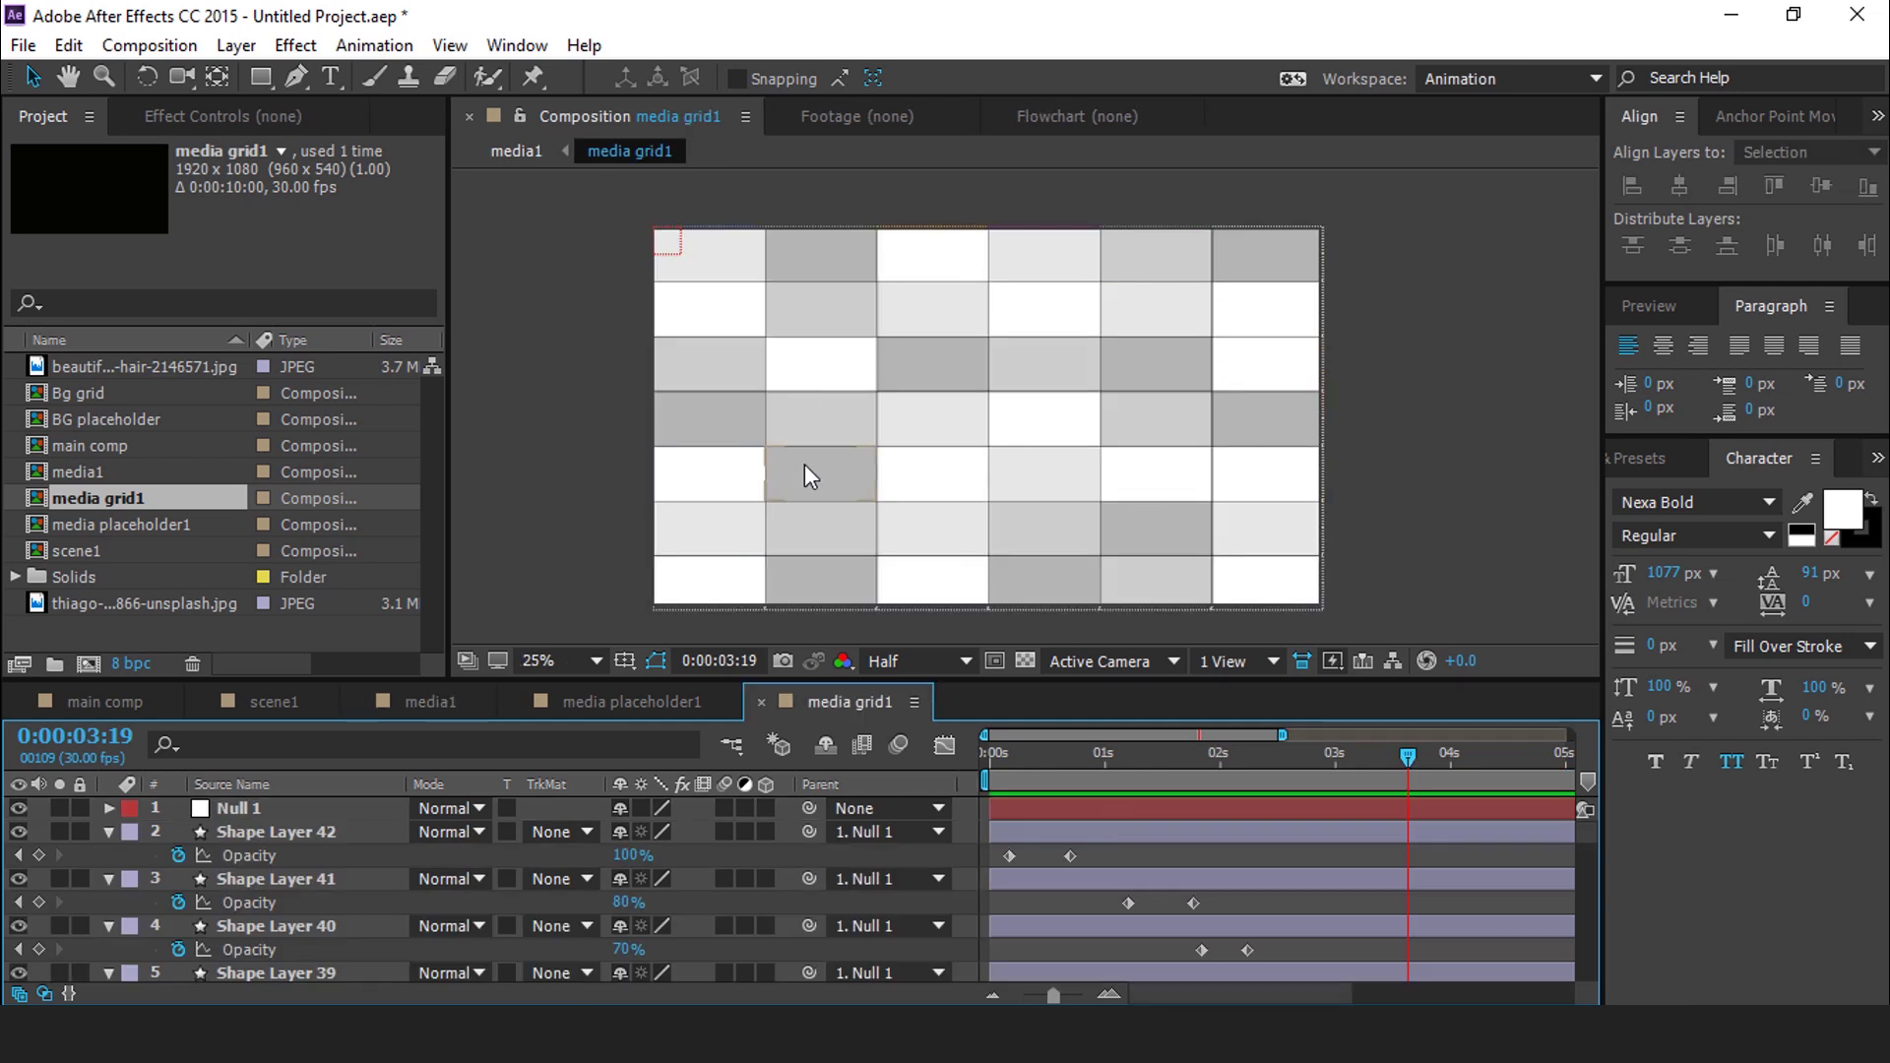
{"action": "key", "text": "comma"}
{"action": "key", "text": "u"}
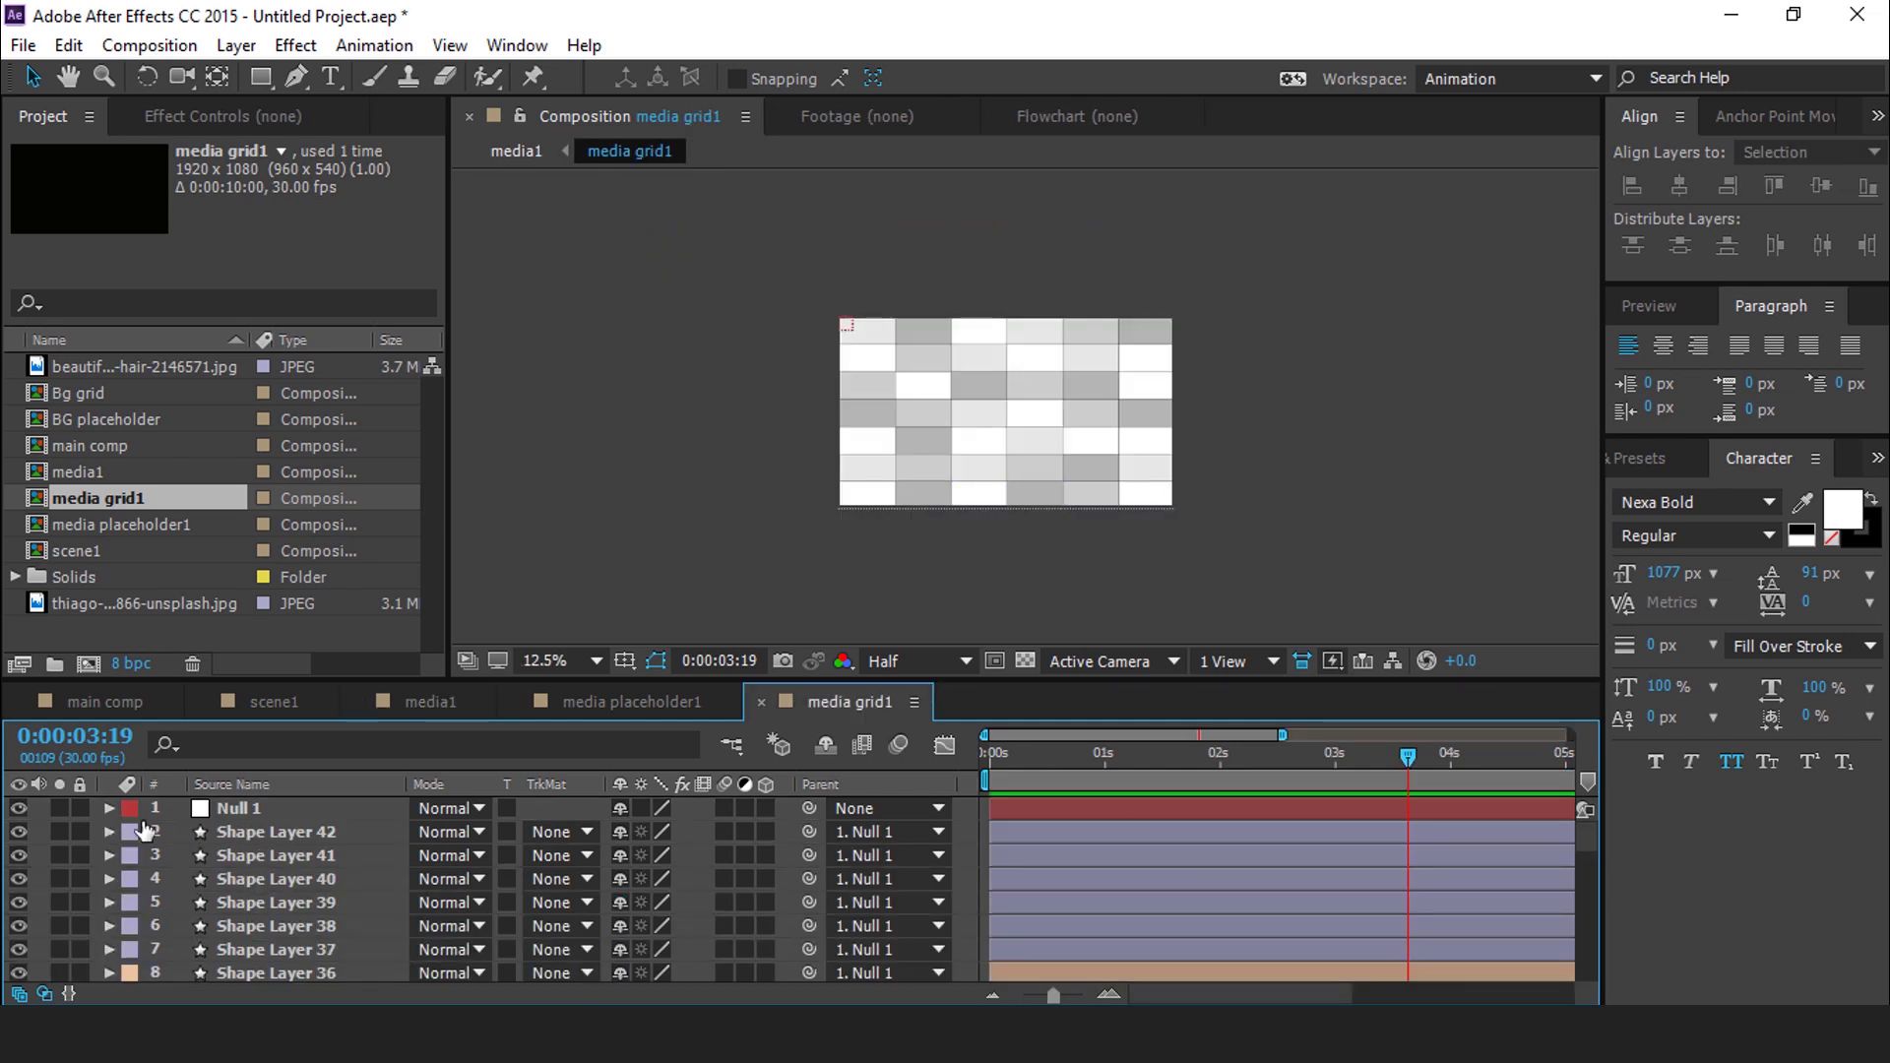
{"action": "left_click", "coordinate": [276, 809]}
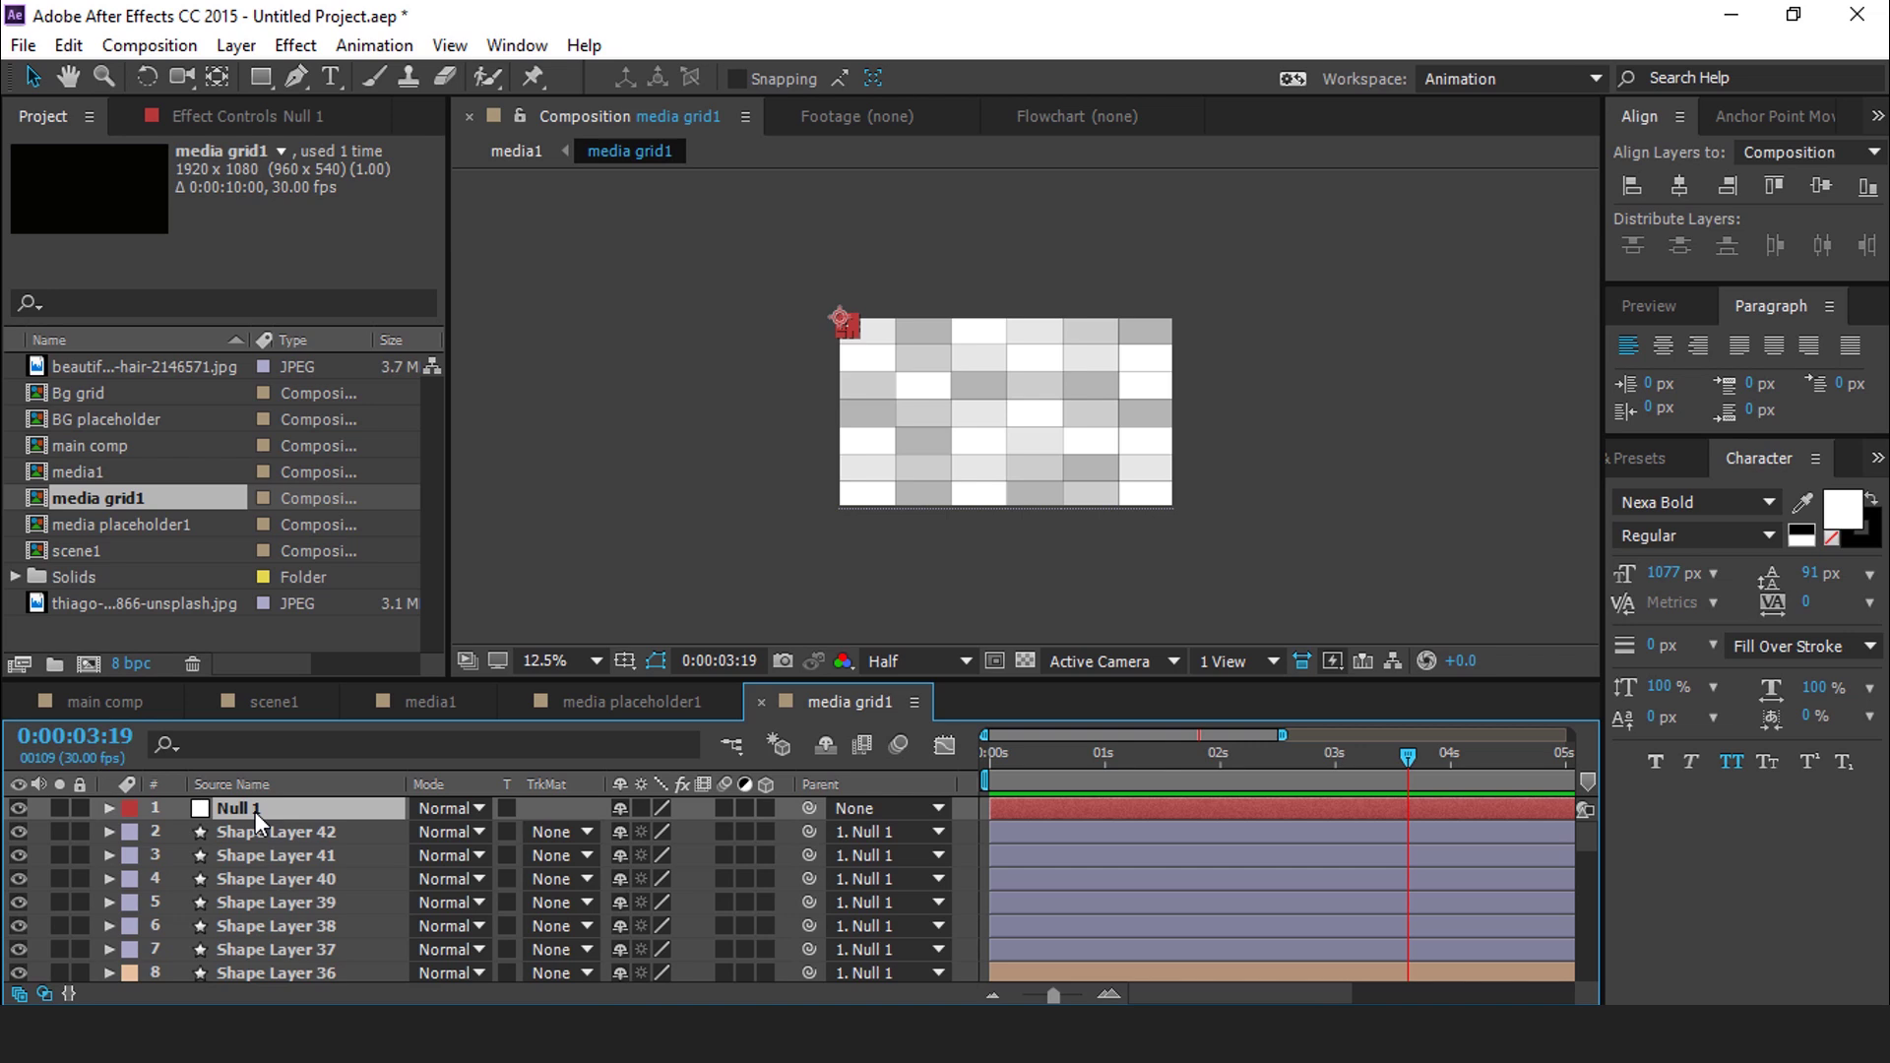
{"action": "key", "text": "s"}
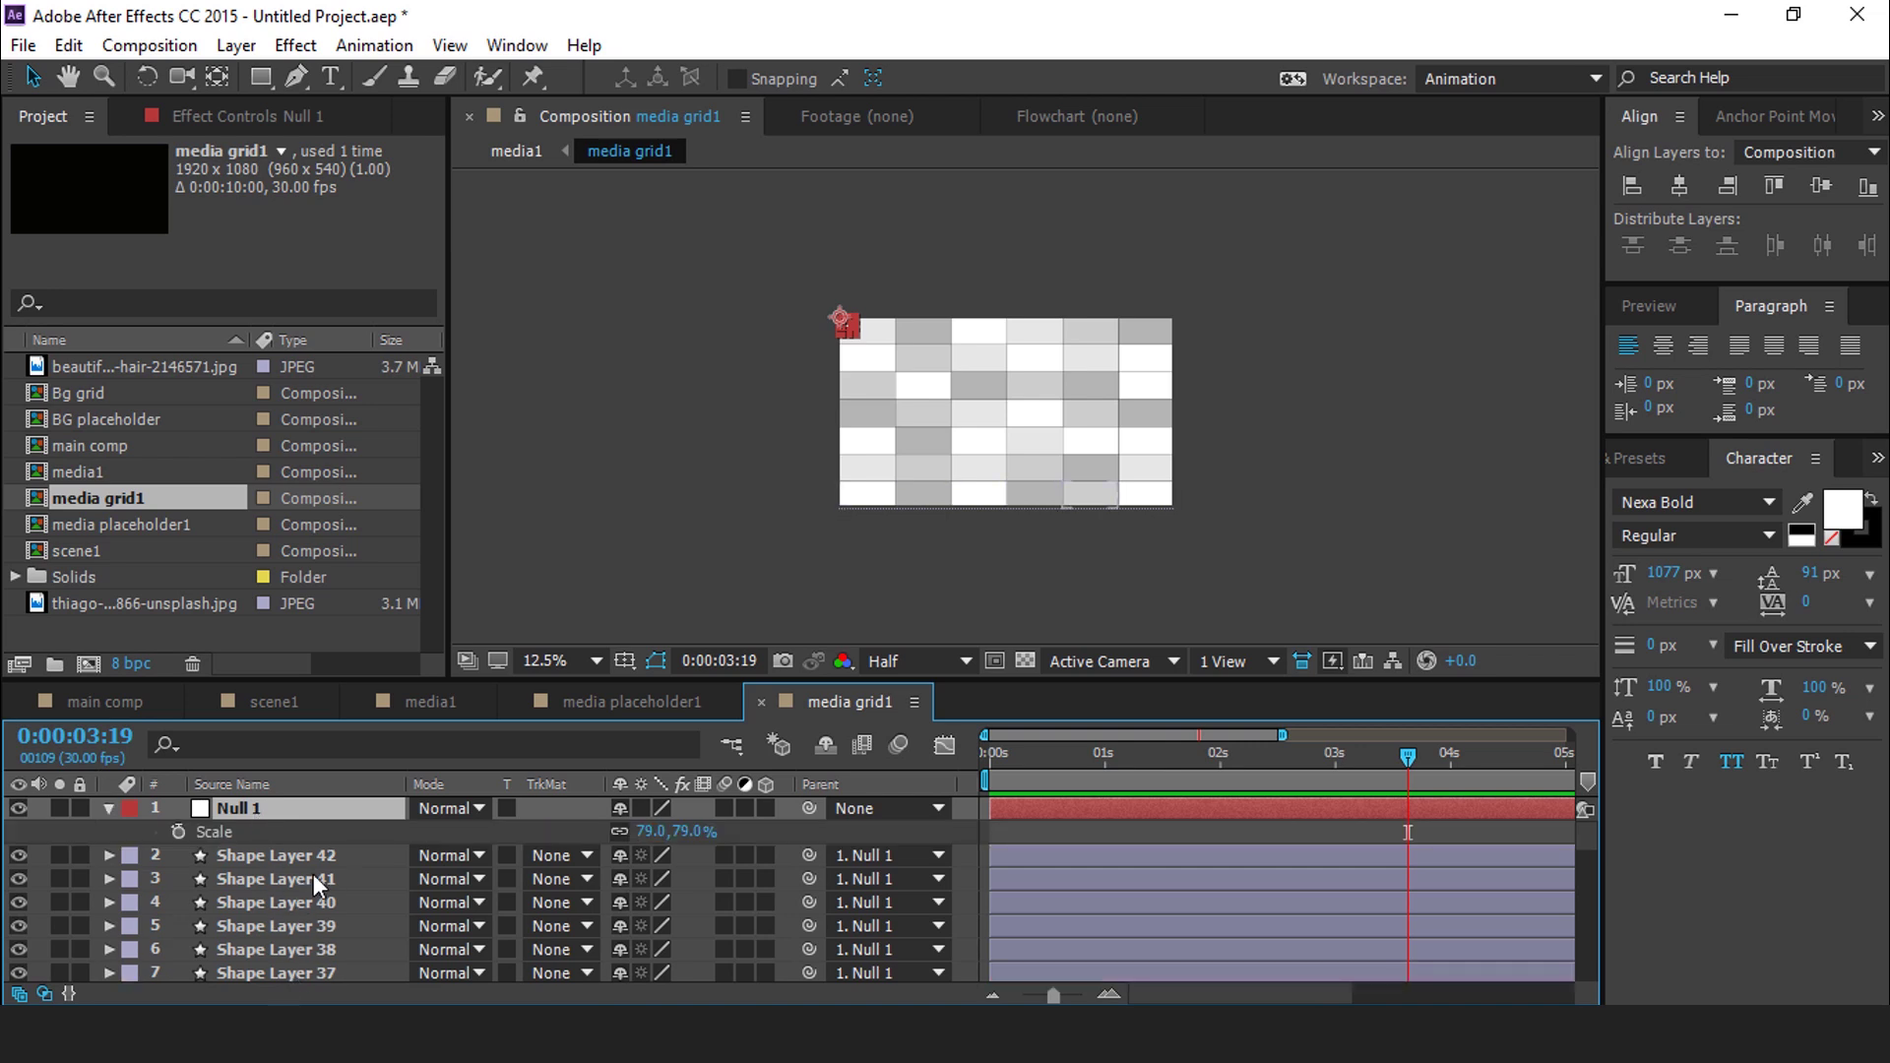
{"action": "left_click_drag", "start_coordinate": [684, 835], "coordinate": [1000, 862]}
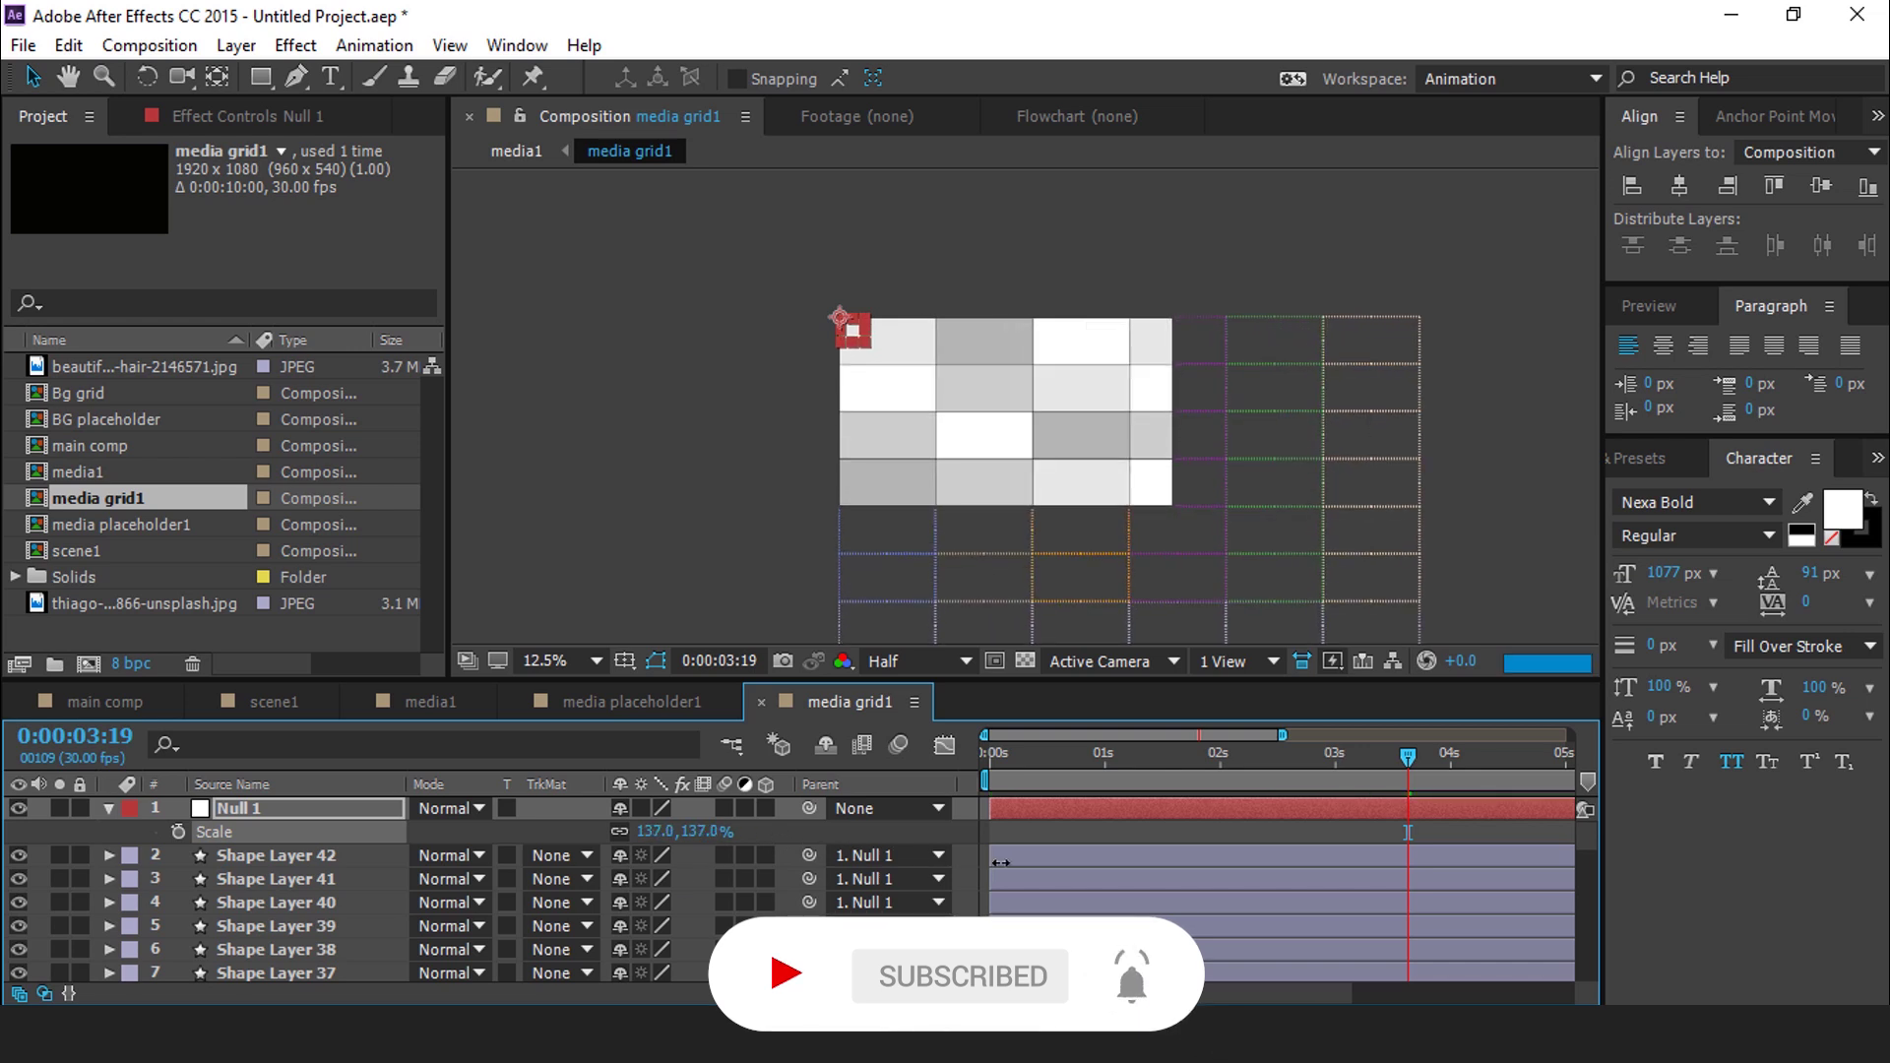
Shift the enlarged grid left by moving Null 1 to about -306, -6.3
{"action": "key", "text": "shift+p"}
{"action": "left_click_drag", "start_coordinate": [663, 835], "coordinate": [228, 859]}
{"action": "key", "text": "ctrl+z"}
{"action": "scroll", "coordinate": [1288, 471], "scroll_direction": "up", "scroll_amount": 2}
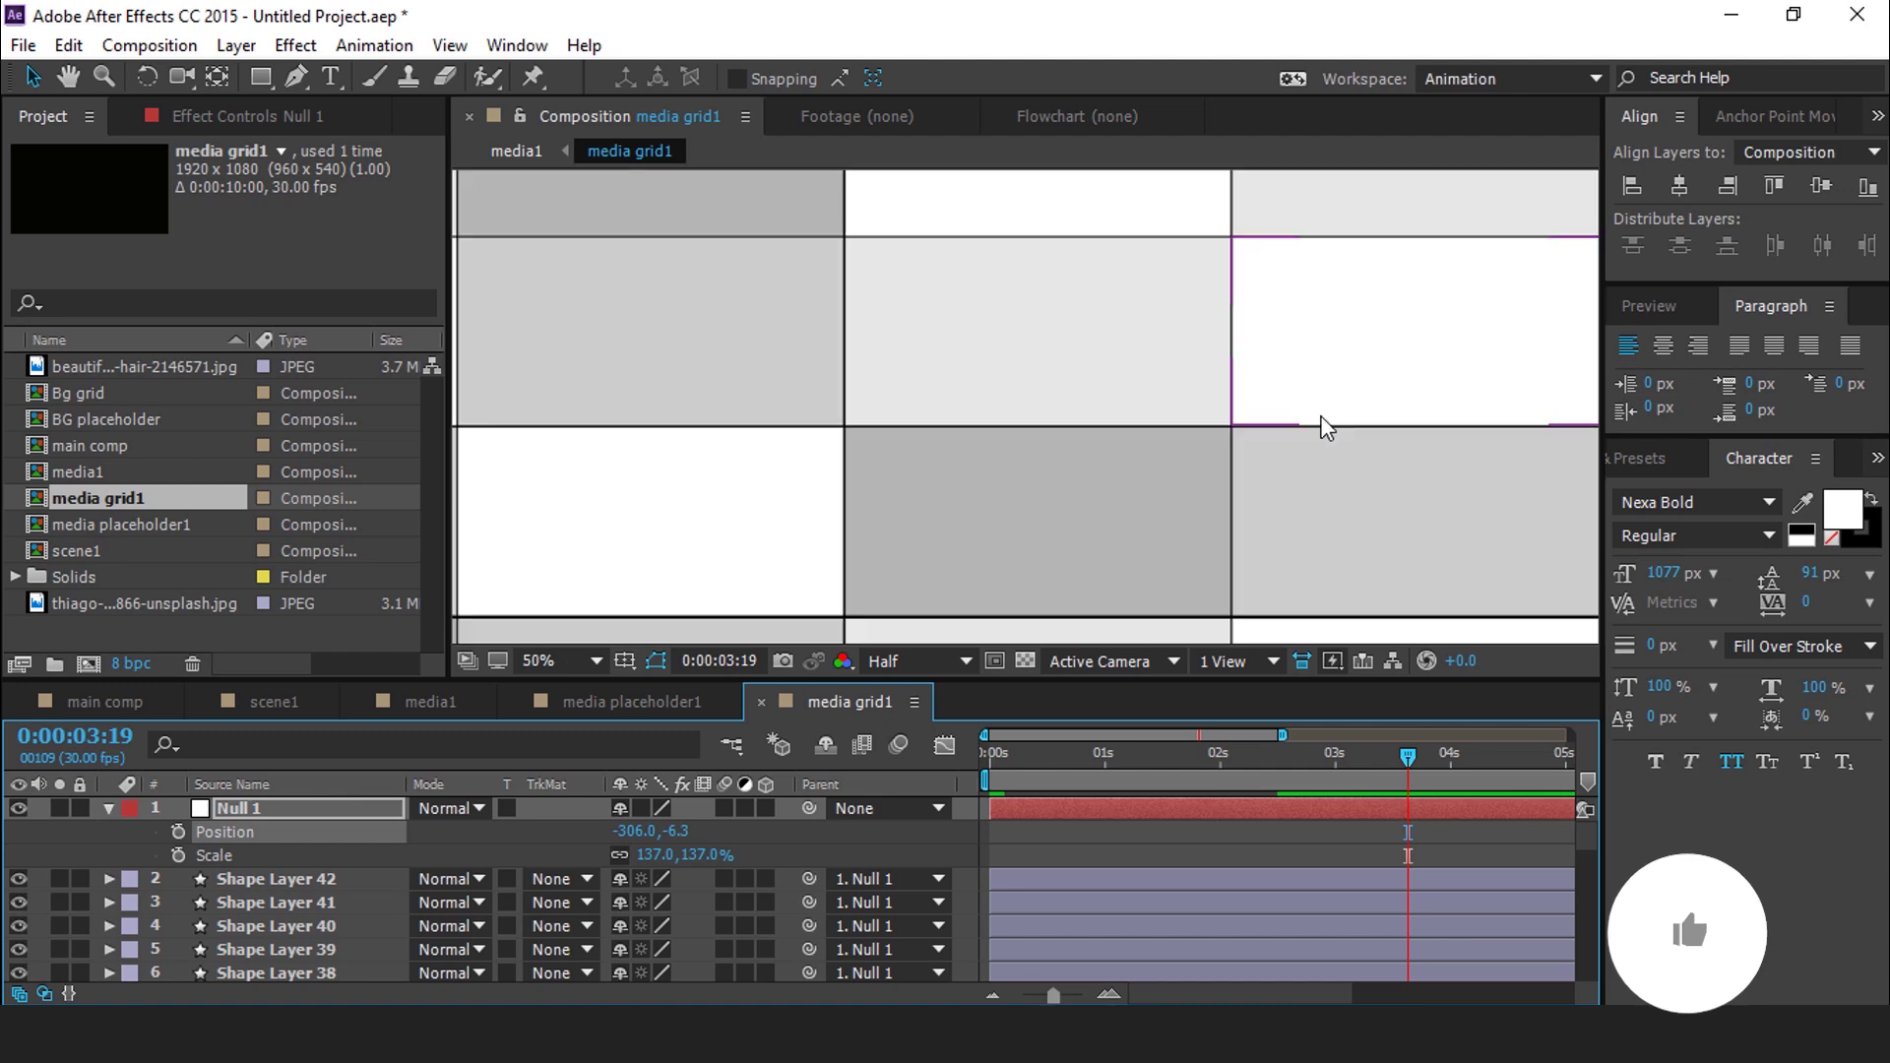
Delete the shape layers of media grid1 that lie beyond the right edge of the frame and in the rows below it
{"action": "left_click_drag", "start_coordinate": [1369, 626], "coordinate": [1278, 346]}
{"action": "scroll", "coordinate": [1278, 347], "scroll_direction": "down", "scroll_amount": 2}
{"action": "scroll", "coordinate": [1265, 363], "scroll_direction": "up", "scroll_amount": 1}
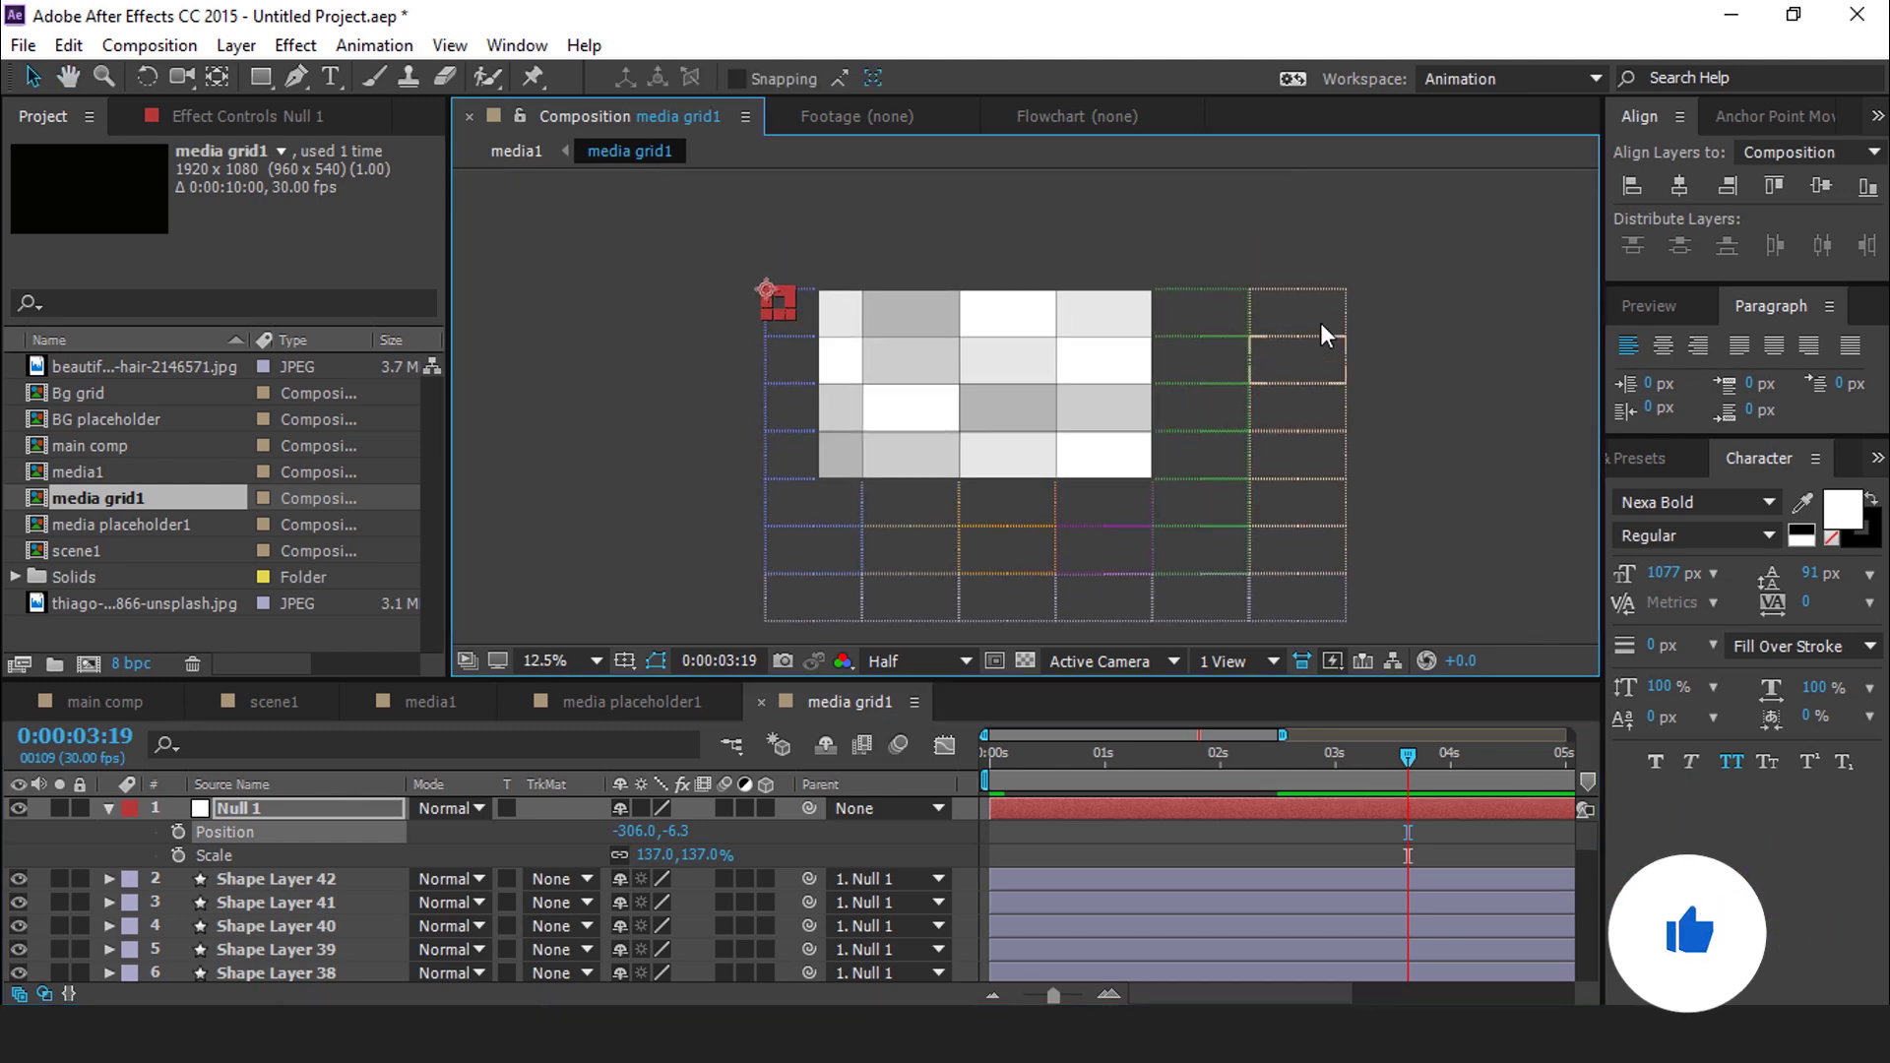
{"action": "left_click_drag", "start_coordinate": [1414, 232], "coordinate": [1292, 642]}
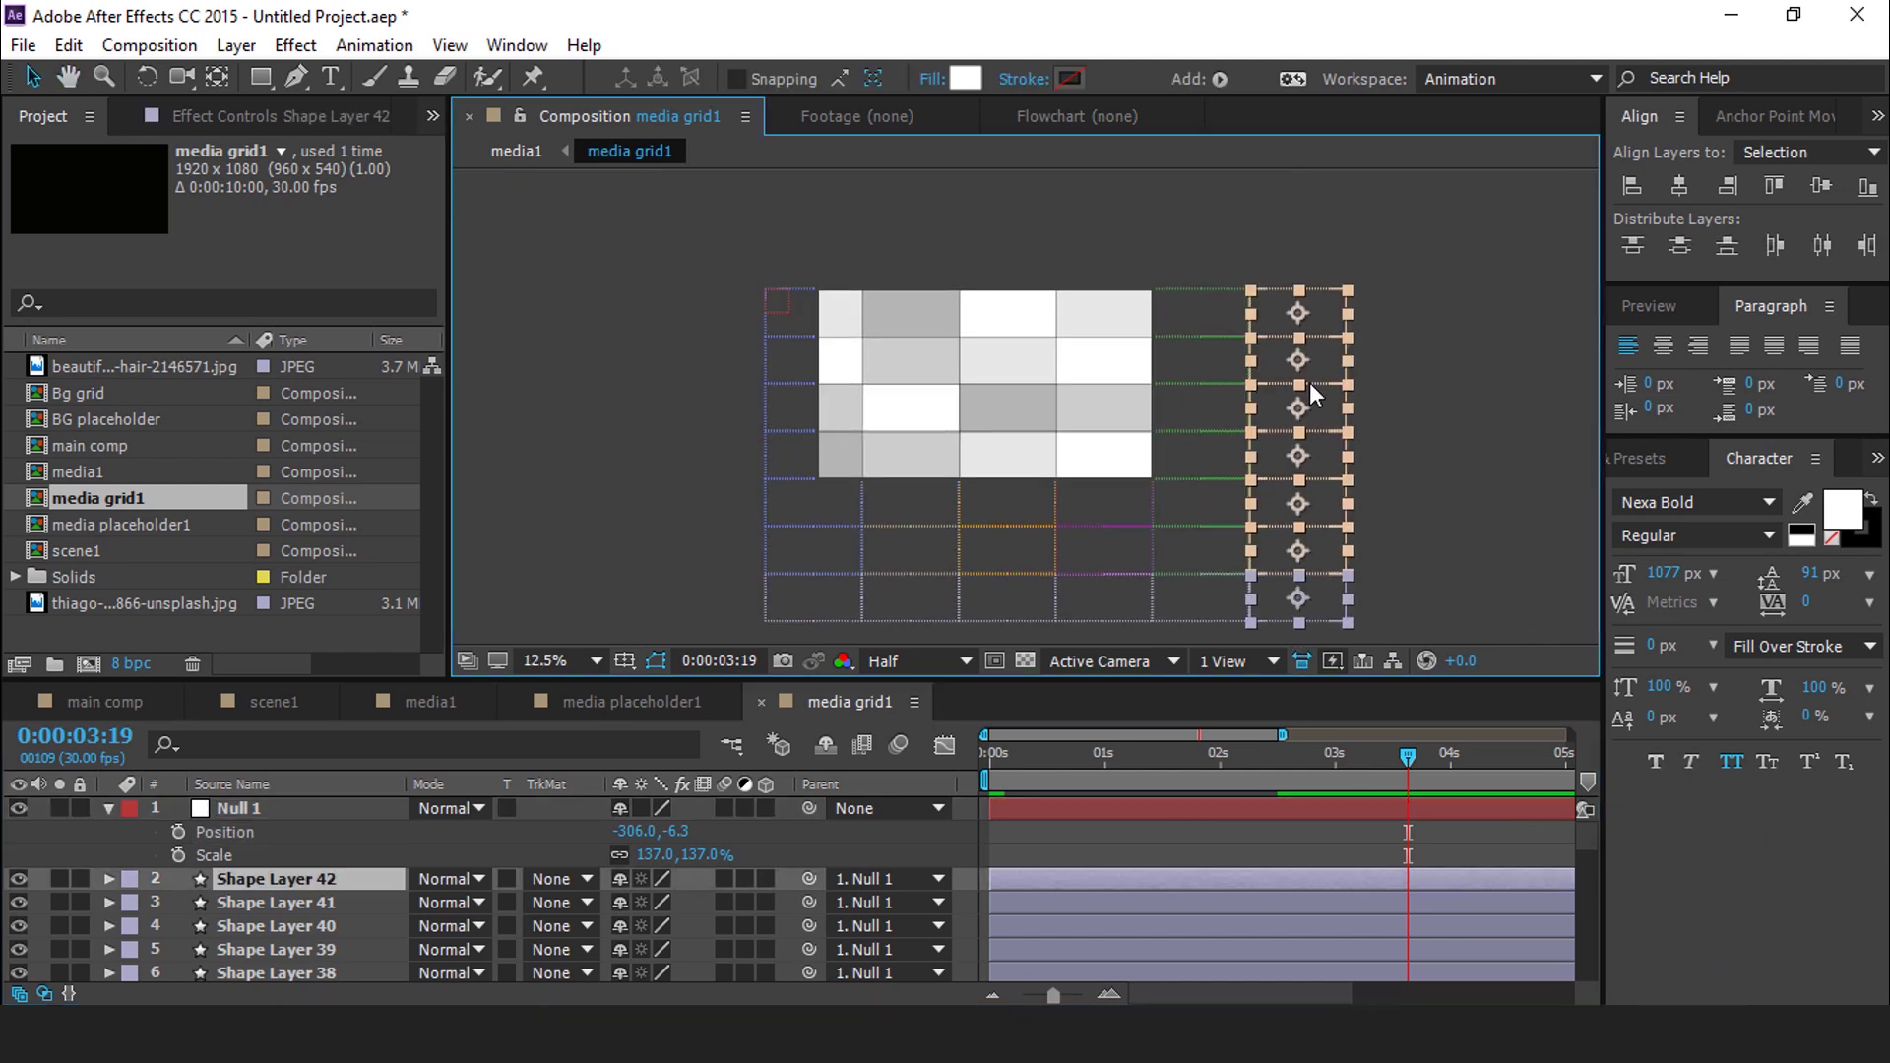
{"action": "key", "text": "Delete"}
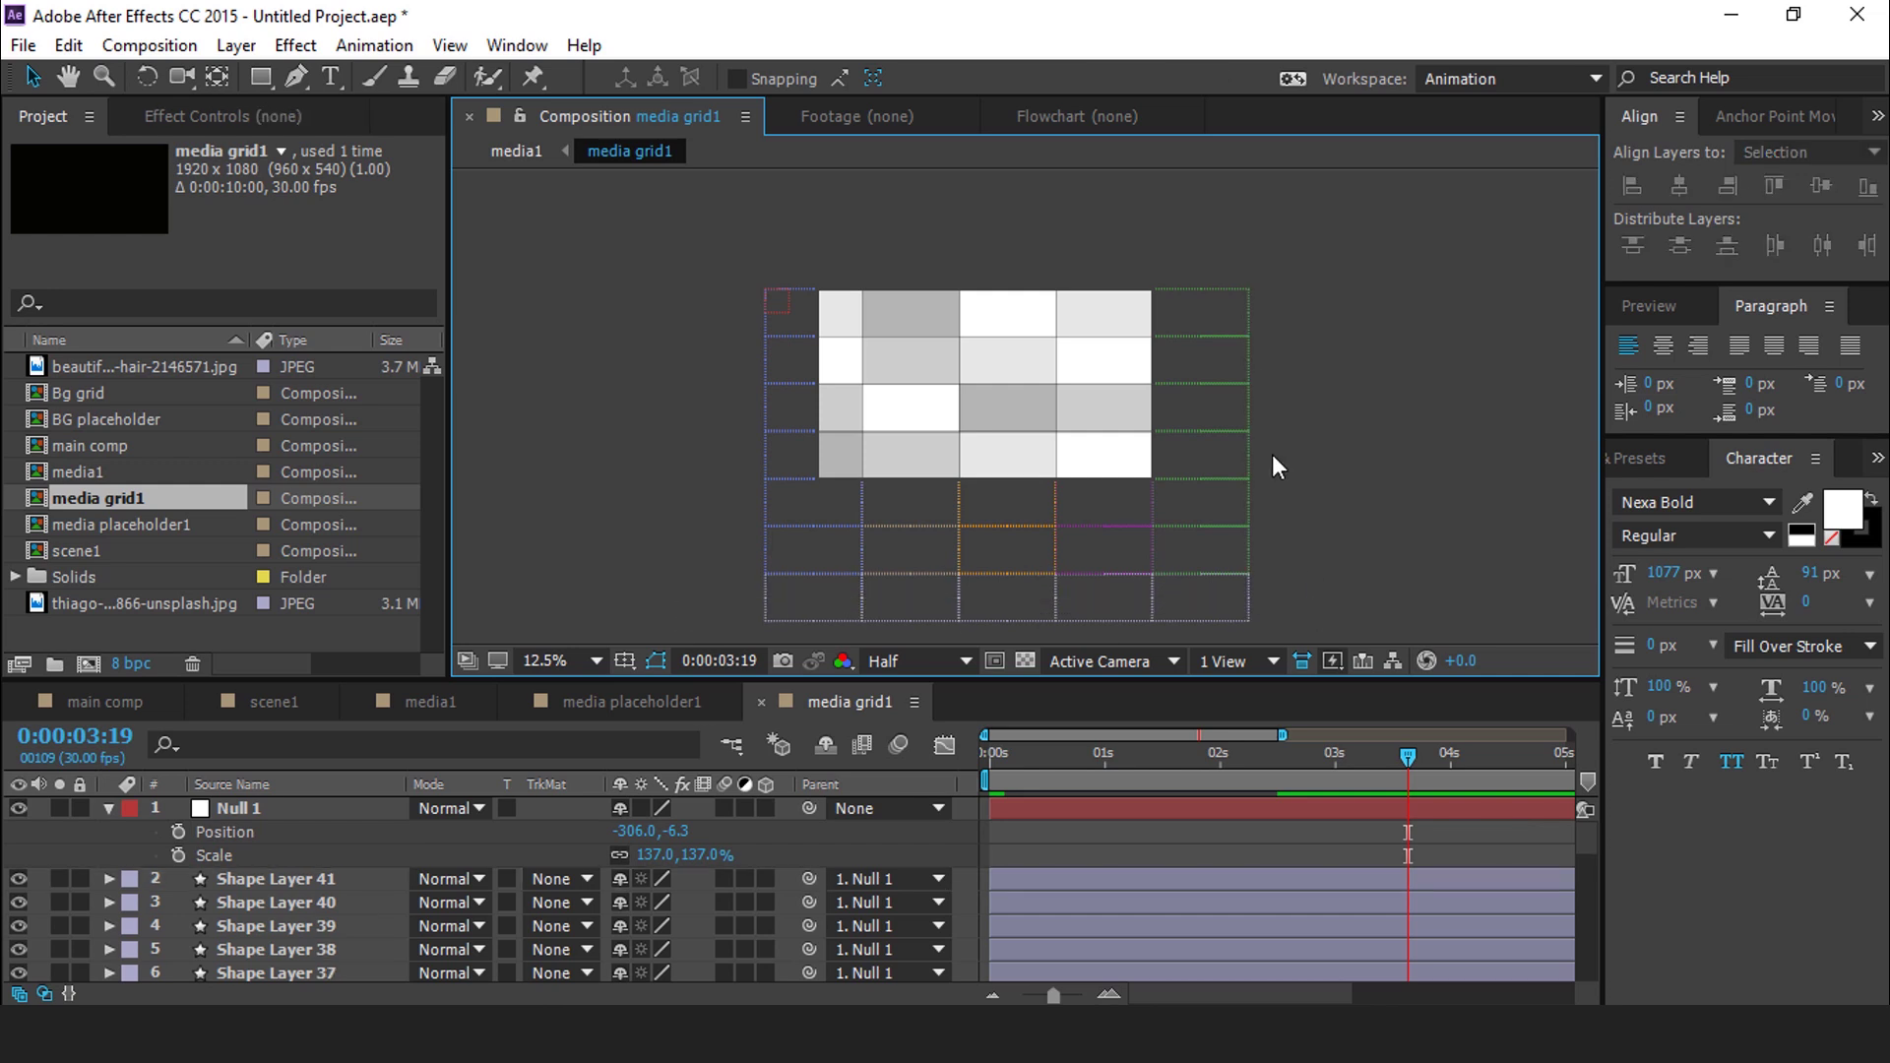
{"action": "left_click_drag", "start_coordinate": [1290, 595], "coordinate": [715, 627]}
{"action": "key", "text": "Delete"}
{"action": "left_click_drag", "start_coordinate": [693, 553], "coordinate": [1270, 579]}
{"action": "key", "text": "Delete"}
{"action": "left_click_drag", "start_coordinate": [1327, 229], "coordinate": [1191, 576]}
{"action": "key", "text": "Delete"}
Delete the partial left column, the top and bottom cells of the next column, and Null 1 from media grid1
{"action": "key", "text": "Delete"}
{"action": "left_click_drag", "start_coordinate": [668, 224], "coordinate": [1415, 511]}
{"action": "key", "text": "Delete"}
{"action": "key", "text": "Delete"}
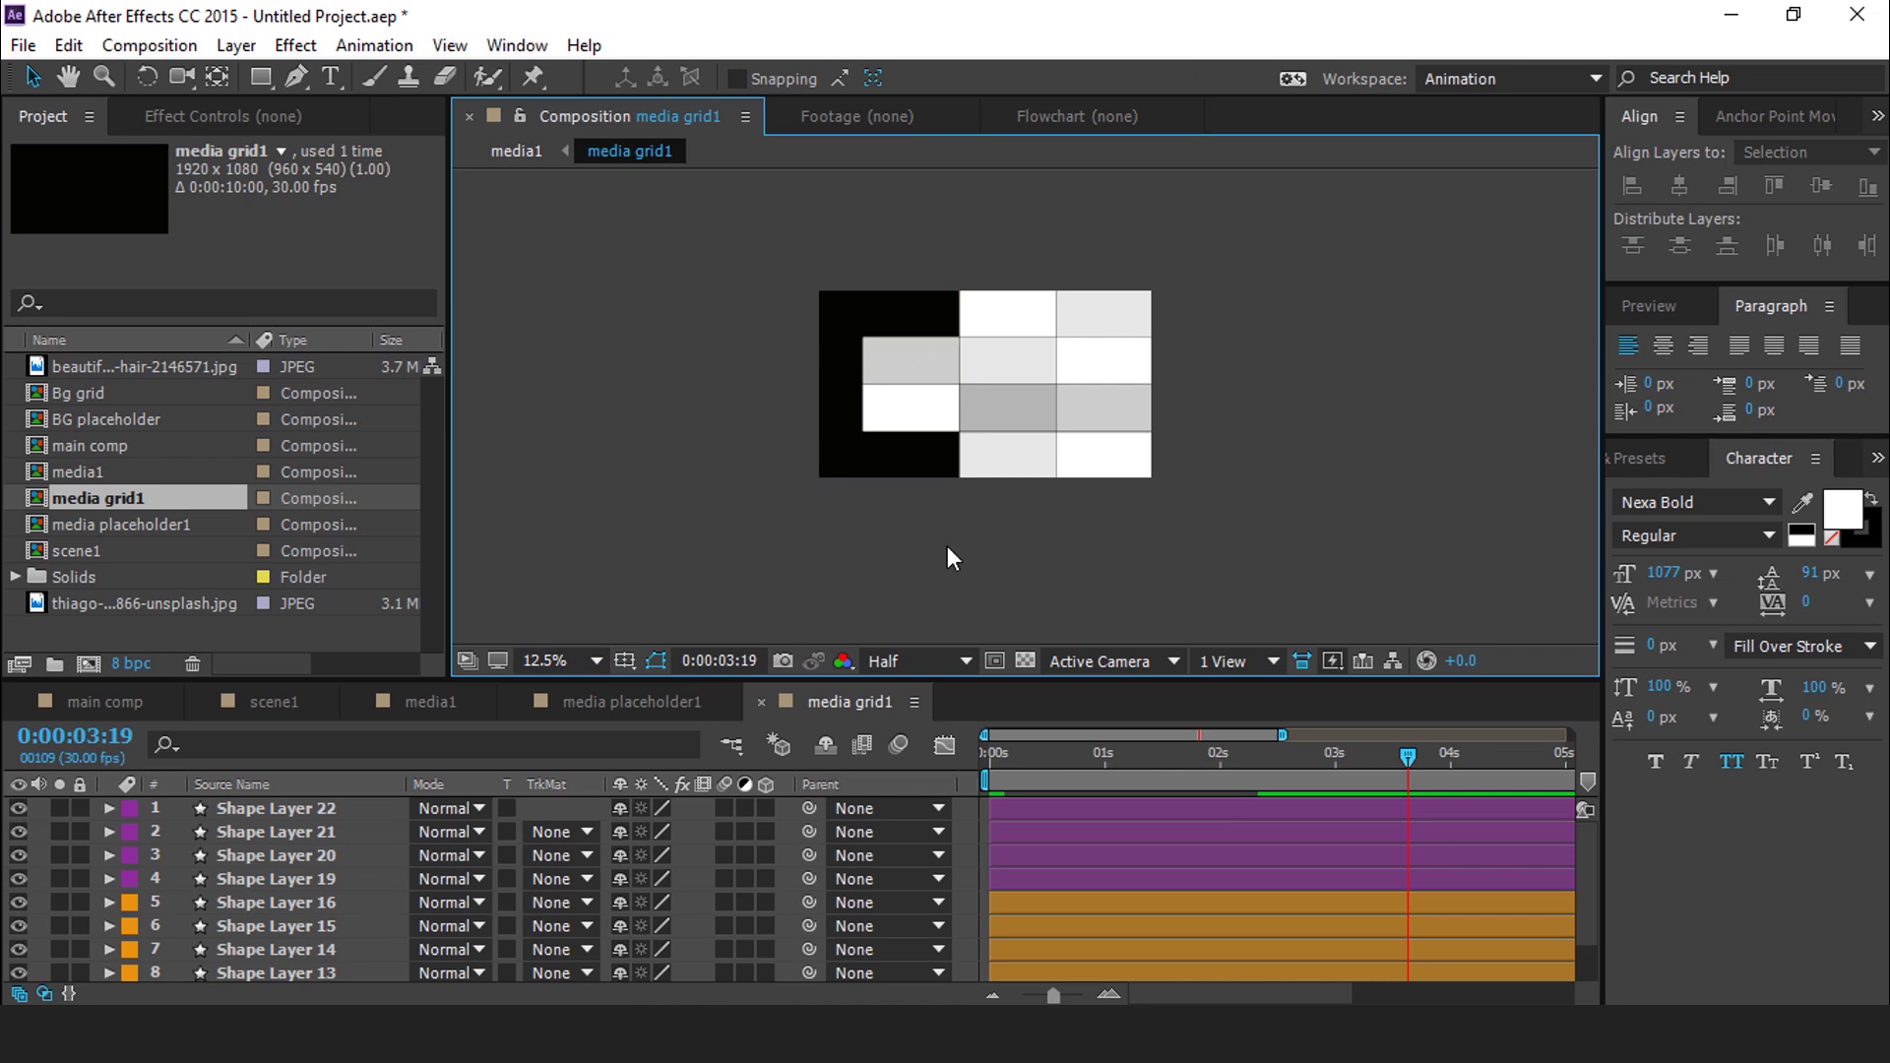
Preview the trimmed grid's animation in media grid1 and check it in the media1 composition
{"action": "key", "text": "Home"}
{"action": "key", "text": "space"}
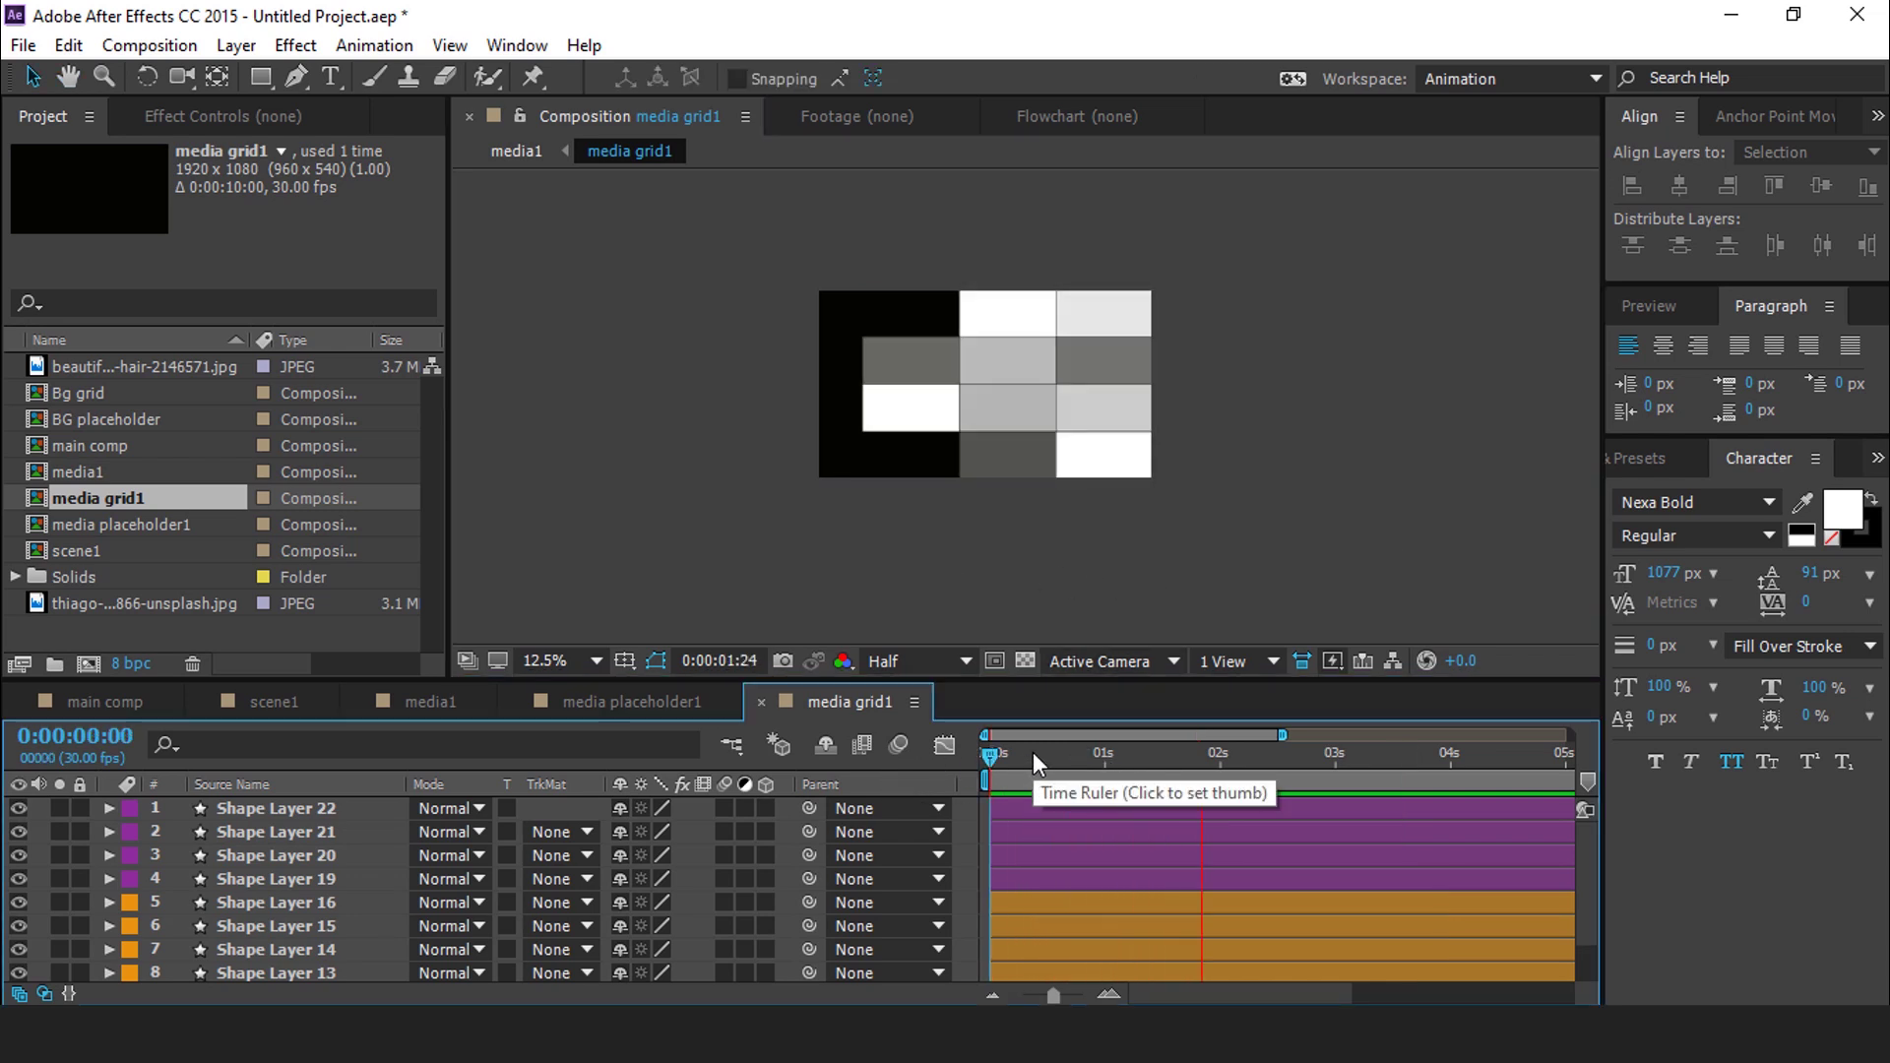
{"action": "left_click_drag", "start_coordinate": [1032, 753], "coordinate": [1332, 760]}
{"action": "left_click", "coordinate": [761, 701]}
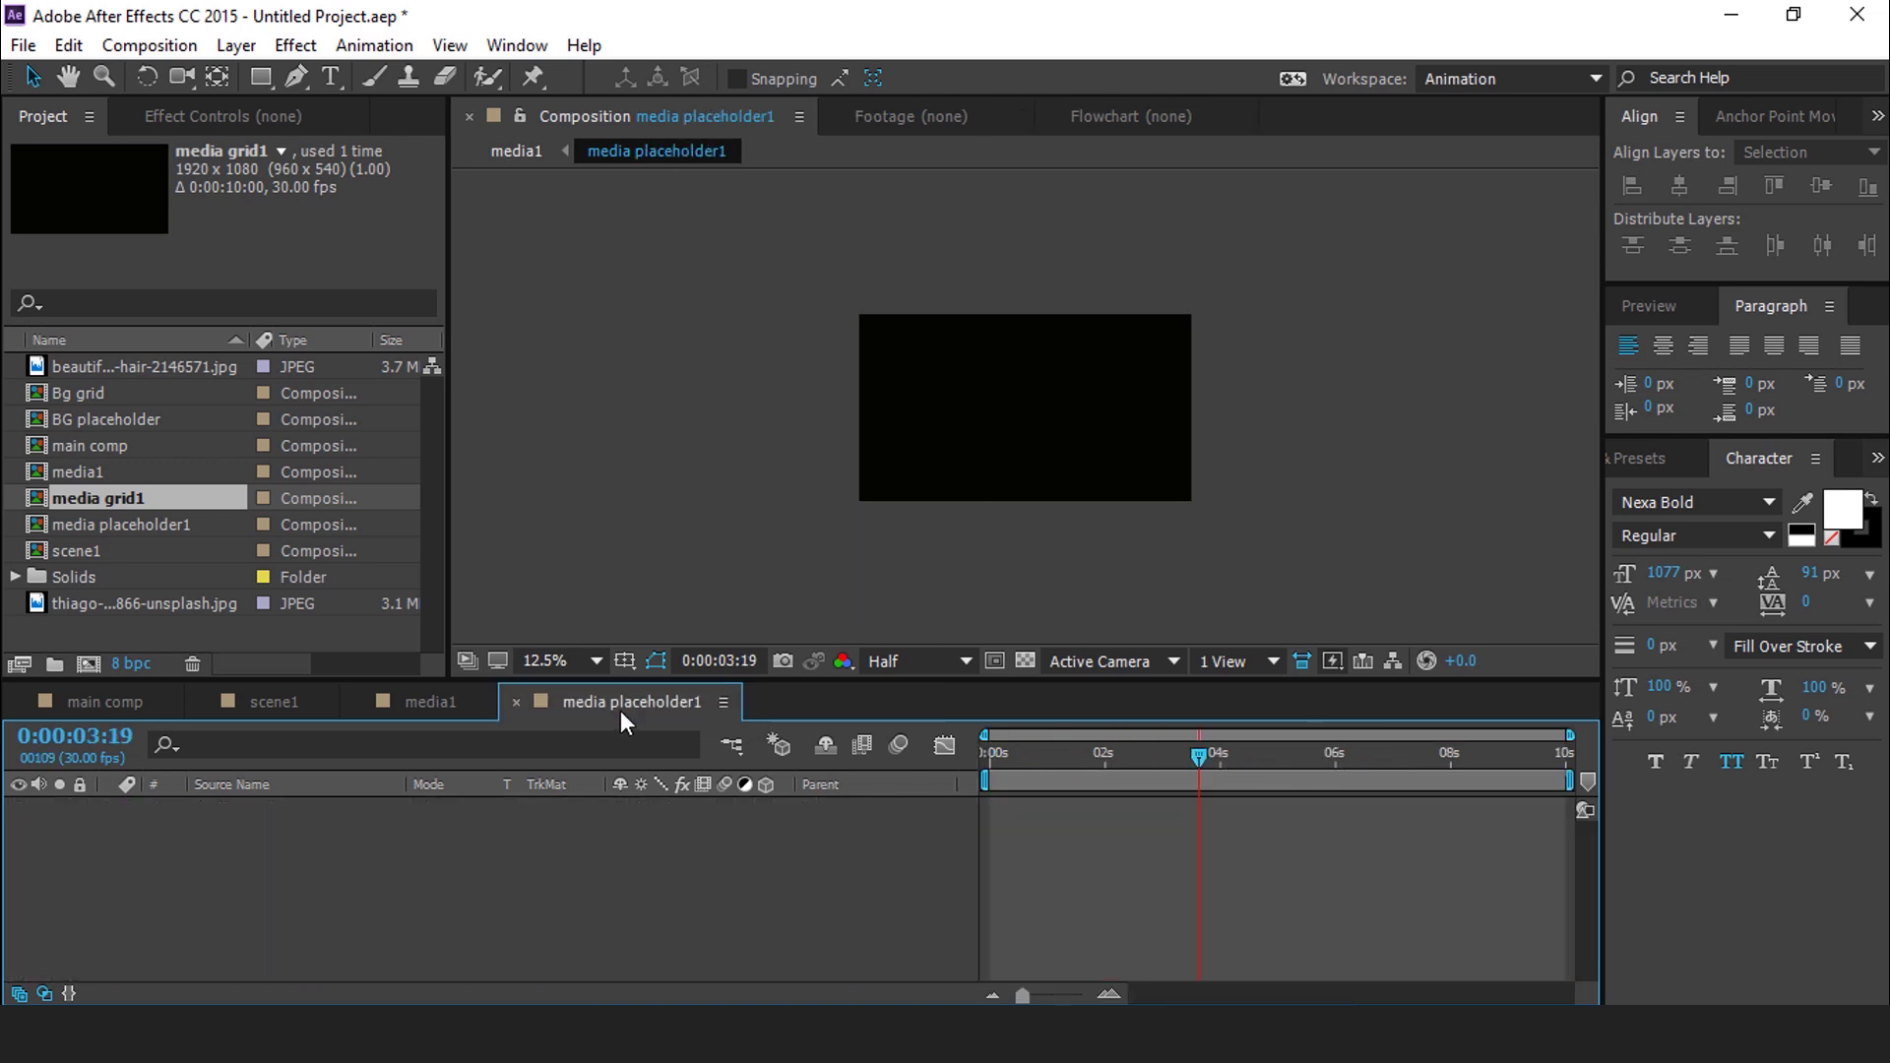
{"action": "left_click", "coordinate": [417, 699]}
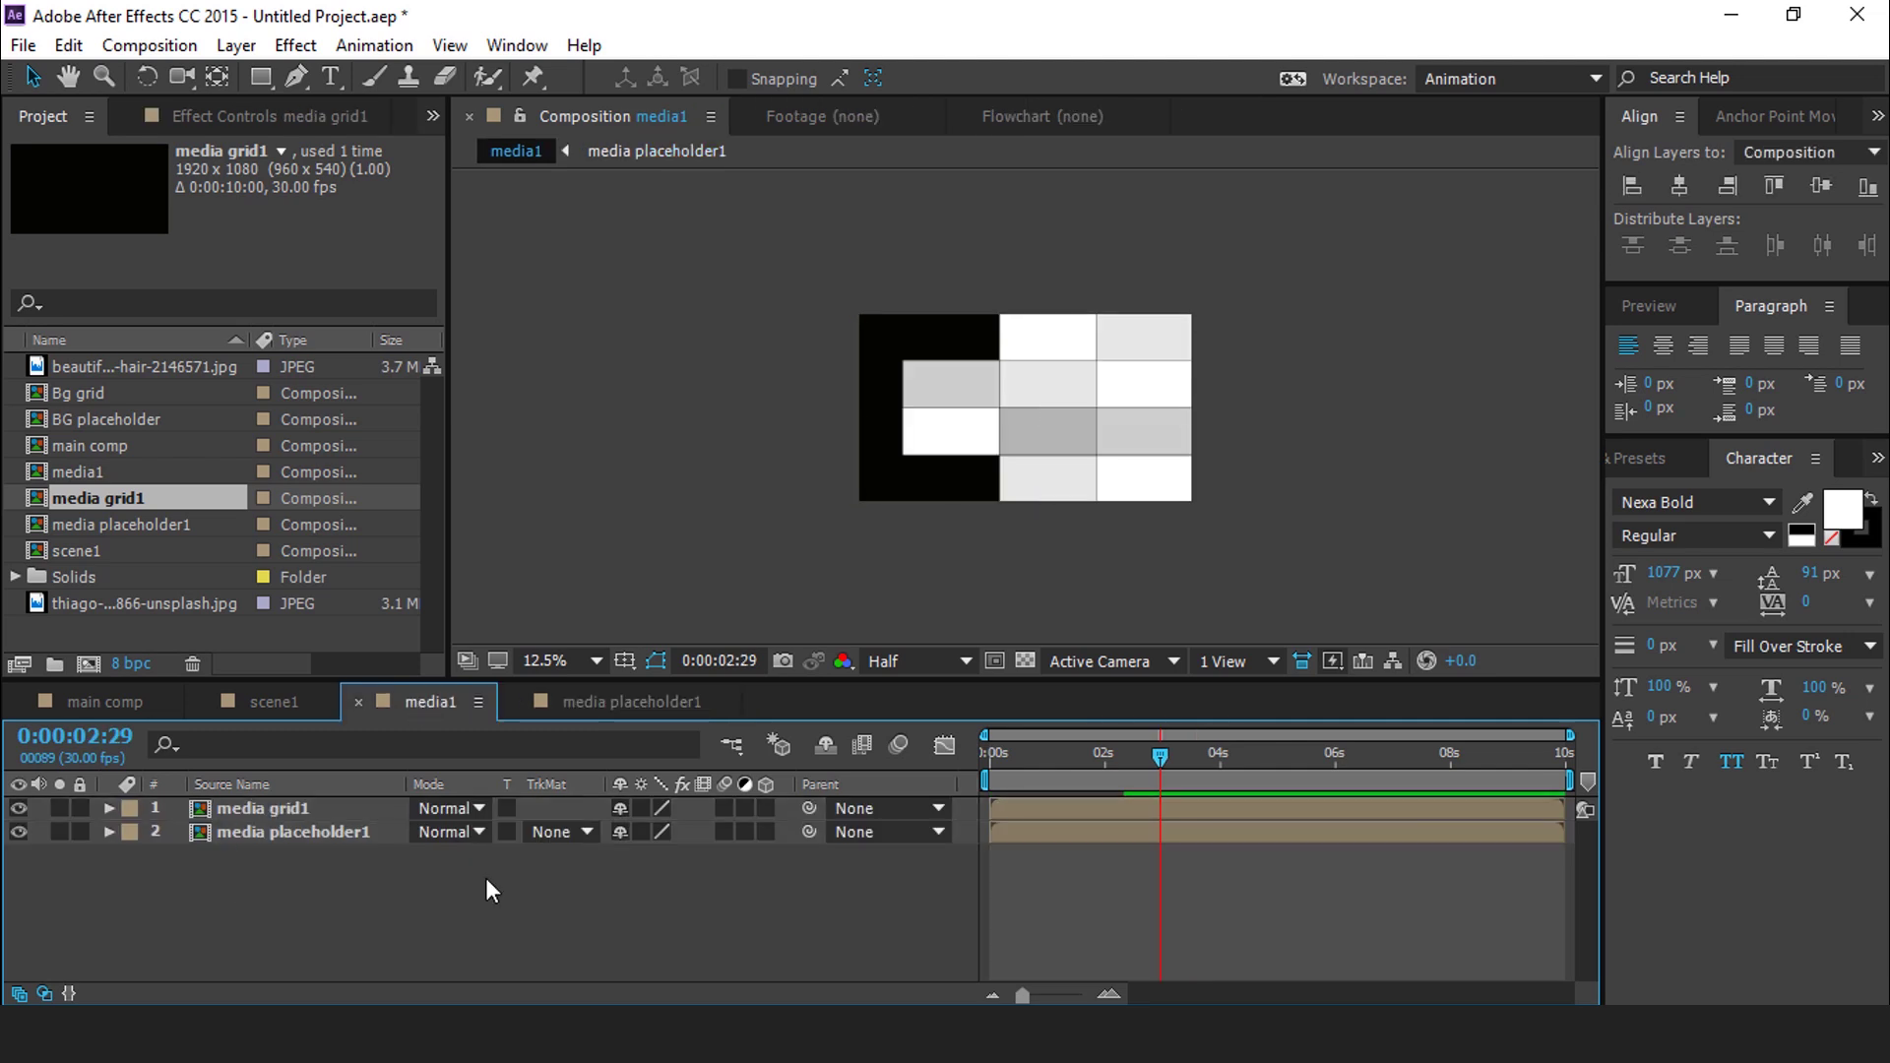
{"action": "left_click_drag", "start_coordinate": [1079, 758], "coordinate": [1203, 748]}
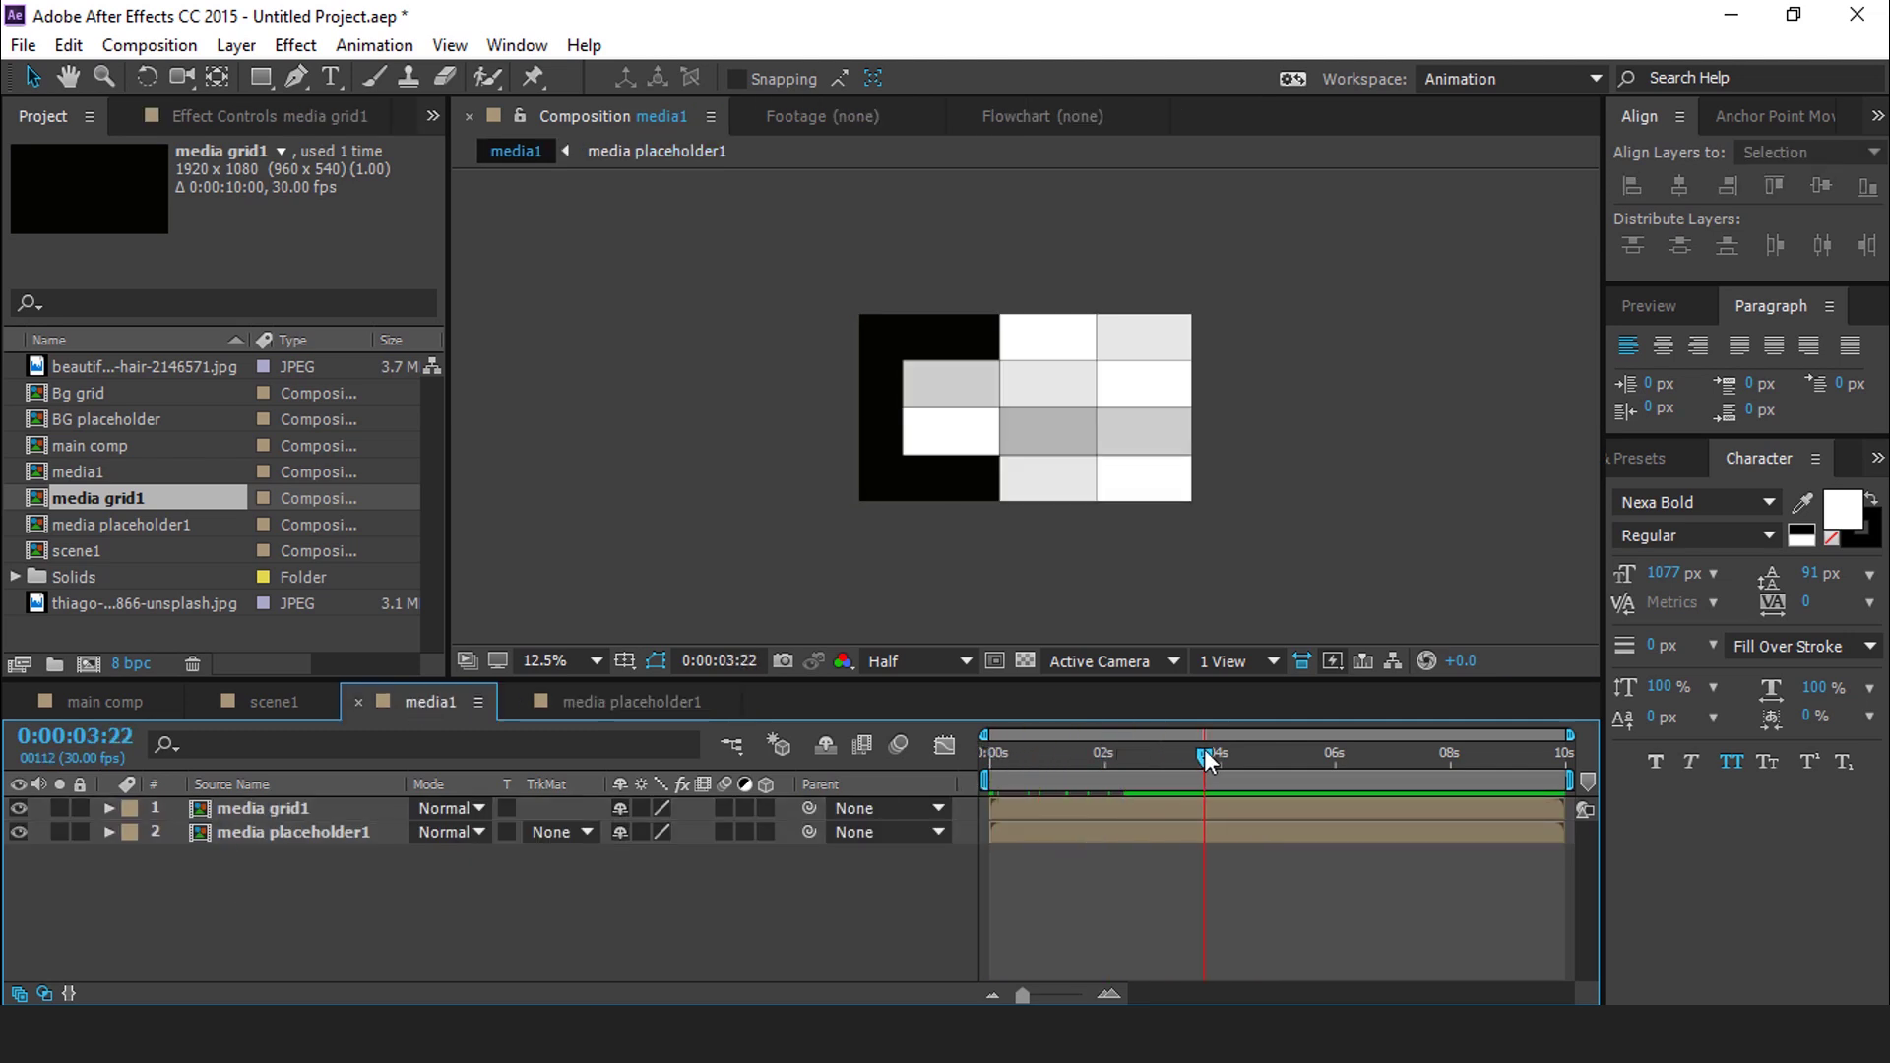
Add the unsplash photo of the child to media placeholder1 and position it within the frame
{"action": "left_click", "coordinate": [277, 835]}
{"action": "double_click", "coordinate": [277, 835]}
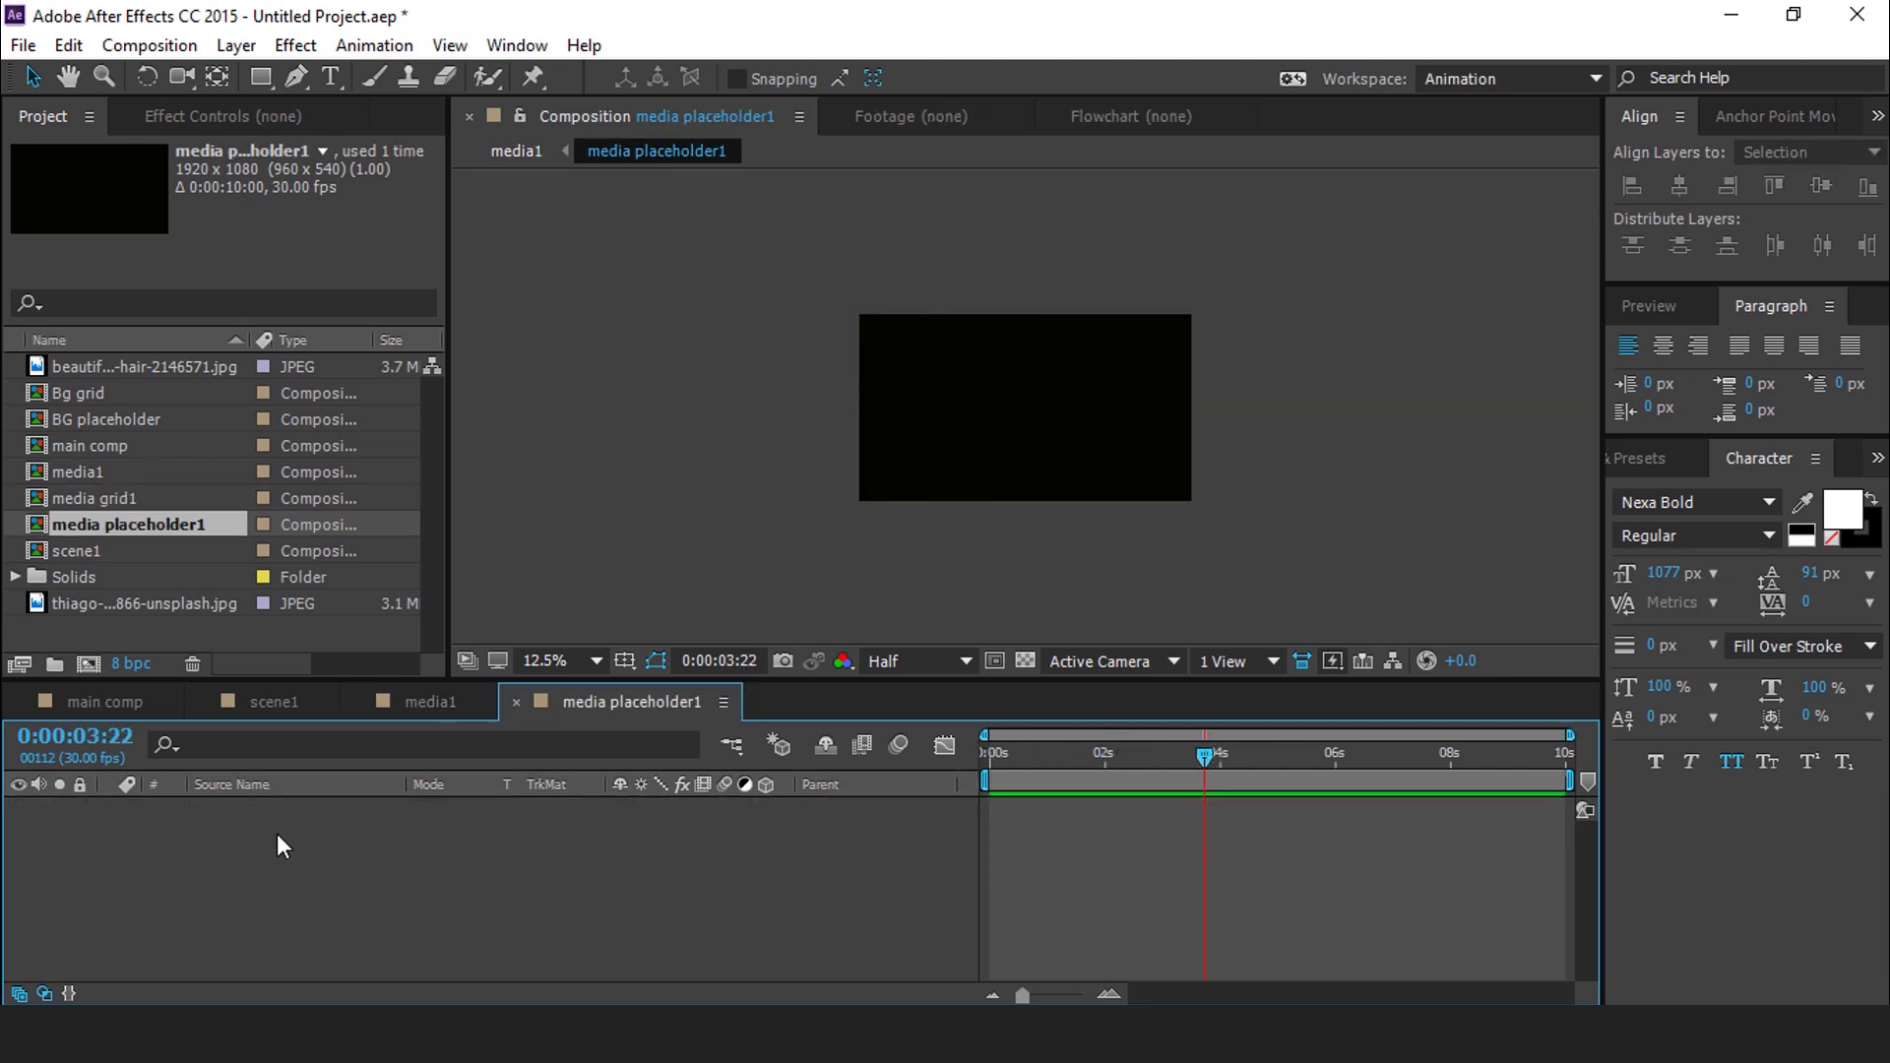
{"action": "left_click", "coordinate": [84, 605]}
{"action": "left_click_drag", "start_coordinate": [36, 606], "coordinate": [233, 871]}
{"action": "left_click_drag", "start_coordinate": [1210, 506], "coordinate": [1264, 531]}
In media1, set media placeholder1's track matte to Alpha Matte "media grid1"
{"action": "left_click", "coordinate": [456, 700]}
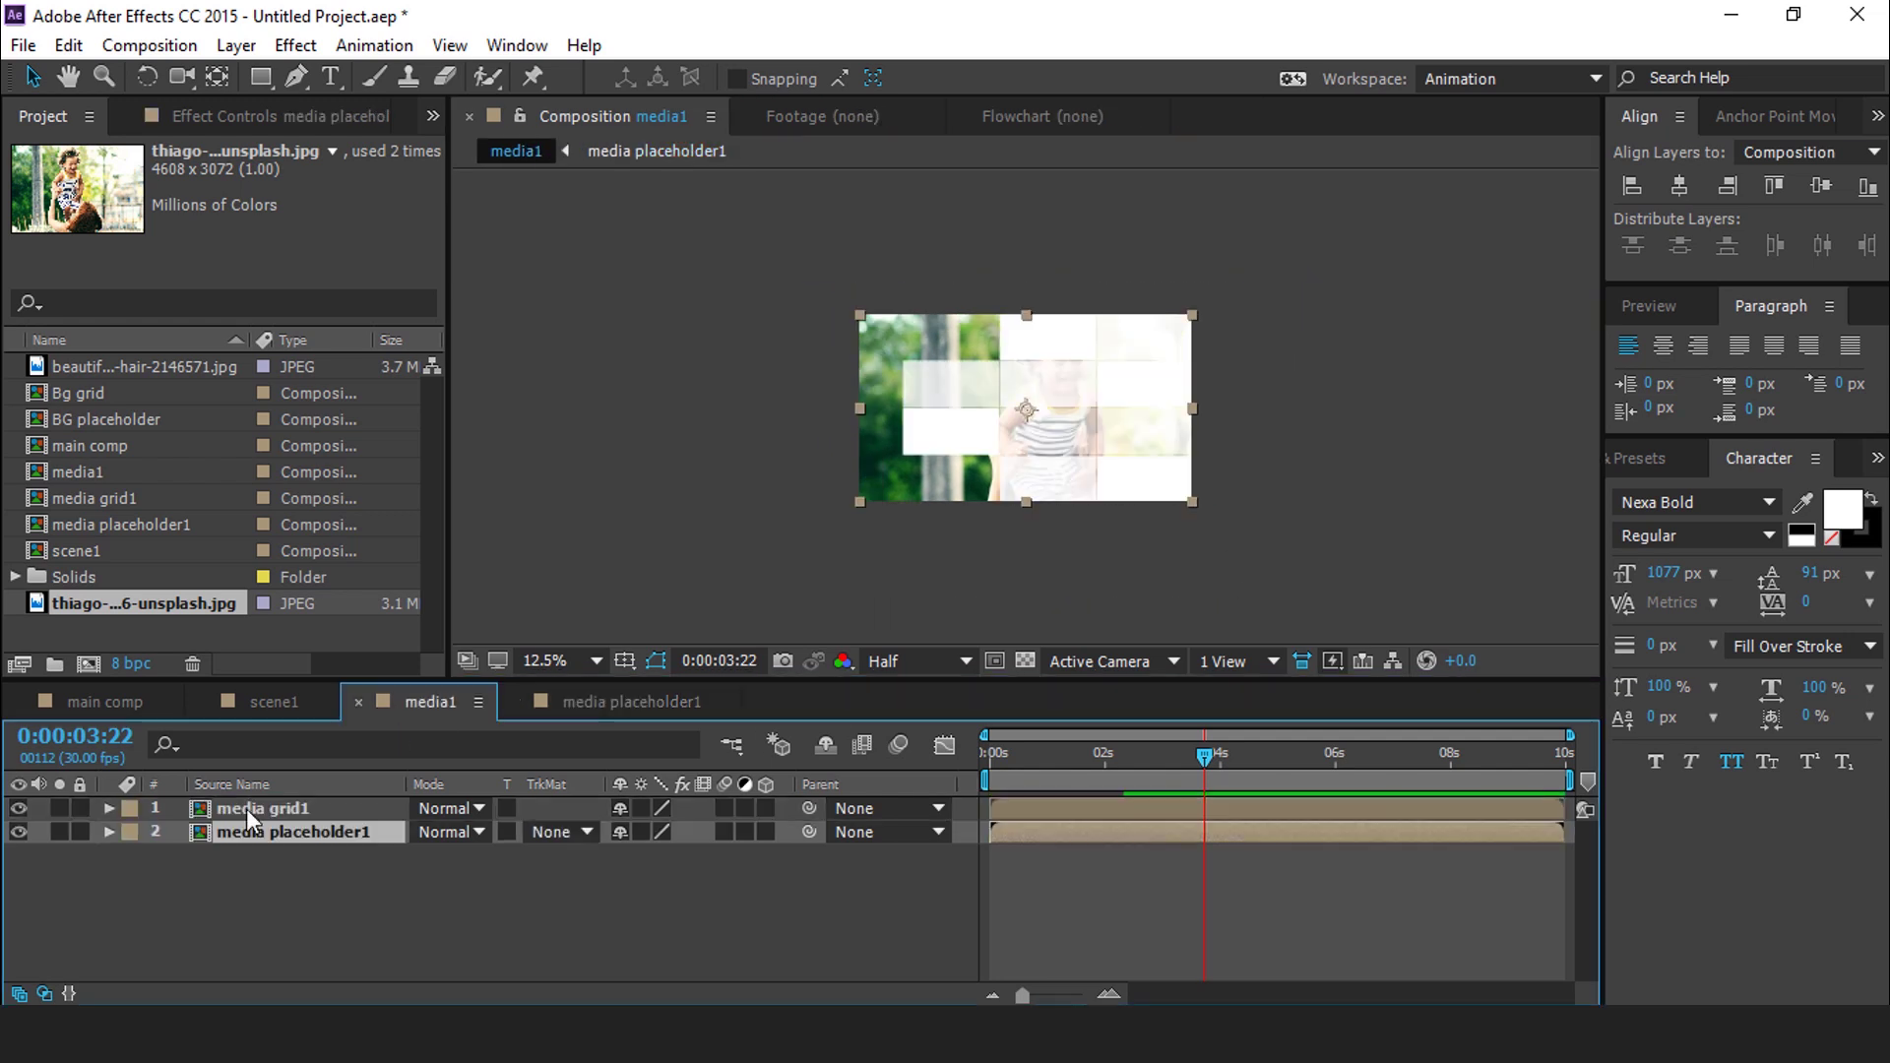
{"action": "left_click", "coordinate": [583, 830]}
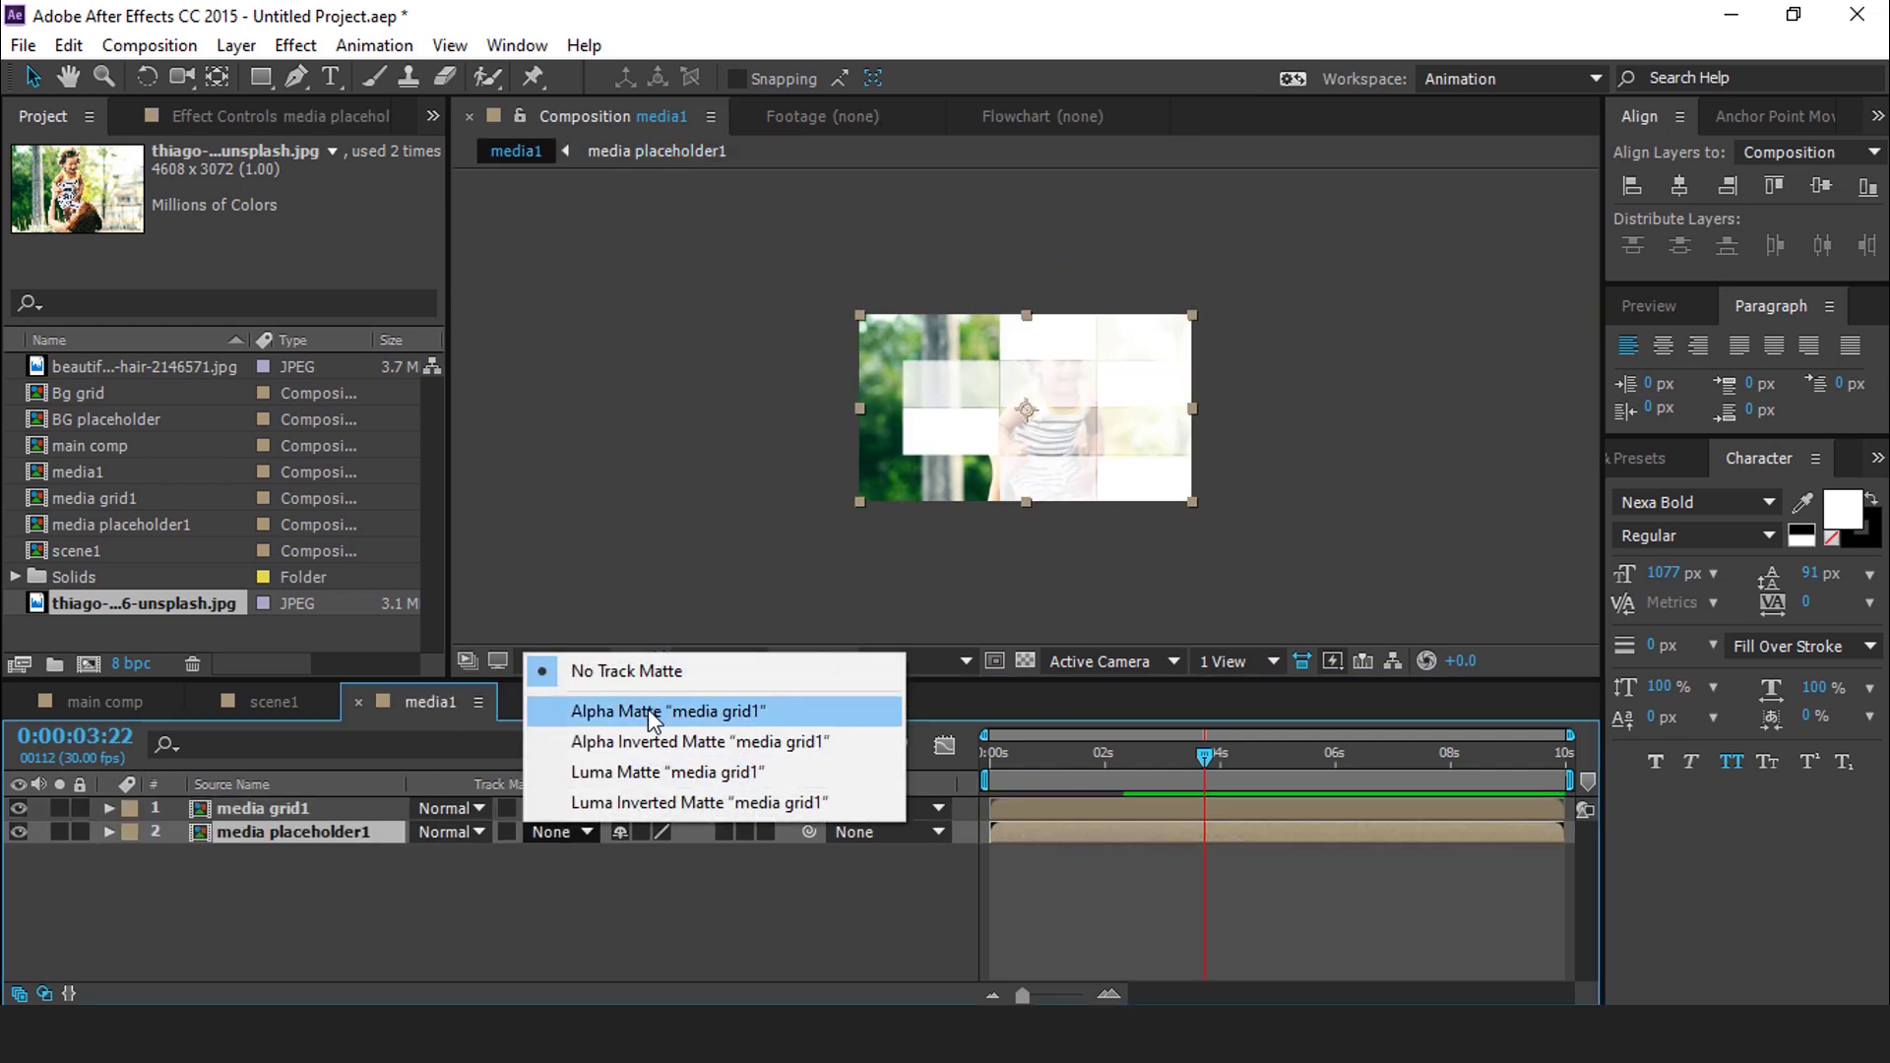
{"action": "left_click", "coordinate": [646, 709]}
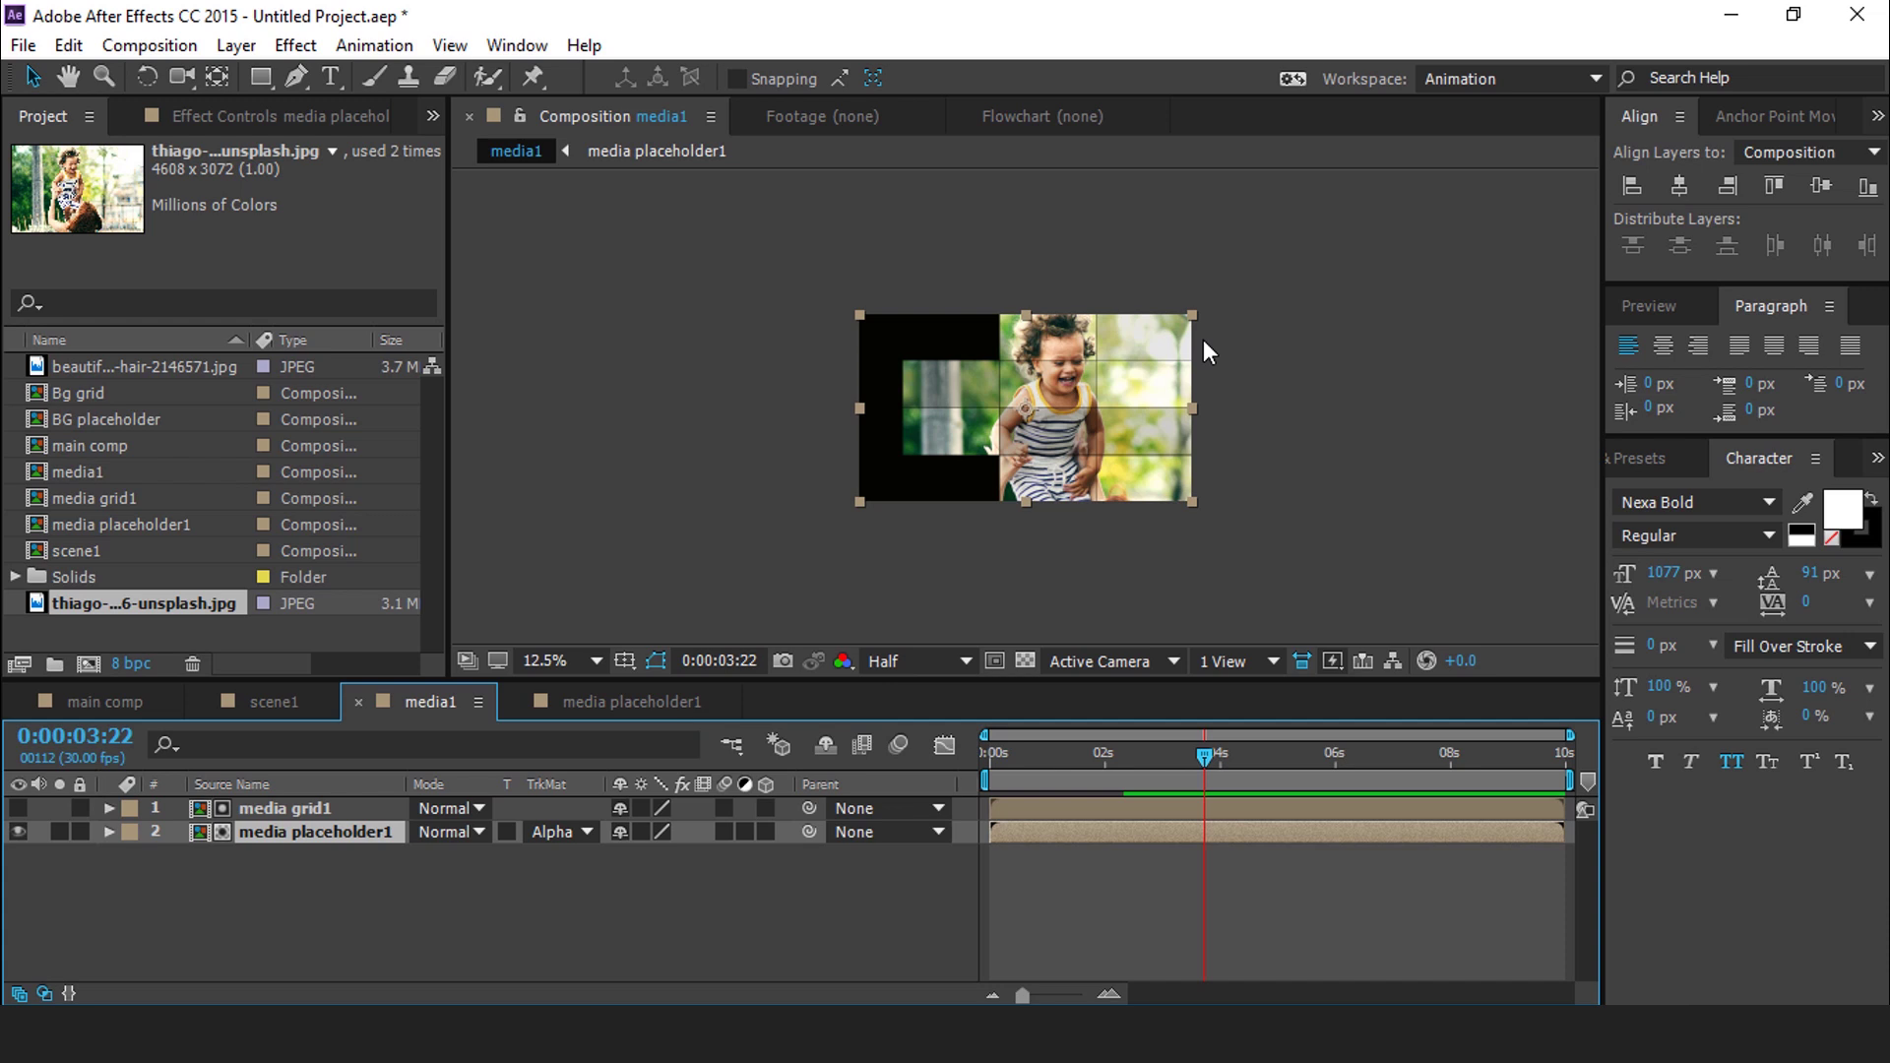
Place the media1 composition at the top of scene1, above the PROMO text, and scrub through the result
{"action": "left_click", "coordinate": [260, 701]}
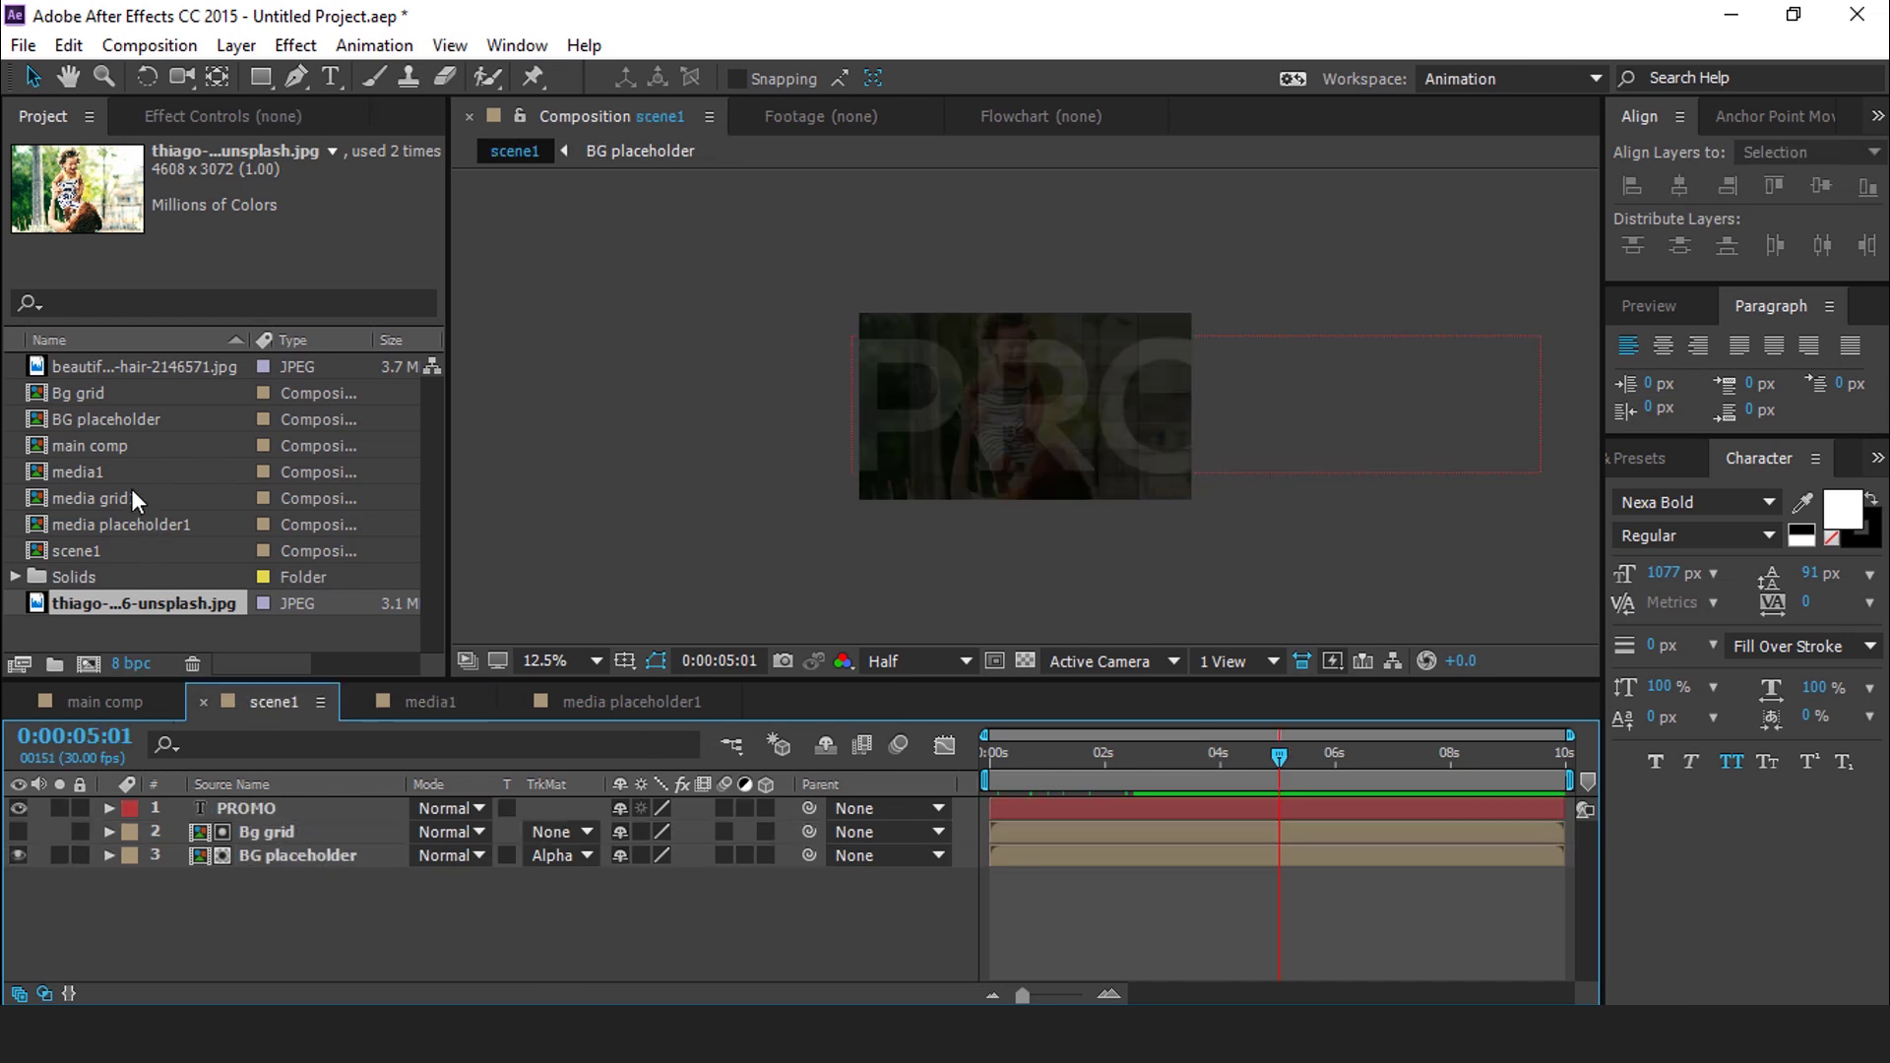
{"action": "left_click", "coordinate": [98, 474]}
{"action": "left_click_drag", "start_coordinate": [45, 468], "coordinate": [268, 803]}
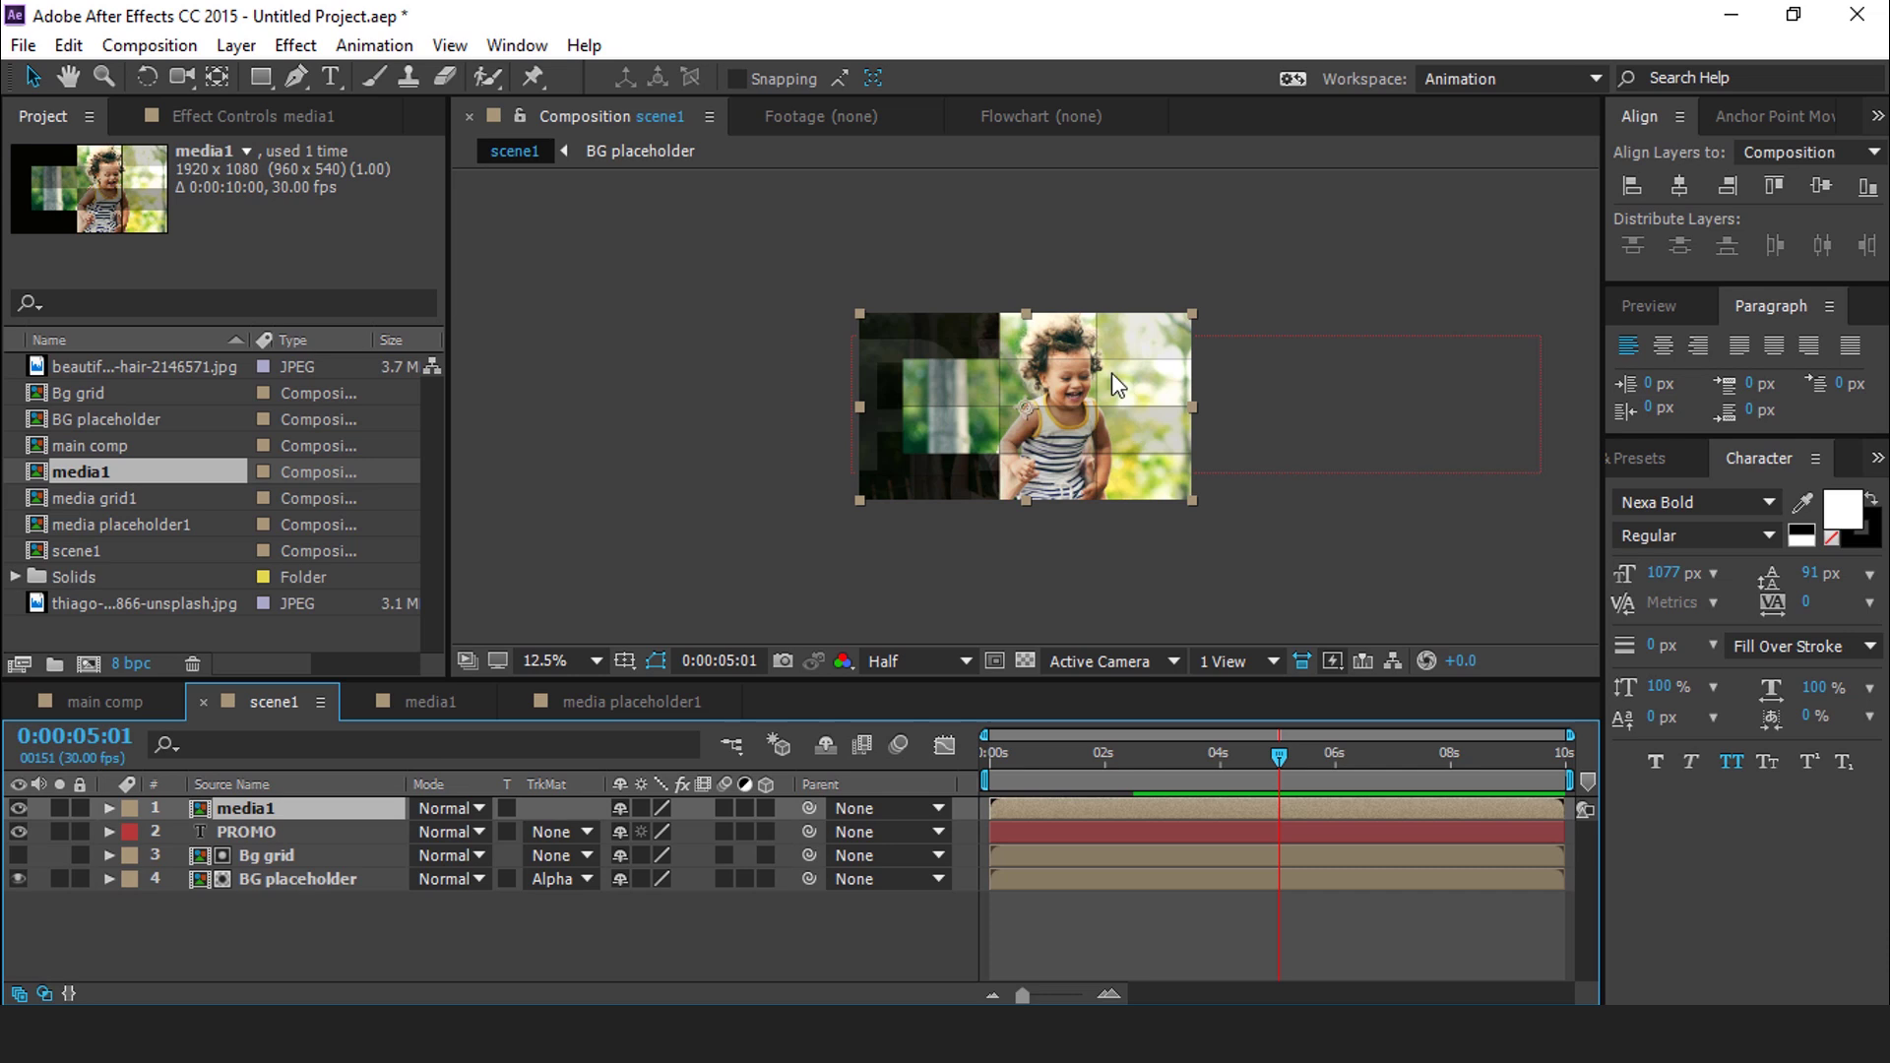
{"action": "left_click_drag", "start_coordinate": [1068, 766], "coordinate": [966, 772]}
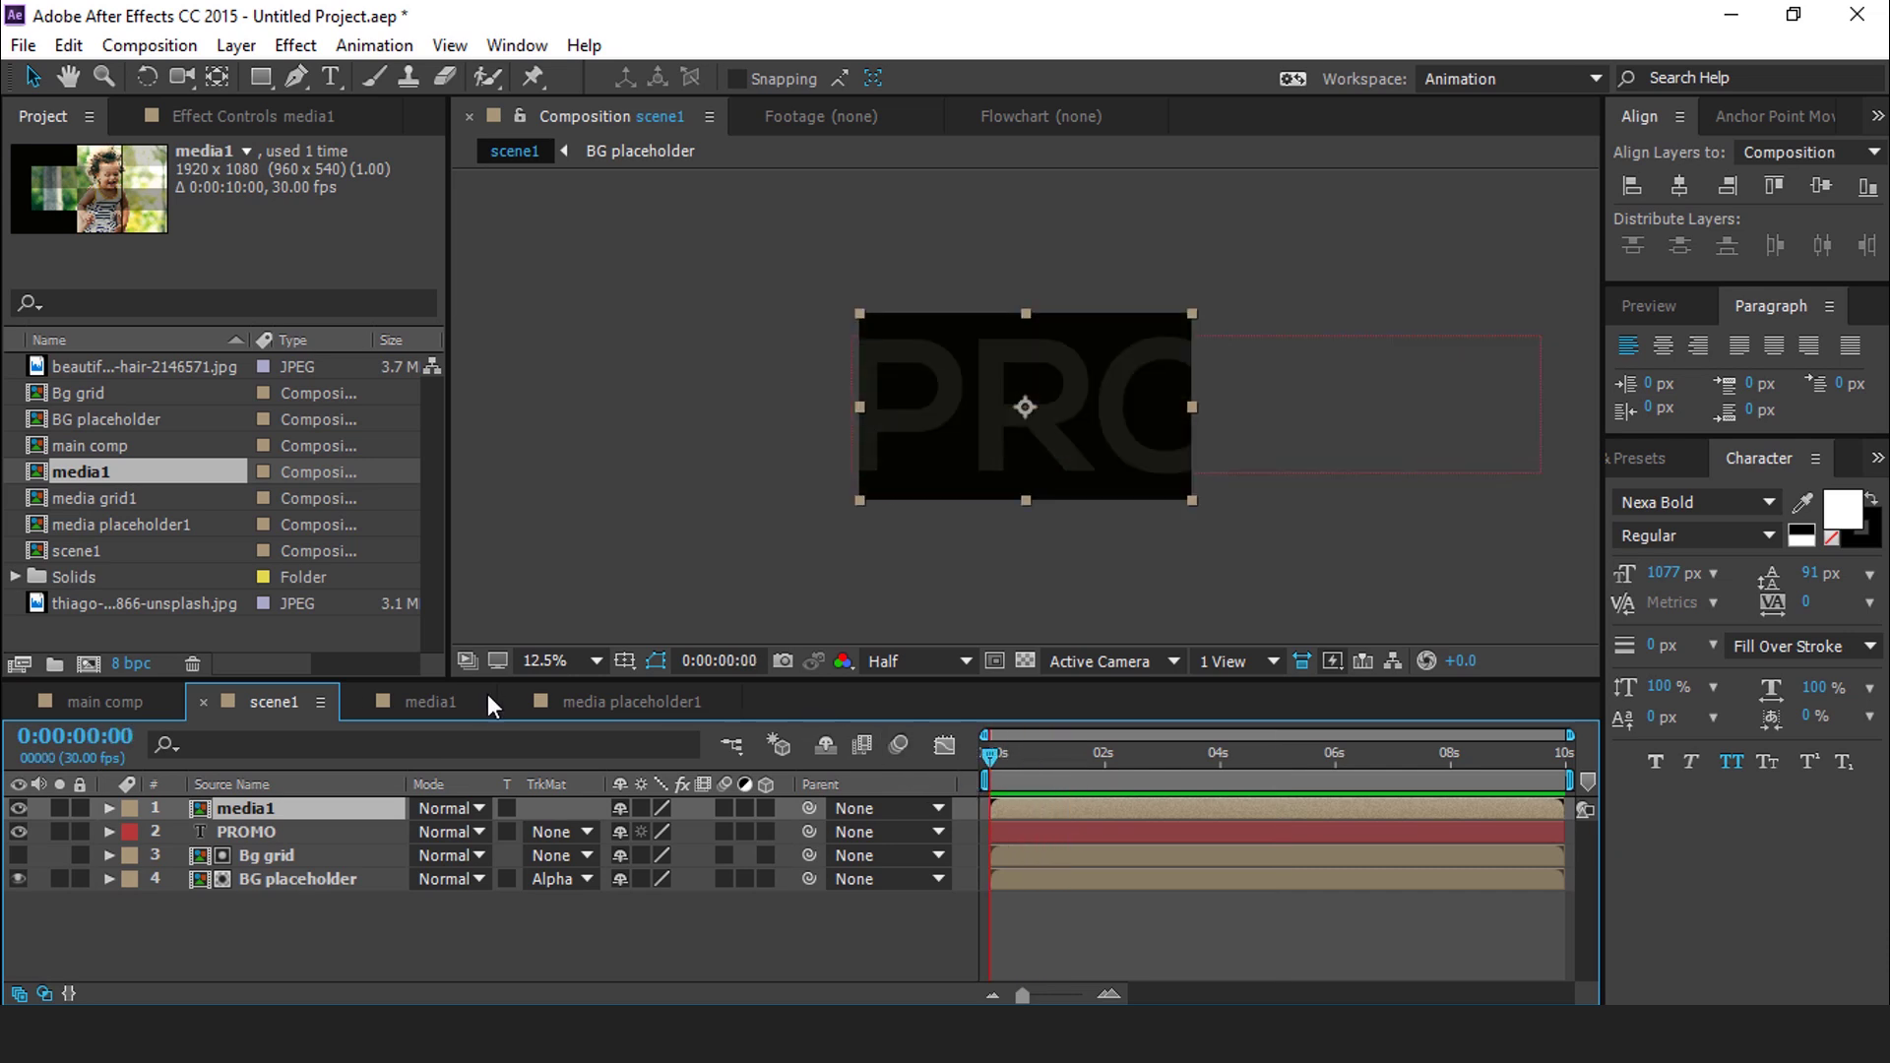
{"action": "left_click_drag", "start_coordinate": [1013, 754], "coordinate": [1172, 764]}
Draw a large rectangle as a new shape layer over the left half of scene1 and fill it with pink F68FC9
{"action": "left_click", "coordinate": [783, 965]}
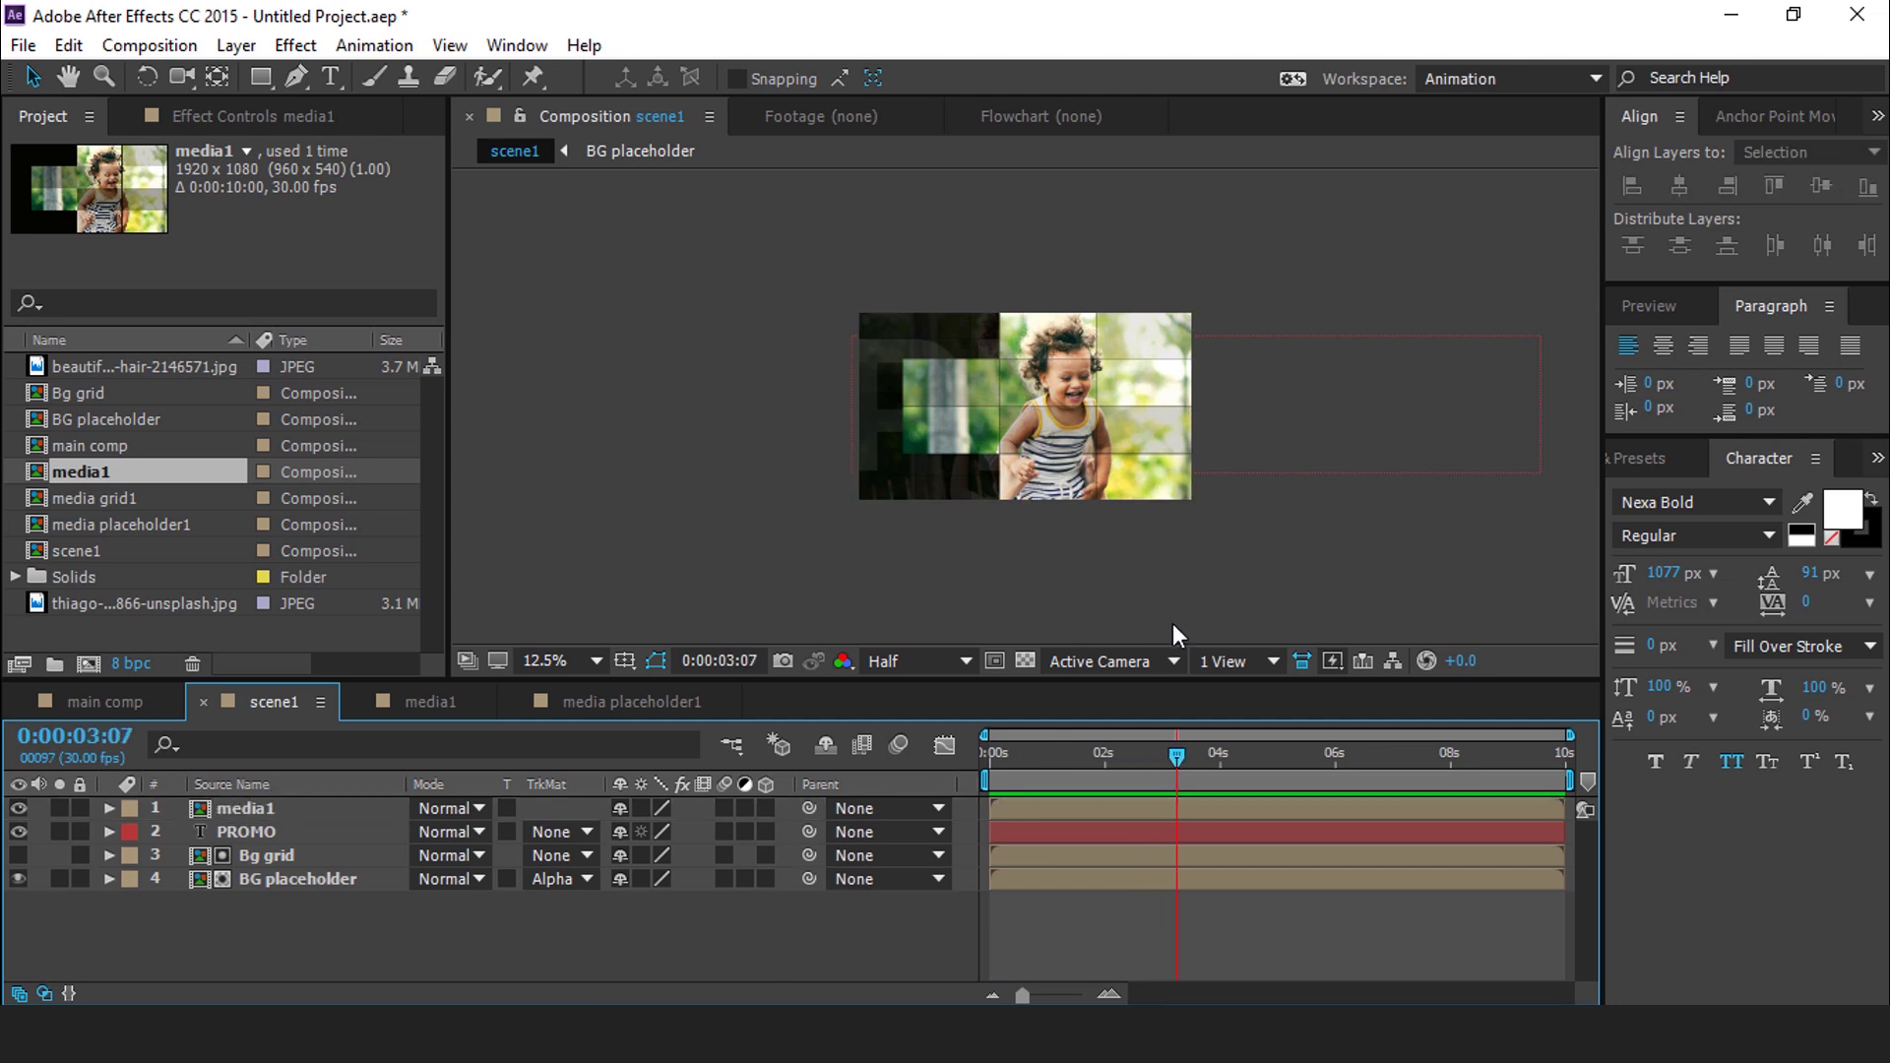
{"action": "key", "text": "period"}
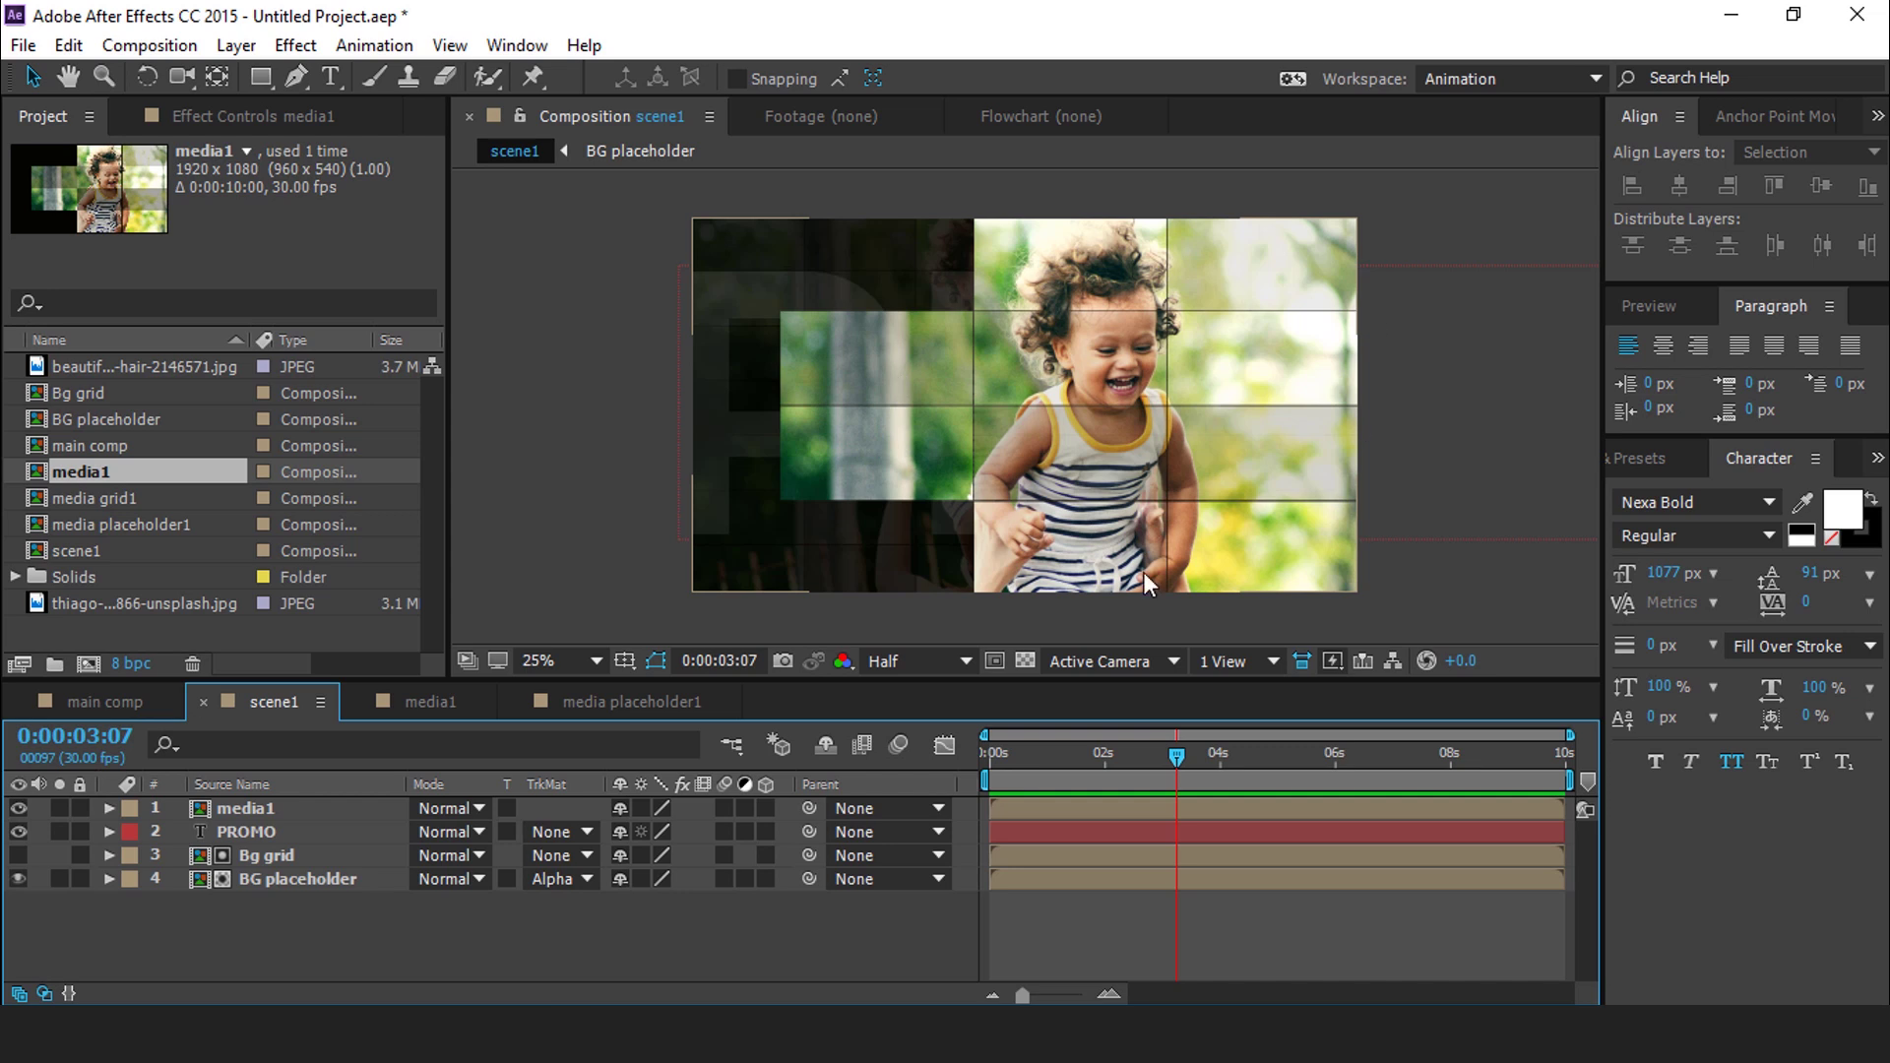
{"action": "left_click", "coordinate": [270, 79]}
{"action": "left_click_drag", "start_coordinate": [725, 270], "coordinate": [1047, 557]}
{"action": "left_click", "coordinate": [738, 79]}
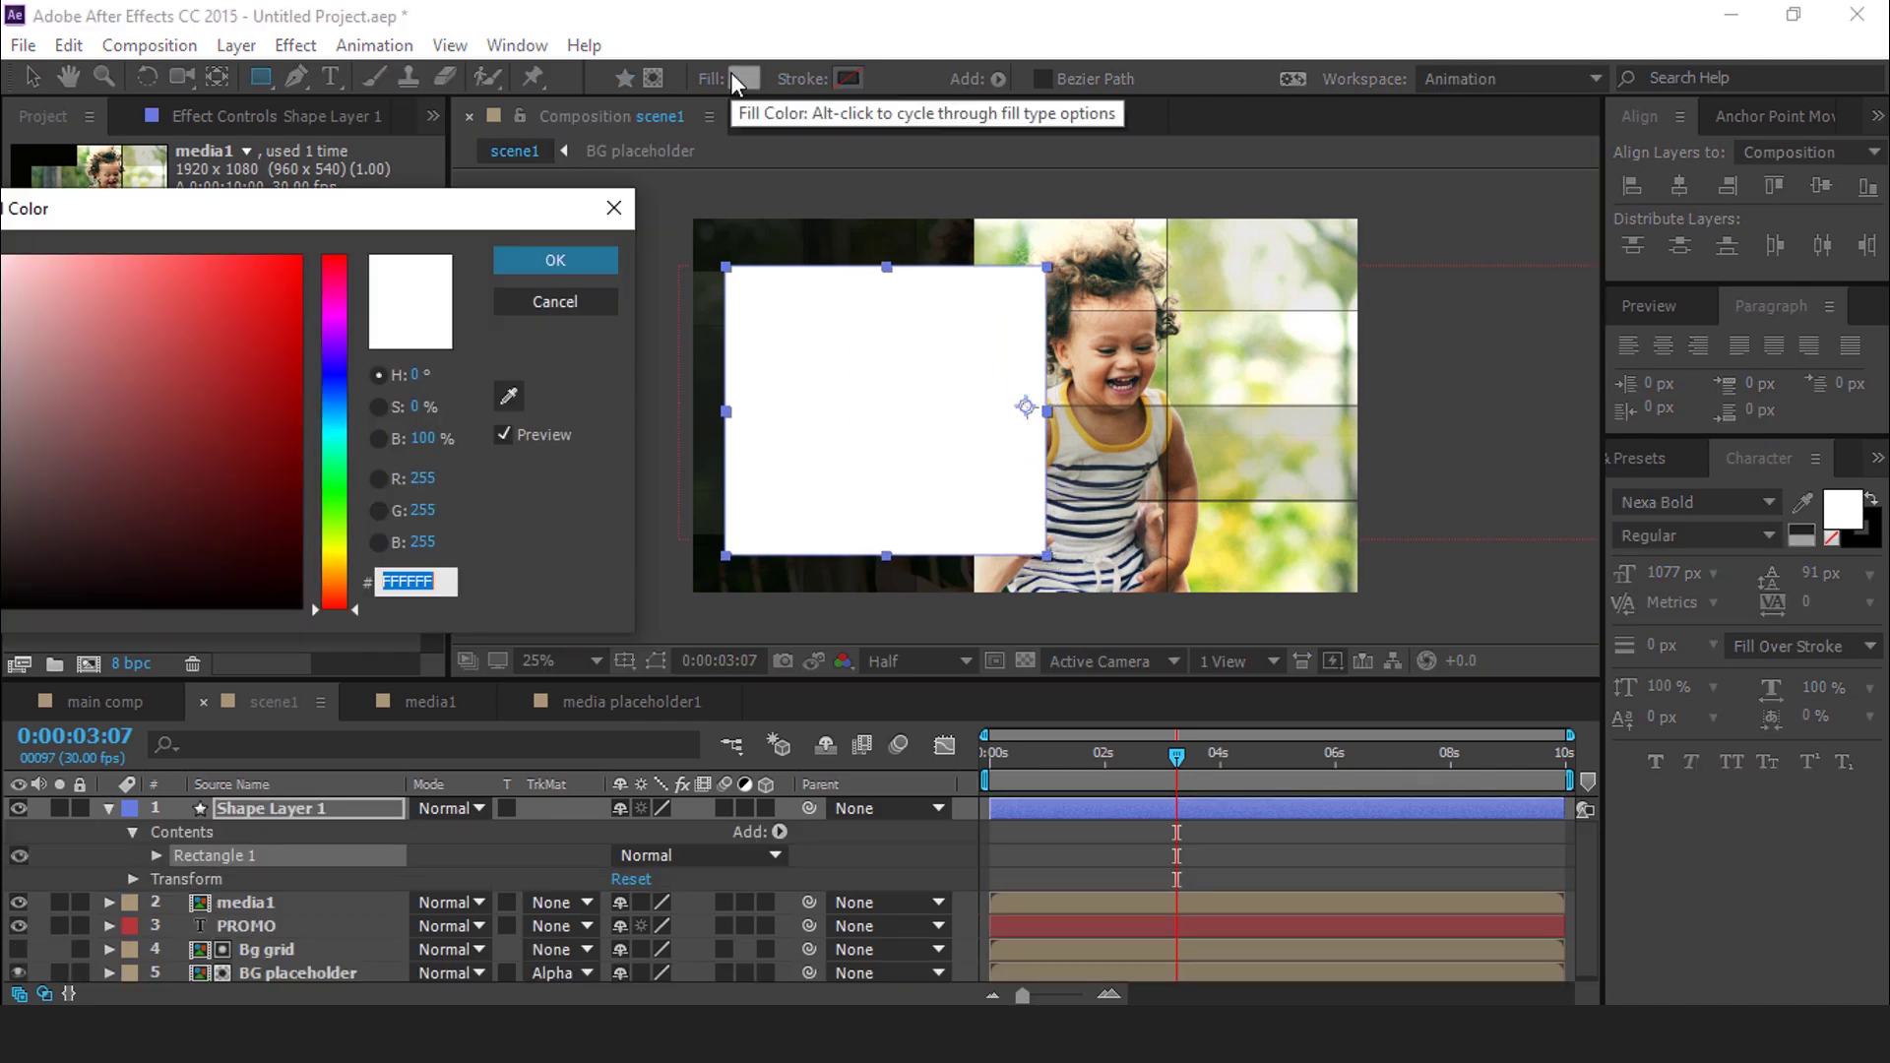
{"action": "left_click", "coordinate": [96, 267]}
{"action": "left_click_drag", "start_coordinate": [339, 413], "coordinate": [360, 309]}
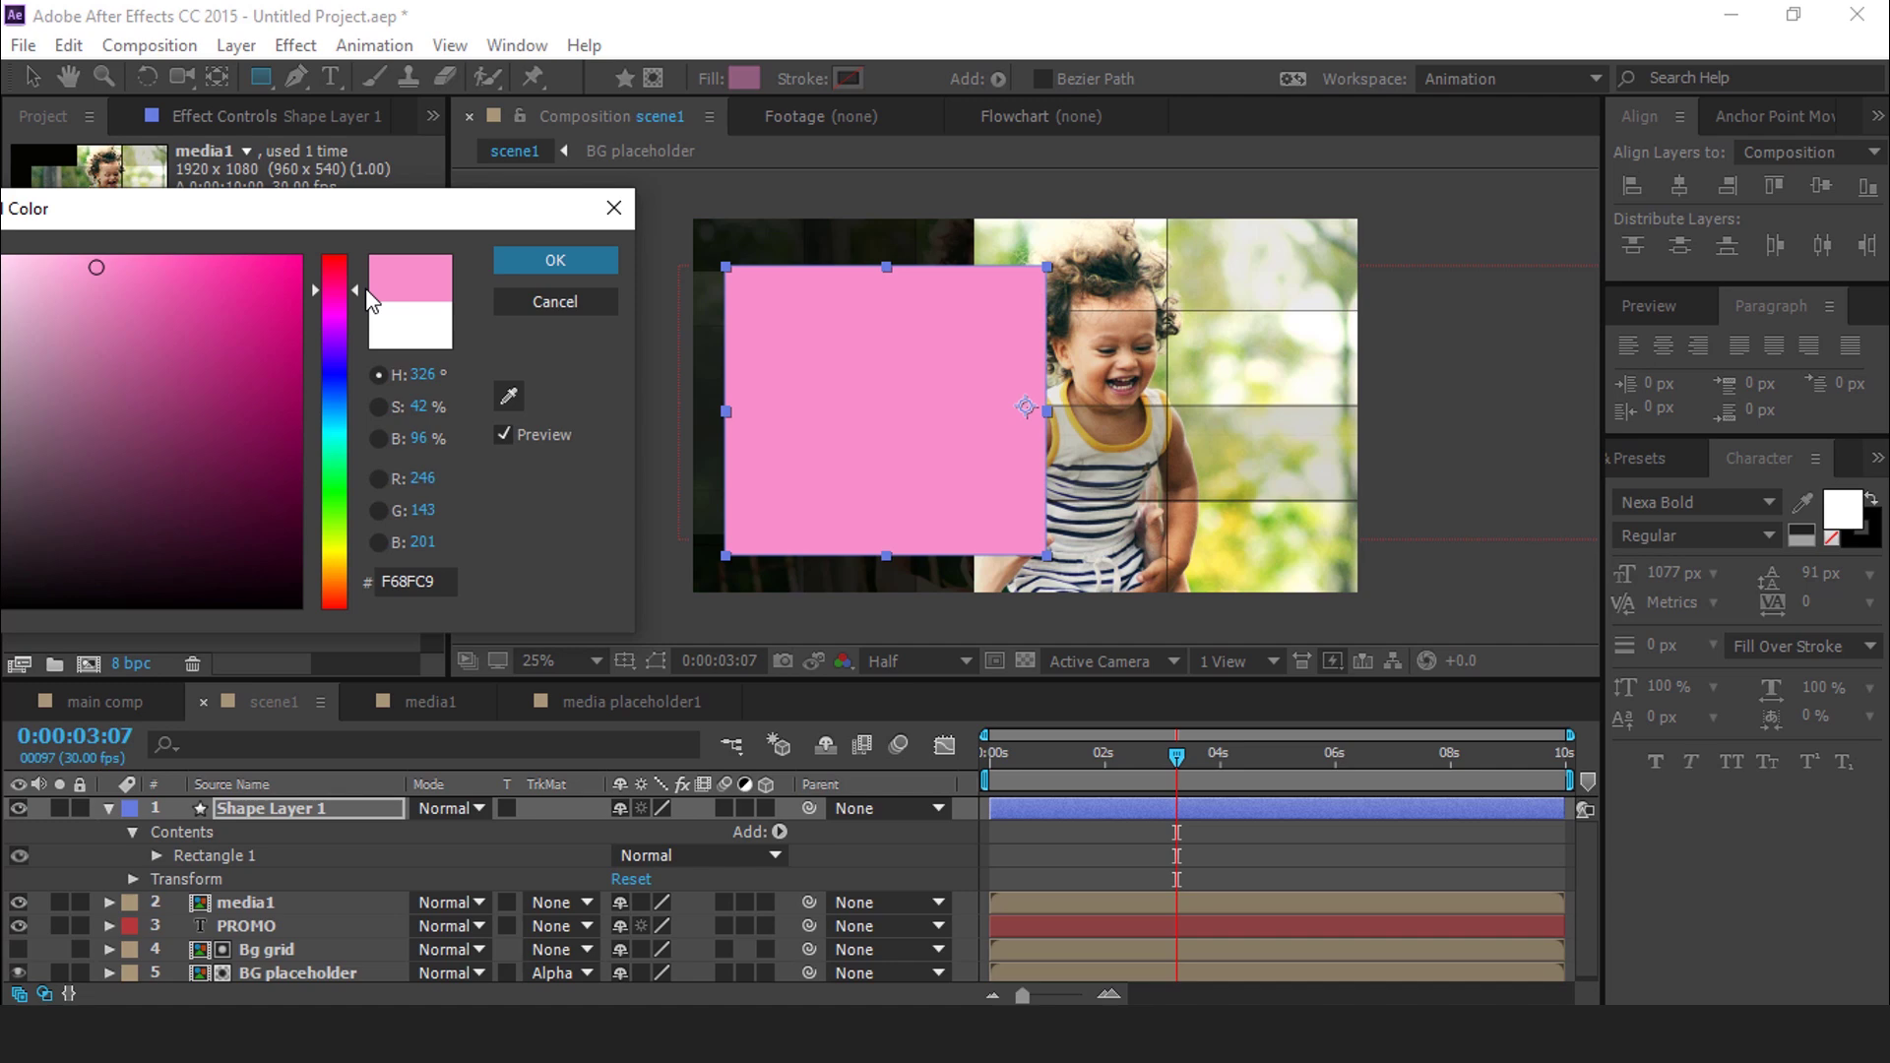
{"action": "left_click", "coordinate": [556, 262]}
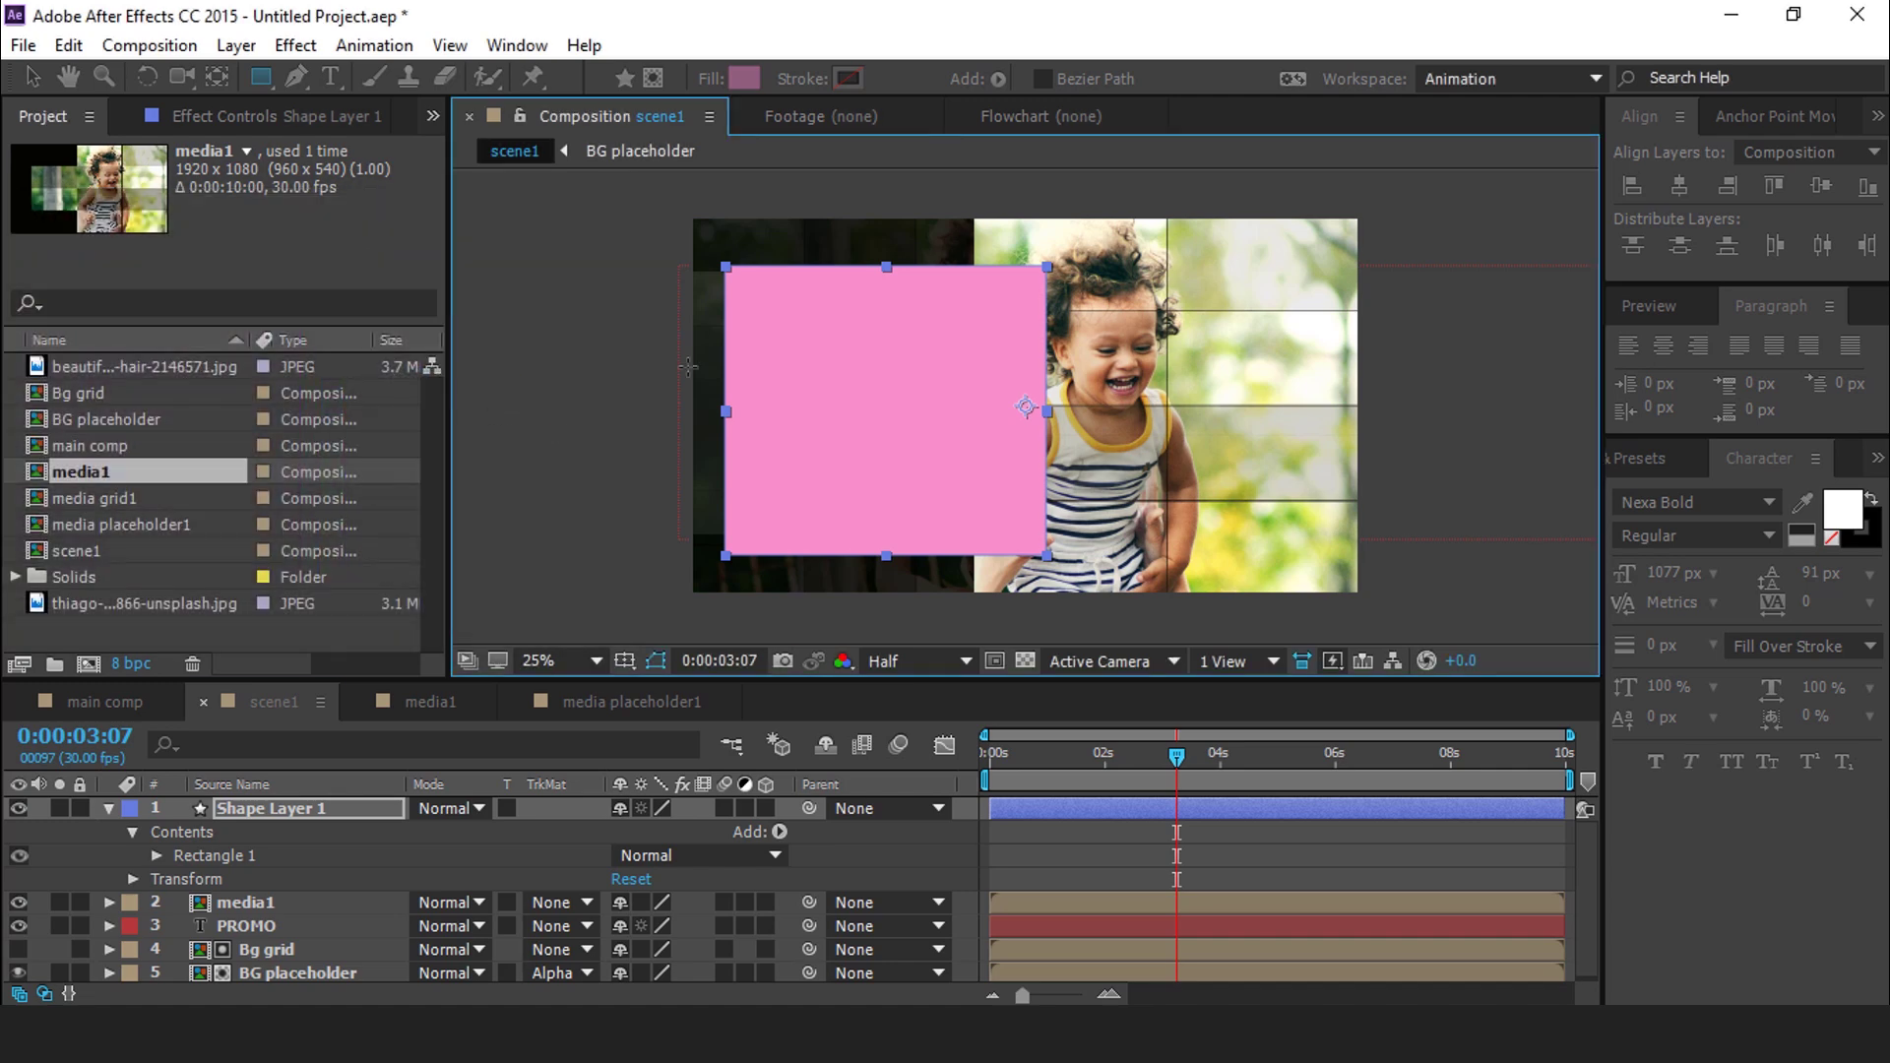
Draw a narrow pink rectangle across the right edge of the frame and center both rectangles' anchor points
{"action": "left_click_drag", "start_coordinate": [1319, 271], "coordinate": [1372, 548]}
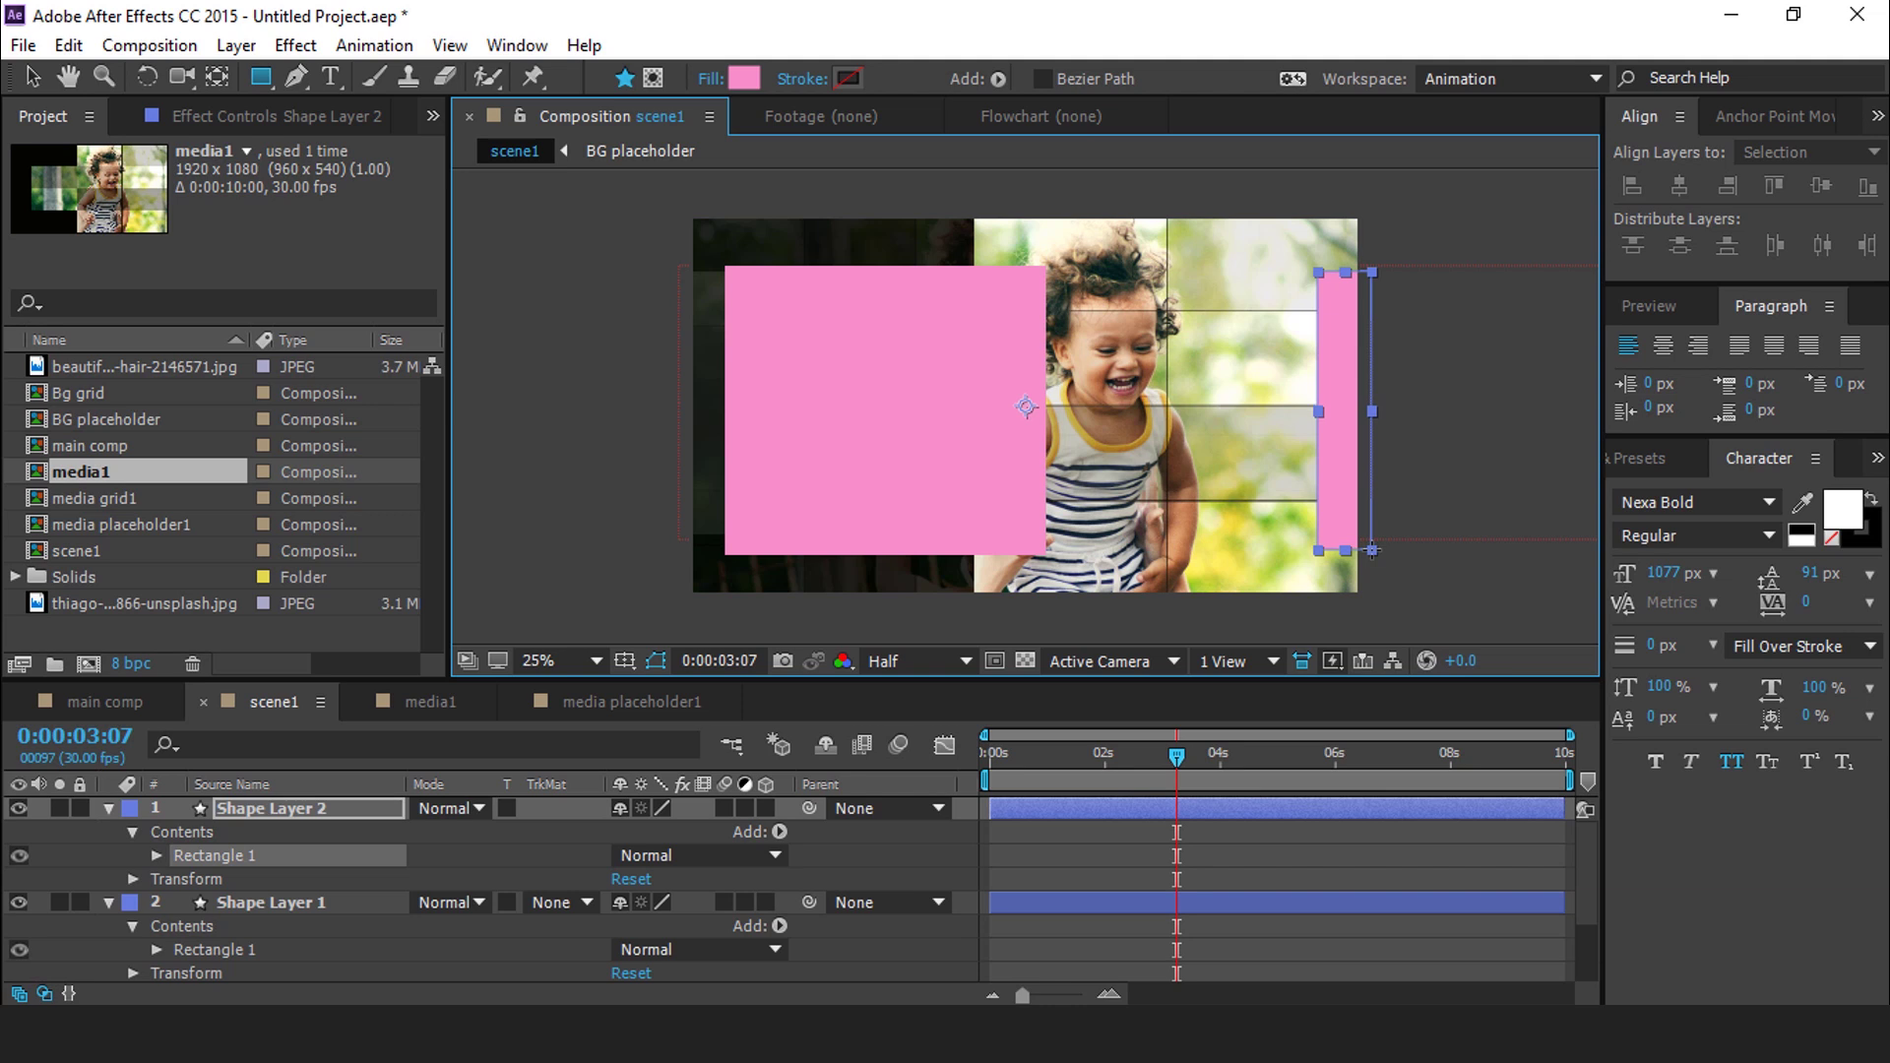
{"action": "key", "text": "v"}
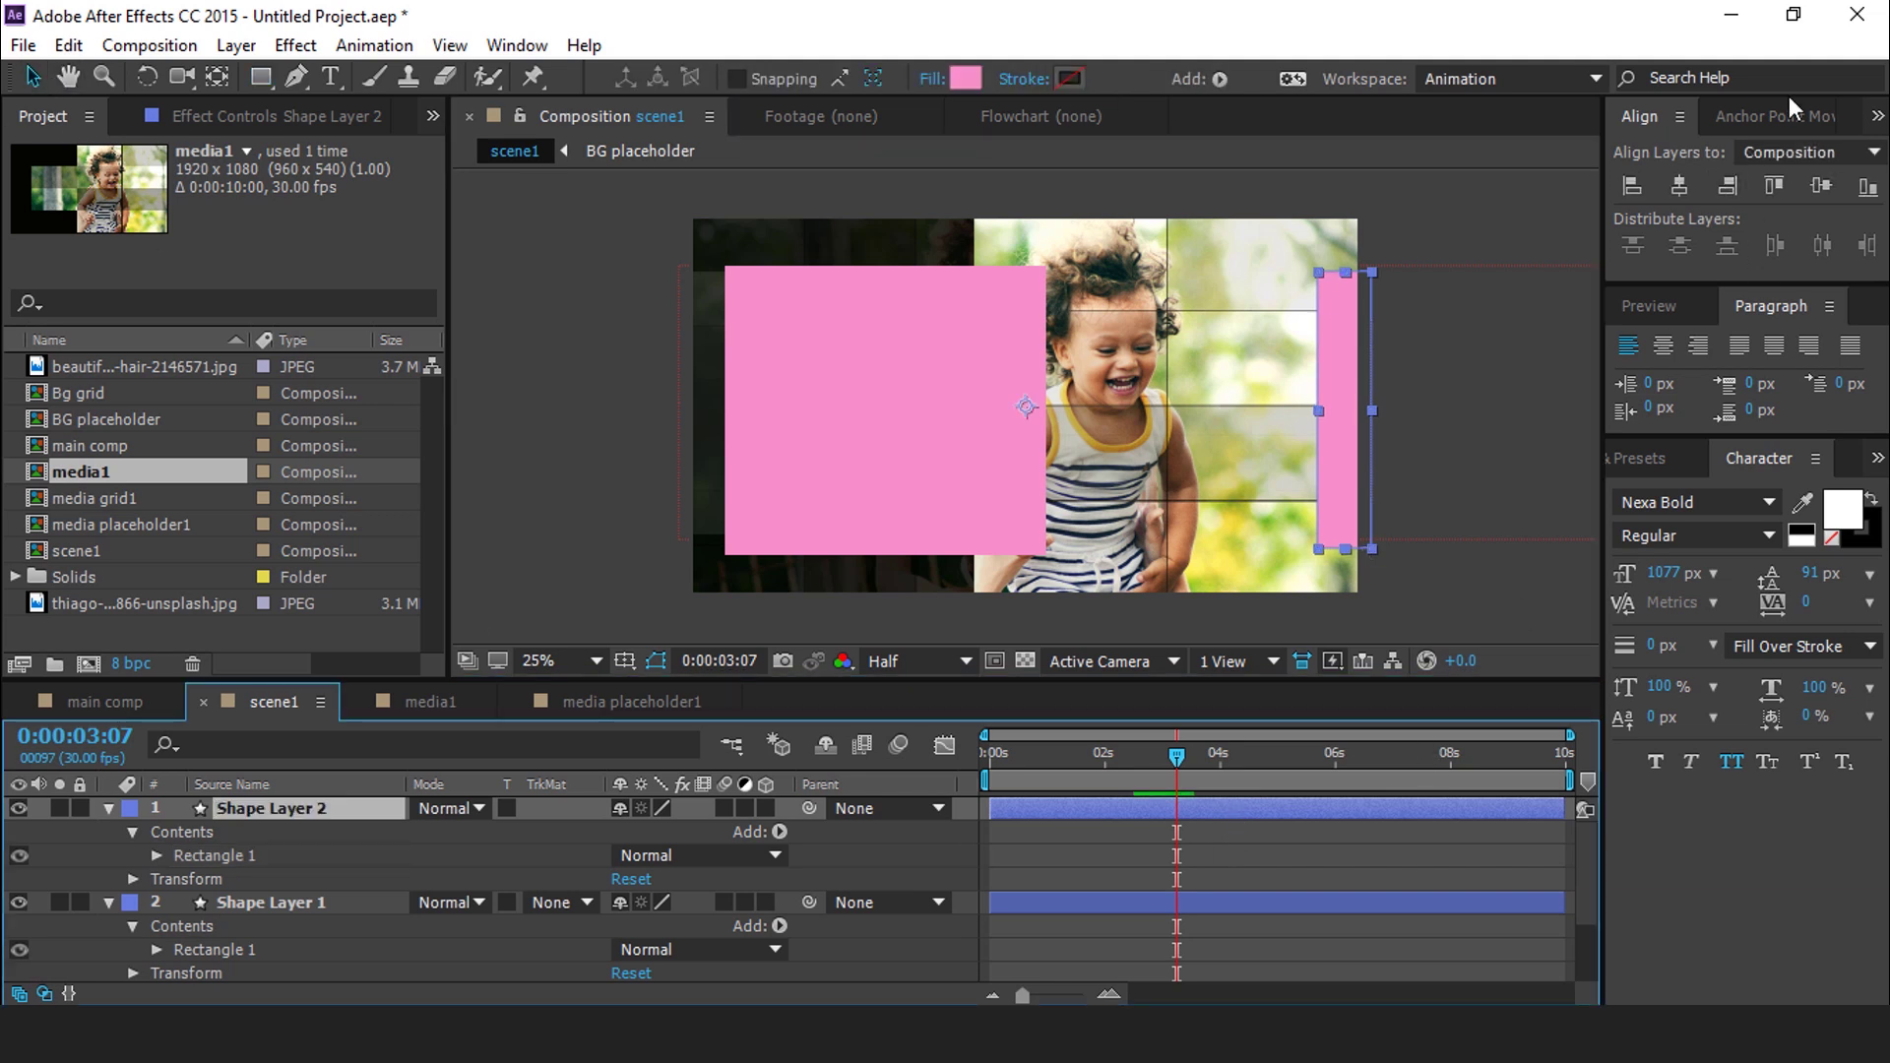
{"action": "left_click", "coordinate": [1784, 118]}
{"action": "left_click", "coordinate": [861, 426]}
{"action": "left_click", "coordinate": [1683, 214]}
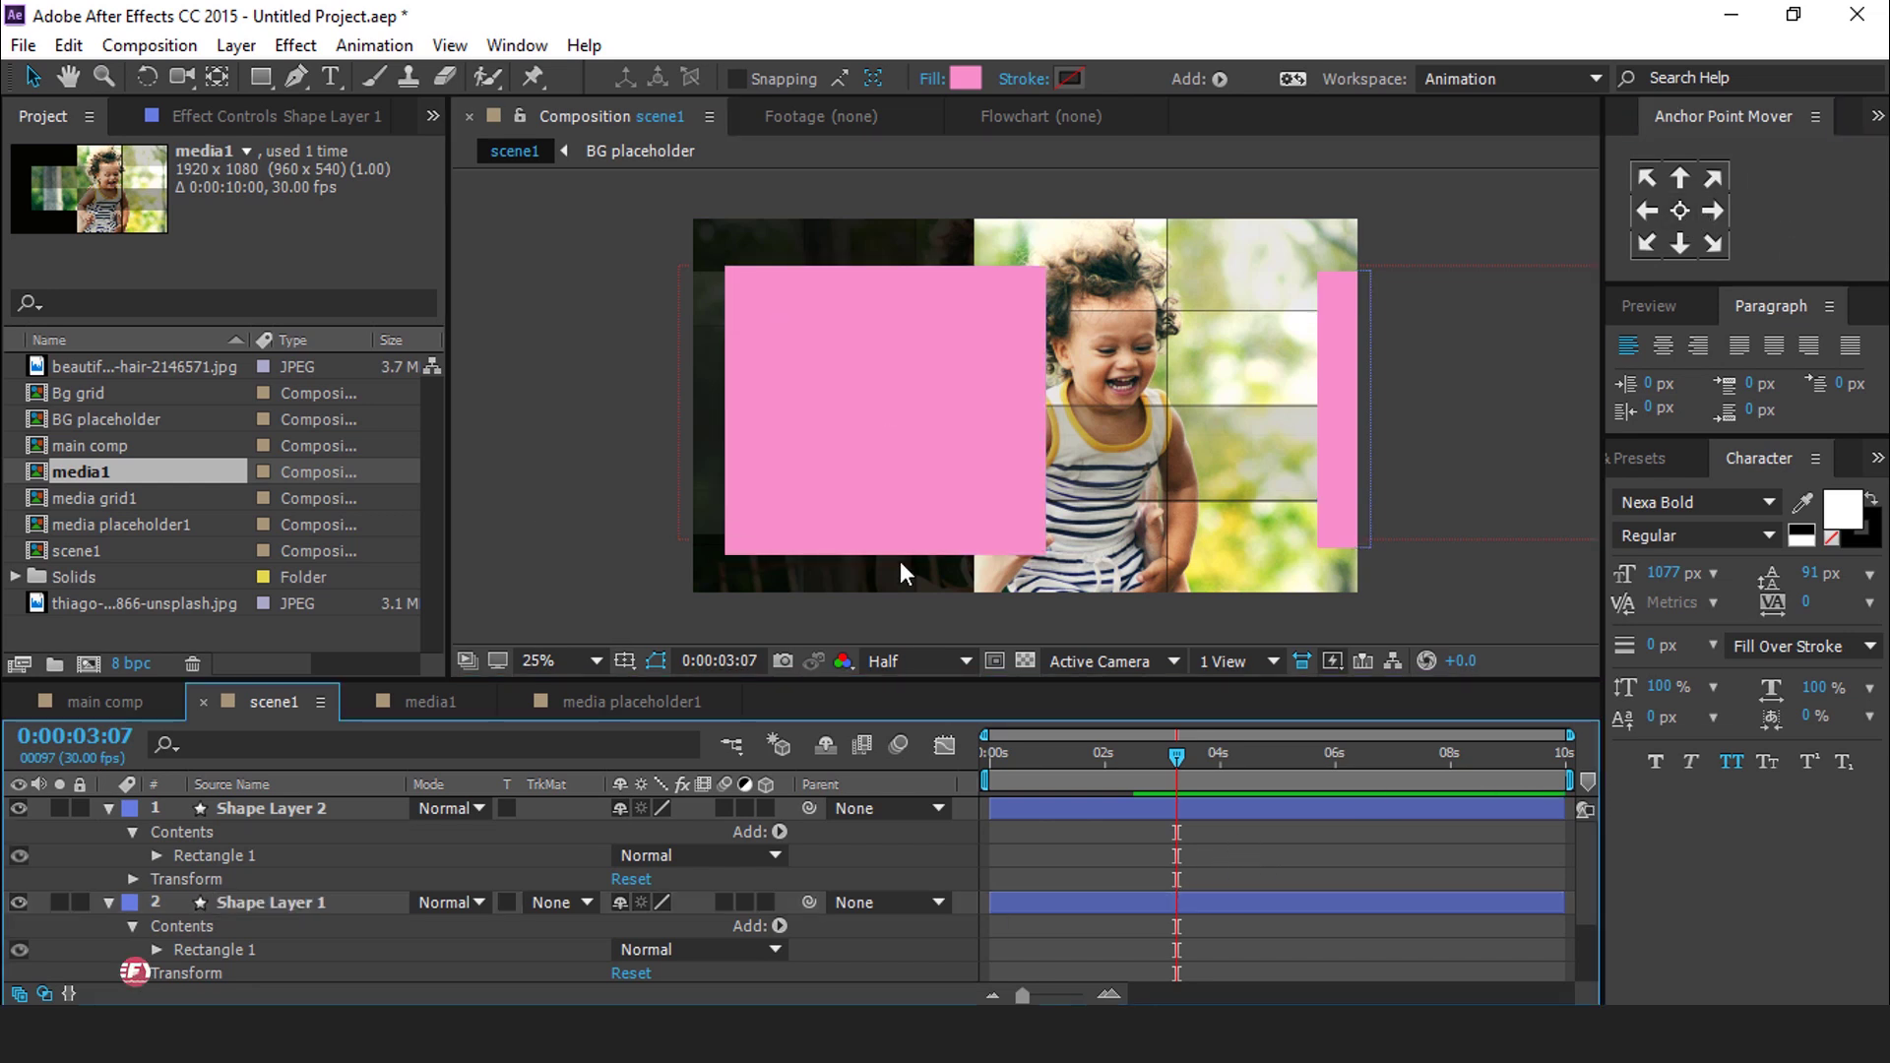
Unlink Shape Layer 1's scale proportions and keyframe it from 100, 0% at 0:00:00:06 to 100, 100% at 0:00:03:13
{"action": "left_click", "coordinate": [878, 462]}
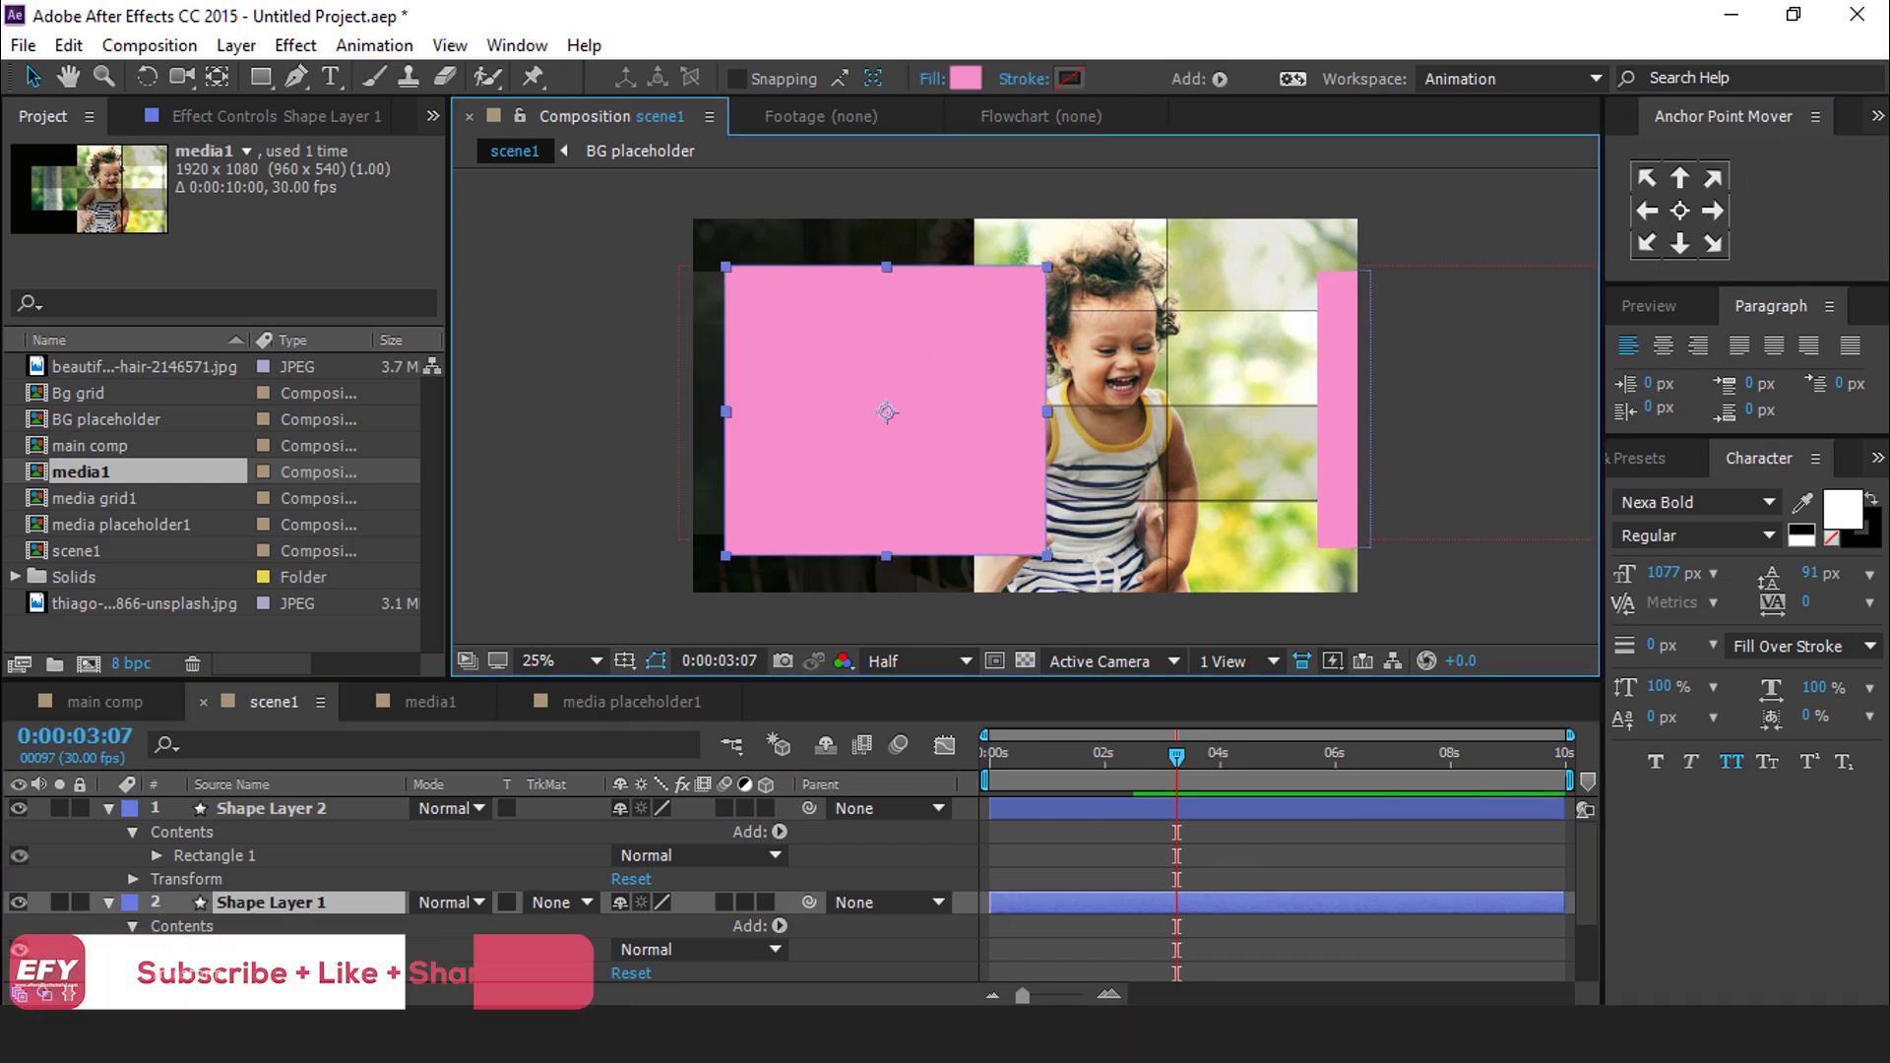
{"action": "key", "text": "s"}
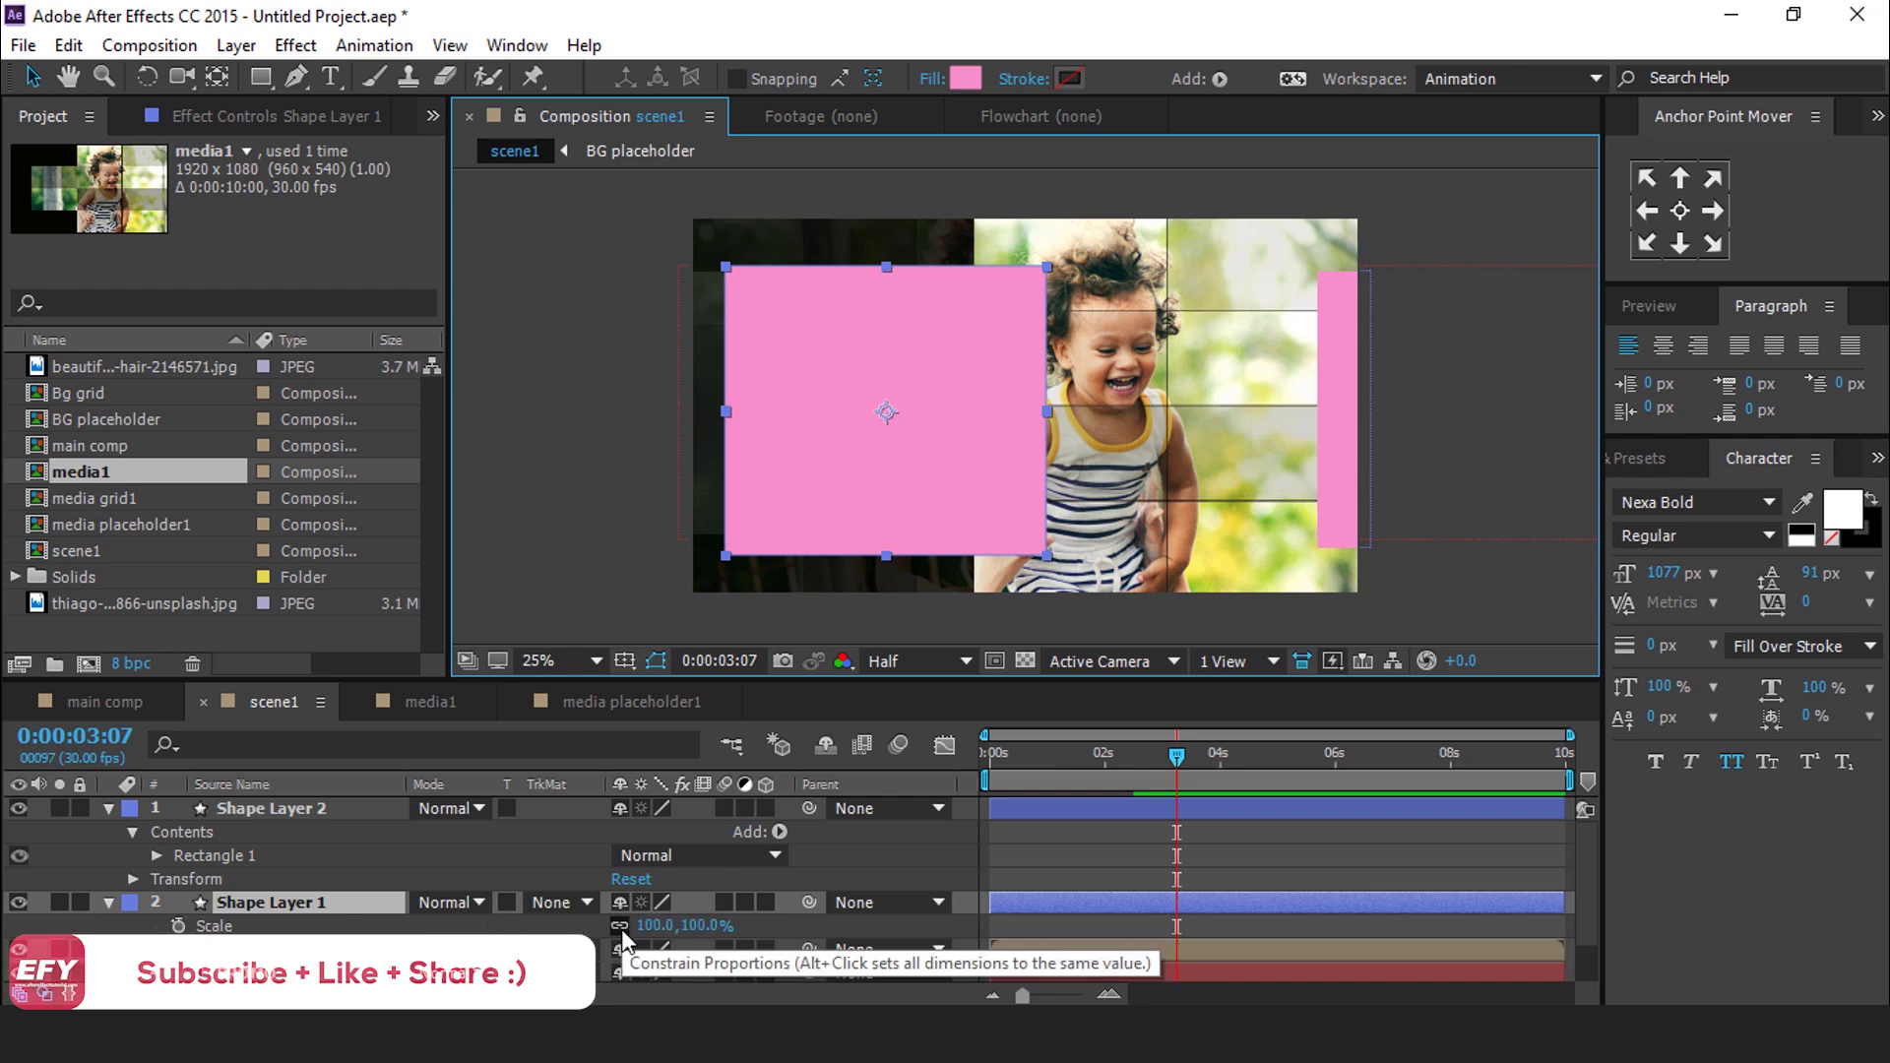
{"action": "mouse_move", "coordinate": [1177, 754]}
{"action": "left_mouse_down"}
{"action": "mouse_move", "coordinate": [1160, 755]}
{"action": "mouse_move", "coordinate": [1201, 758]}
{"action": "left_mouse_up"}
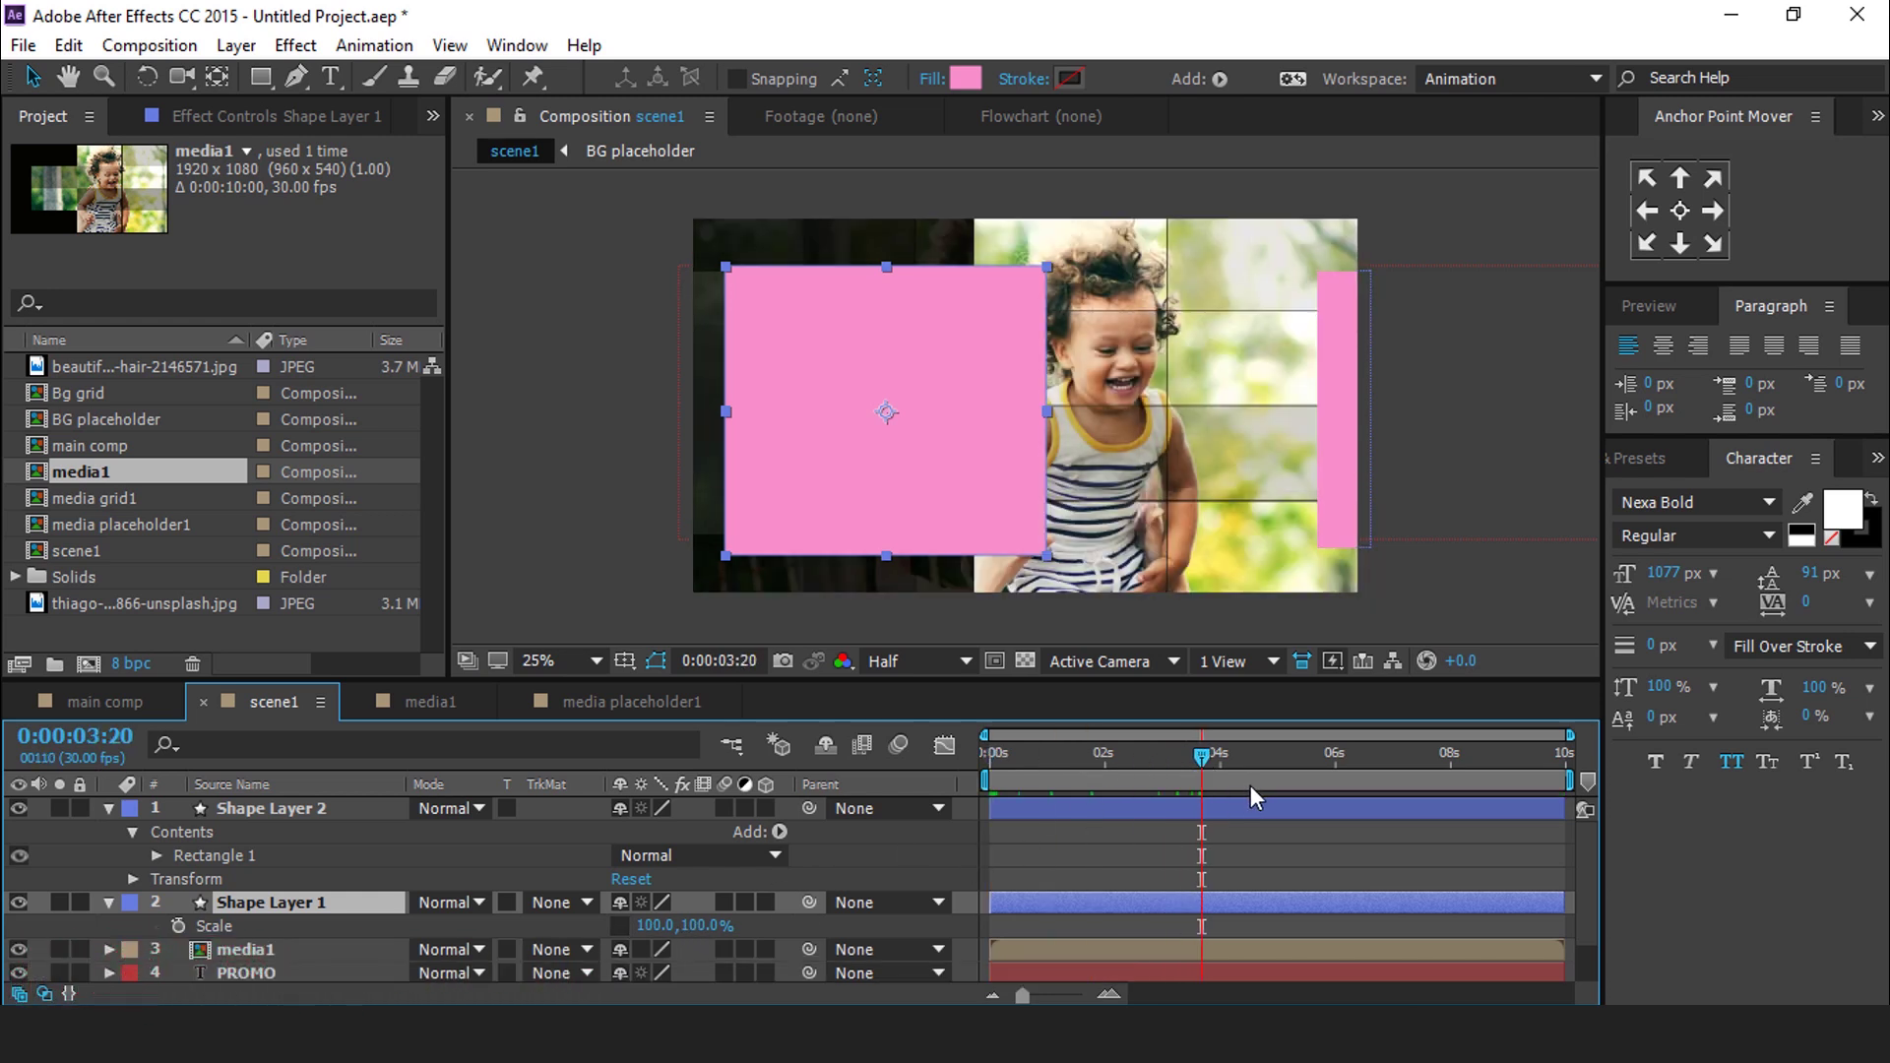
{"action": "left_click", "coordinate": [179, 926]}
{"action": "left_click_drag", "start_coordinate": [1165, 749], "coordinate": [1002, 764]}
{"action": "left_click", "coordinate": [697, 927]}
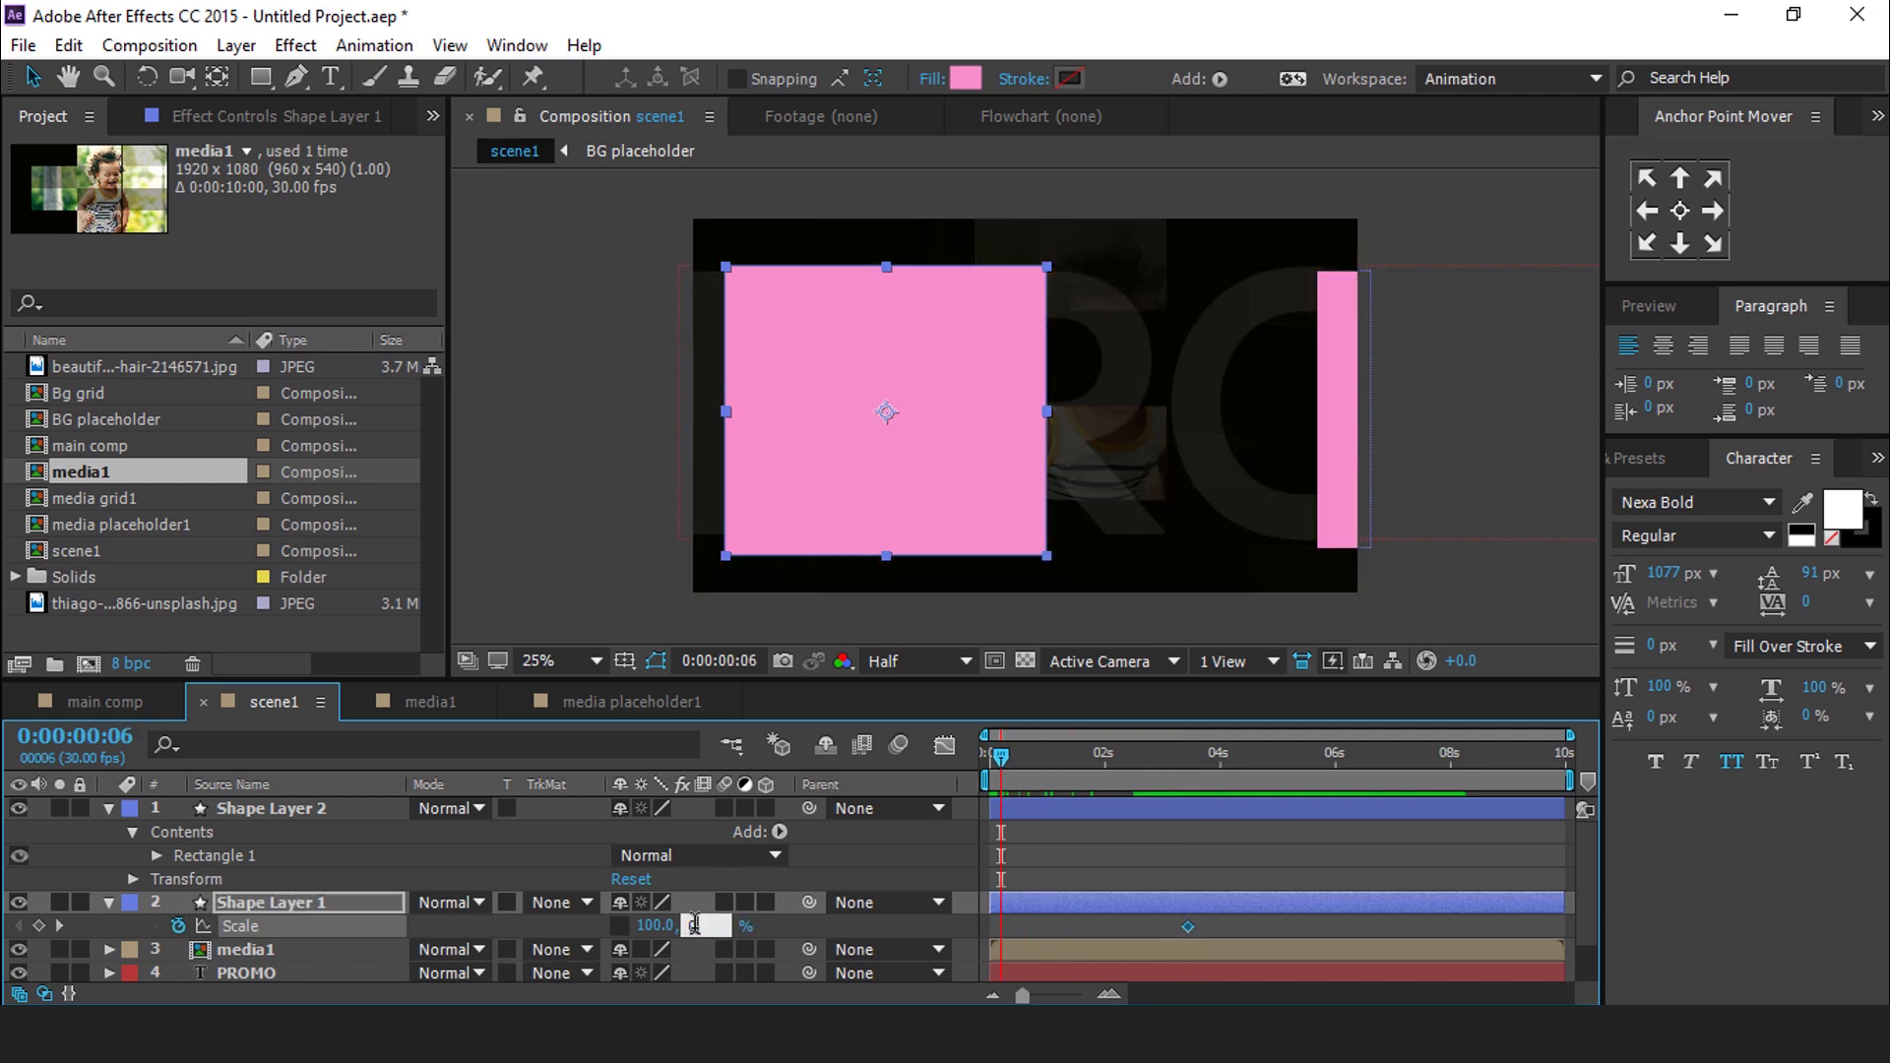
{"action": "type", "text": "0"}
{"action": "key", "text": "Return"}
{"action": "left_click_drag", "start_coordinate": [1002, 756], "coordinate": [1189, 771]}
Keyframe Shape Layer 2's unlinked scale from 100, 0% at 0:00:00:06 to 100, 100% at 0:00:03:13
{"action": "left_click", "coordinate": [1150, 807]}
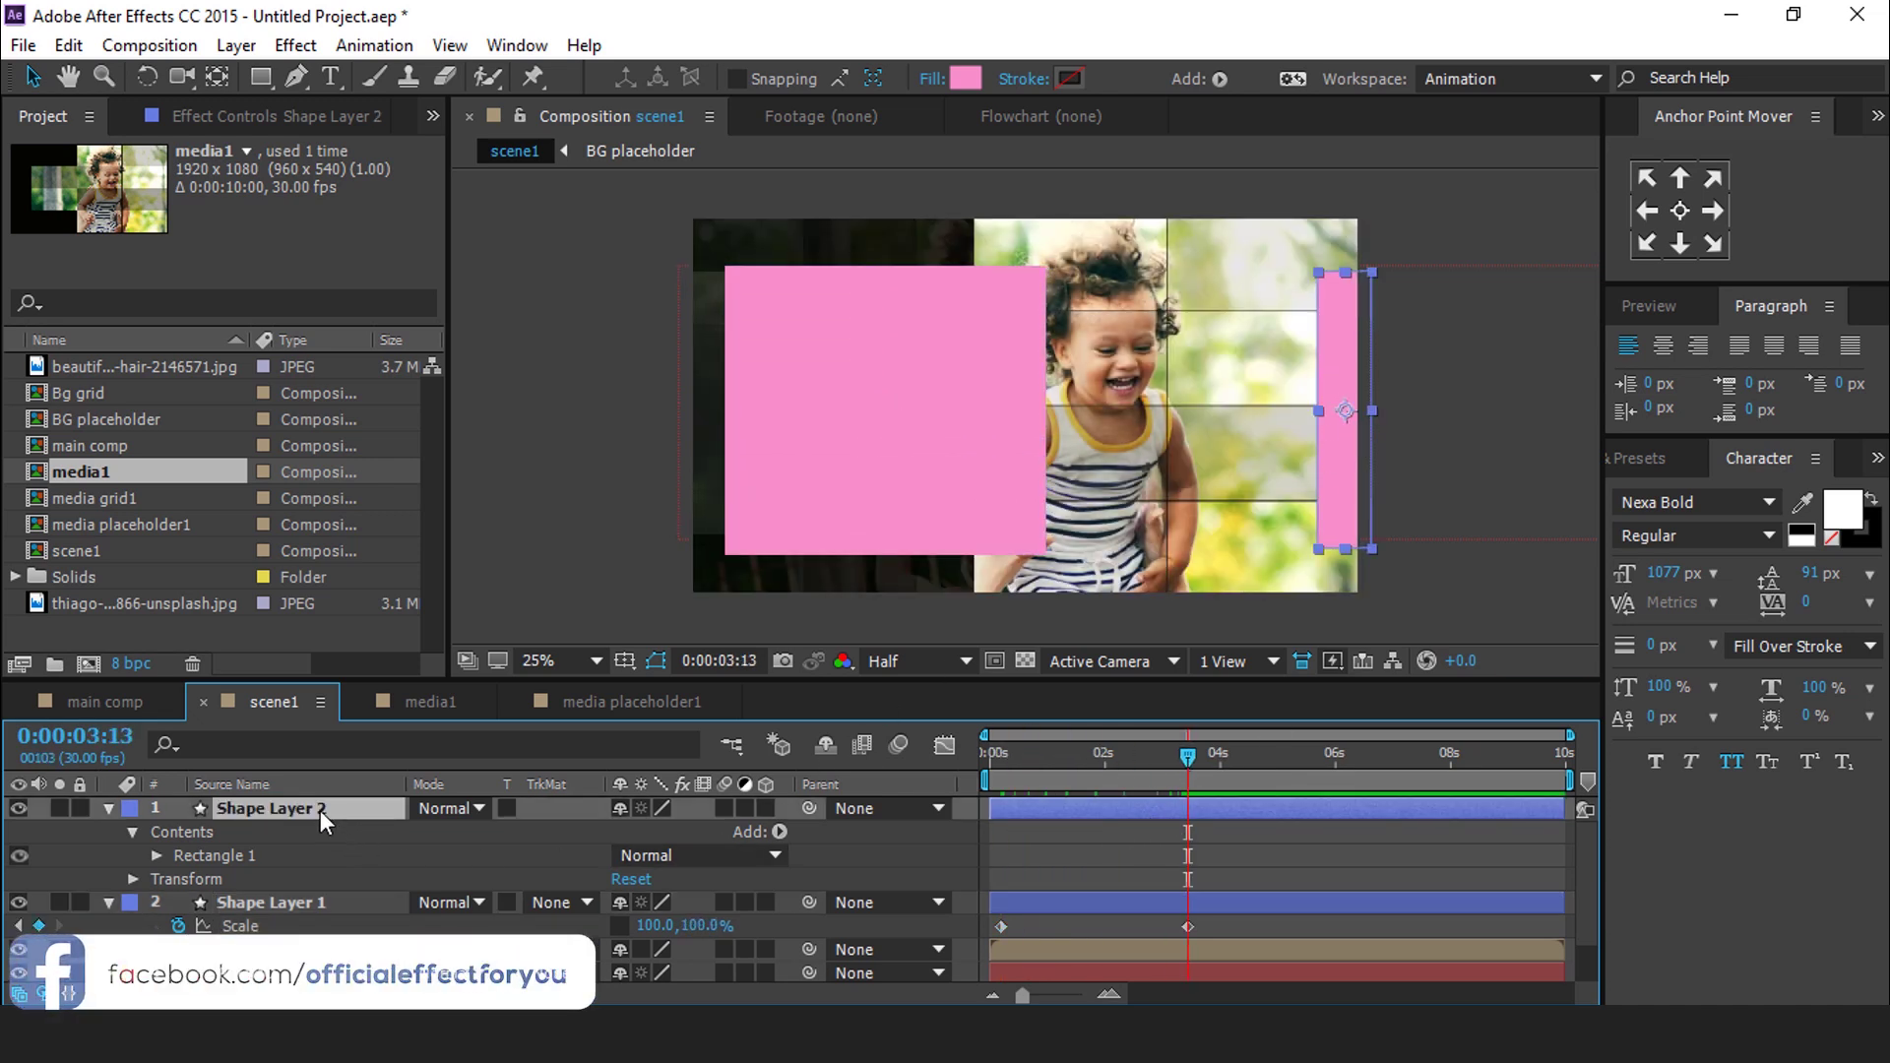
{"action": "key", "text": "s"}
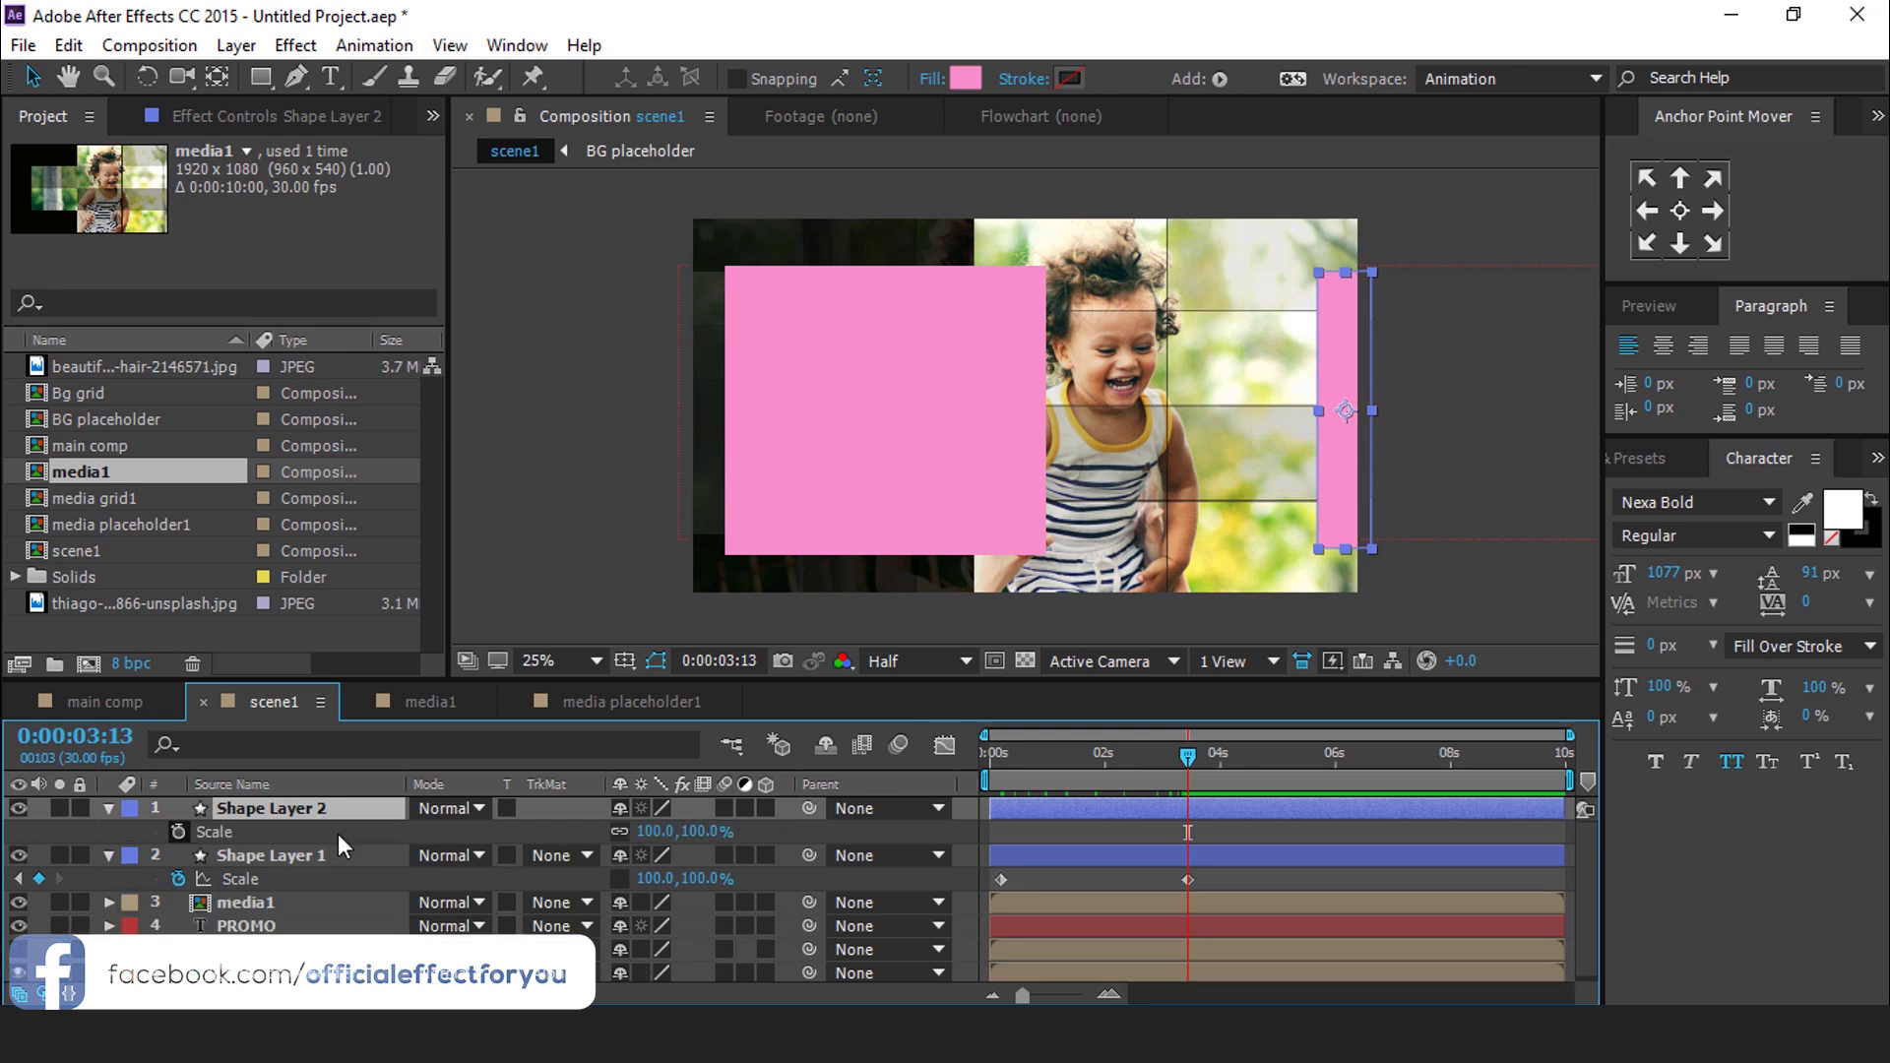
{"action": "left_click", "coordinate": [177, 831]}
{"action": "left_click", "coordinate": [1001, 756]}
{"action": "left_click_drag", "start_coordinate": [696, 831], "coordinate": [692, 831]}
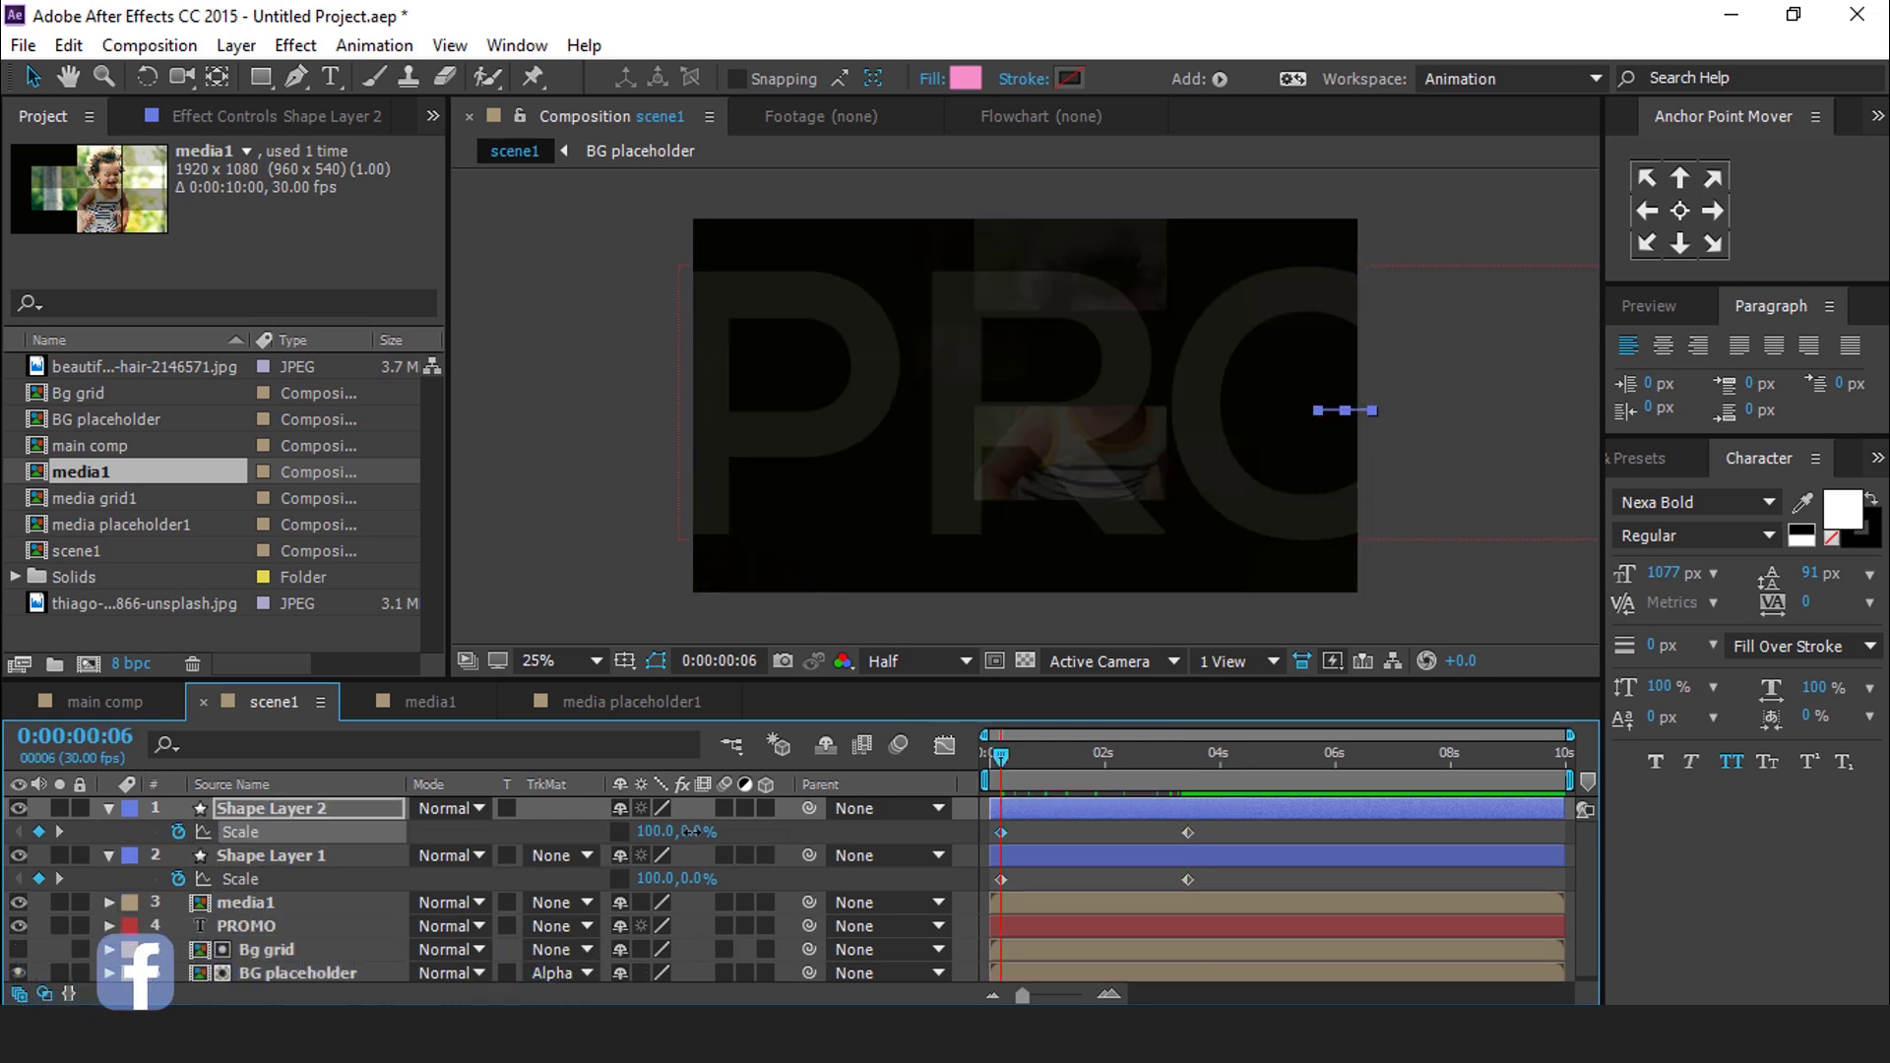
{"action": "left_click_drag", "start_coordinate": [1001, 757], "coordinate": [1189, 759]}
Apply Easy Ease to both rectangles' scale keyframes and lengthen the ease into the final keyframes in the Graph Editor
{"action": "left_click_drag", "start_coordinate": [1238, 827], "coordinate": [989, 896]}
{"action": "right_click", "coordinate": [1188, 832]}
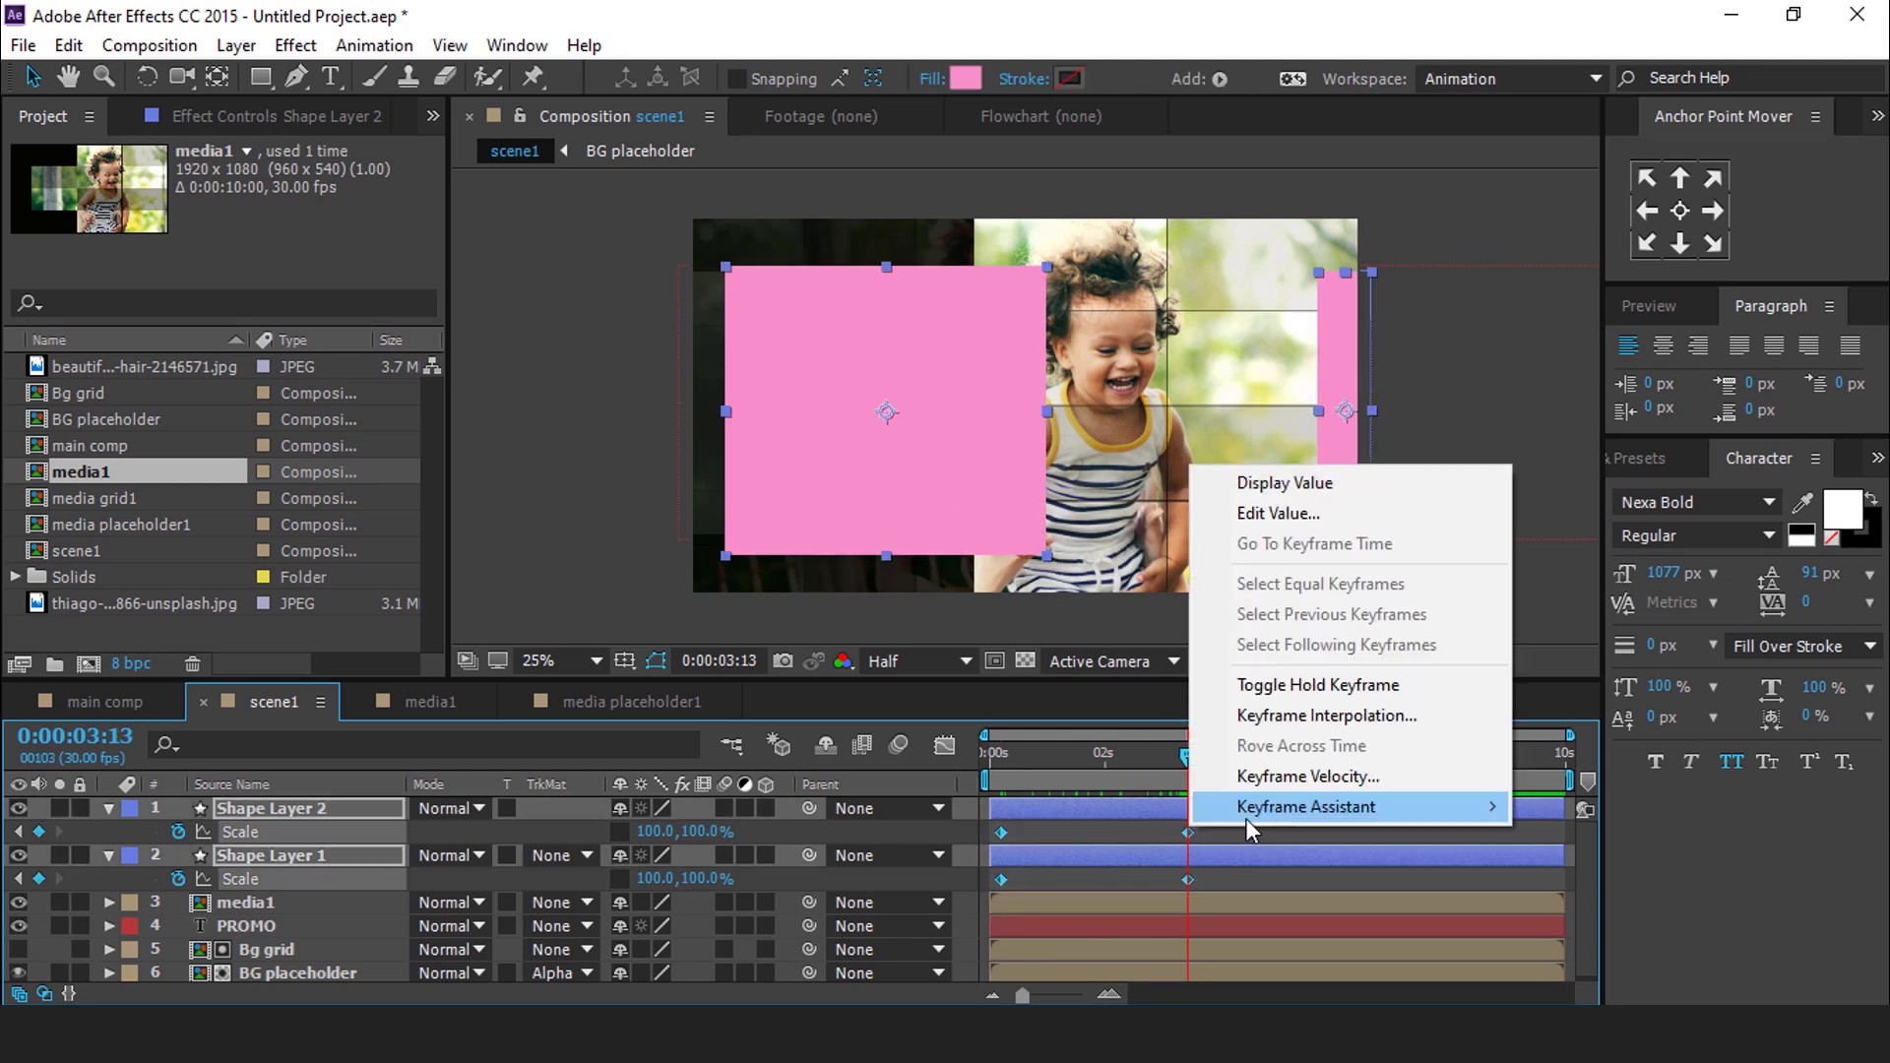
{"action": "mouse_move", "coordinate": [1245, 818]}
{"action": "left_click", "coordinate": [832, 624]}
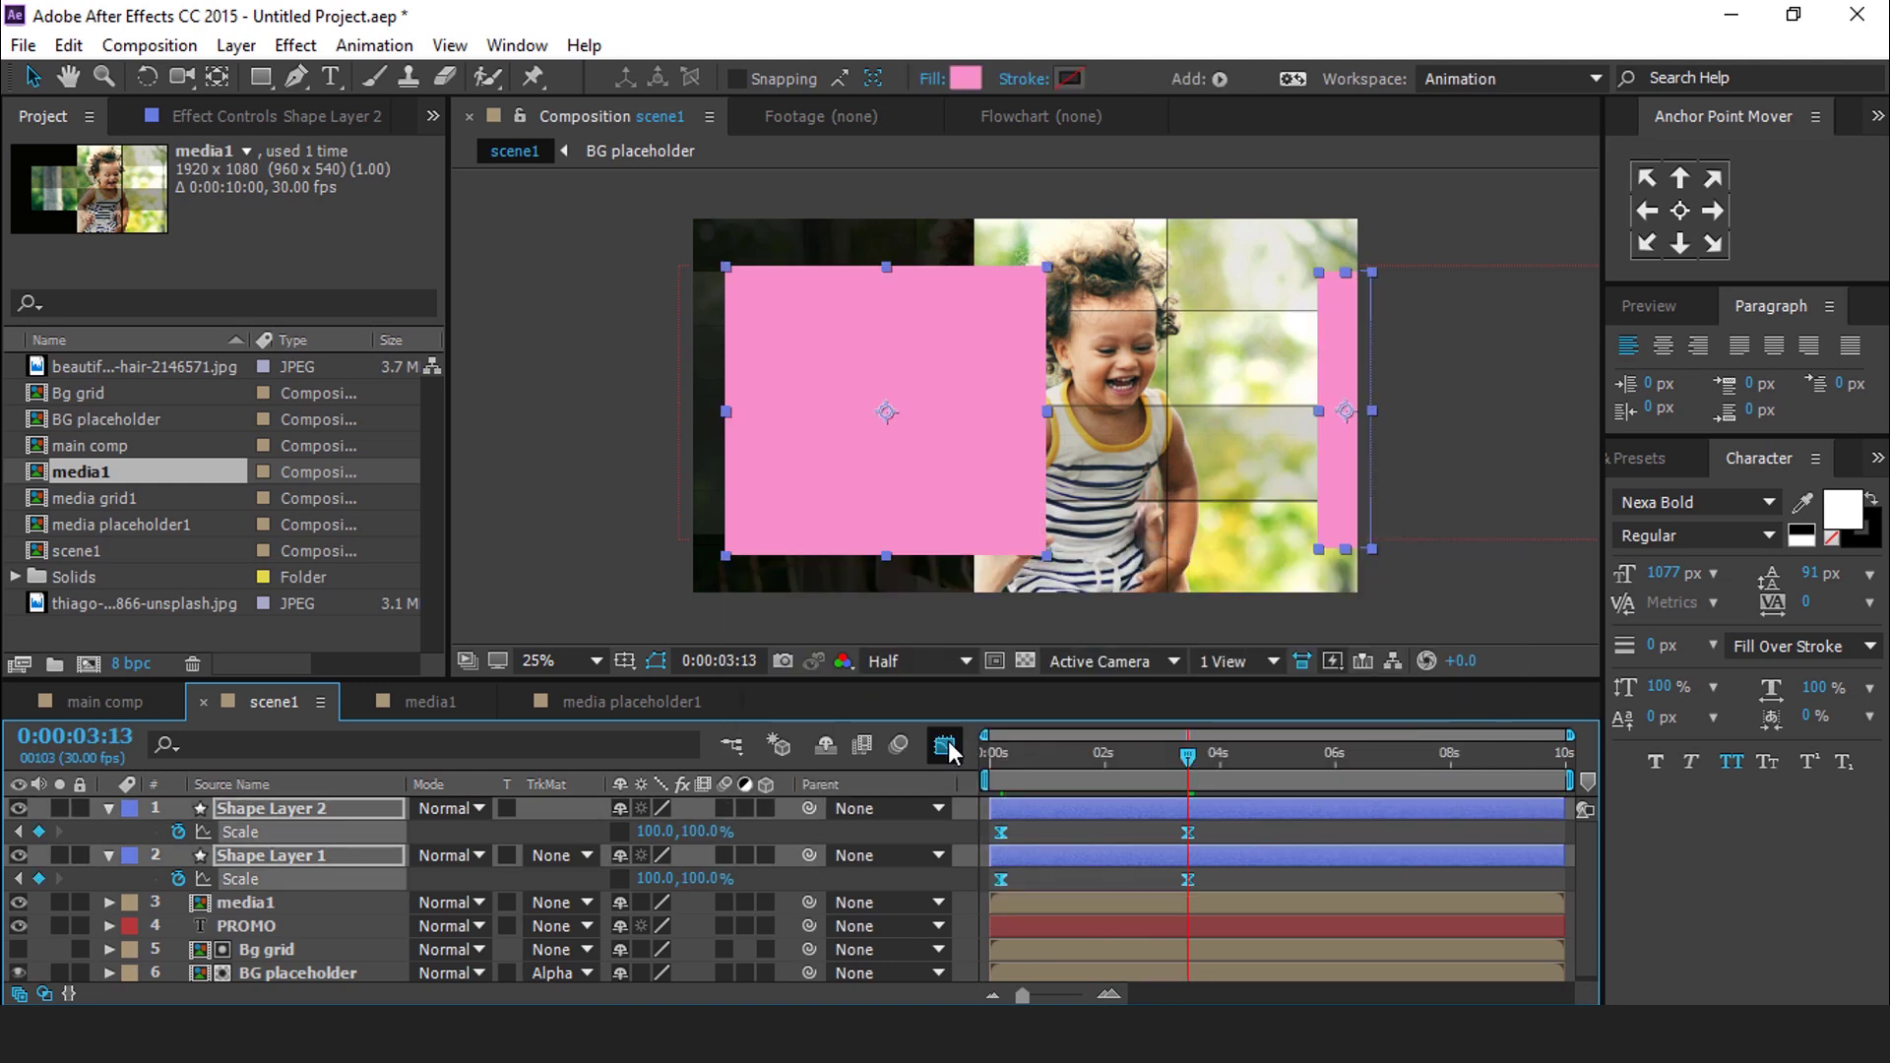
{"action": "left_click", "coordinate": [946, 745]}
{"action": "mouse_move", "coordinate": [1257, 894]}
{"action": "left_mouse_down"}
{"action": "mouse_move", "coordinate": [1155, 945]}
{"action": "mouse_move", "coordinate": [1110, 918]}
{"action": "mouse_move", "coordinate": [1161, 923]}
{"action": "mouse_move", "coordinate": [1160, 939]}
{"action": "mouse_move", "coordinate": [1108, 919]}
{"action": "left_mouse_up"}
{"action": "left_click", "coordinate": [1152, 924]}
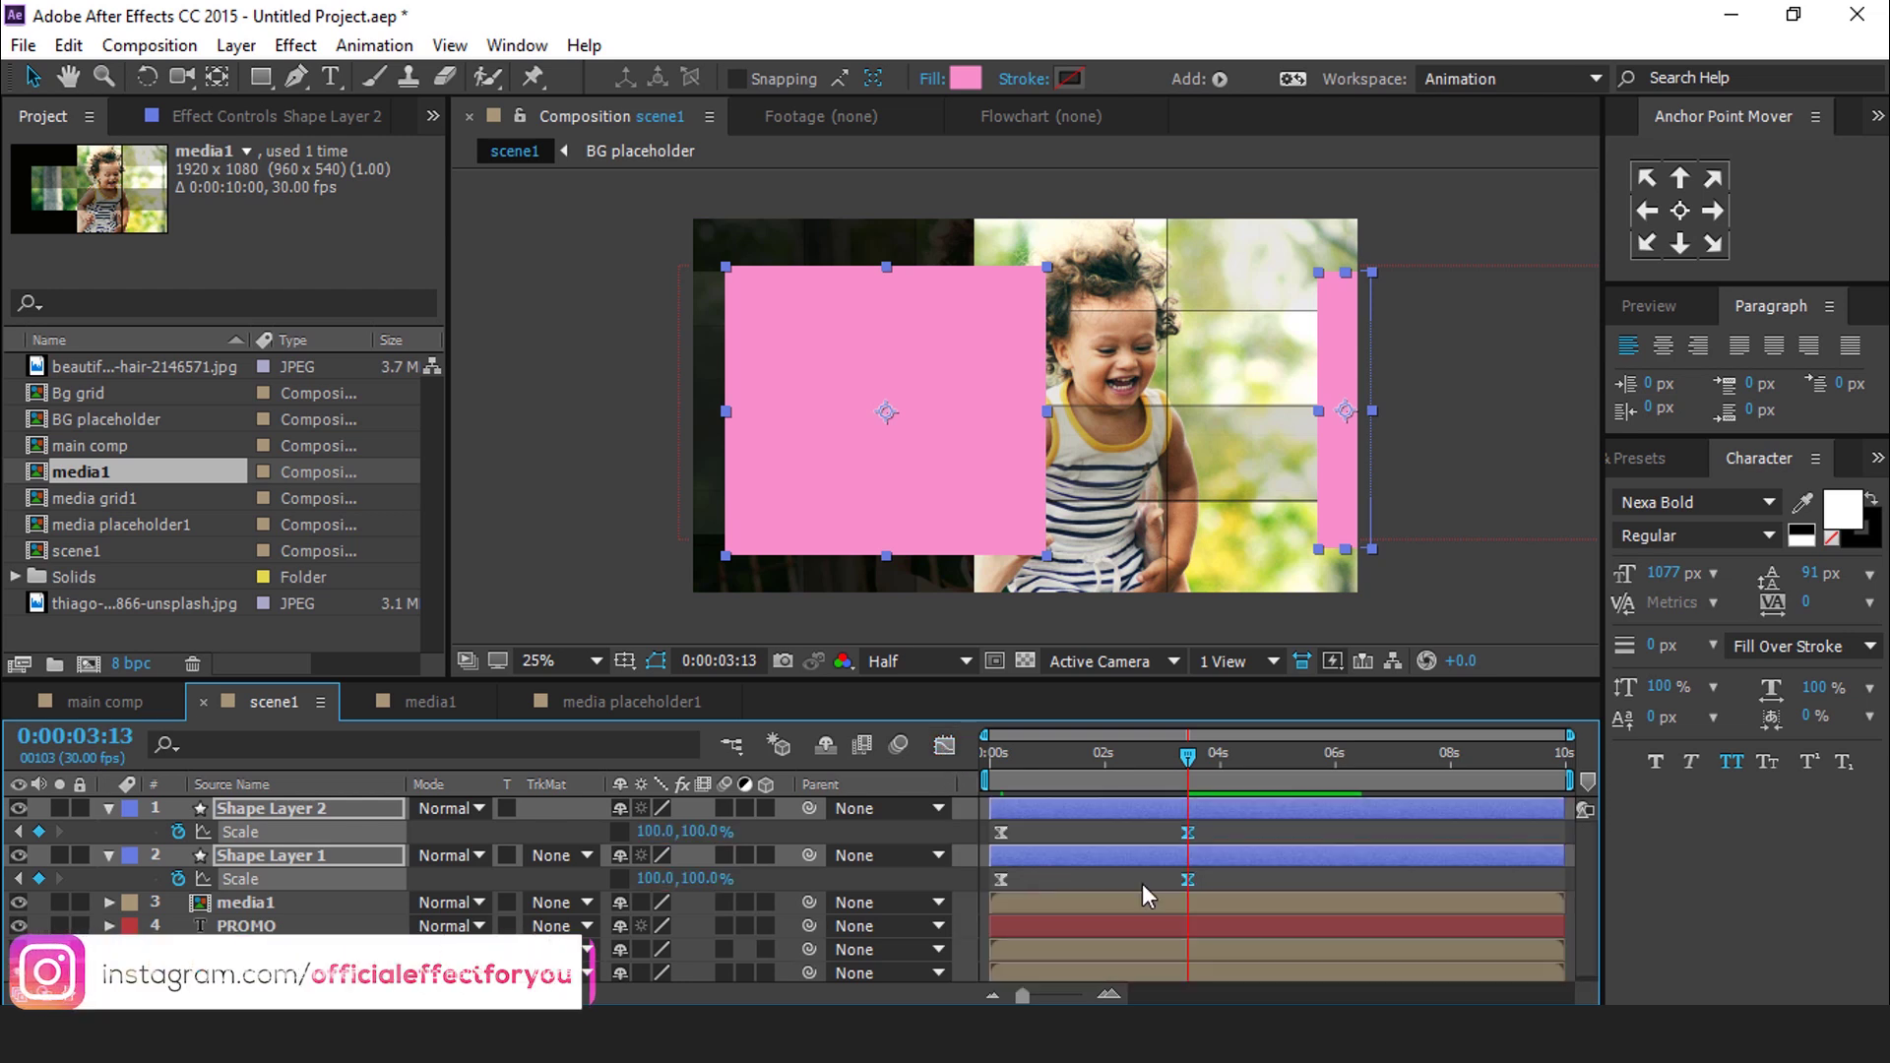
Preview the two rectangles' scale animation from the start of scene1
{"action": "left_click_drag", "start_coordinate": [1060, 764], "coordinate": [974, 764]}
{"action": "key", "text": "space"}
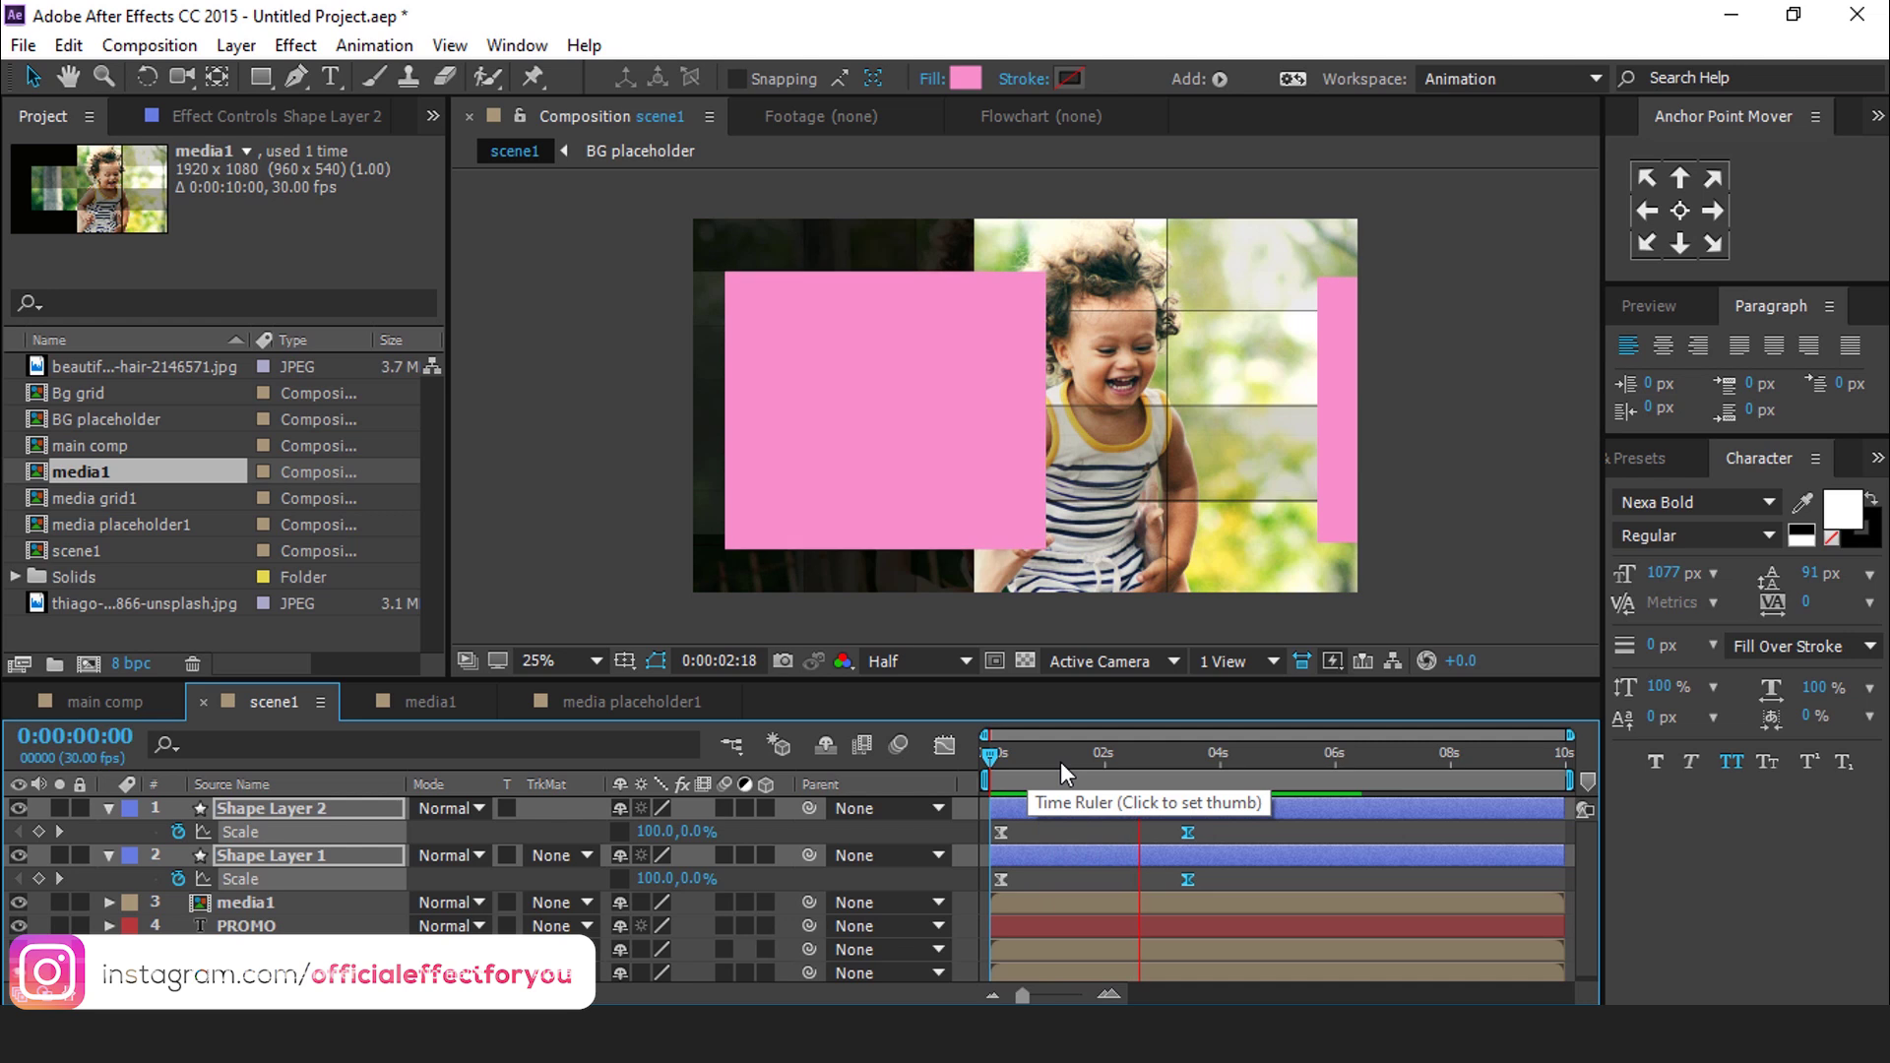
{"action": "left_click_drag", "start_coordinate": [1061, 763], "coordinate": [1188, 775]}
{"action": "key", "text": "equal"}
{"action": "left_click", "coordinate": [1262, 869]}
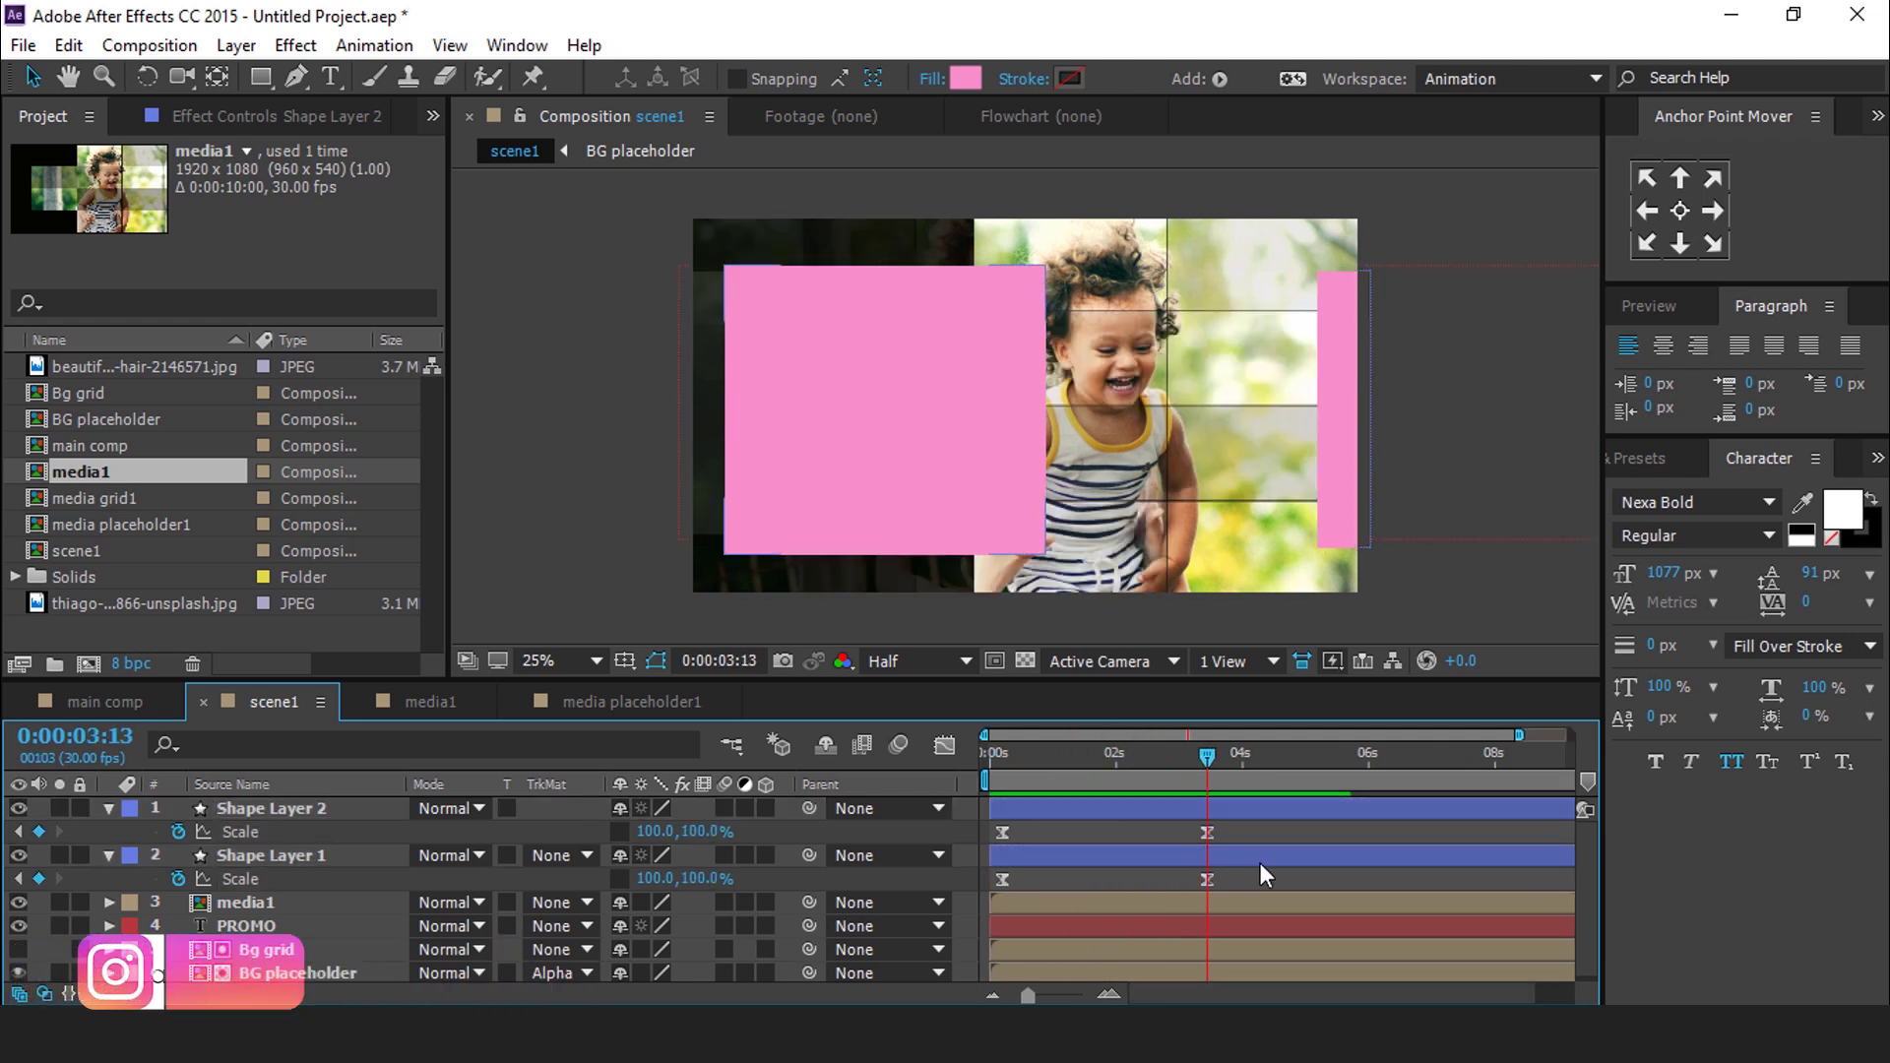
Add the texts "EFFECT FOR YOU PRESENT-", "NEW TUTORIAL", vertical "AFTER EFFECT TUTORIAL" and Lorem Ipsum copy on and around the pink rectangles
{"action": "left_click", "coordinate": [330, 76]}
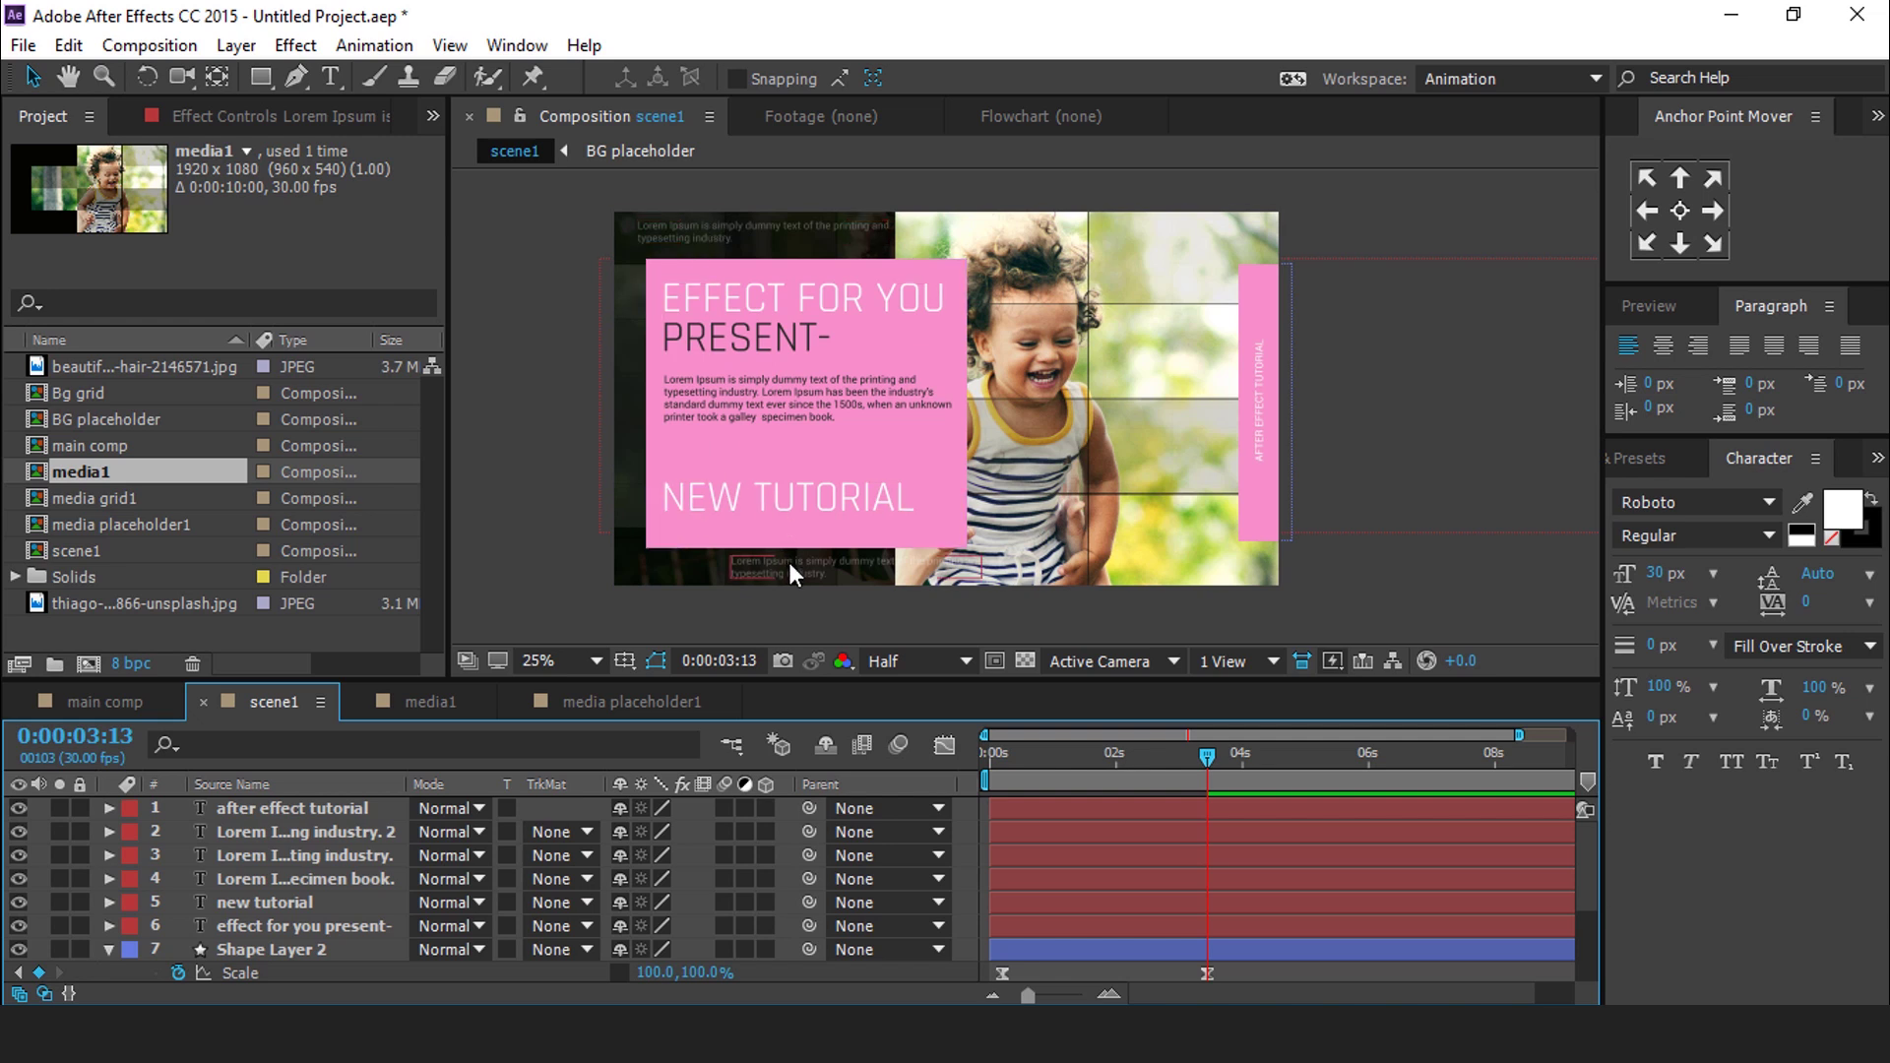
Collapse the layer properties and turn every layer in scene1 into a 3D layer
{"action": "left_click", "coordinate": [109, 949]}
{"action": "key", "text": "ctrl+a"}
{"action": "scroll", "coordinate": [315, 853], "scroll_direction": "down", "scroll_amount": 2}
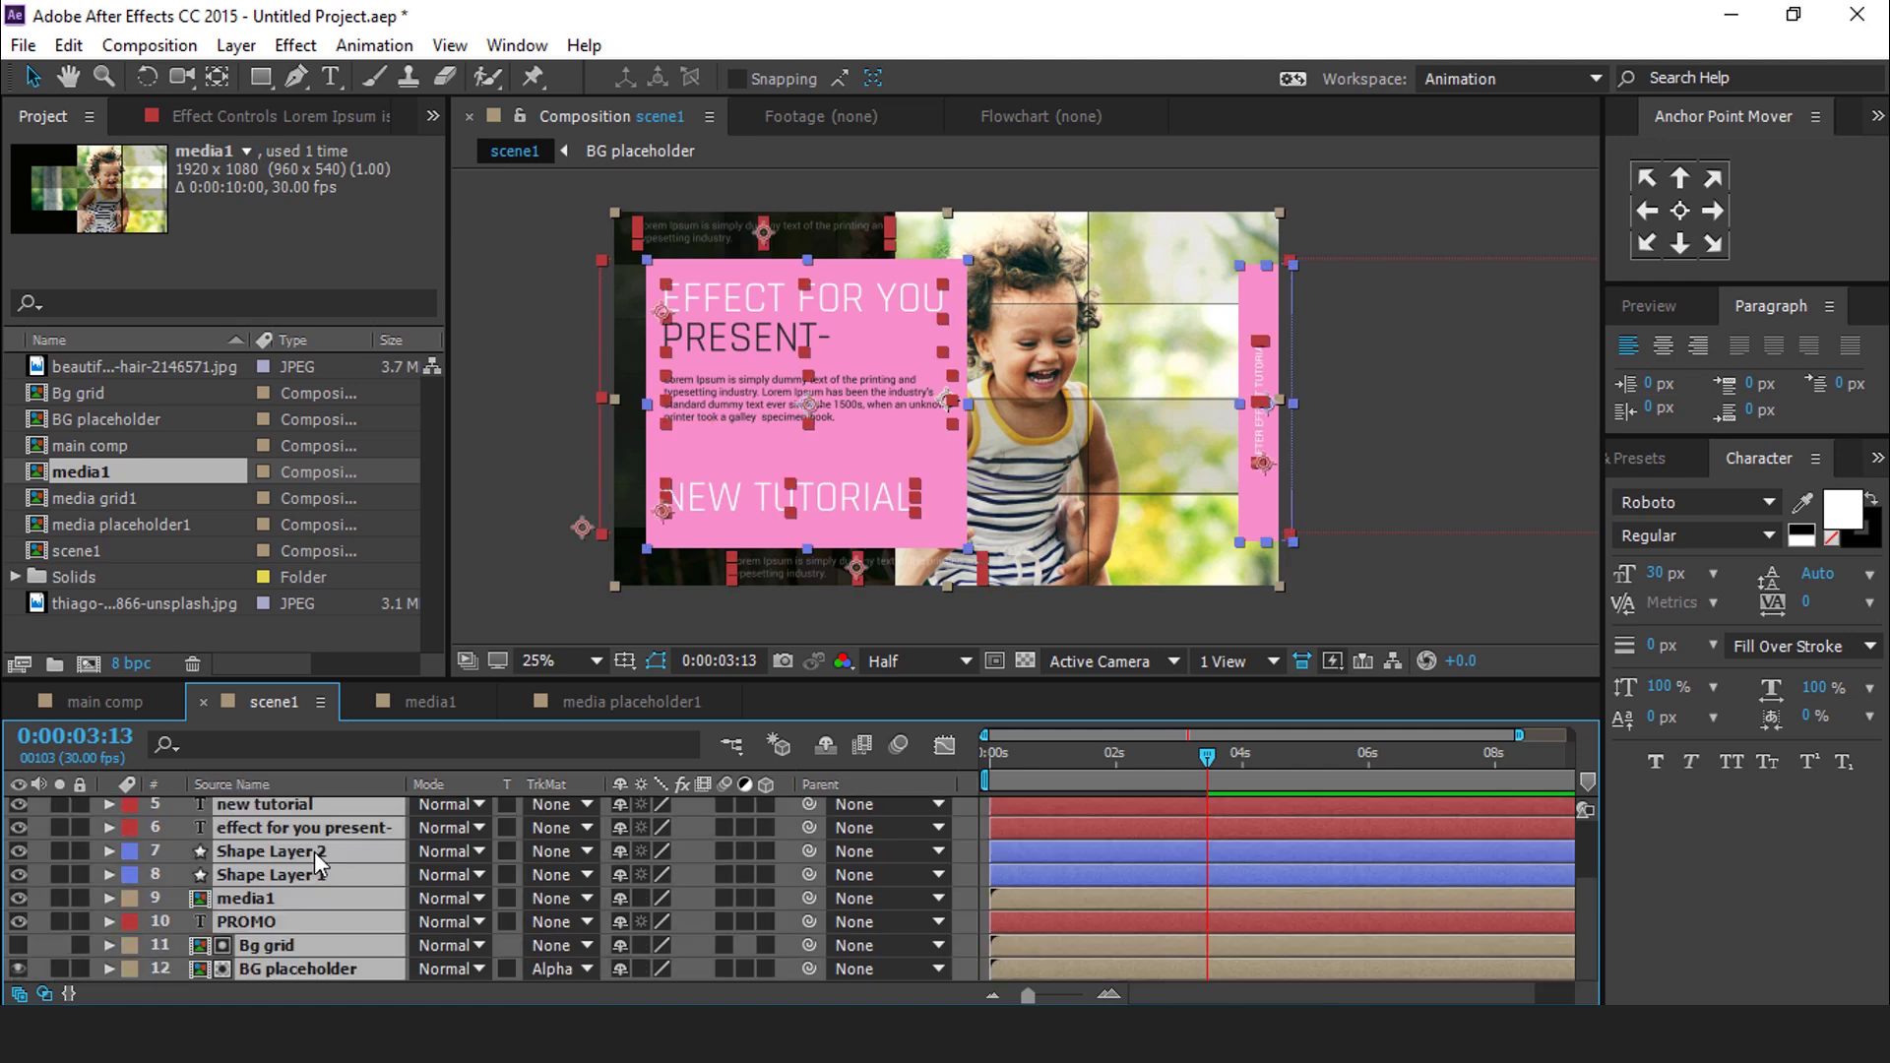
{"action": "left_click", "coordinate": [765, 805]}
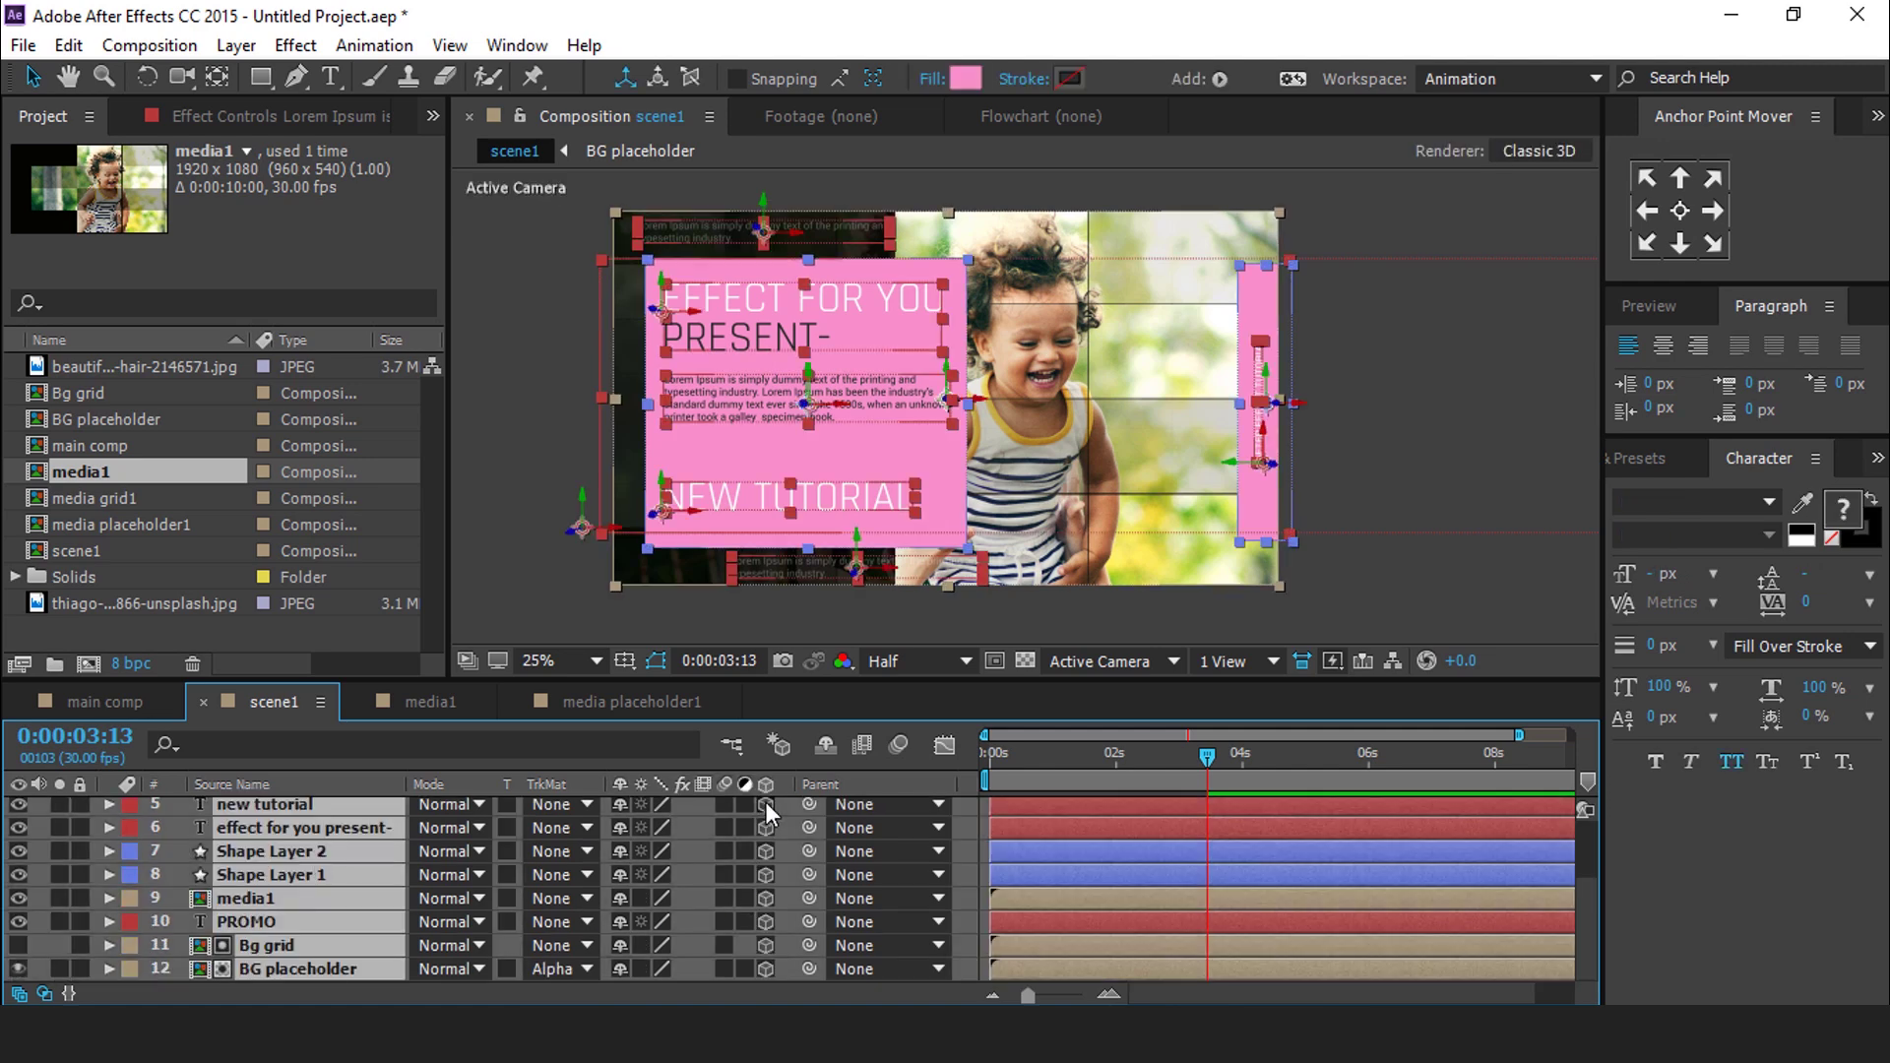
{"action": "left_click", "coordinate": [514, 602]}
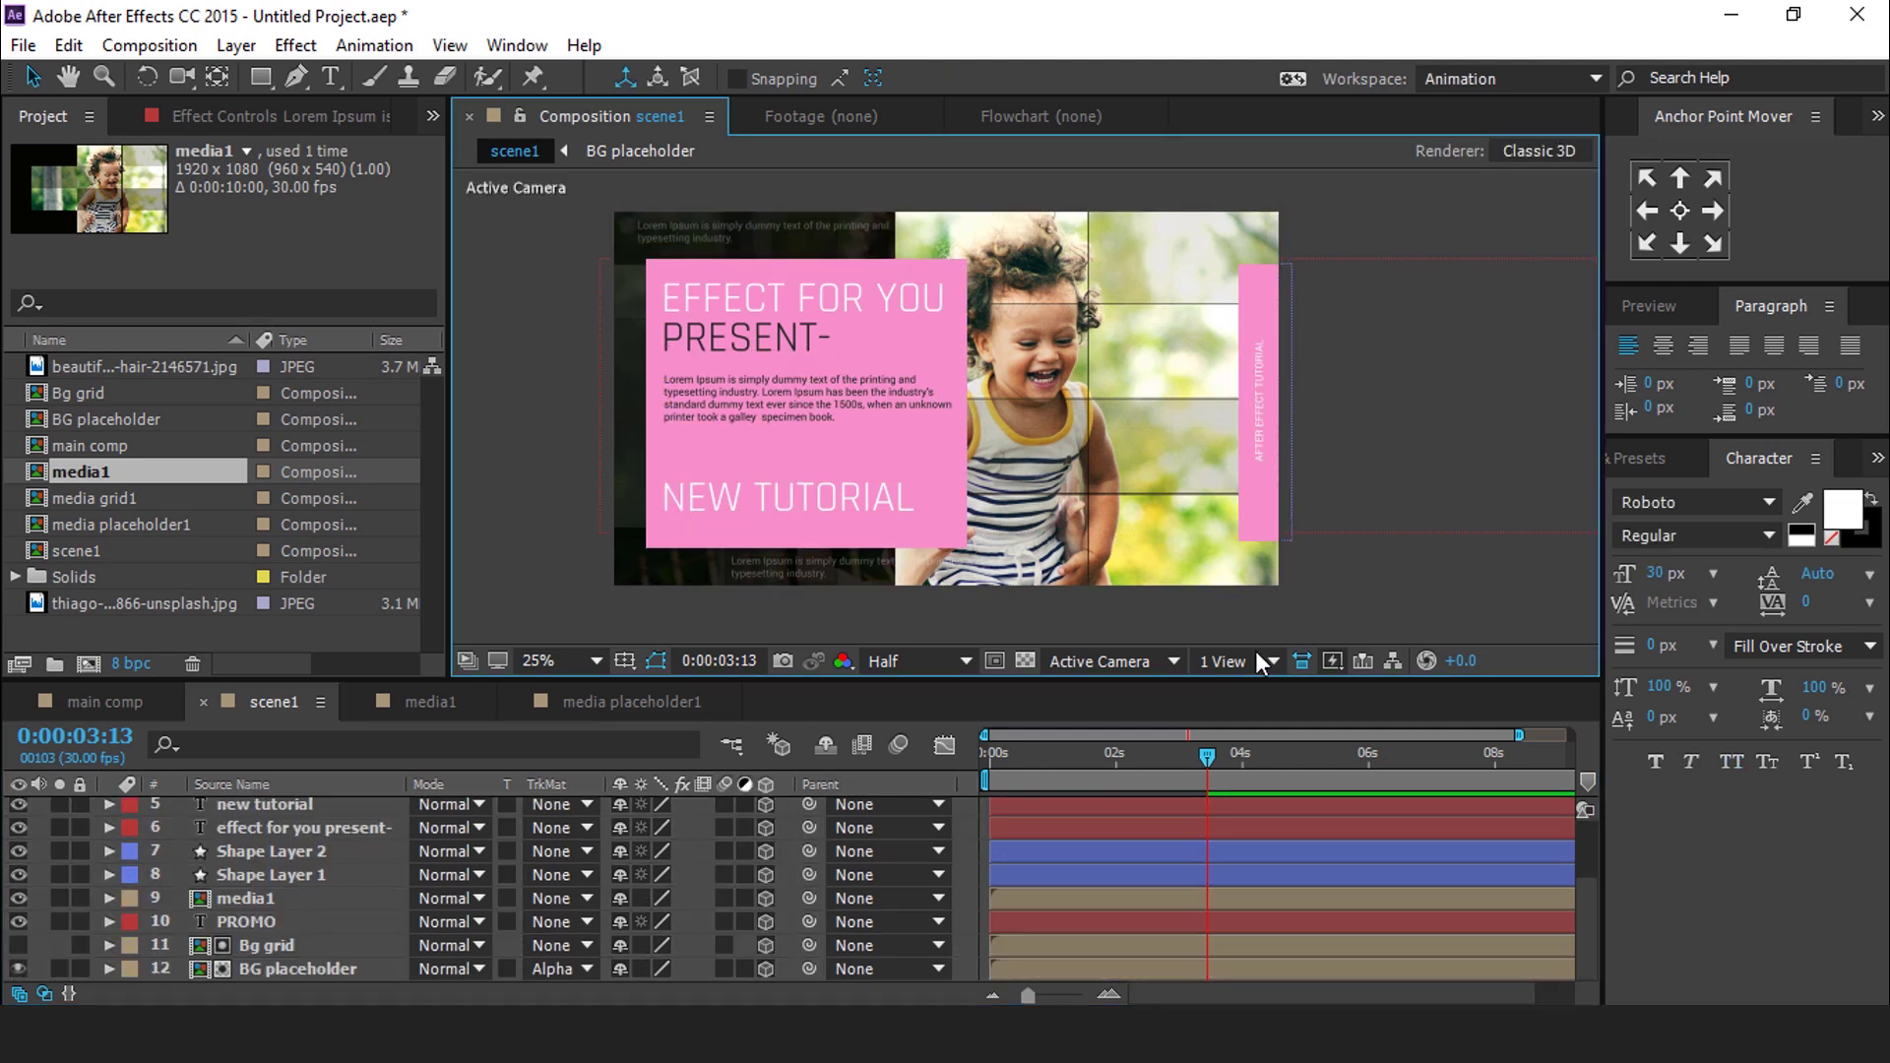
Switch to two views and bring both pink rectangles and the large rectangle's three texts closer to the viewer along Z
{"action": "left_click", "coordinate": [1251, 660]}
{"action": "left_click", "coordinate": [1271, 725]}
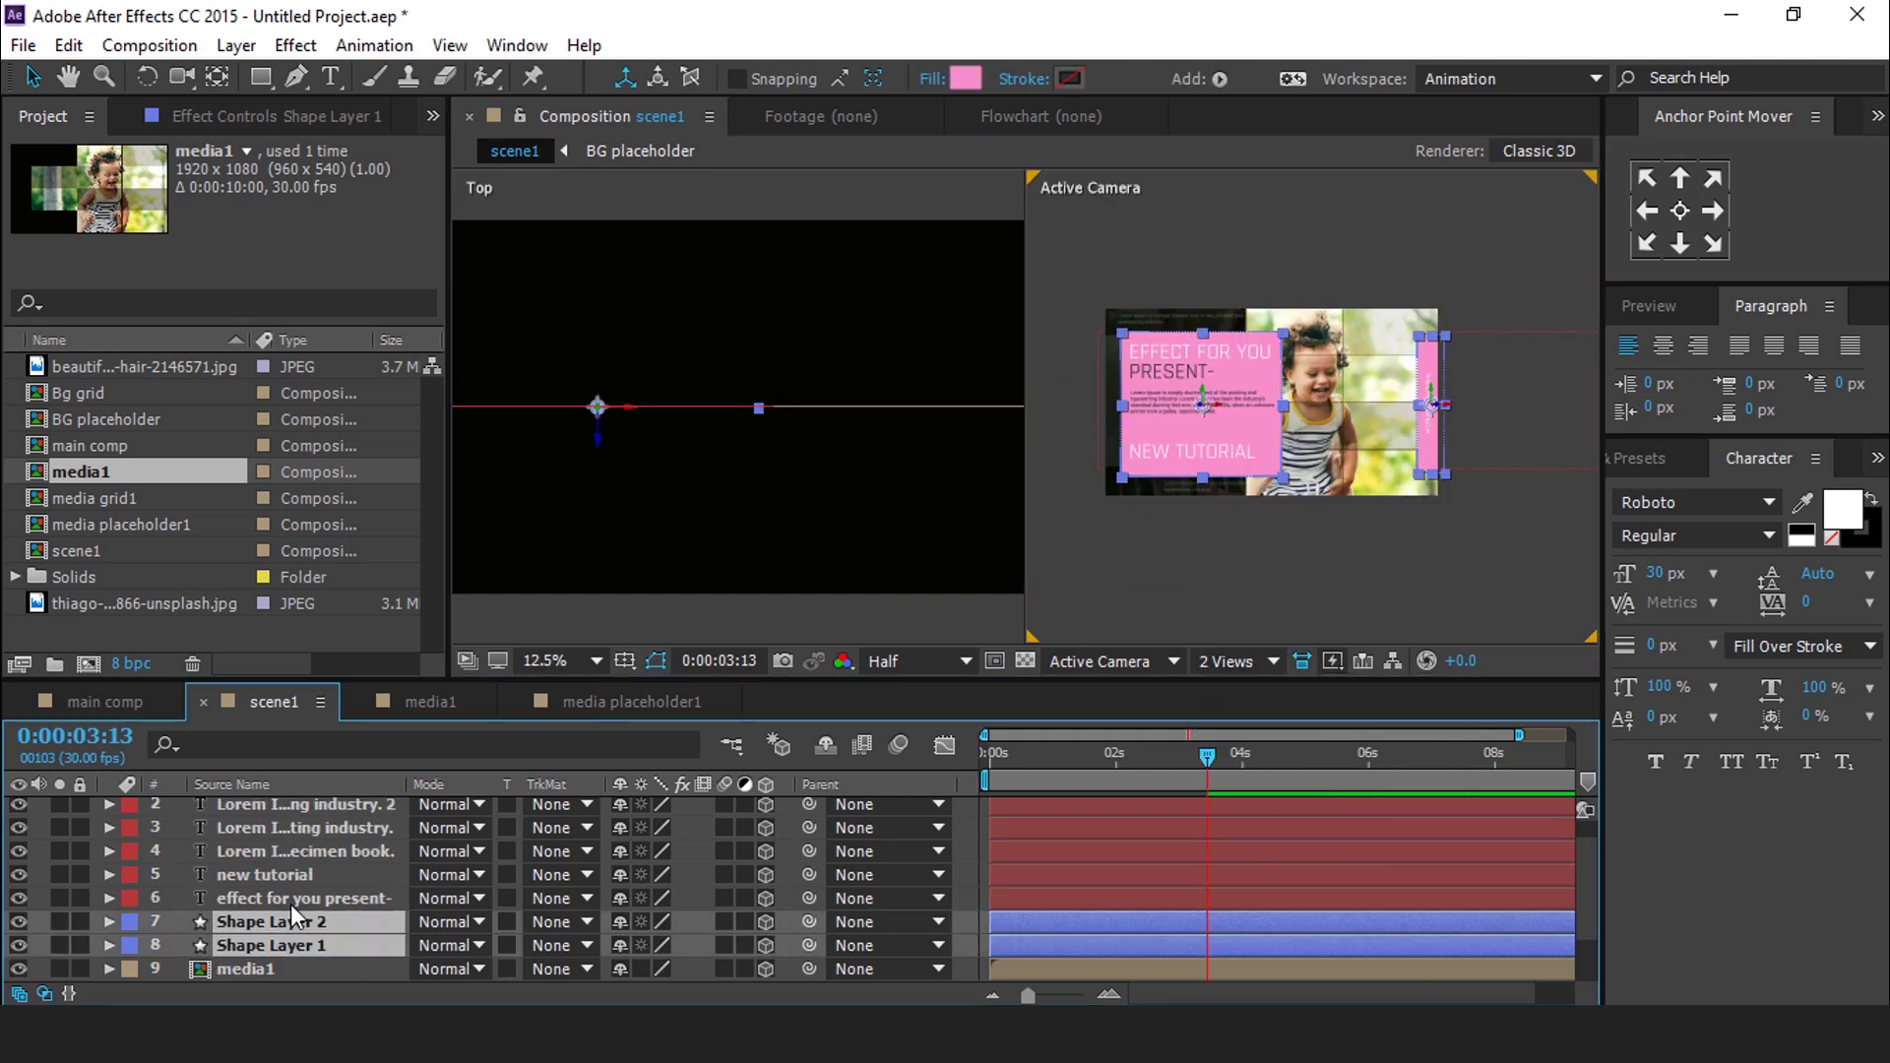
{"action": "left_click", "coordinate": [292, 900], "text": "ctrl"}
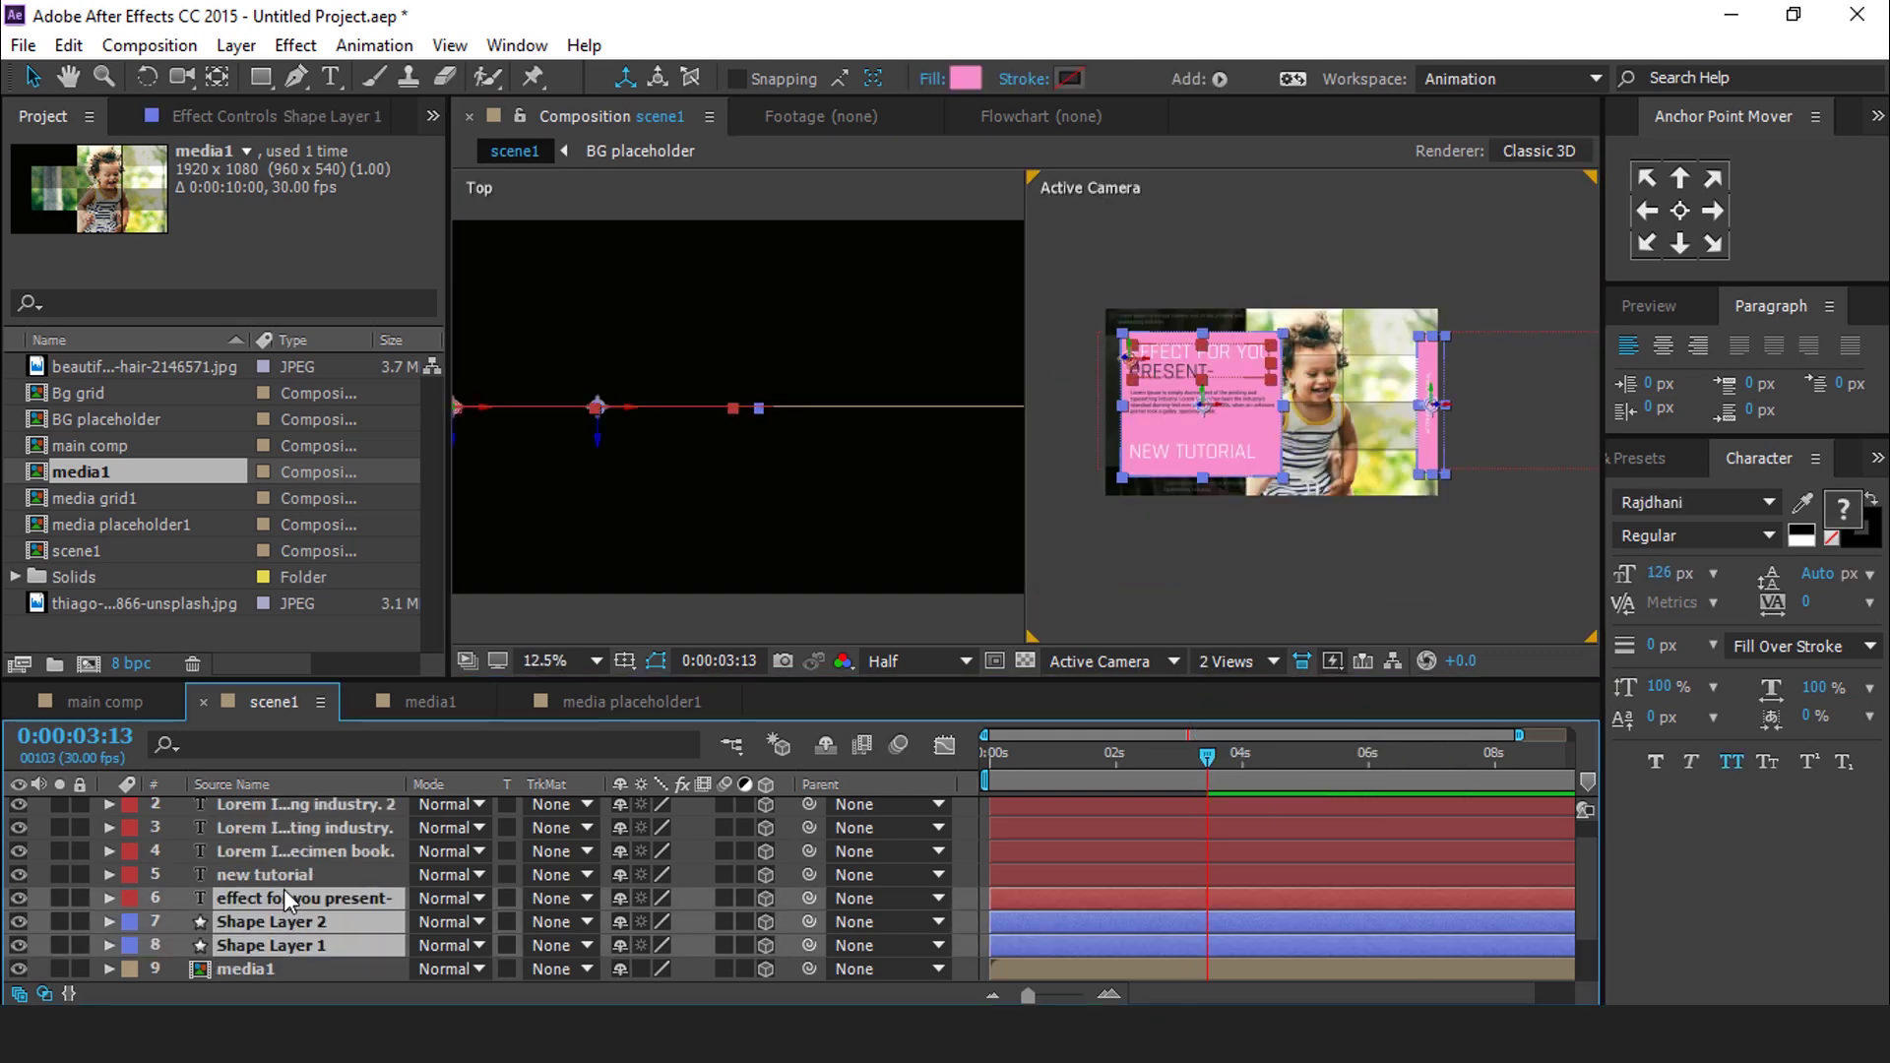
{"action": "left_click", "coordinate": [285, 875], "text": "ctrl"}
{"action": "left_click", "coordinate": [283, 853], "text": "ctrl"}
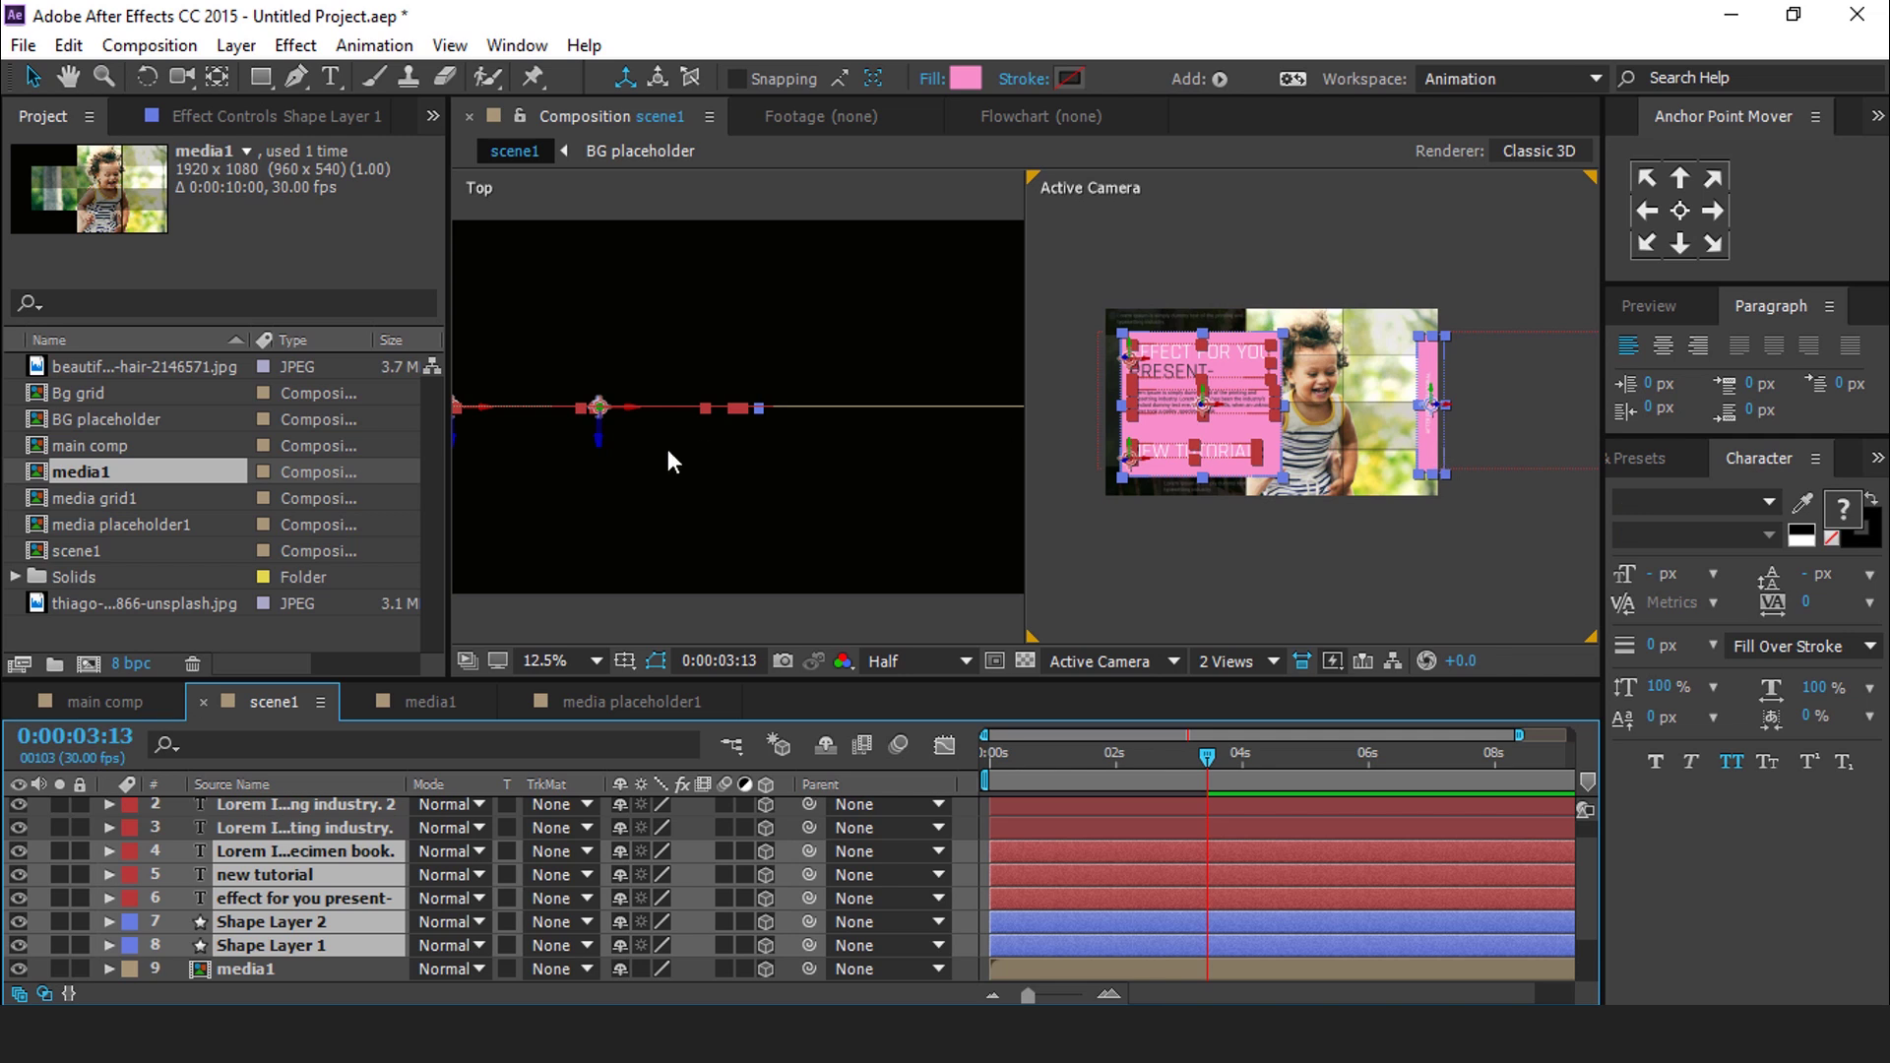
{"action": "left_click_drag", "start_coordinate": [600, 448], "coordinate": [600, 477]}
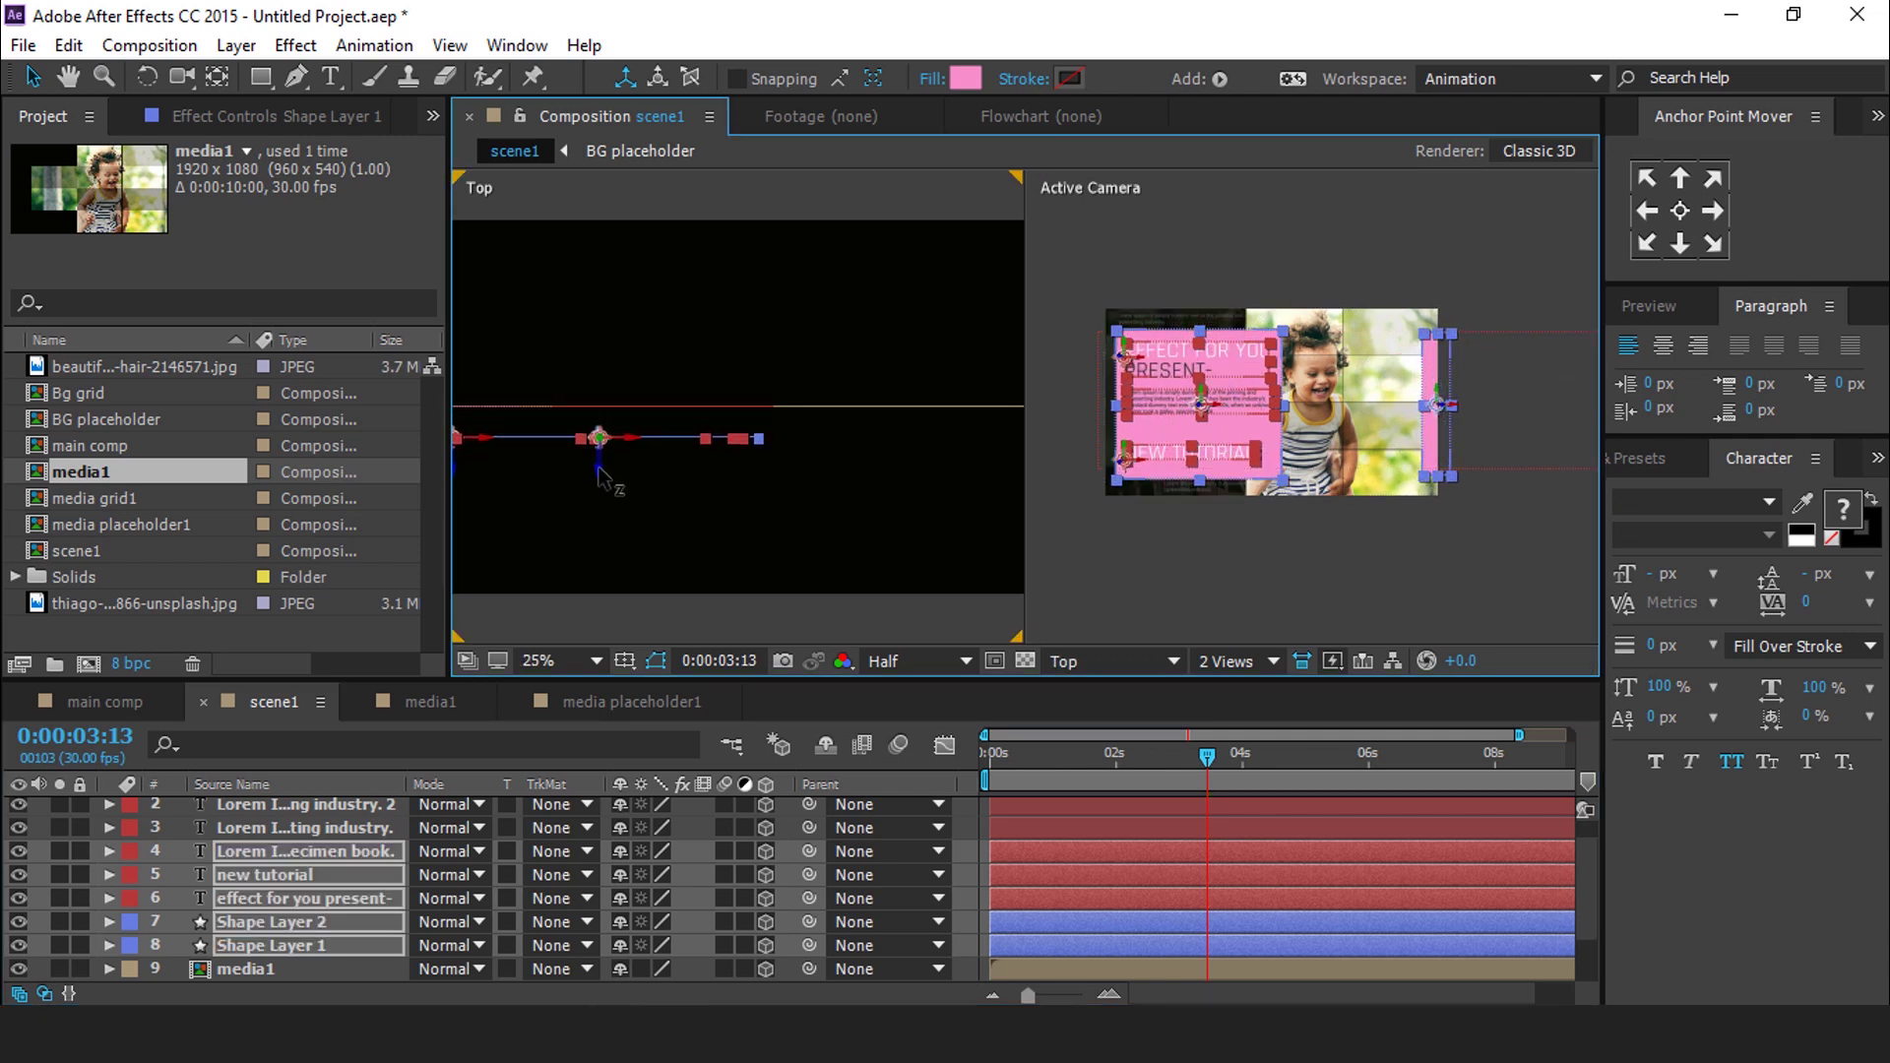
Bring the two faint Lorem Ipsum texts above and below the large rectangle slightly forward along Z in the Top view
{"action": "left_click", "coordinate": [1191, 319]}
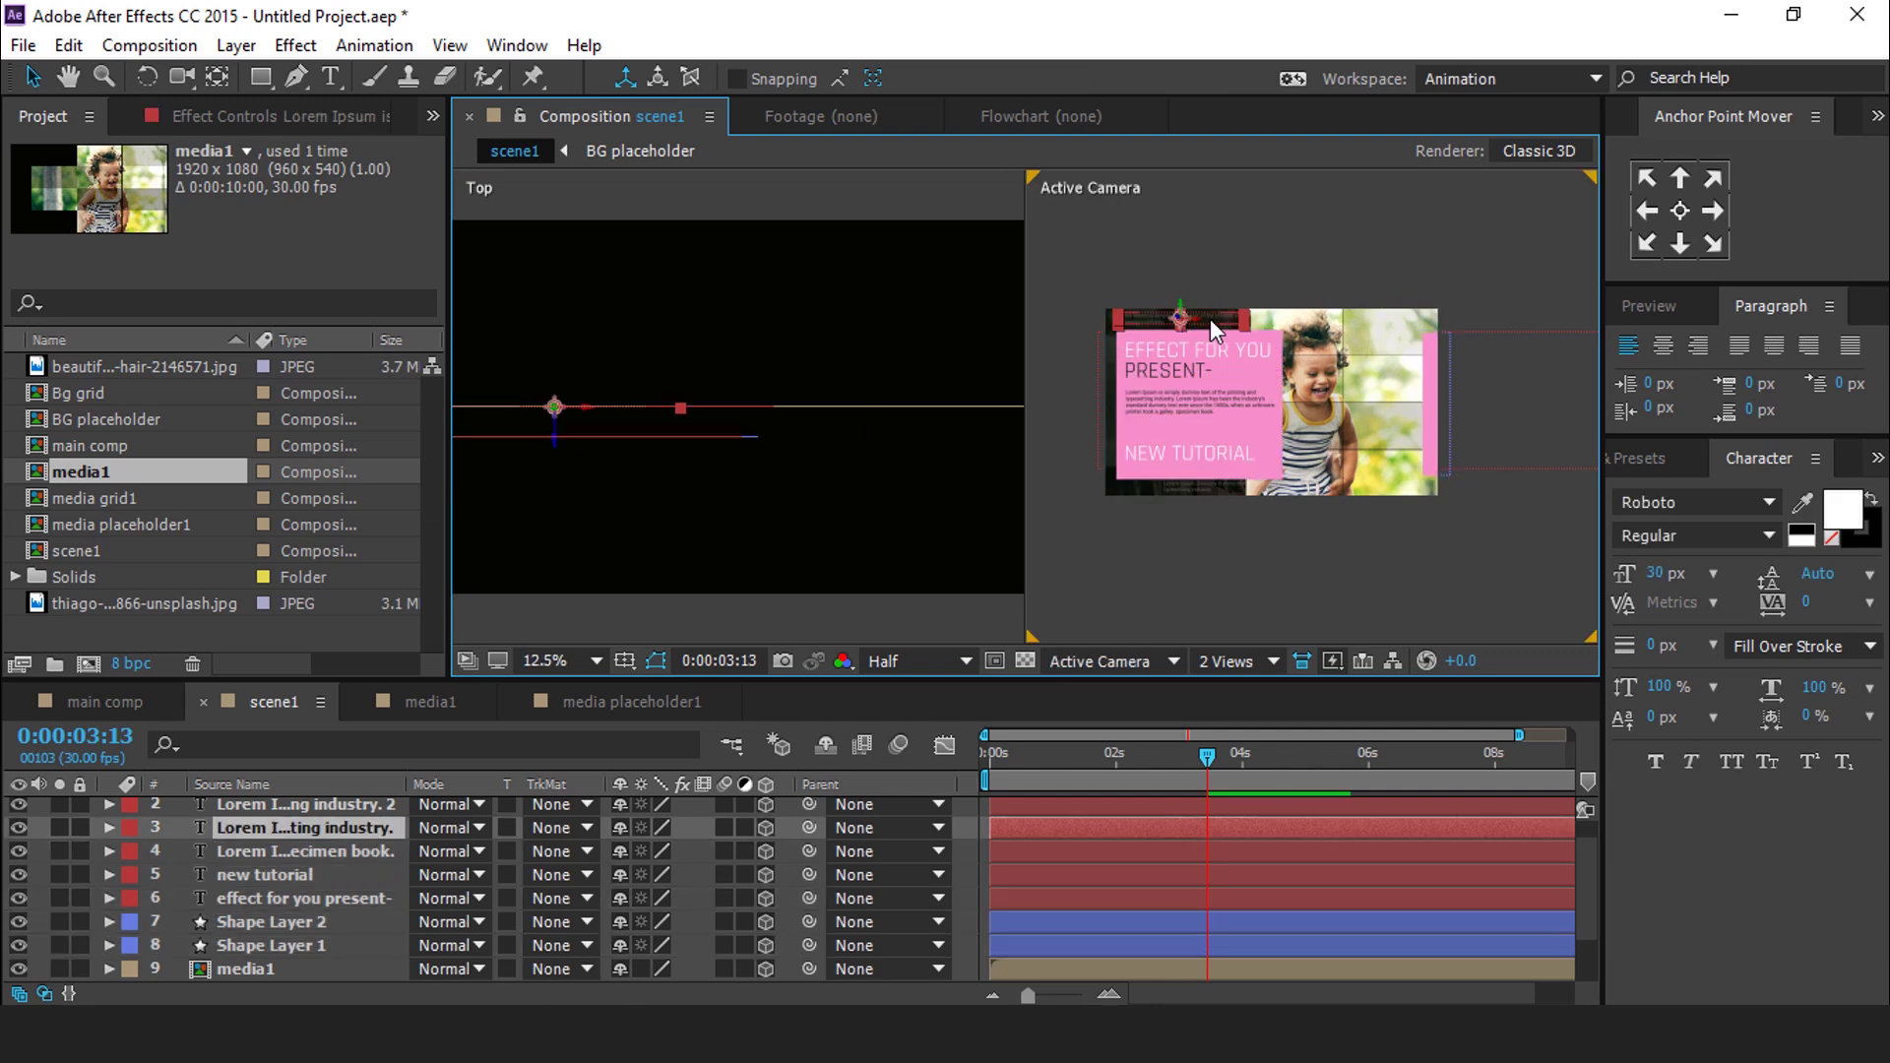
{"action": "scroll", "coordinate": [1214, 317], "scroll_direction": "up", "scroll_amount": 1}
{"action": "key", "text": "space"}
{"action": "left_click_drag", "start_coordinate": [1166, 305], "coordinate": [1389, 442]}
{"action": "key", "text": "space"}
{"action": "left_click_drag", "start_coordinate": [1314, 557], "coordinate": [1291, 247]}
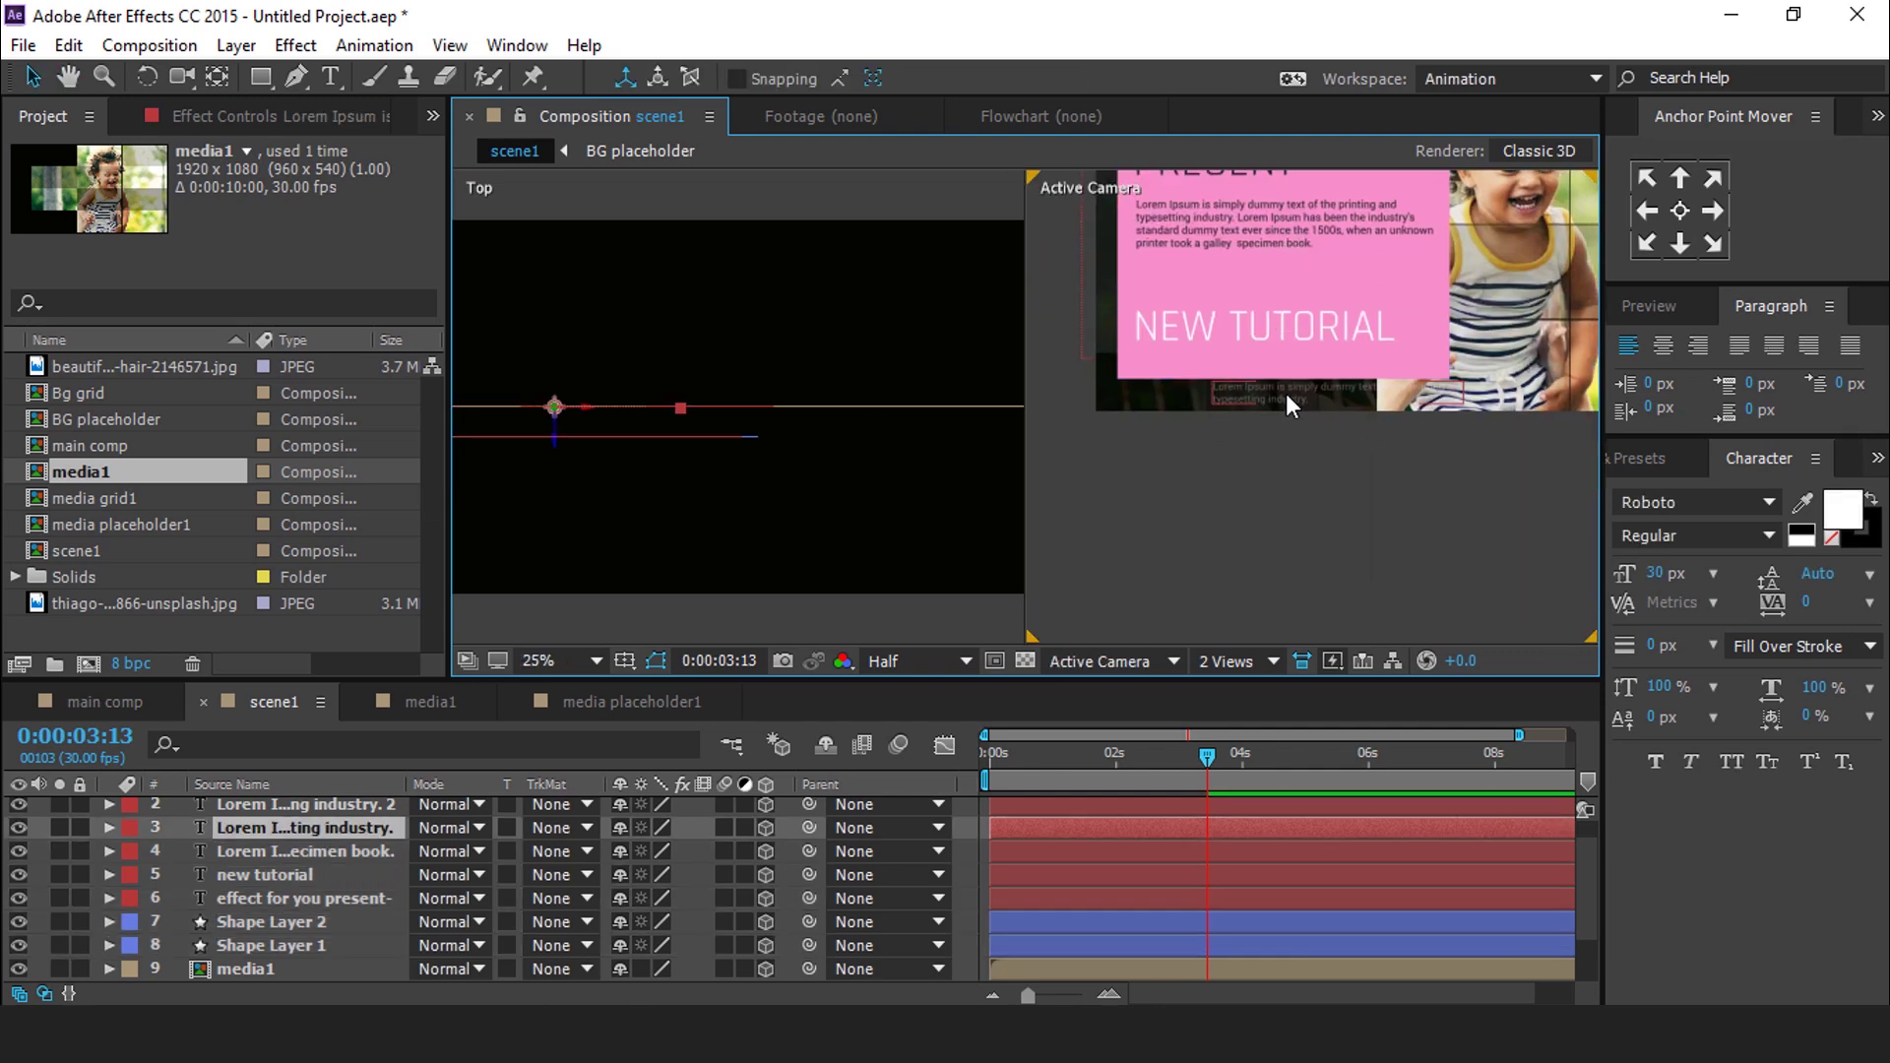
{"action": "left_click", "coordinate": [1286, 394], "text": "shift"}
{"action": "left_click_drag", "start_coordinate": [647, 436], "coordinate": [652, 454]}
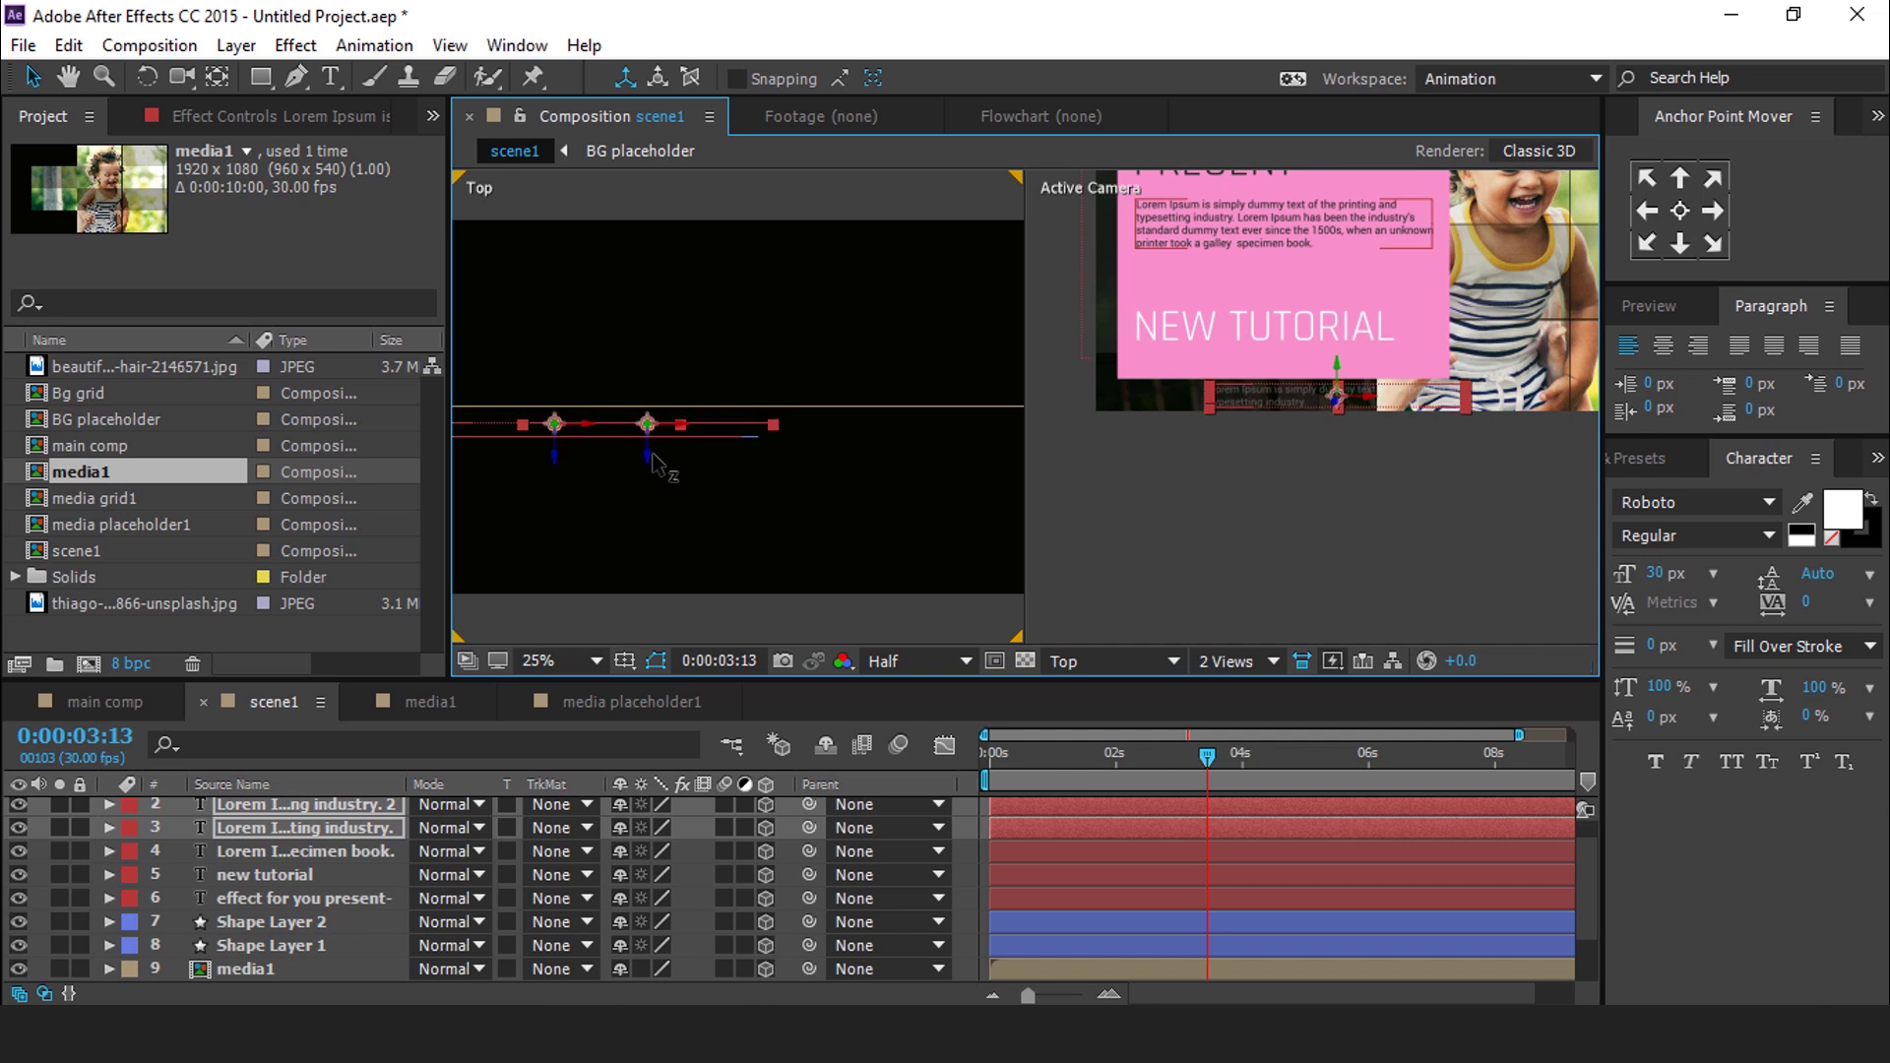
{"action": "scroll", "coordinate": [703, 446], "scroll_direction": "down", "scroll_amount": 1}
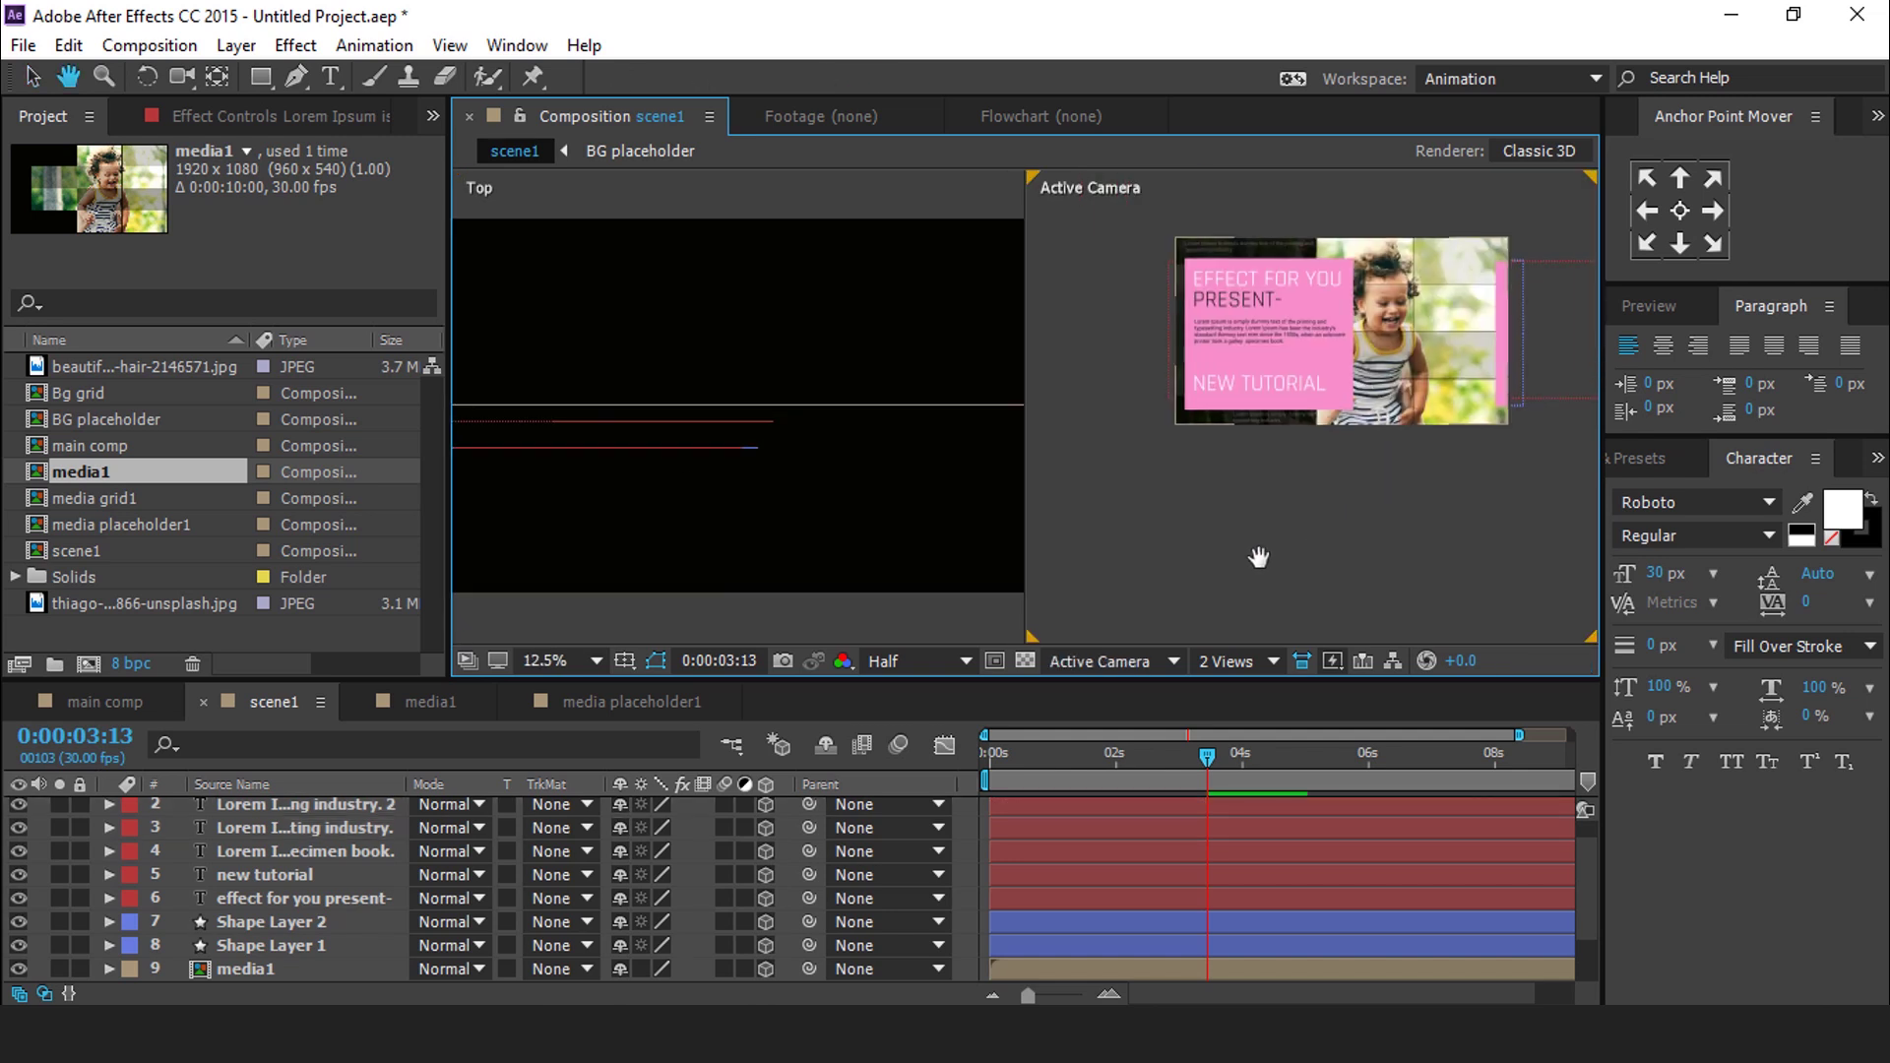
Shift the narrow pink rectangle and its vertical text sideways so the rectangle lines up with the frame's edge
{"action": "key", "text": "v"}
{"action": "scroll", "coordinate": [1333, 433], "scroll_direction": "up", "scroll_amount": 1}
{"action": "left_click", "coordinate": [1384, 396]}
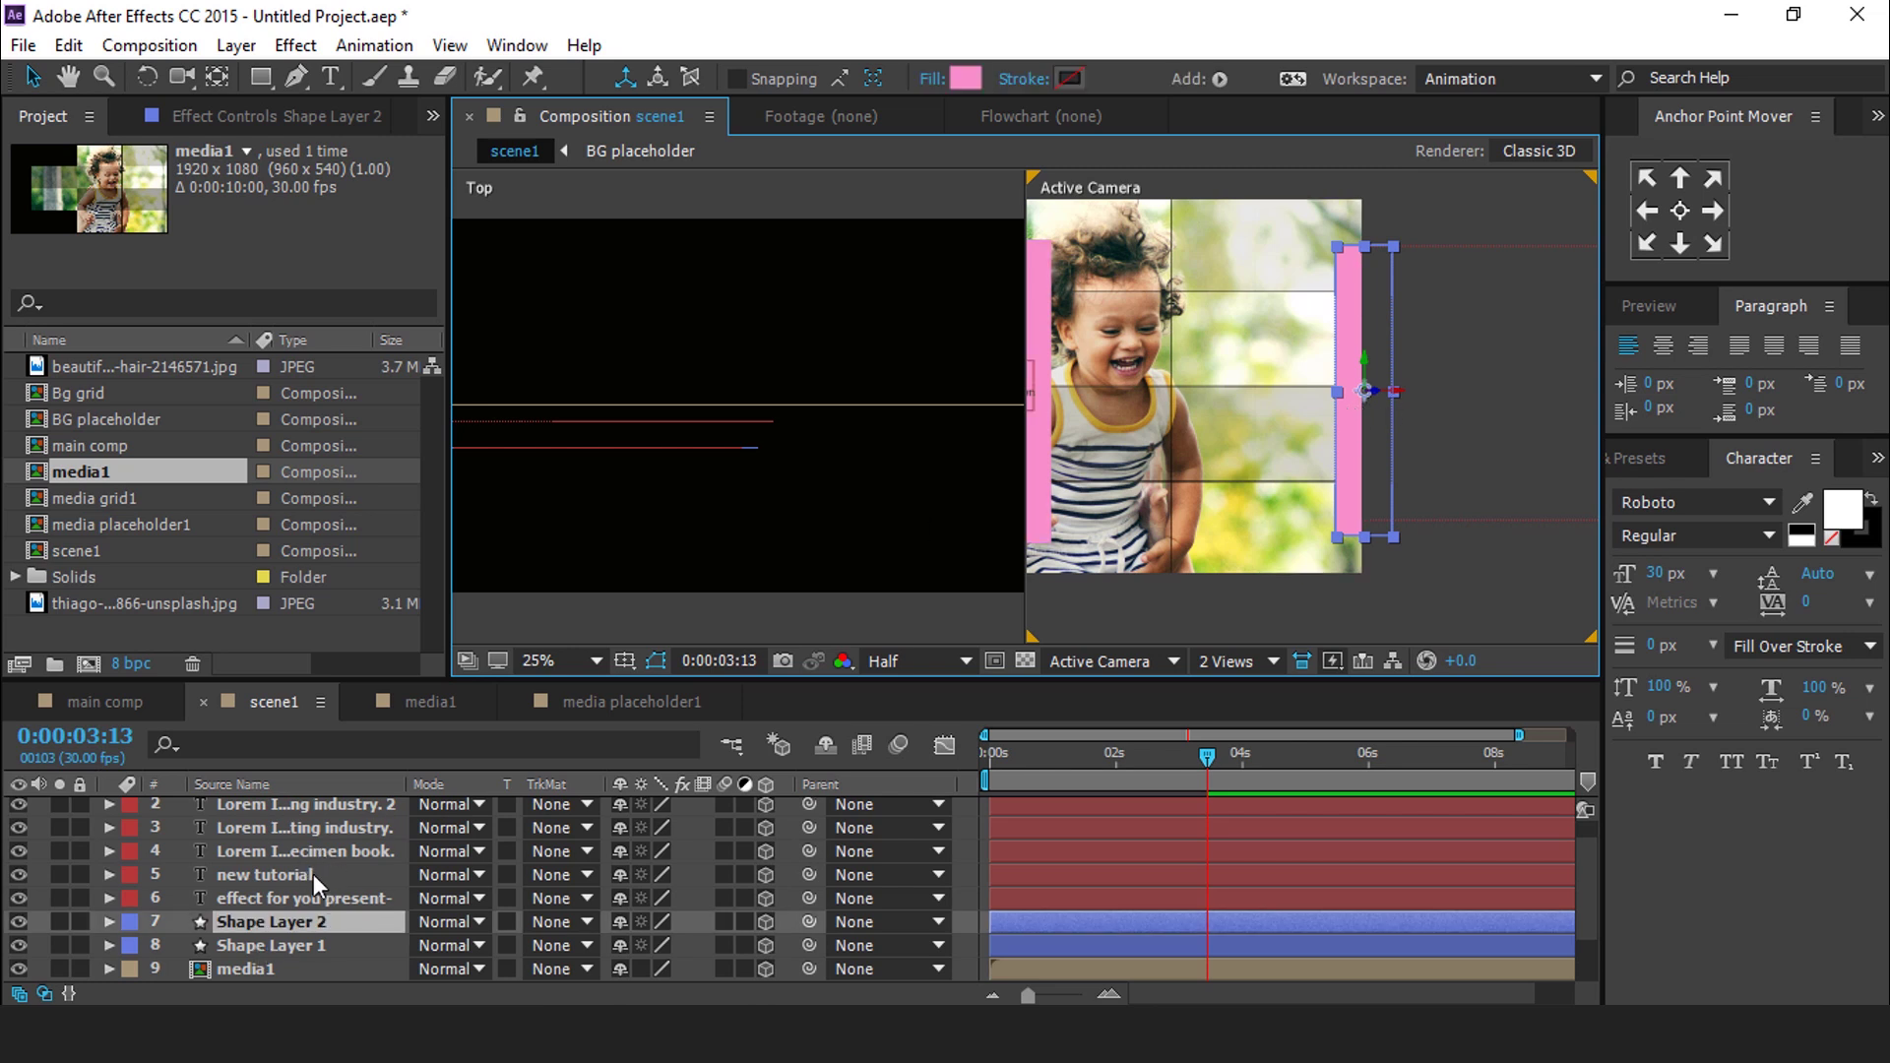
{"action": "scroll", "coordinate": [325, 817], "scroll_direction": "up", "scroll_amount": 1}
{"action": "left_click", "coordinate": [325, 806], "text": "ctrl"}
{"action": "left_click_drag", "start_coordinate": [1396, 398], "coordinate": [1368, 397]}
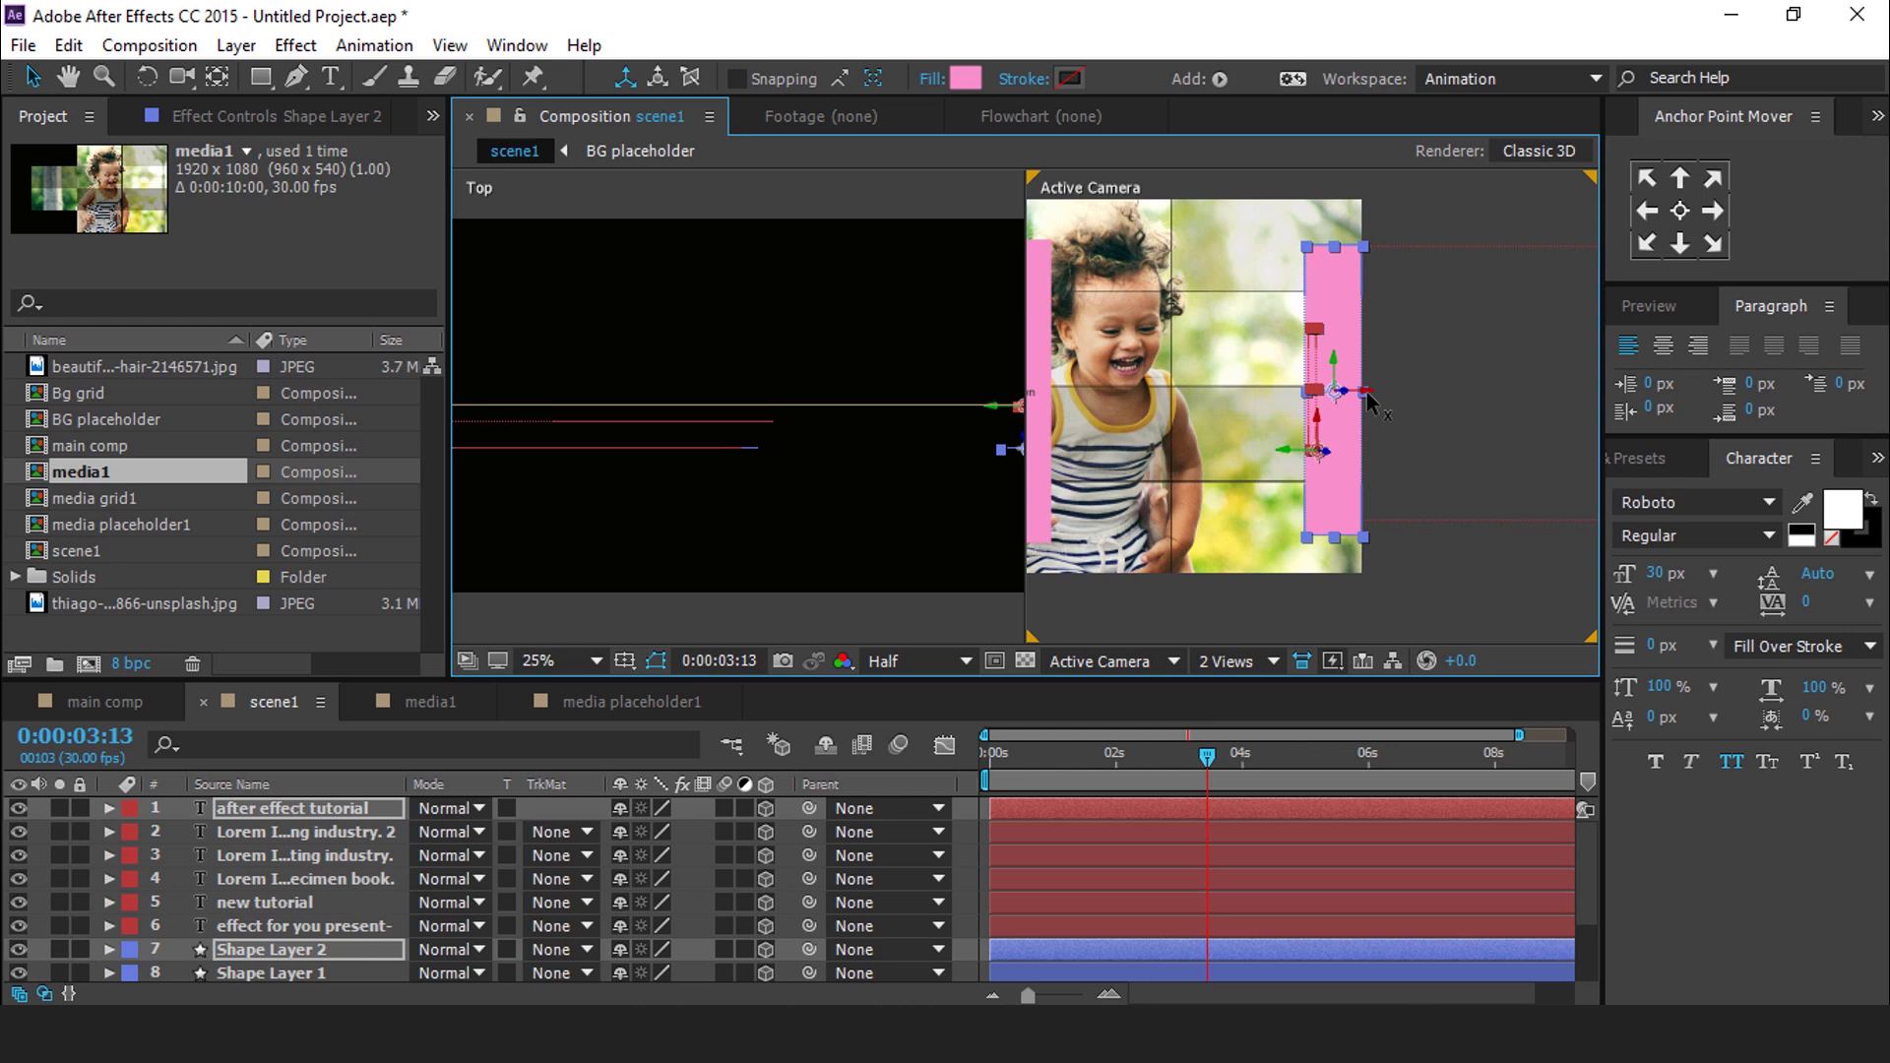
Bring the "after effect tutorial" text forward in depth to its pink rectangle and return to a single view
{"action": "left_click", "coordinate": [323, 809]}
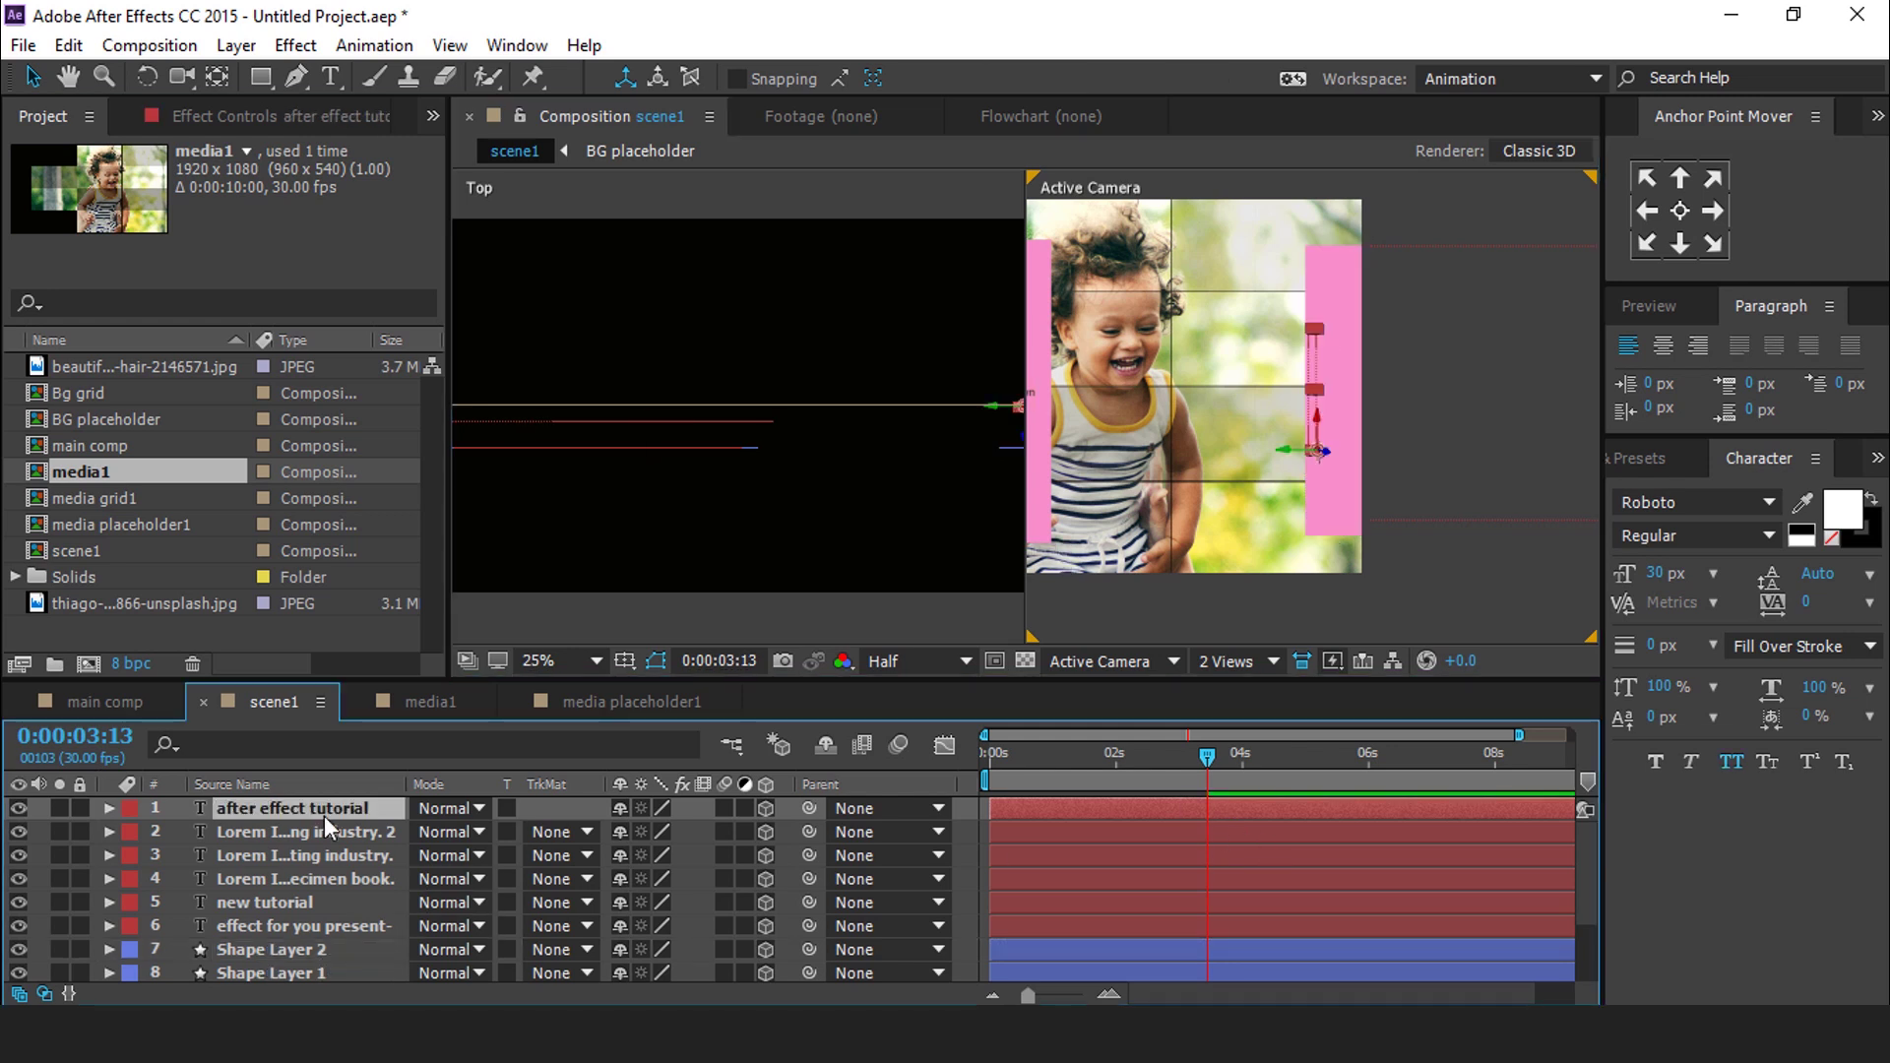
{"action": "left_click", "coordinate": [726, 515]}
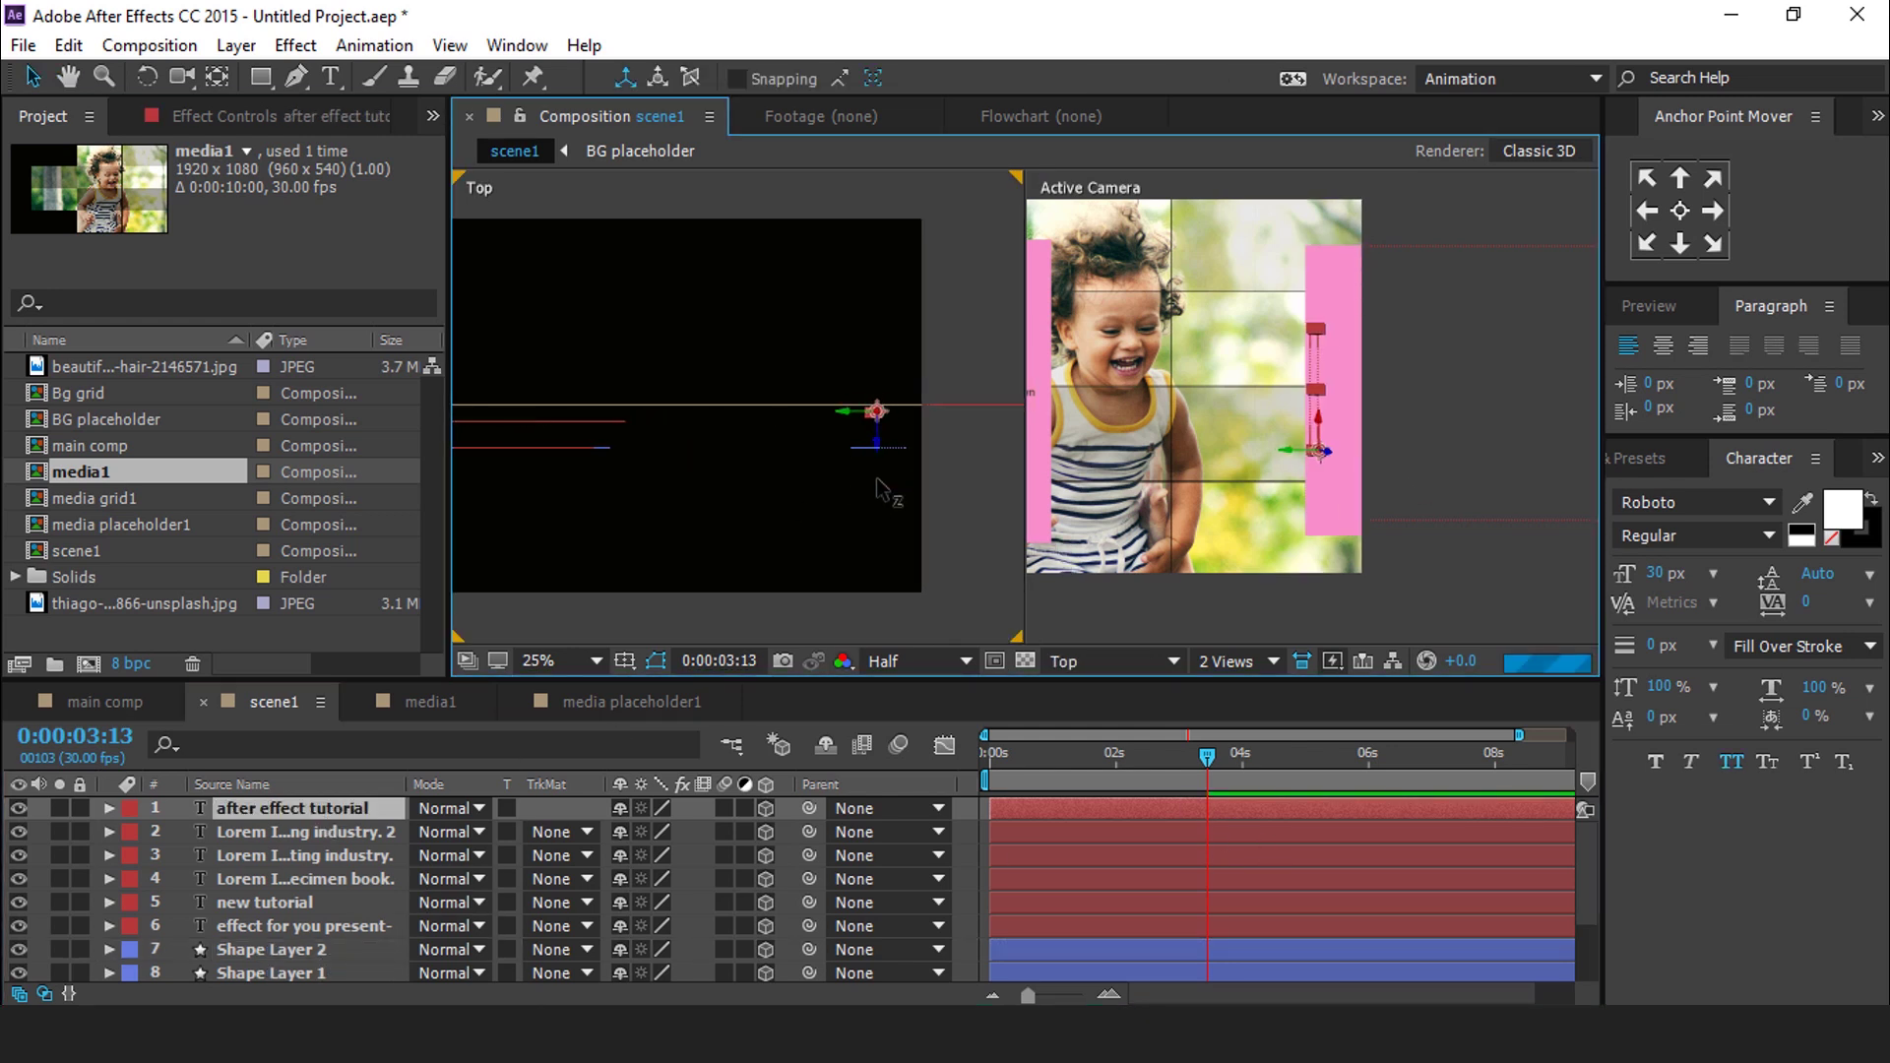
{"action": "scroll", "coordinate": [1292, 509], "scroll_direction": "up", "scroll_amount": 2}
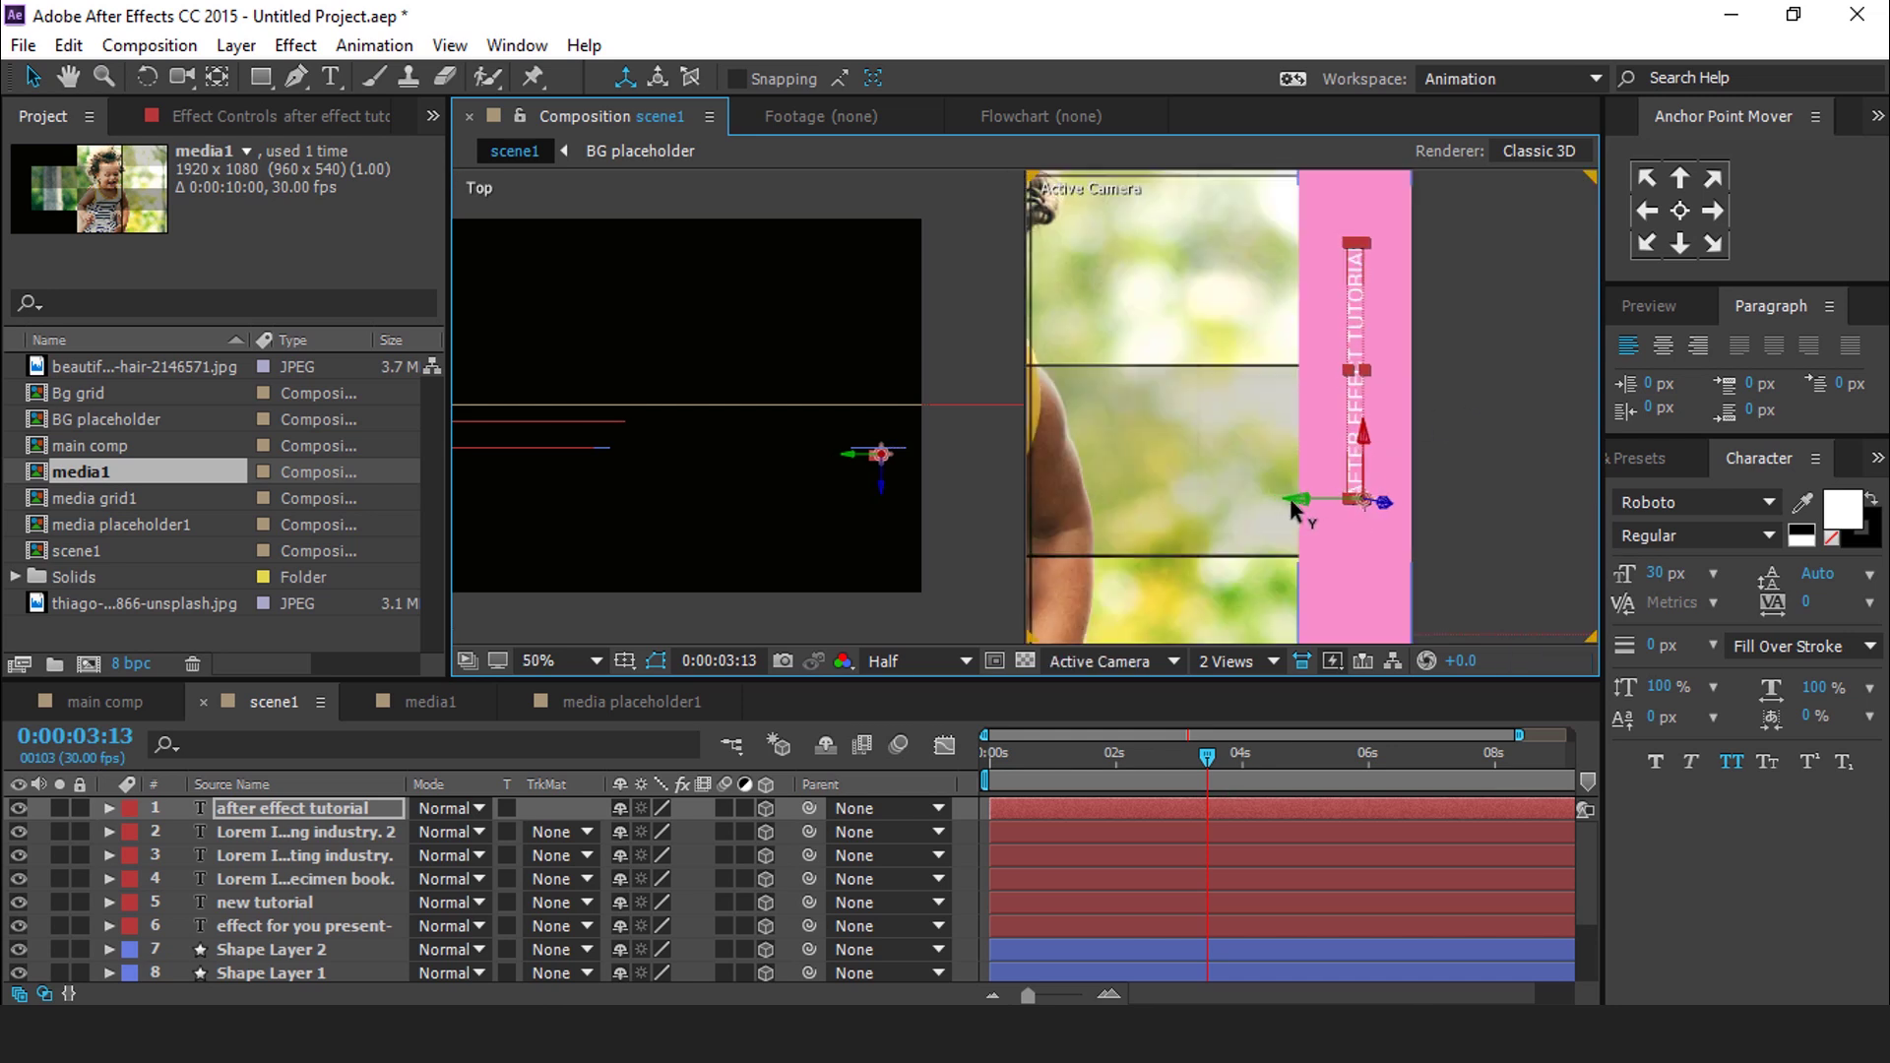
{"action": "left_click_drag", "start_coordinate": [889, 501], "coordinate": [777, 484]}
{"action": "scroll", "coordinate": [1272, 470], "scroll_direction": "down", "scroll_amount": 3}
{"action": "scroll", "coordinate": [1270, 472], "scroll_direction": "up", "scroll_amount": 1}
{"action": "left_click_drag", "start_coordinate": [1188, 555], "coordinate": [1290, 570]}
{"action": "left_click", "coordinate": [1292, 568]}
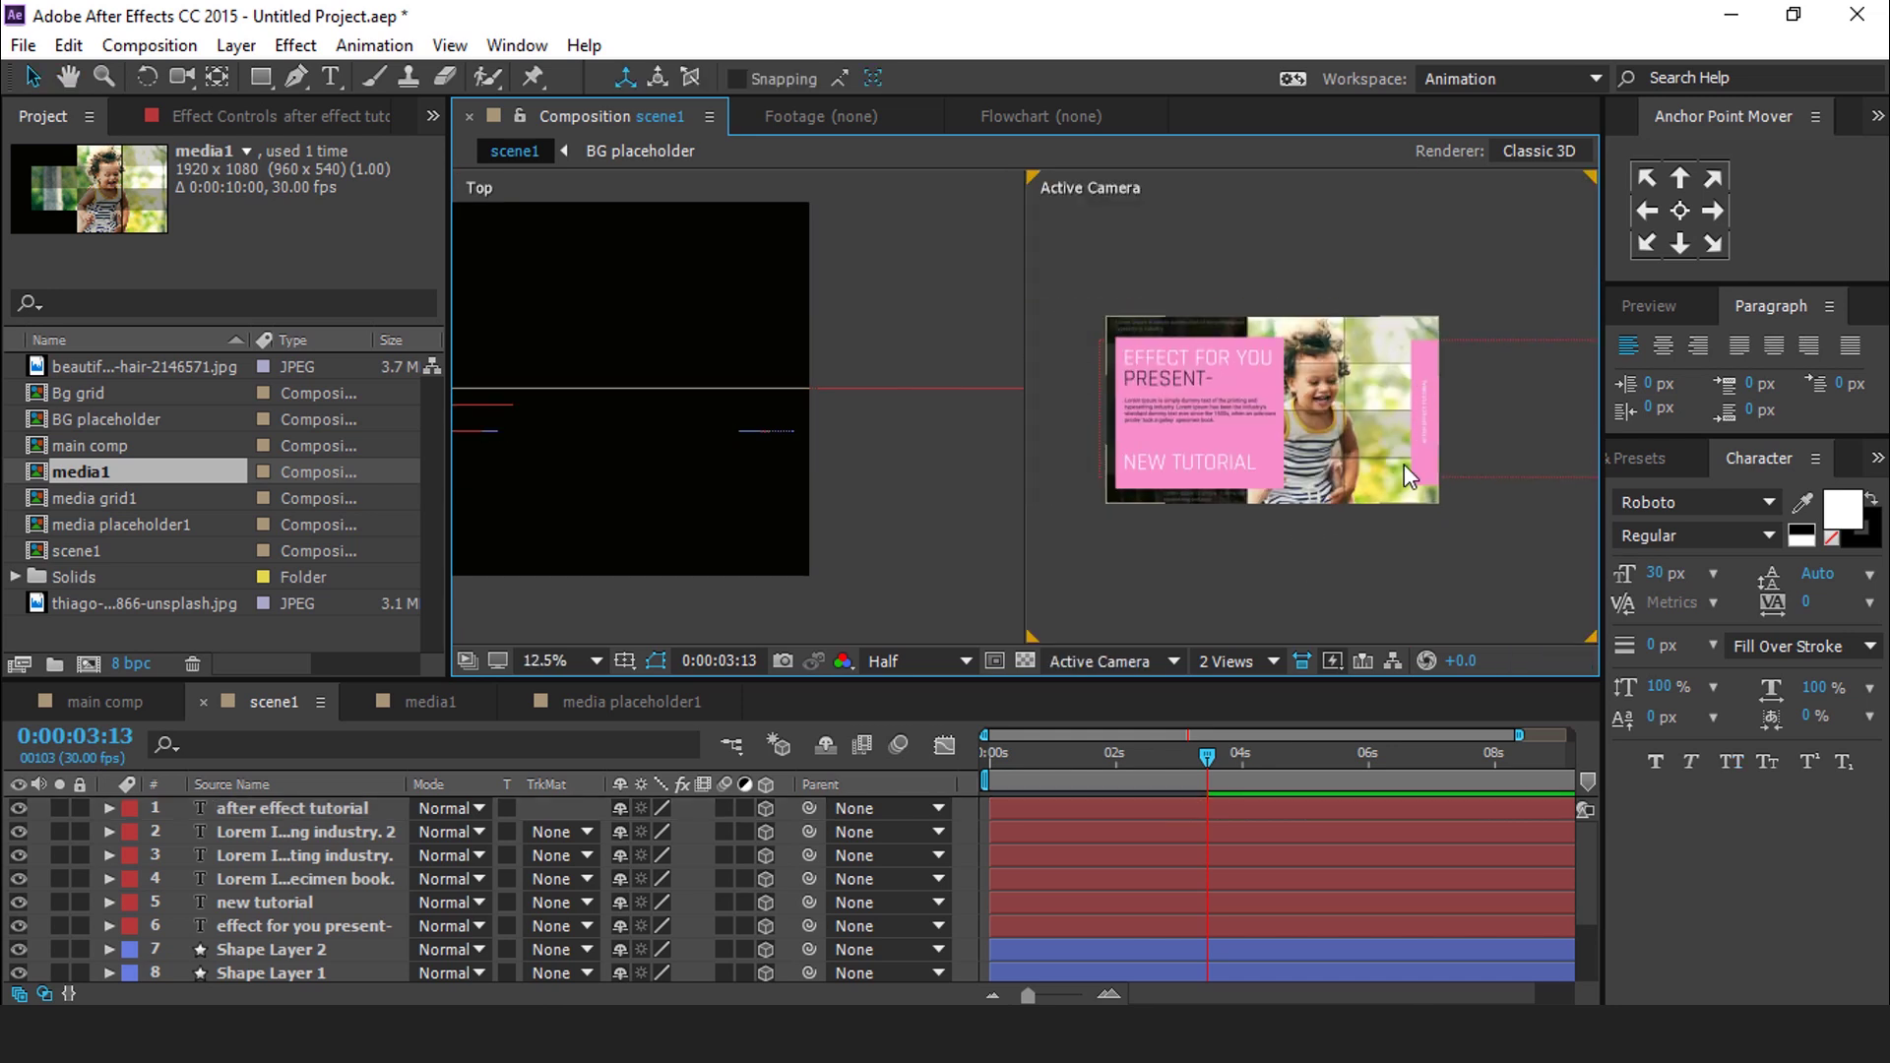
{"action": "left_click", "coordinate": [1235, 661]}
{"action": "left_click", "coordinate": [1270, 718]}
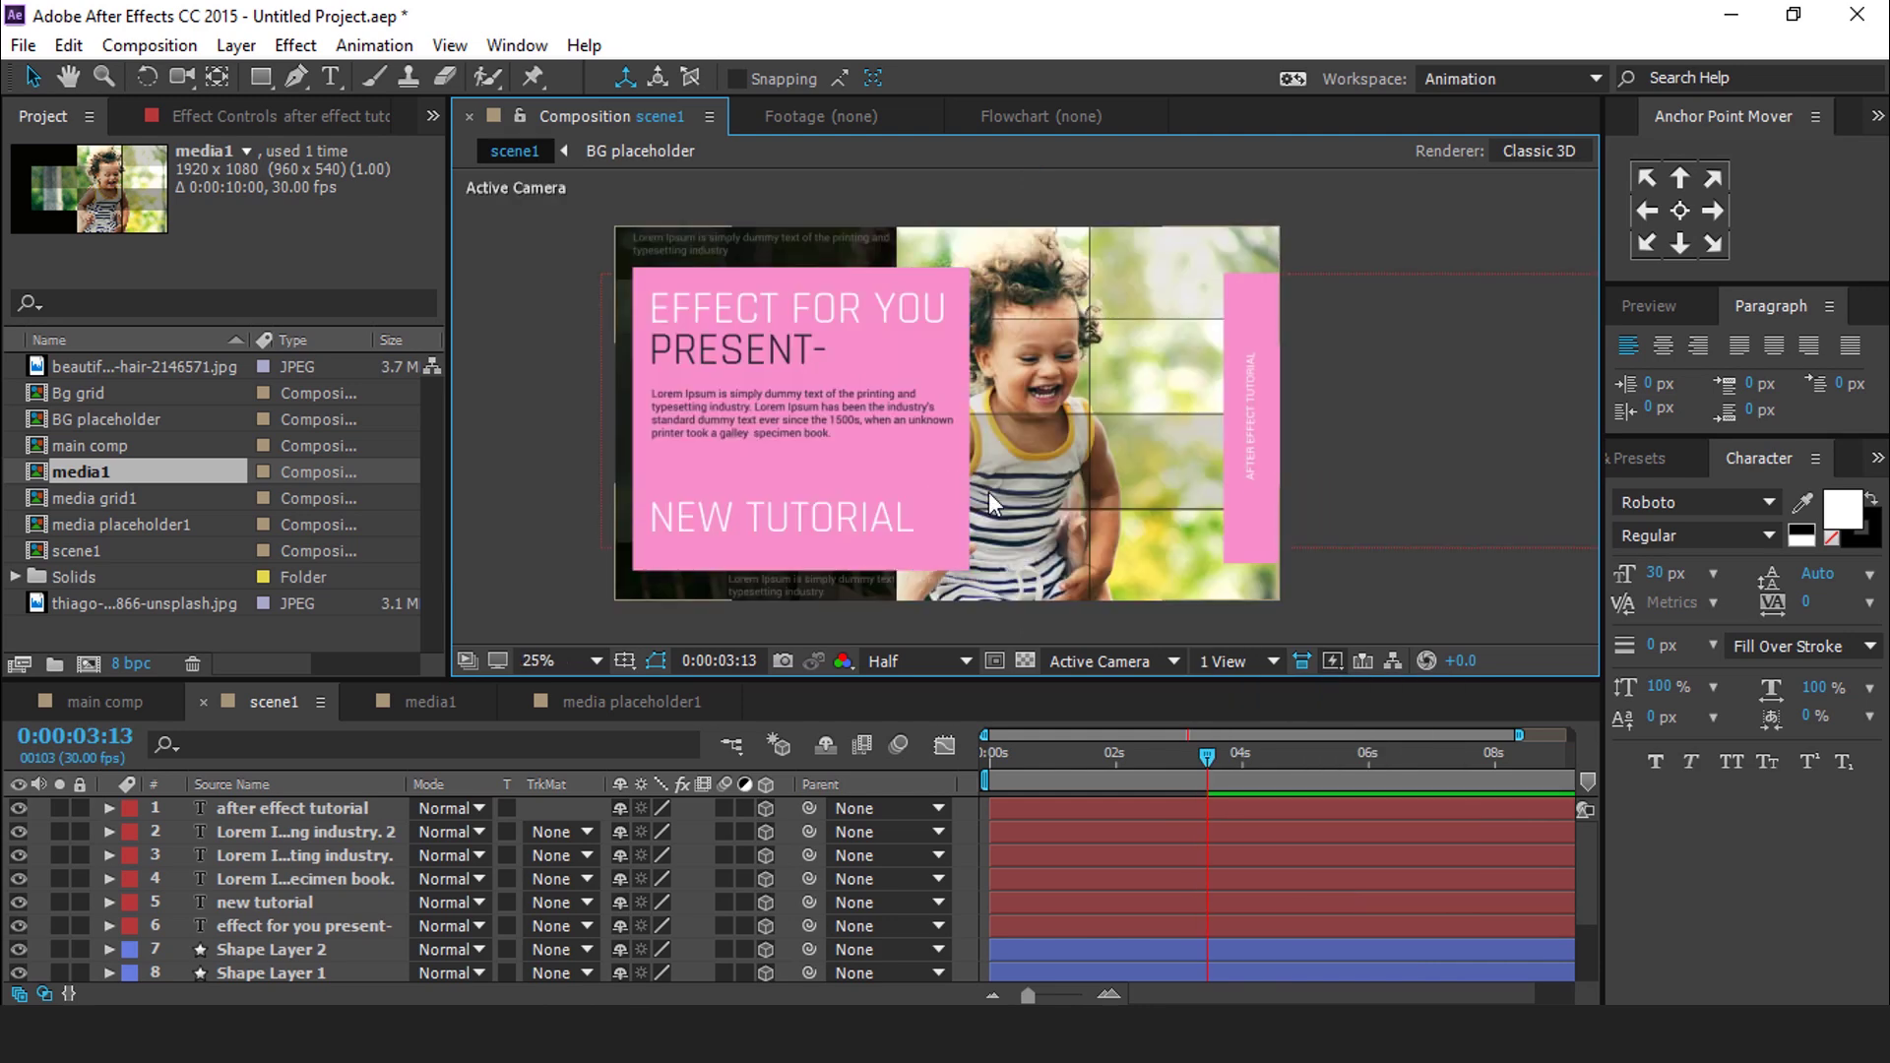
Apply the Drop Shadow effect to Shape Layer 1, the large pink rectangle, with a distance of 20
{"action": "left_click", "coordinate": [957, 500]}
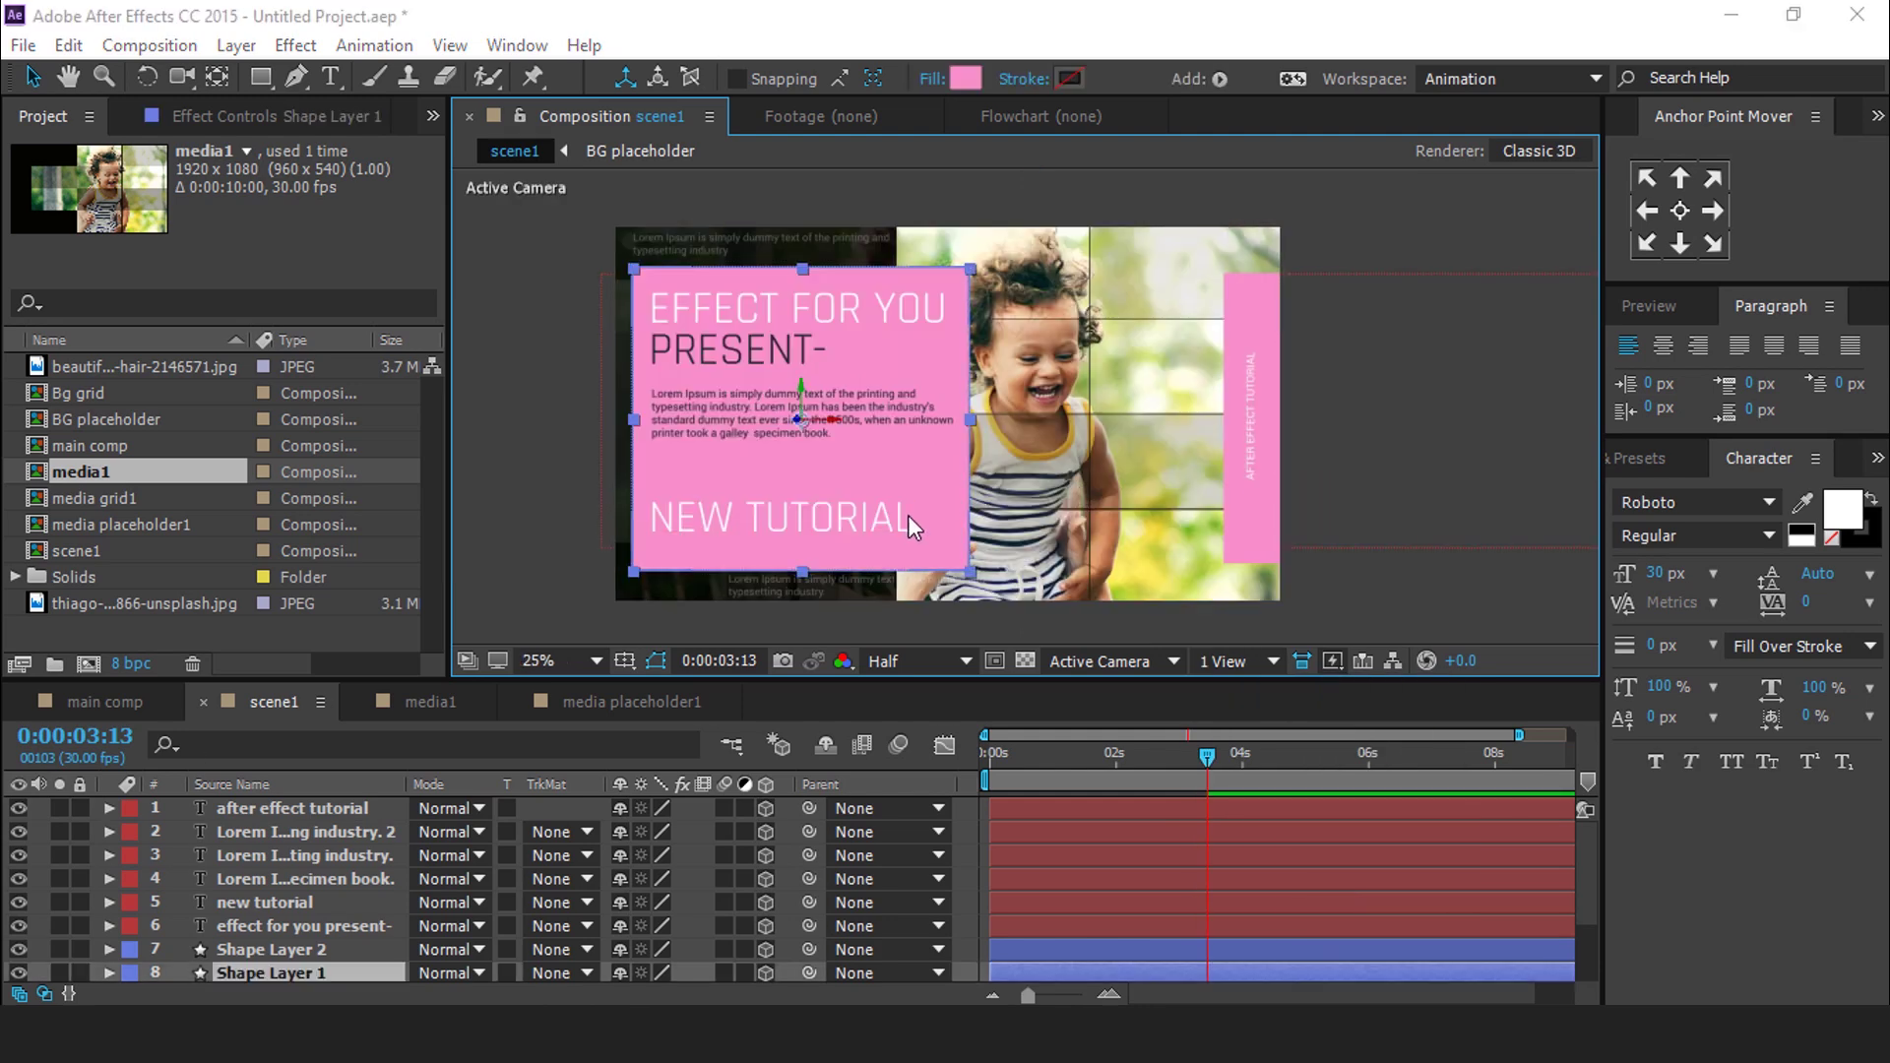
{"action": "key", "text": "ctrl+space"}
{"action": "type", "text": "drop"}
{"action": "key", "text": "Return"}
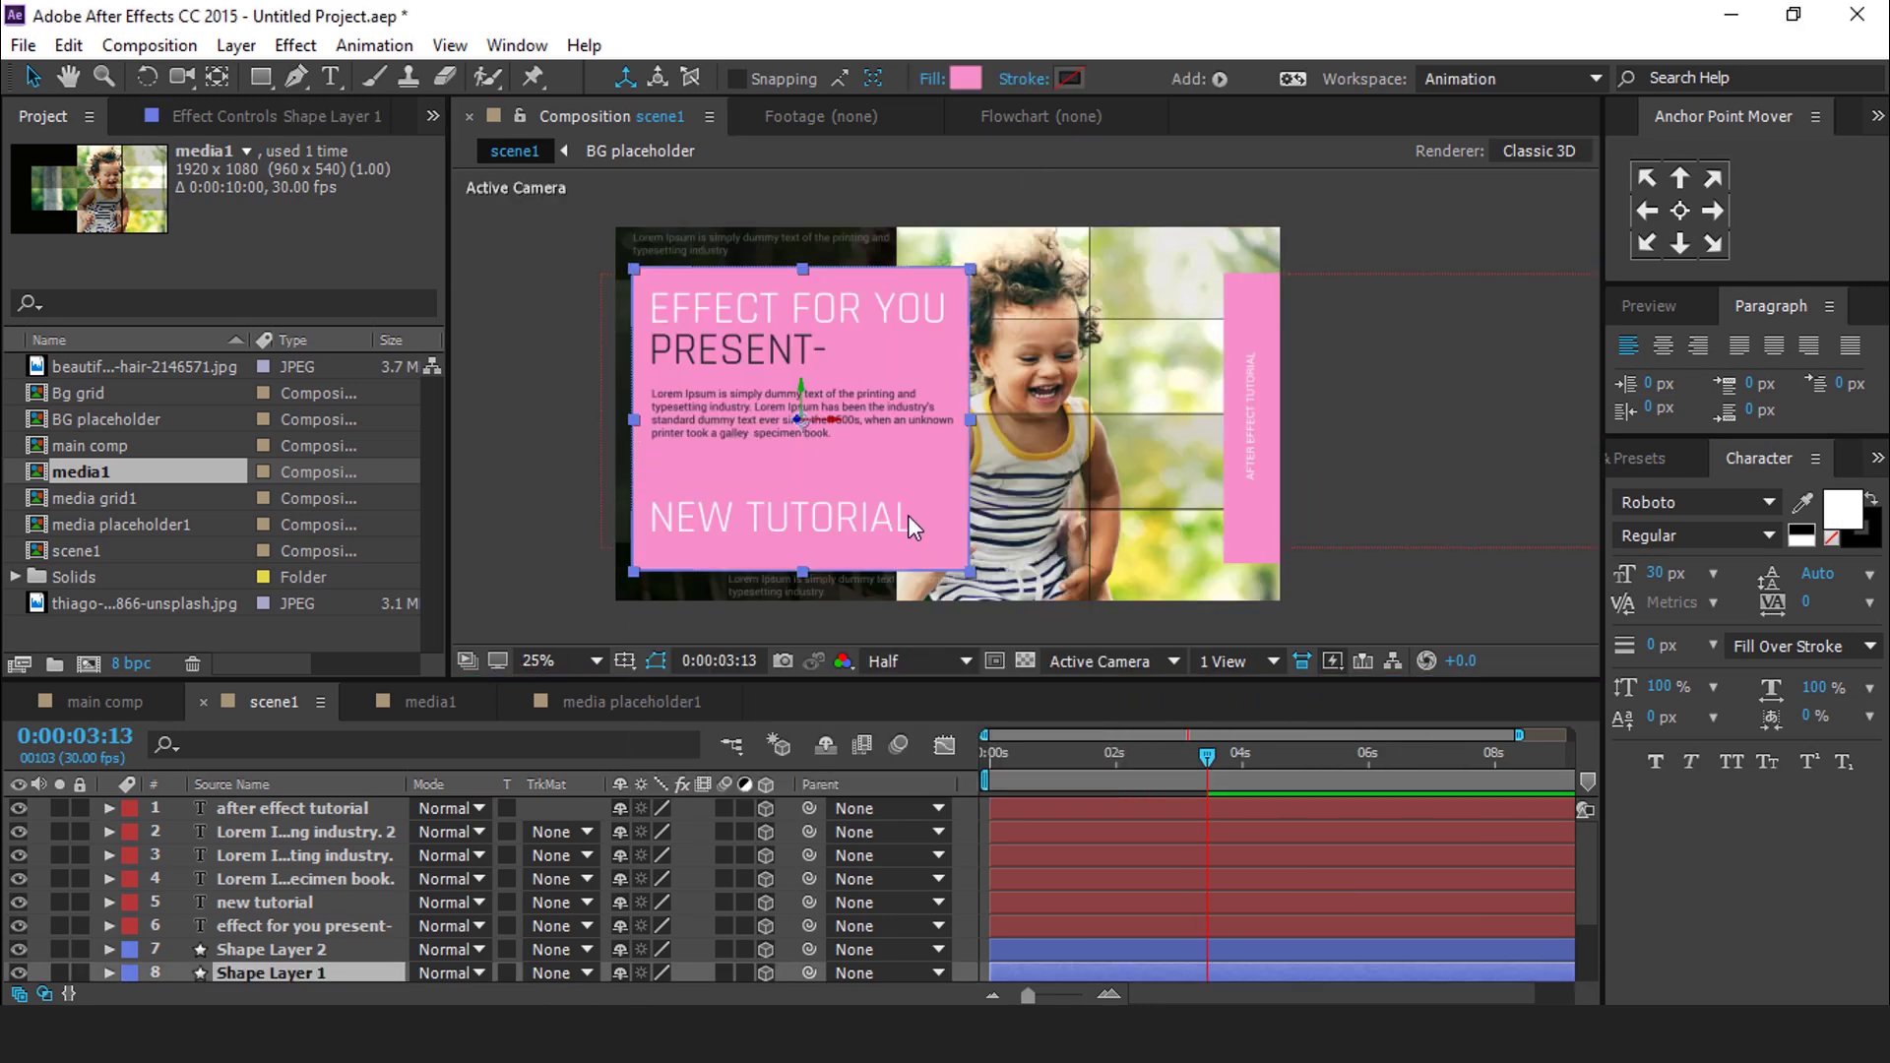
{"action": "left_click", "coordinate": [262, 326]}
{"action": "type", "text": "20"}
{"action": "key", "text": "Return"}
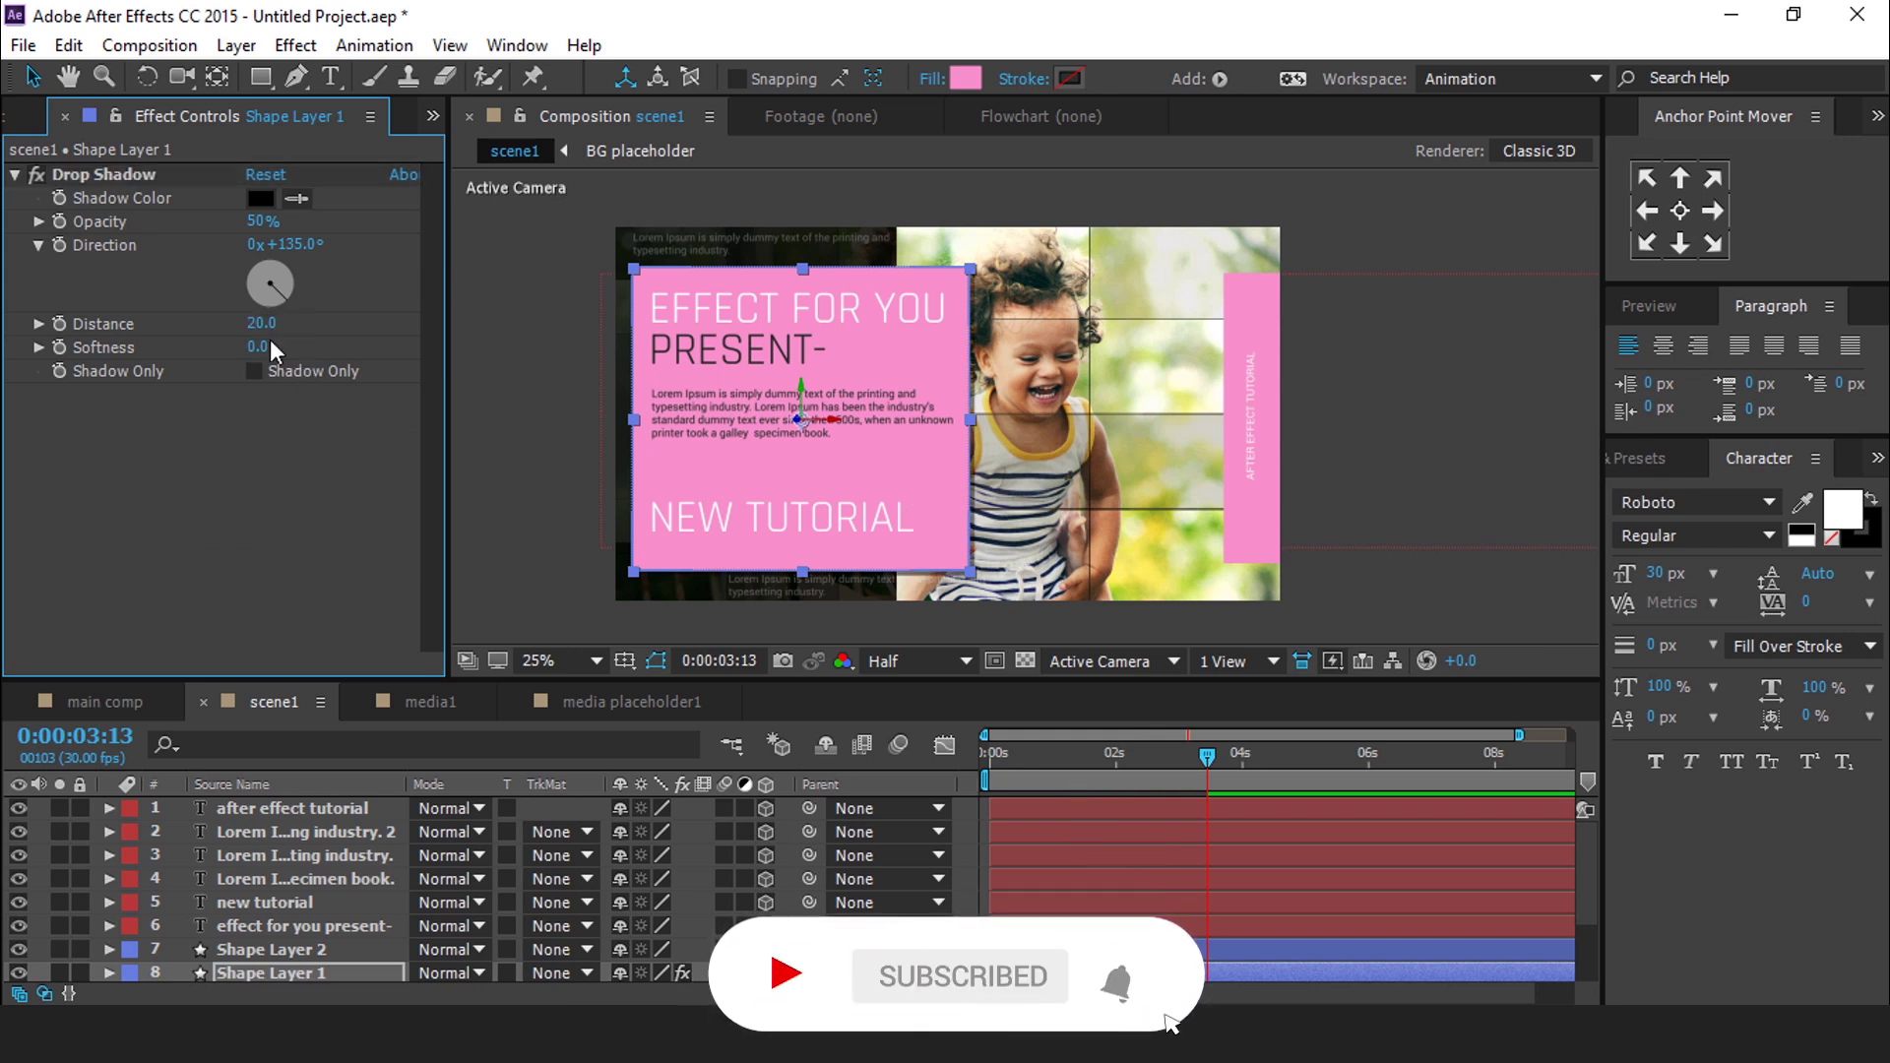
Set the softness of Shape Layer 1's drop shadow to 150 and its opacity to 20%
{"action": "left_click", "coordinate": [260, 345]}
{"action": "type", "text": "150"}
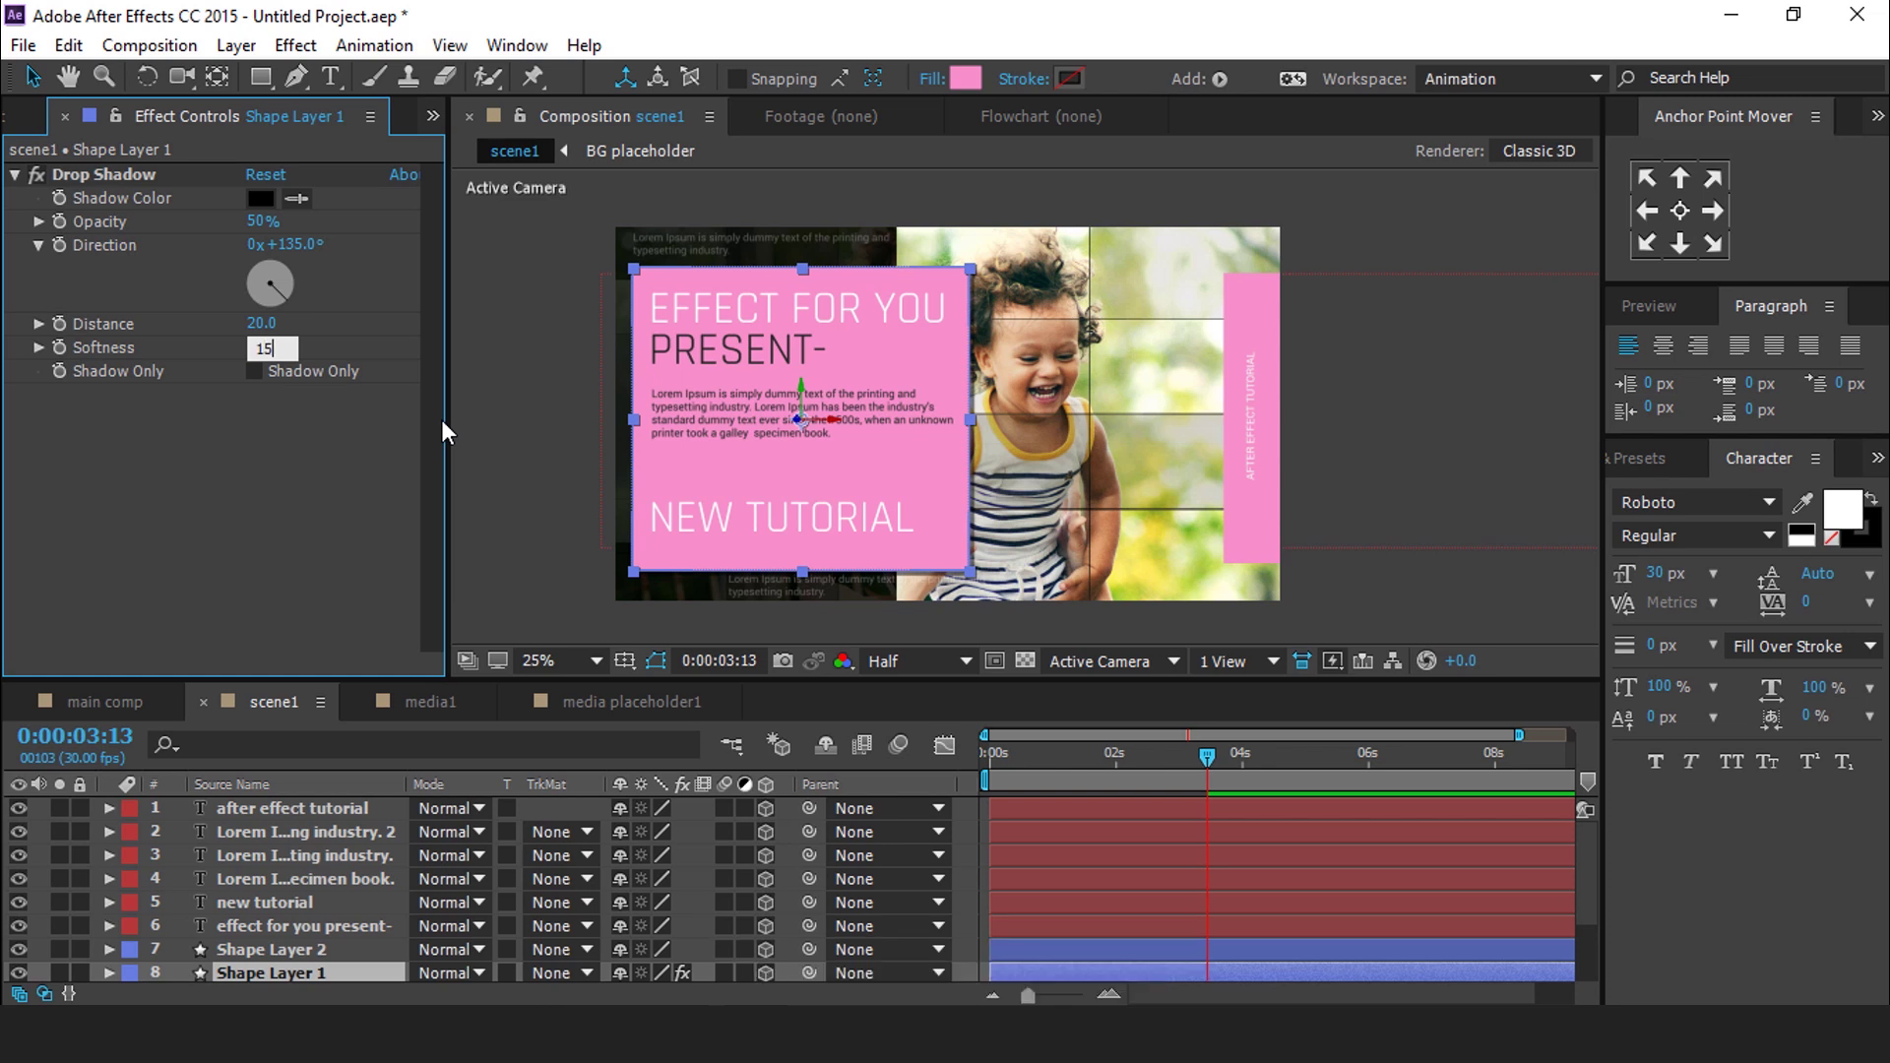
{"action": "key", "text": "Return"}
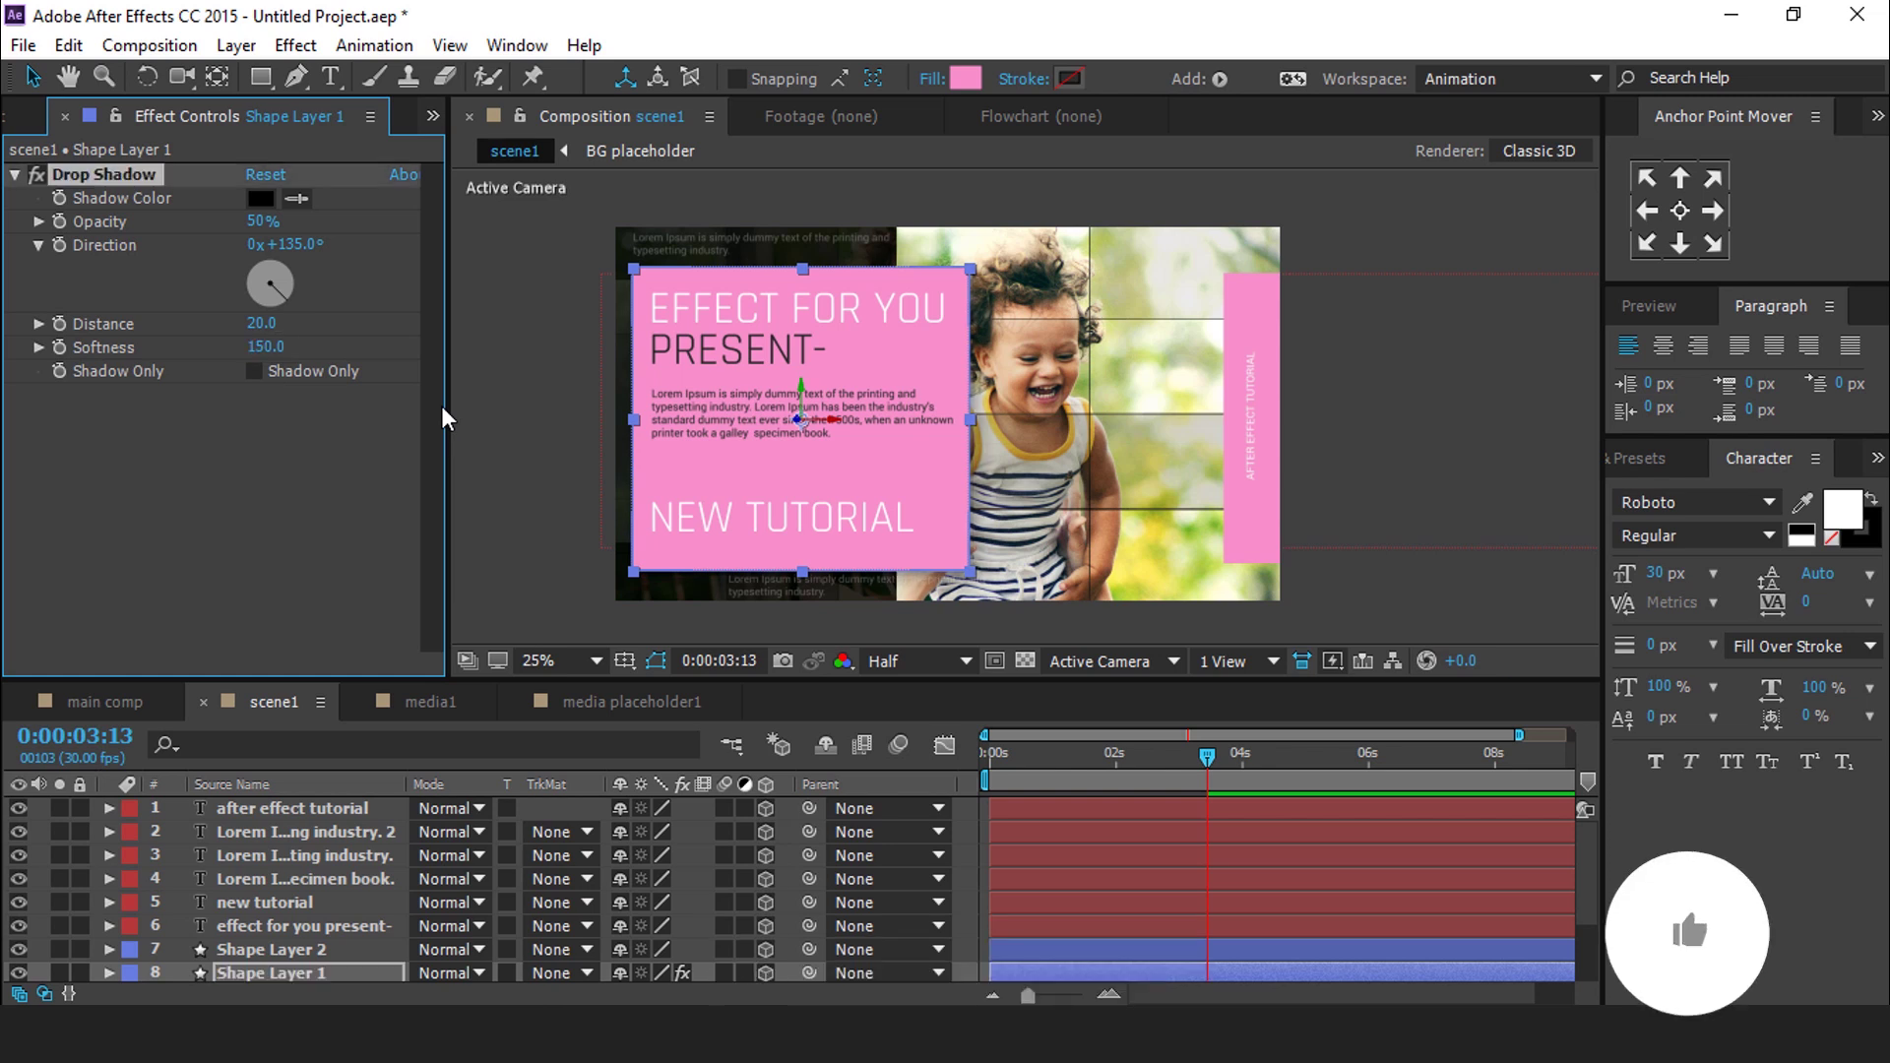
{"action": "left_click", "coordinate": [261, 221]}
{"action": "type", "text": "28"}
{"action": "key", "text": "Return"}
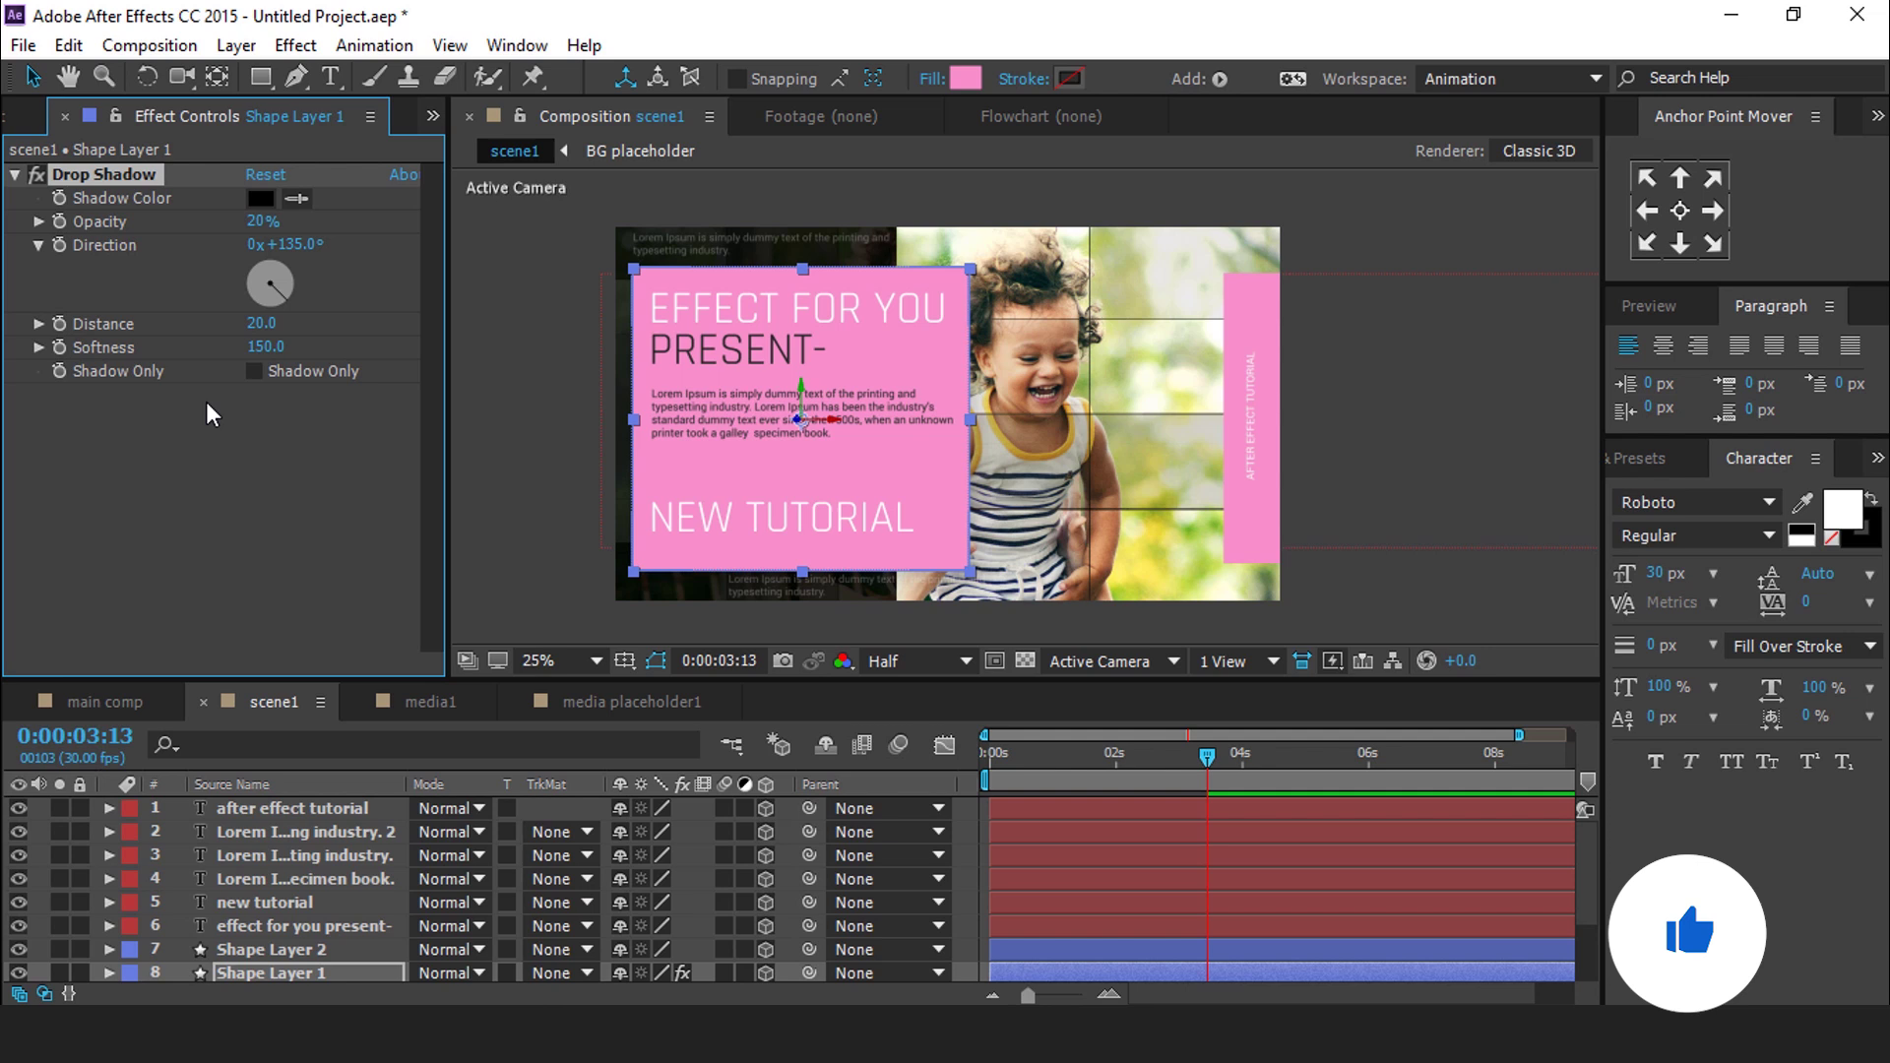
{"action": "left_click", "coordinate": [293, 545]}
Copy the drop shadow onto Shape Layer 2 and change its direction to 239°
{"action": "left_click", "coordinate": [128, 177]}
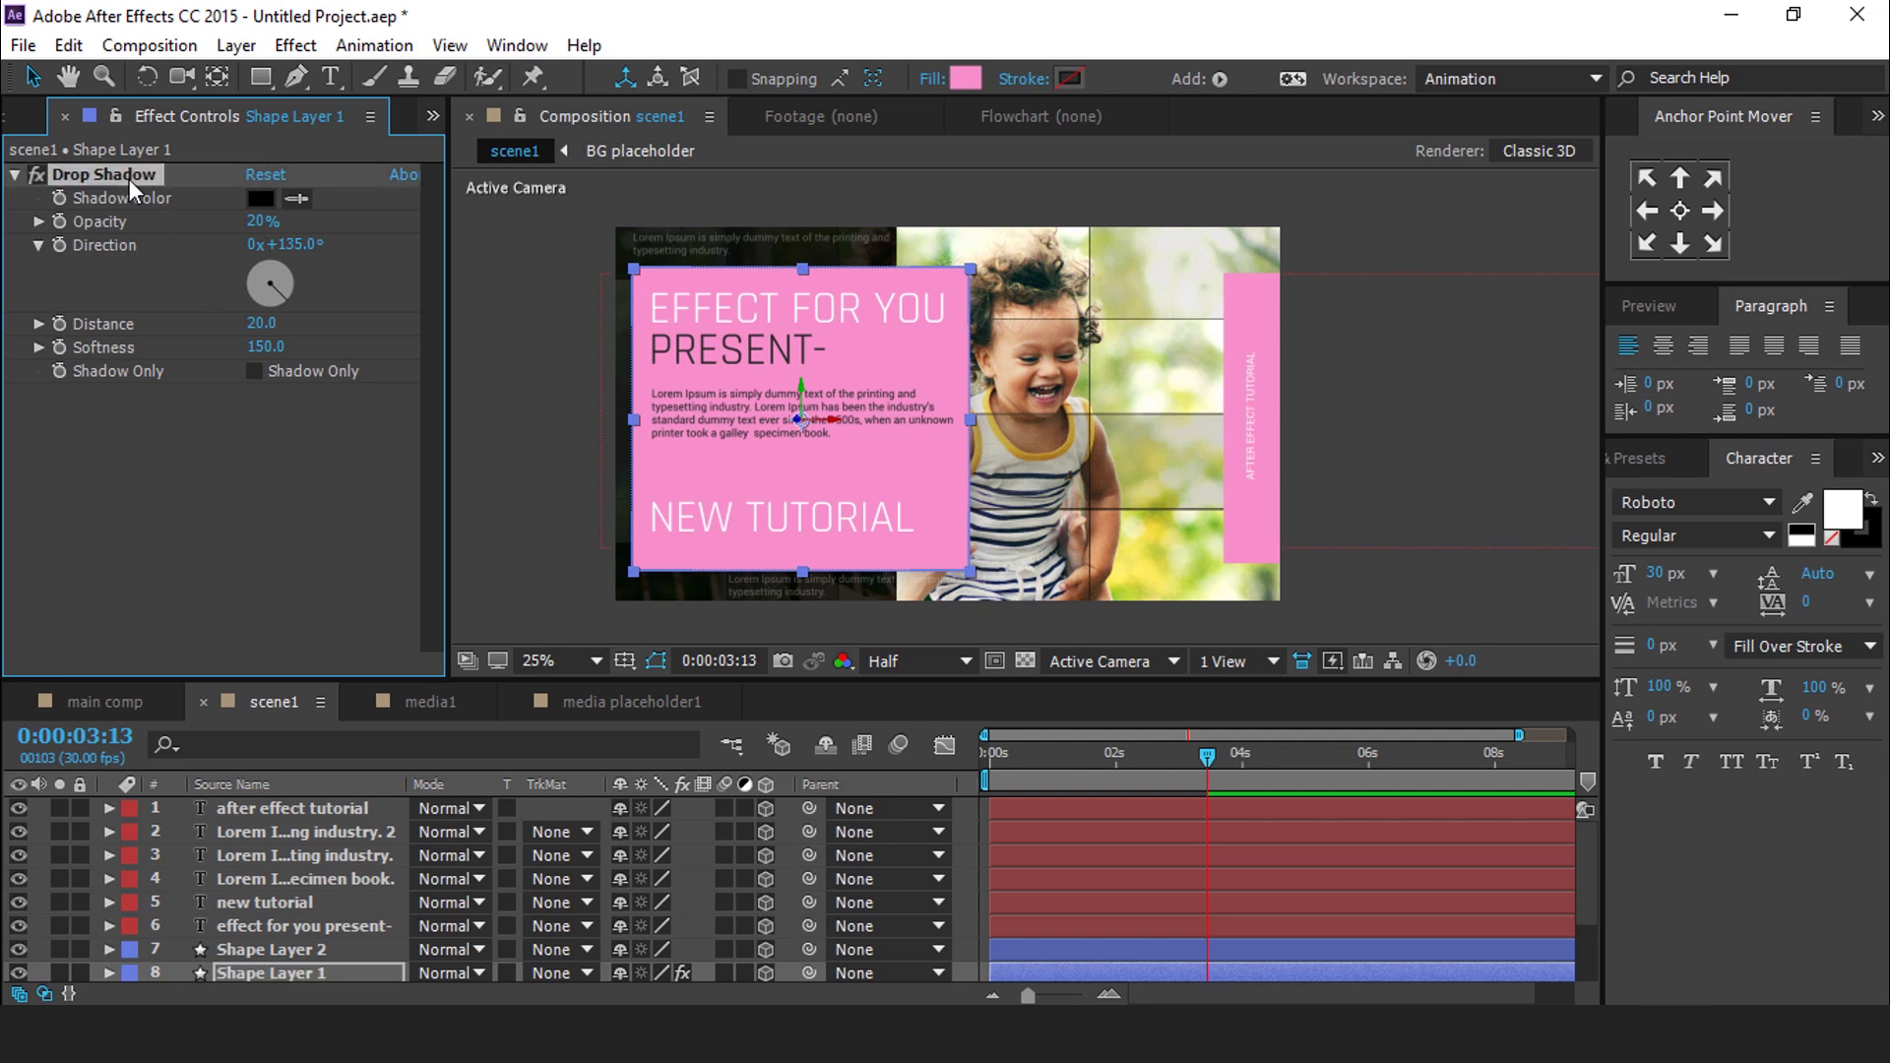
{"action": "left_click", "coordinate": [1268, 524]}
{"action": "left_click", "coordinate": [264, 951]}
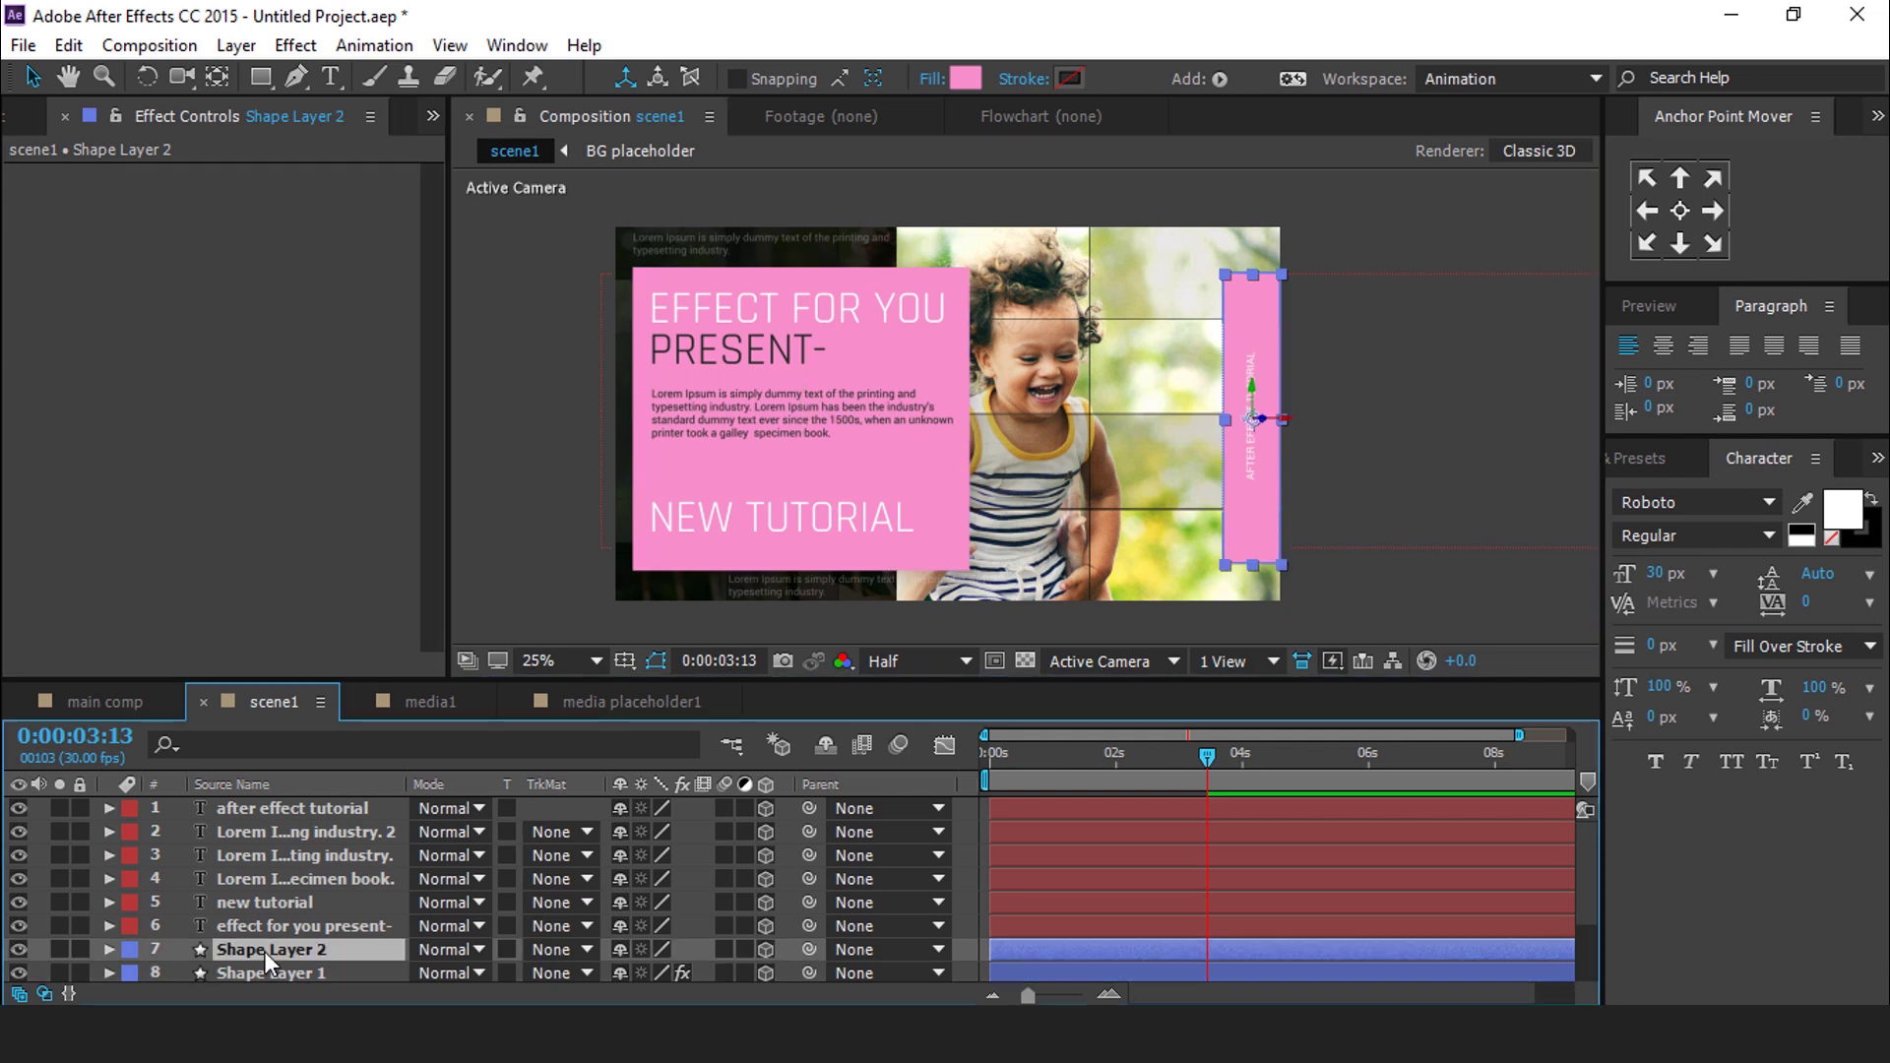
{"action": "key", "text": "ctrl+v"}
{"action": "left_click", "coordinate": [250, 293]}
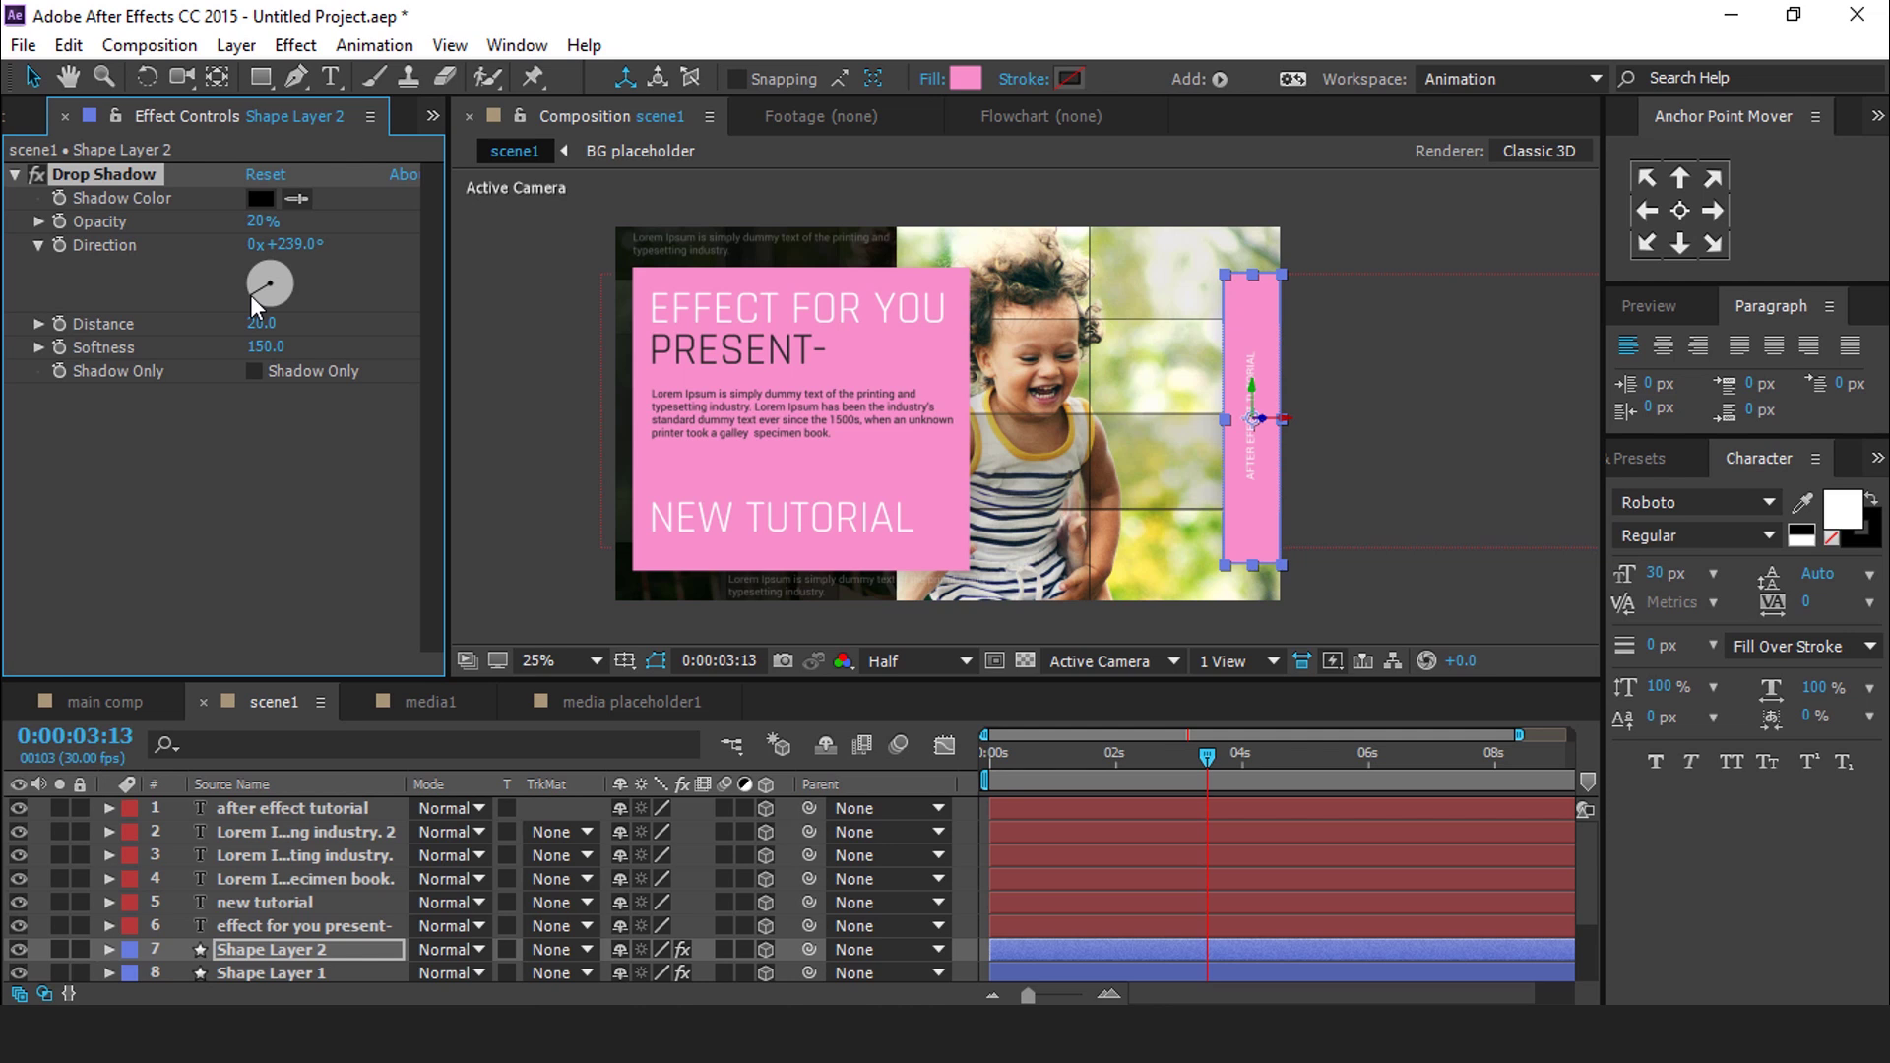
{"action": "left_click", "coordinate": [15, 175]}
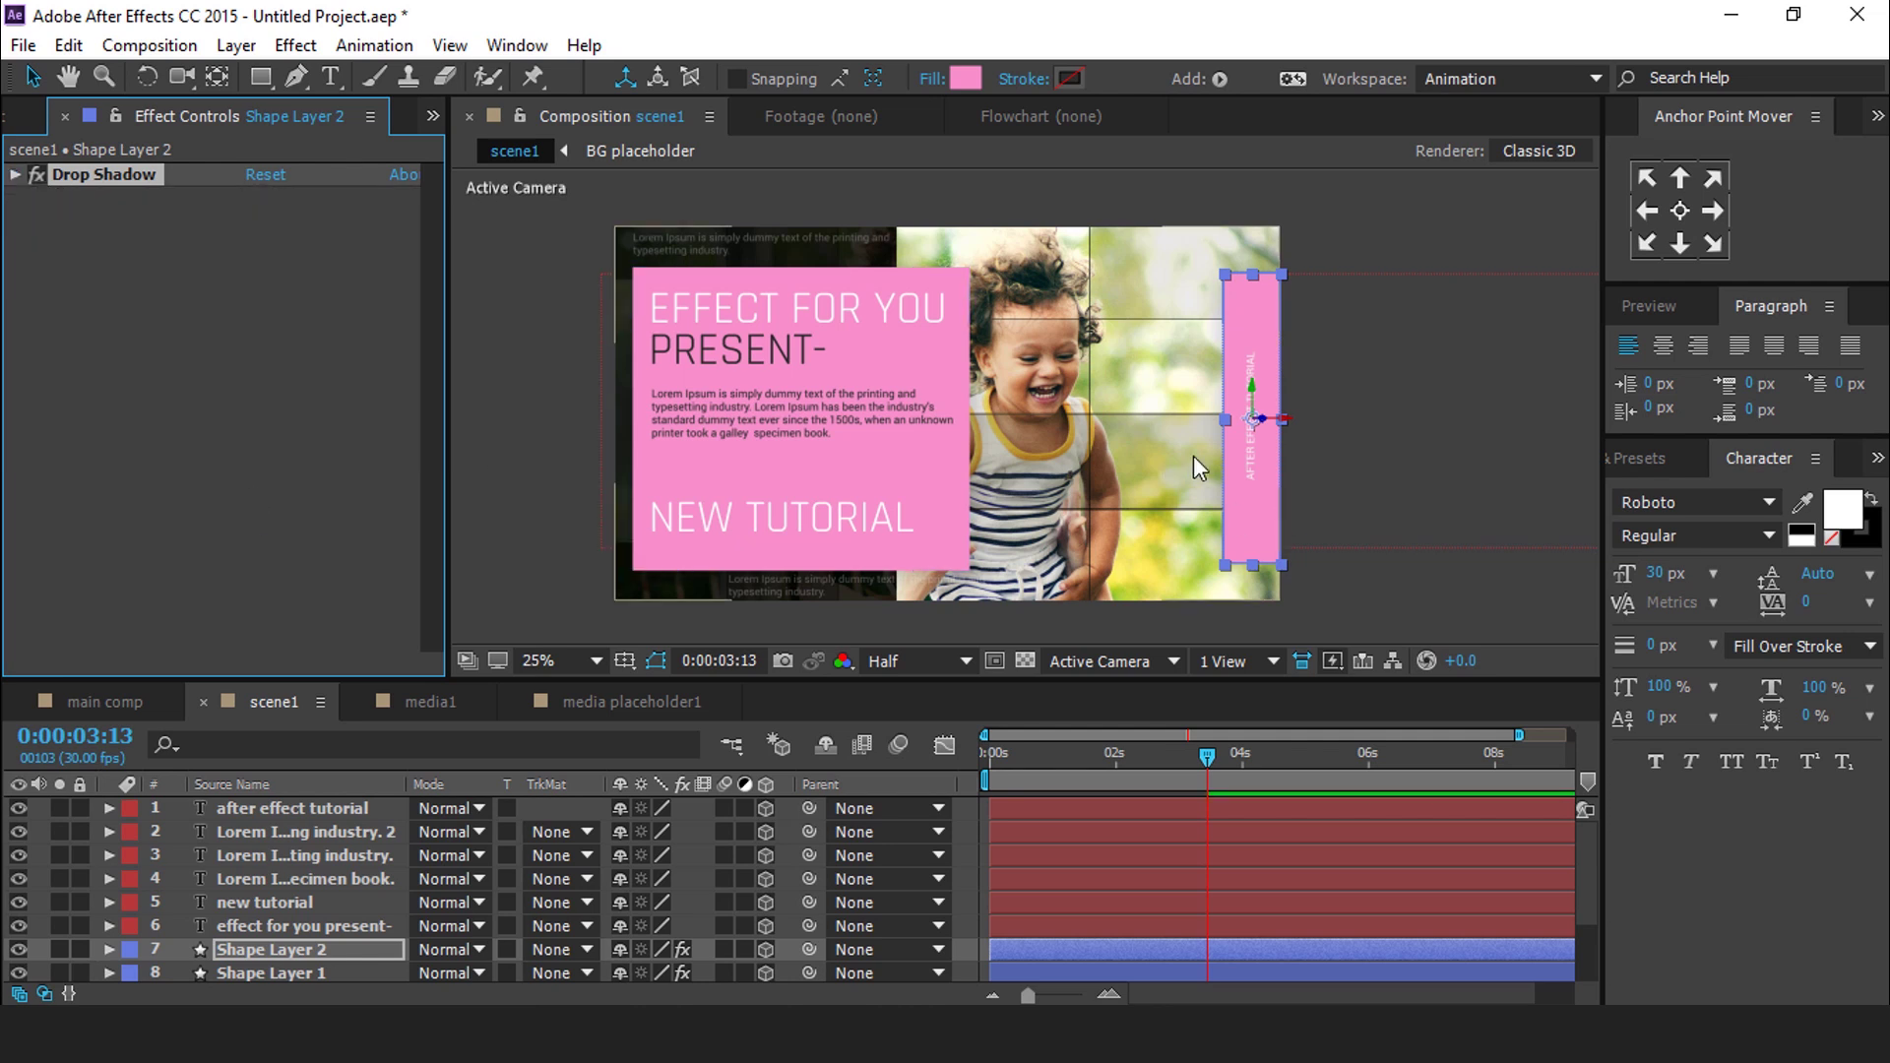
Create a Two-Node Camera in scene1 with the 35mm preset and depth of field enabled
{"action": "scroll", "coordinate": [1194, 457], "scroll_direction": "down", "scroll_amount": 1}
{"action": "right_click", "coordinate": [604, 601]}
{"action": "mouse_move", "coordinate": [652, 611]}
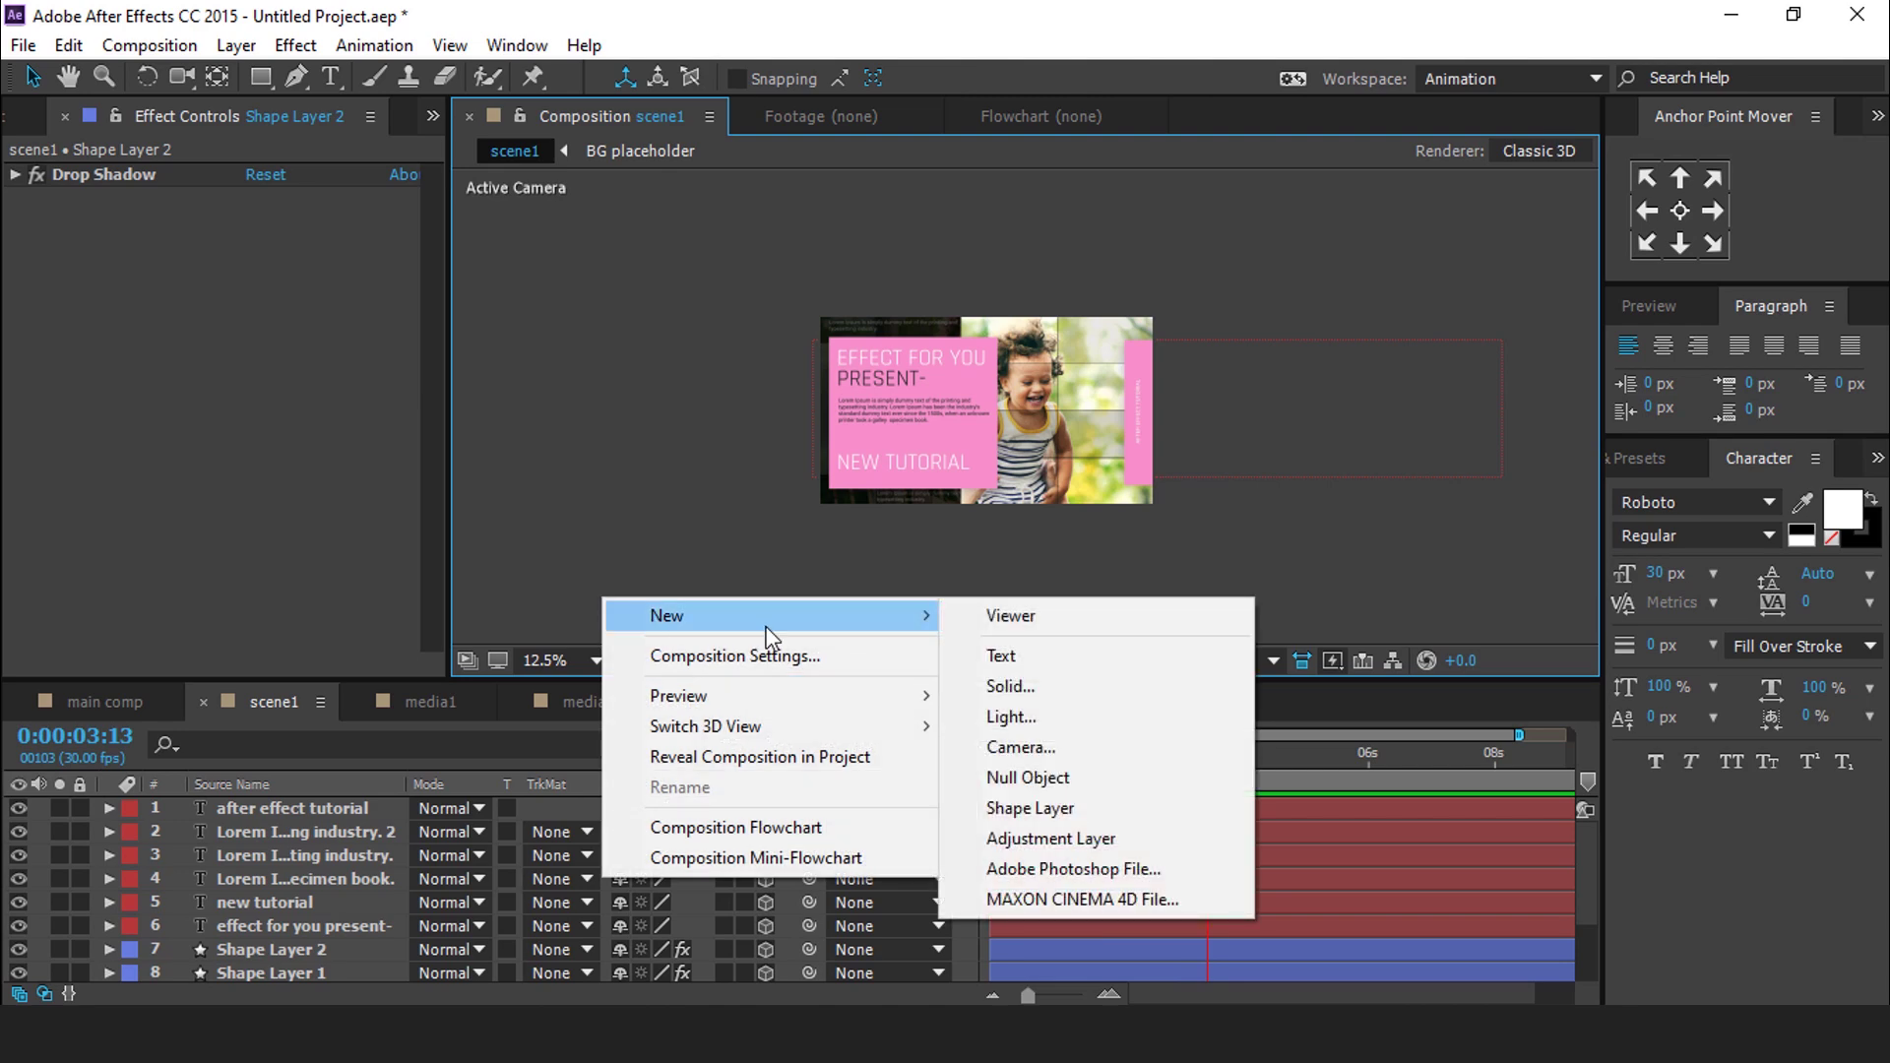
{"action": "left_click", "coordinate": [1044, 741]}
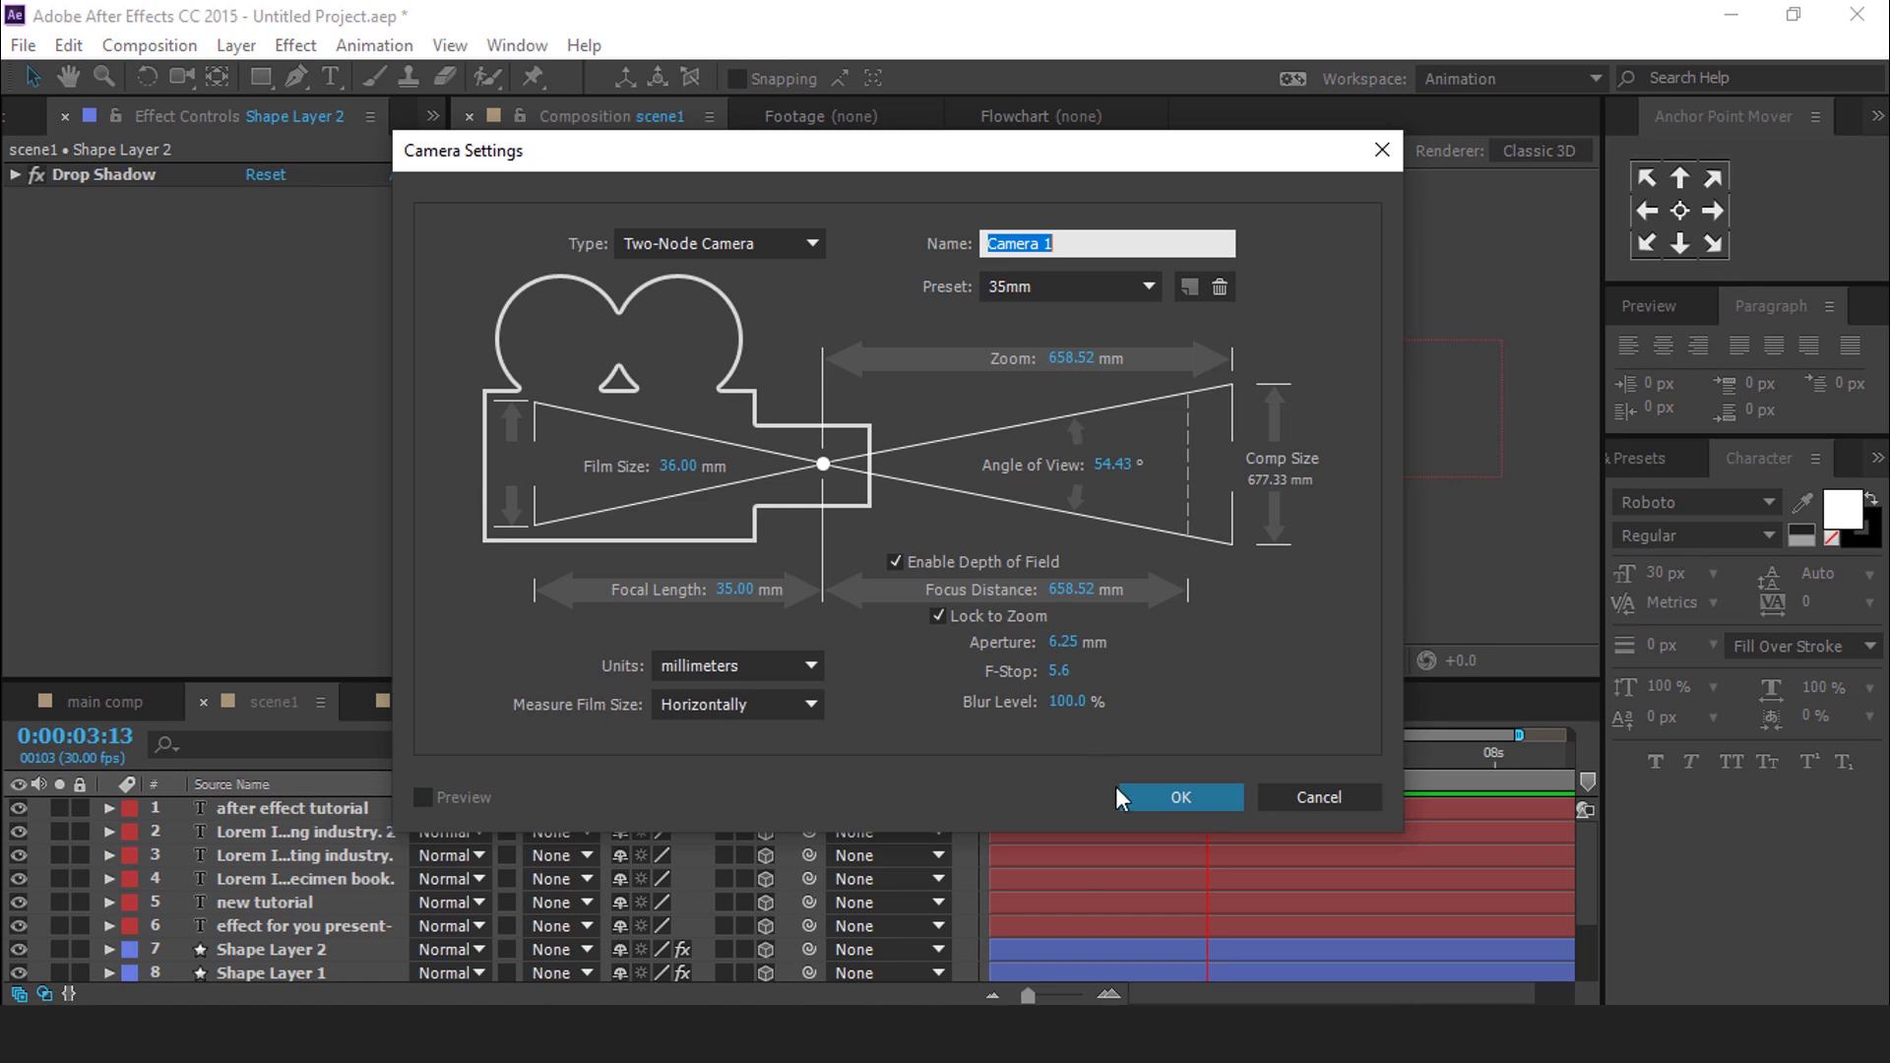
{"action": "left_click", "coordinate": [1179, 799]}
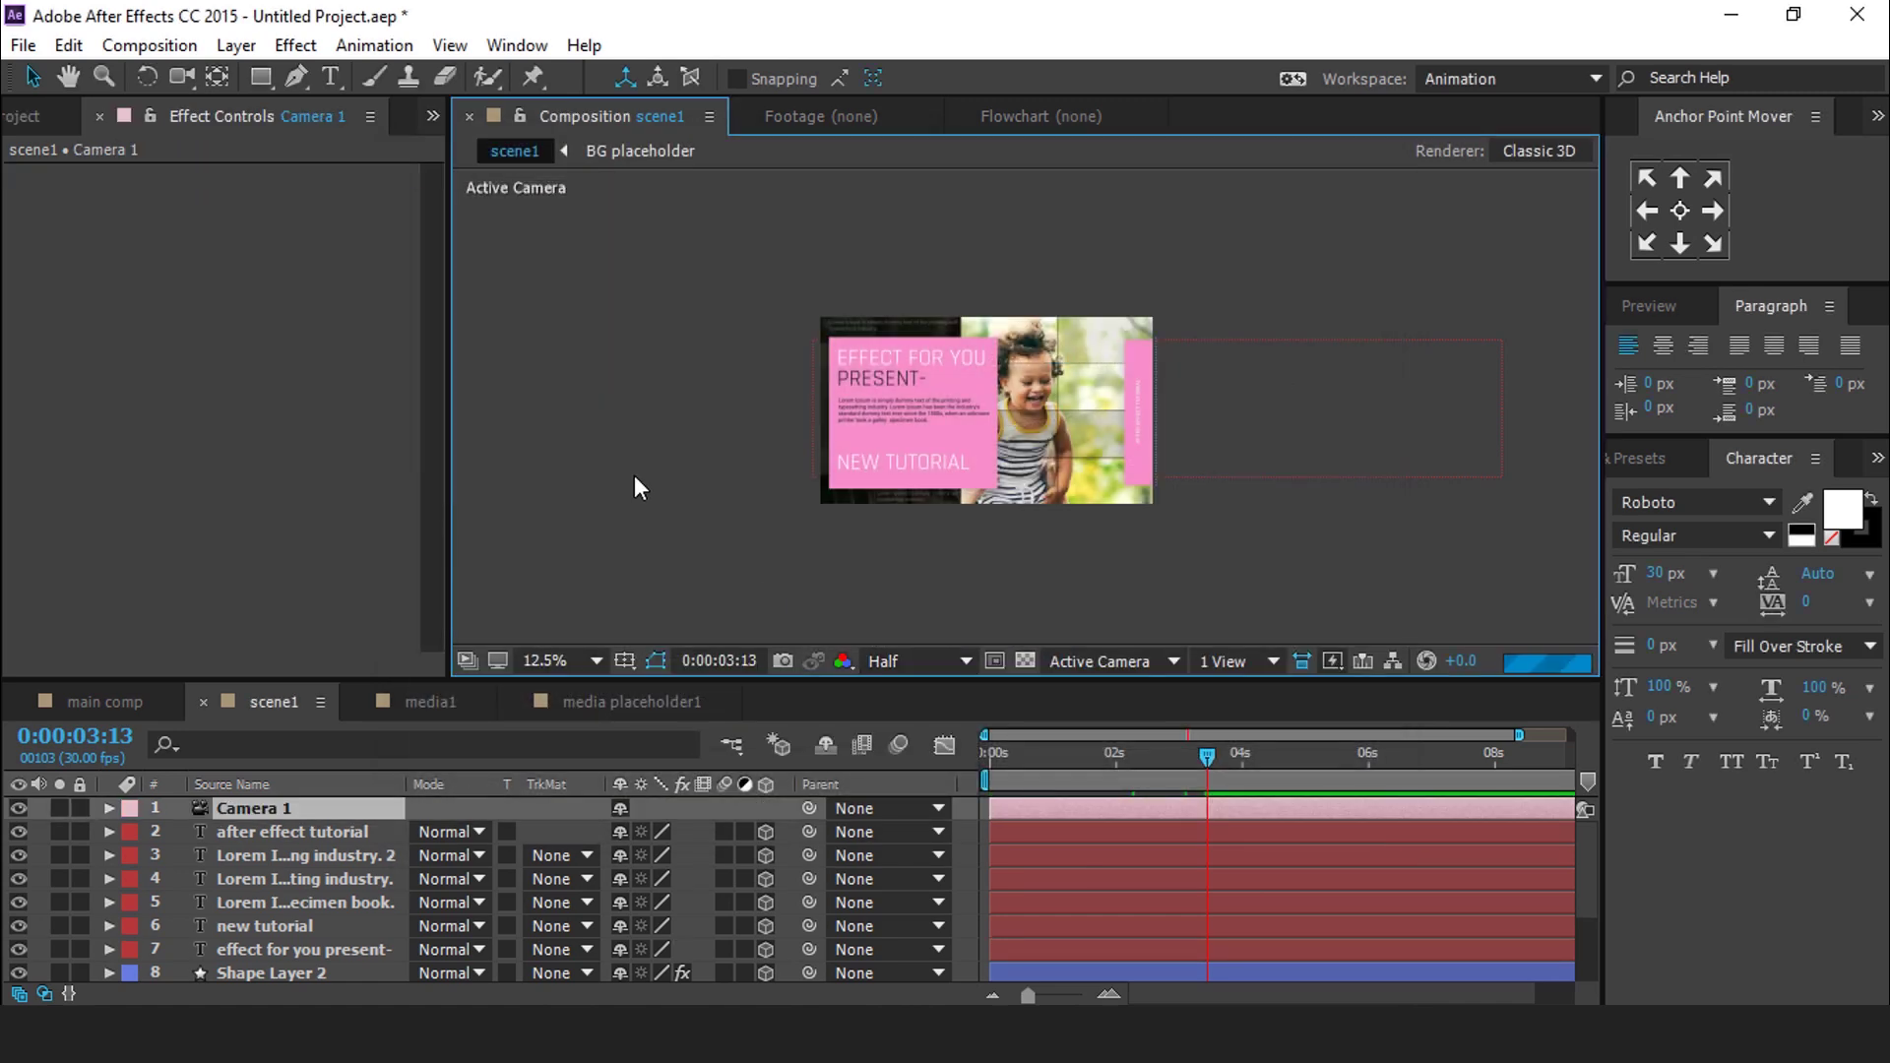
Create a 3D null object in scene1 and parent Camera 1 to it
{"action": "right_click", "coordinate": [638, 565]}
{"action": "mouse_move", "coordinate": [668, 569]}
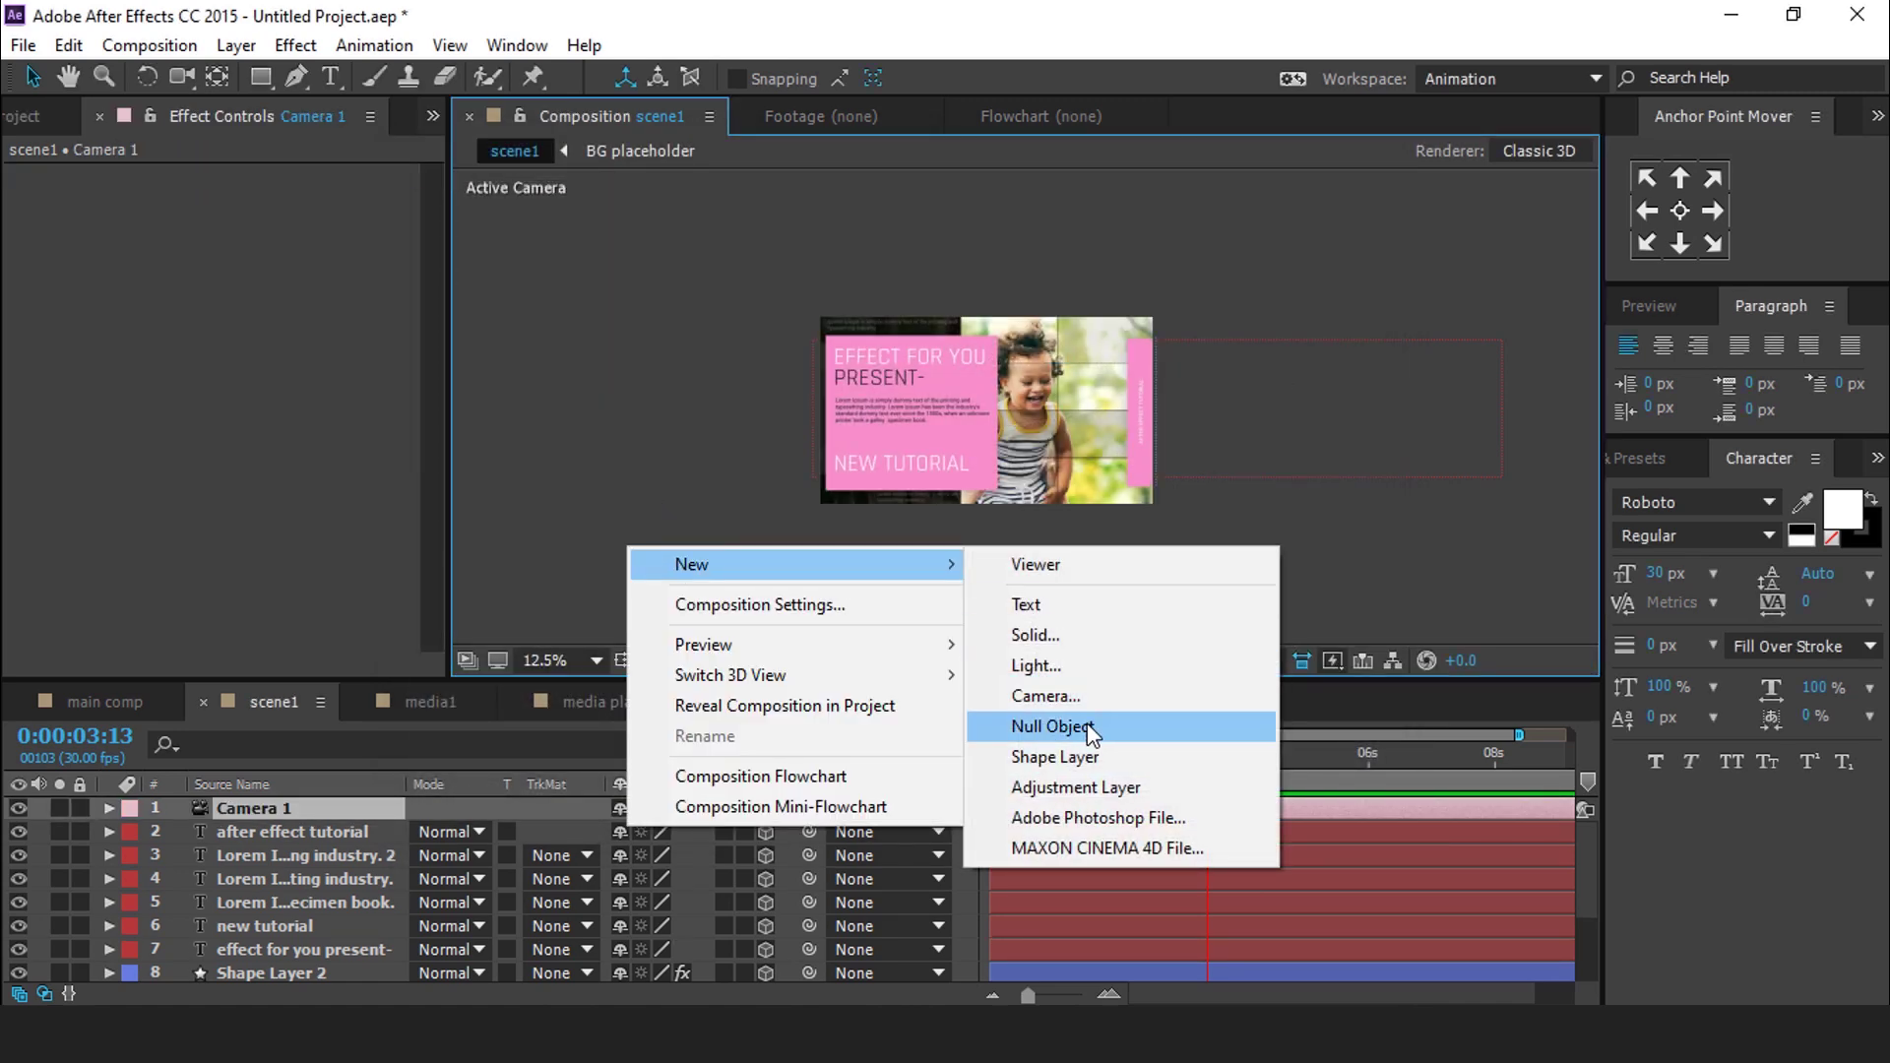
{"action": "left_click", "coordinate": [1079, 730]}
{"action": "left_click", "coordinate": [766, 809]}
{"action": "left_click", "coordinate": [243, 833]}
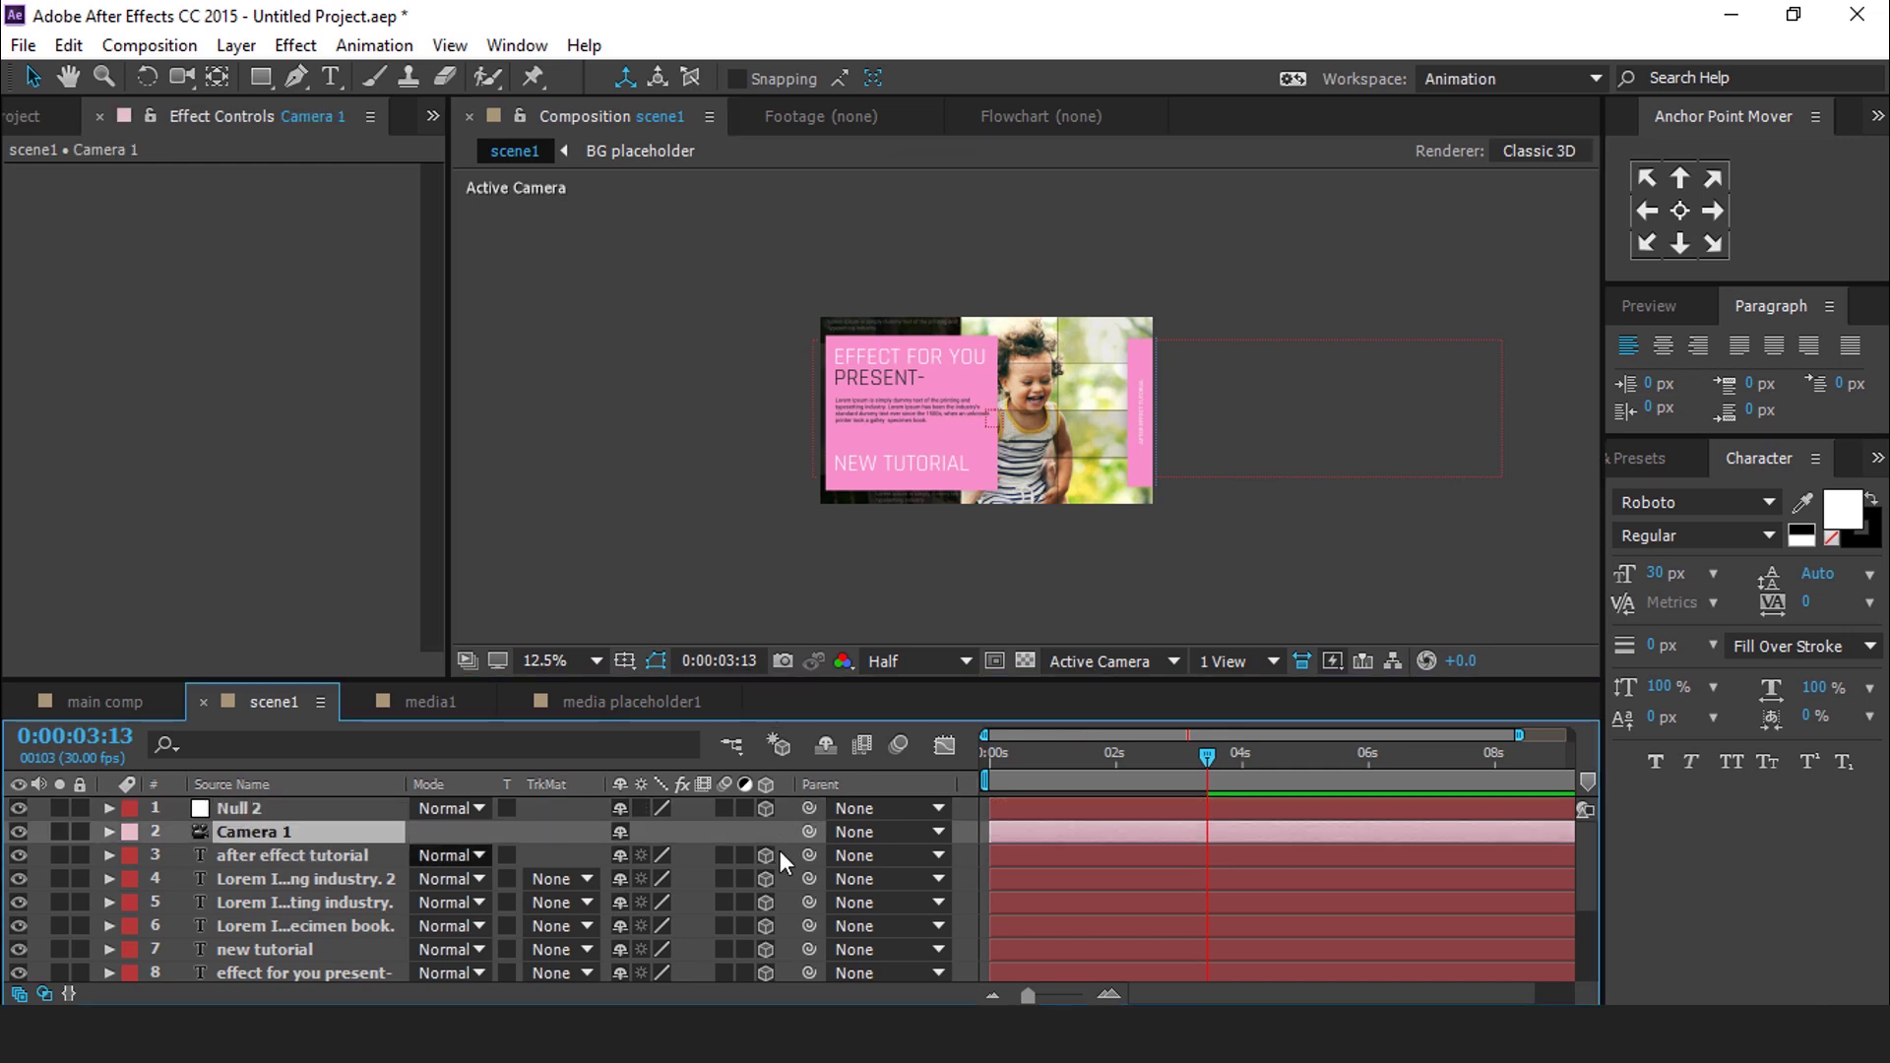
{"action": "left_click_drag", "start_coordinate": [809, 832], "coordinate": [287, 807]}
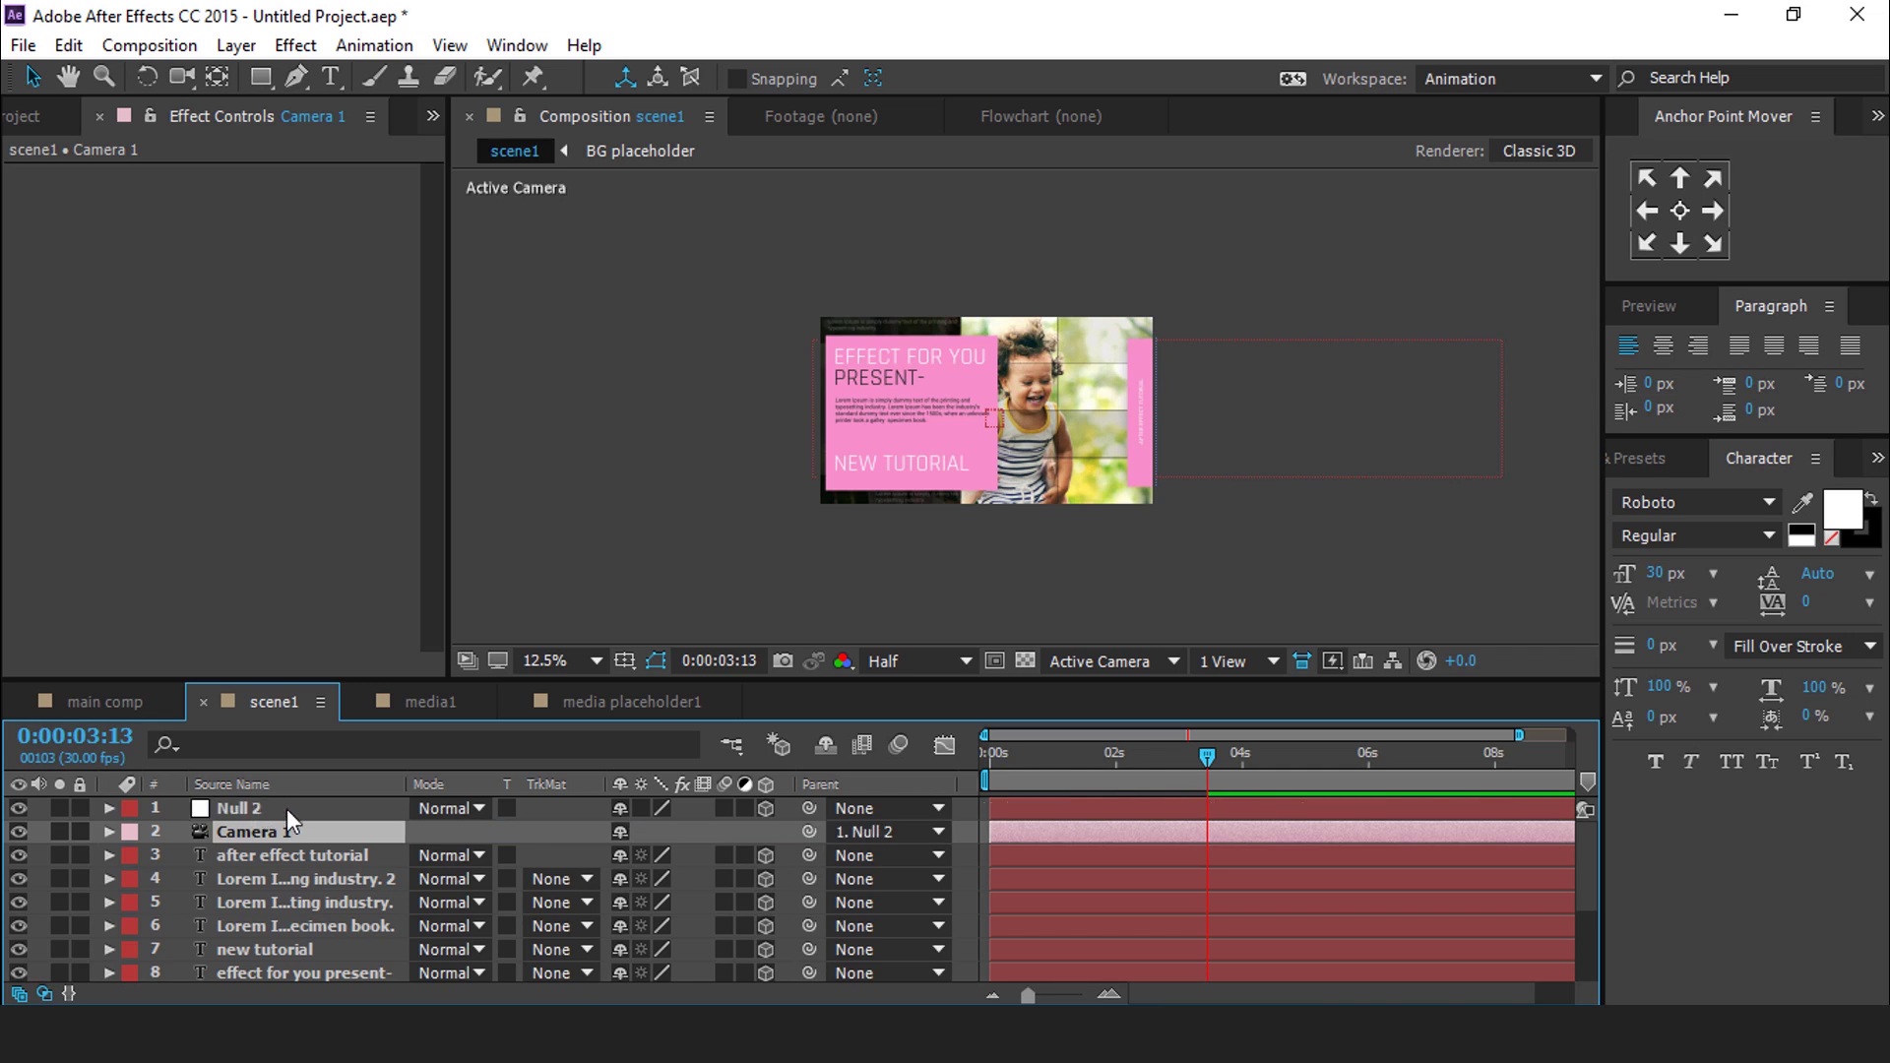
Keyframe Null 2's position at 0:00:03:11 and set its X position to -1155 at 0:00:00:03
{"action": "left_click", "coordinate": [287, 809]}
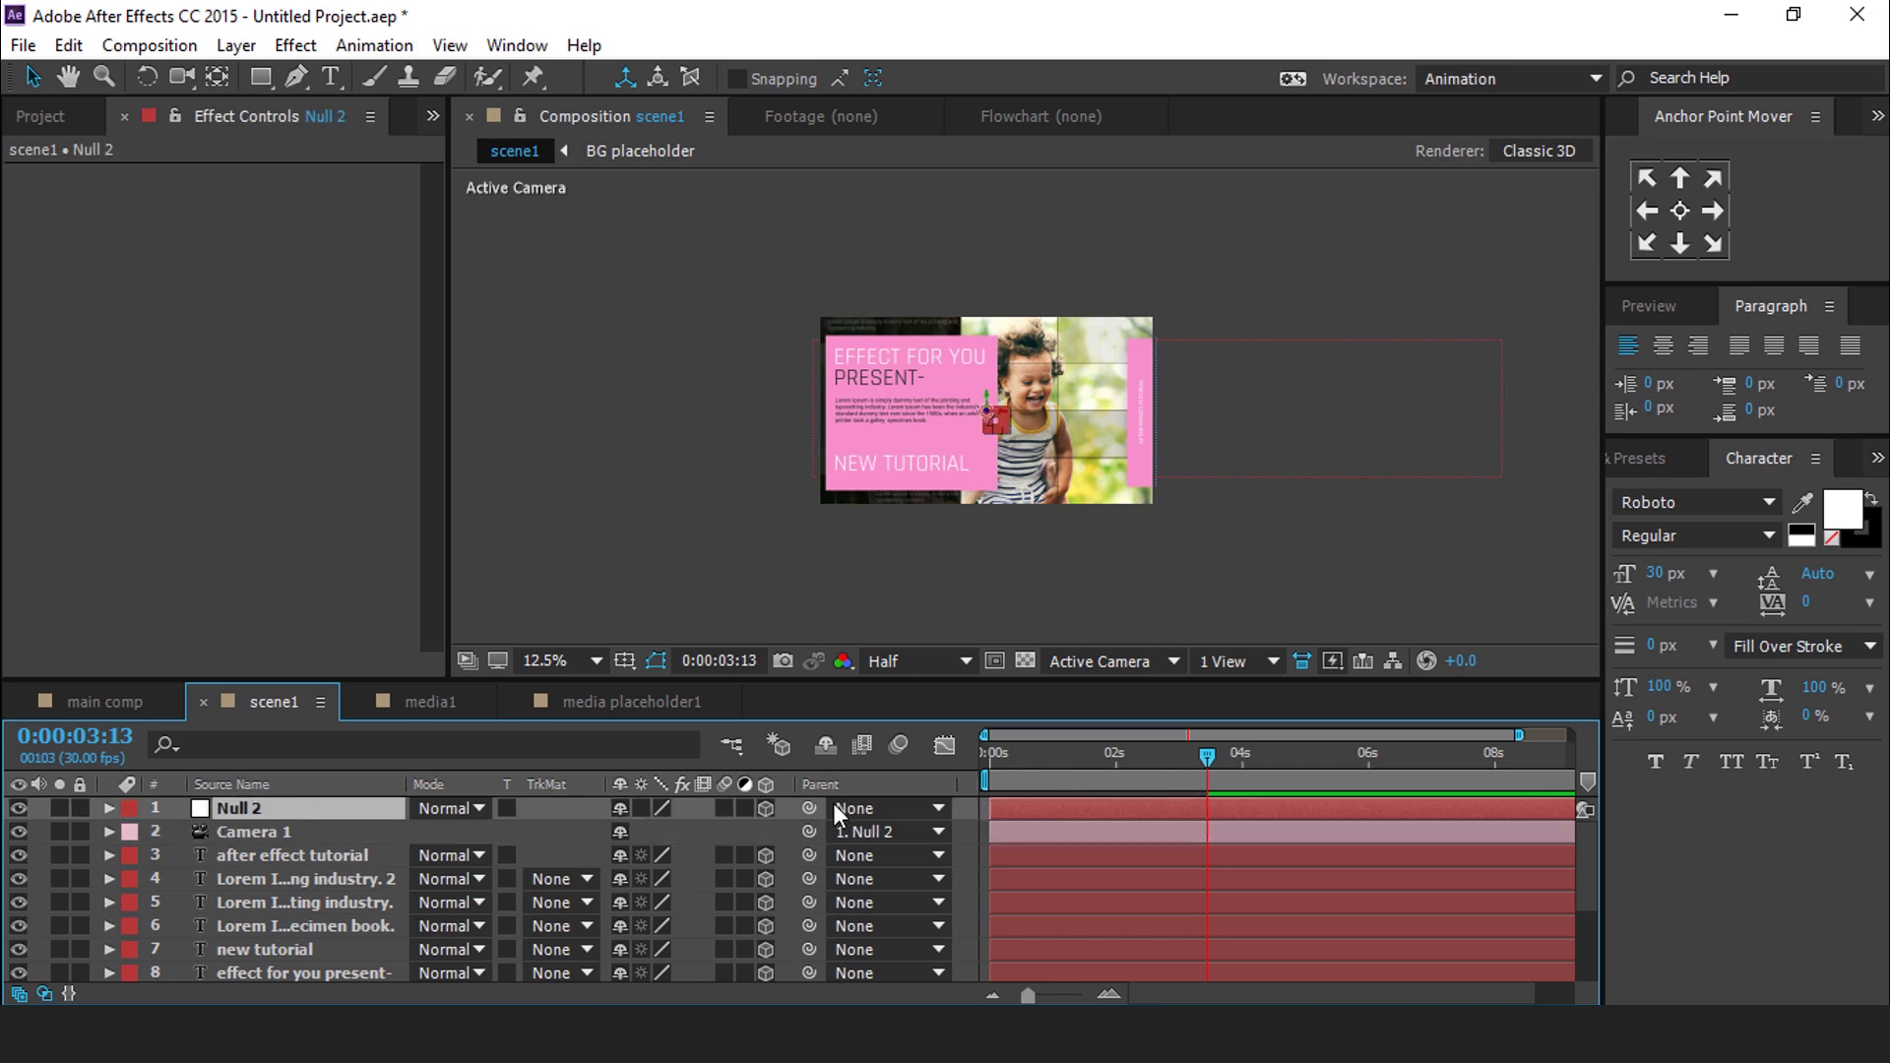
{"action": "left_click_drag", "start_coordinate": [1030, 758], "coordinate": [1205, 750]}
{"action": "key", "text": "p"}
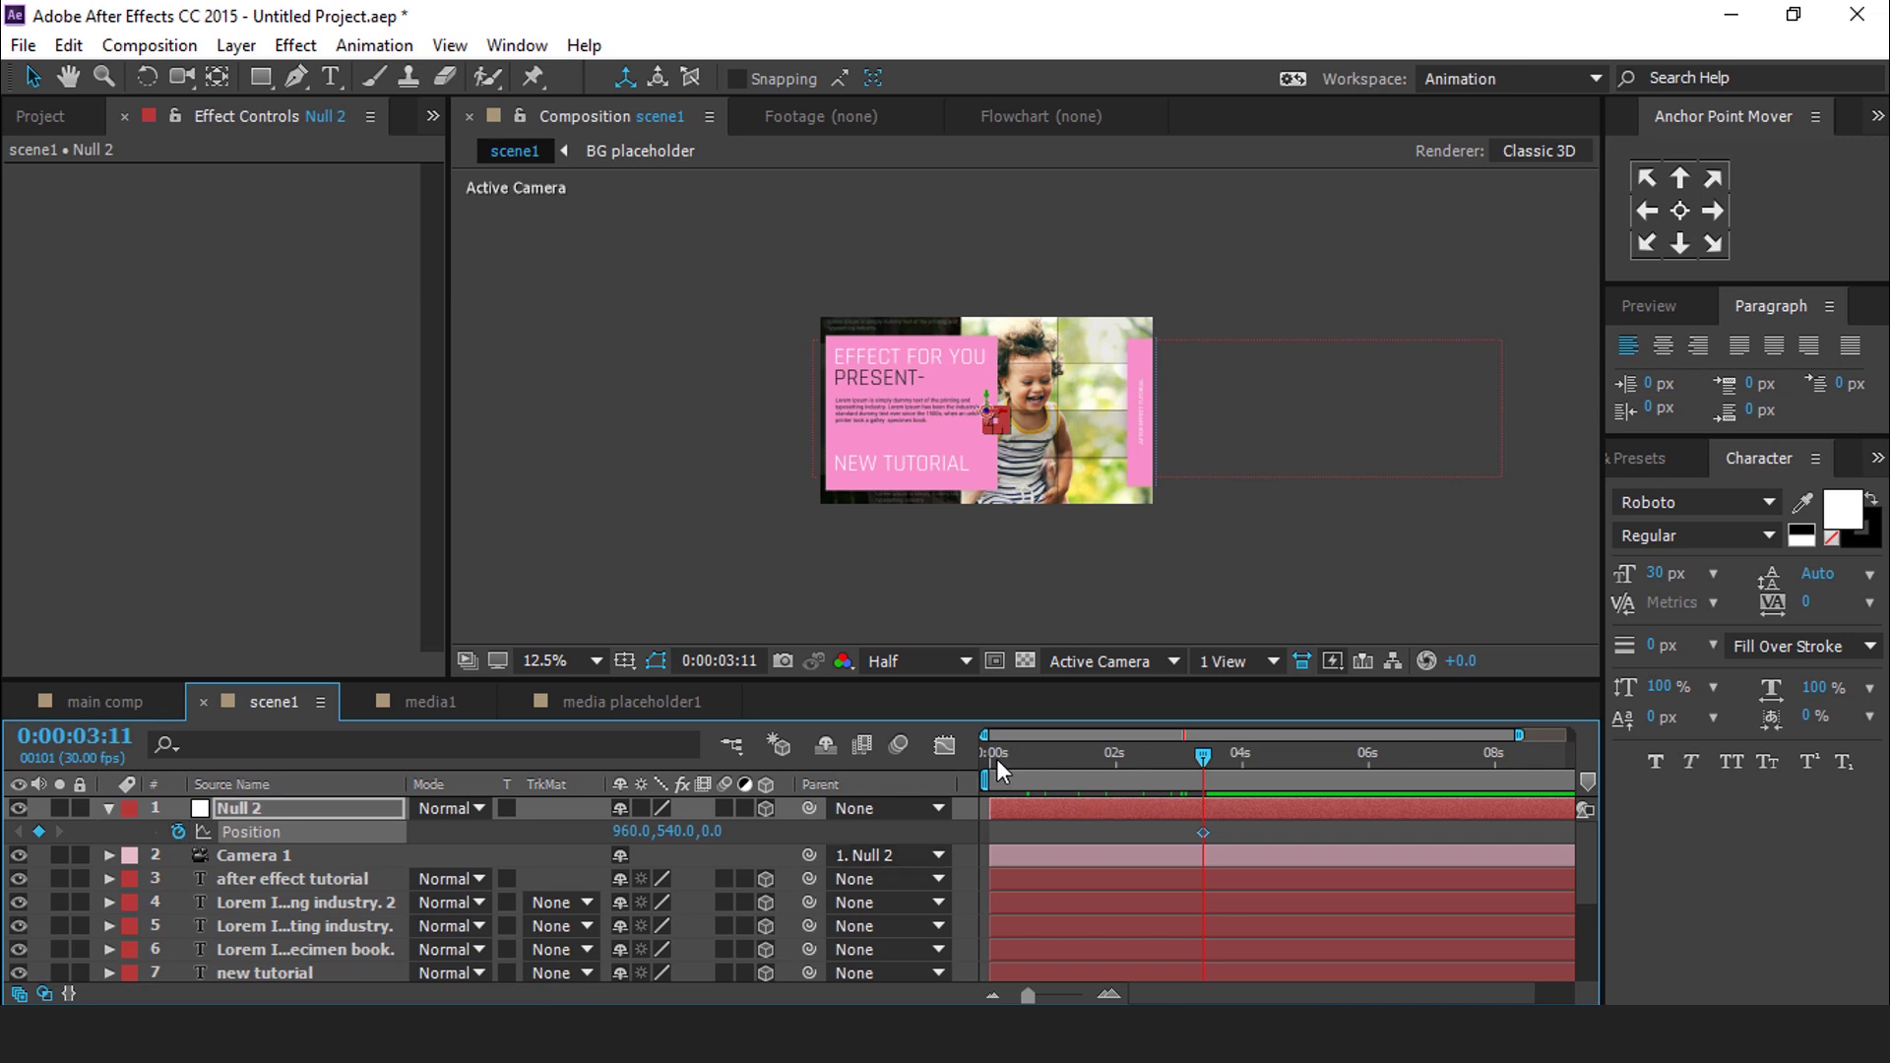
{"action": "left_click", "coordinate": [996, 758]}
{"action": "left_click_drag", "start_coordinate": [640, 831], "coordinate": [405, 836]}
{"action": "left_click_drag", "start_coordinate": [626, 832], "coordinate": [179, 843]}
Apply Easy Ease to both of Null 2's position keyframes
{"action": "left_click_drag", "start_coordinate": [1227, 829], "coordinate": [959, 843]}
{"action": "right_click", "coordinate": [1202, 832]}
{"action": "mouse_move", "coordinate": [1272, 813]}
{"action": "left_click", "coordinate": [799, 631]}
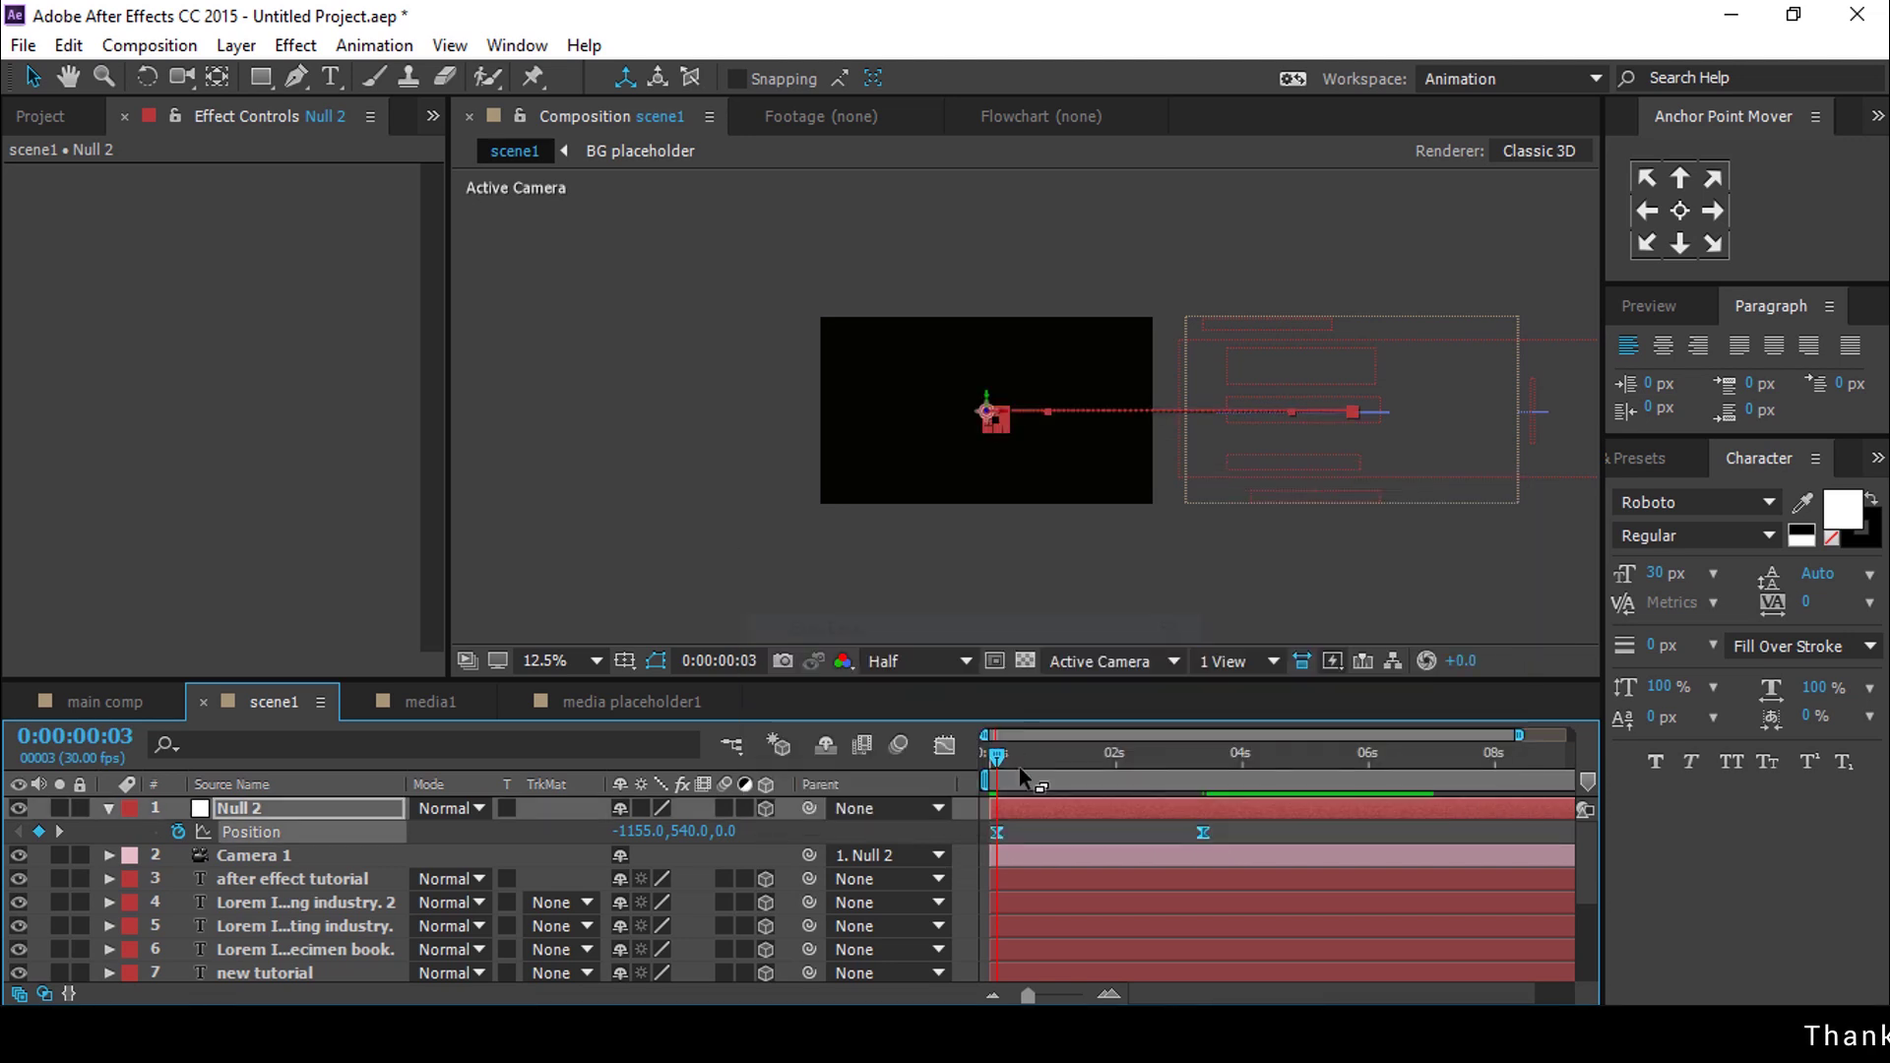
Reshape the speed graph of Null 2's position so the camera move starts fast and slows toward the last keyframe
{"action": "left_click", "coordinate": [945, 745]}
{"action": "left_click", "coordinate": [1203, 929]}
{"action": "left_click_drag", "start_coordinate": [1169, 929], "coordinate": [1000, 945]}
{"action": "left_click", "coordinate": [944, 745]}
{"action": "left_click", "coordinate": [944, 746]}
Add a position keyframe to Null 2 at 0:00:04:06 and set its Y position to -732 at 0:00:05:25
{"action": "left_click_drag", "start_coordinate": [1154, 764], "coordinate": [1256, 764]}
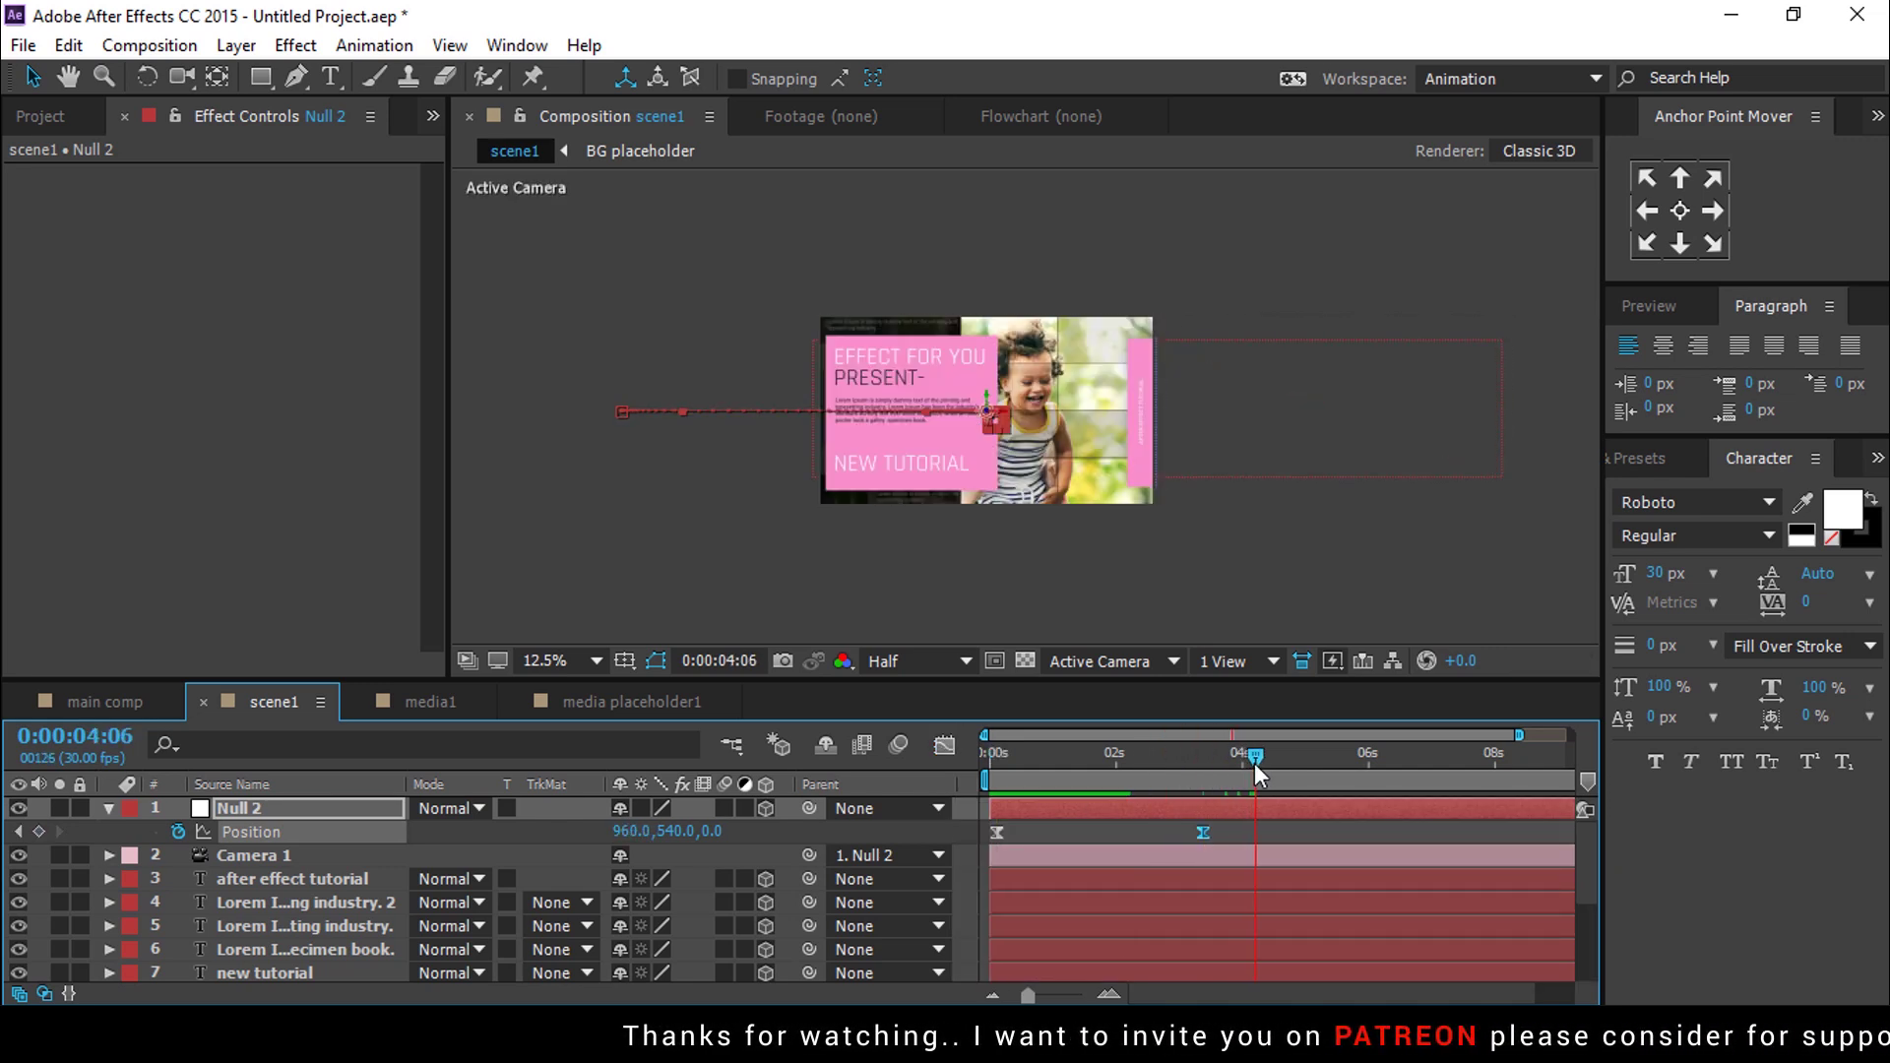
{"action": "left_click", "coordinate": [40, 833]}
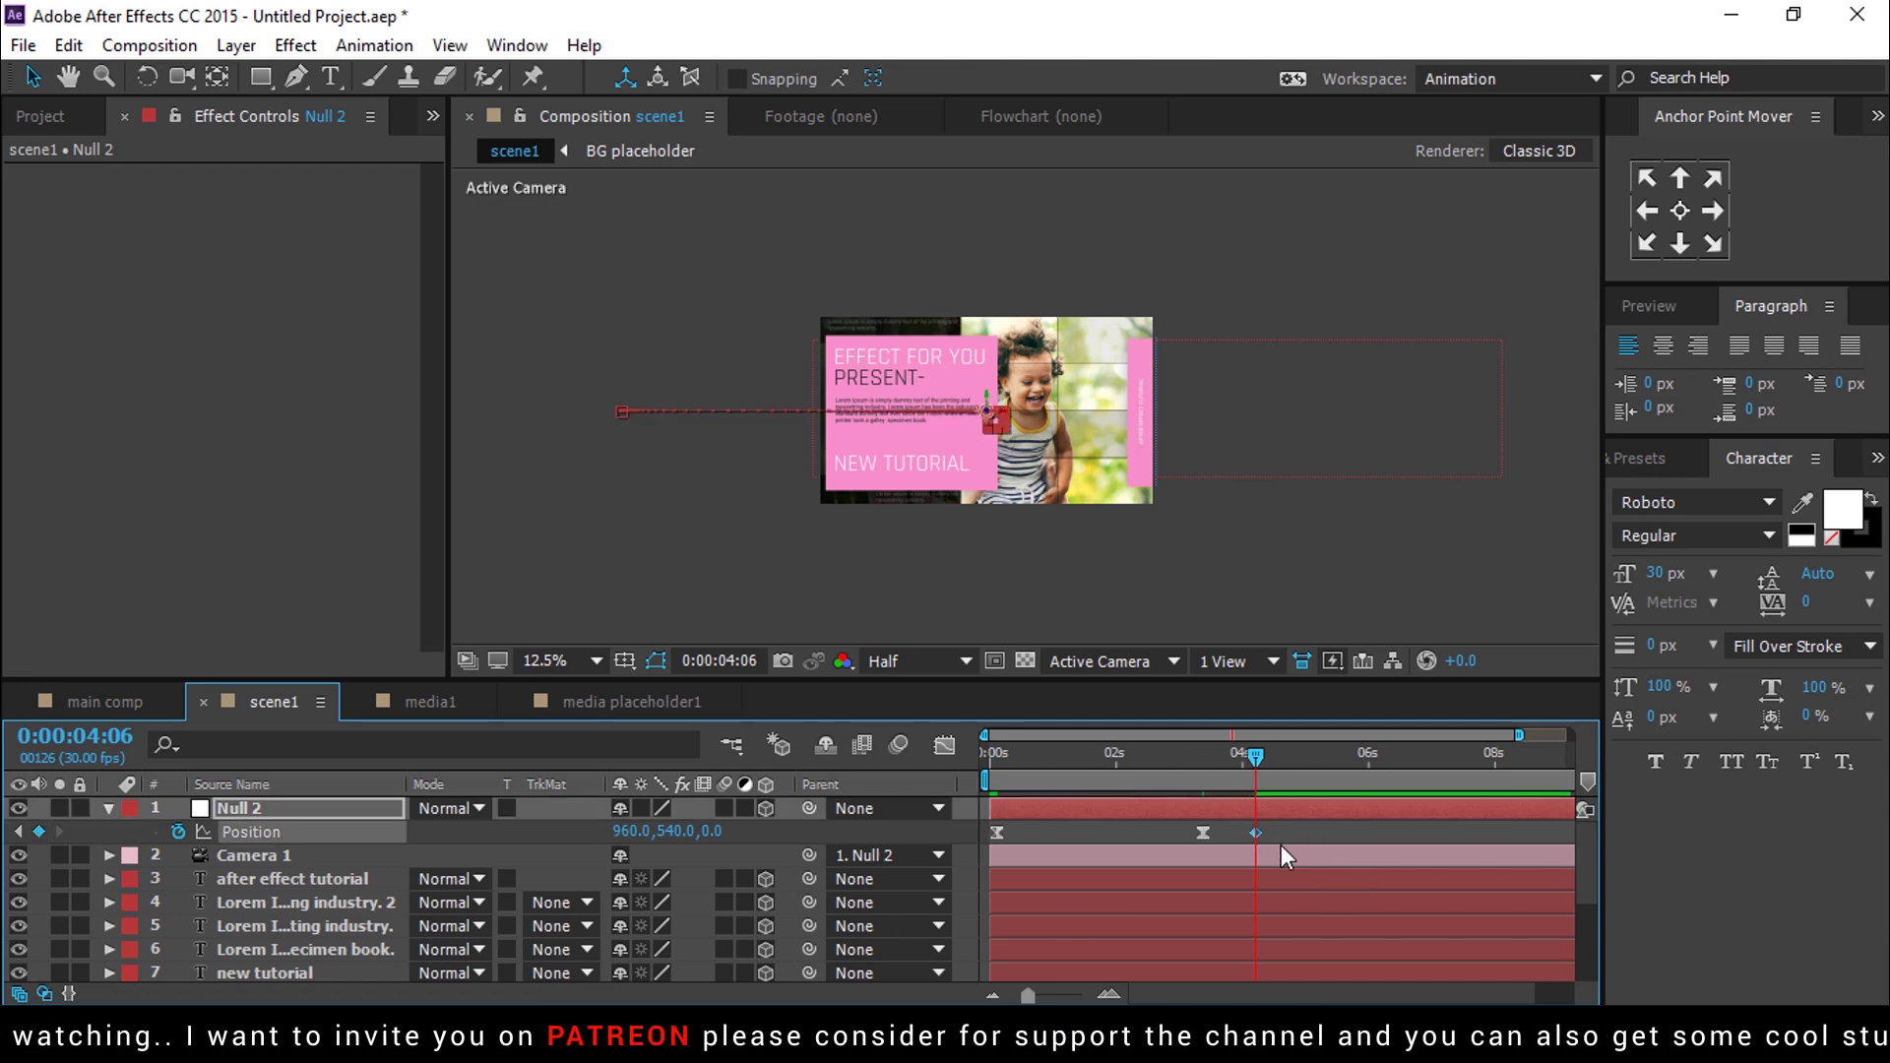
{"action": "left_click", "coordinate": [1256, 833], "text": "ctrl"}
{"action": "left_click_drag", "start_coordinate": [1262, 752], "coordinate": [1357, 752]}
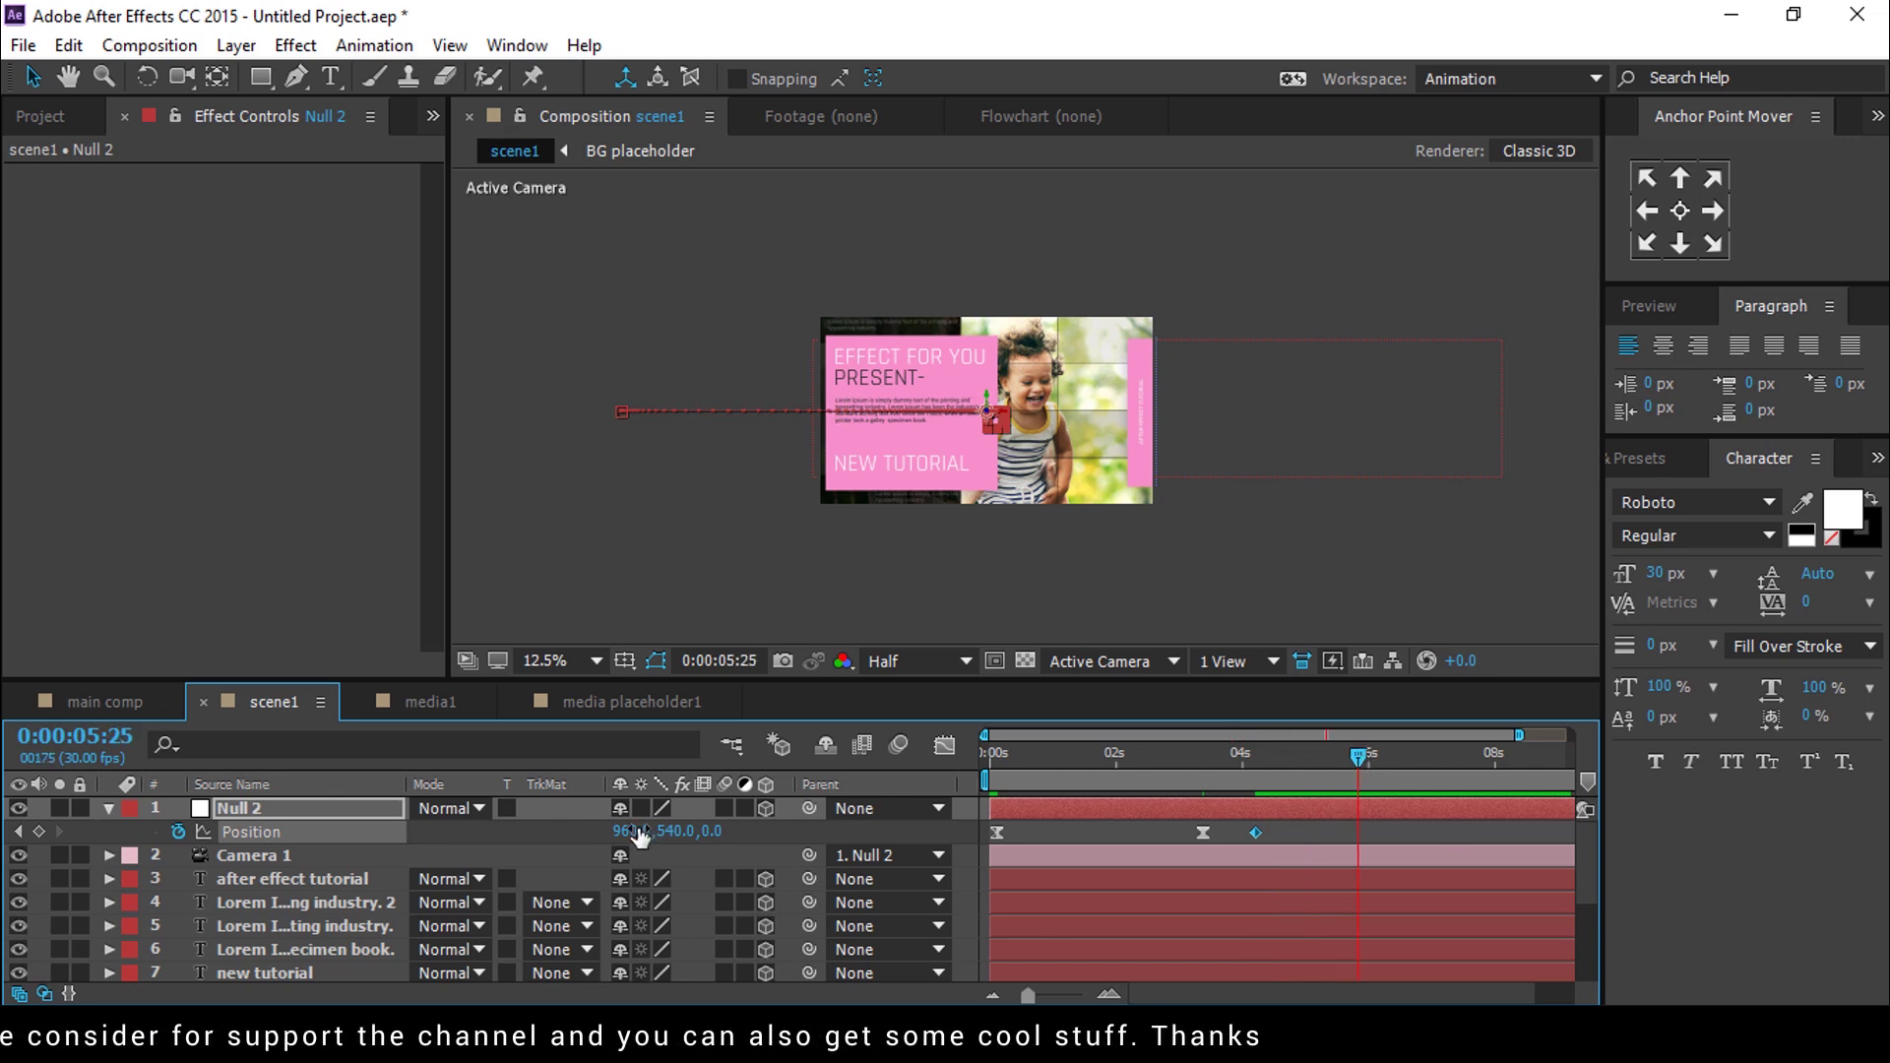
{"action": "left_click_drag", "start_coordinate": [665, 832], "coordinate": [549, 825]}
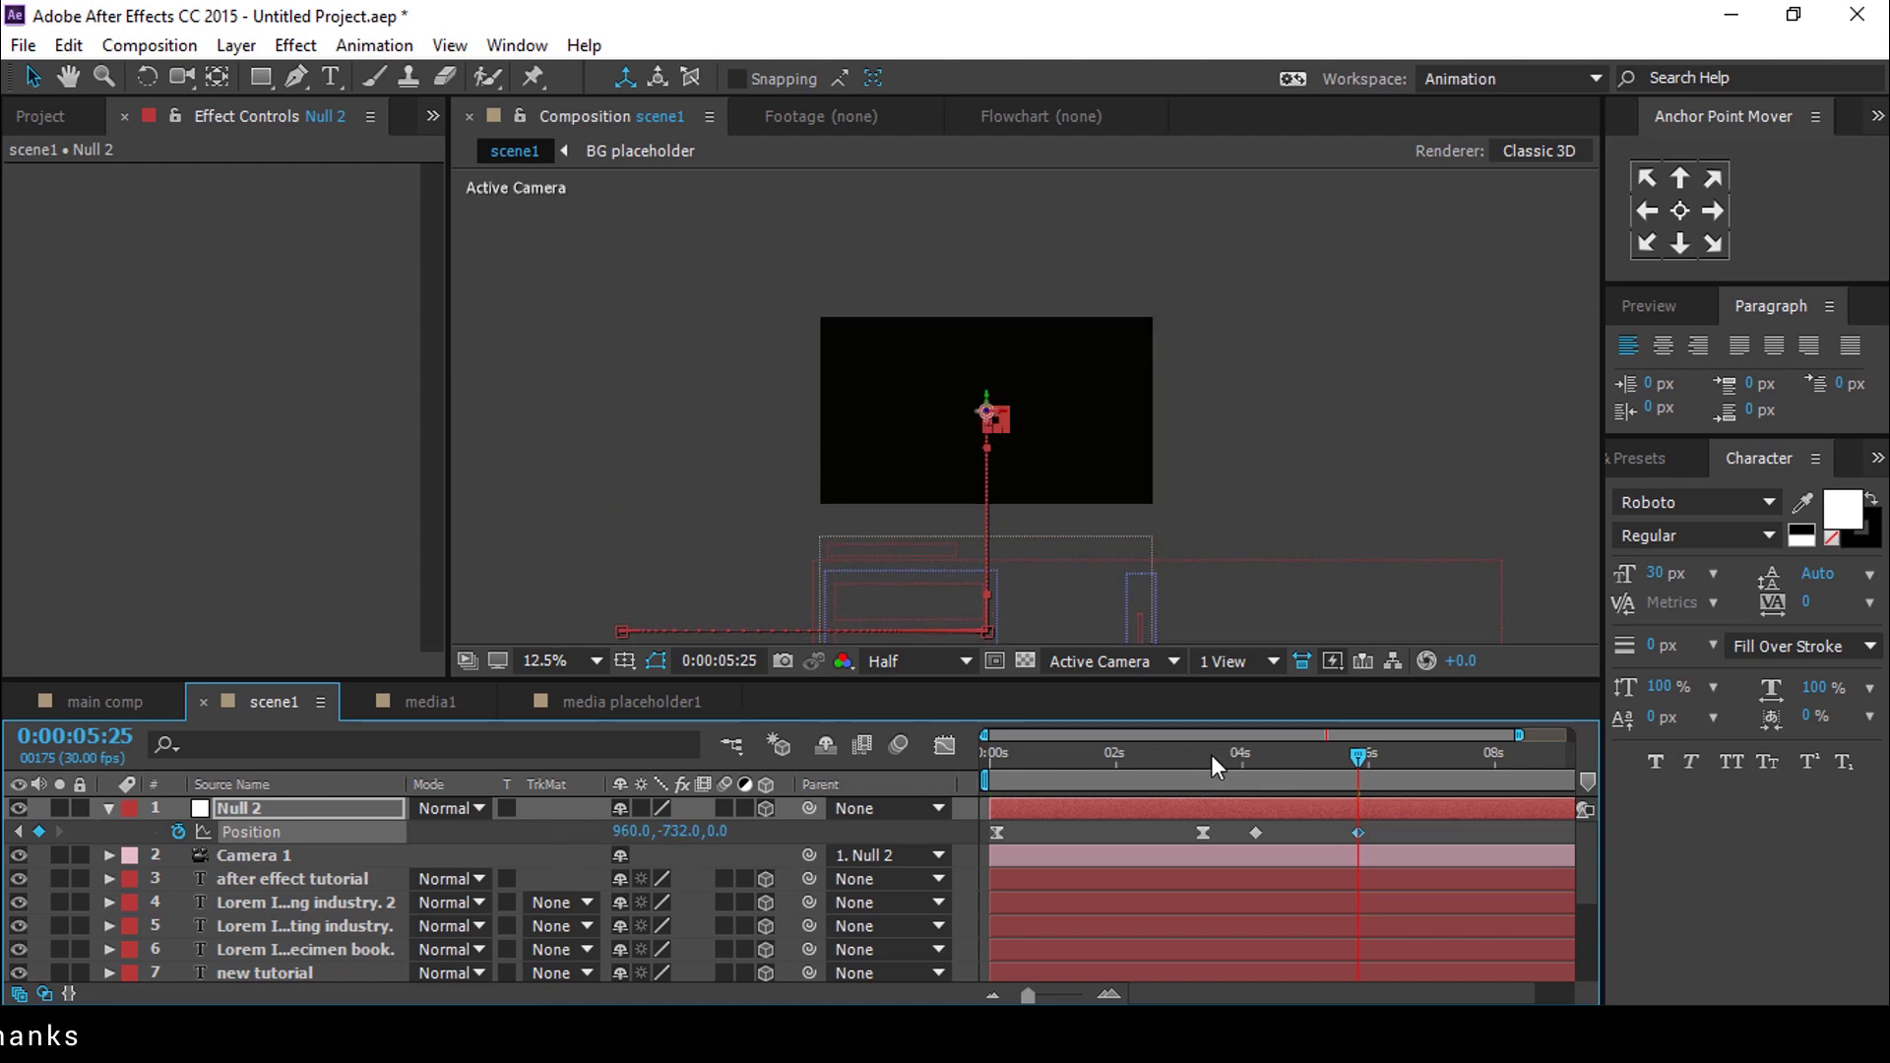
Apply Easy Ease to Null 2's position keyframe at 0:00:05:25 and check the speed graph
{"action": "right_click", "coordinate": [1359, 833]}
{"action": "mouse_move", "coordinate": [1415, 829]}
{"action": "left_click", "coordinate": [901, 662]}
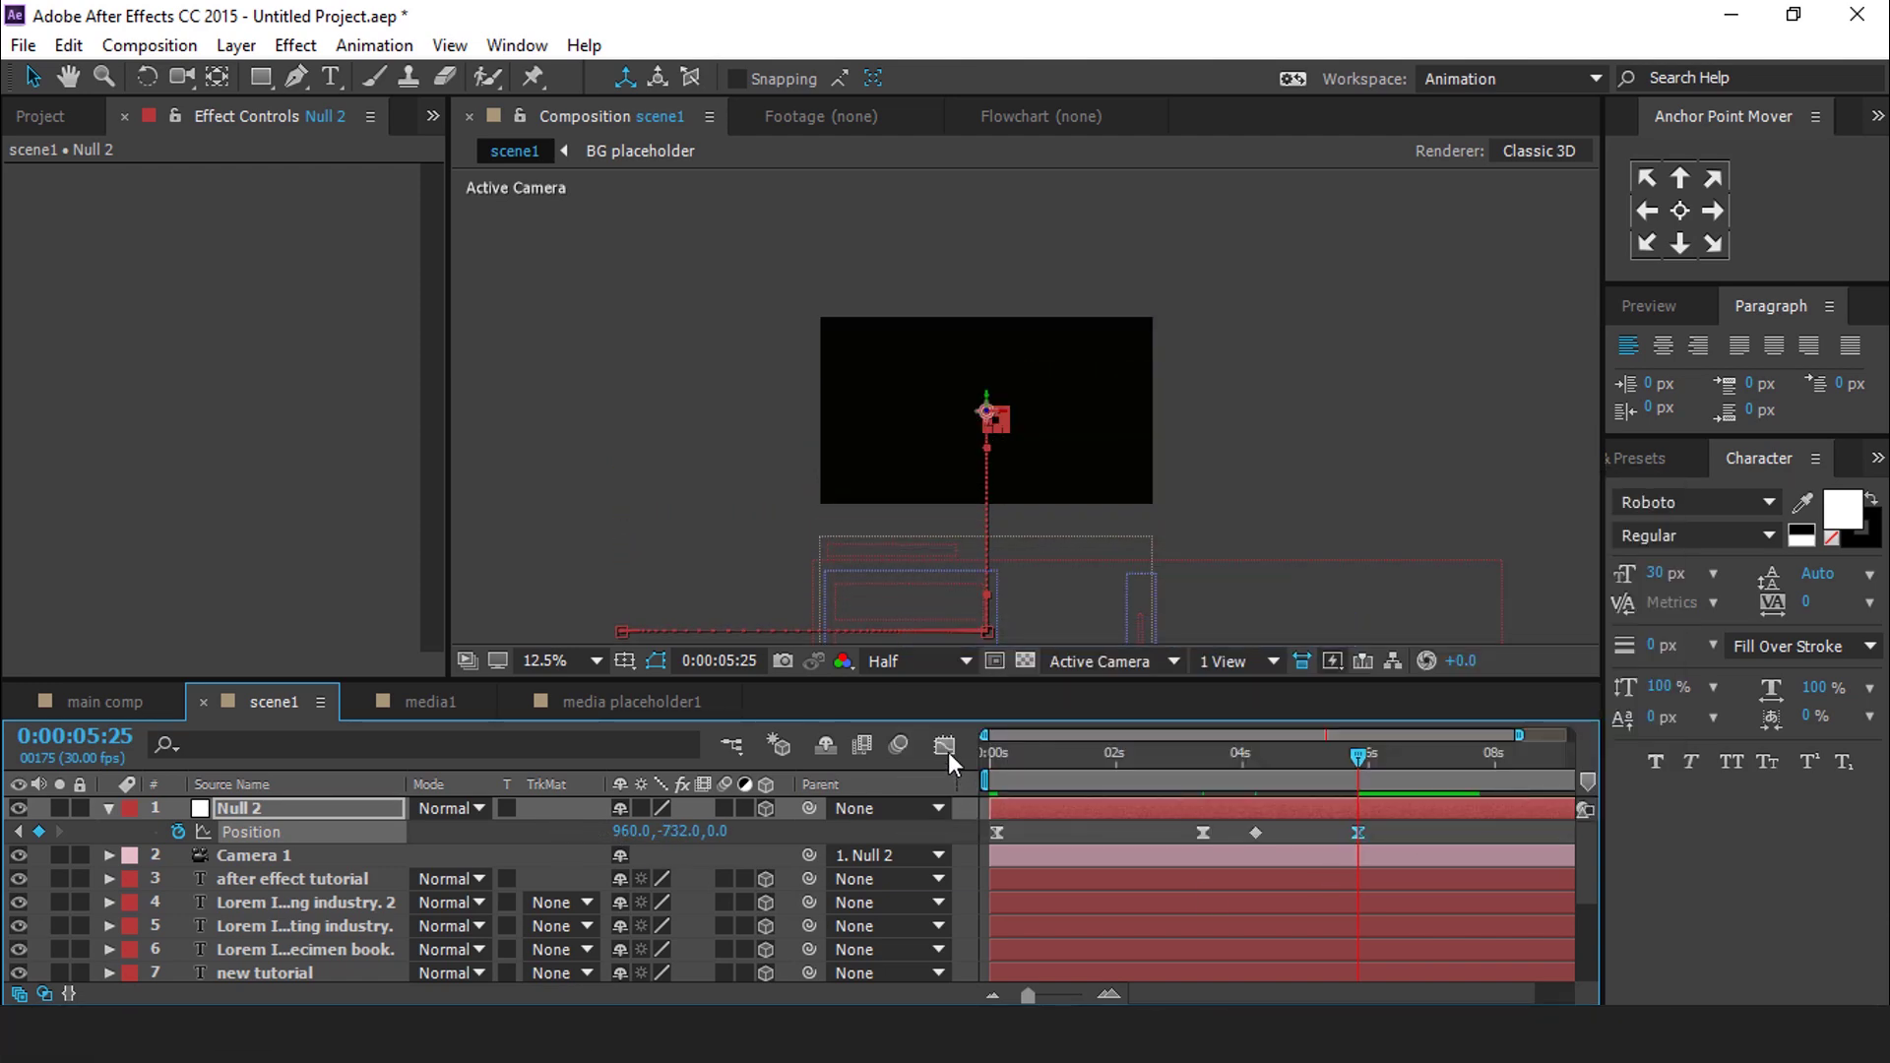
{"action": "left_click", "coordinate": [944, 745]}
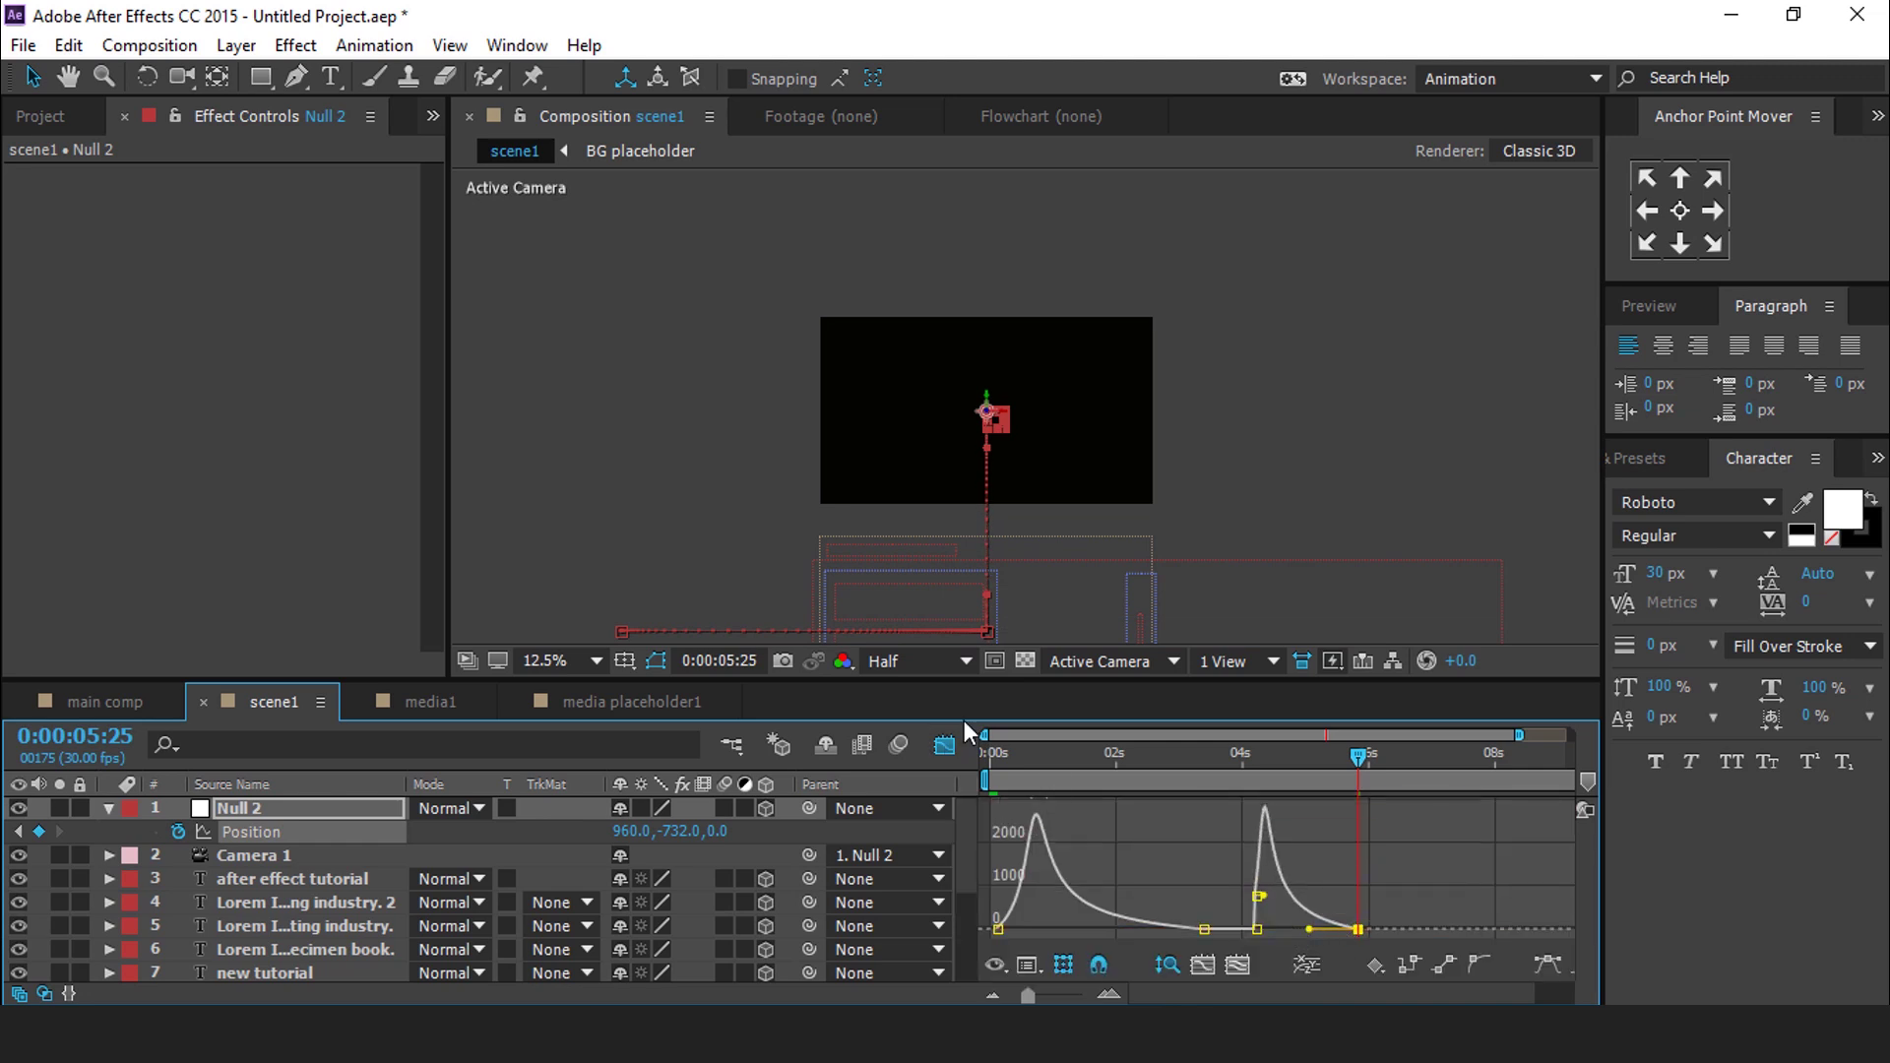
{"action": "left_click", "coordinate": [945, 745]}
Preview the null-driven camera move in scene1 and examine the layout at 0:00:02:13
{"action": "key", "text": "Home"}
{"action": "key", "text": "space"}
{"action": "left_click", "coordinate": [1144, 756]}
{"action": "scroll", "coordinate": [1060, 398], "scroll_direction": "up", "scroll_amount": 3}
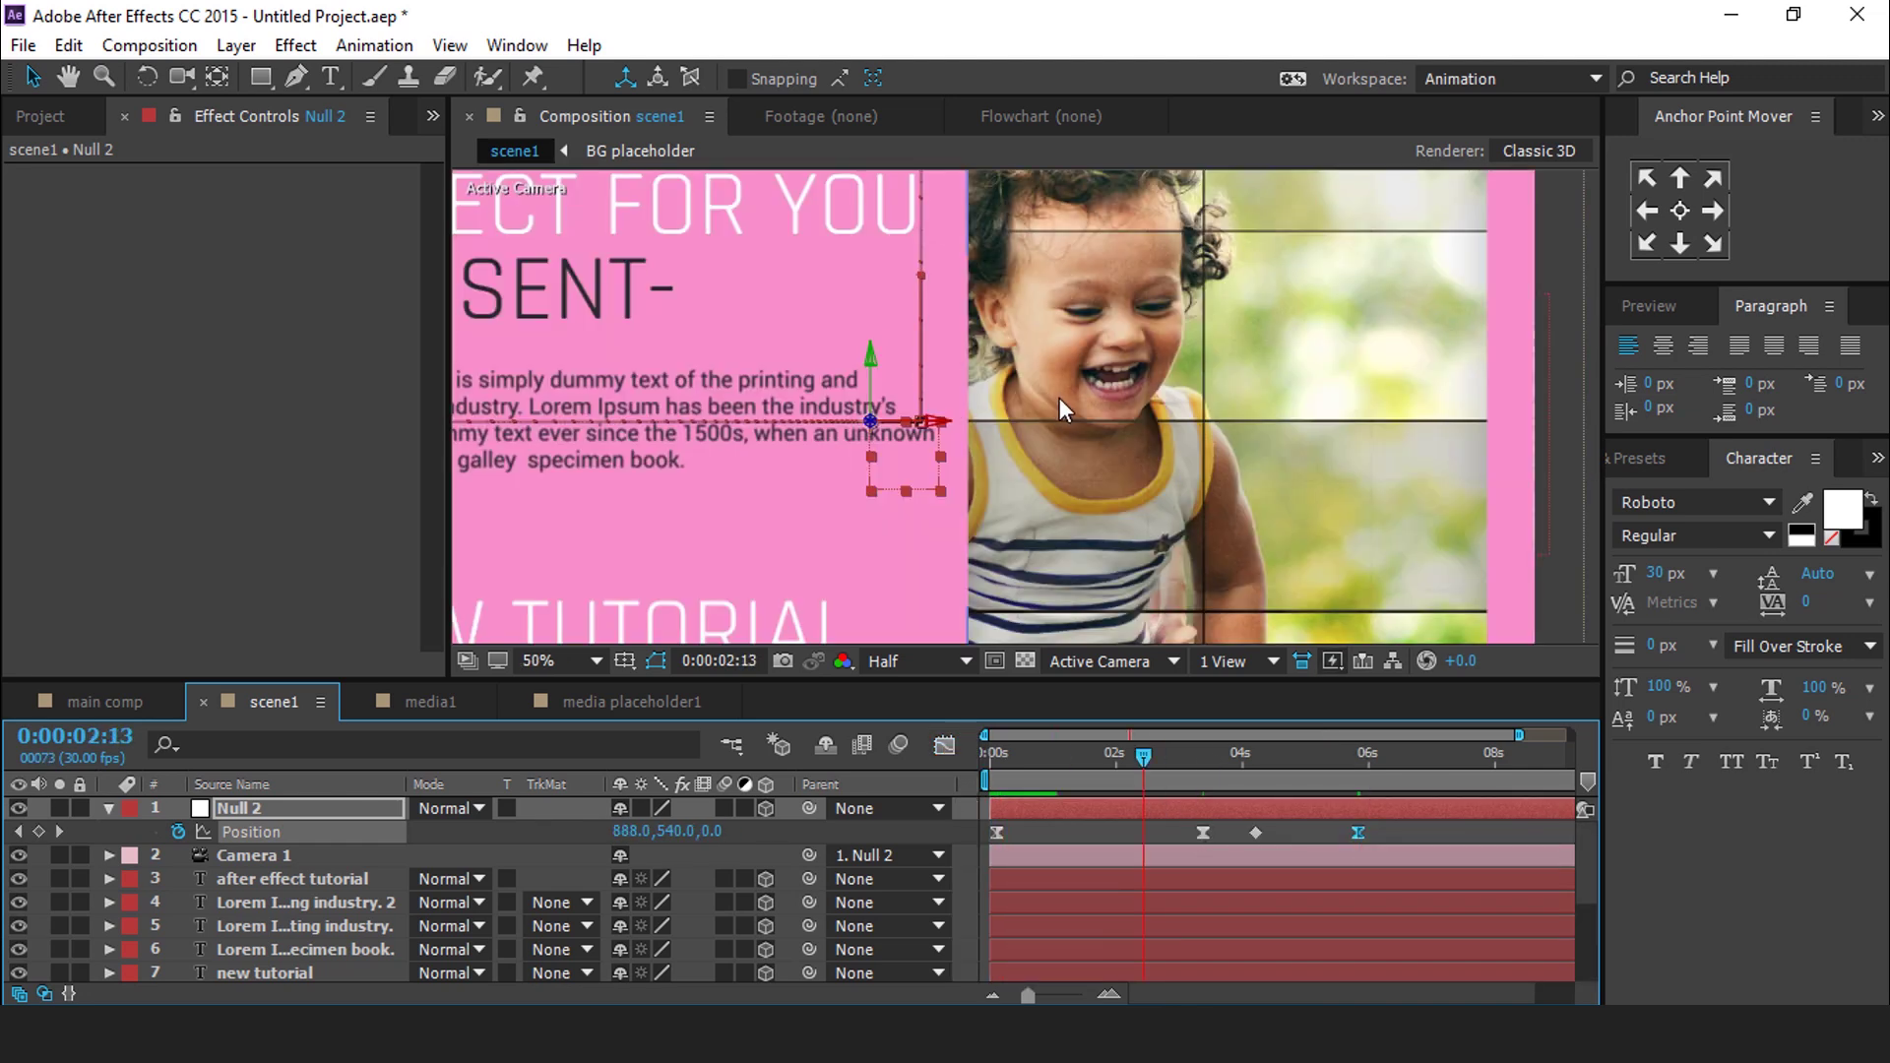
{"action": "scroll", "coordinate": [1059, 398], "scroll_direction": "down", "scroll_amount": 2}
{"action": "left_click", "coordinate": [968, 507]}
{"action": "left_click_drag", "start_coordinate": [968, 507], "coordinate": [995, 528]}
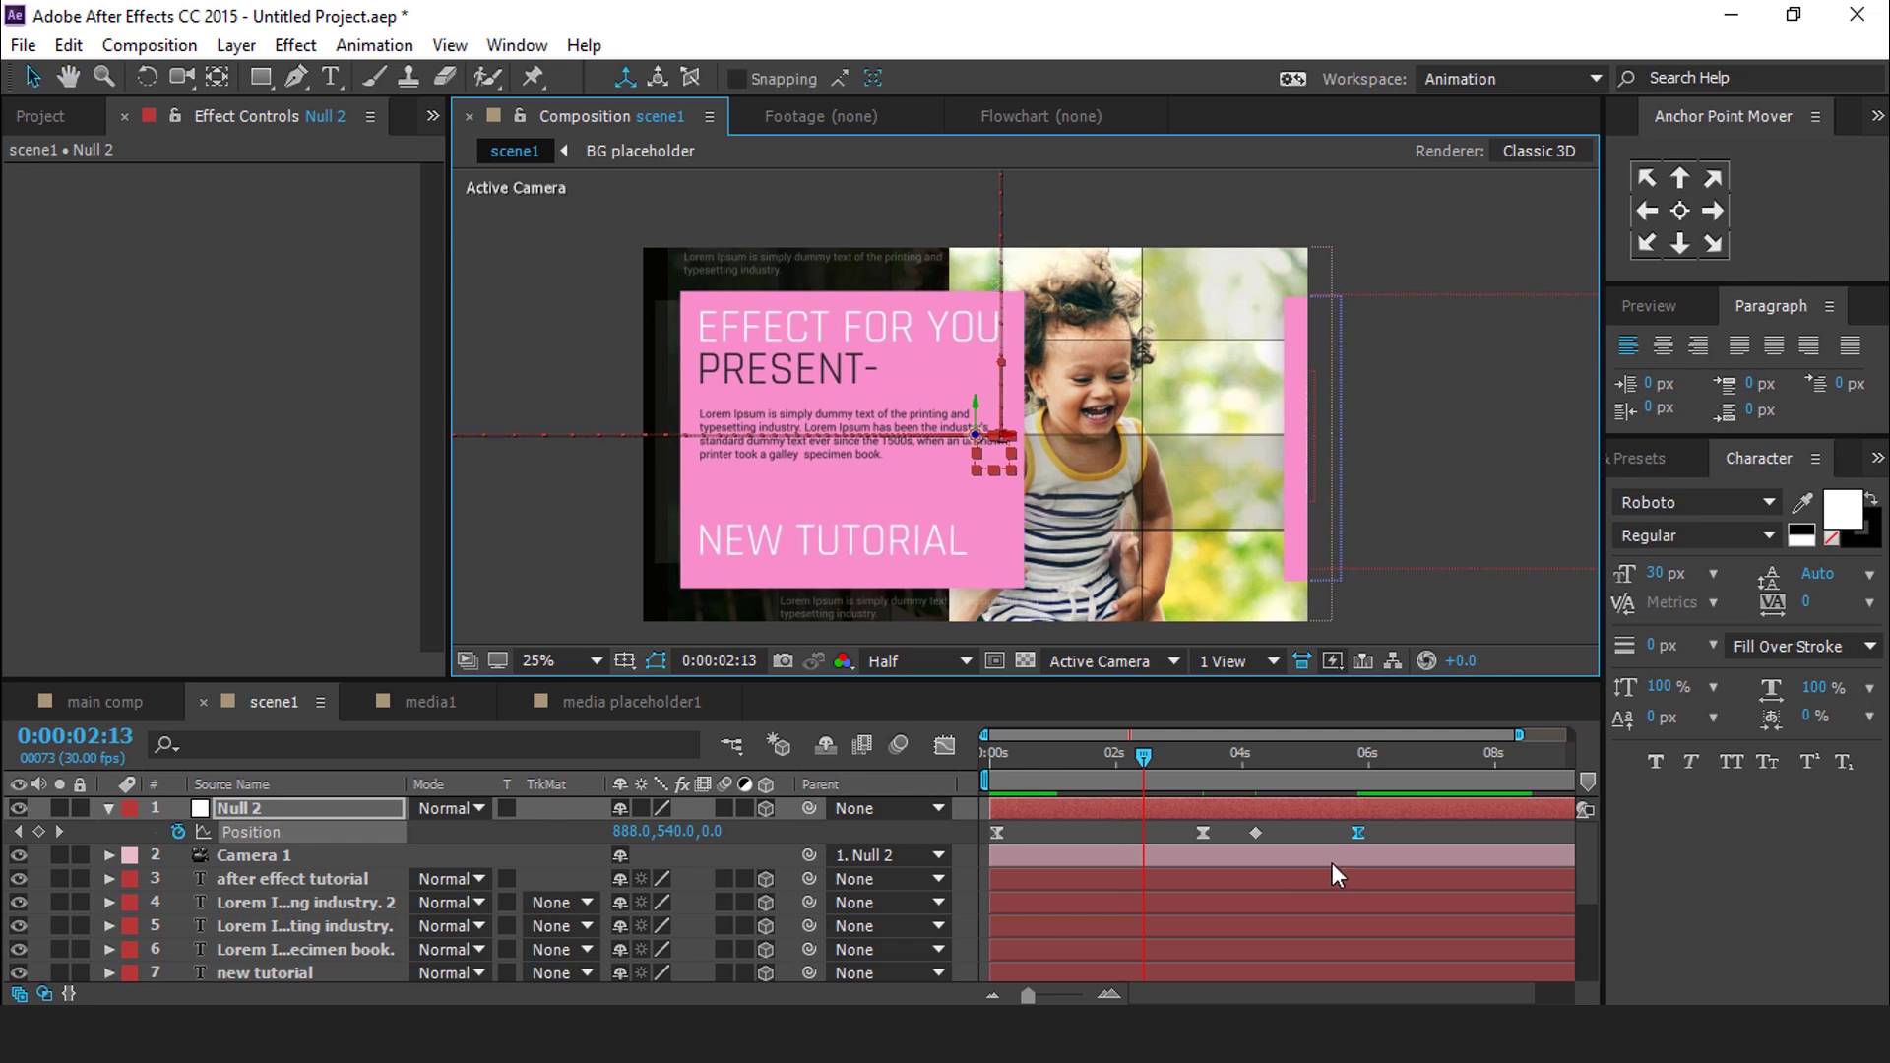
{"action": "left_click", "coordinate": [1107, 831]}
Add an Opacity text animator to the "effect for you present-" layer and set its opacity to 0%
{"action": "left_click", "coordinate": [823, 337]}
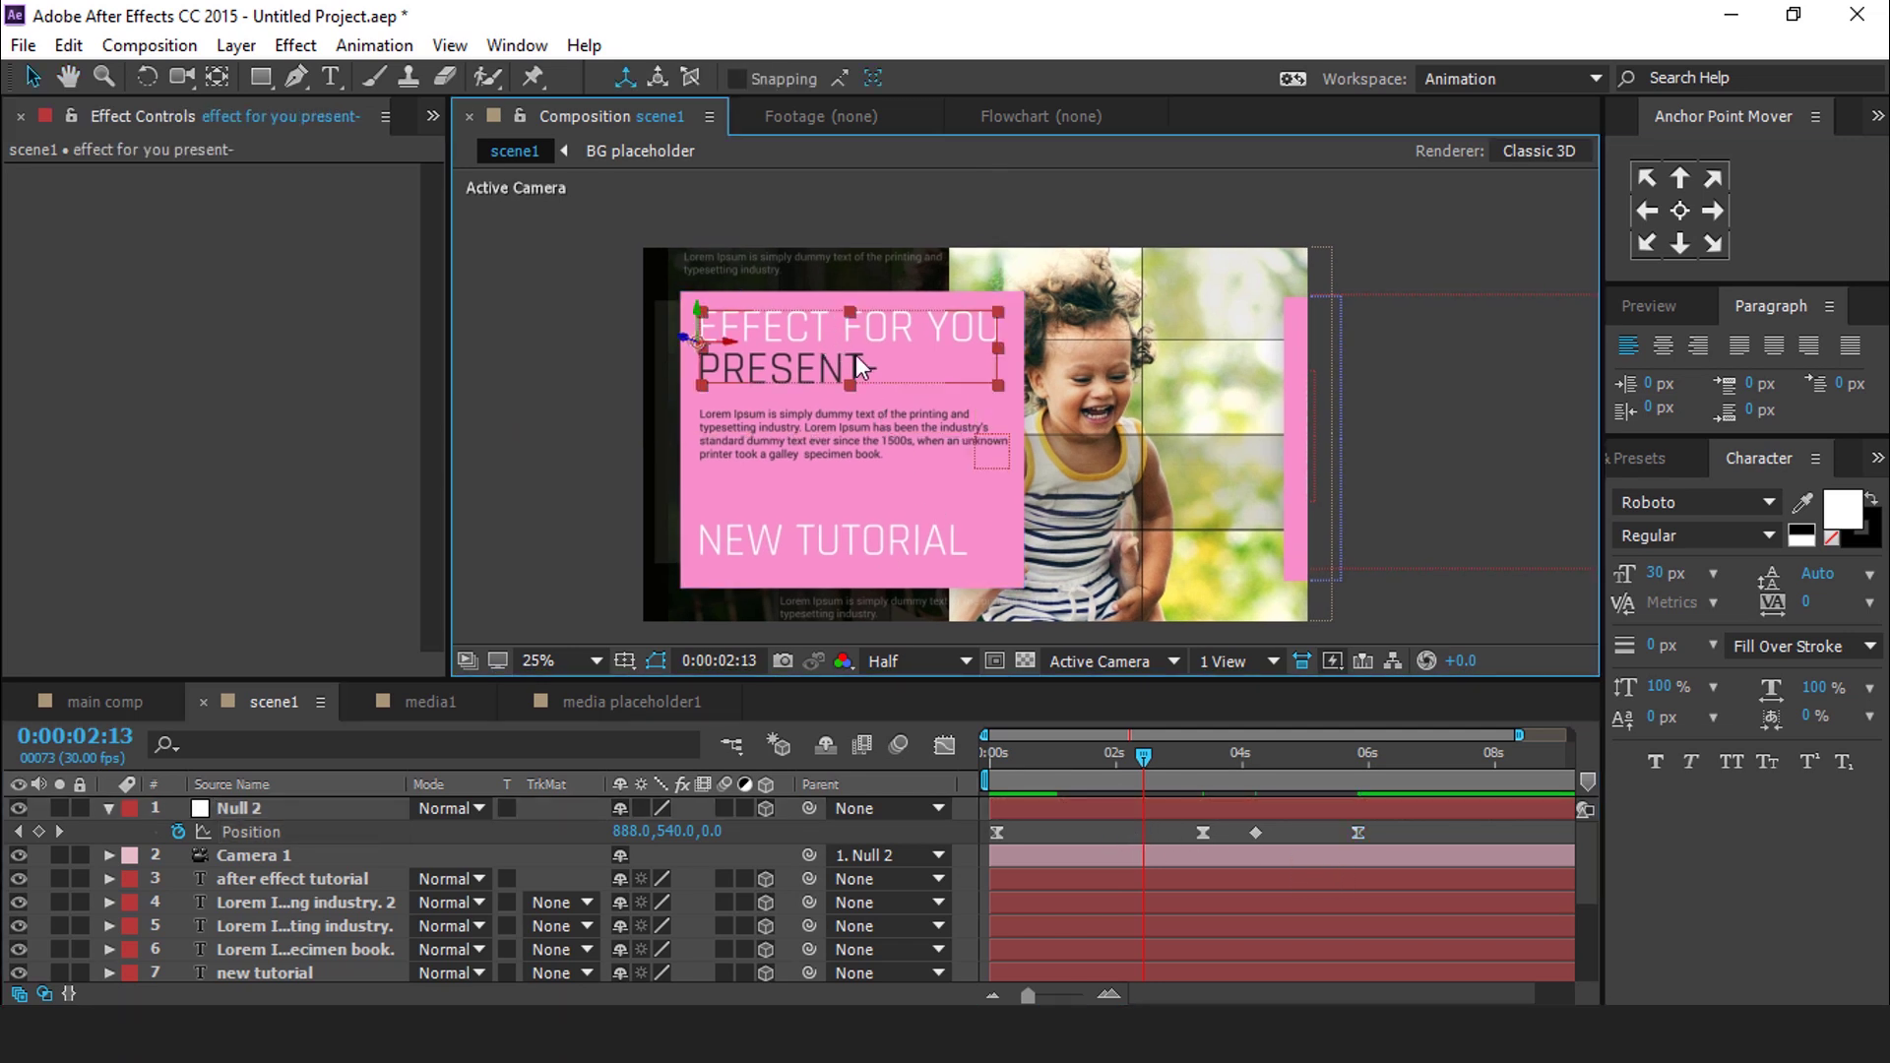
{"action": "scroll", "coordinate": [305, 907], "scroll_direction": "down", "scroll_amount": 4}
{"action": "scroll", "coordinate": [339, 923], "scroll_direction": "up", "scroll_amount": 2}
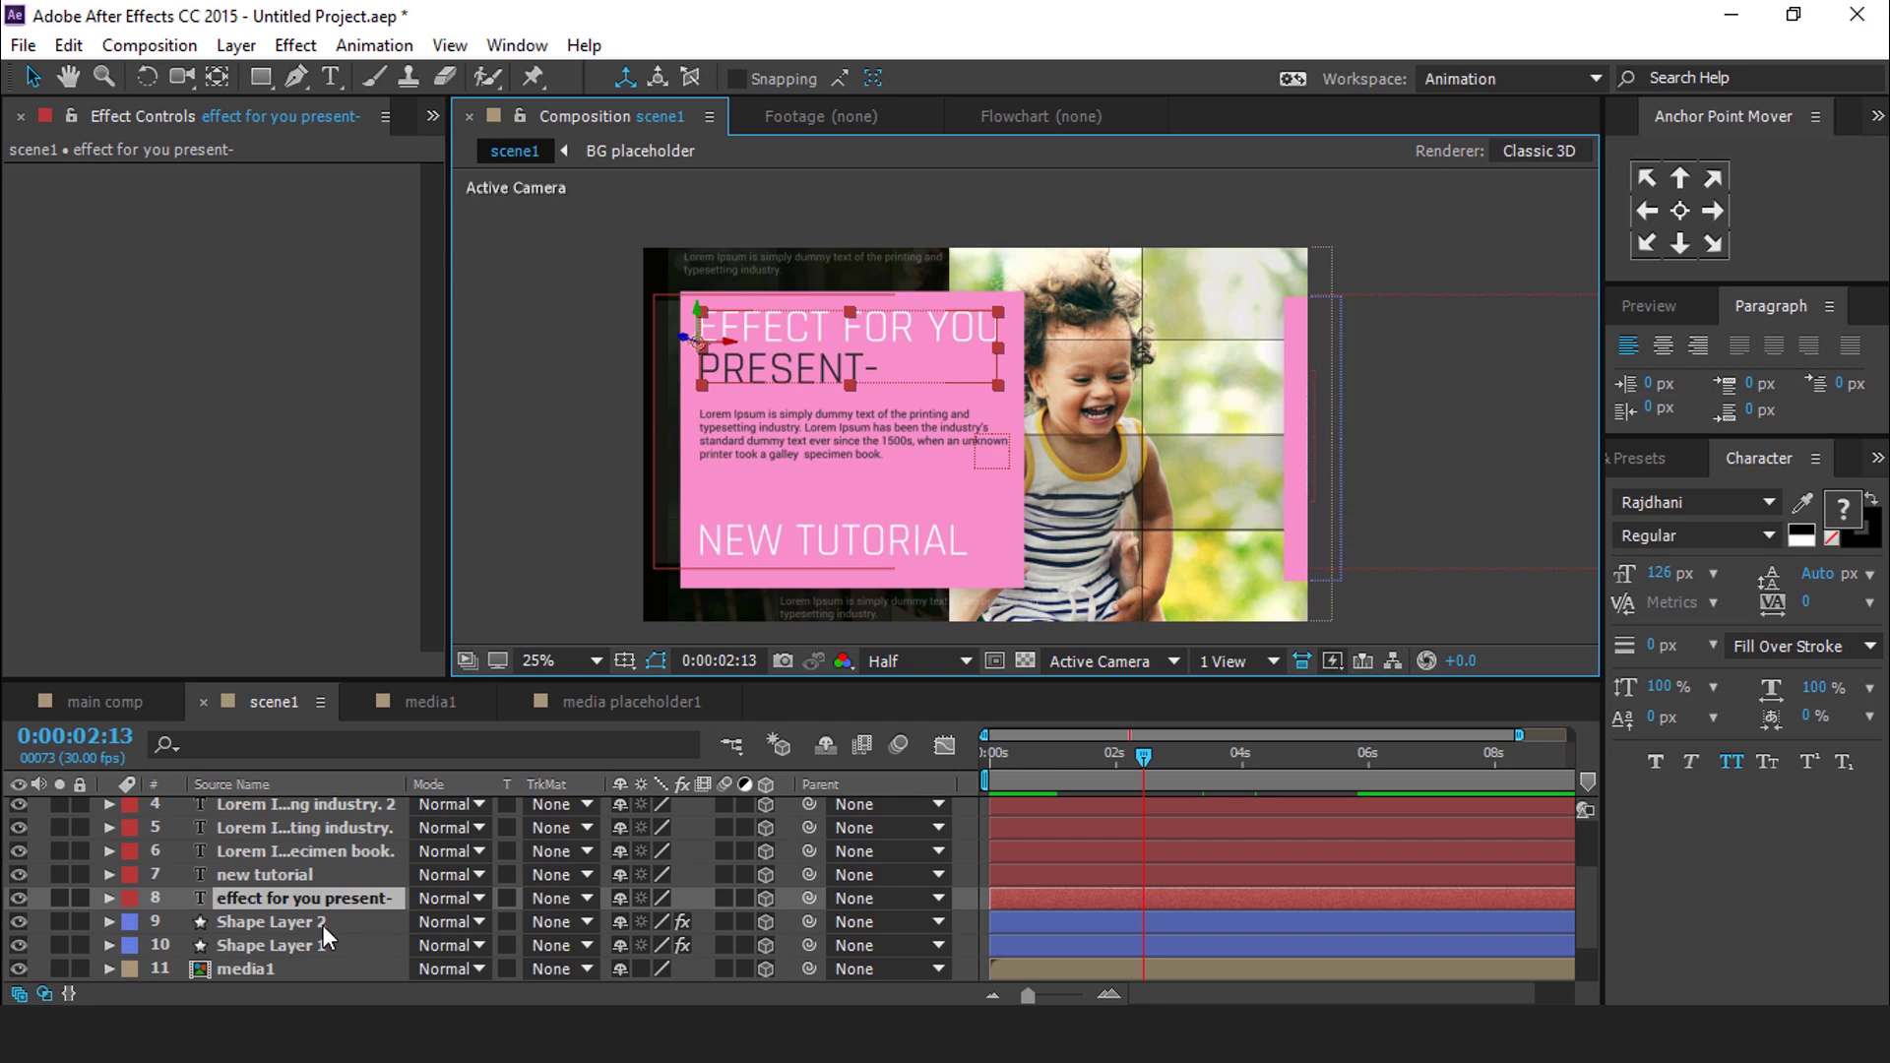
{"action": "left_click", "coordinate": [108, 898]}
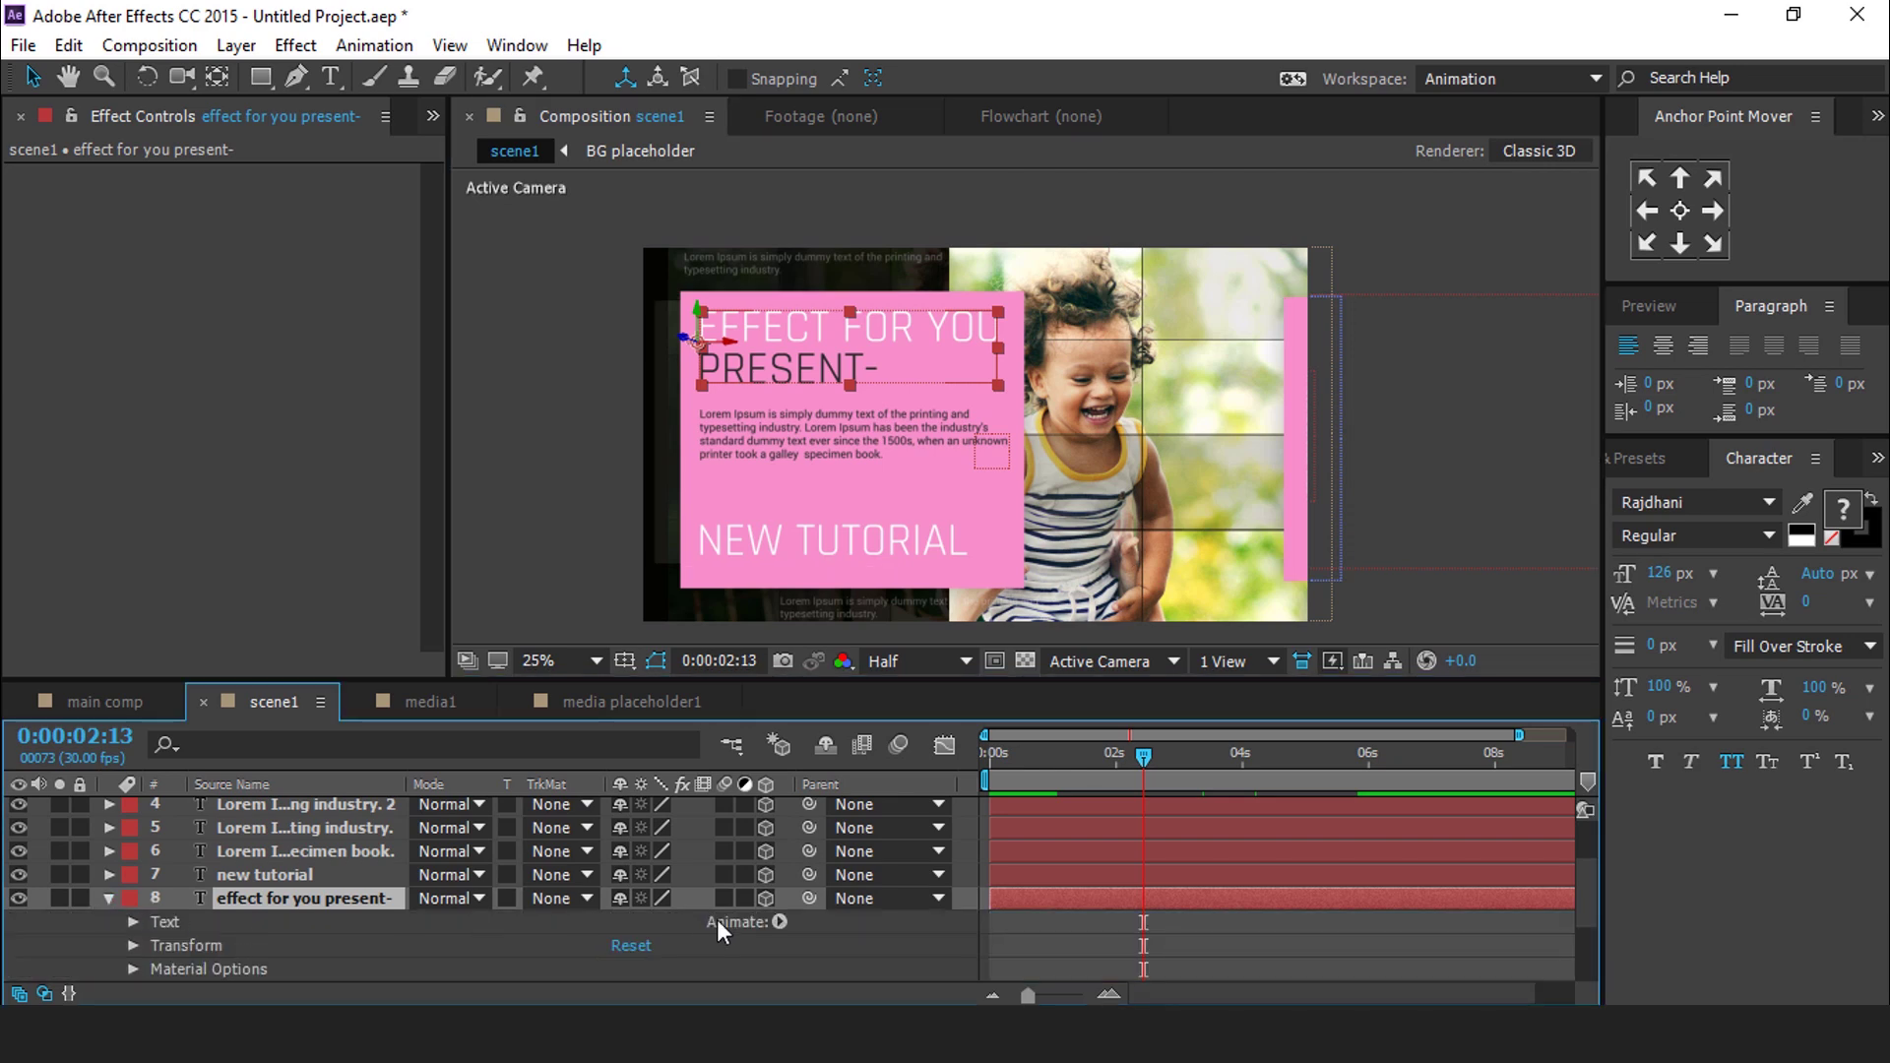
{"action": "left_click", "coordinate": [774, 924]}
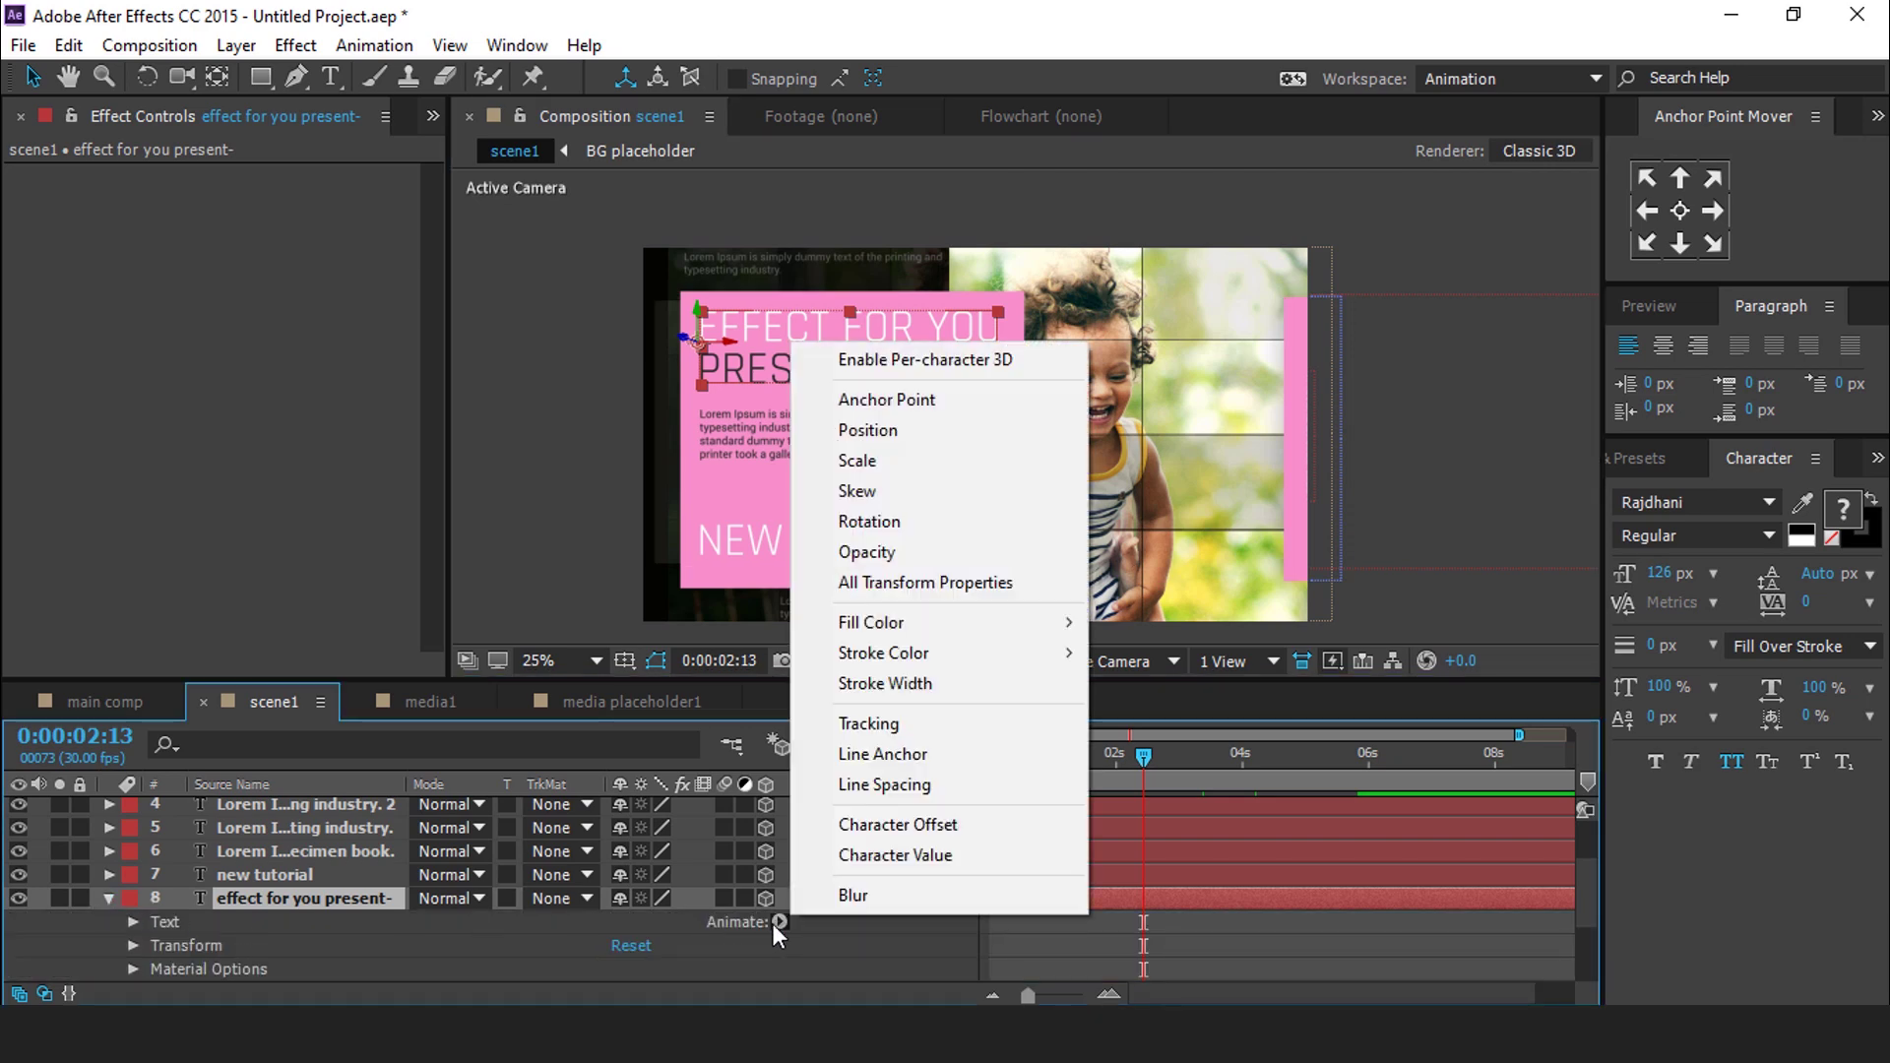
{"action": "left_click", "coordinate": [864, 558]}
{"action": "scroll", "coordinate": [443, 902], "scroll_direction": "down", "scroll_amount": 2}
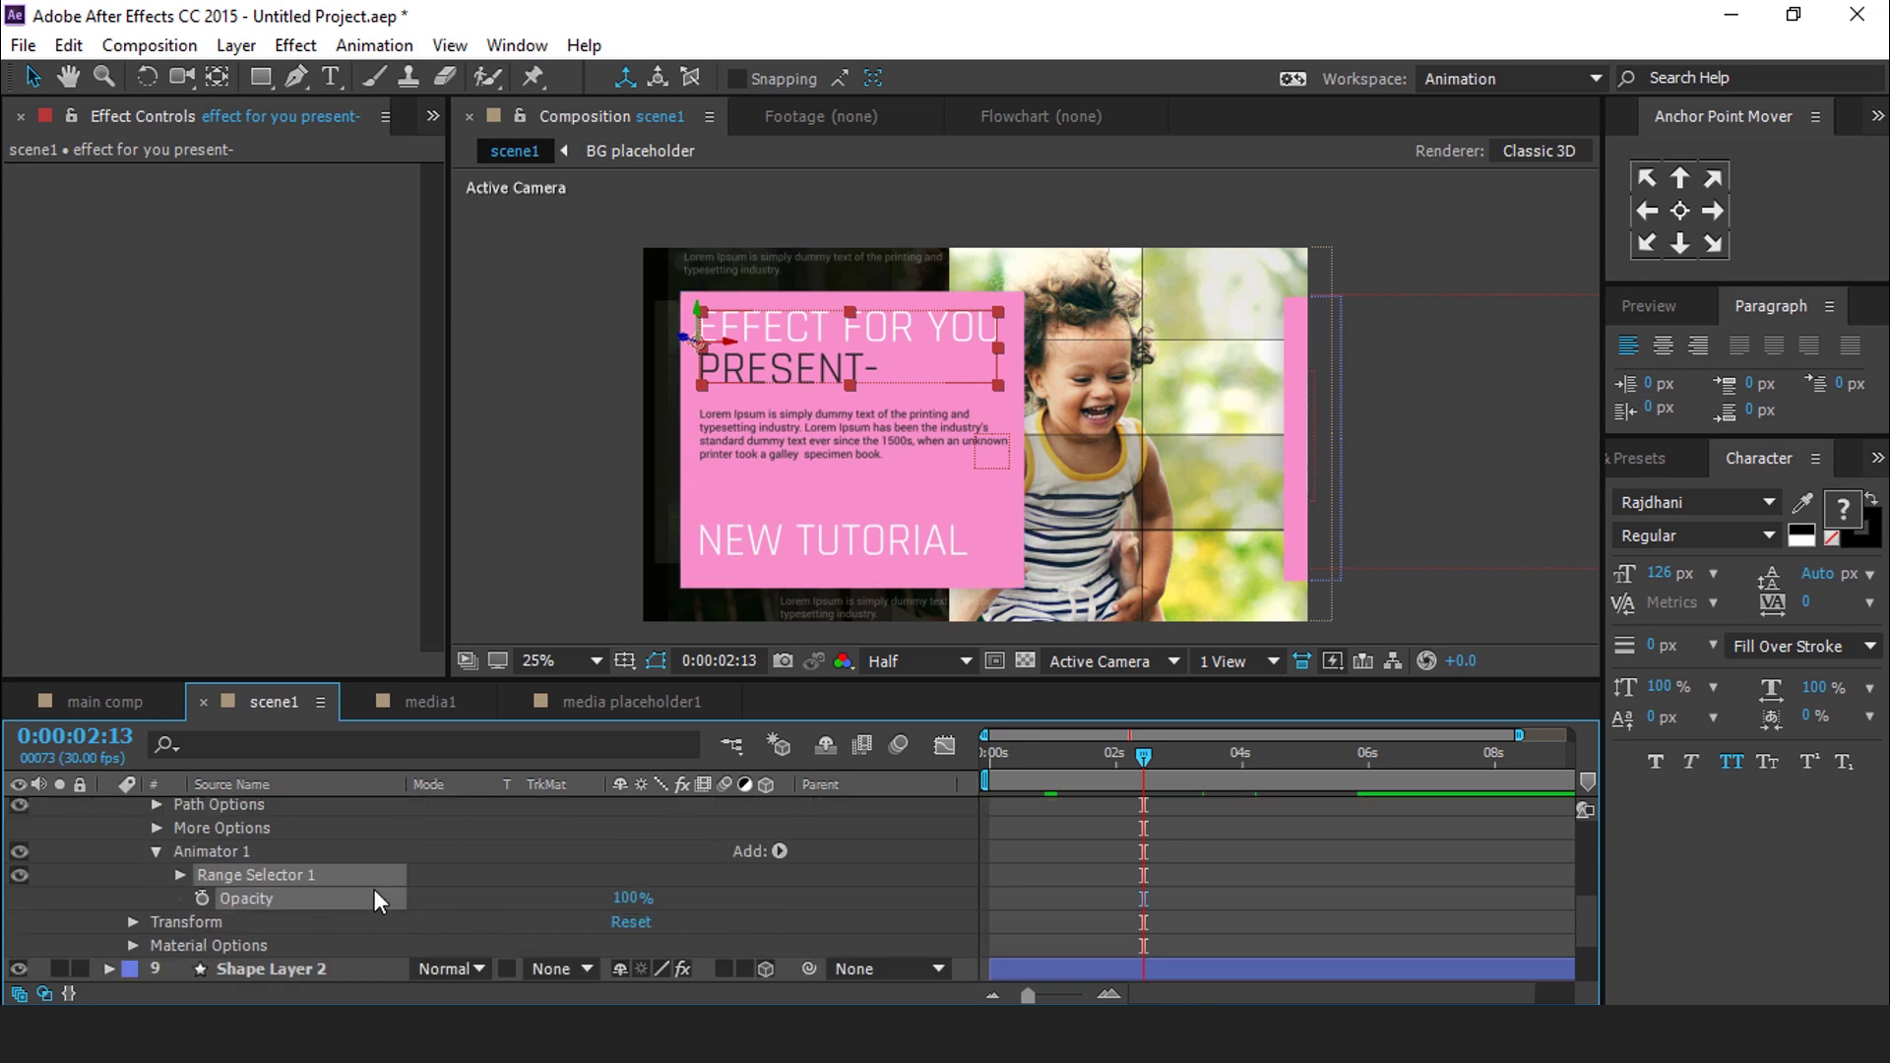
{"action": "left_click_drag", "start_coordinate": [632, 898], "coordinate": [258, 929]}
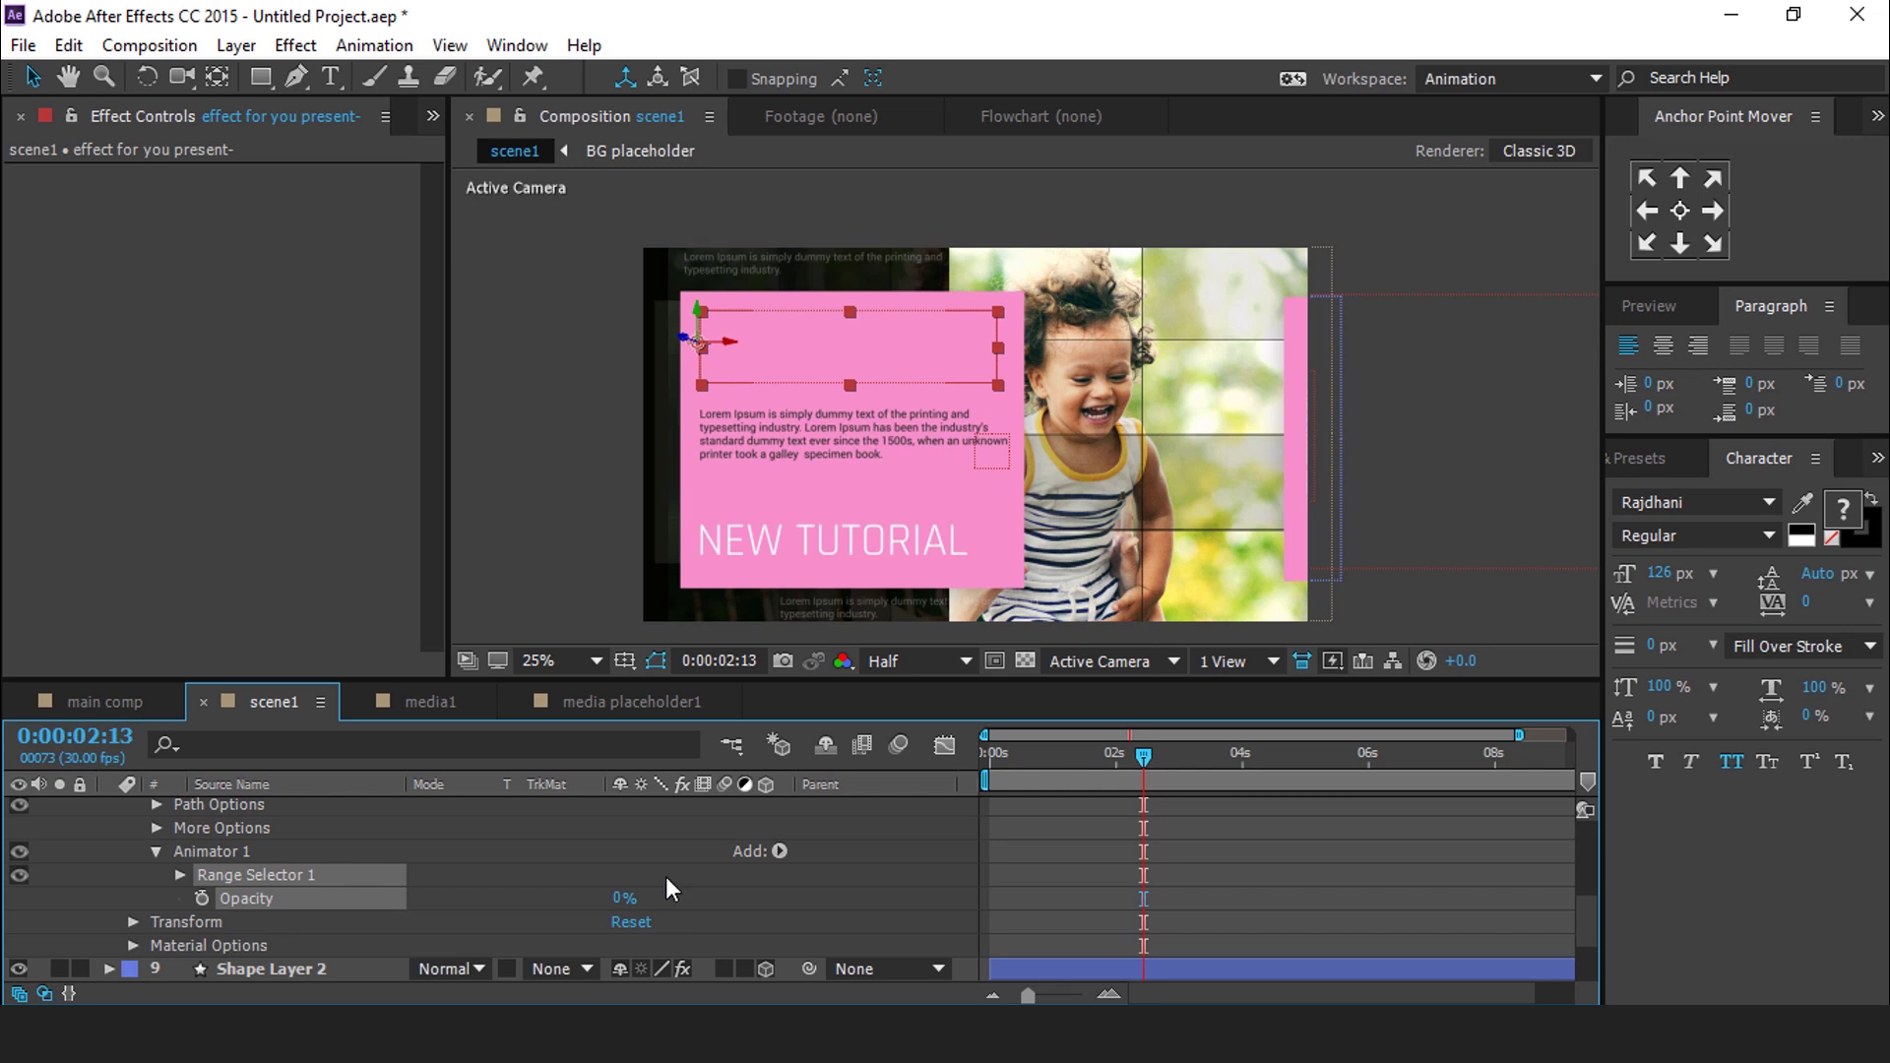
Keyframe Range Selector 1's Offset with a raised value at 0:00:02:20 and -100% at 0:00:00:00
{"action": "left_click", "coordinate": [181, 874]}
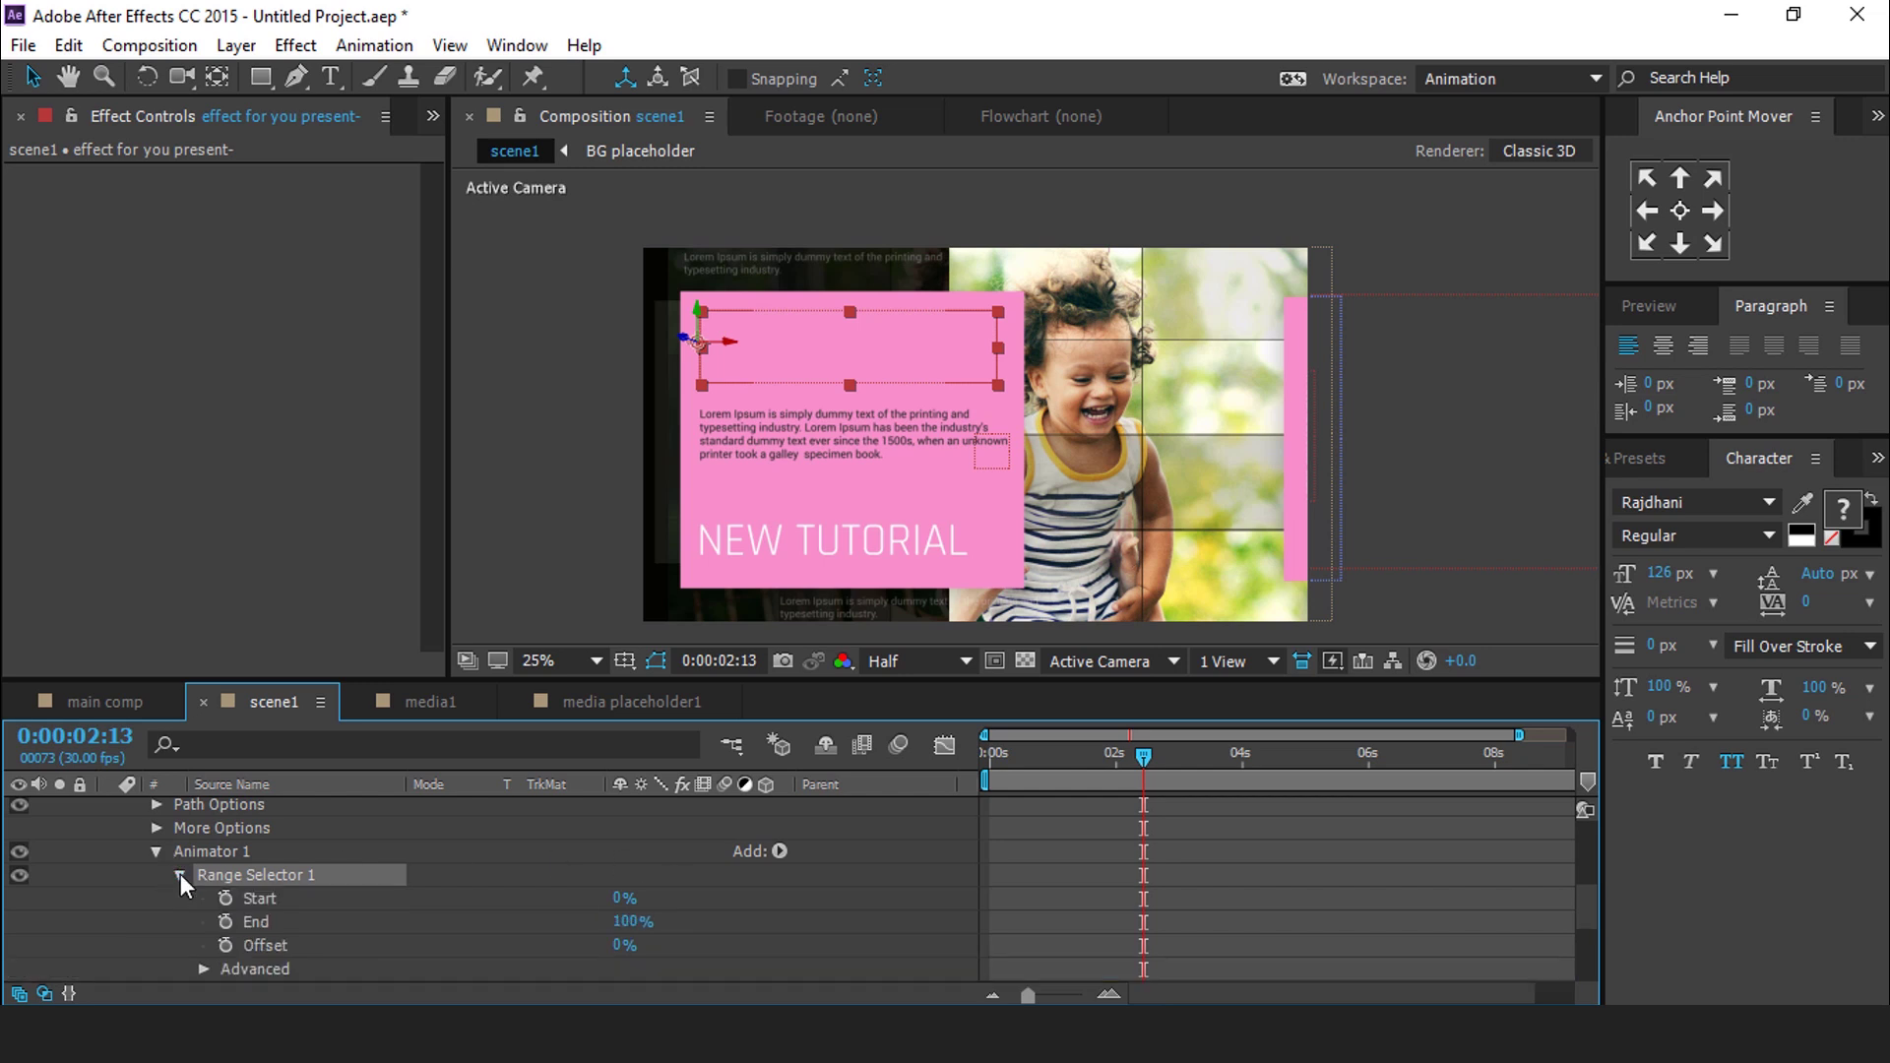
{"action": "left_click", "coordinate": [985, 756]}
{"action": "key", "text": "space"}
{"action": "left_click_drag", "start_coordinate": [1075, 759], "coordinate": [1160, 766]}
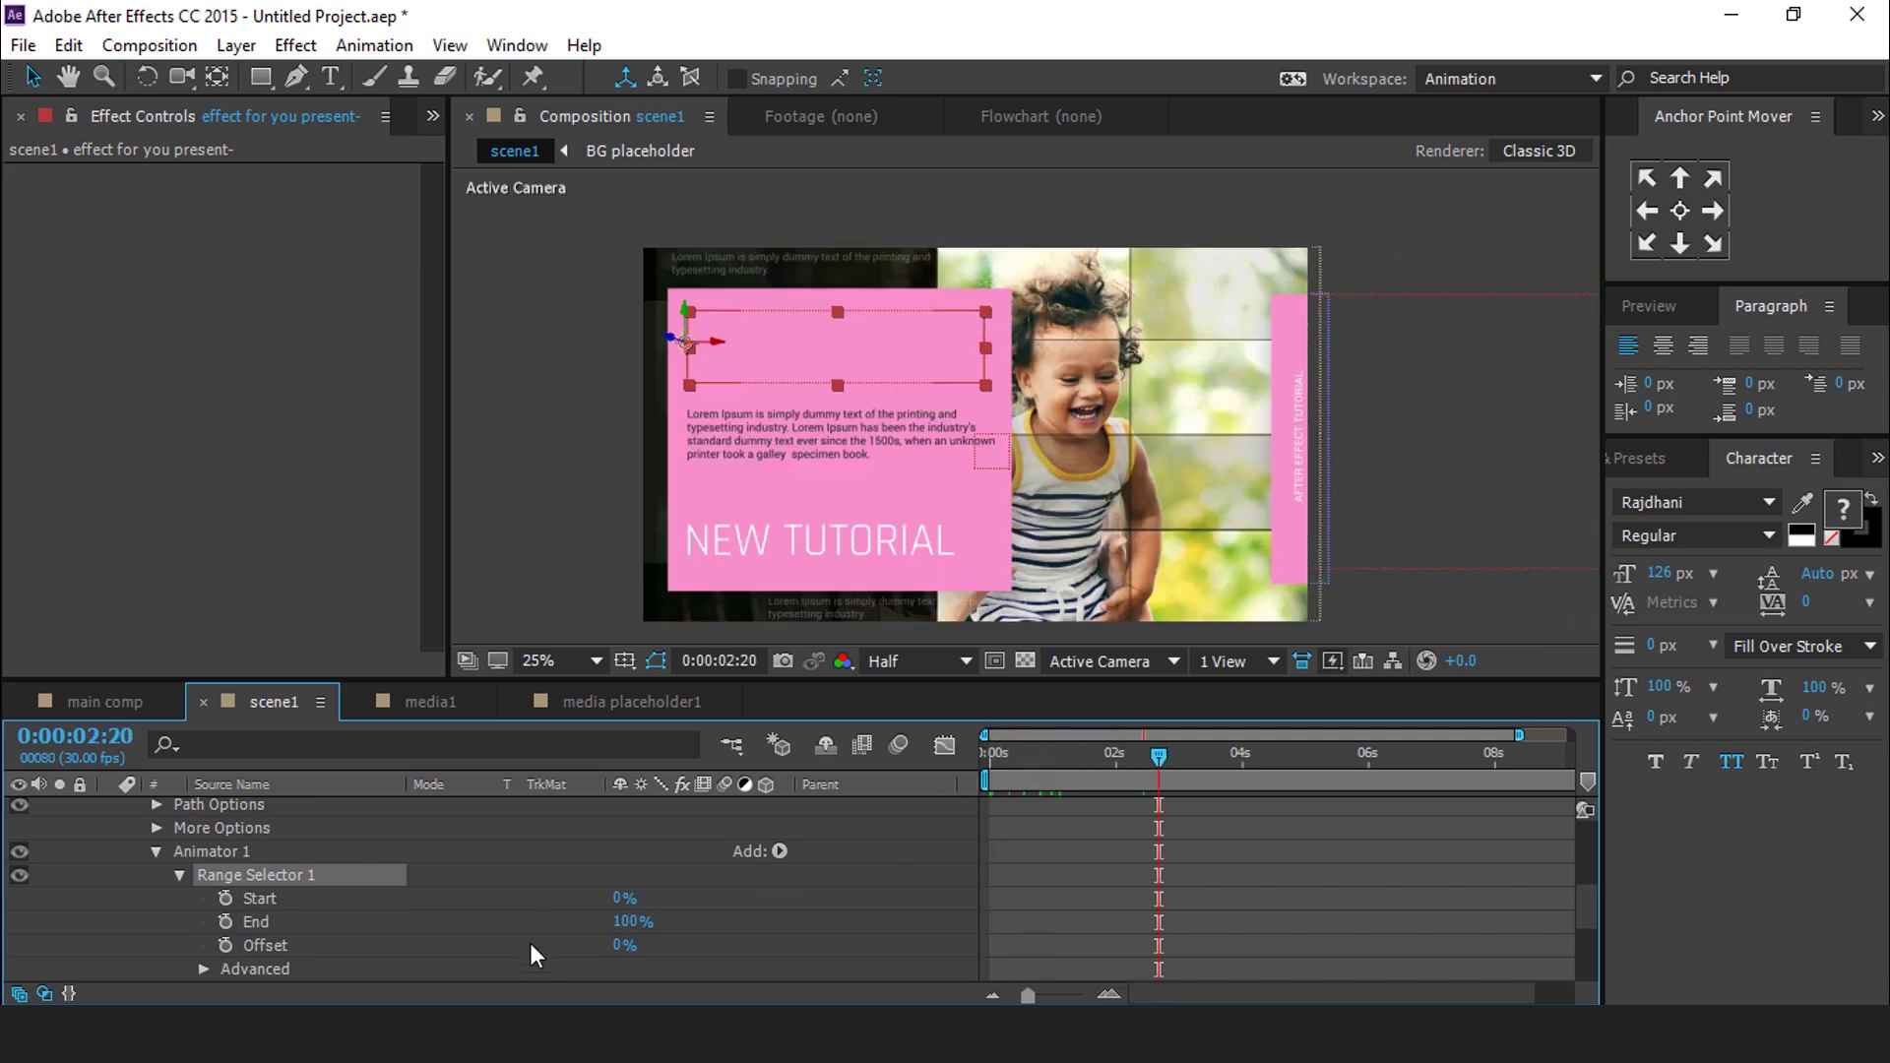
{"action": "left_click", "coordinate": [225, 945]}
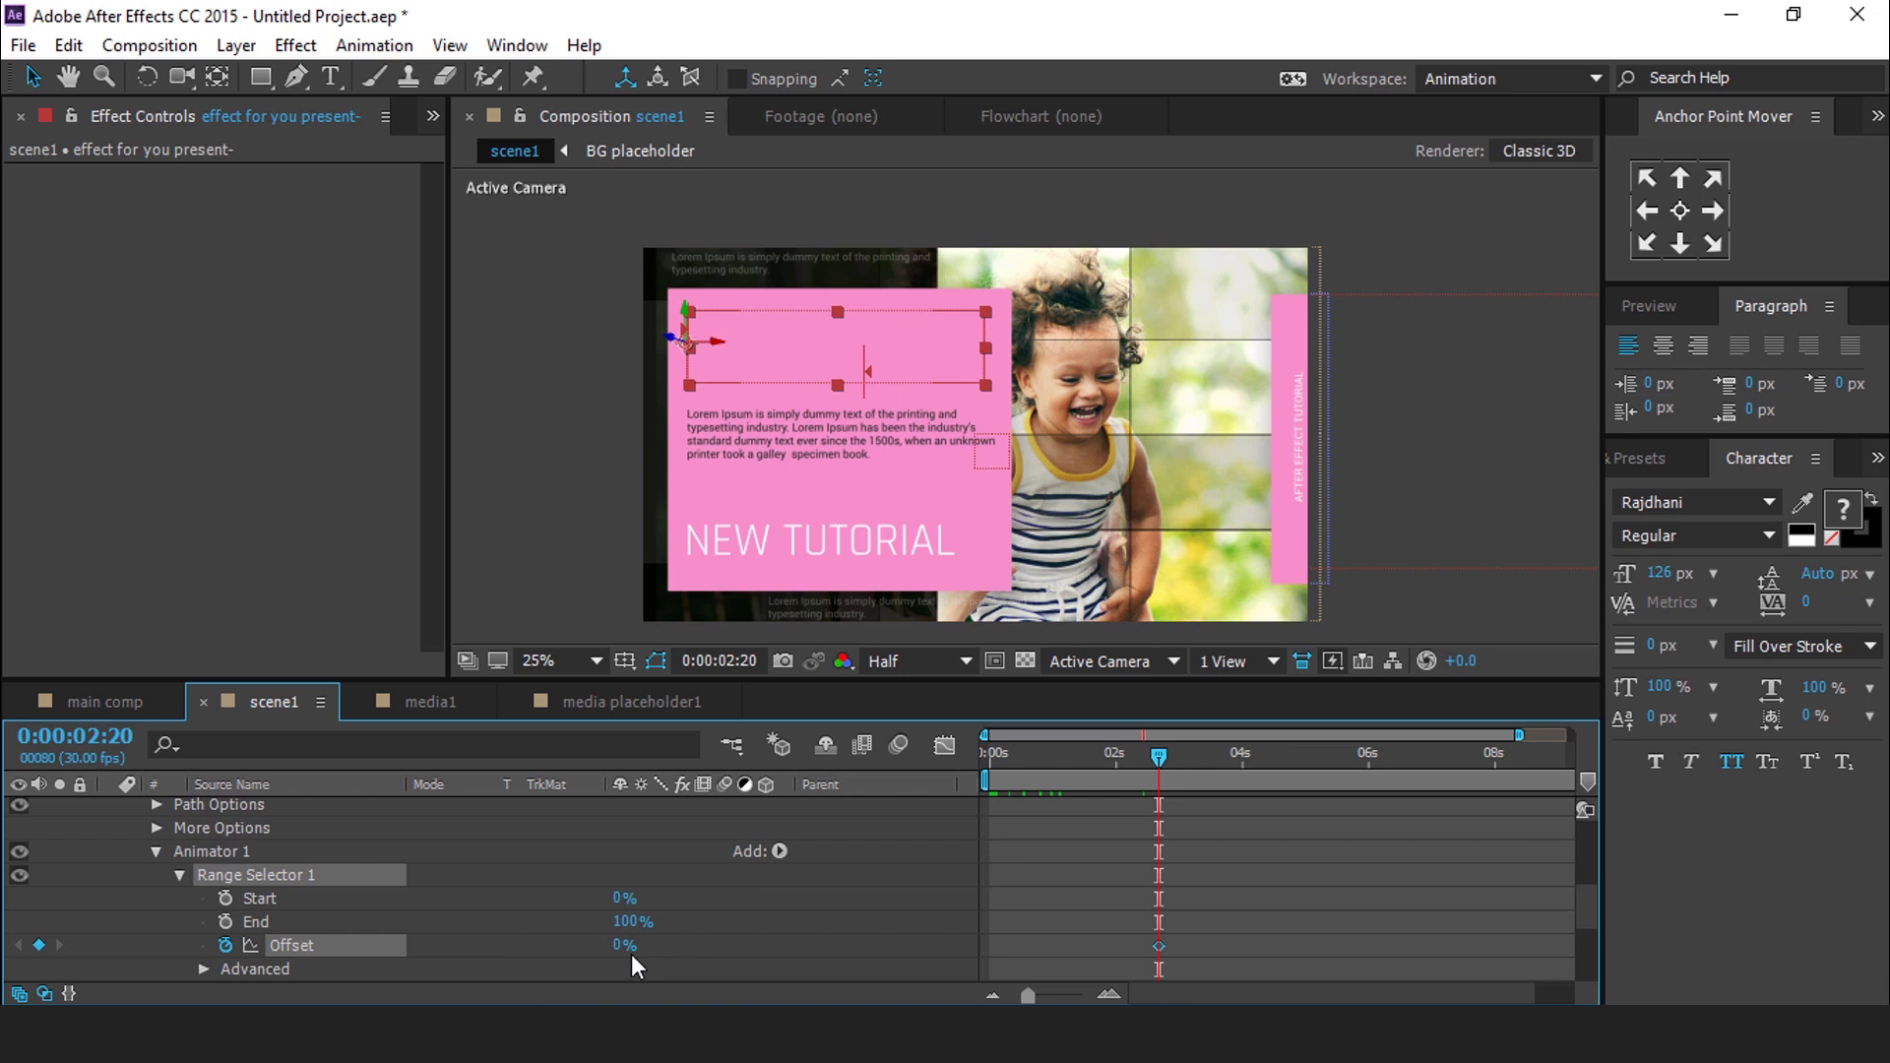
{"action": "left_click_drag", "start_coordinate": [620, 948], "coordinate": [1366, 937]}
{"action": "left_click_drag", "start_coordinate": [1166, 770], "coordinate": [975, 772]}
{"action": "left_click_drag", "start_coordinate": [635, 950], "coordinate": [16, 967]}
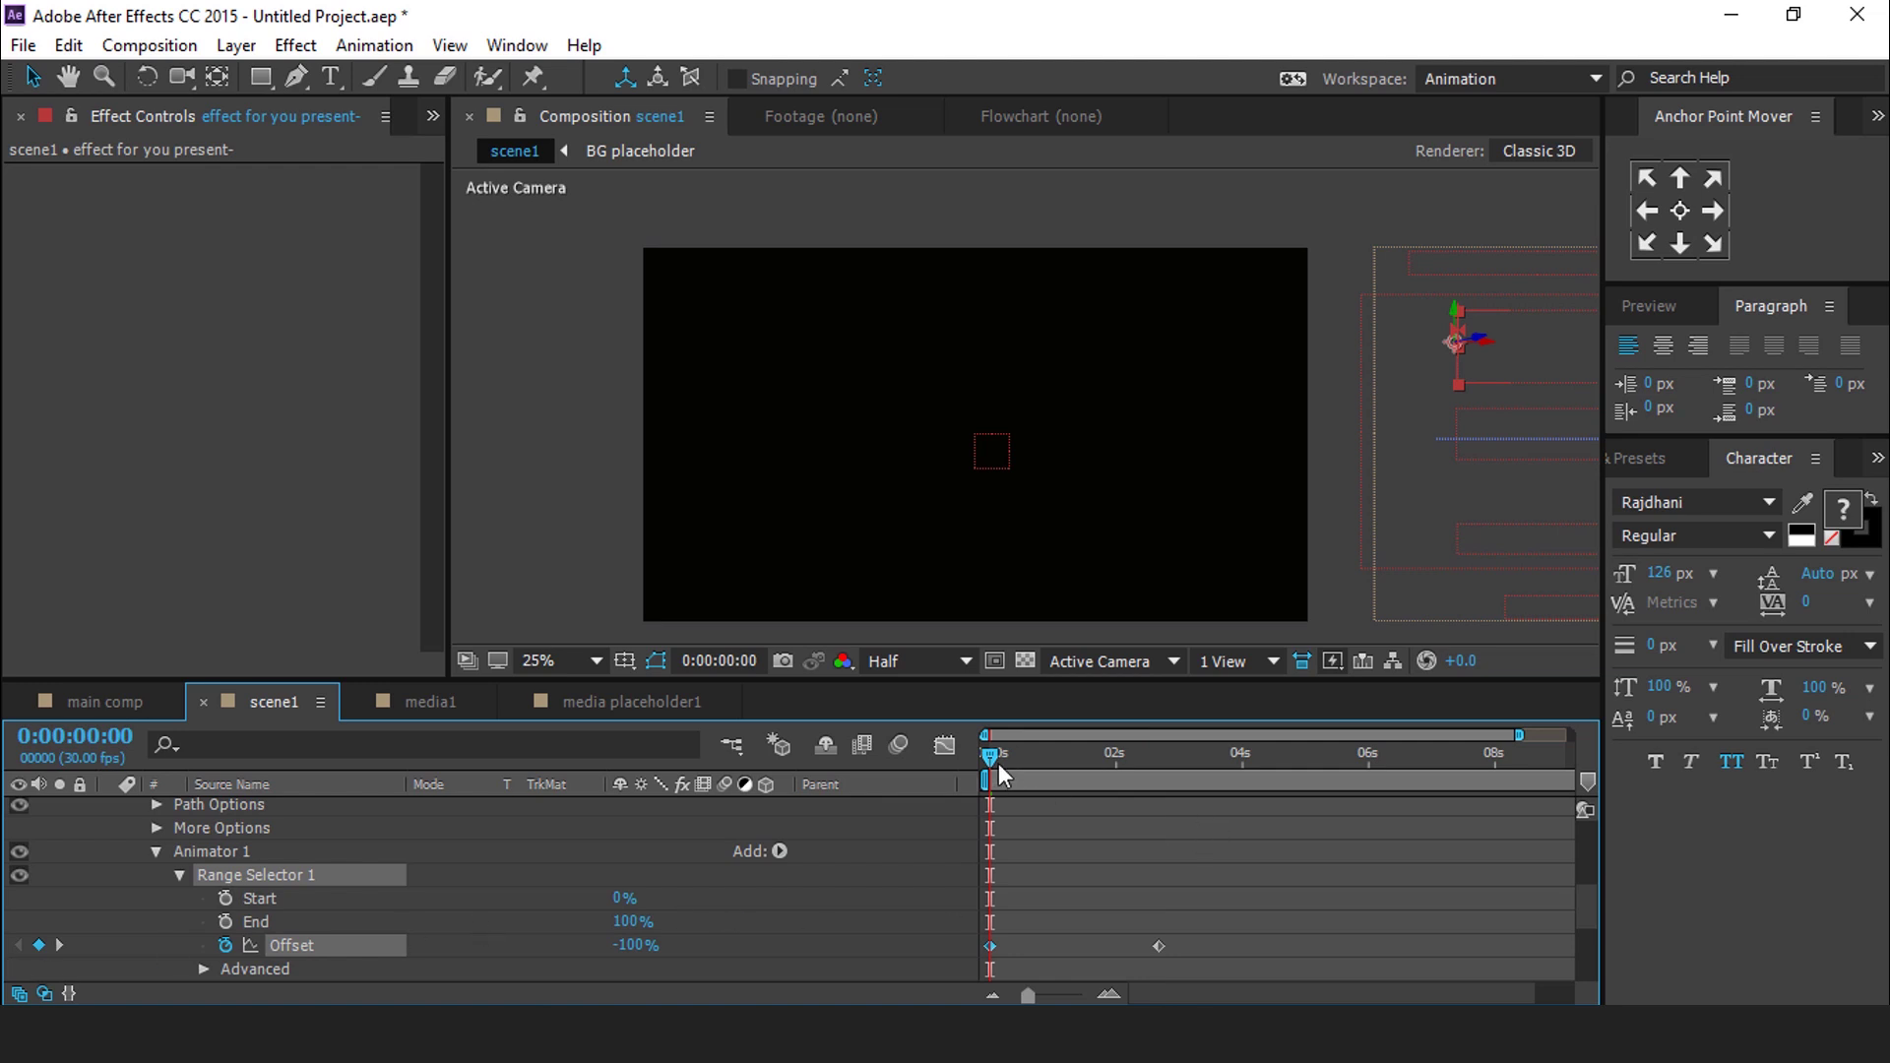
In Range Selector 1's advanced options, set Shape to Ramp Up and turn Randomize Order on
{"action": "scroll", "coordinate": [498, 907], "scroll_direction": "down", "scroll_amount": 1}
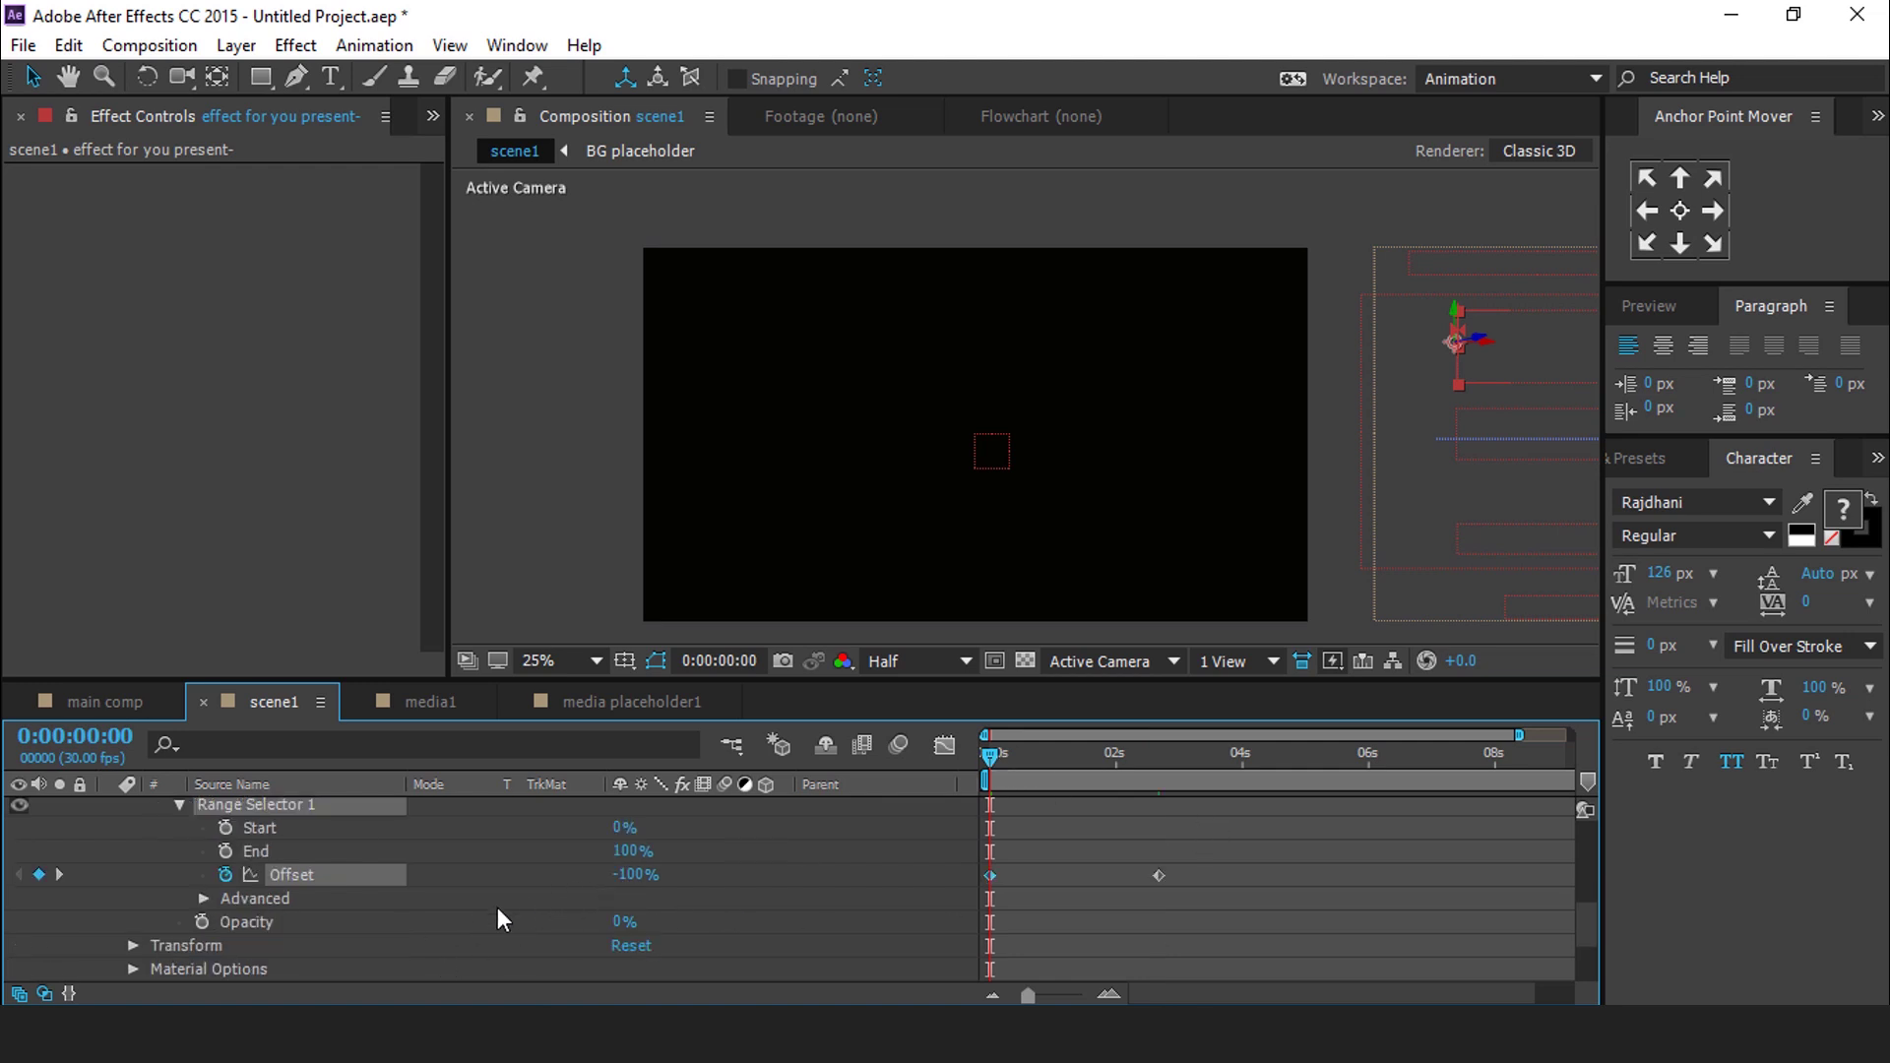
{"action": "left_click", "coordinate": [204, 898]}
{"action": "scroll", "coordinate": [203, 896], "scroll_direction": "down", "scroll_amount": 1}
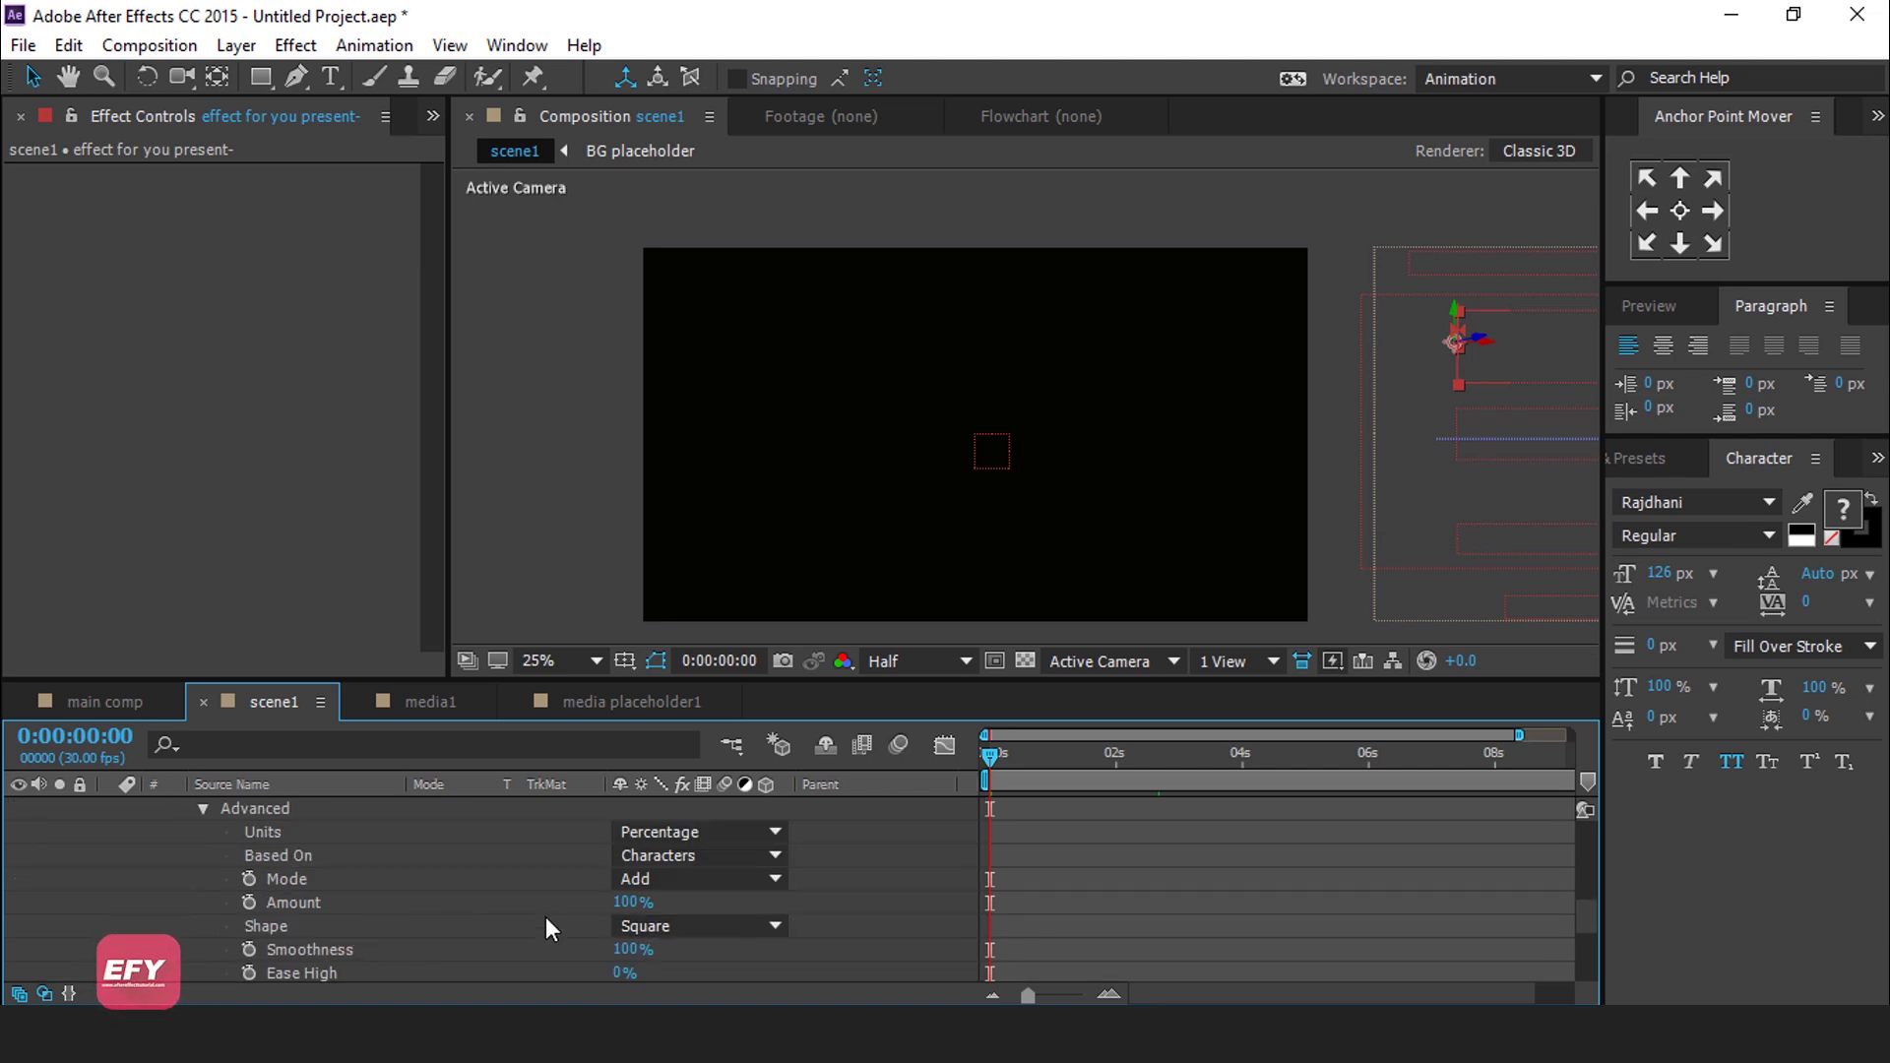
{"action": "left_click", "coordinate": [665, 927]}
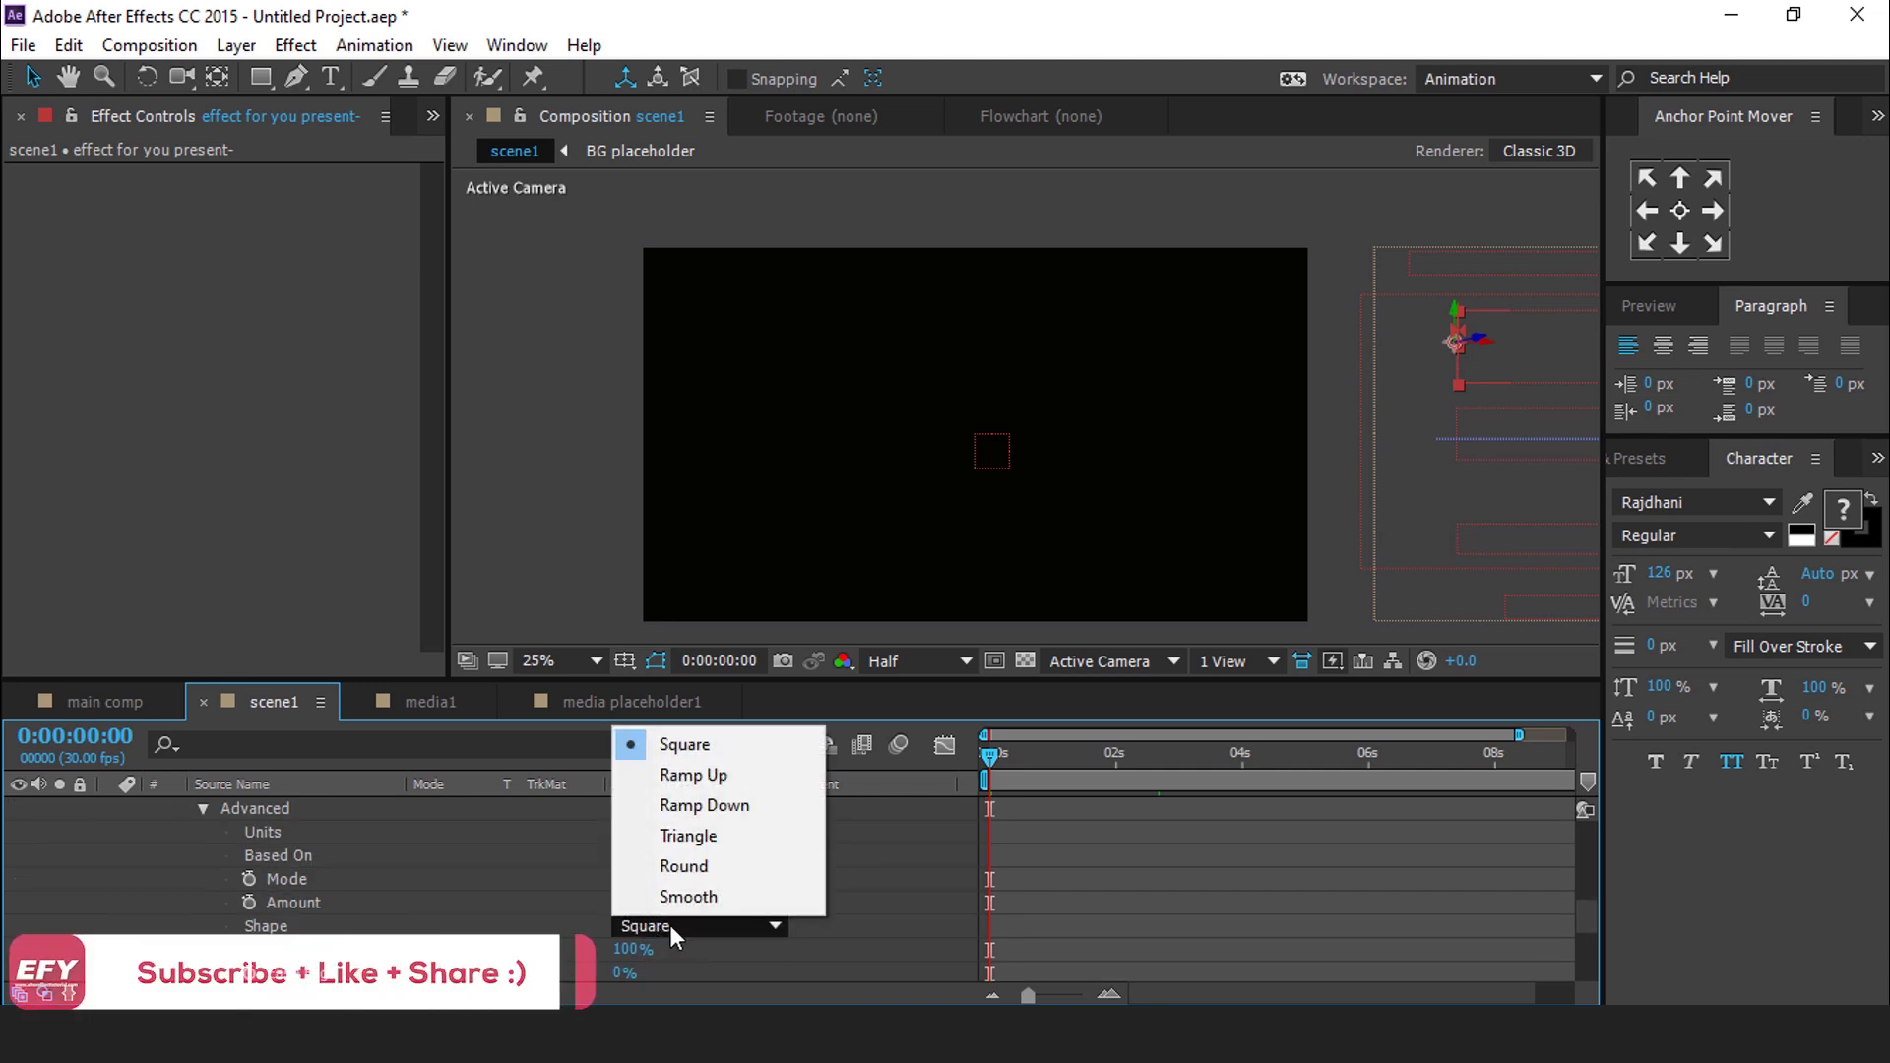
{"action": "left_click", "coordinate": [723, 778]}
{"action": "scroll", "coordinate": [676, 932], "scroll_direction": "down", "scroll_amount": 1}
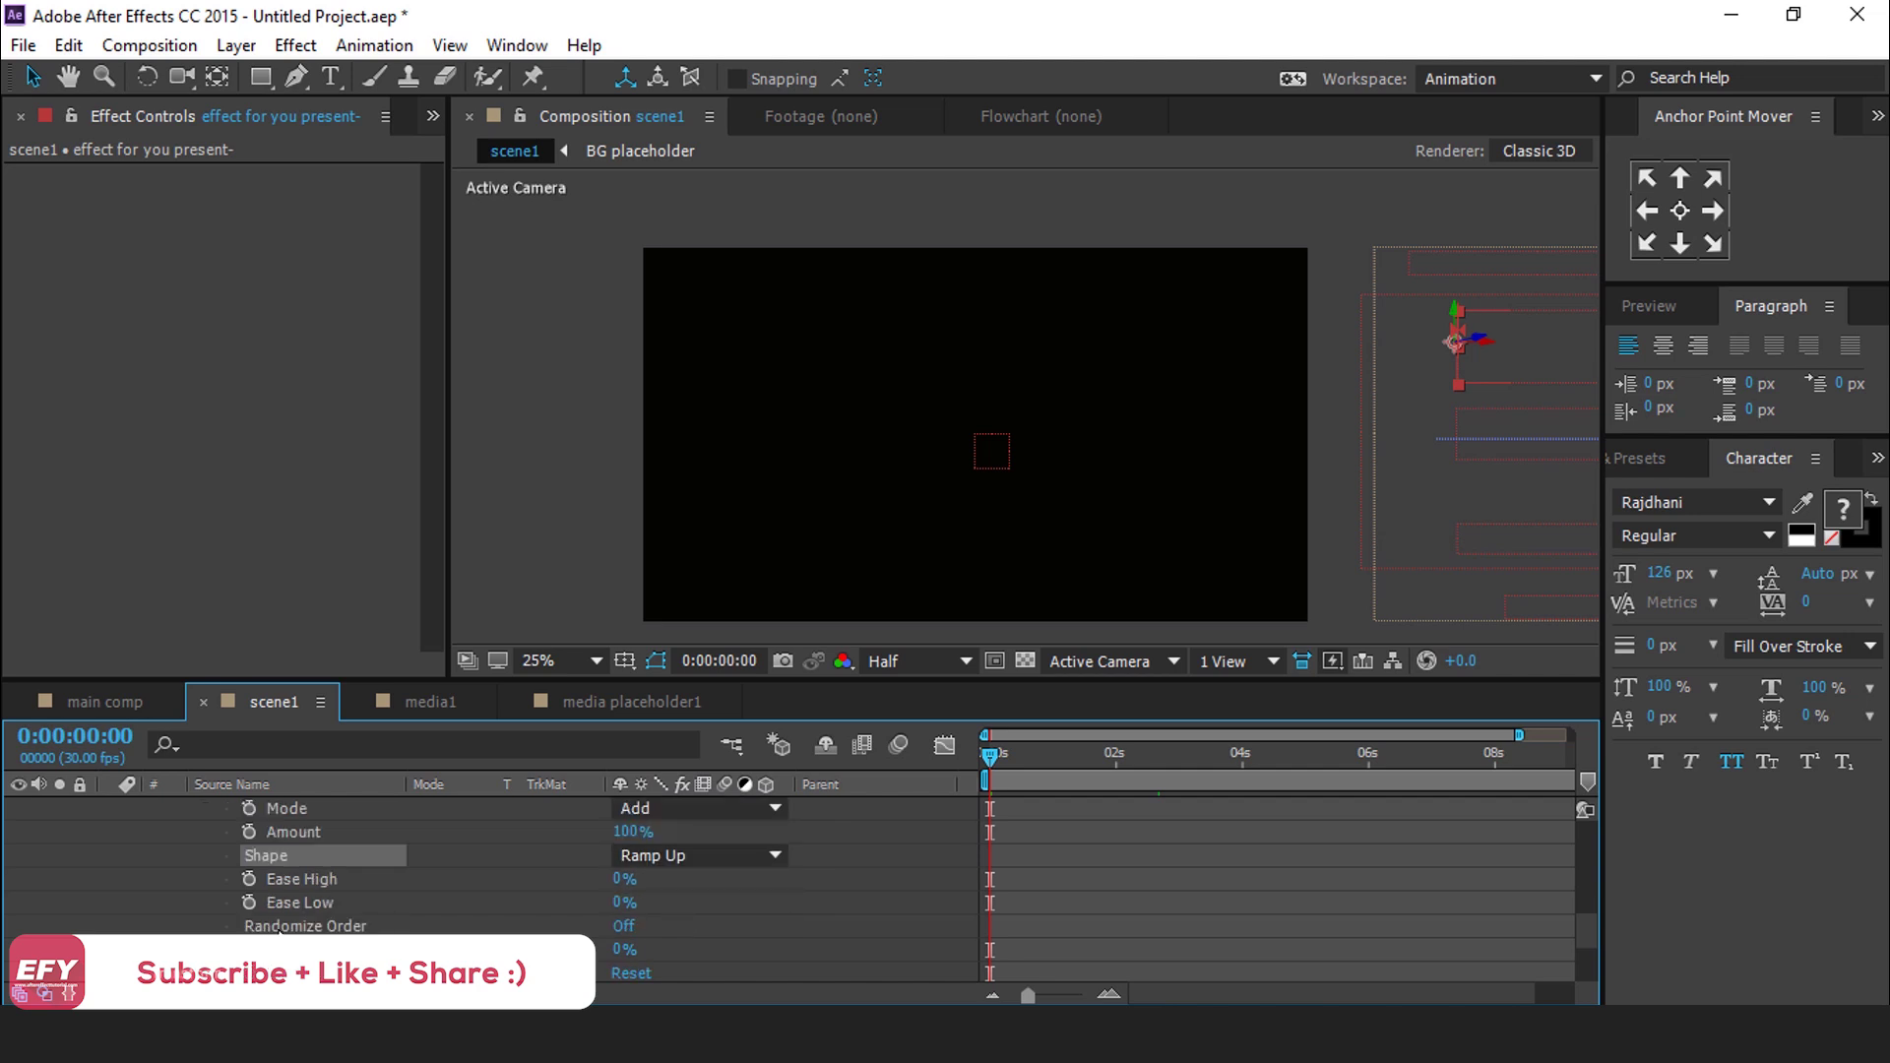
{"action": "left_click", "coordinate": [624, 926]}
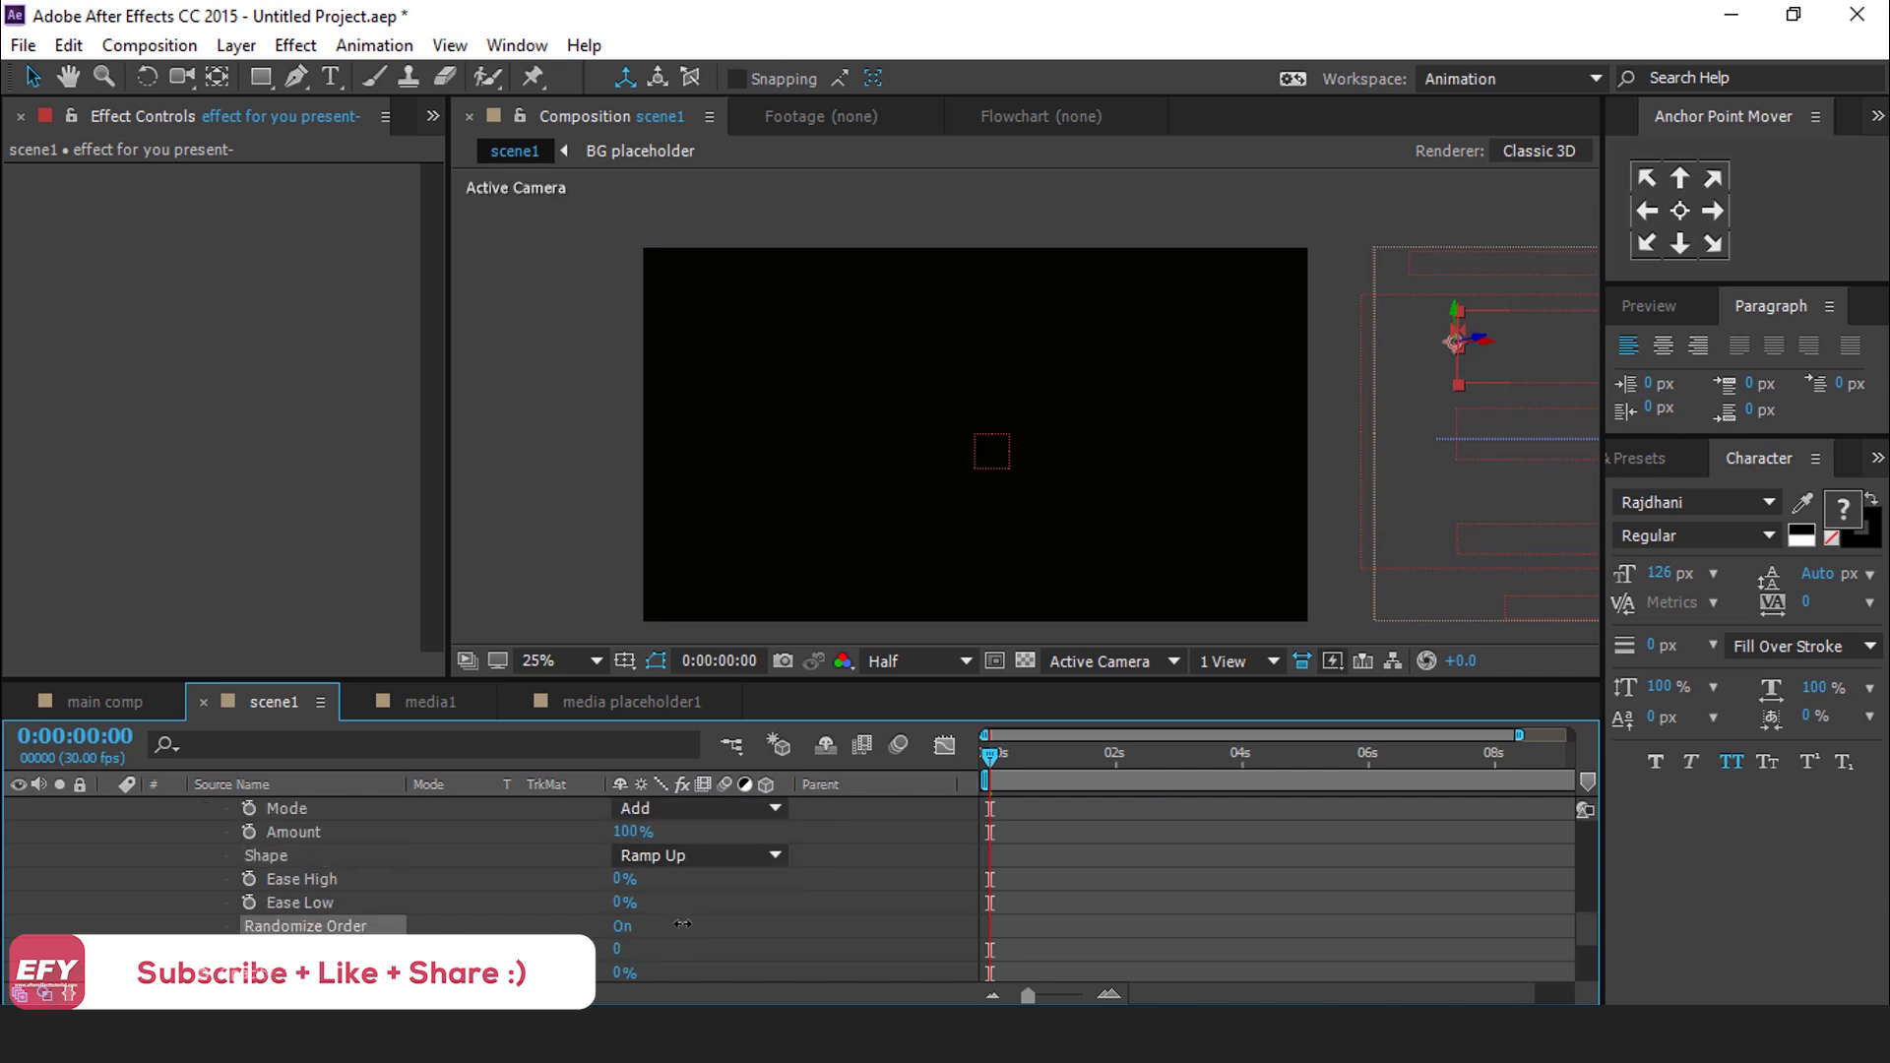
Preview the randomized character reveal of the "effect for you present-" title
{"action": "scroll", "coordinate": [682, 924], "scroll_direction": "up", "scroll_amount": 4}
{"action": "key", "text": "space"}
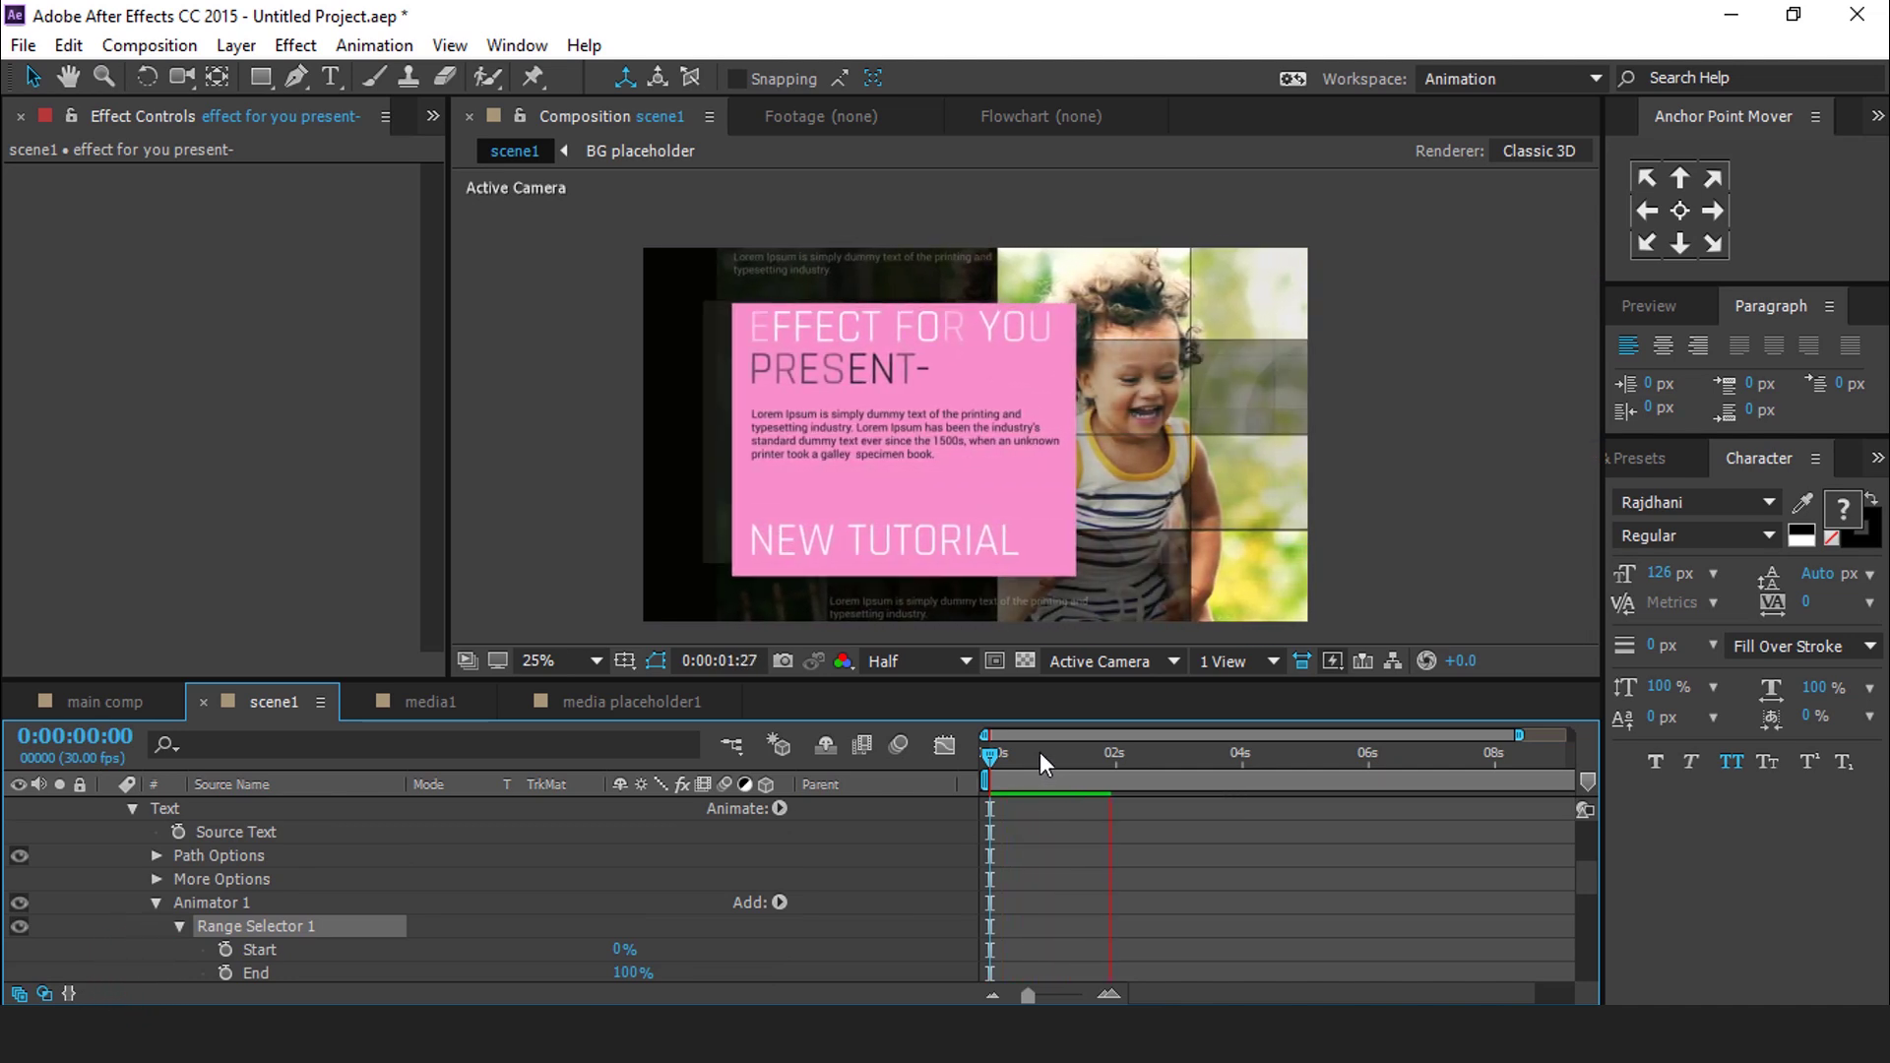
{"action": "key", "text": "space"}
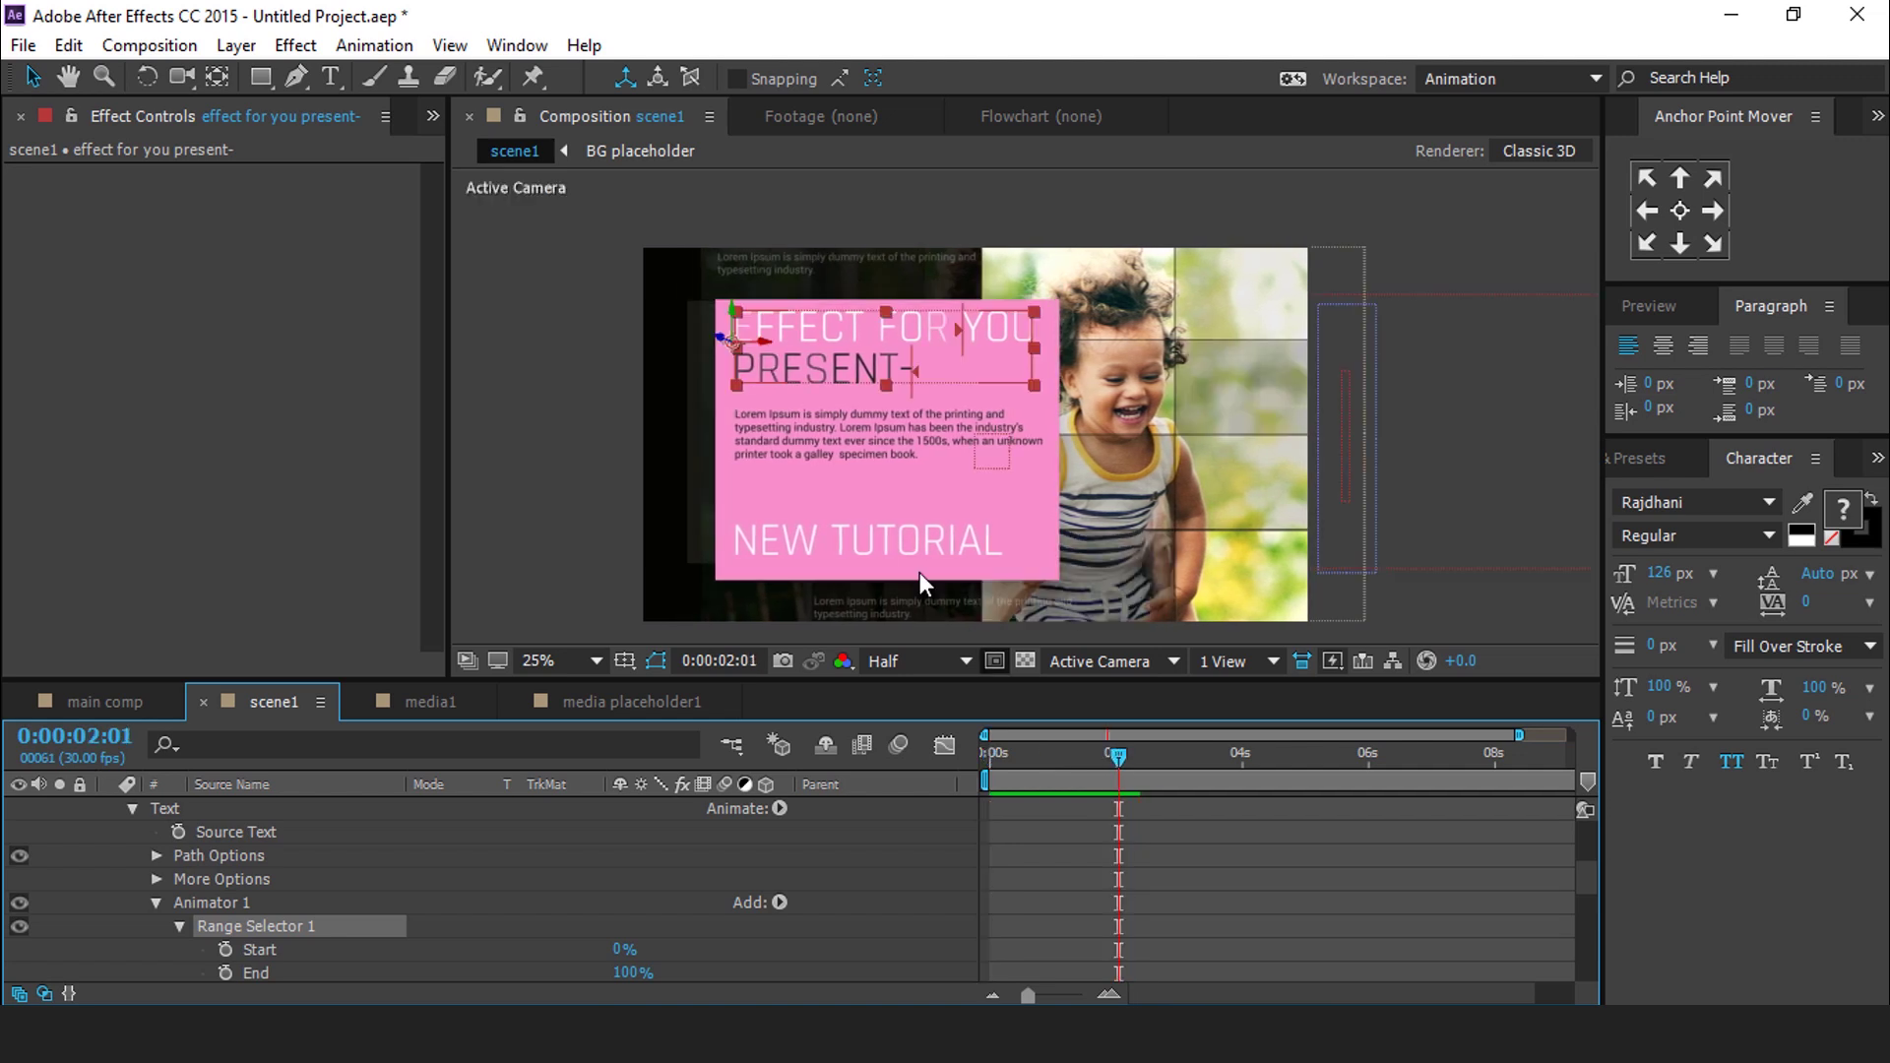
Open the properties of the "new tutorial" text layer
{"action": "left_click", "coordinate": [894, 540]}
{"action": "scroll", "coordinate": [183, 861], "scroll_direction": "up", "scroll_amount": 3}
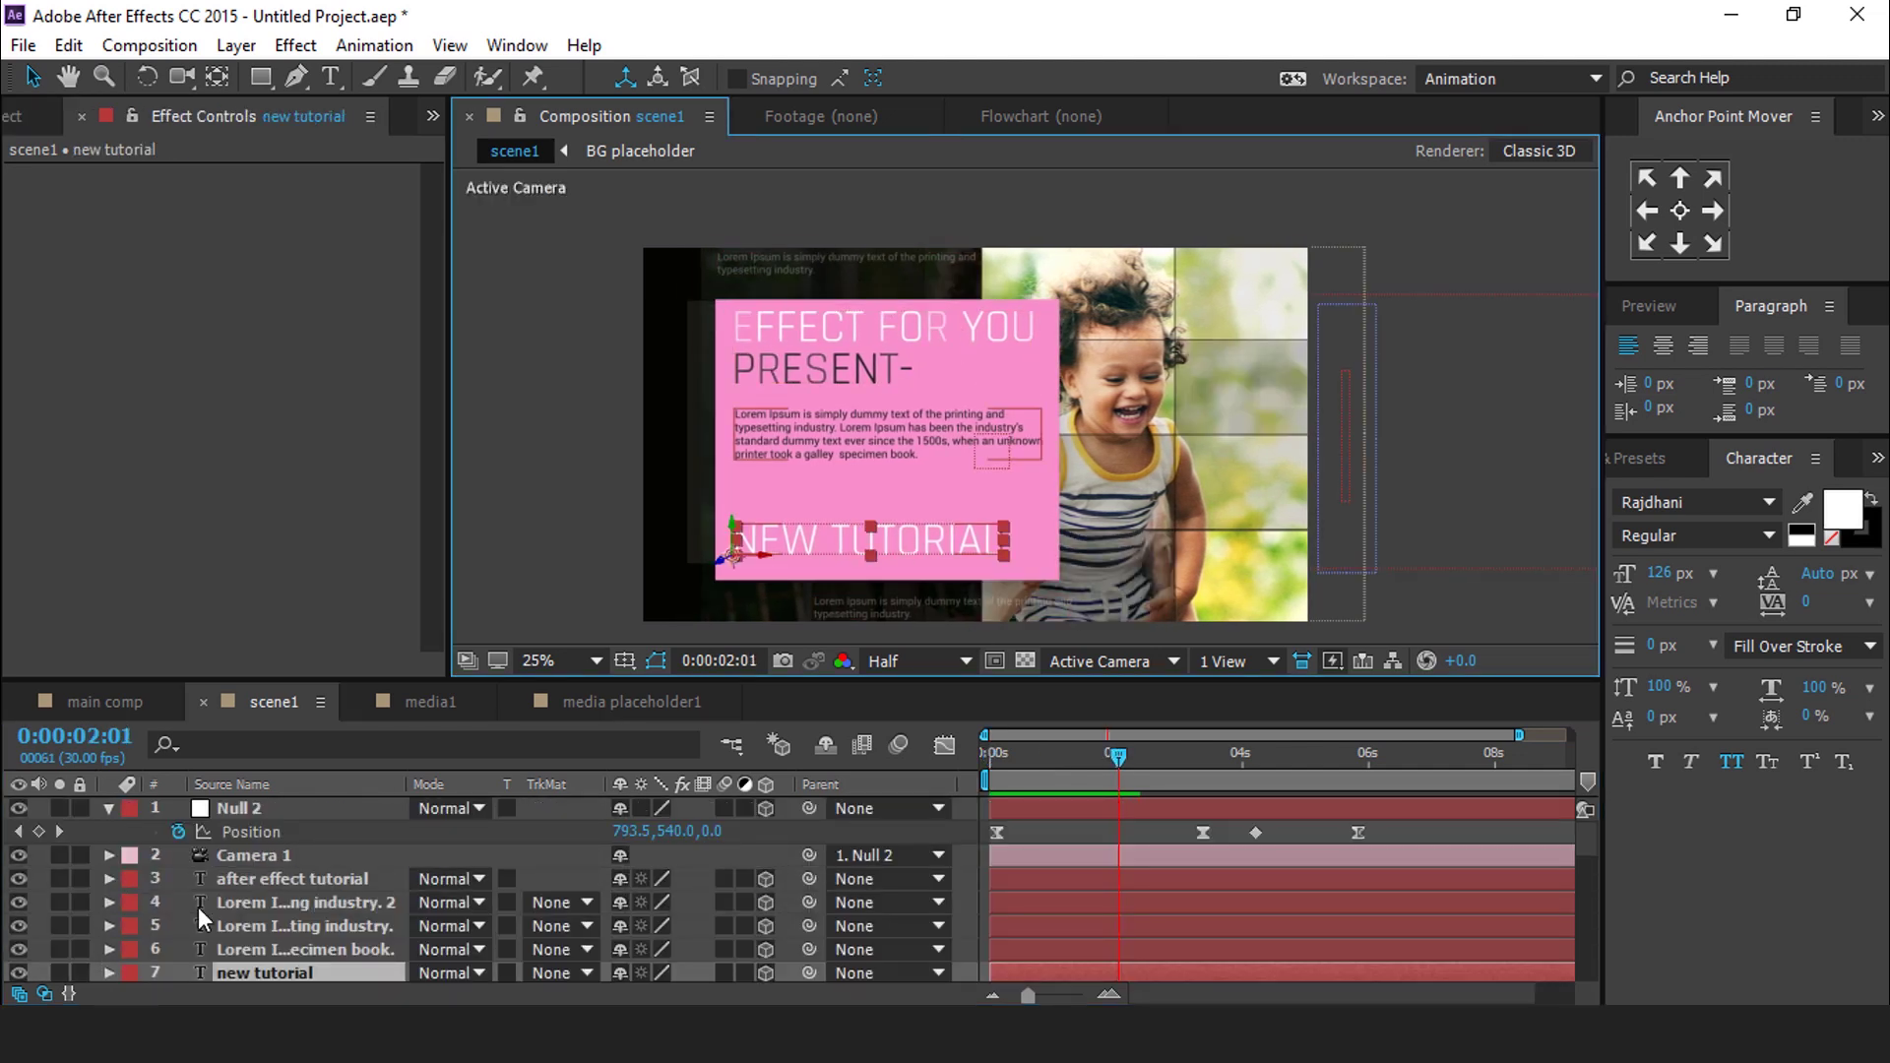
{"action": "scroll", "coordinate": [192, 903], "scroll_direction": "down", "scroll_amount": 1}
{"action": "left_click", "coordinate": [108, 929]}
Add opacity keyframes at 0:00:04:07 to layers 3 through 14, from "after effect tutorial" down to BG placeholder
{"action": "left_click_drag", "start_coordinate": [1035, 764], "coordinate": [1255, 772]}
{"action": "scroll", "coordinate": [1279, 823], "scroll_direction": "up", "scroll_amount": 2}
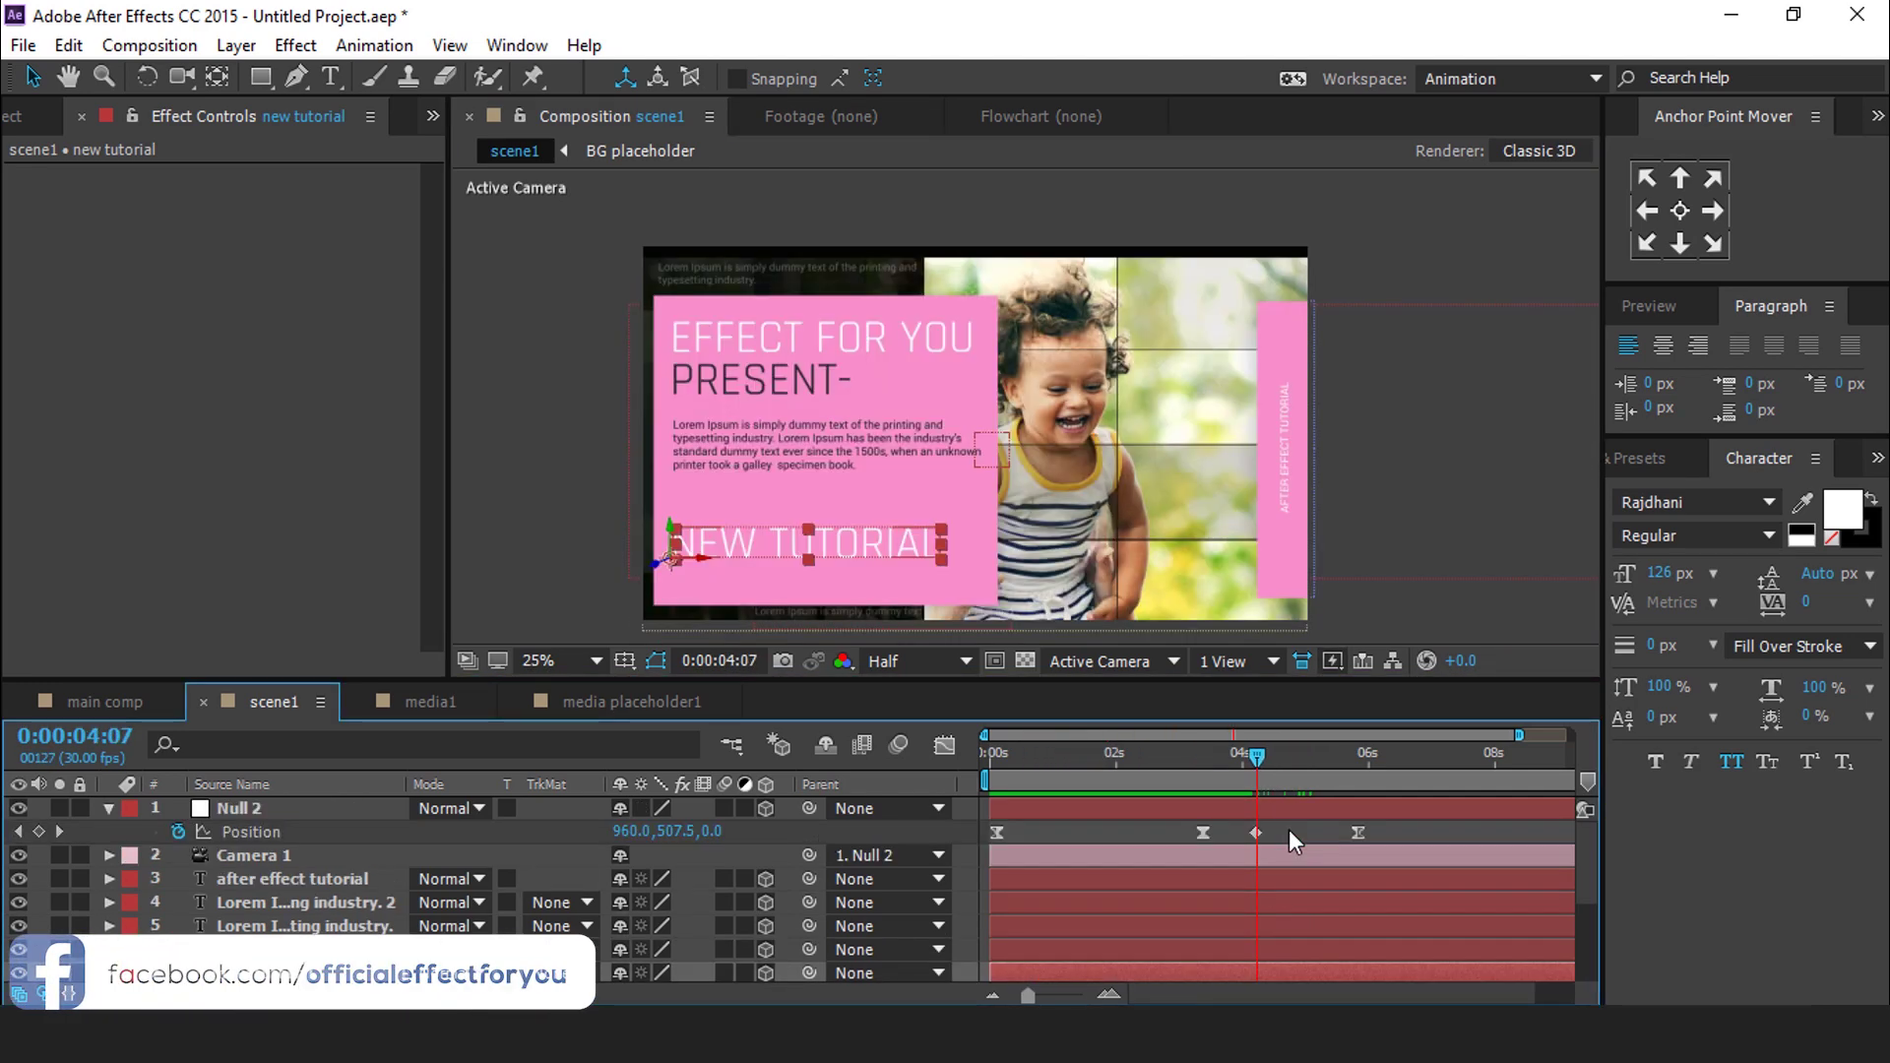
{"action": "left_click", "coordinate": [1278, 859]}
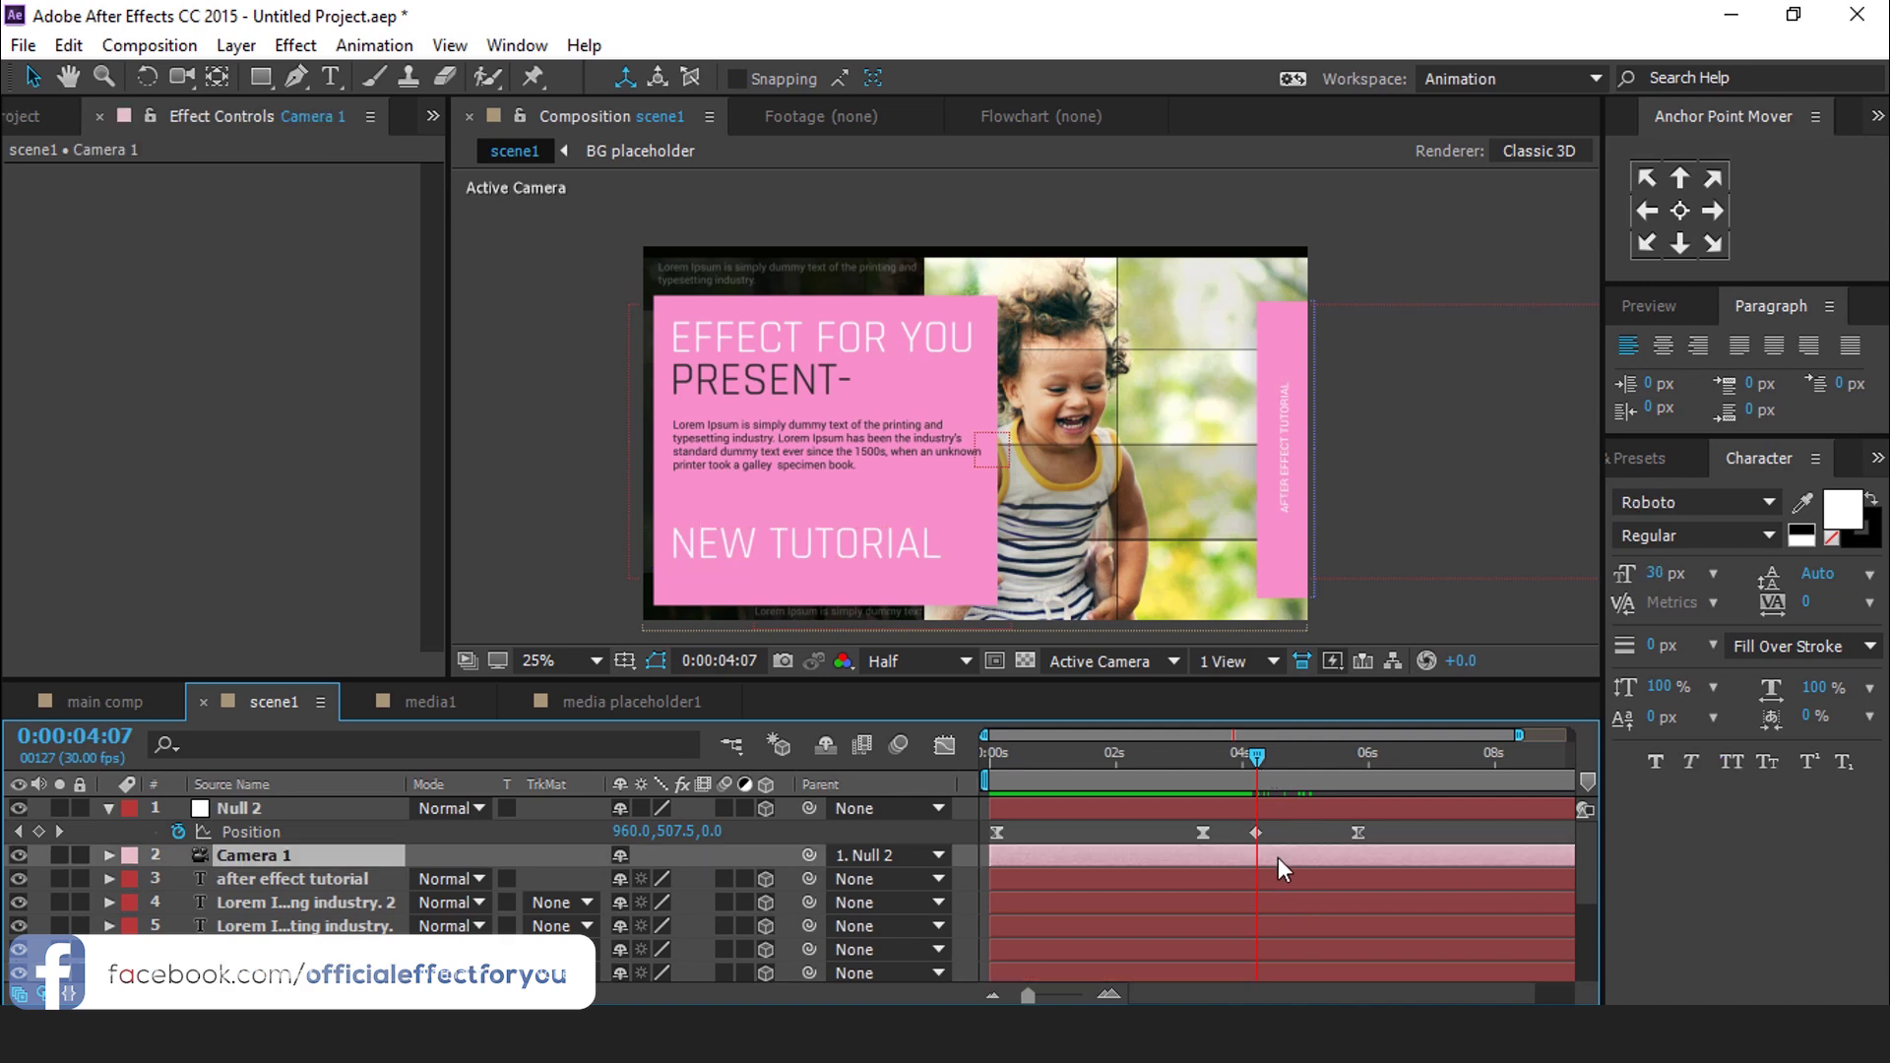
{"action": "left_click", "coordinate": [1268, 882]}
{"action": "scroll", "coordinate": [1268, 906], "scroll_direction": "down", "scroll_amount": 5}
{"action": "left_click", "coordinate": [1268, 965], "text": "shift"}
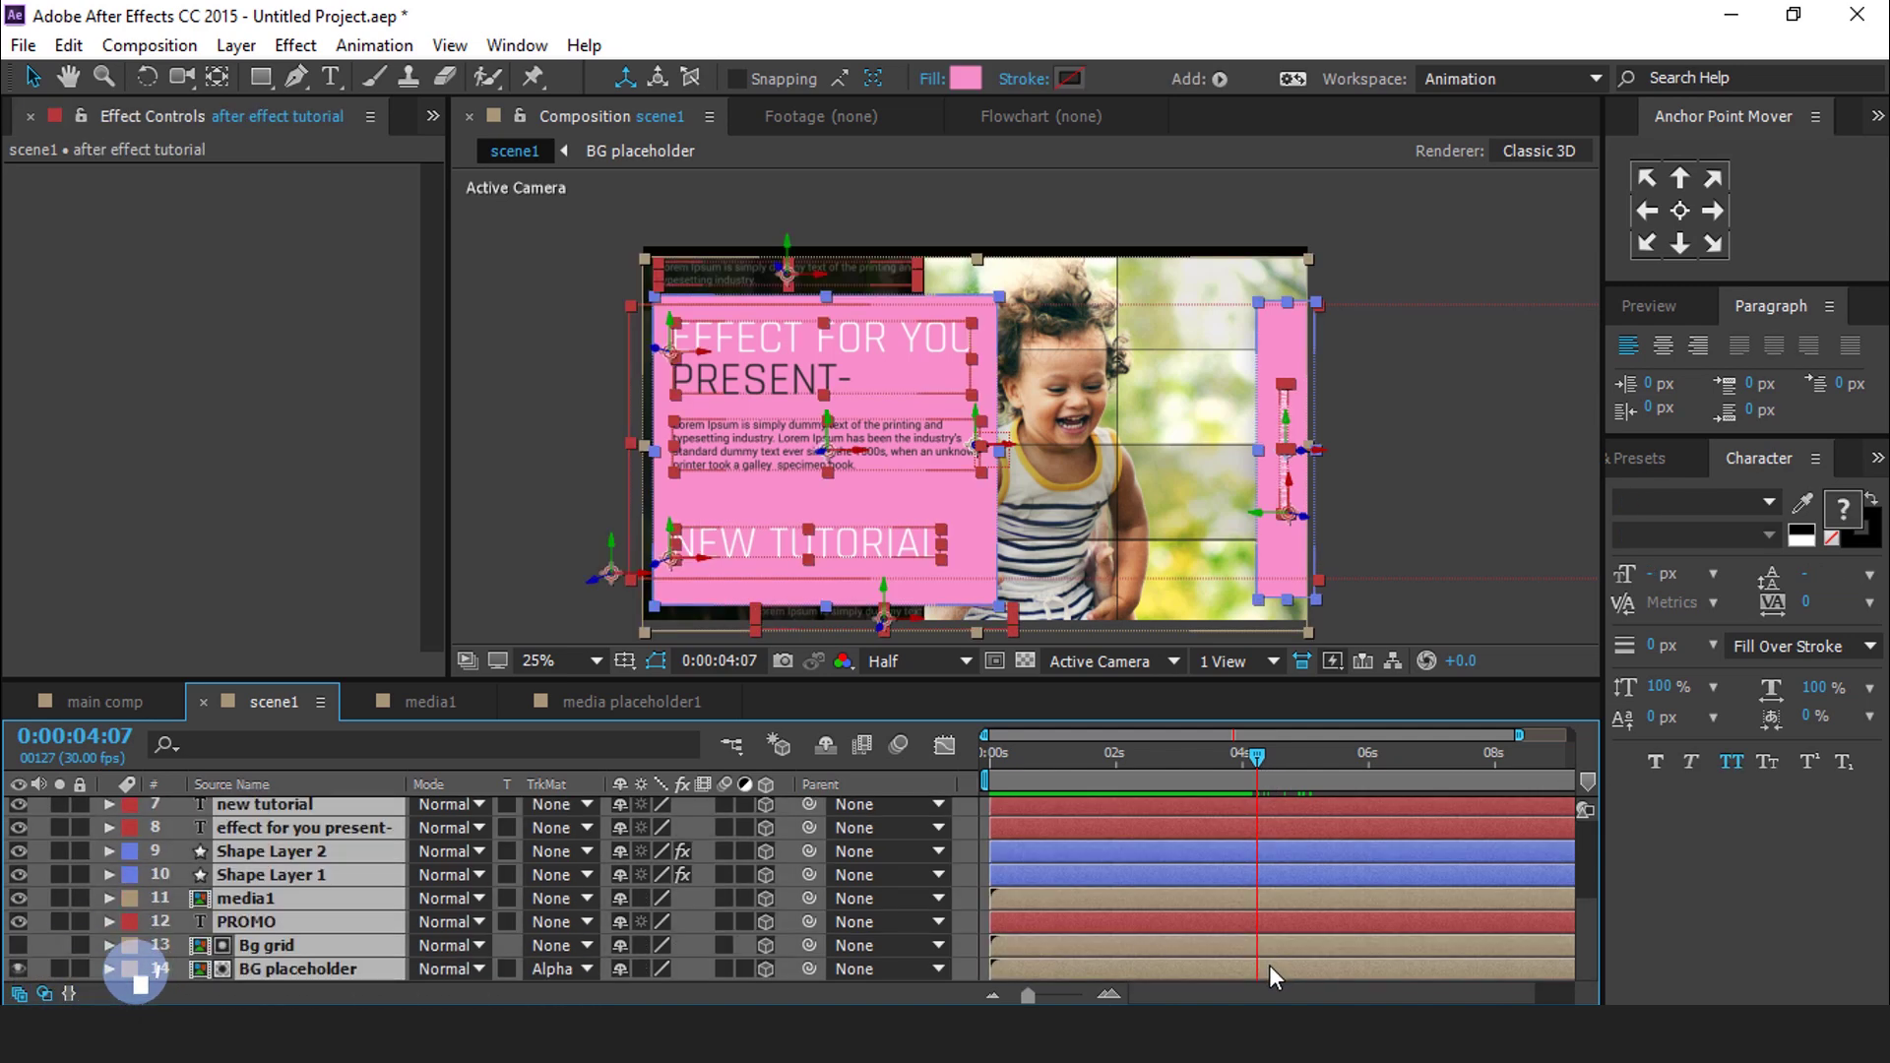
{"action": "scroll", "coordinate": [1268, 965], "scroll_direction": "up", "scroll_amount": 5}
{"action": "key", "text": "t"}
{"action": "key", "text": "alt+shift+t"}
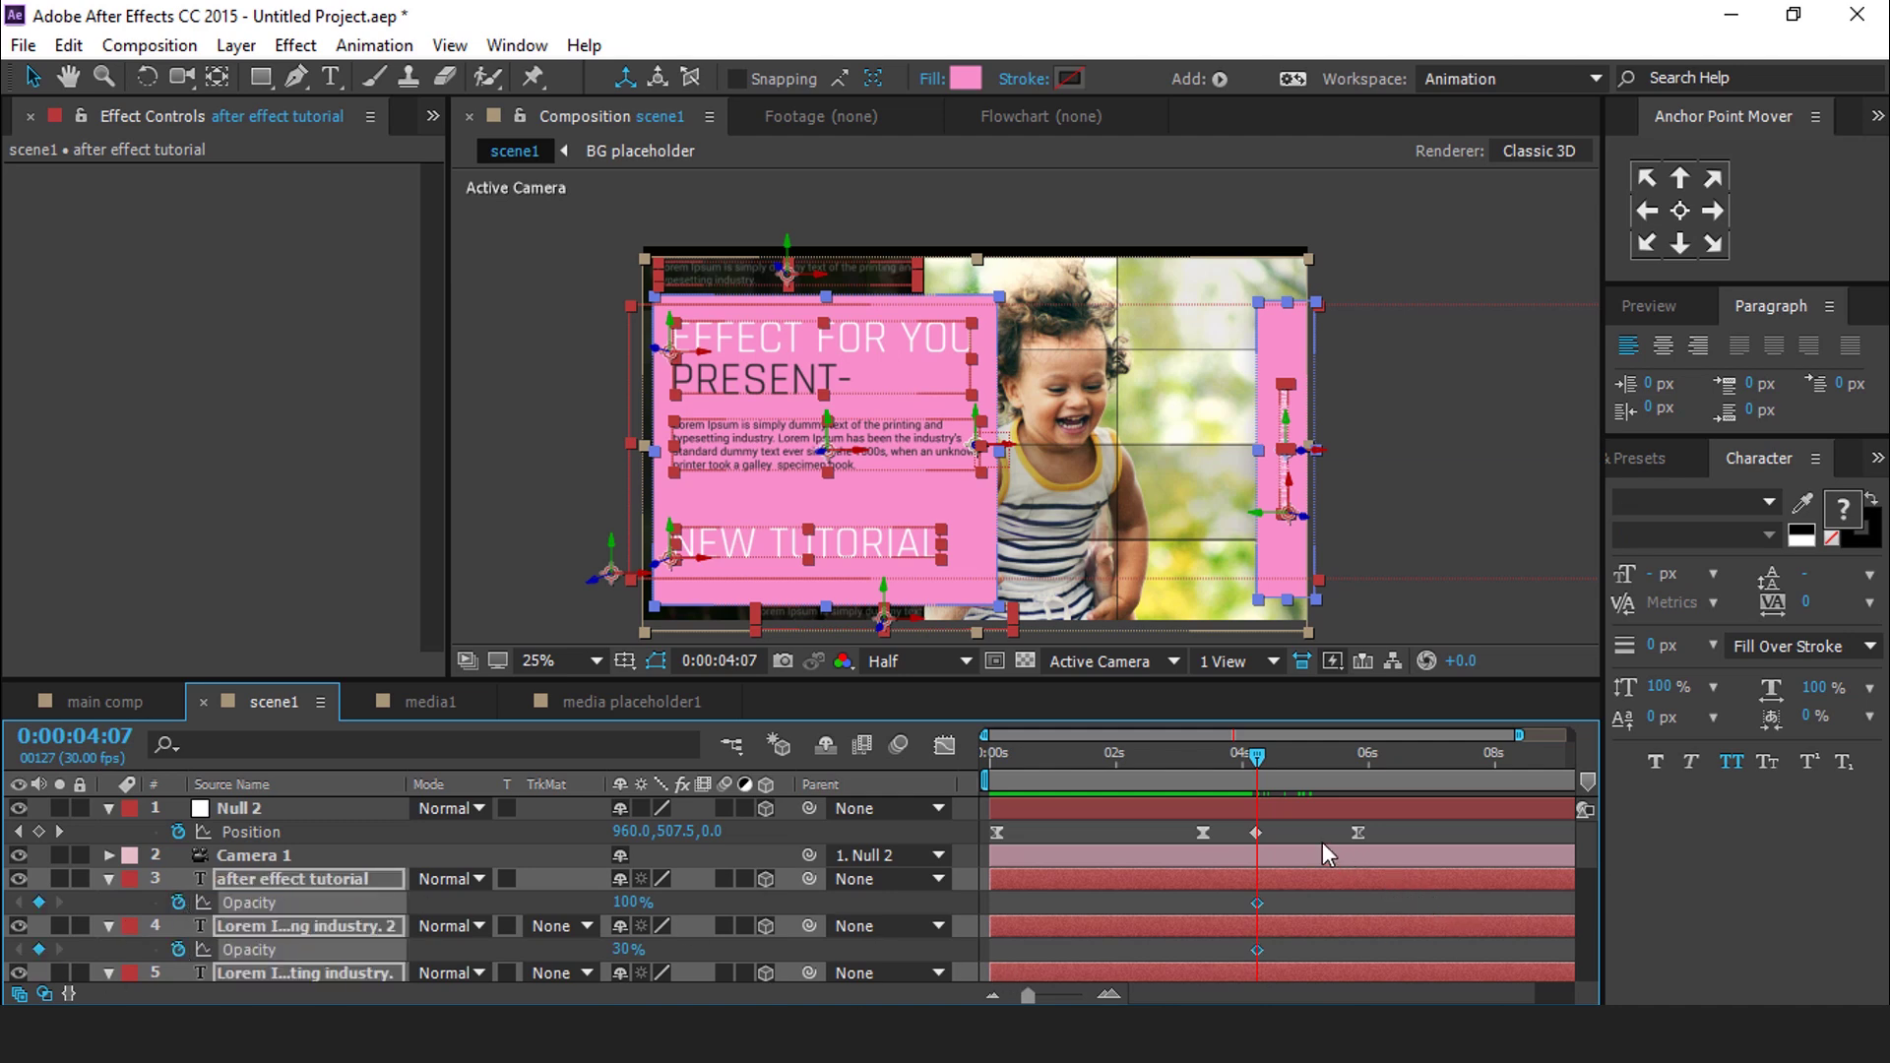
Set the opacity of the selected text, shape and media layers to 0% at 0:00:05:09
{"action": "left_click_drag", "start_coordinate": [1256, 764], "coordinate": [1325, 764]}
{"action": "left_click", "coordinate": [628, 903]}
{"action": "type", "text": "0"}
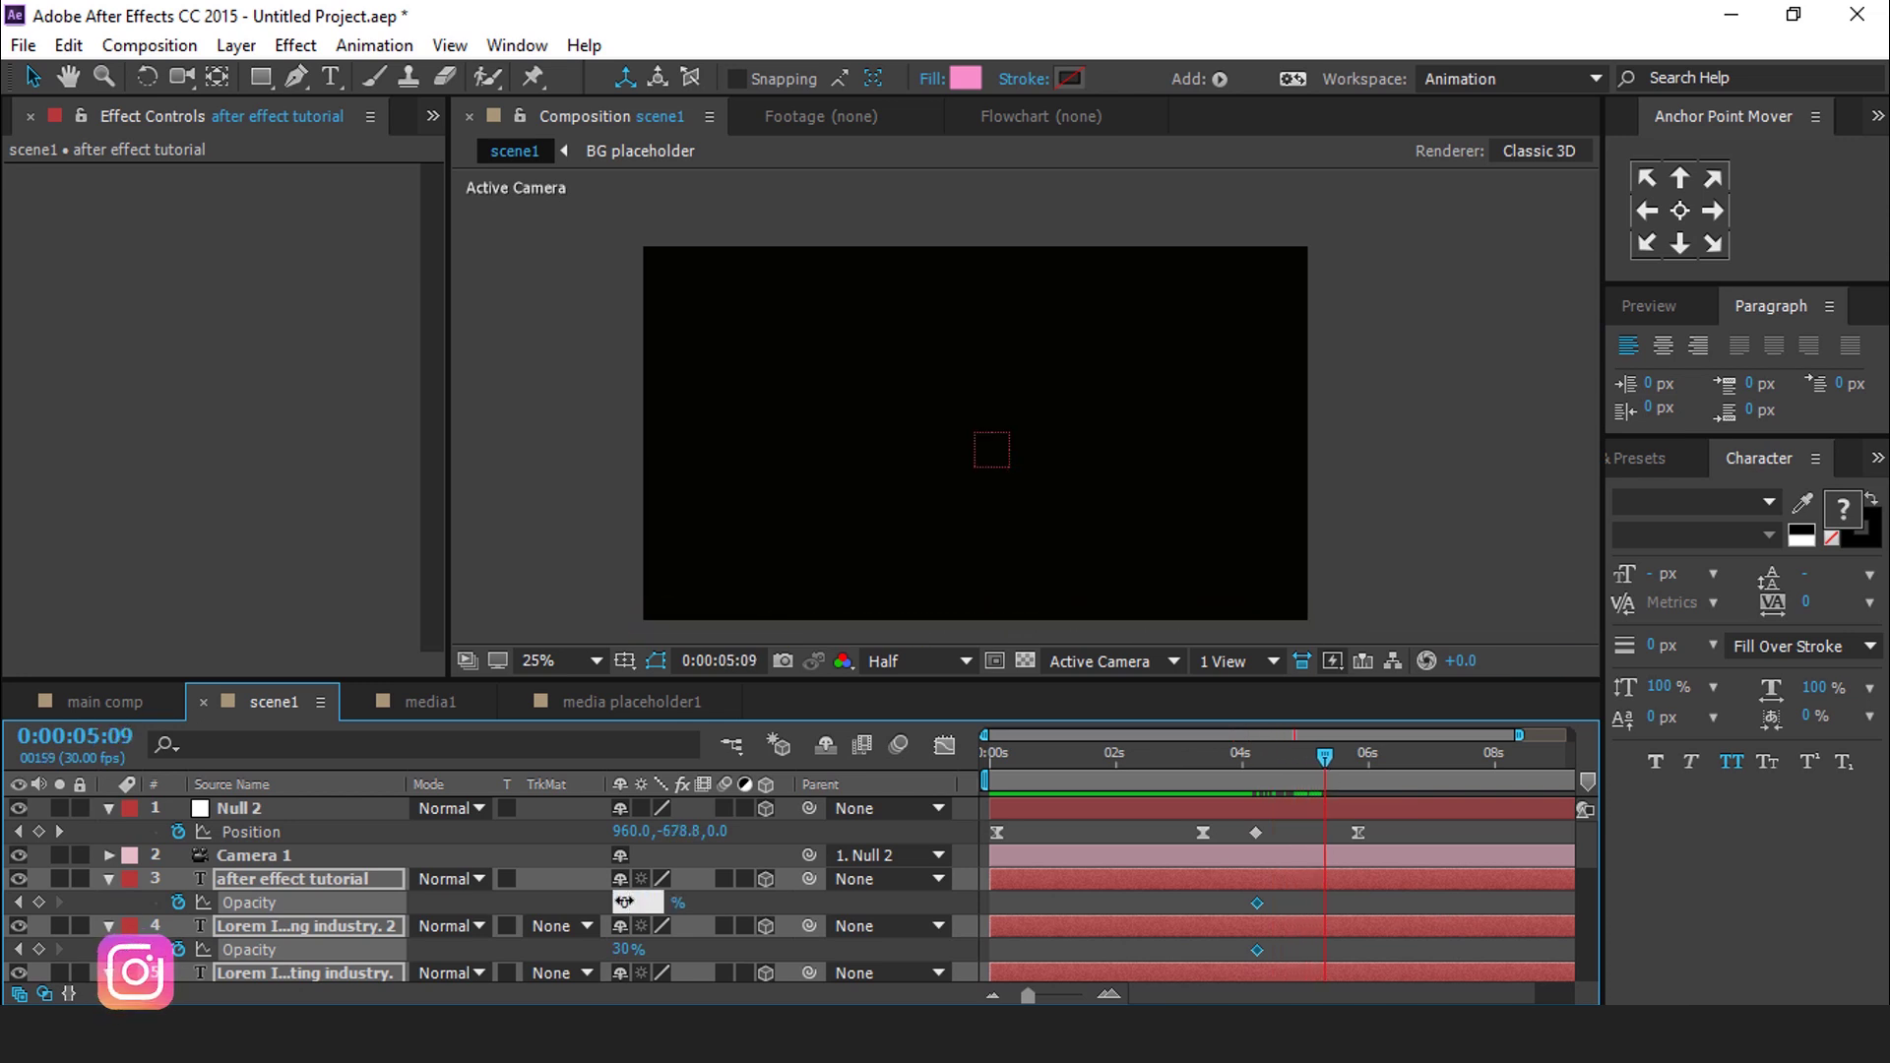
{"action": "key", "text": "Return"}
{"action": "scroll", "coordinate": [672, 884], "scroll_direction": "down", "scroll_amount": 10}
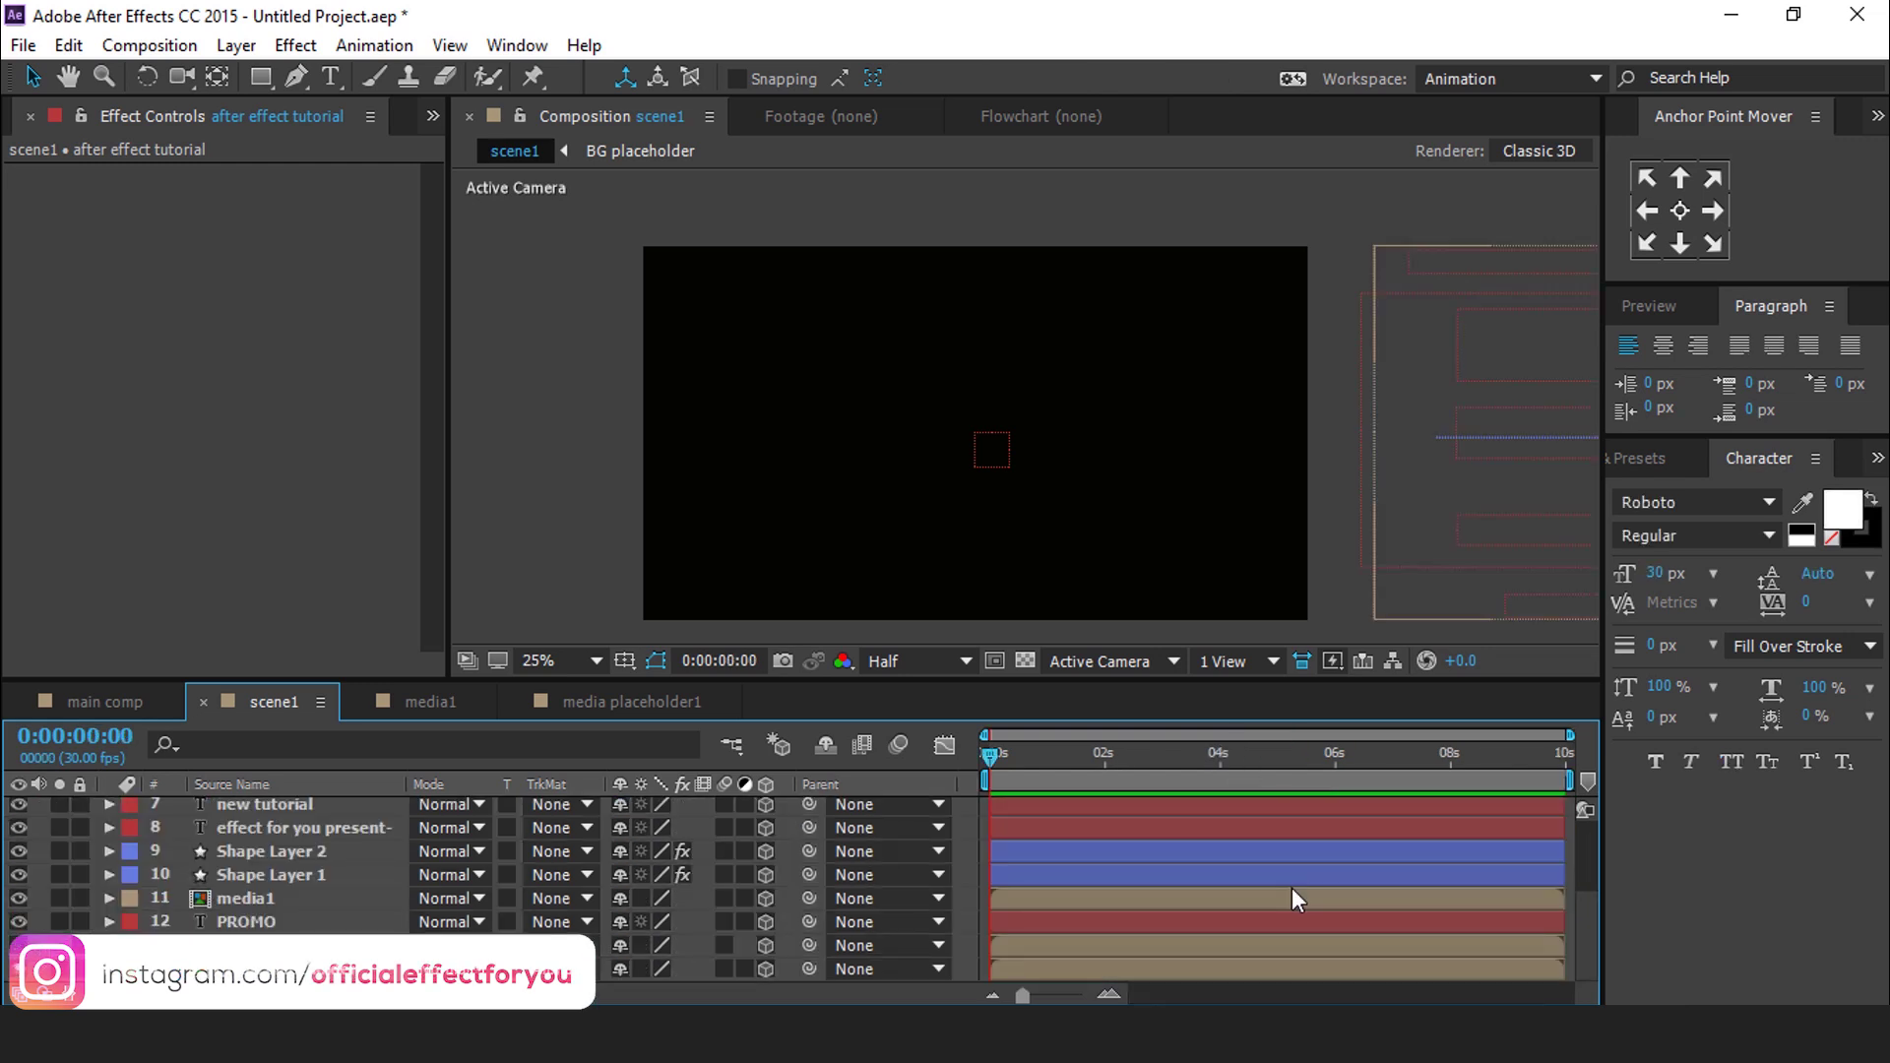
Add the scene1 composition as a layer in main comp and move the current time to 0:00:01:08
{"action": "scroll", "coordinate": [1292, 888], "scroll_direction": "up", "scroll_amount": 3}
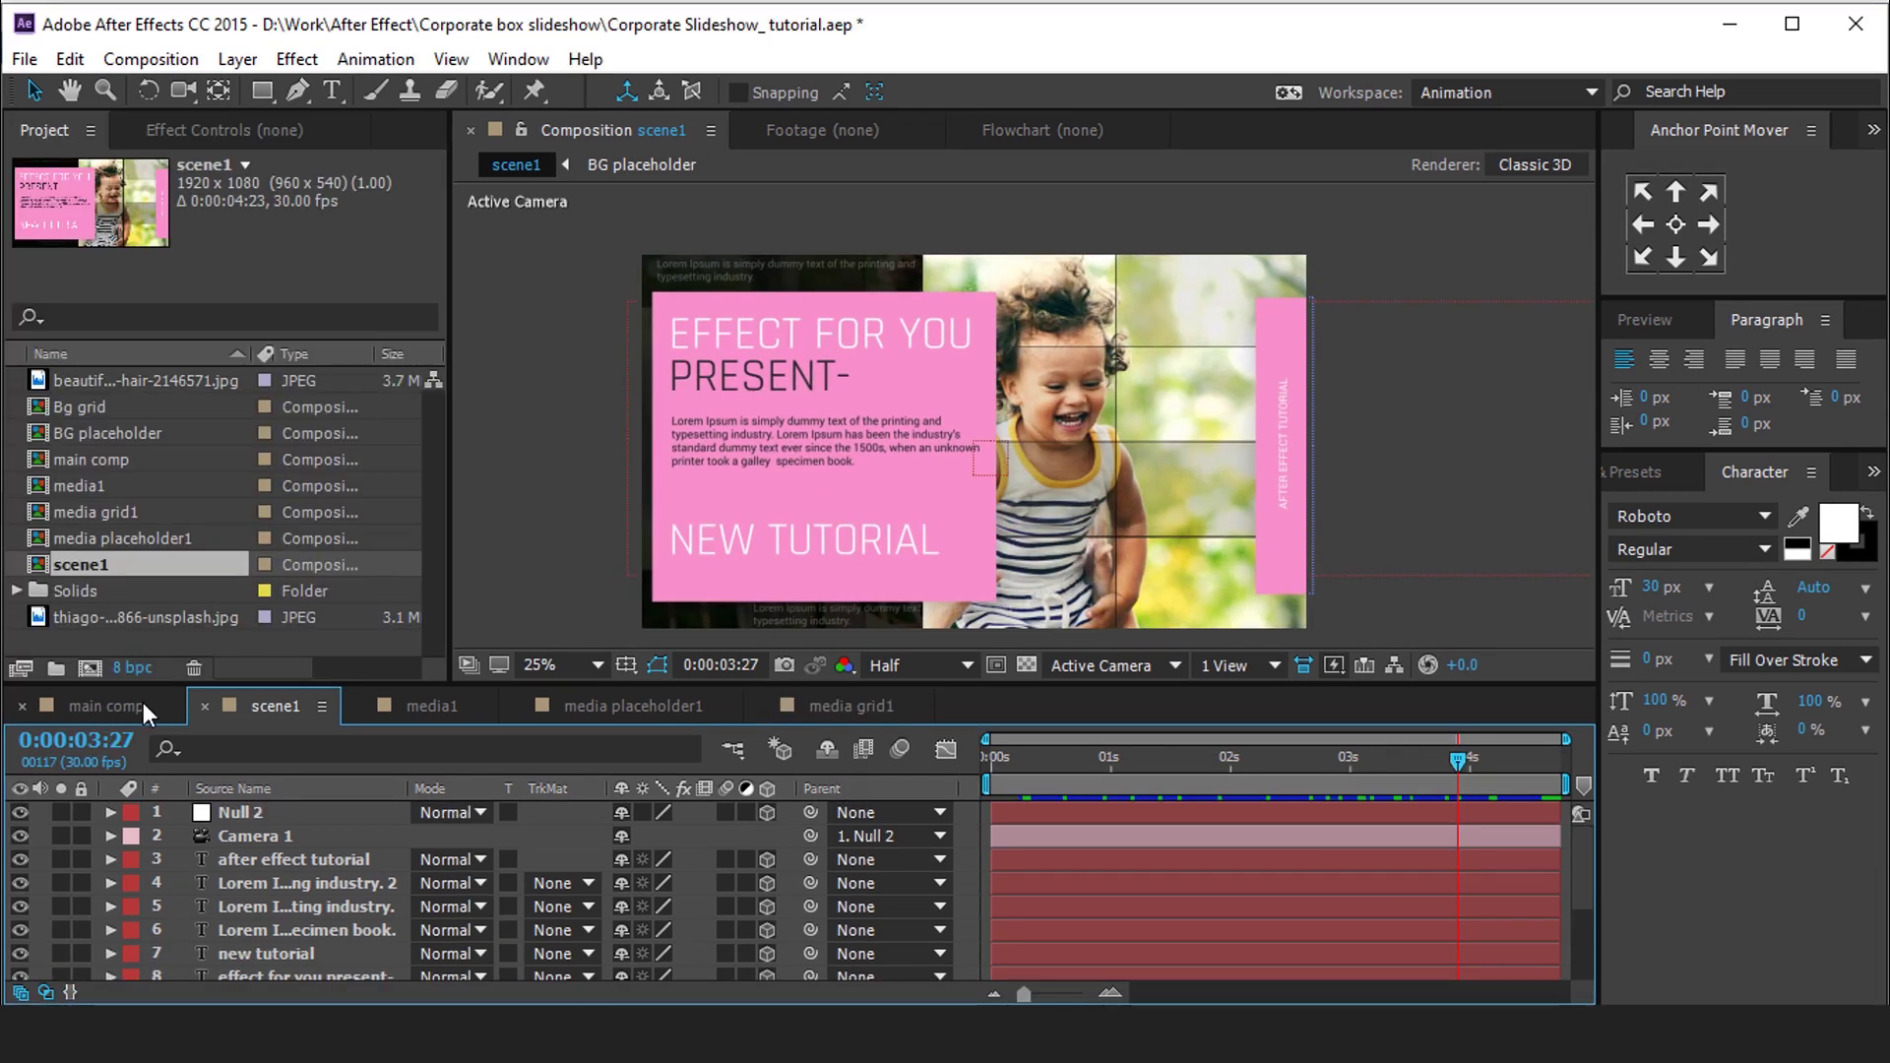
{"action": "left_click", "coordinate": [141, 701]}
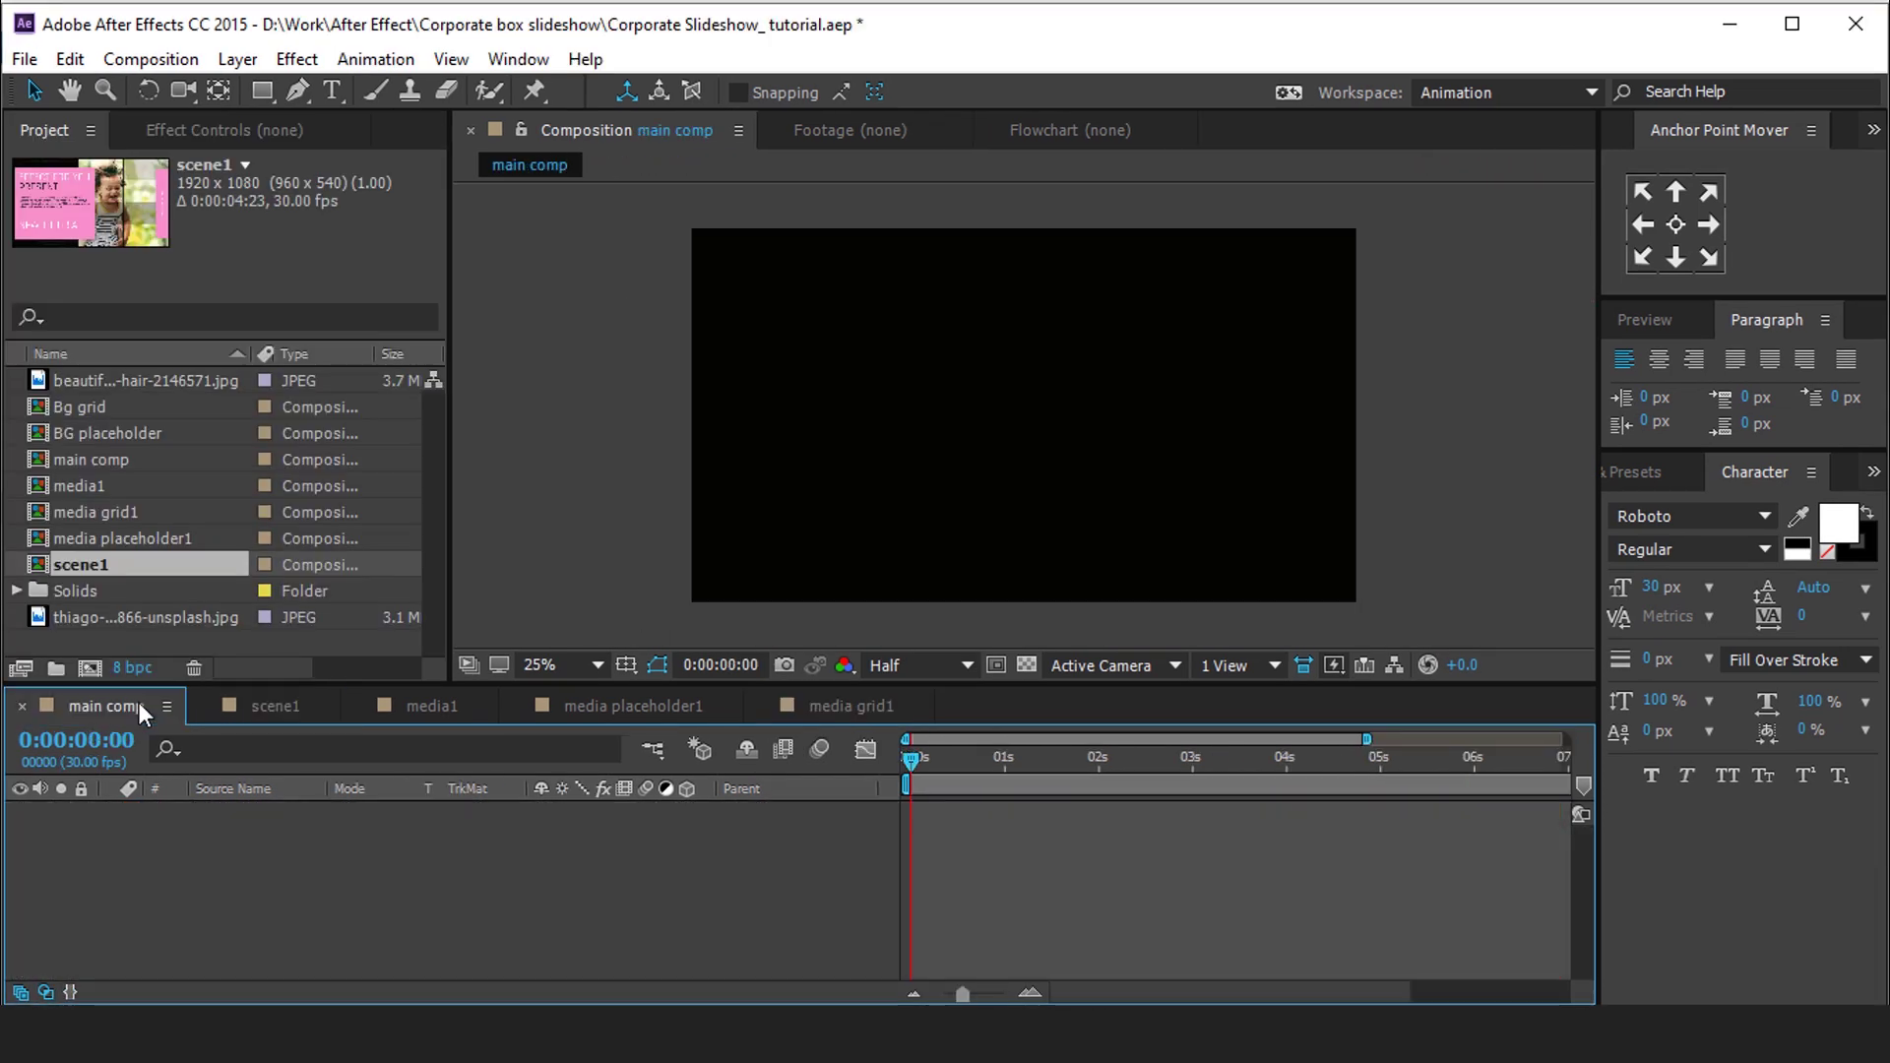
{"action": "left_click_drag", "start_coordinate": [75, 561], "coordinate": [287, 847]}
{"action": "left_click_drag", "start_coordinate": [942, 764], "coordinate": [1029, 764]}
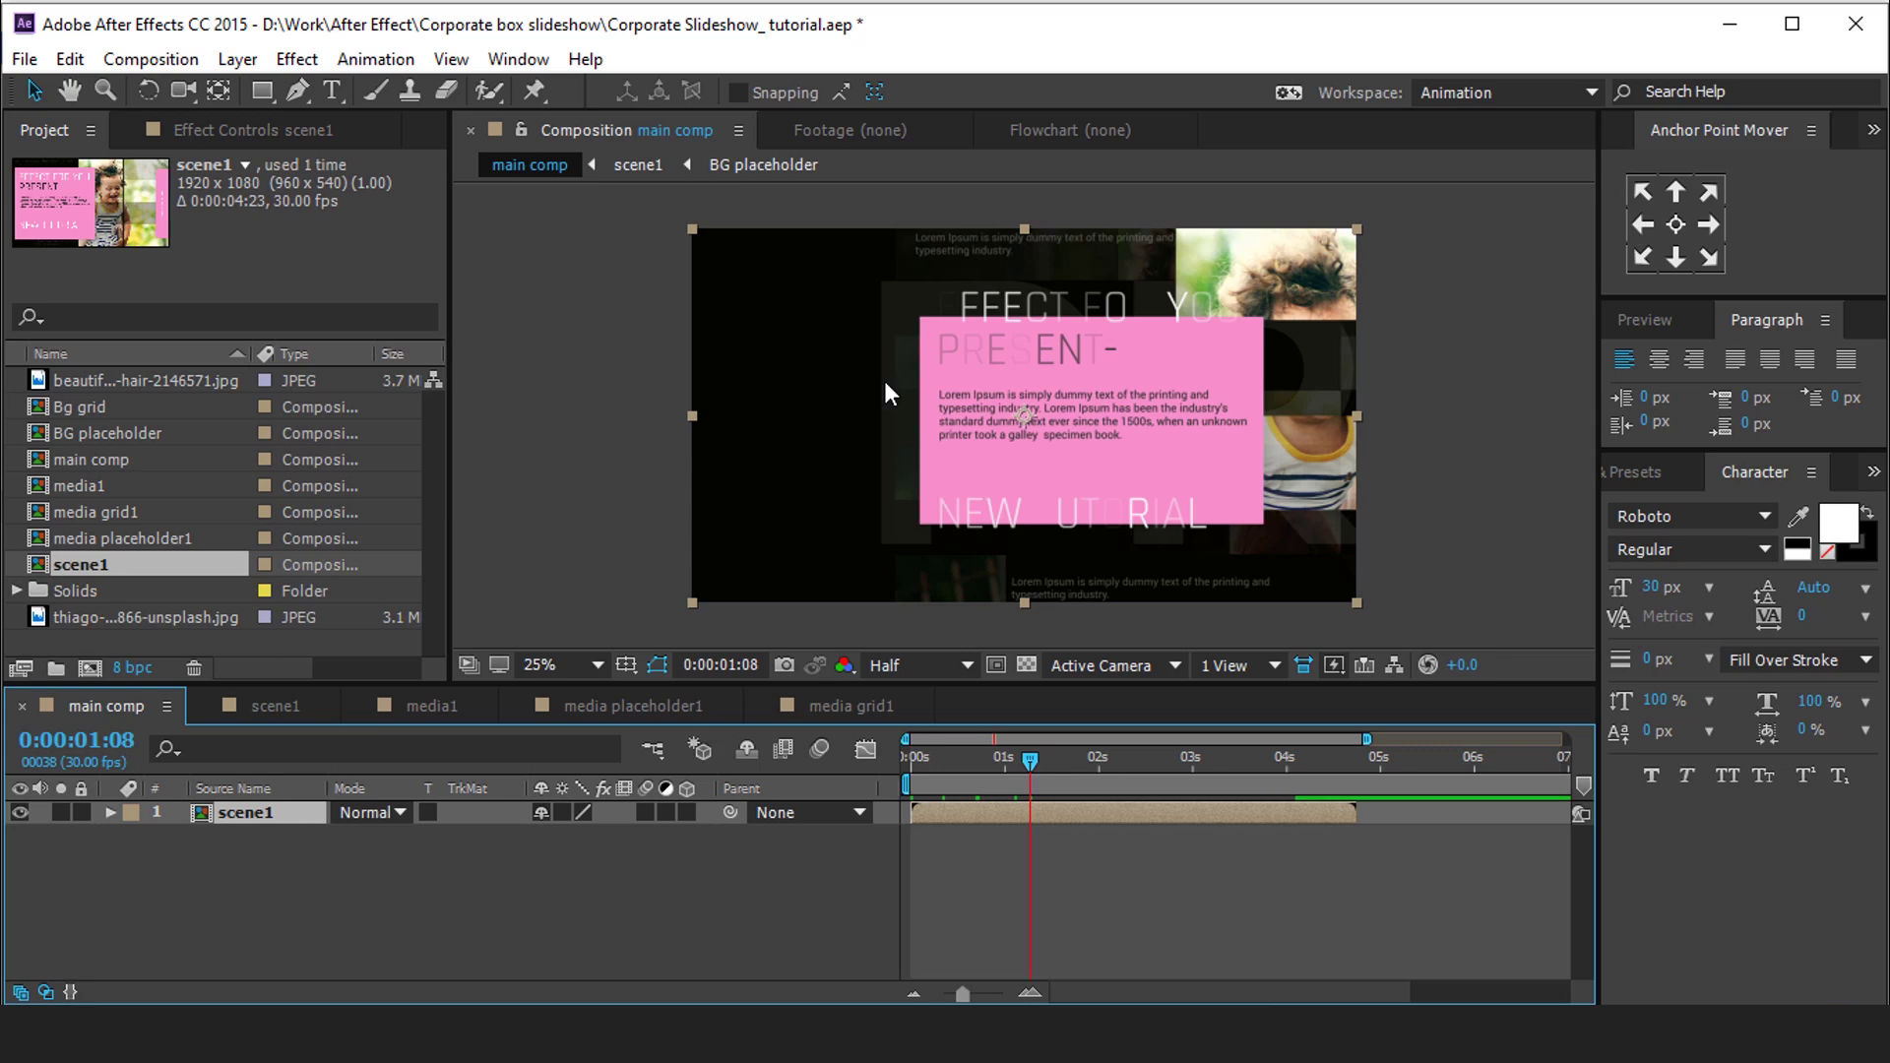
Create a 1920 x 1080 px black solid named Bg in main comp and place it beneath the scene1 layer
{"action": "right_click", "coordinate": [582, 875]}
{"action": "mouse_move", "coordinate": [647, 609]}
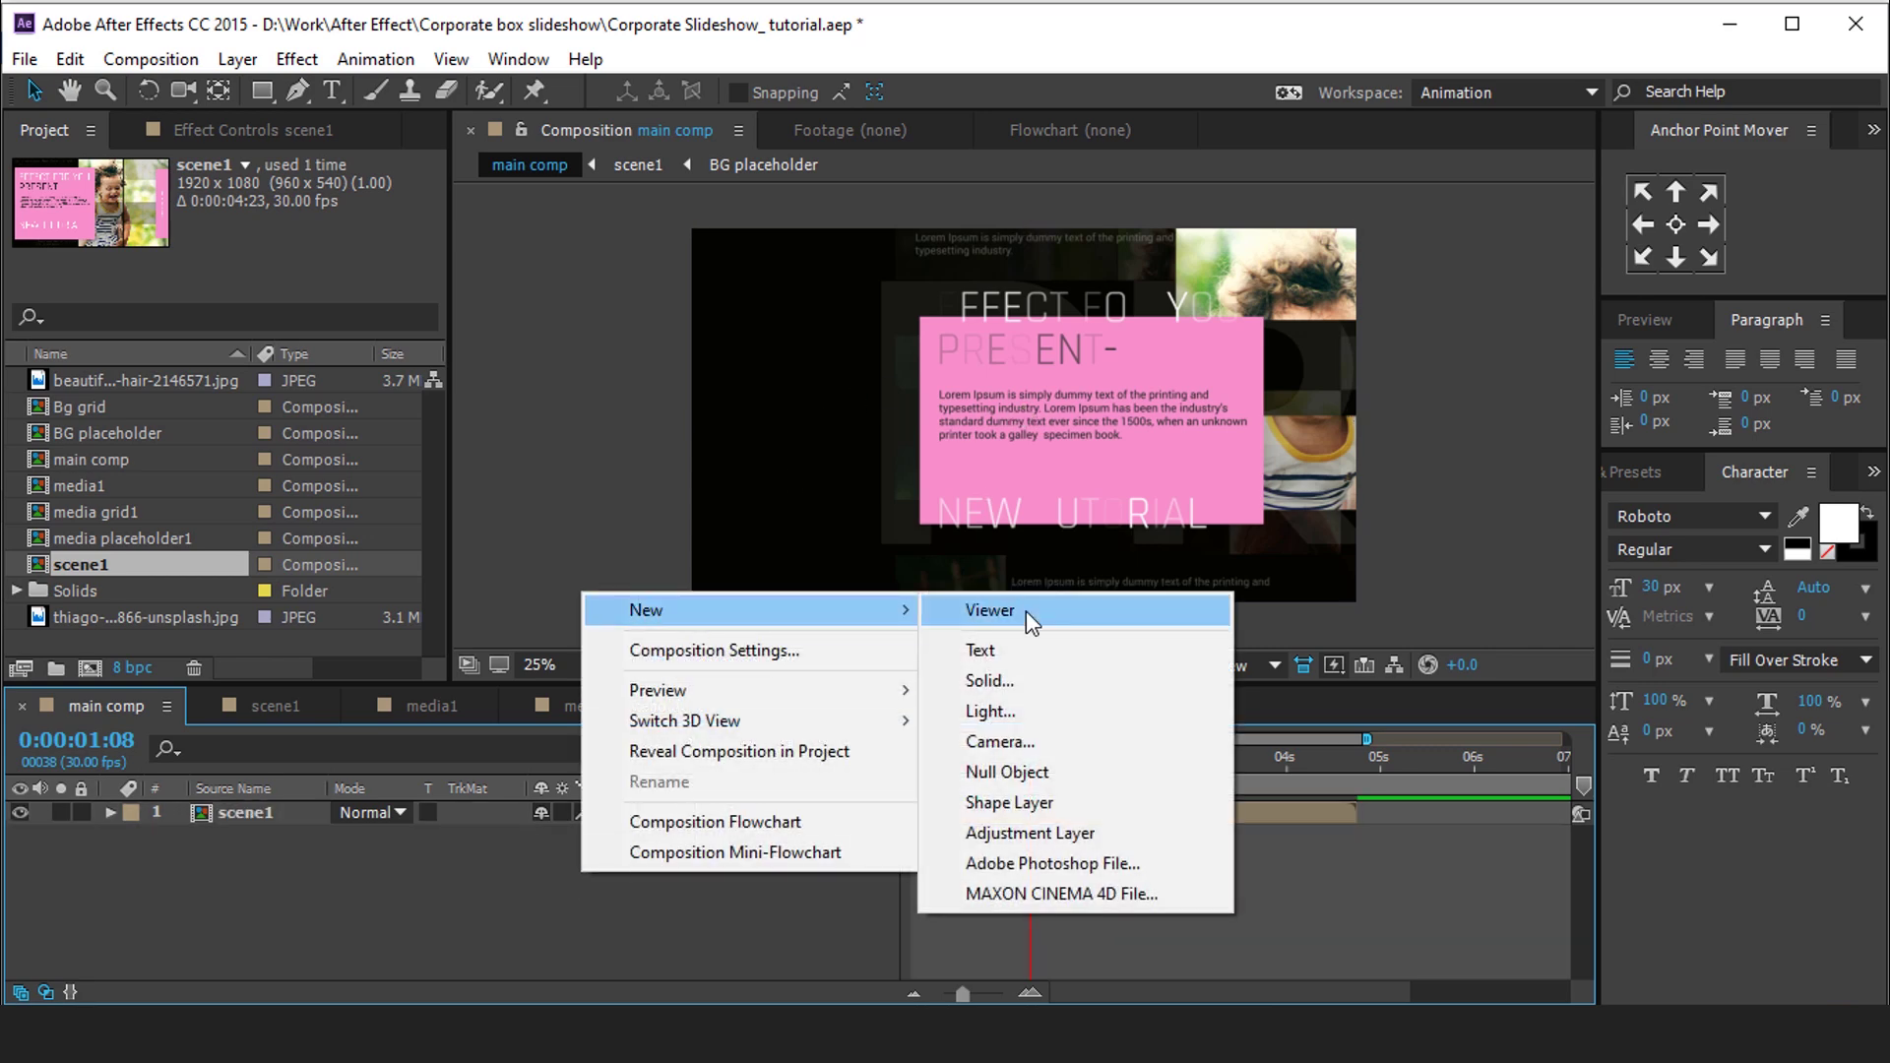
{"action": "left_click", "coordinate": [1015, 681]}
{"action": "type", "text": "Bg"}
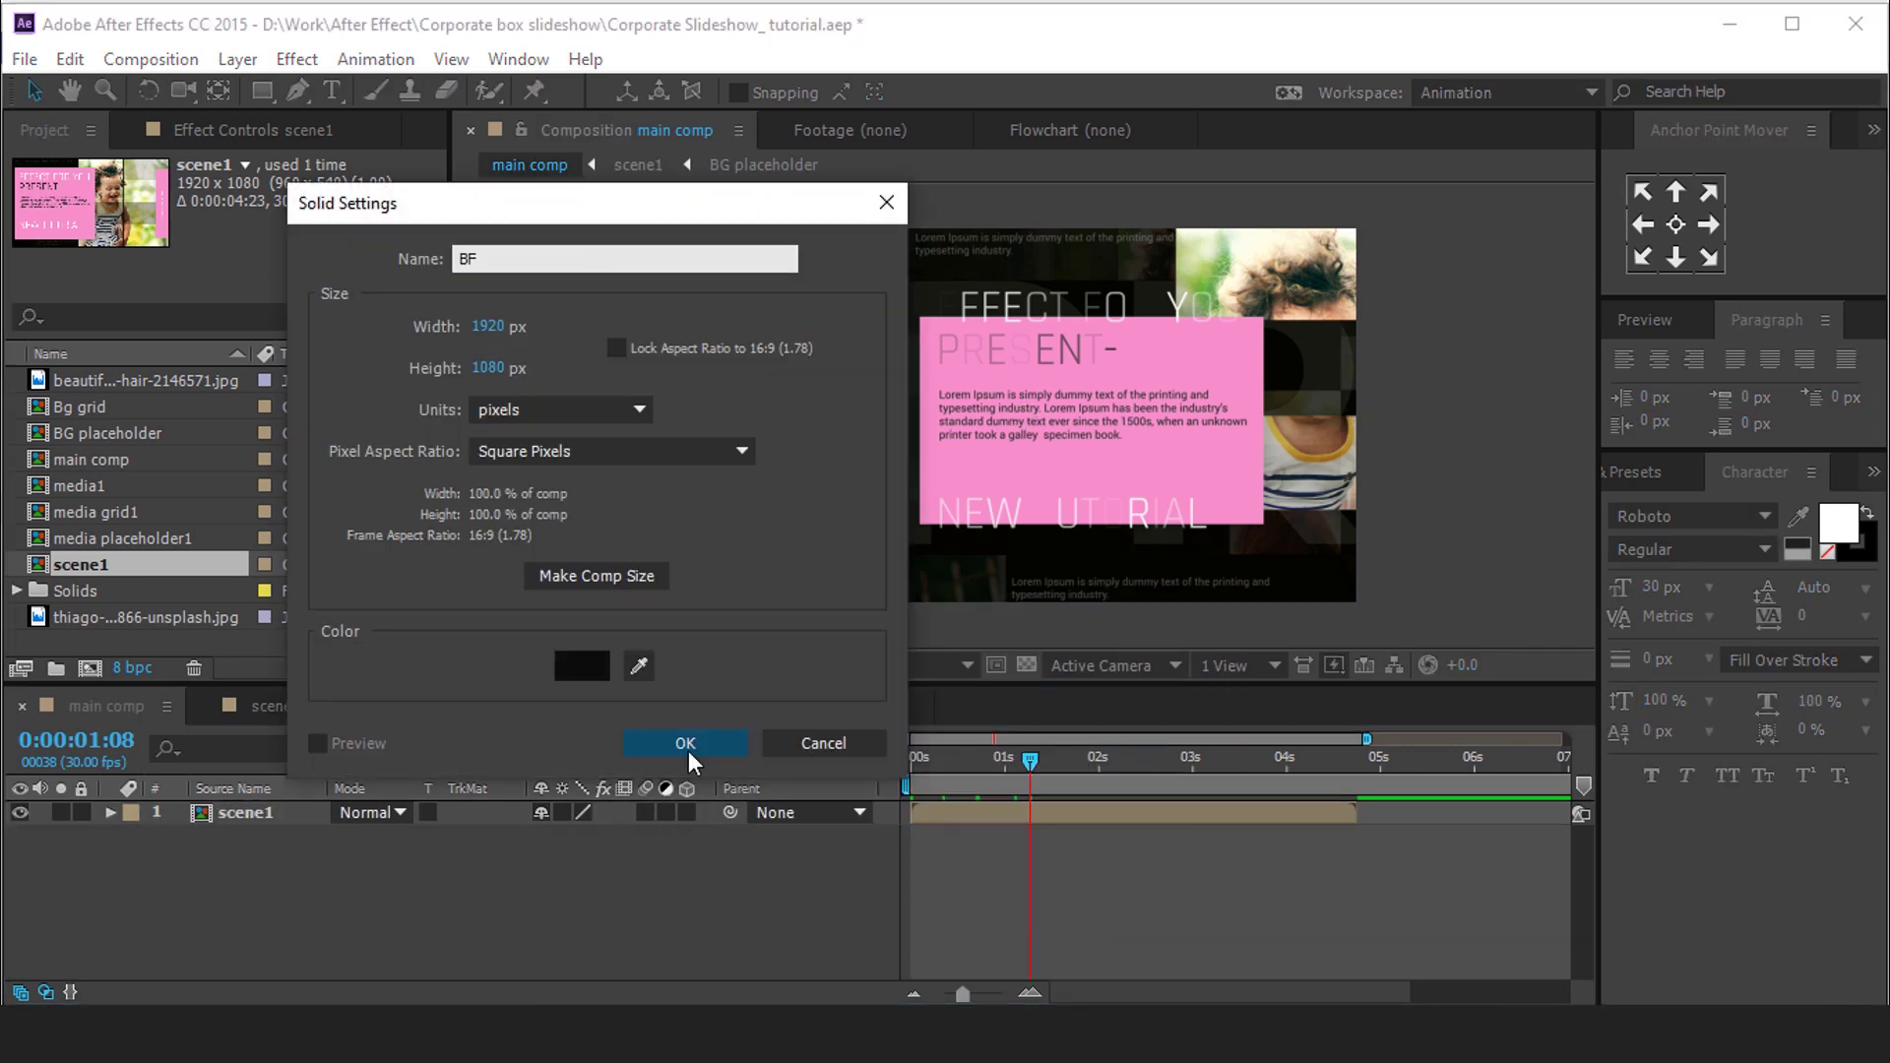
{"action": "left_click", "coordinate": [733, 747]}
{"action": "left_click_drag", "start_coordinate": [285, 813], "coordinate": [291, 845]}
Apply the Gradient Ramp effect to the Bg solid
{"action": "key", "text": "ctrl+space"}
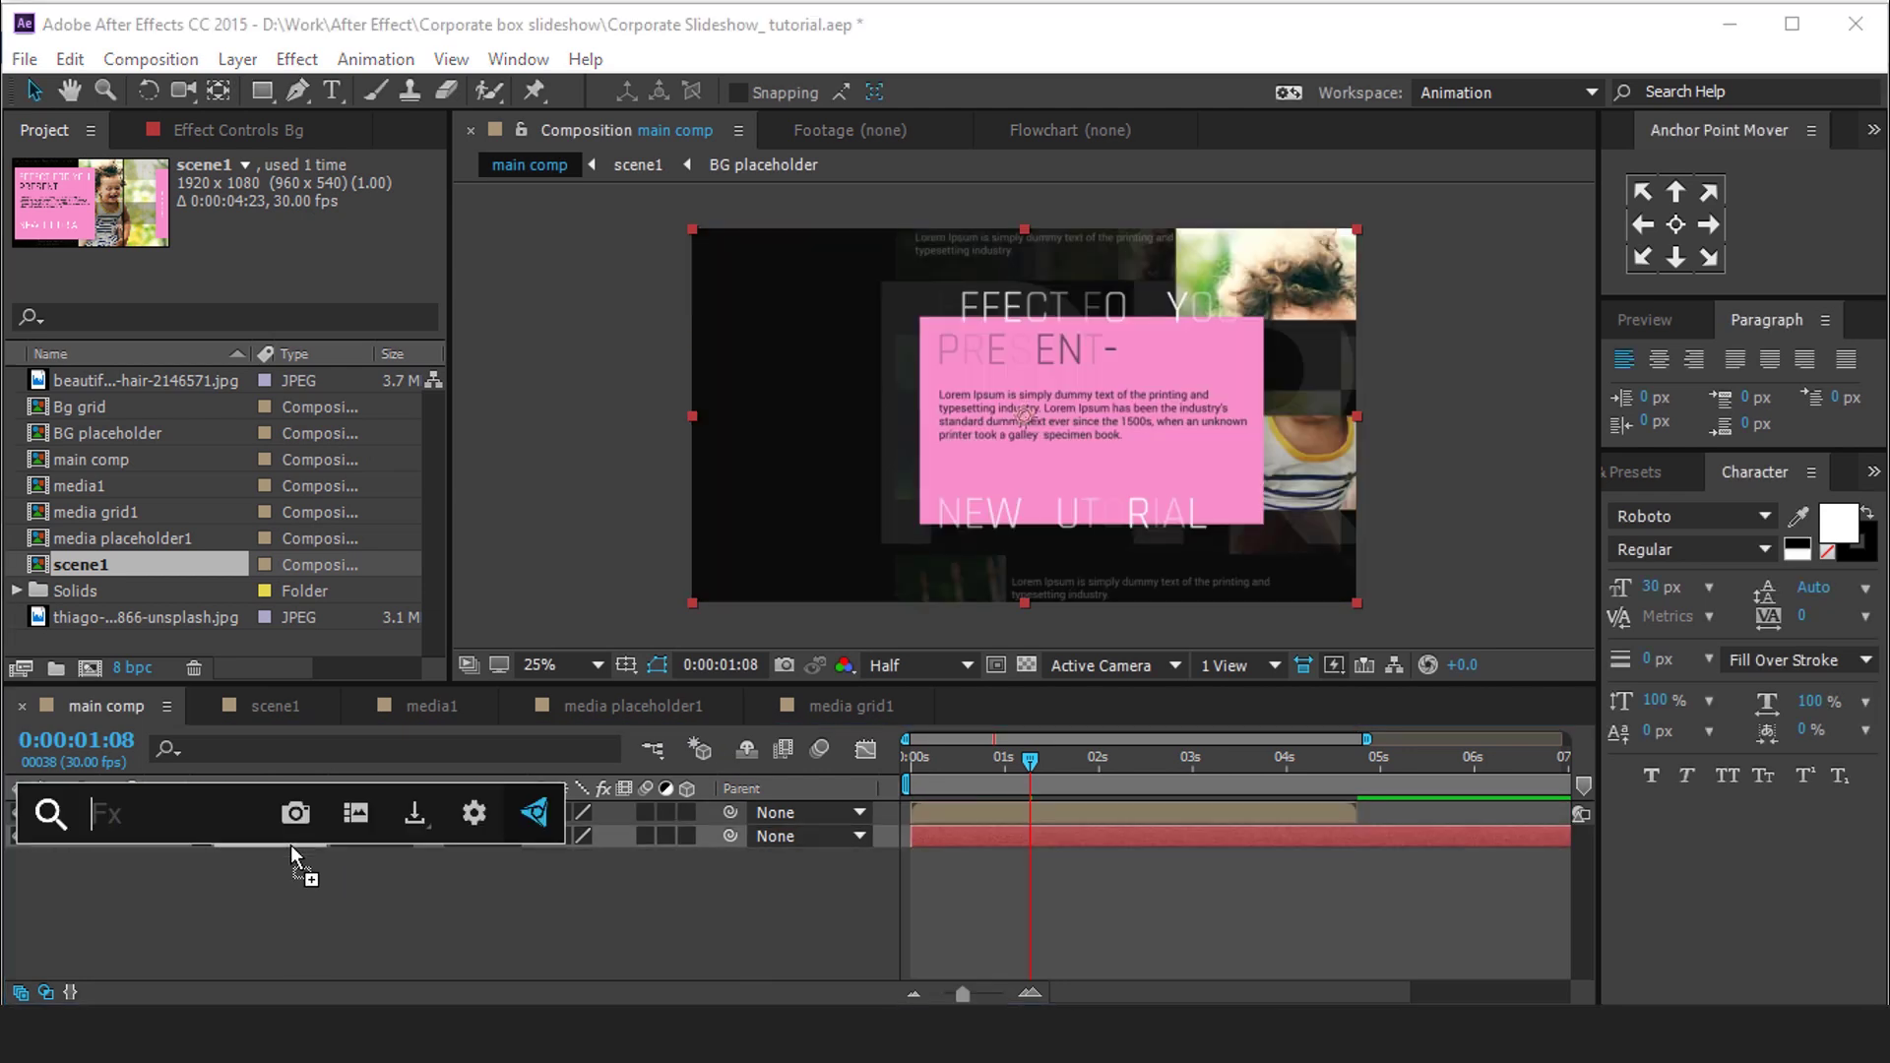
{"action": "type", "text": "gr"}
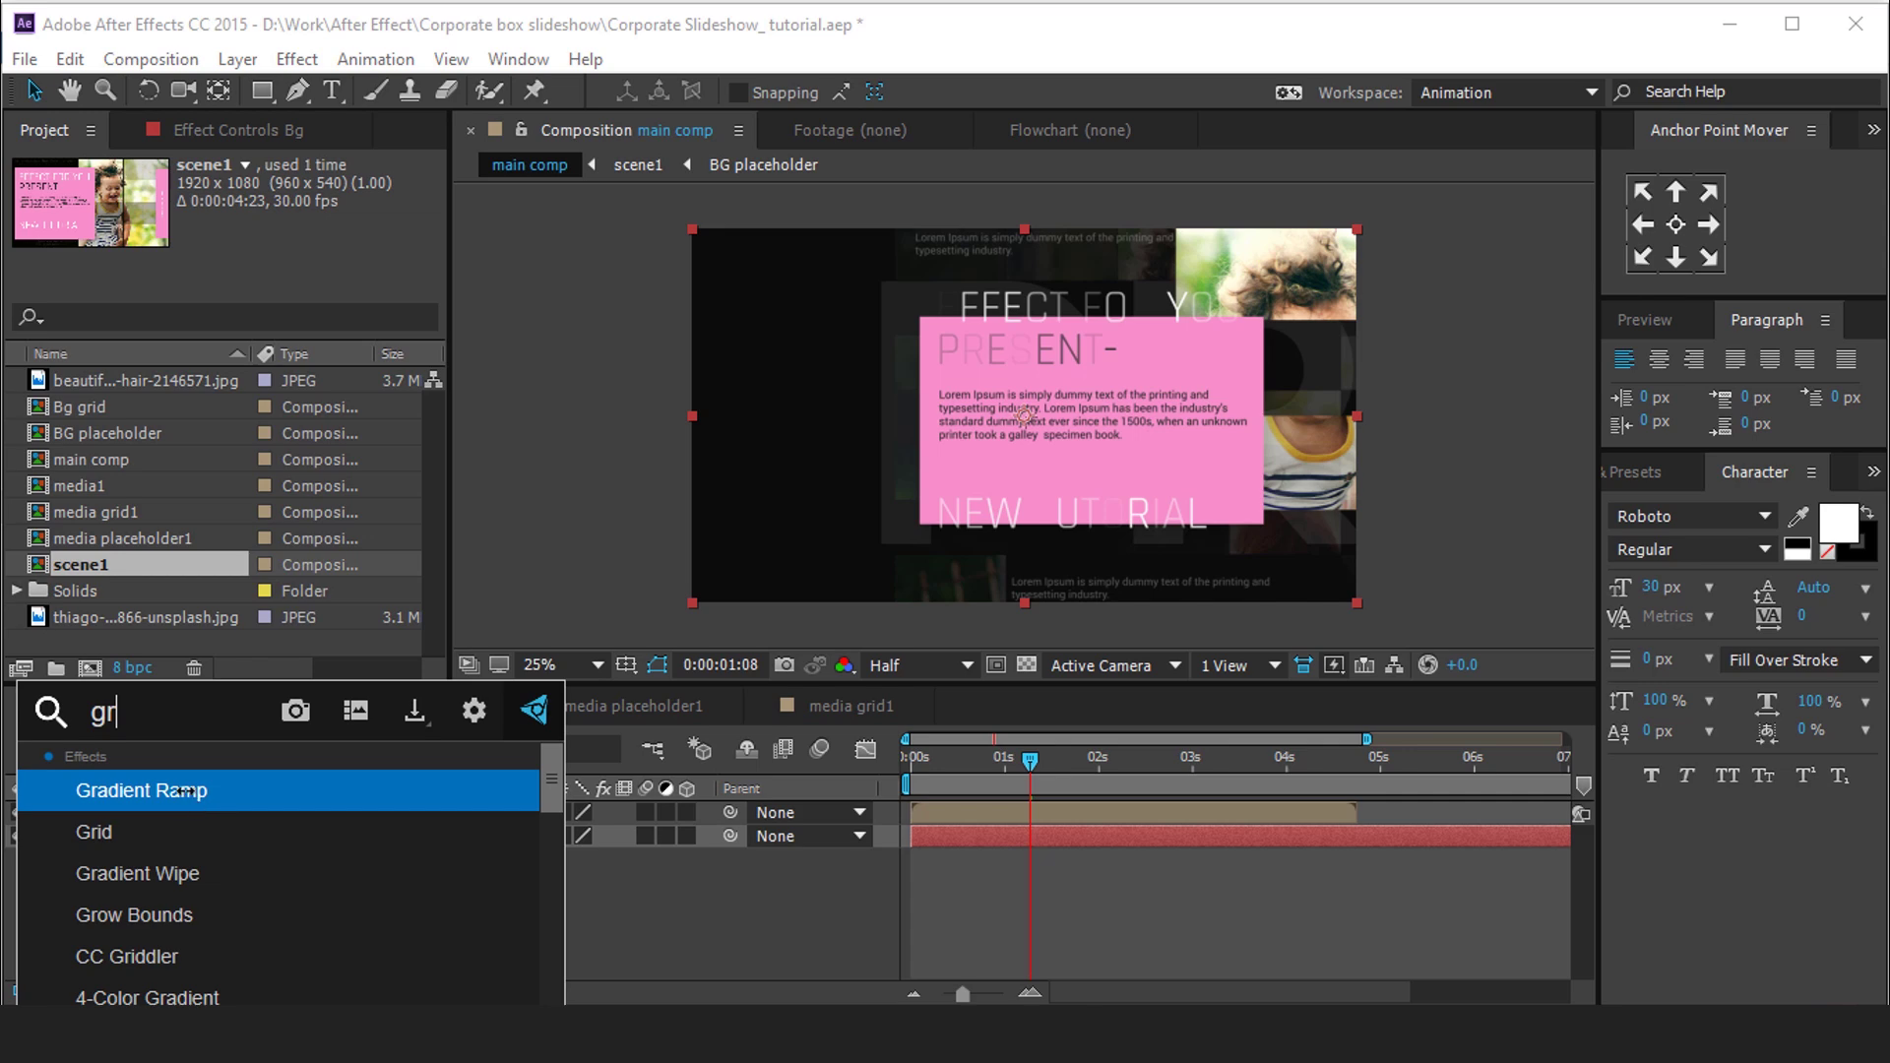
{"action": "key", "text": "Return"}
Set the Gradient Ramp's start color to purple 930EC5 and its end color to a very dark purple
{"action": "left_click", "coordinate": [262, 236]}
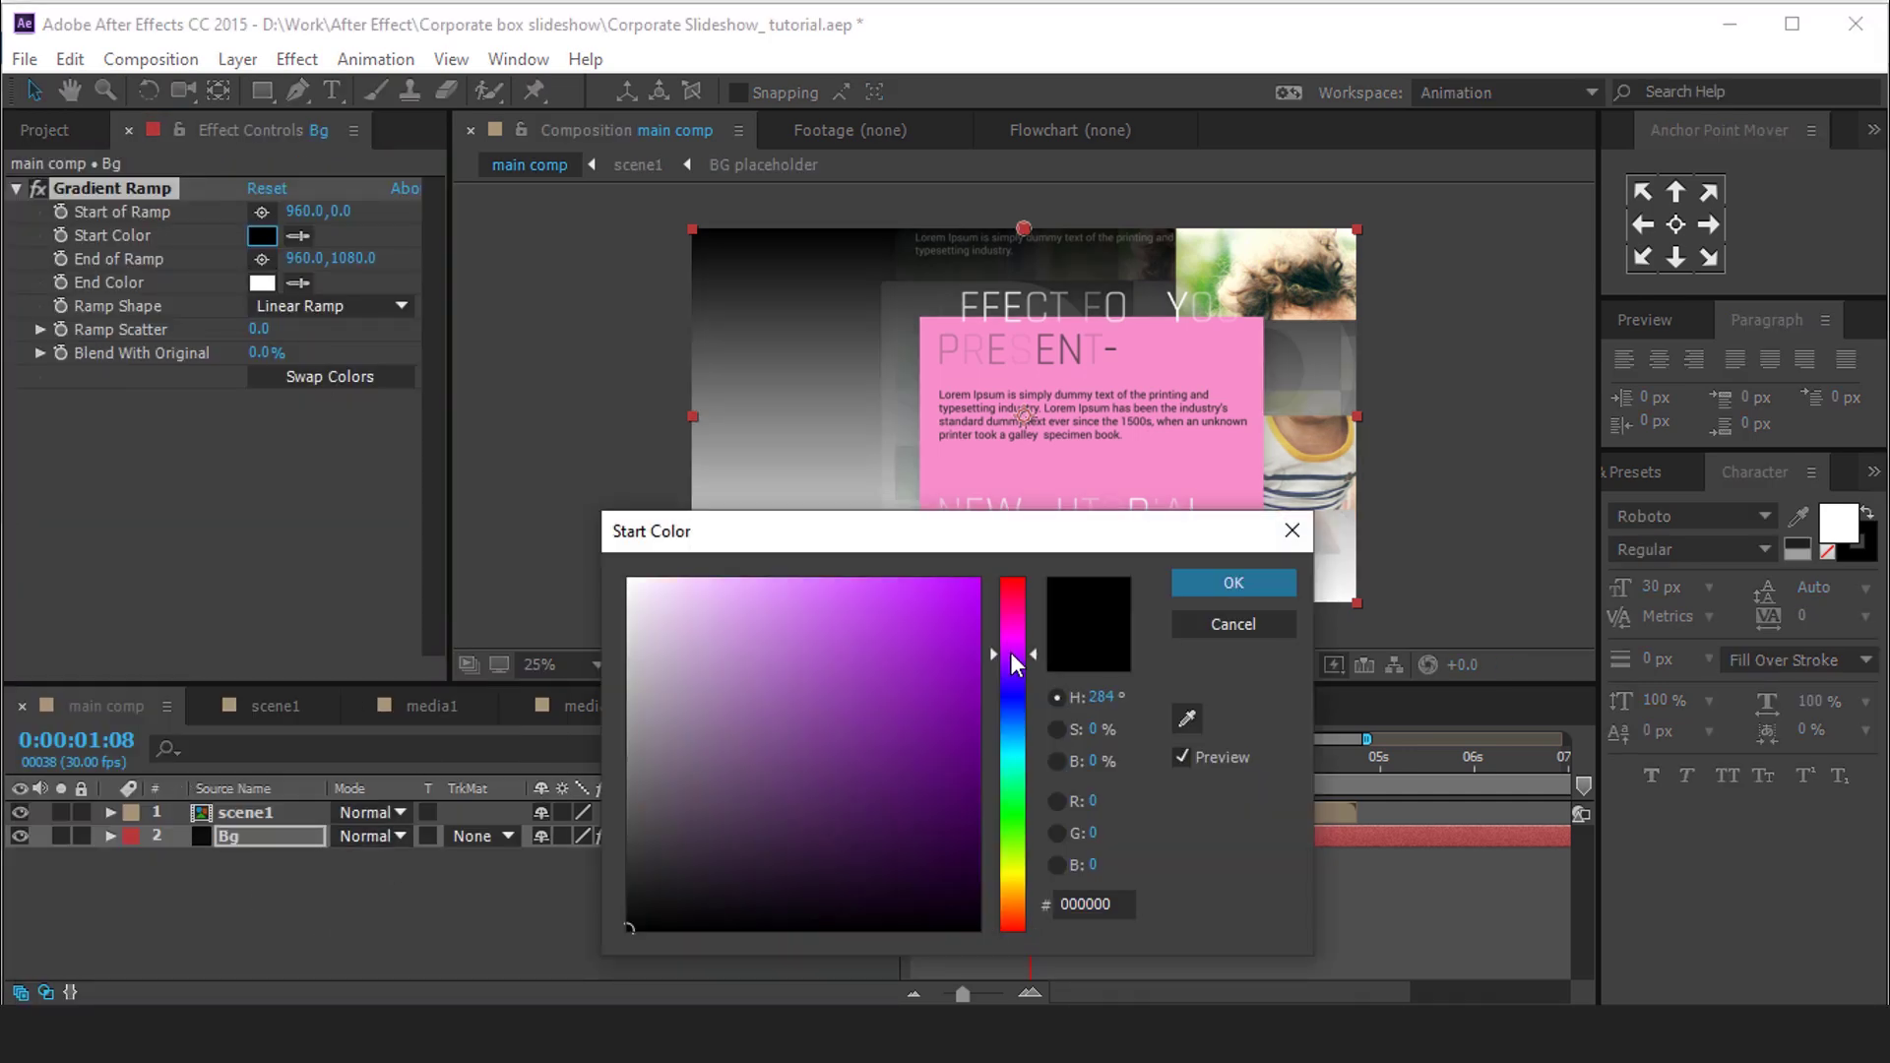
{"action": "left_click", "coordinate": [980, 650]}
{"action": "left_click", "coordinate": [1237, 583]}
{"action": "left_click", "coordinate": [1189, 720]}
{"action": "left_click", "coordinate": [262, 235]}
{"action": "left_click", "coordinate": [979, 806]}
{"action": "left_click_drag", "start_coordinate": [1059, 523], "coordinate": [488, 277]}
{"action": "left_click", "coordinate": [395, 629]}
{"action": "left_click", "coordinate": [665, 339]}
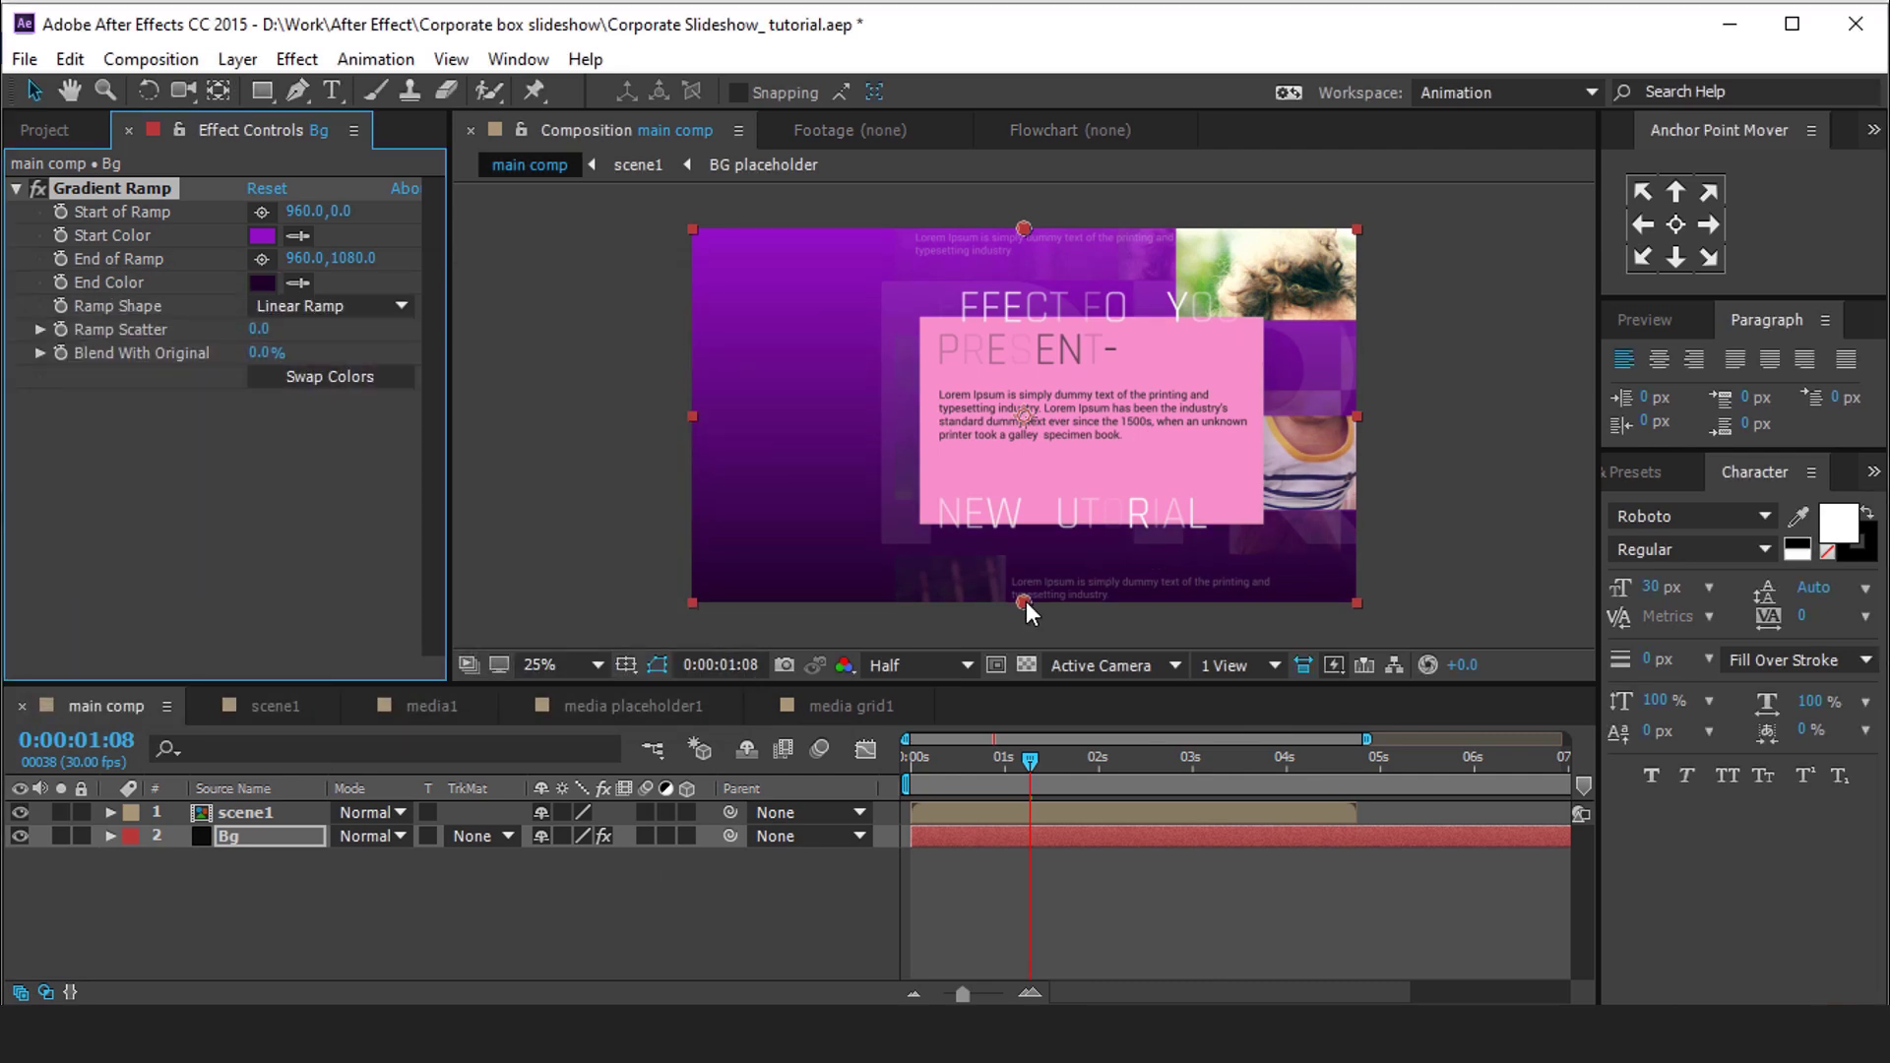
Turn the Bg gradient horizontal by placing the ramp start at 3012, 544 and the ramp end at -1108, 604, outside the frame
{"action": "left_click_drag", "start_coordinate": [1024, 602], "coordinate": [560, 437]}
{"action": "left_click_drag", "start_coordinate": [1025, 228], "coordinate": [1542, 410]}
{"action": "scroll", "coordinate": [1542, 403], "scroll_direction": "down", "scroll_amount": 1}
{"action": "scroll", "coordinate": [1536, 403], "scroll_direction": "up", "scroll_amount": 1}
{"action": "scroll", "coordinate": [1477, 406], "scroll_direction": "down", "scroll_amount": 1}
{"action": "left_click_drag", "start_coordinate": [1280, 415], "coordinate": [1380, 415]}
{"action": "left_click_drag", "start_coordinate": [789, 425], "coordinate": [668, 426]}
{"action": "scroll", "coordinate": [1149, 424], "scroll_direction": "up", "scroll_amount": 1}
Change the ramp's start color to a deeper magenta based on the pink sampled from the title rectangle
{"action": "left_click", "coordinate": [262, 235]}
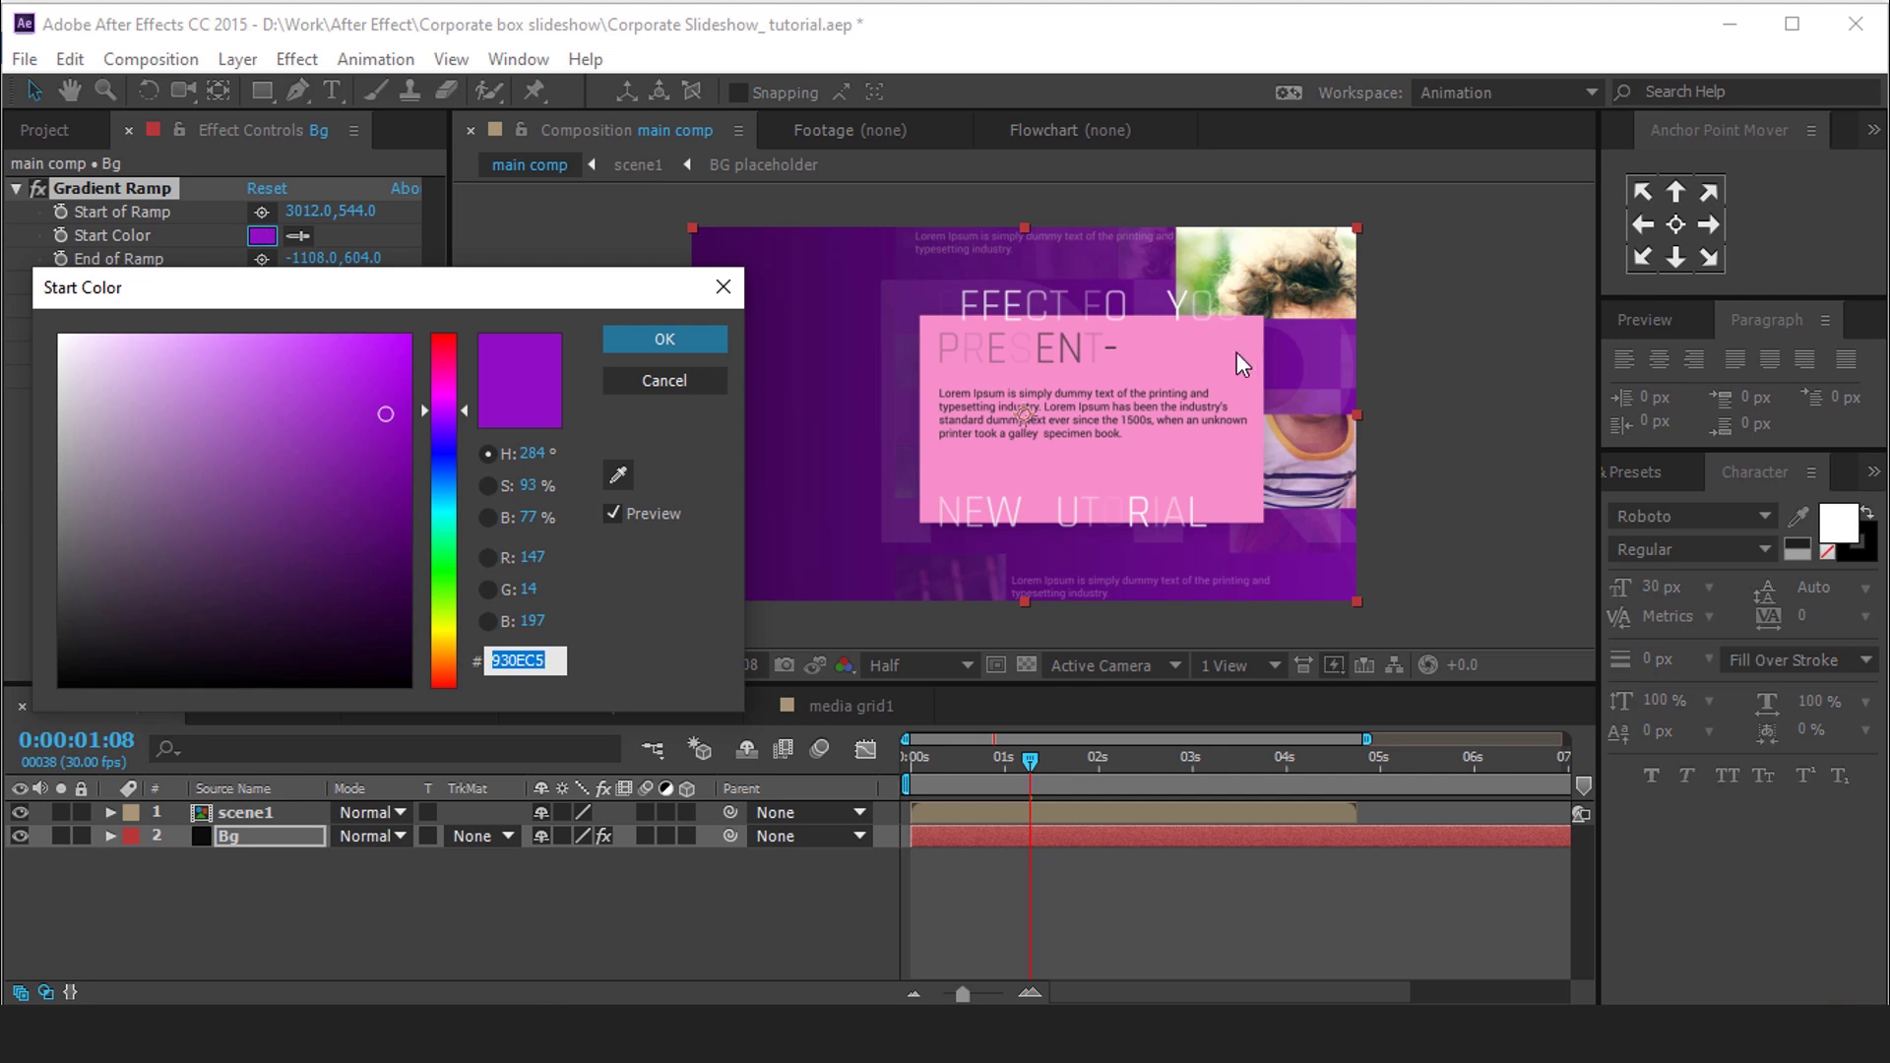
{"action": "left_click", "coordinate": [618, 475]}
{"action": "left_click", "coordinate": [1207, 343]}
{"action": "left_click", "coordinate": [361, 396]}
{"action": "left_click", "coordinate": [665, 339]}
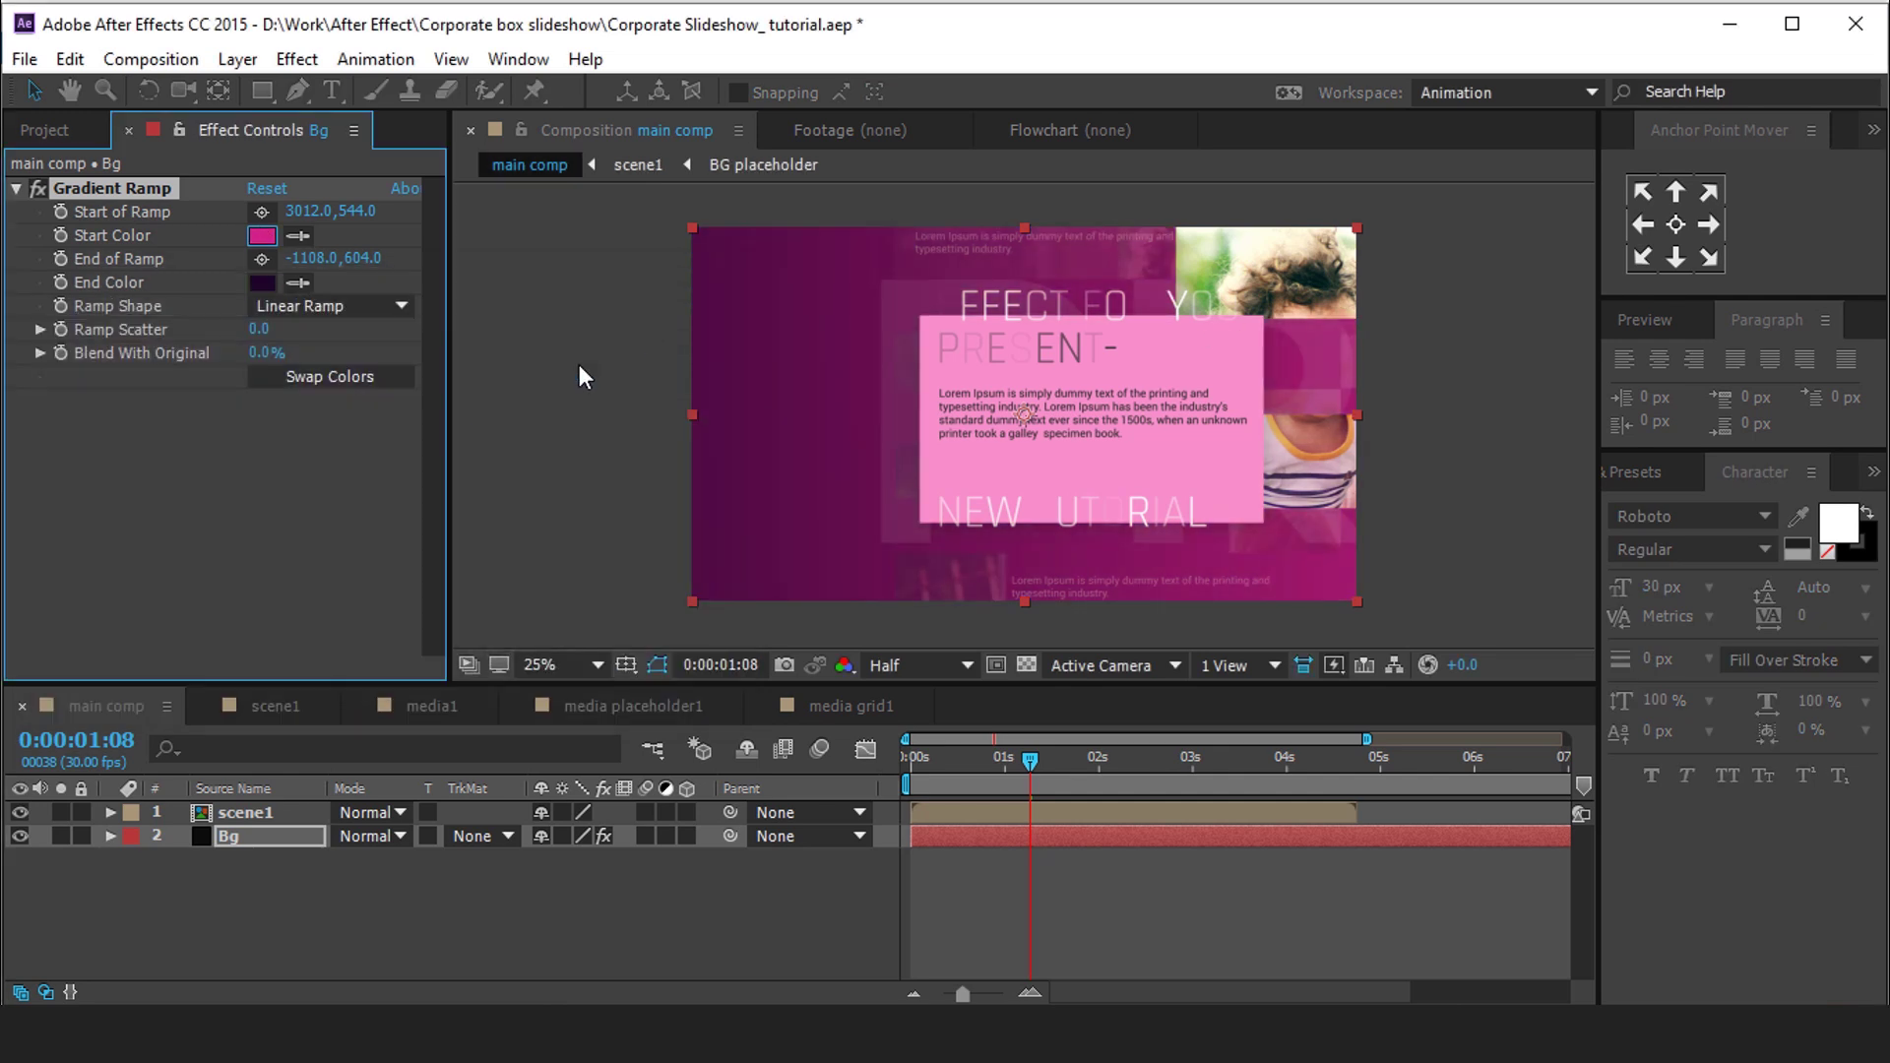
Set the Bg layer's opacity to 60% and collapse its properties
{"action": "left_click", "coordinate": [764, 903]}
{"action": "left_click", "coordinate": [972, 839]}
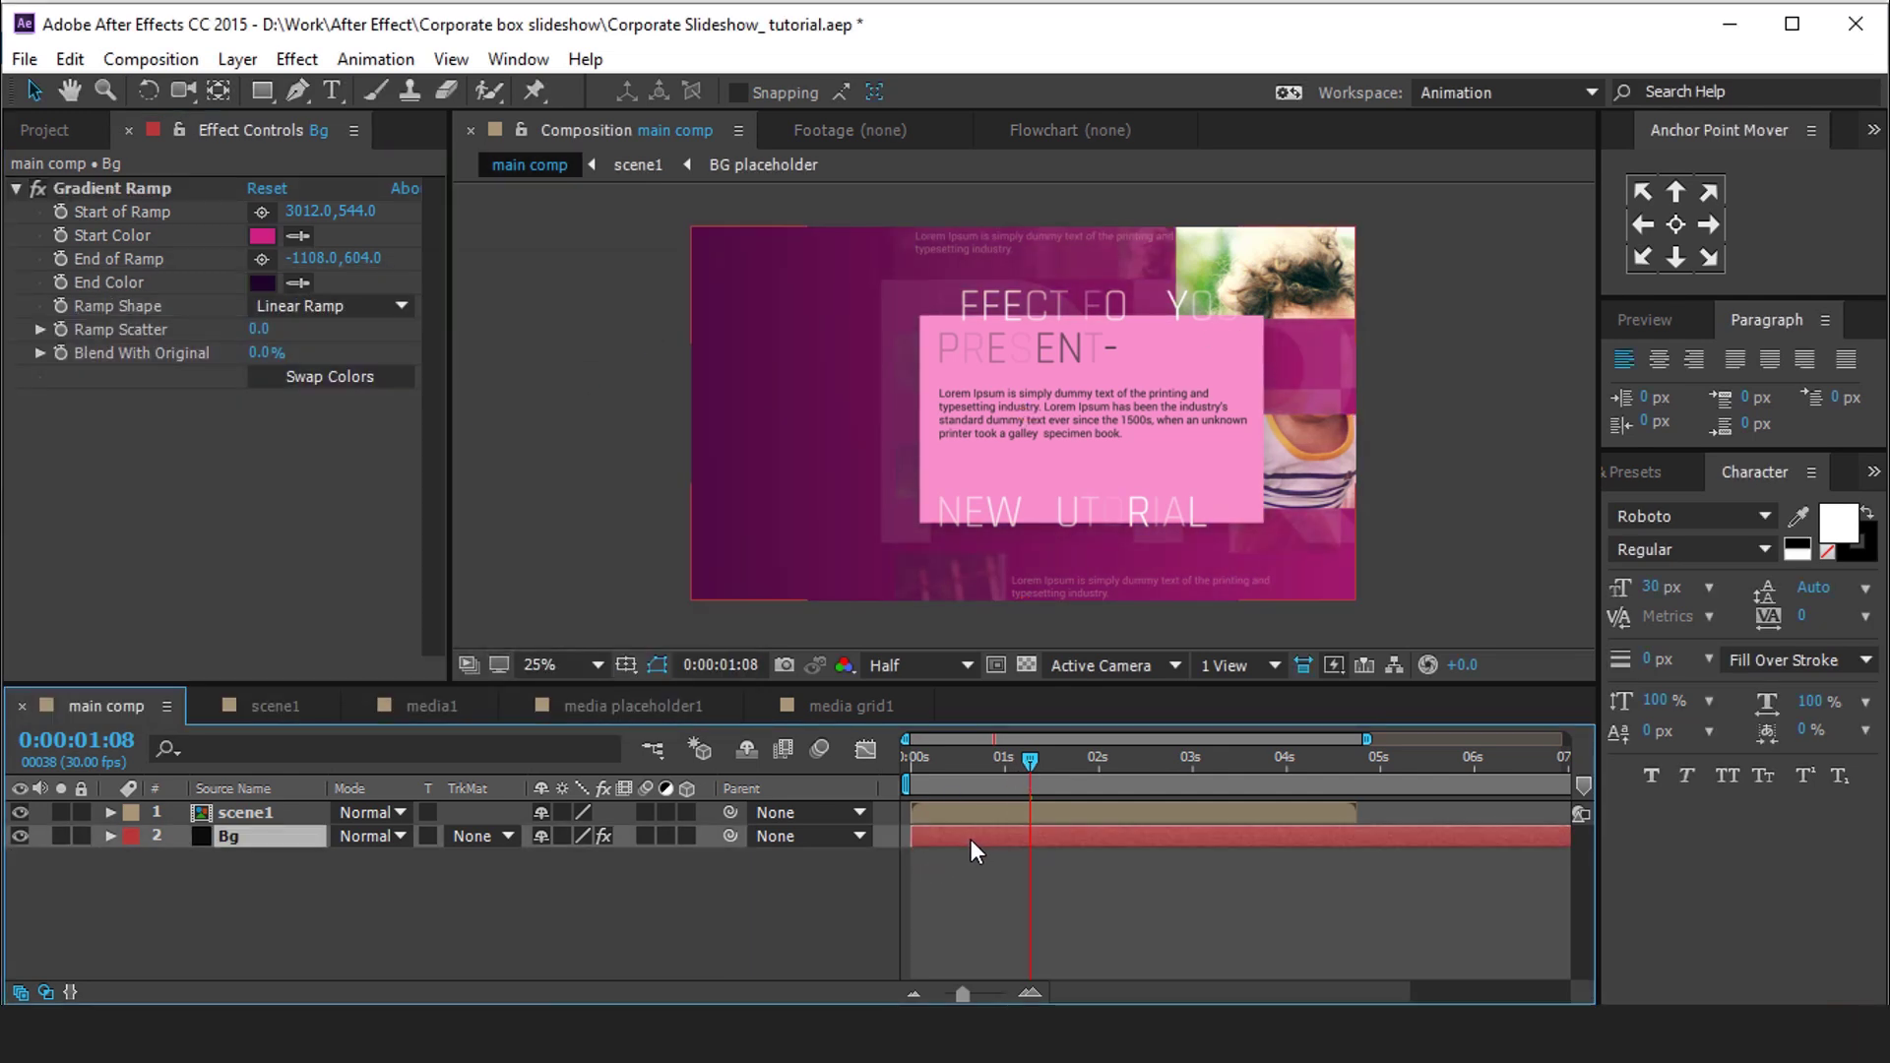
{"action": "key", "text": "t"}
{"action": "left_click", "coordinate": [548, 860]}
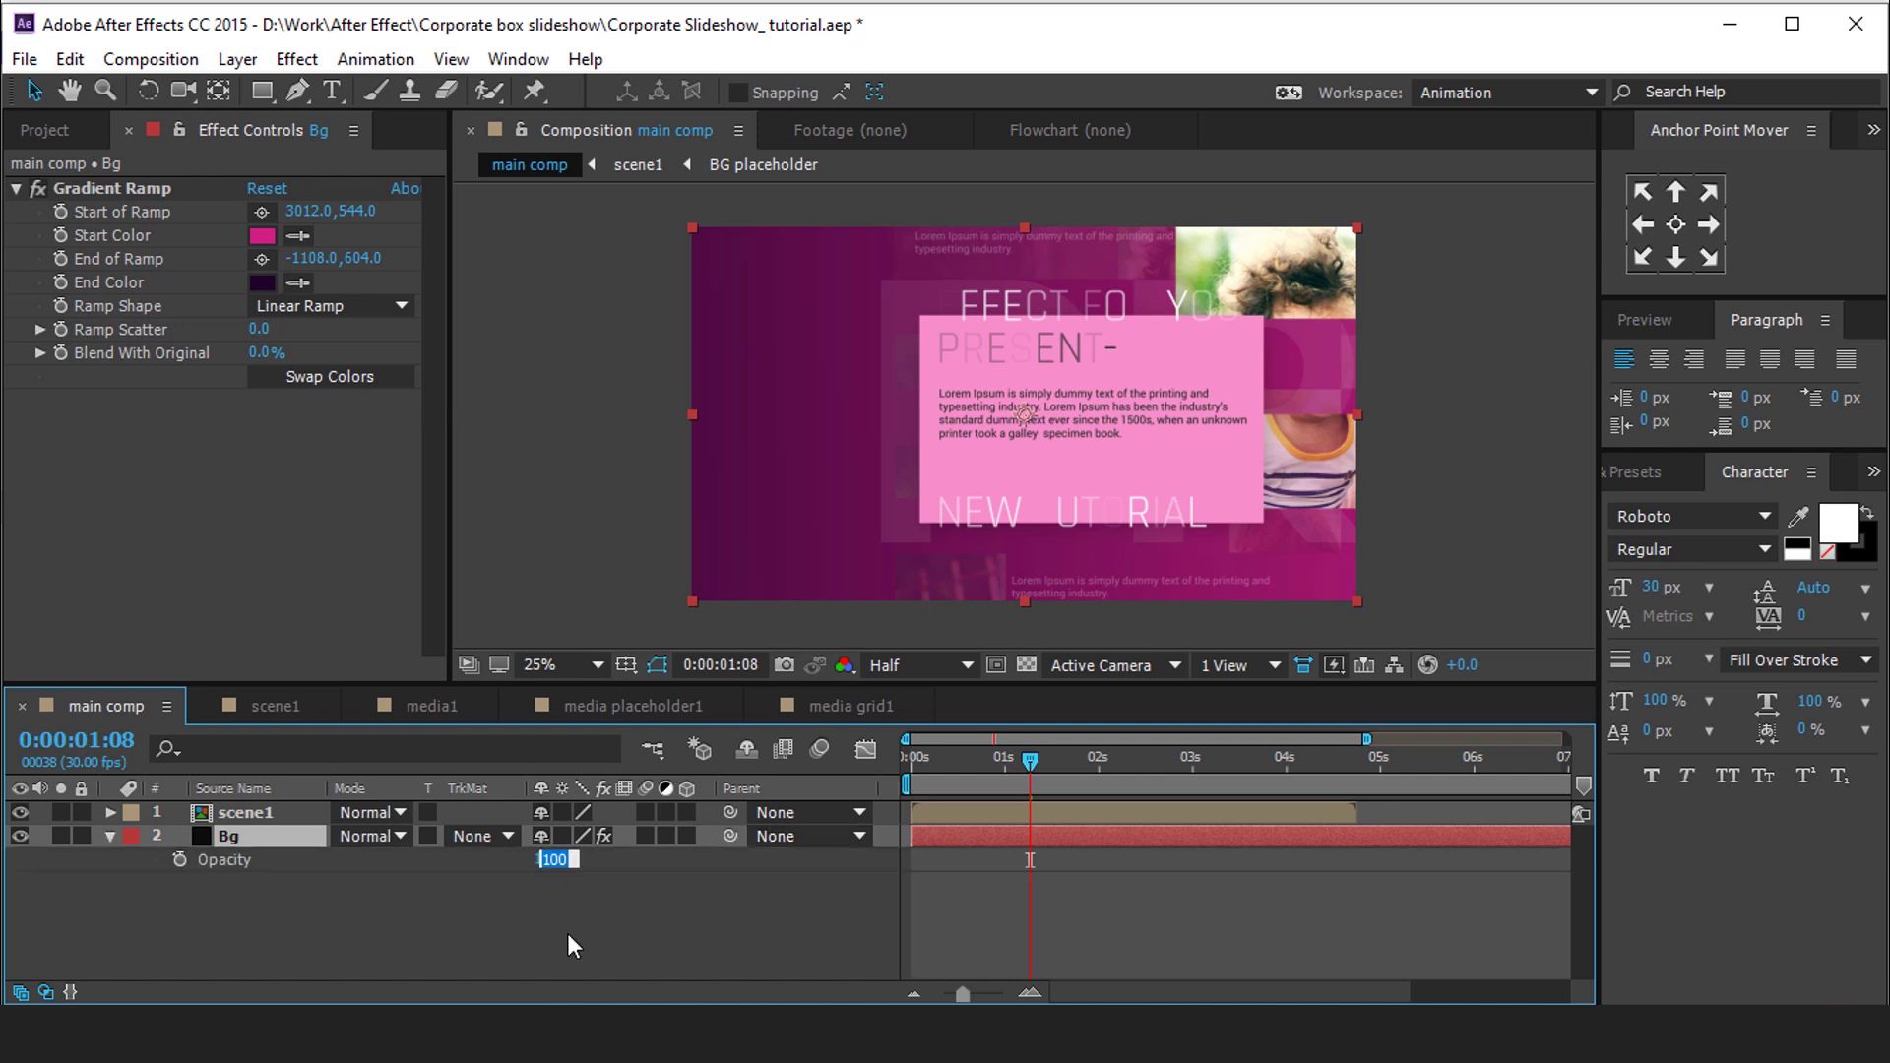
{"action": "type", "text": "80"}
{"action": "key", "text": "Return"}
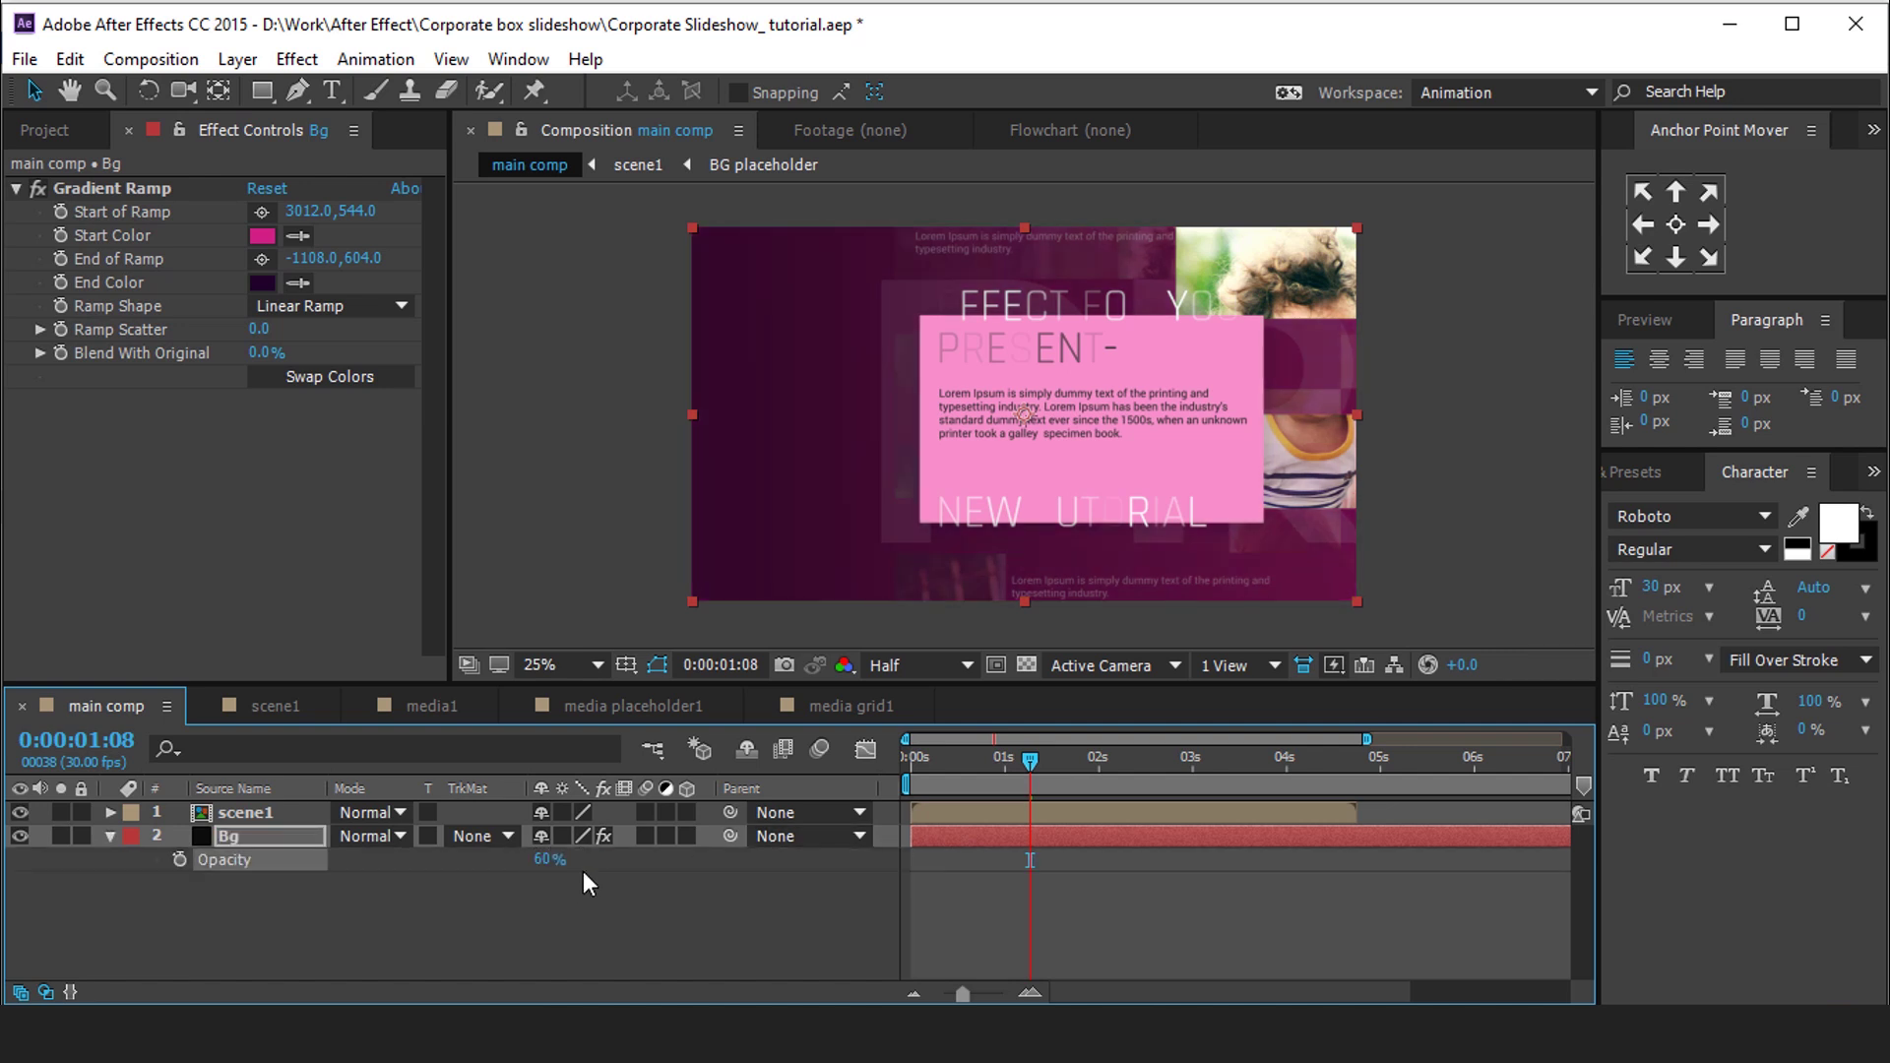
{"action": "left_click", "coordinate": [580, 902]}
{"action": "left_click", "coordinate": [109, 836]}
Move the current time to 0:00:04:21, near the end of the scene1 layer, to end the main comp's work area there
{"action": "left_click_drag", "start_coordinate": [1006, 759], "coordinate": [1354, 764]}
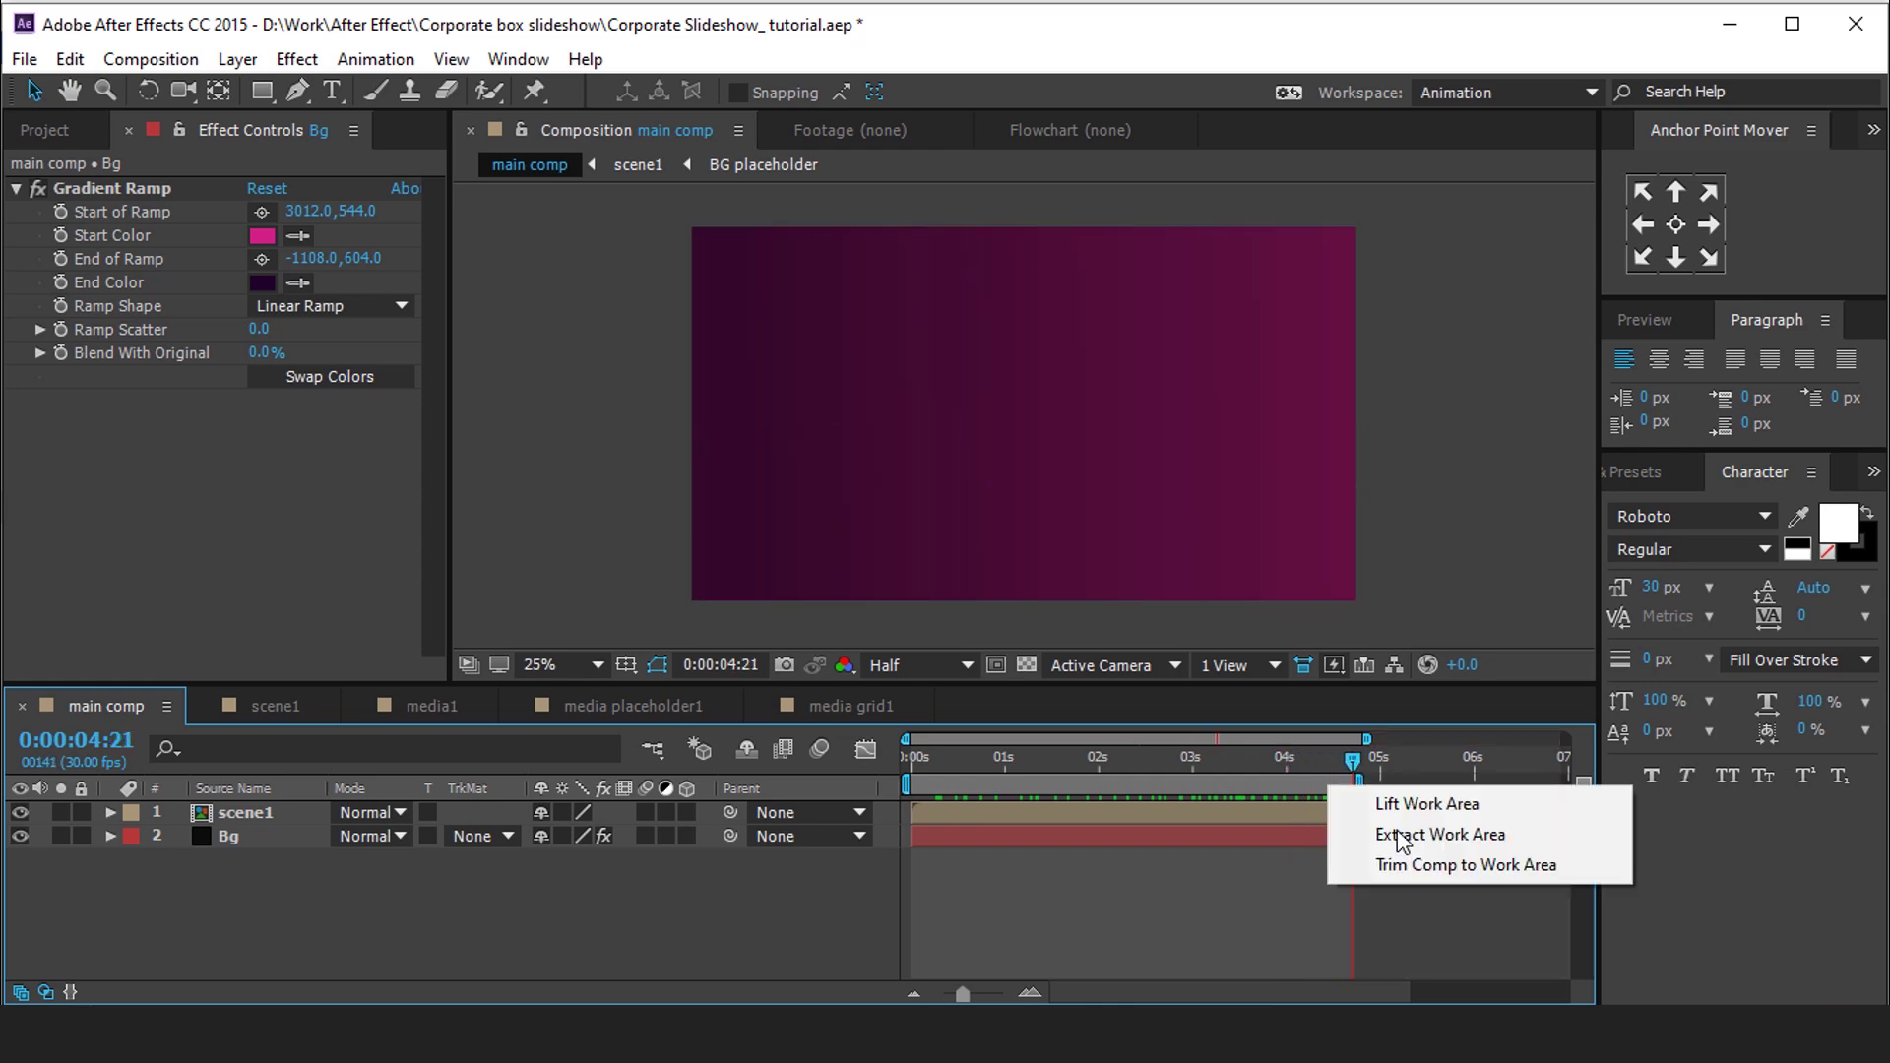